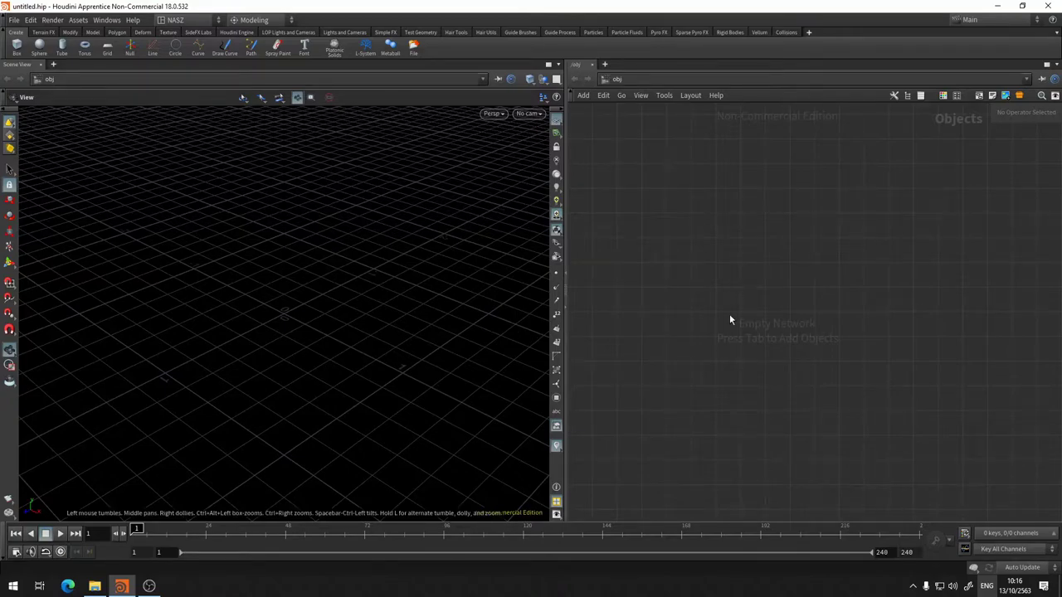
Step: Search 'rub' and place a Rubber Toy test geometry object at the scene origin
{"action": "key", "text": "Tab"}
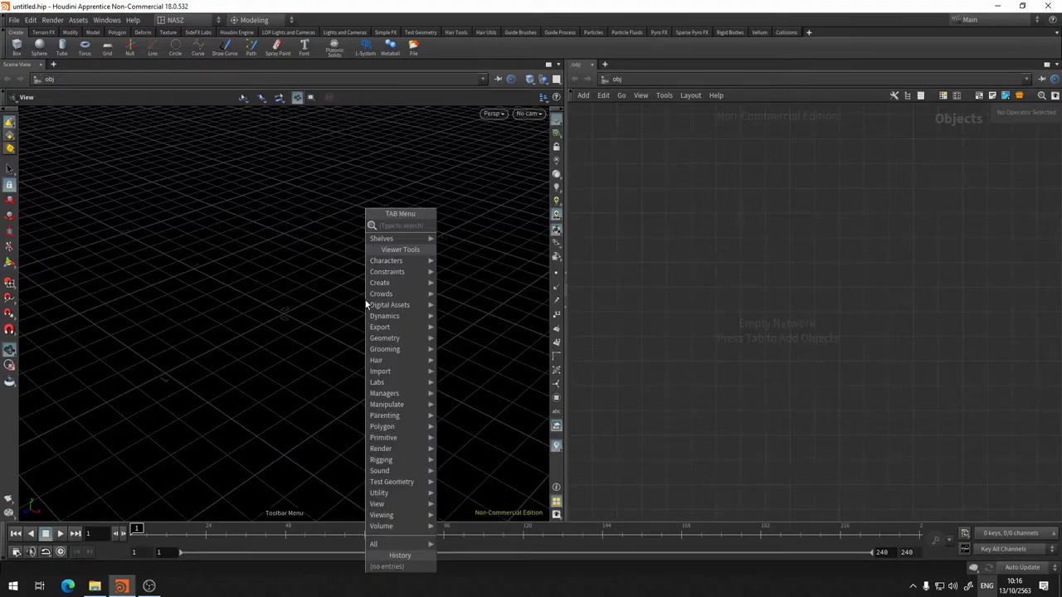
{"action": "type", "text": "ru"}
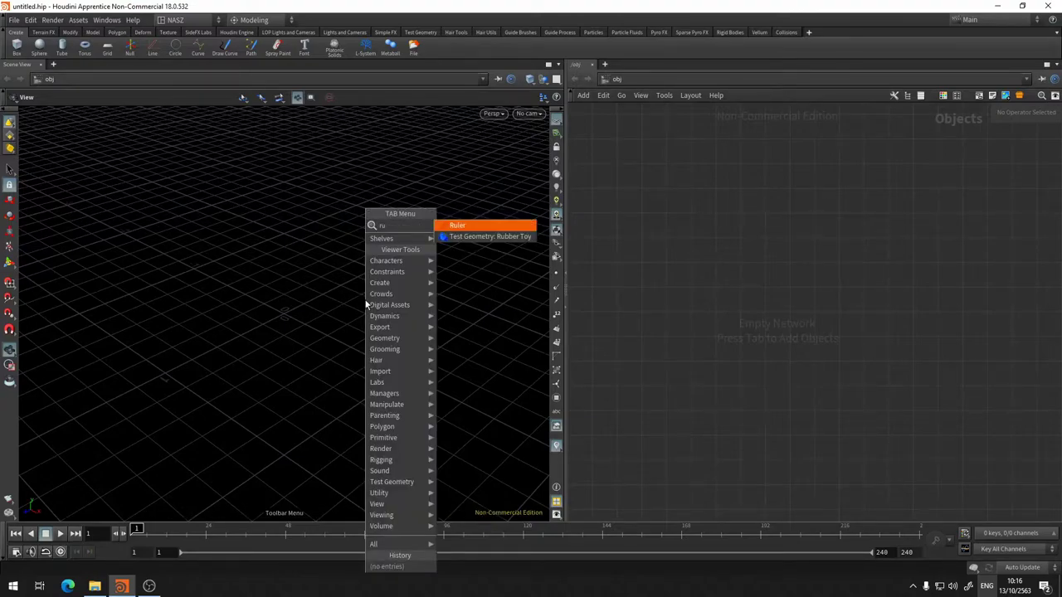
{"action": "type", "text": "b"}
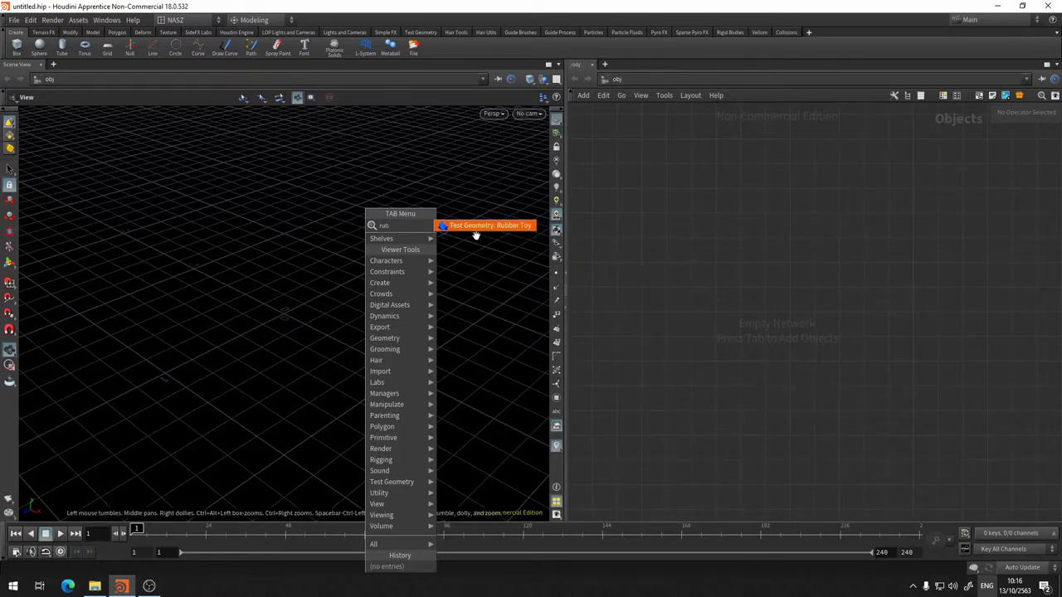
{"action": "left_click", "coordinate": [476, 229]}
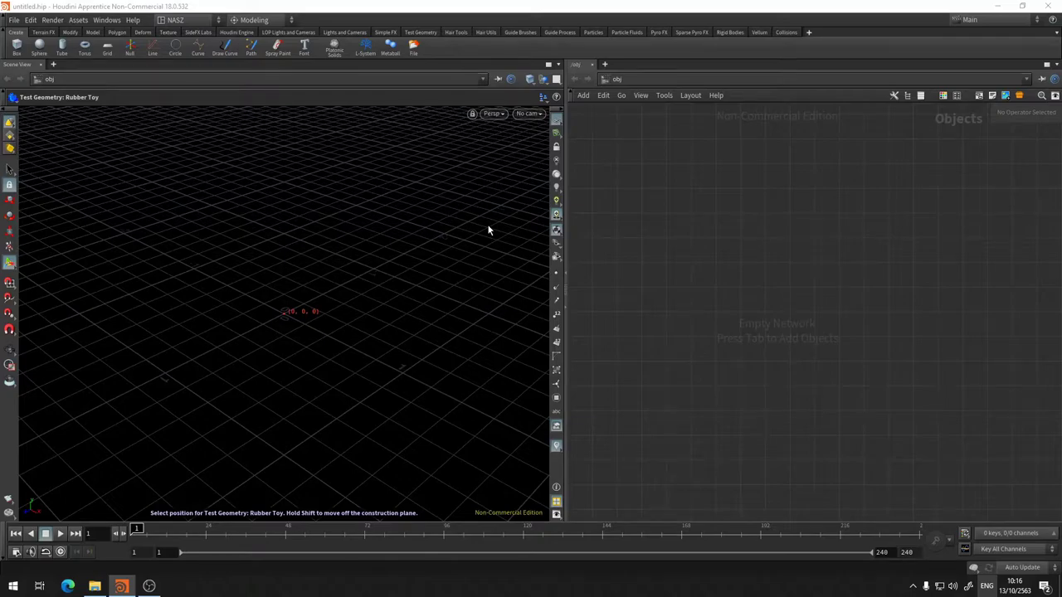
{"action": "left_click", "coordinate": [416, 323]}
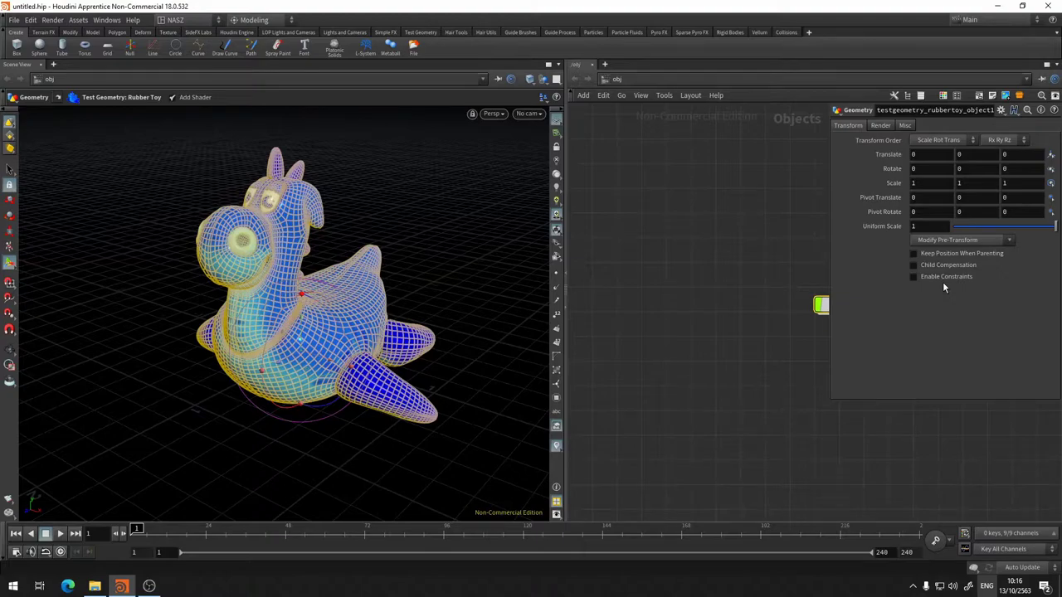
Step: Frame, zoom and pan the network until the testgeometry_rubbertoy_object1 node and its full name show
{"action": "key", "text": "h"}
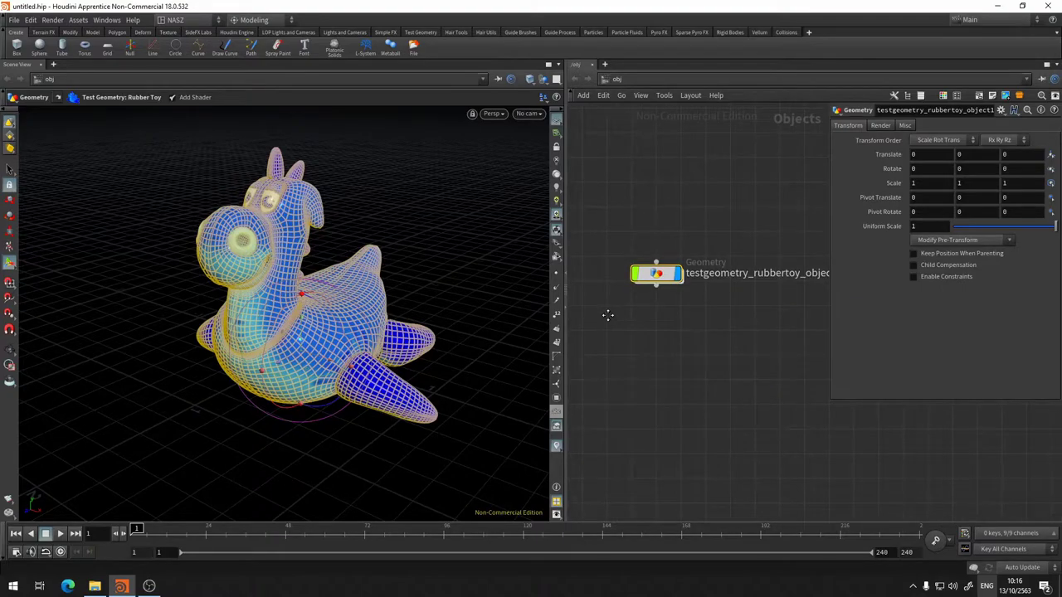
{"action": "middle_click_drag", "start_coordinate": [607, 315], "coordinate": [608, 308]}
{"action": "scroll", "coordinate": [662, 283], "scroll_direction": "up", "scroll_amount": 2}
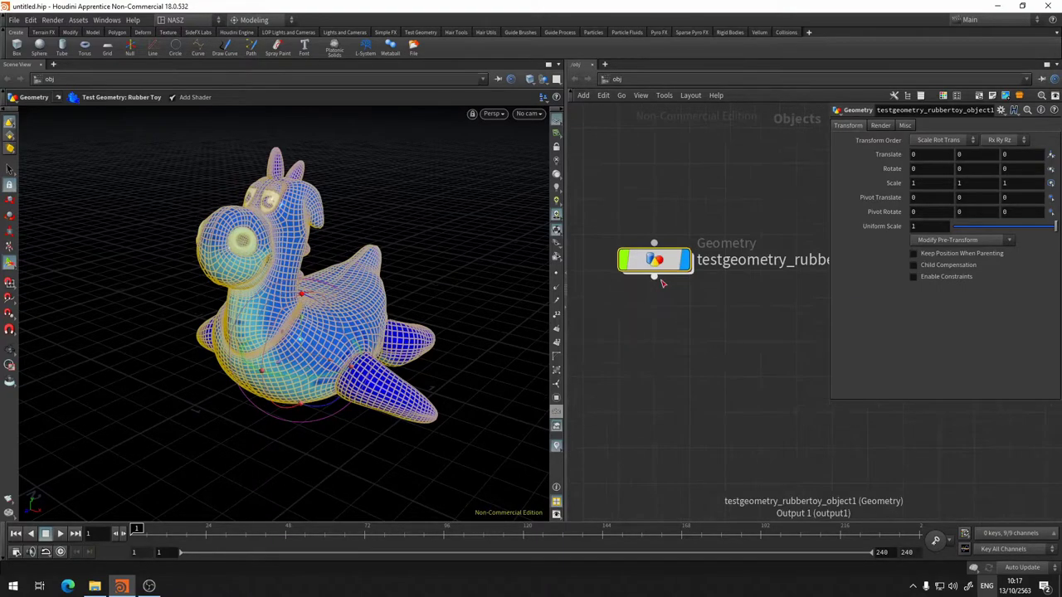
{"action": "scroll", "coordinate": [662, 283], "scroll_direction": "up", "scroll_amount": 2}
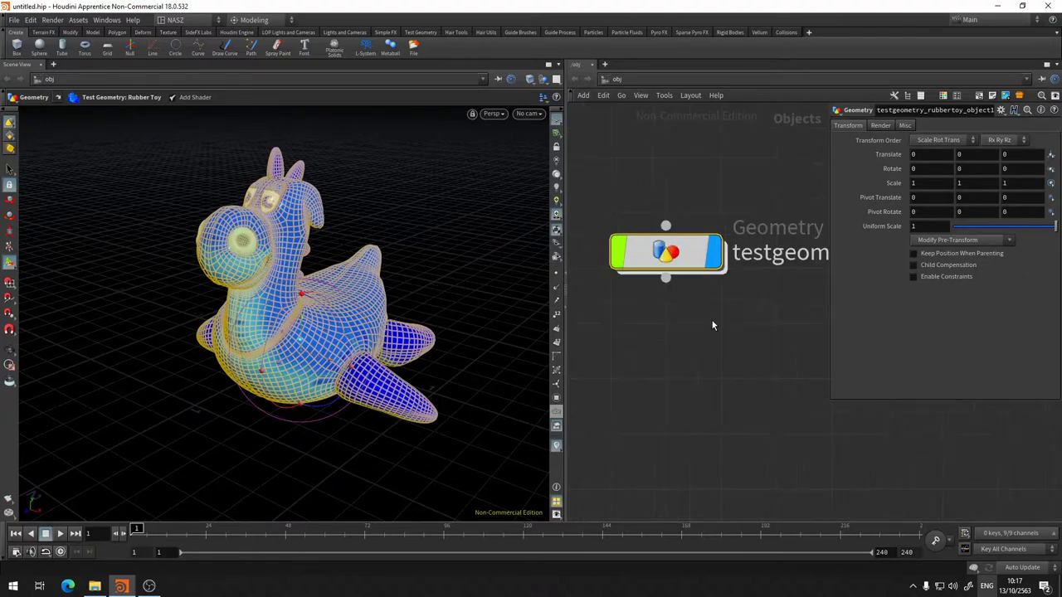
{"action": "scroll", "coordinate": [750, 333], "scroll_direction": "down", "scroll_amount": 1}
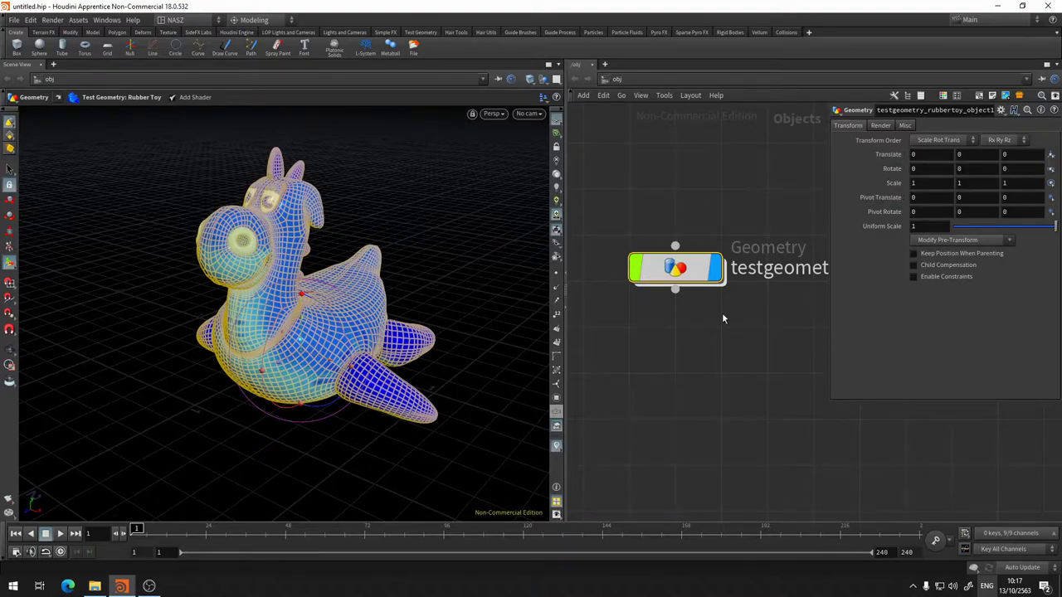
{"action": "mouse_move", "coordinate": [722, 313]}
{"action": "middle_mouse_down"}
{"action": "mouse_move", "coordinate": [658, 321]}
{"action": "mouse_move", "coordinate": [681, 294]}
{"action": "middle_mouse_up"}
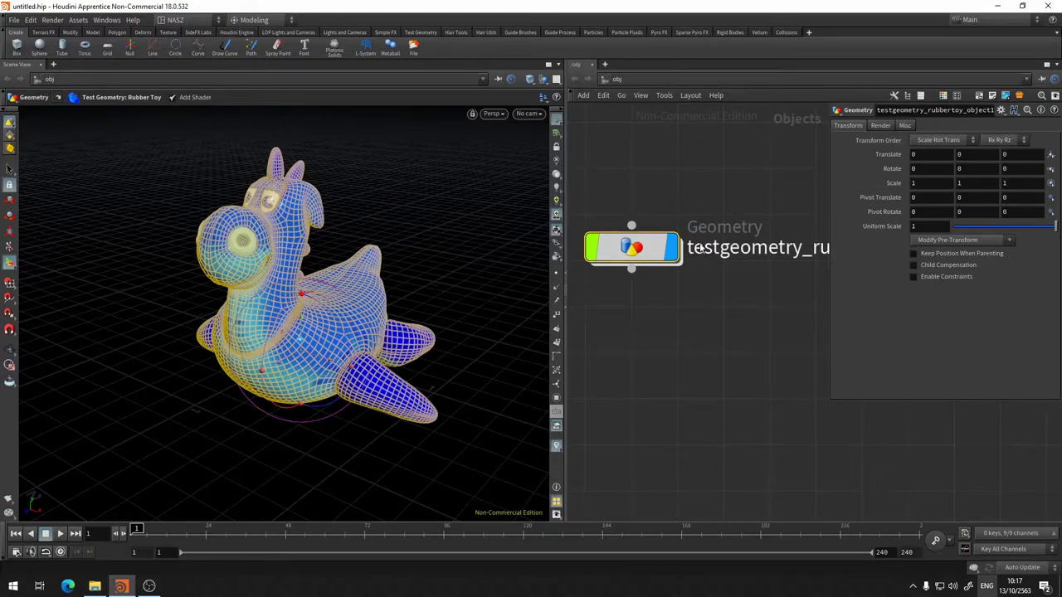
{"action": "mouse_move", "coordinate": [675, 269]}
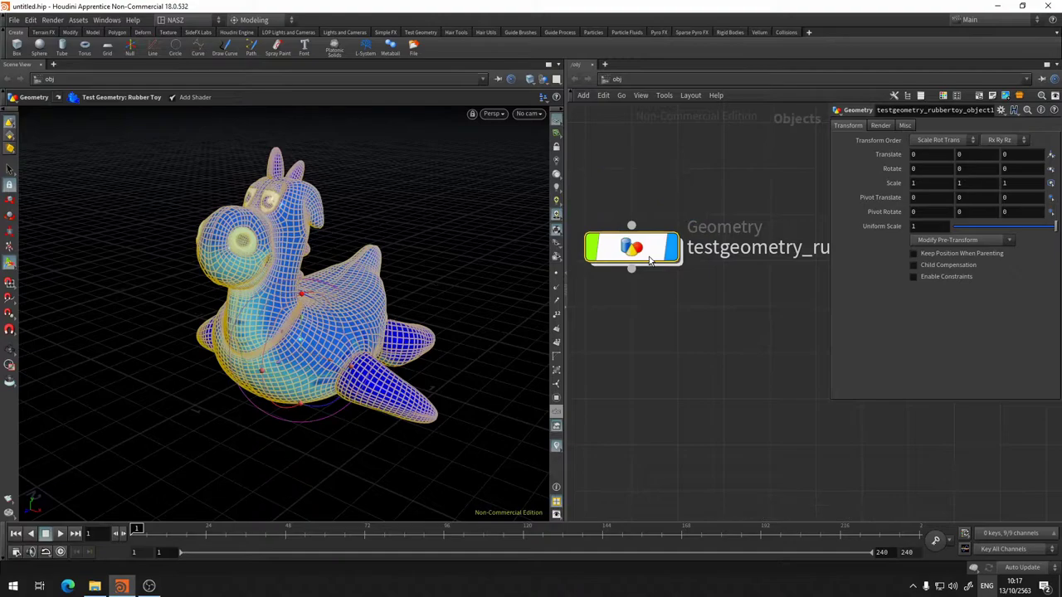
Step: Inside the toy's geometry, add transform1 wired below the rubbertoy node, display it, then return to /obj
{"action": "double_click", "coordinate": [650, 260]}
{"action": "mouse_move", "coordinate": [711, 360]}
{"action": "middle_mouse_down"}
{"action": "mouse_move", "coordinate": [620, 225]}
{"action": "mouse_move", "coordinate": [632, 309]}
{"action": "middle_mouse_up"}
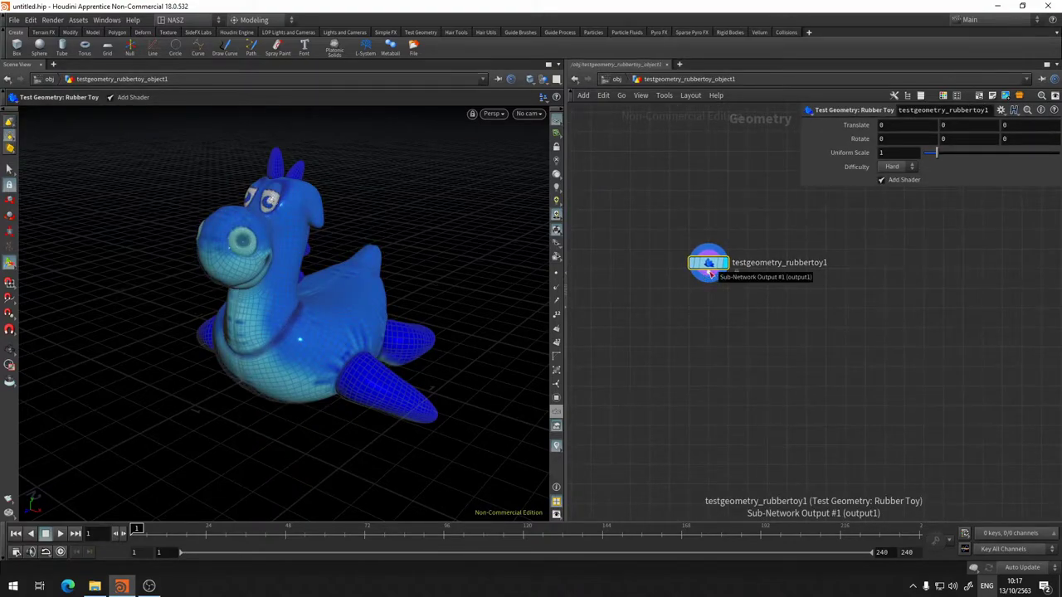
{"action": "key", "text": "Tab"}
{"action": "type", "text": "t"}
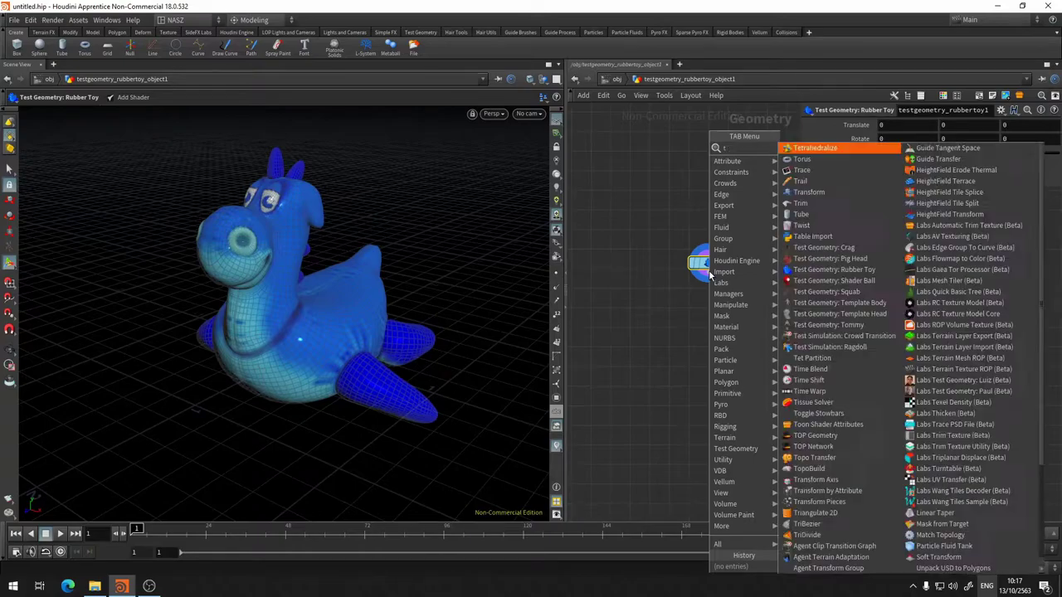
{"action": "type", "text": "r"}
{"action": "left_click", "coordinate": [819, 173]}
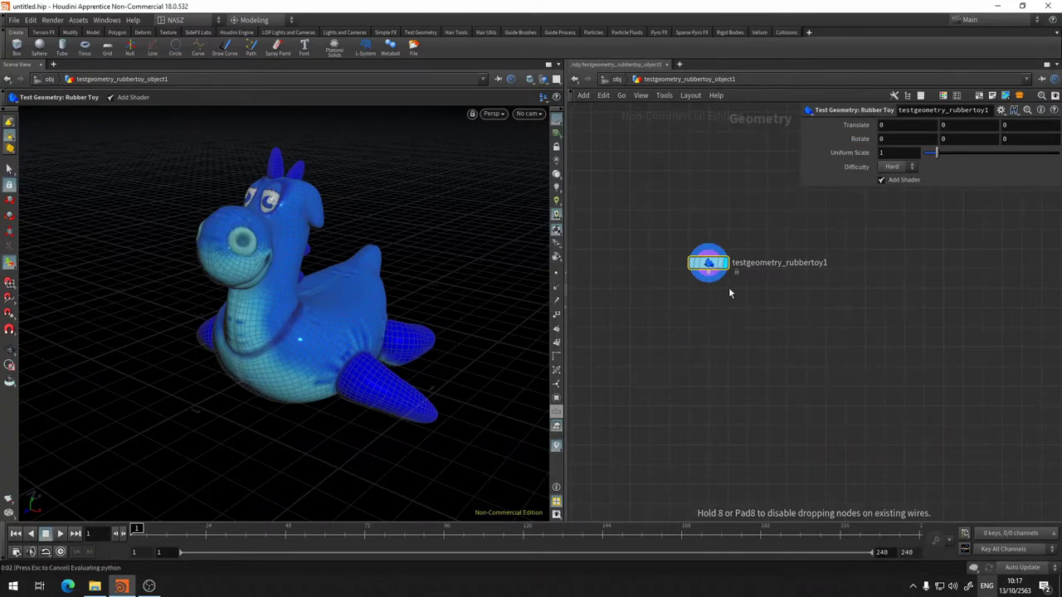
{"action": "left_click", "coordinate": [728, 309]}
{"action": "mouse_move", "coordinate": [710, 307]}
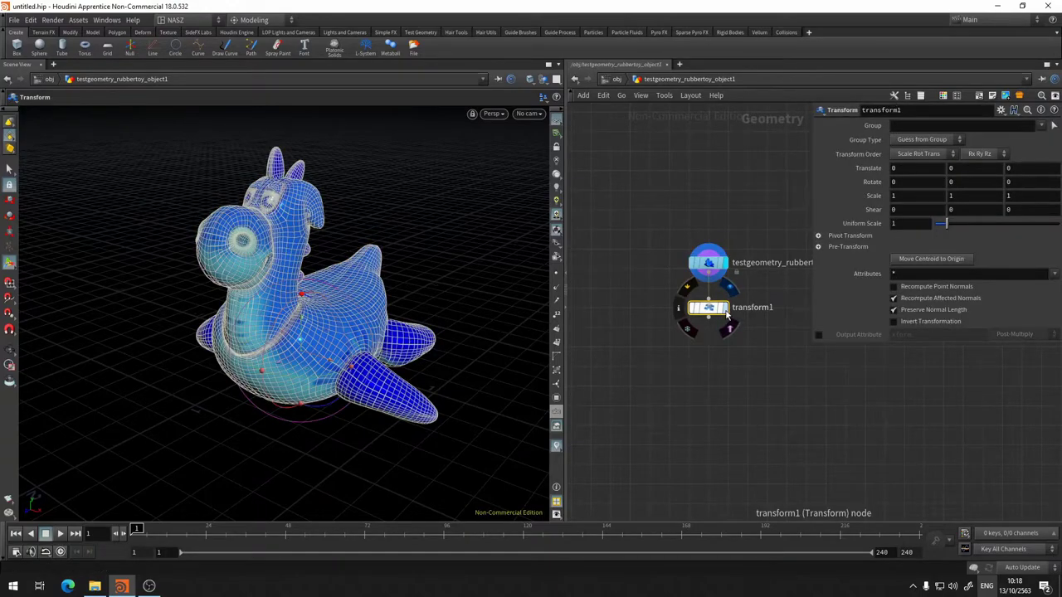
{"action": "left_click", "coordinate": [726, 308]}
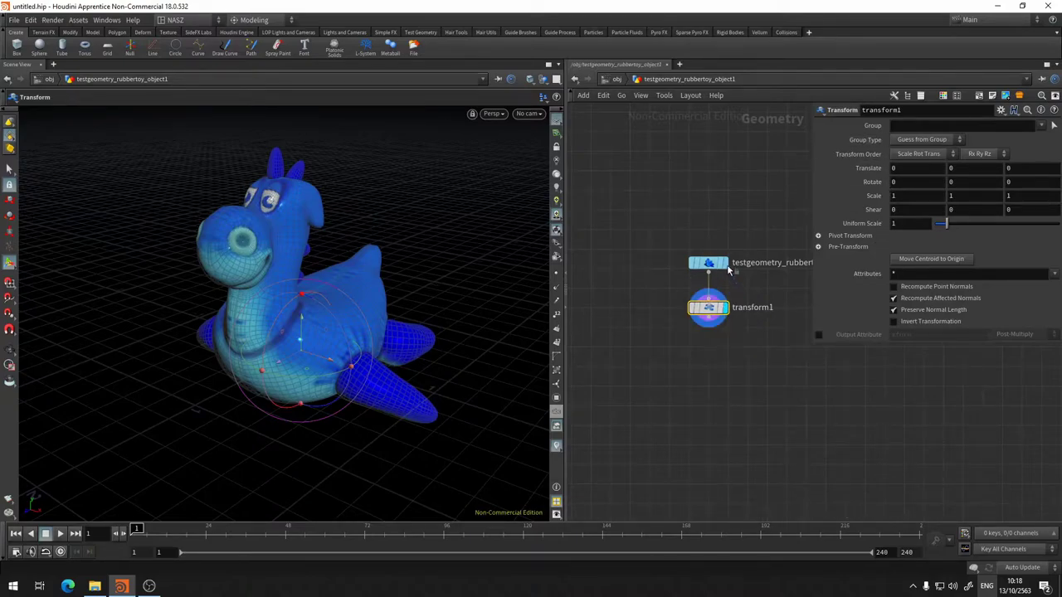
{"action": "left_click", "coordinate": [694, 311]}
{"action": "left_click", "coordinate": [619, 79]}
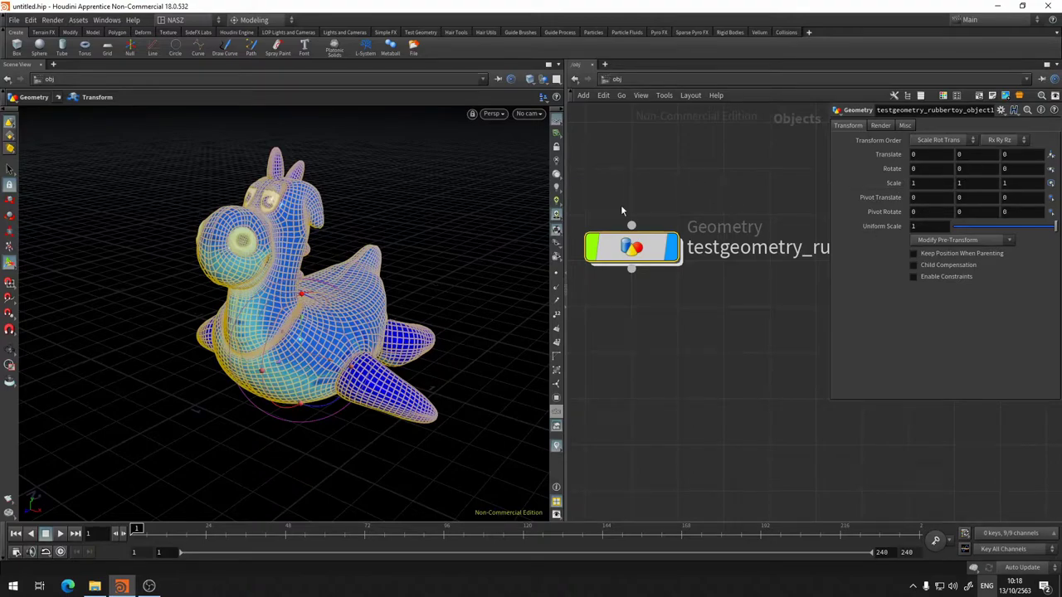
Step: Re-enter the toy's geometry, tumble and dolly the camera out, and show transform1's handle
{"action": "mouse_move", "coordinate": [631, 247]}
{"action": "double_click", "coordinate": [618, 247]}
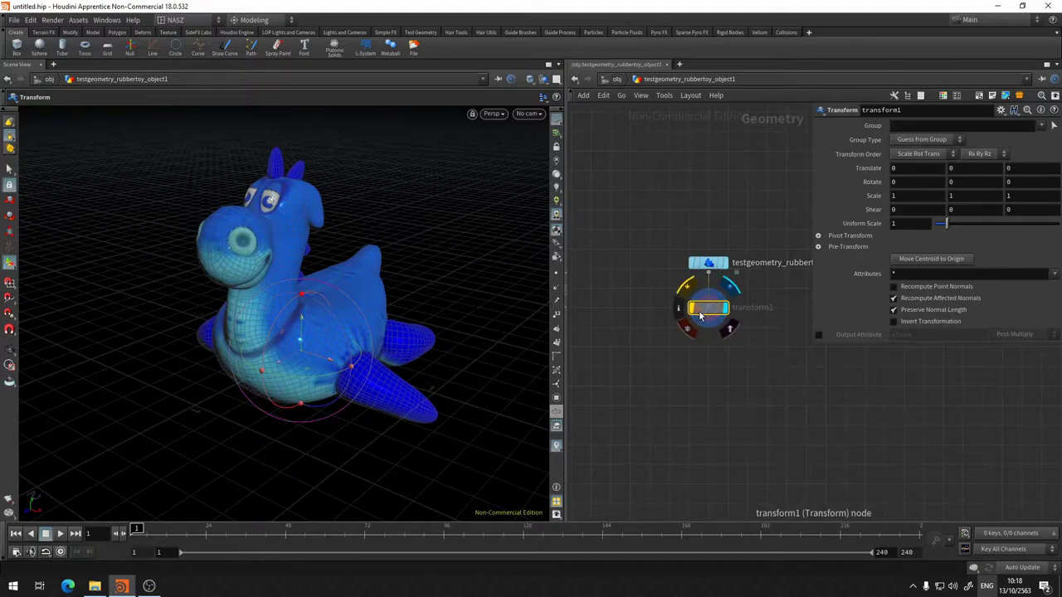
{"action": "mouse_move", "coordinate": [708, 308]}
{"action": "key", "text": "Escape"}
{"action": "mouse_move", "coordinate": [335, 399]}
{"action": "left_mouse_down"}
{"action": "mouse_move", "coordinate": [358, 358]}
{"action": "mouse_move", "coordinate": [351, 367]}
{"action": "mouse_move", "coordinate": [310, 351]}
{"action": "mouse_move", "coordinate": [370, 353]}
{"action": "mouse_move", "coordinate": [386, 372]}
{"action": "left_mouse_up"}
{"action": "scroll", "coordinate": [368, 352], "scroll_direction": "down", "scroll_amount": 3}
{"action": "key", "text": "Return"}
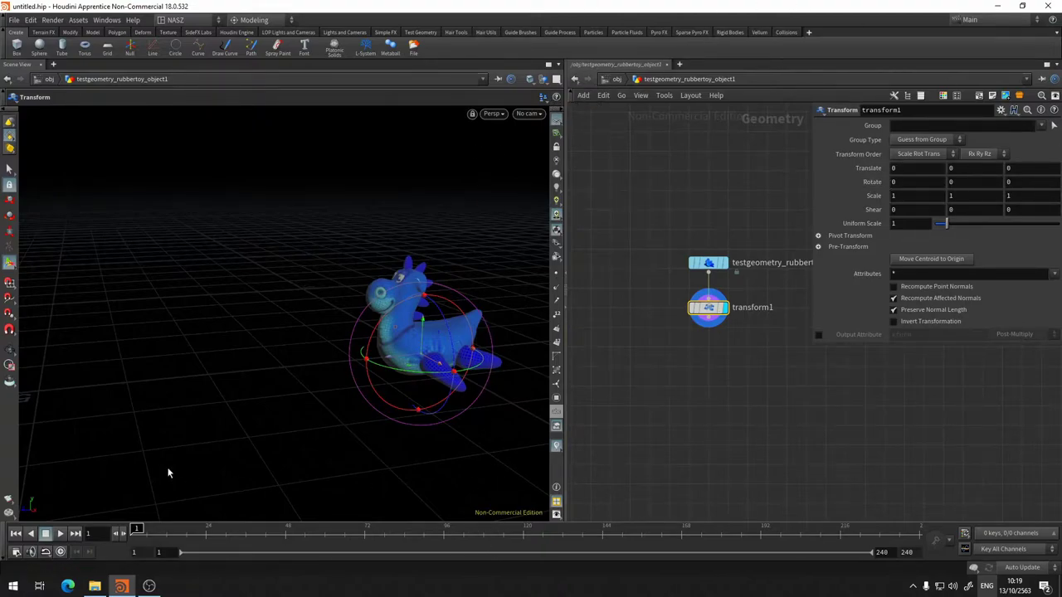
Step: Stop playback and scrub the timeline, settling the current frame at 24
{"action": "left_click", "coordinate": [143, 529]}
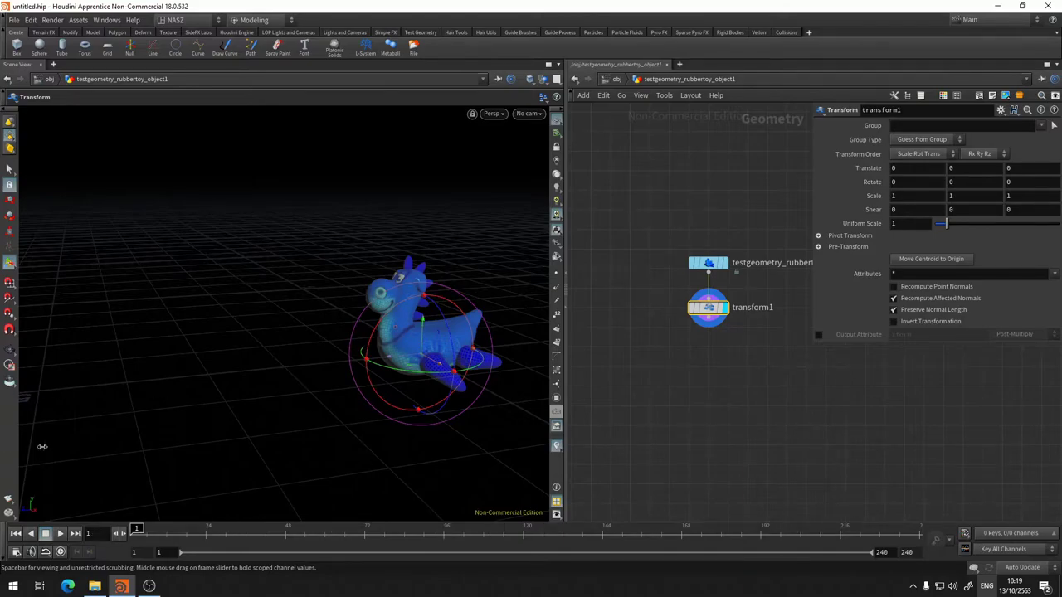
{"action": "key", "text": "ctrl+Left"}
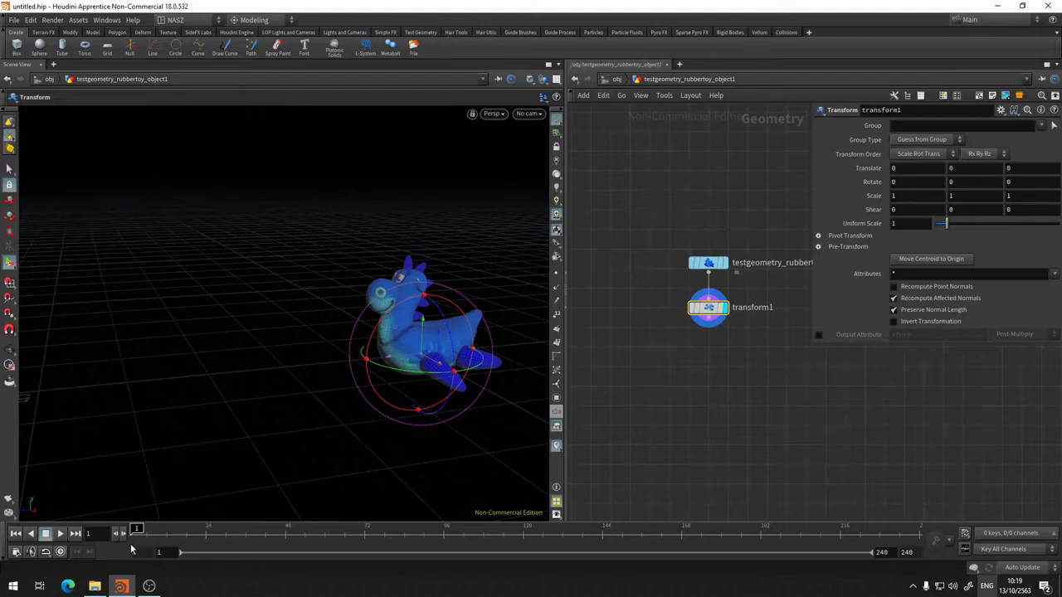
{"action": "mouse_move", "coordinate": [139, 529]}
{"action": "left_mouse_down"}
{"action": "mouse_move", "coordinate": [800, 529]}
{"action": "mouse_move", "coordinate": [961, 518]}
{"action": "mouse_move", "coordinate": [137, 528]}
{"action": "mouse_move", "coordinate": [237, 541]}
{"action": "mouse_move", "coordinate": [133, 530]}
{"action": "mouse_move", "coordinate": [209, 540]}
{"action": "left_mouse_up"}
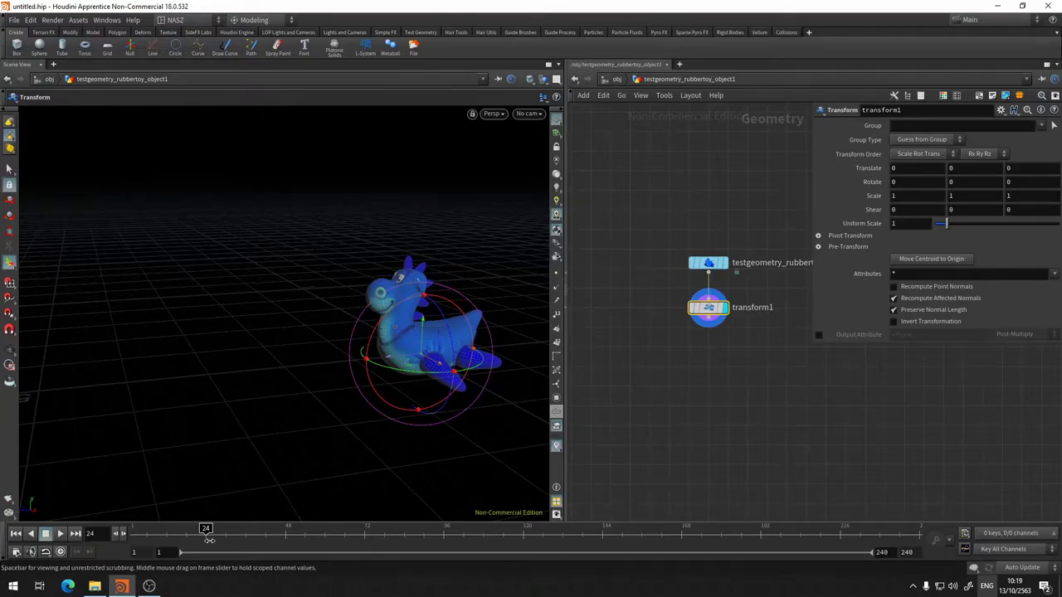
{"action": "left_click_drag", "start_coordinate": [209, 540], "coordinate": [207, 542]}
{"action": "left_click", "coordinate": [205, 531]}
{"action": "left_click_drag", "start_coordinate": [205, 531], "coordinate": [323, 531]}
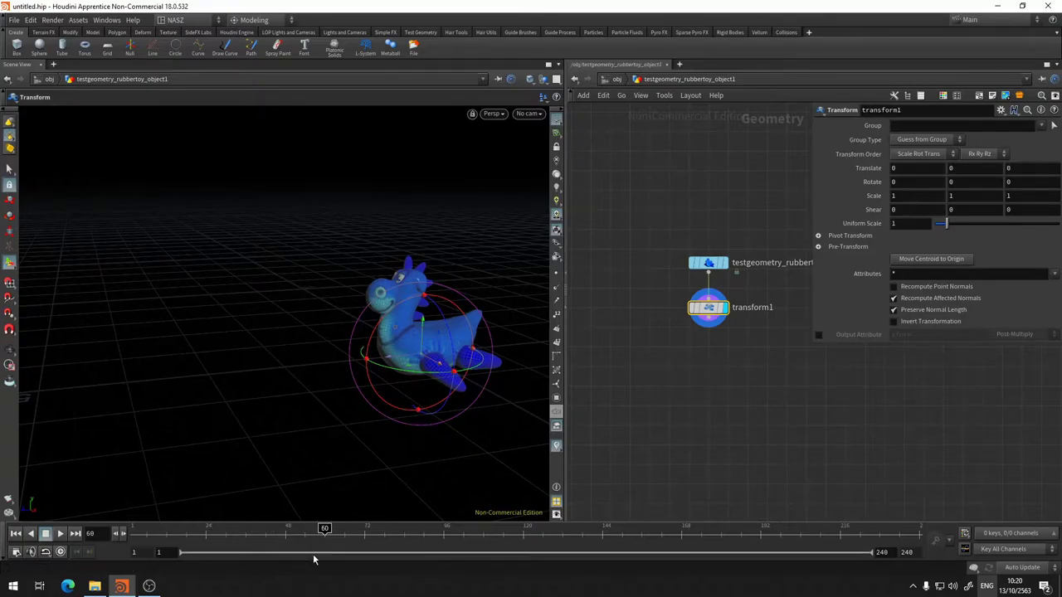
{"action": "left_click_drag", "start_coordinate": [324, 529], "coordinate": [206, 530]}
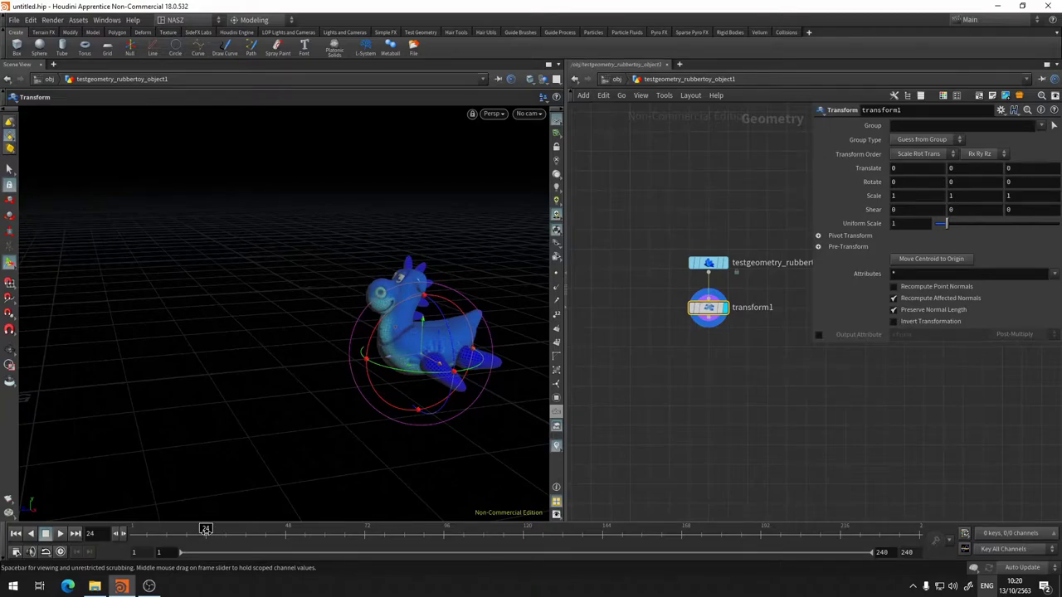
Step: Scrub the timeline back and forth, ending at the last frame, 240
{"action": "mouse_move", "coordinate": [205, 530]}
{"action": "left_mouse_down"}
{"action": "mouse_move", "coordinate": [219, 528]}
{"action": "mouse_move", "coordinate": [218, 516]}
{"action": "mouse_move", "coordinate": [209, 527]}
{"action": "left_mouse_up"}
{"action": "mouse_move", "coordinate": [210, 529]}
{"action": "left_mouse_down"}
{"action": "mouse_move", "coordinate": [916, 529]}
{"action": "mouse_move", "coordinate": [311, 528]}
{"action": "left_mouse_up"}
{"action": "left_click_drag", "start_coordinate": [175, 529], "coordinate": [206, 528]}
{"action": "left_click_drag", "start_coordinate": [206, 529], "coordinate": [1057, 538]}
{"action": "mouse_move", "coordinate": [914, 529]}
{"action": "left_mouse_down"}
{"action": "mouse_move", "coordinate": [139, 532]}
{"action": "mouse_move", "coordinate": [1025, 540]}
{"action": "mouse_move", "coordinate": [147, 534]}
{"action": "mouse_move", "coordinate": [1011, 474]}
{"action": "left_mouse_up"}
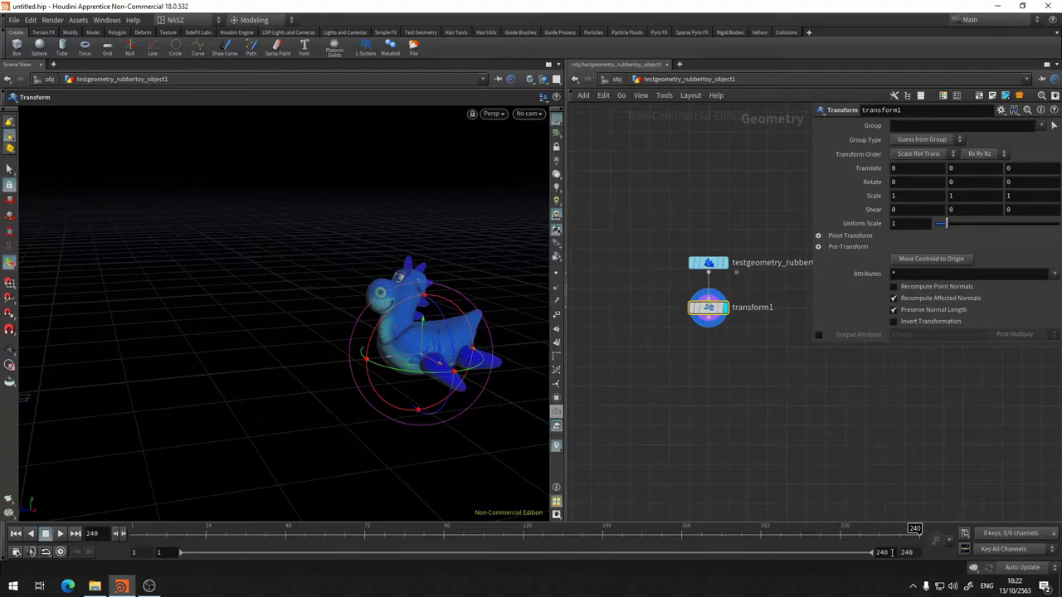
Step: Enter 48 as the playback range's end frame and jump to frame 48
{"action": "double_click", "coordinate": [892, 553]}
{"action": "type", "text": "48"}
{"action": "key", "text": "Return"}
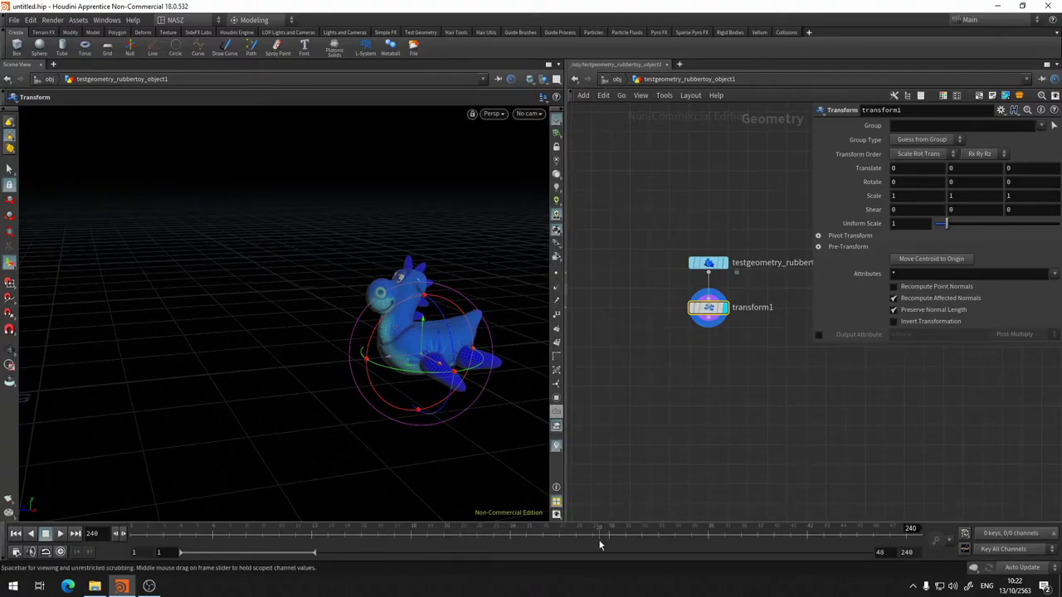
{"action": "left_click", "coordinate": [909, 529]}
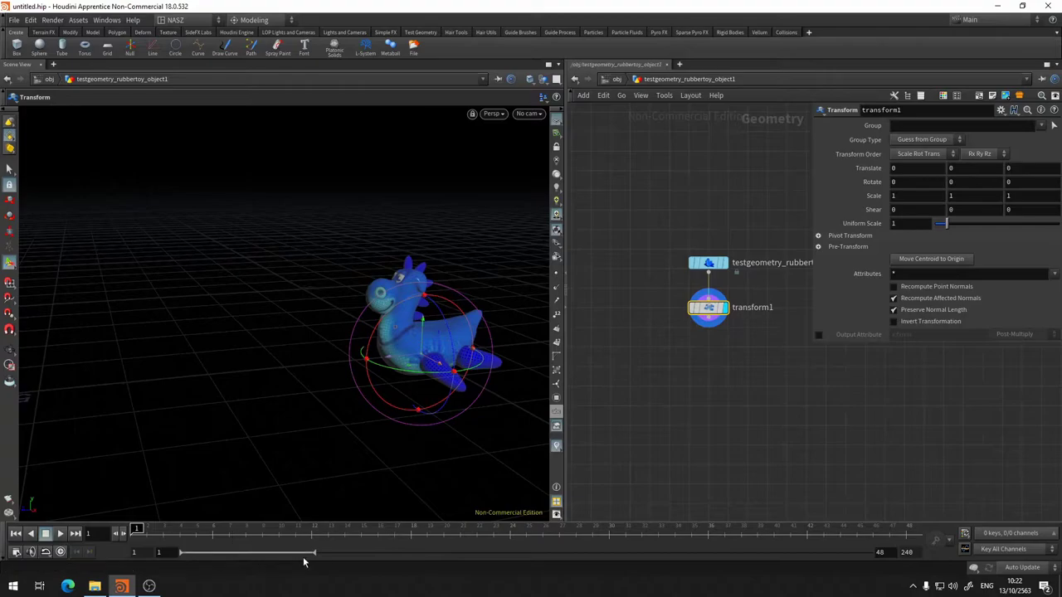
Step: Confirm 48 as the global end frame and move the playhead to frame 45
{"action": "left_click_drag", "start_coordinate": [314, 552], "coordinate": [425, 556]}
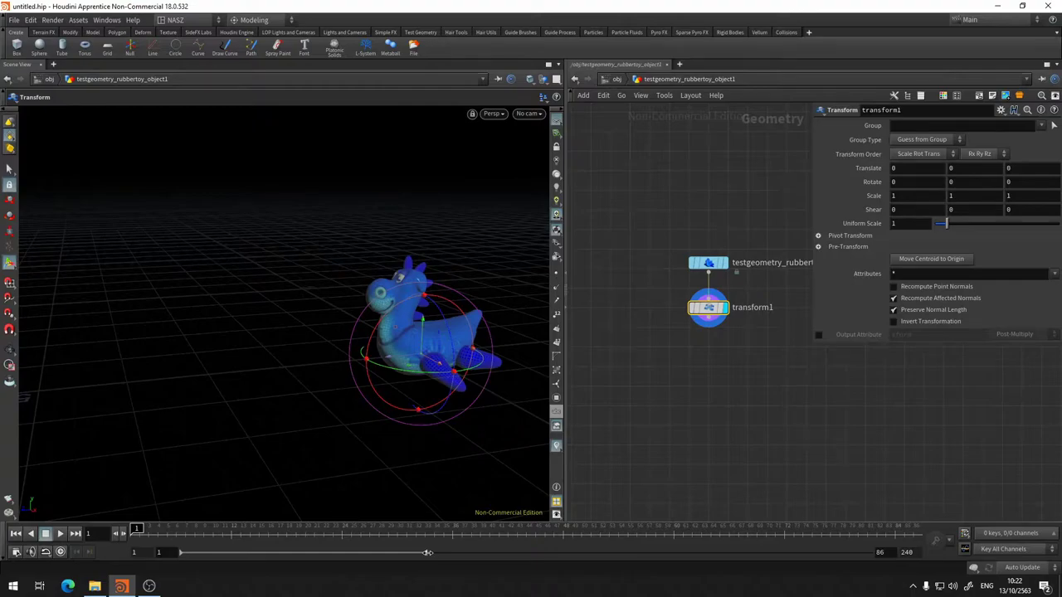
{"action": "left_click_drag", "start_coordinate": [427, 554], "coordinate": [439, 553]}
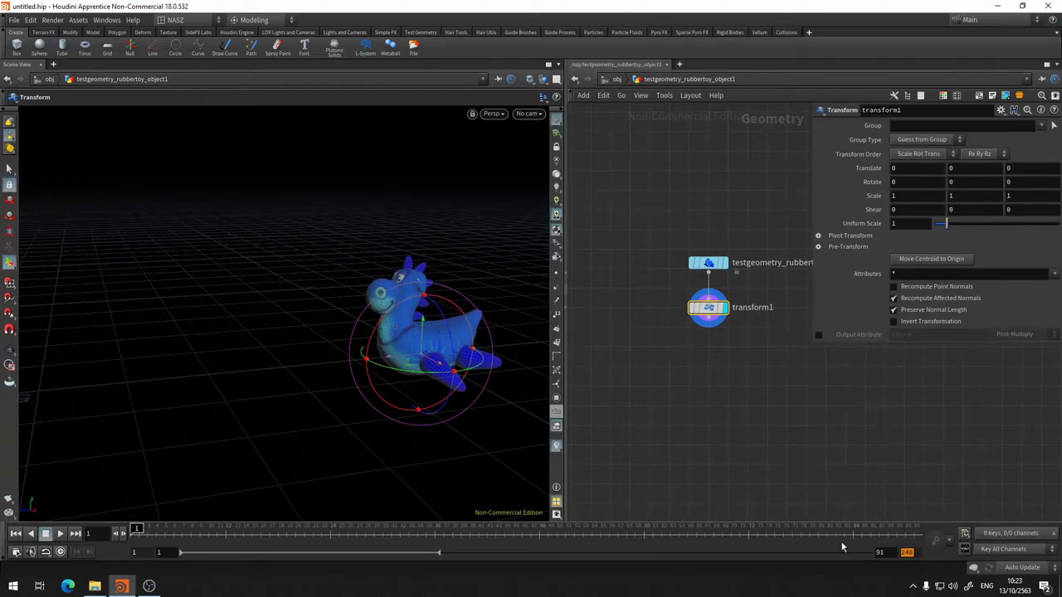
{"action": "type", "text": "48"}
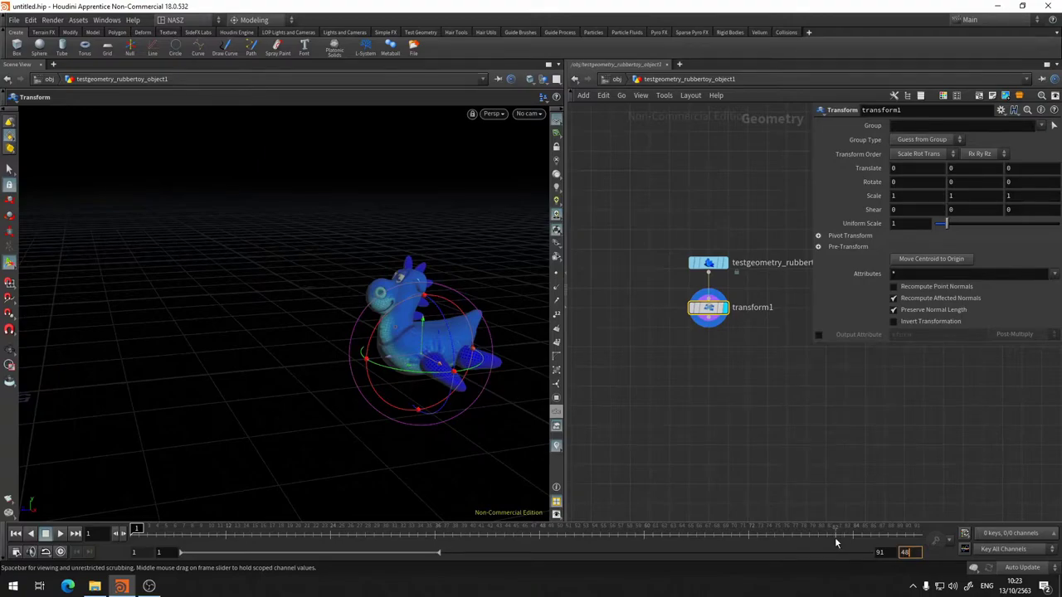
{"action": "key", "text": "Return"}
{"action": "left_click", "coordinate": [856, 529]}
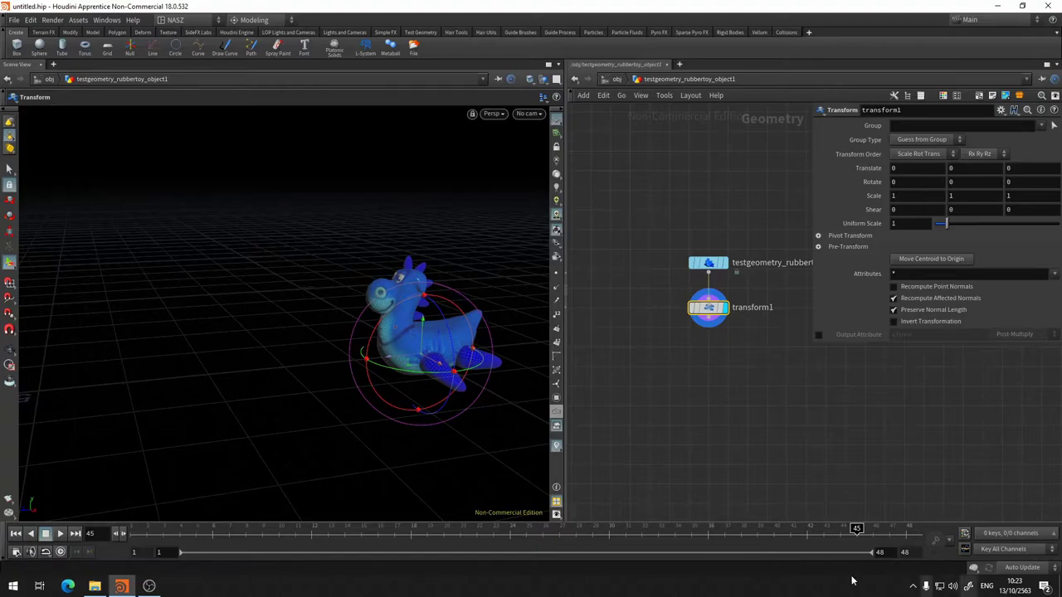
Step: Play, rewind to frame 1, then toggle between start and end frames, ending on 48
{"action": "key", "text": "Up"}
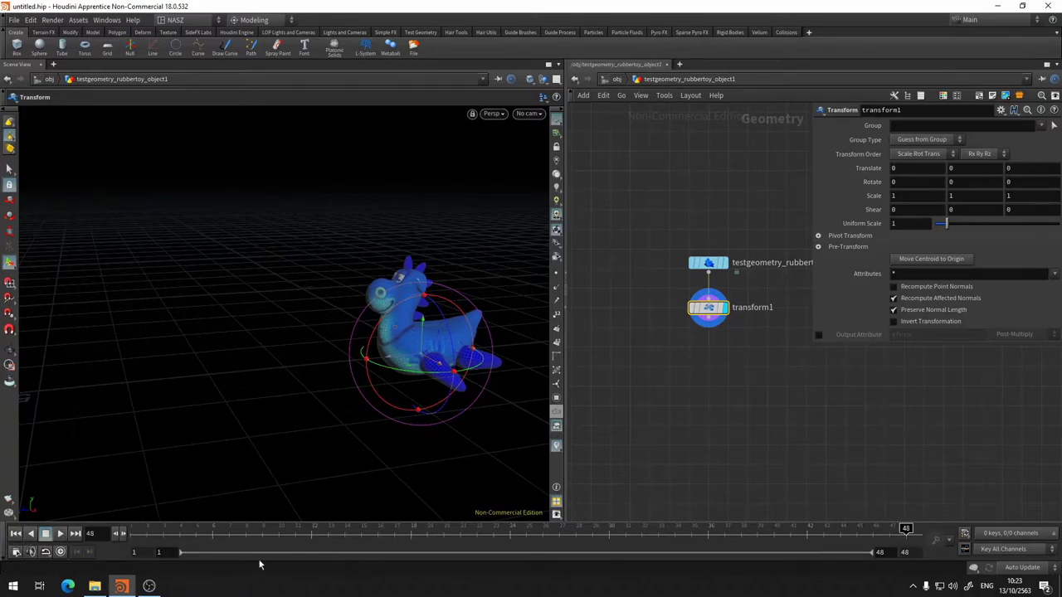
{"action": "left_click_drag", "start_coordinate": [290, 528], "coordinate": [102, 532]}
{"action": "key", "text": "Up"}
{"action": "key", "text": "Down"}
{"action": "key", "text": "Up"}
{"action": "key", "text": "Down"}
{"action": "key", "text": "Up"}
{"action": "key", "text": "Down"}
{"action": "key", "text": "Up"}
{"action": "key", "text": "Down"}
{"action": "key", "text": "Up"}
{"action": "key", "text": "Down"}
{"action": "key", "text": "Up"}
{"action": "key", "text": "Down"}
{"action": "key", "text": "Up"}
{"action": "key", "text": "Down"}
{"action": "key", "text": "Up"}
{"action": "key", "text": "Down"}
{"action": "key", "text": "Up"}
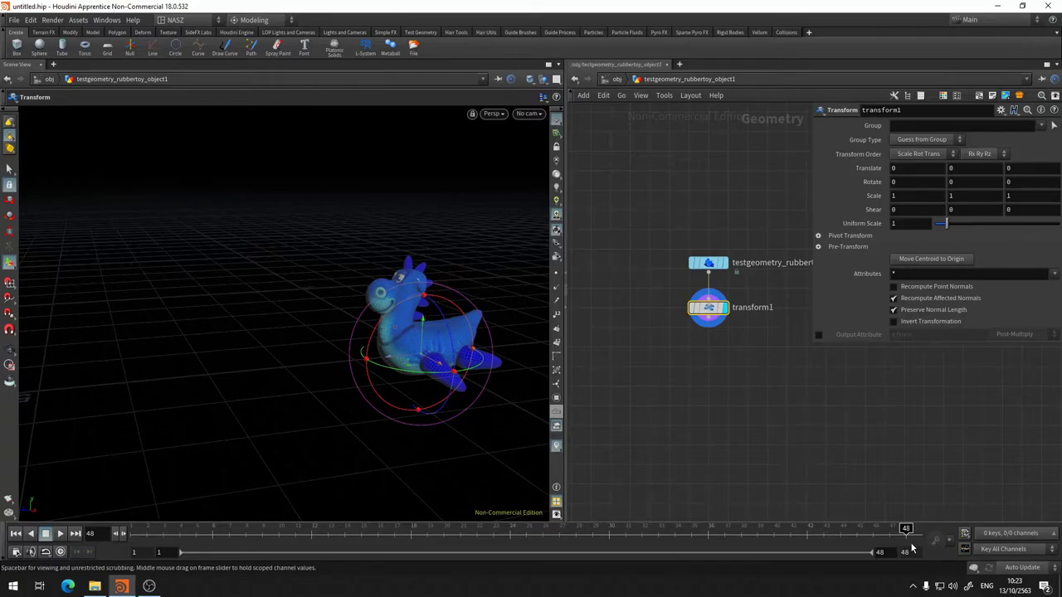
Step: Return to frame 1, briefly play, and stop back at frame 1
{"action": "key", "text": "ctrl+Left"}
{"action": "key", "text": "Up"}
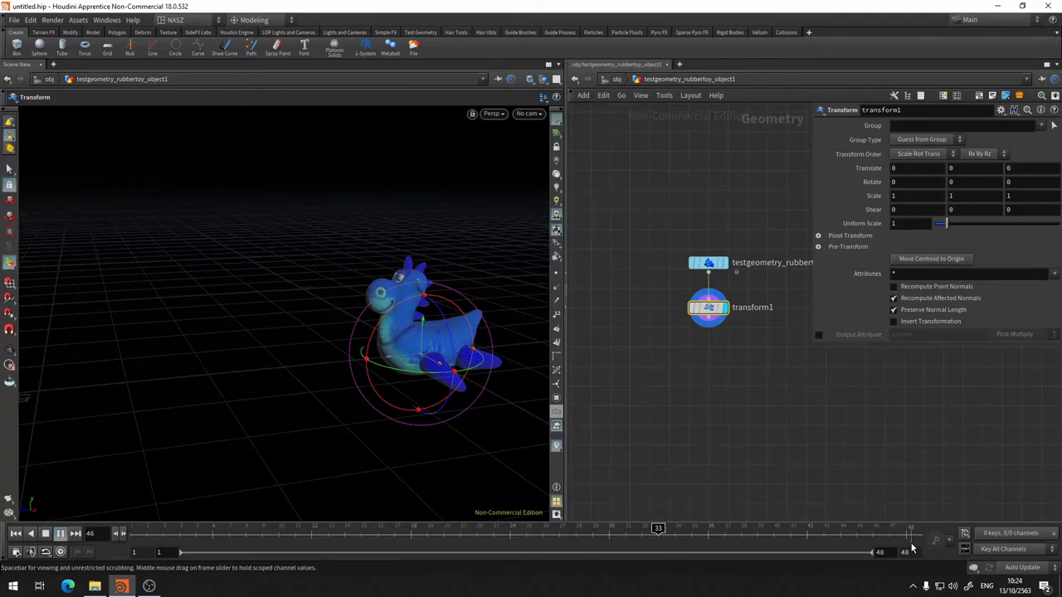
{"action": "key", "text": "Up"}
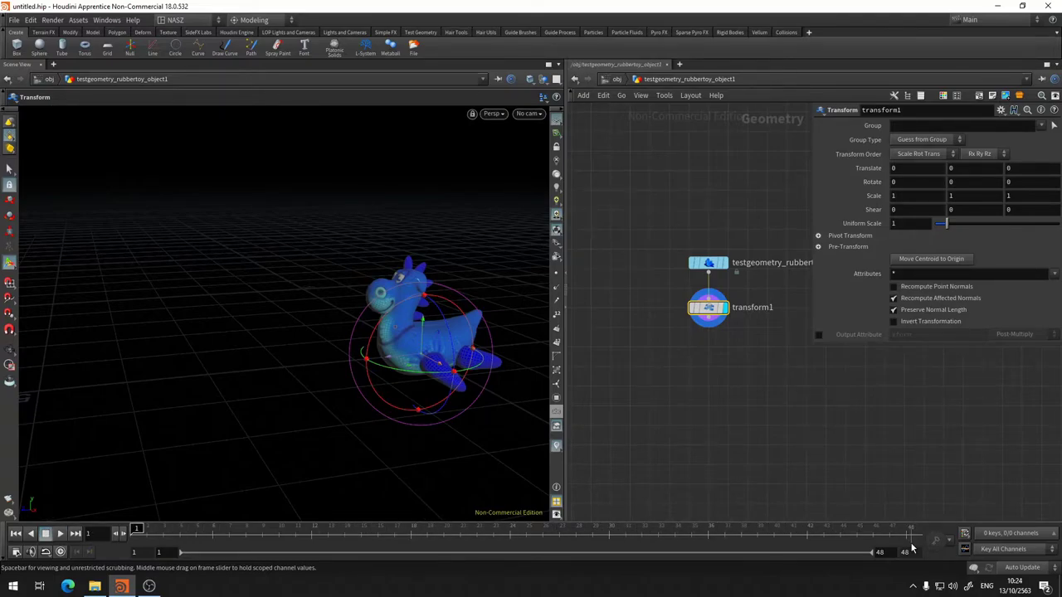
{"action": "key", "text": "Up"}
{"action": "key", "text": "Up"}
{"action": "key", "text": "Up"}
{"action": "key", "text": "Up"}
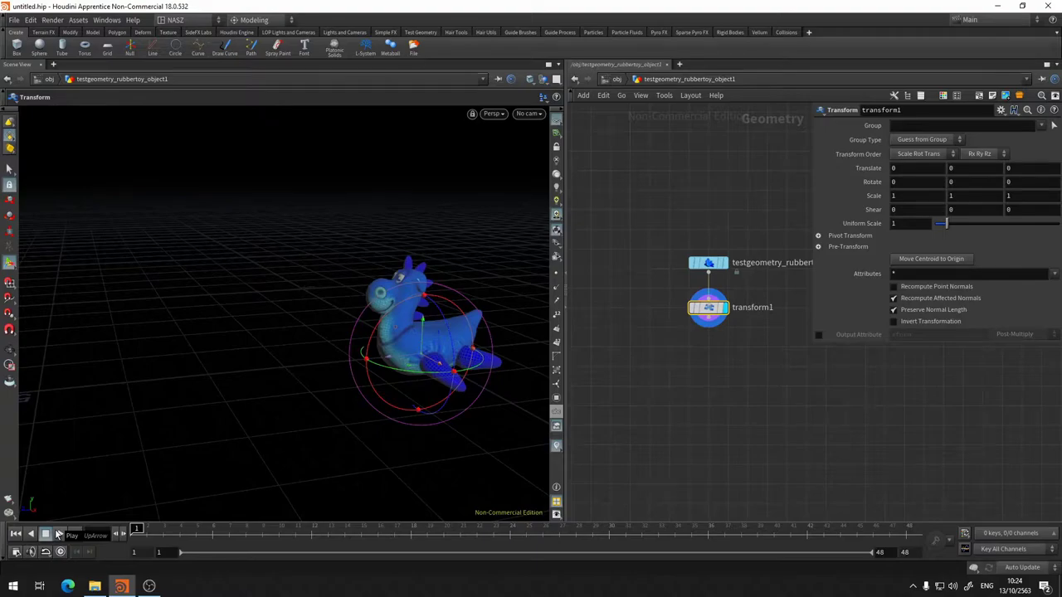
Step: Start playback, then step forward one frame at a time to frame 31
{"action": "left_click", "coordinate": [58, 535]}
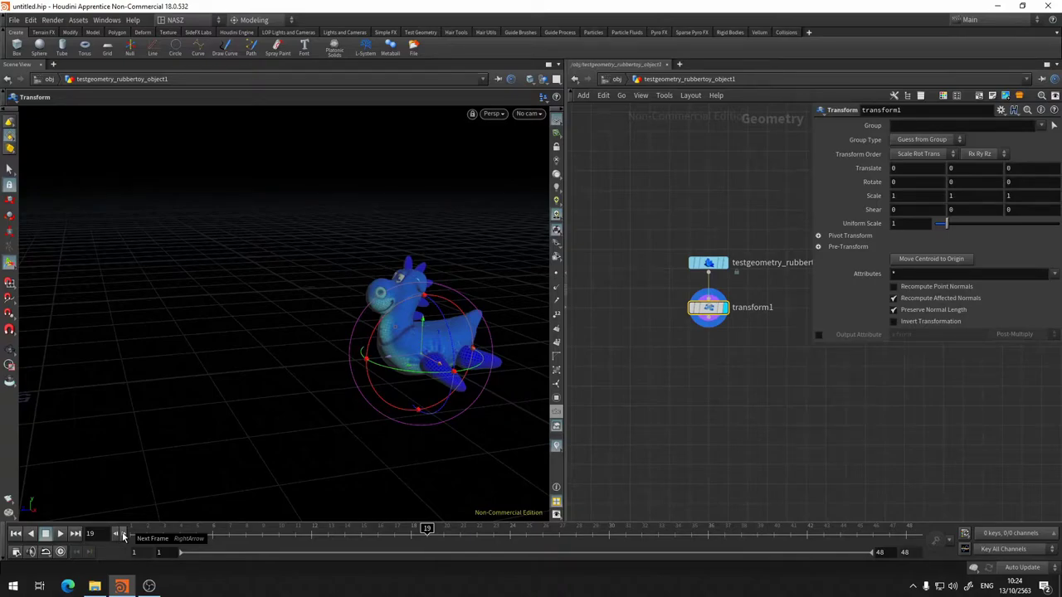
{"action": "left_click", "coordinate": [124, 537]}
{"action": "left_click", "coordinate": [124, 537]}
{"action": "left_click", "coordinate": [124, 537]}
{"action": "left_click", "coordinate": [123, 536]}
{"action": "left_click", "coordinate": [124, 537]}
{"action": "left_click", "coordinate": [124, 537]}
{"action": "left_click", "coordinate": [124, 536]}
{"action": "left_click", "coordinate": [124, 537]}
{"action": "left_click", "coordinate": [124, 537]}
{"action": "left_click", "coordinate": [123, 537]}
{"action": "left_click", "coordinate": [124, 537]}
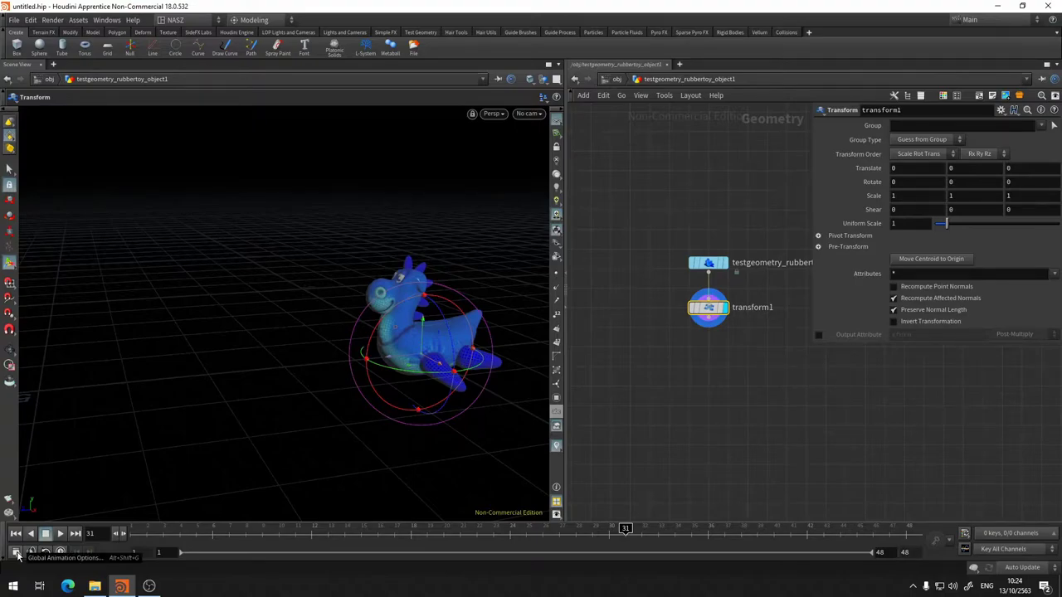
{"action": "left_click", "coordinate": [17, 554]}
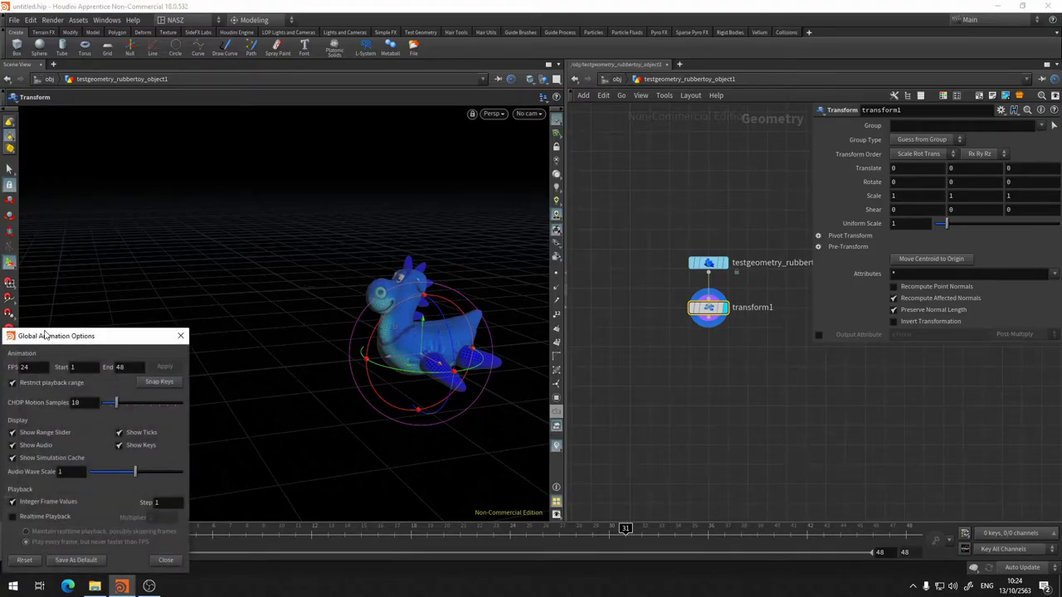
{"action": "mouse_move", "coordinate": [46, 326]}
{"action": "left_mouse_down"}
{"action": "mouse_move", "coordinate": [196, 287]}
{"action": "mouse_move", "coordinate": [437, 192]}
{"action": "left_mouse_up"}
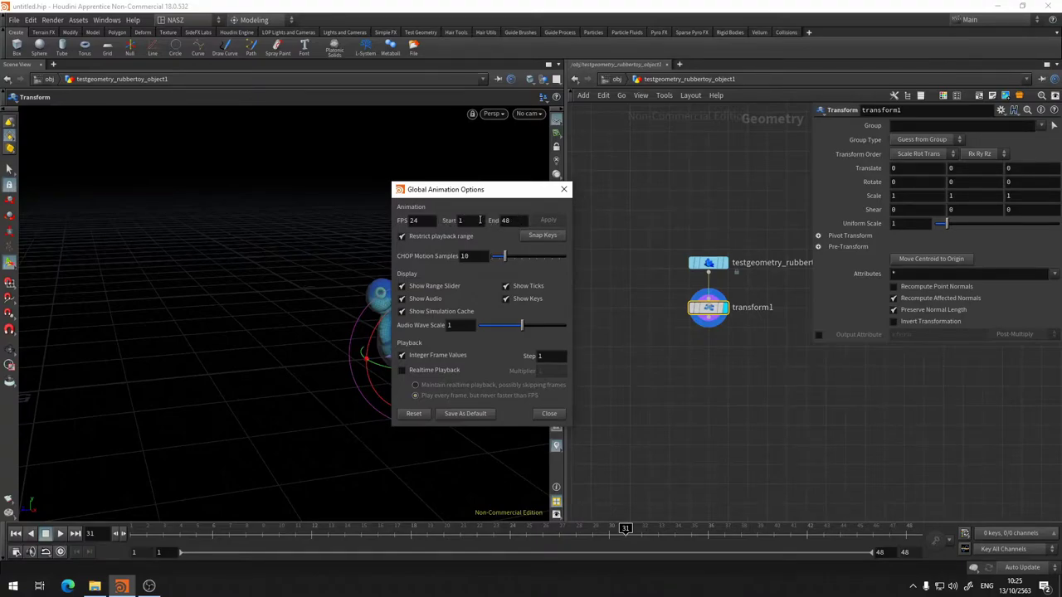
{"action": "double_click", "coordinate": [424, 219]}
{"action": "left_click", "coordinate": [551, 415]}
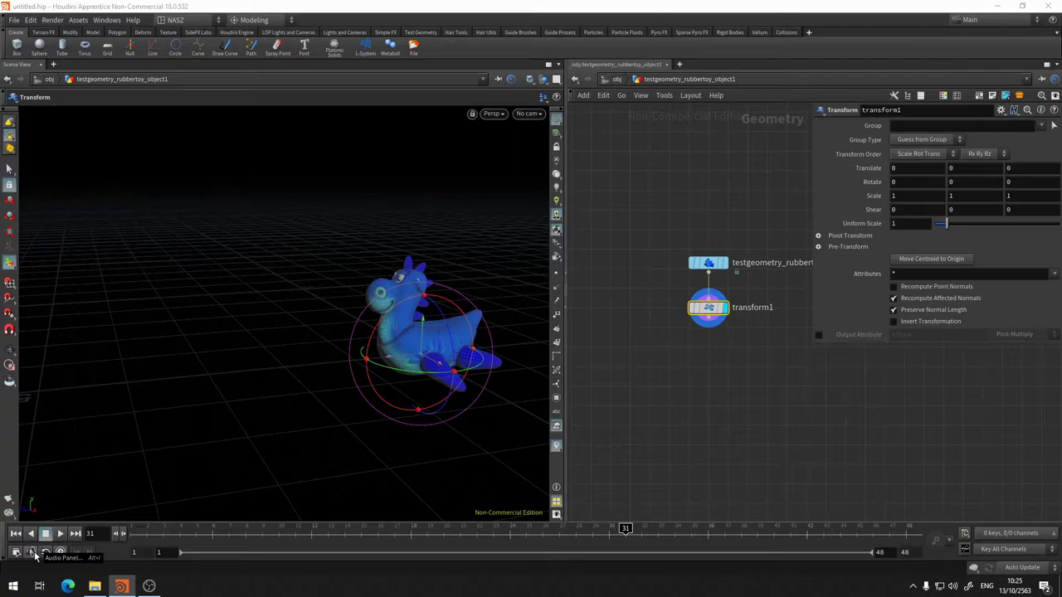
{"action": "left_click", "coordinate": [35, 556]}
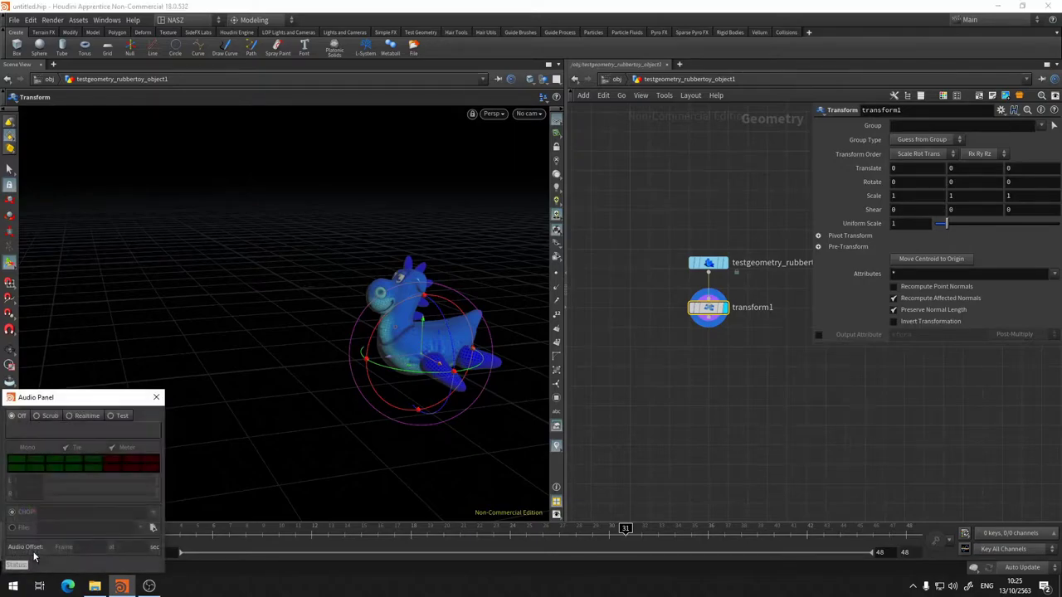
{"action": "left_click_drag", "start_coordinate": [39, 395], "coordinate": [249, 297]}
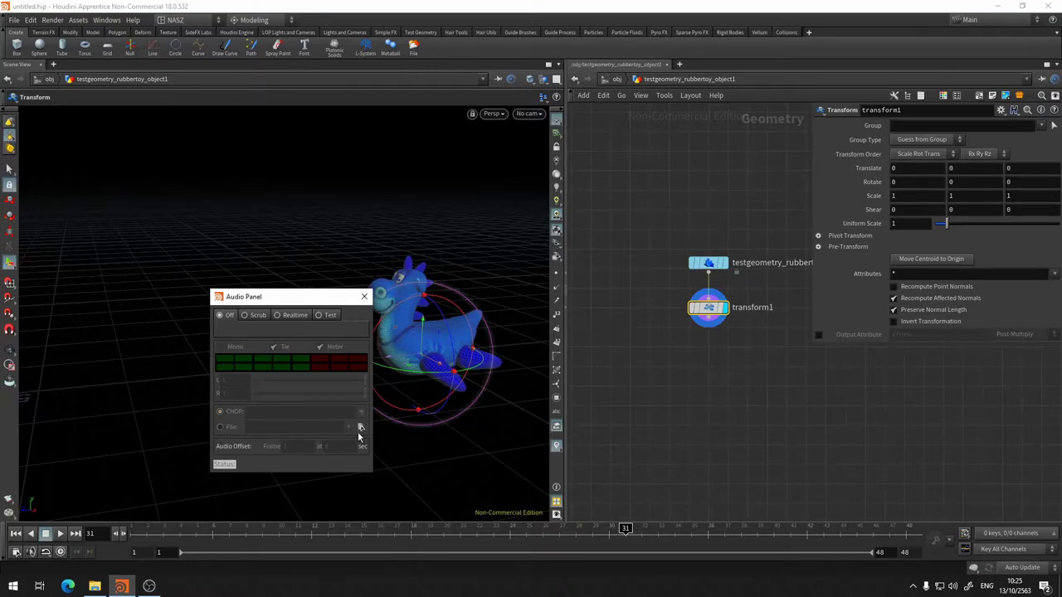
{"action": "left_click", "coordinate": [364, 297]}
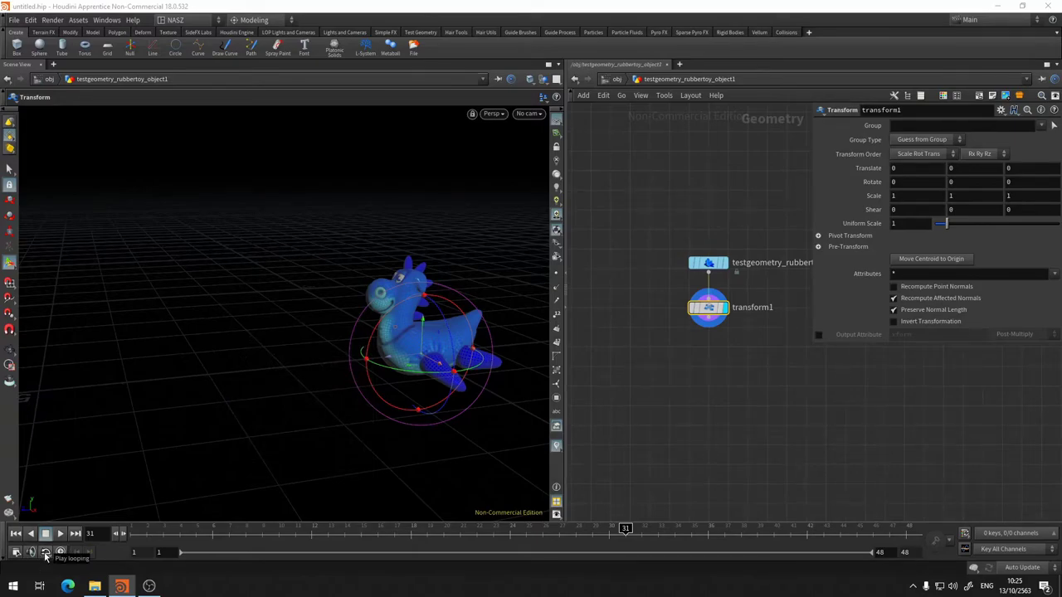
Step: Keep the playback mode on Loop, turn on Real Time, and play the animation
{"action": "left_click", "coordinate": [46, 554]}
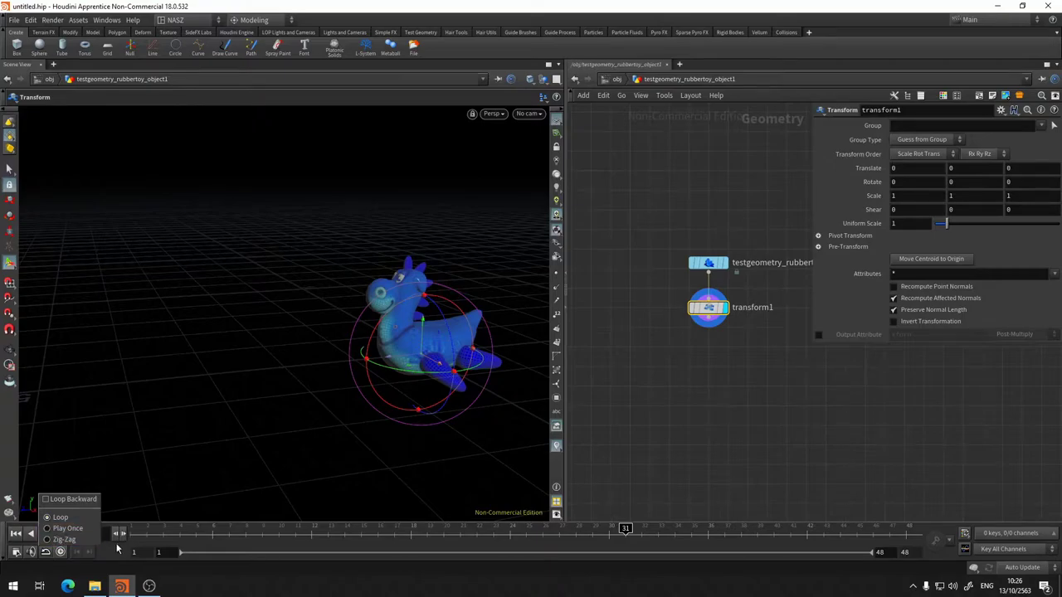
{"action": "left_click", "coordinate": [62, 520]}
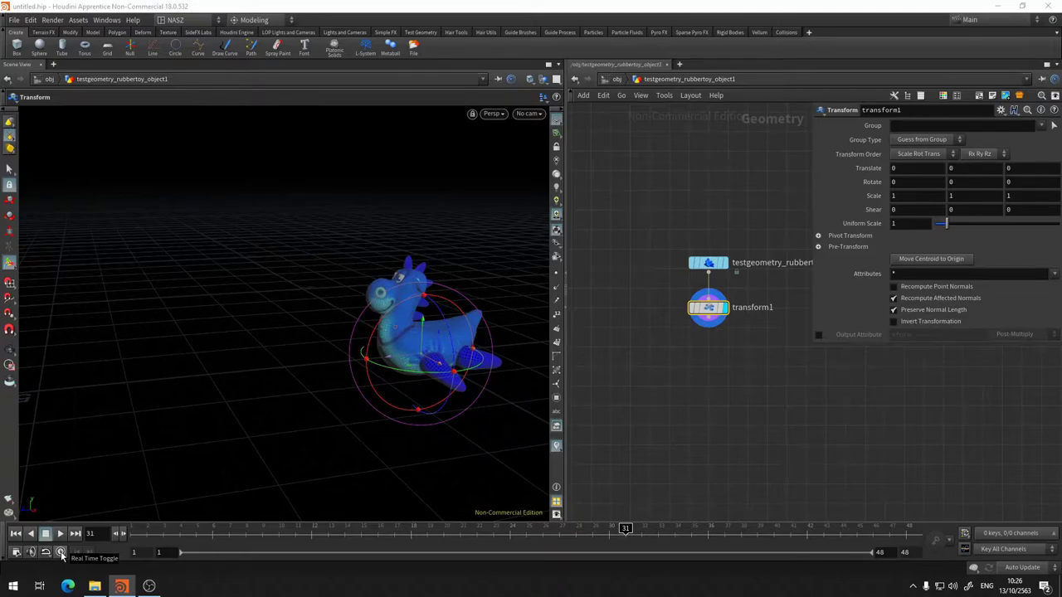
{"action": "left_click", "coordinate": [61, 554]}
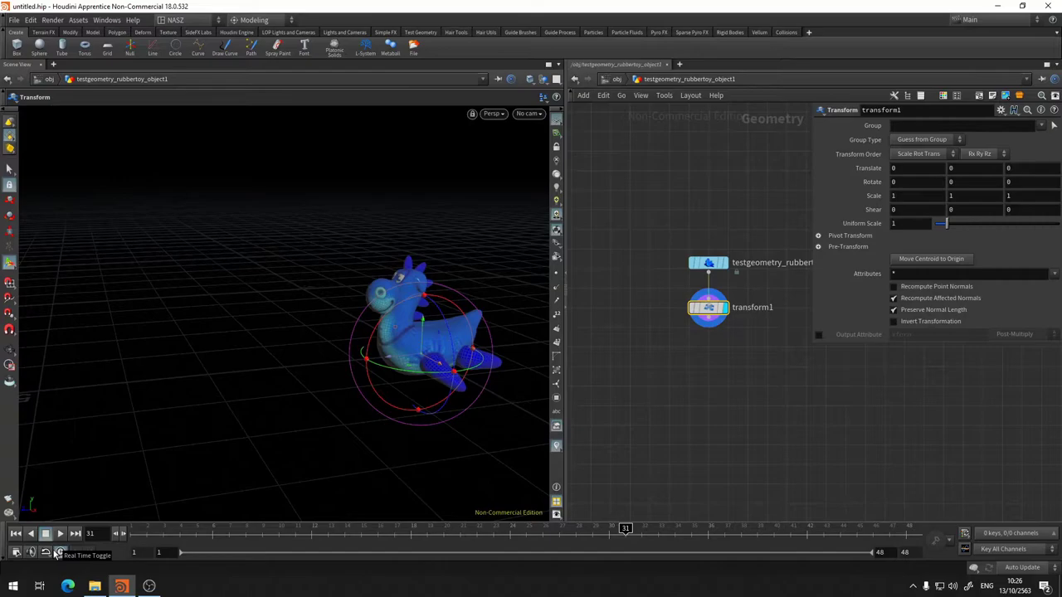
{"action": "key", "text": "Up"}
{"action": "key", "text": "Up"}
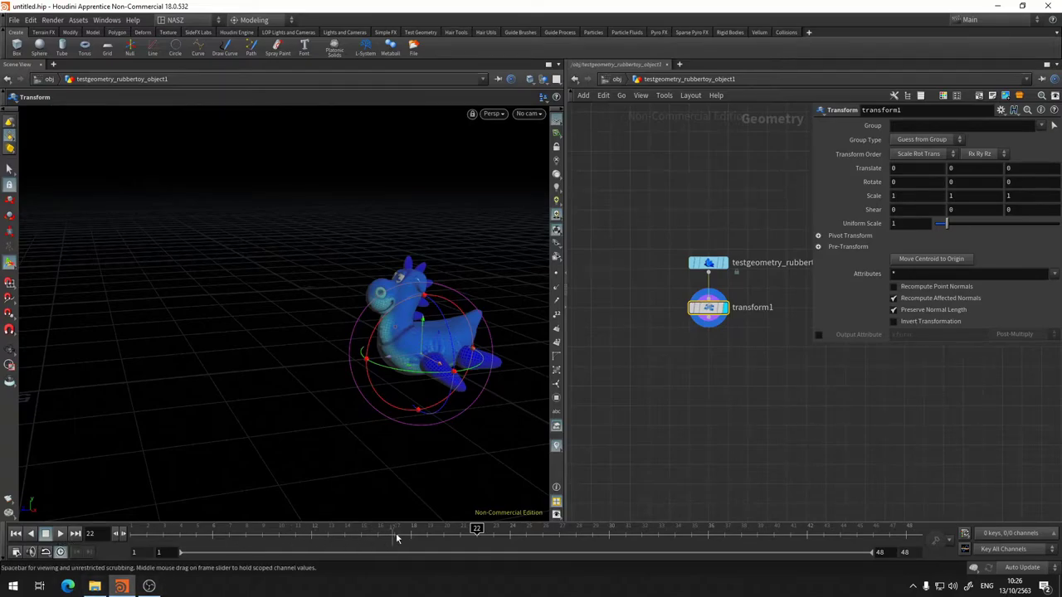
{"action": "left_click_drag", "start_coordinate": [442, 535], "coordinate": [81, 524]}
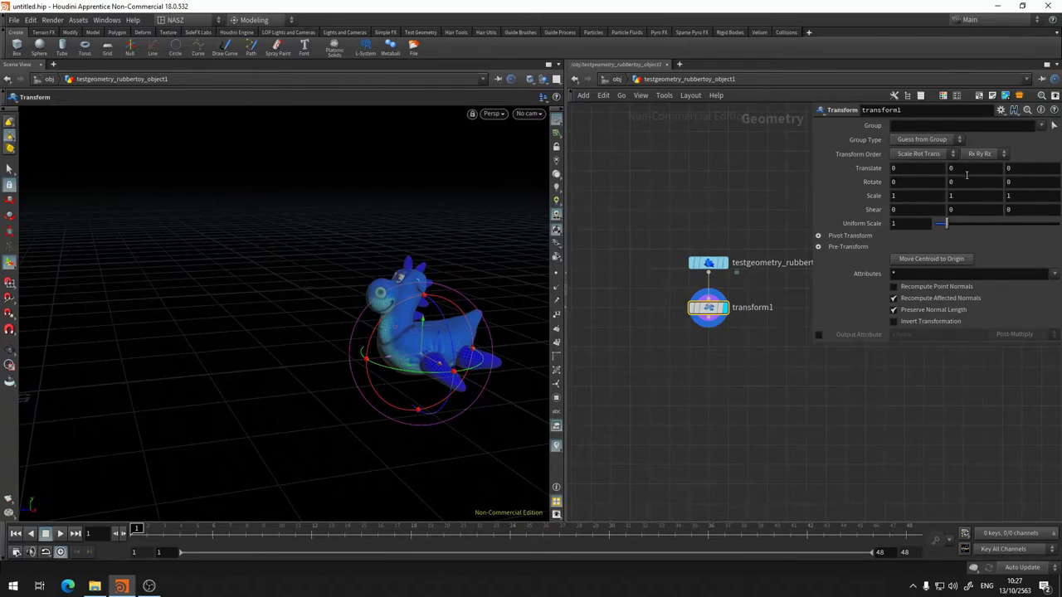
Step: Tumble the viewport around the rubber toy to a low side angle, then go back to the Transform tool
{"action": "key", "text": "Escape"}
{"action": "mouse_move", "coordinate": [393, 206]}
{"action": "left_mouse_down"}
{"action": "mouse_move", "coordinate": [225, 208]}
{"action": "mouse_move", "coordinate": [343, 265]}
{"action": "left_mouse_up"}
{"action": "key", "text": "Return"}
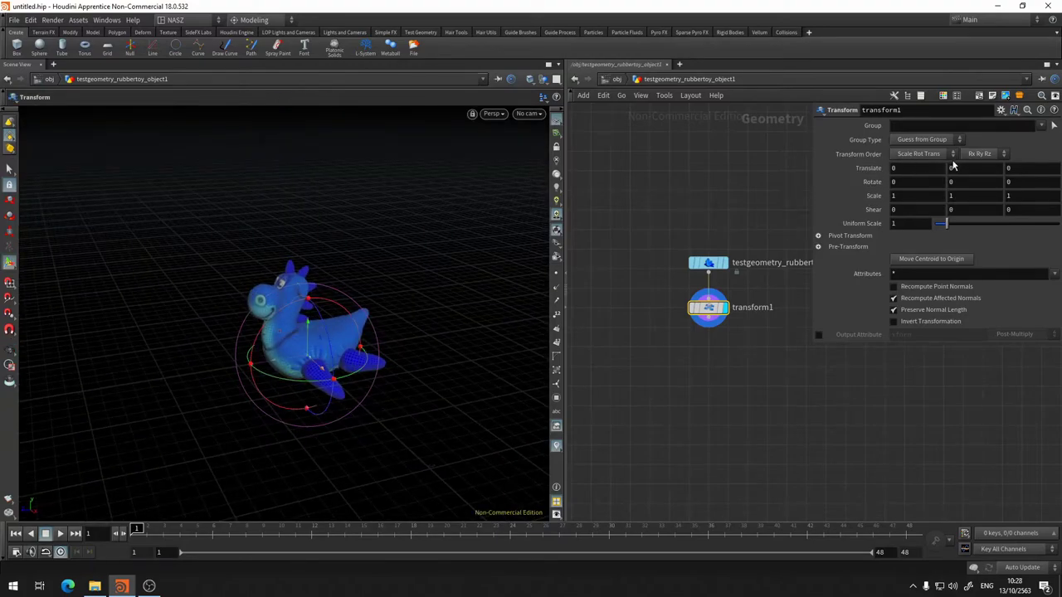
{"action": "key", "text": "Escape"}
{"action": "left_click_drag", "start_coordinate": [249, 291], "coordinate": [348, 282]}
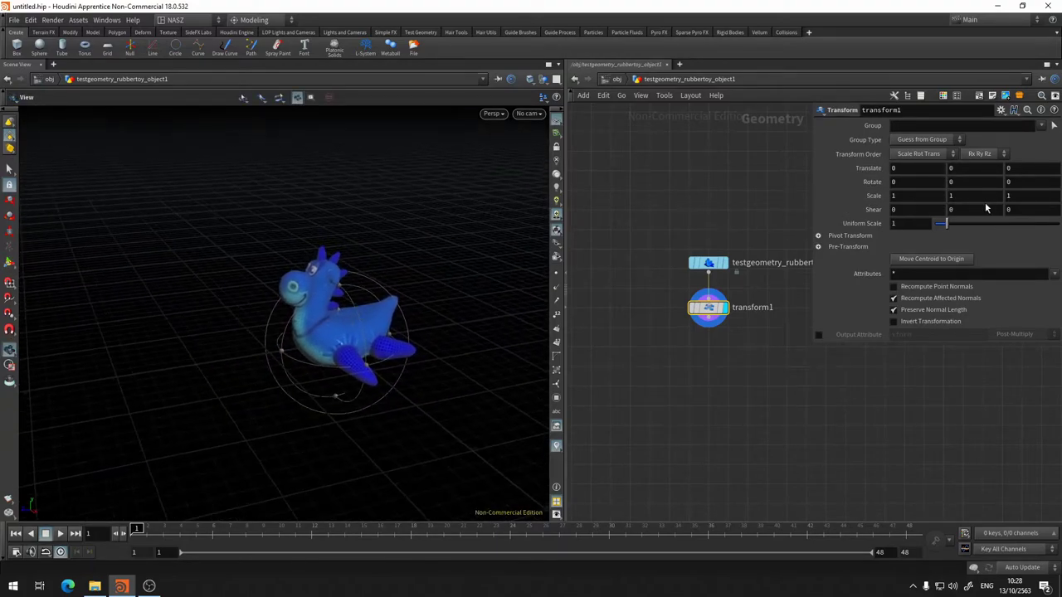
{"action": "key", "text": "Return"}
{"action": "key", "text": "Escape"}
{"action": "mouse_move", "coordinate": [438, 283]}
{"action": "left_mouse_down"}
{"action": "mouse_move", "coordinate": [339, 285]}
{"action": "mouse_move", "coordinate": [340, 324]}
{"action": "left_mouse_up"}
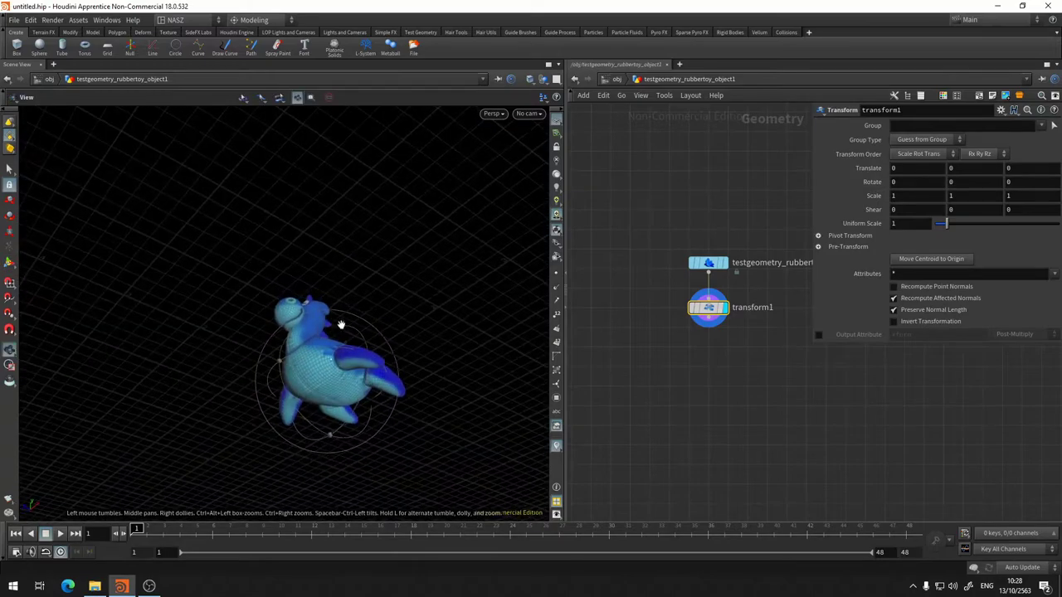
{"action": "mouse_move", "coordinate": [438, 286]}
{"action": "left_mouse_down"}
{"action": "mouse_move", "coordinate": [418, 382]}
{"action": "mouse_move", "coordinate": [410, 273]}
{"action": "mouse_move", "coordinate": [382, 307]}
{"action": "left_mouse_up"}
{"action": "key", "text": "Return"}
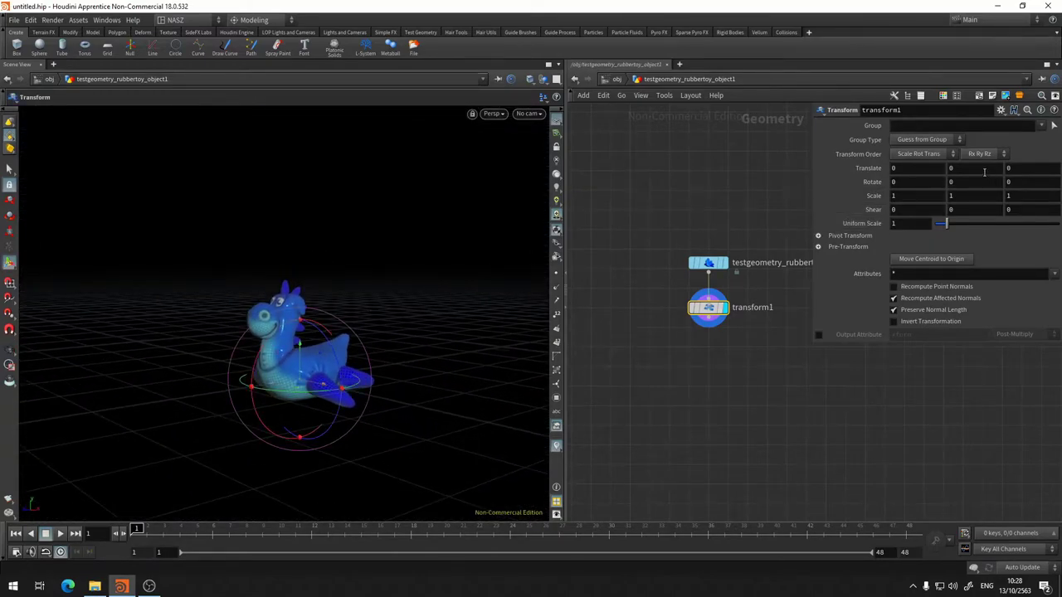
Step: Key transform1's Translate Y at frame 1, after trying and undoing a Translate X key
{"action": "right_click", "coordinate": [984, 171]}
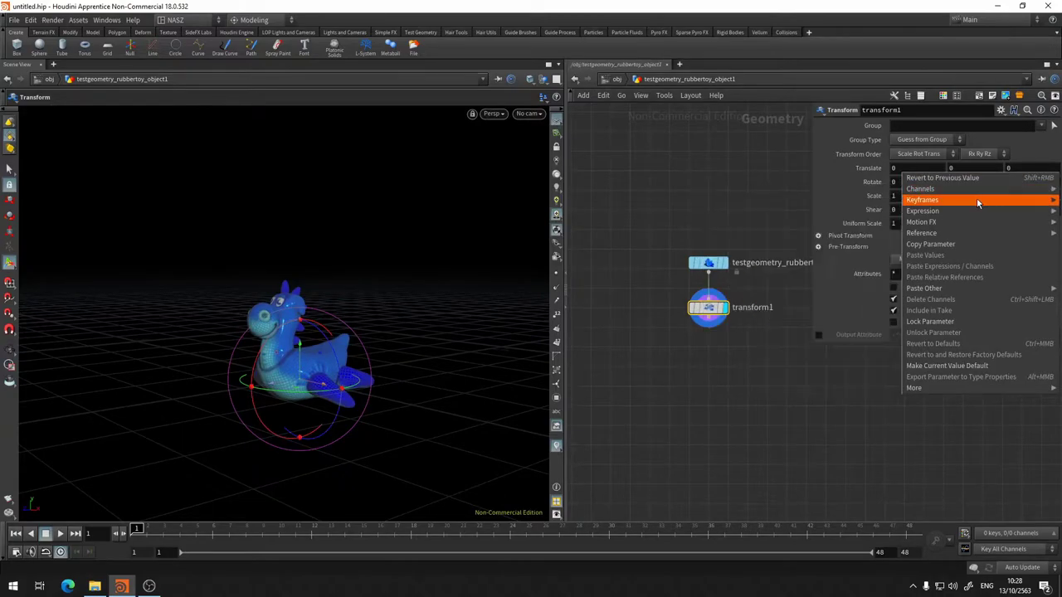
{"action": "mouse_move", "coordinate": [954, 200]}
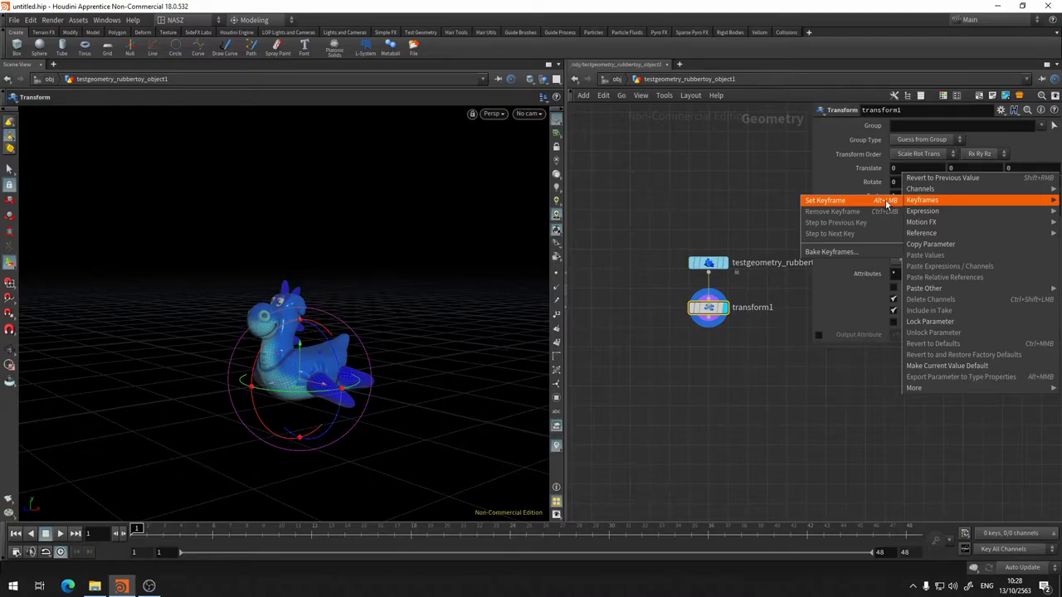
{"action": "left_click", "coordinate": [928, 171]}
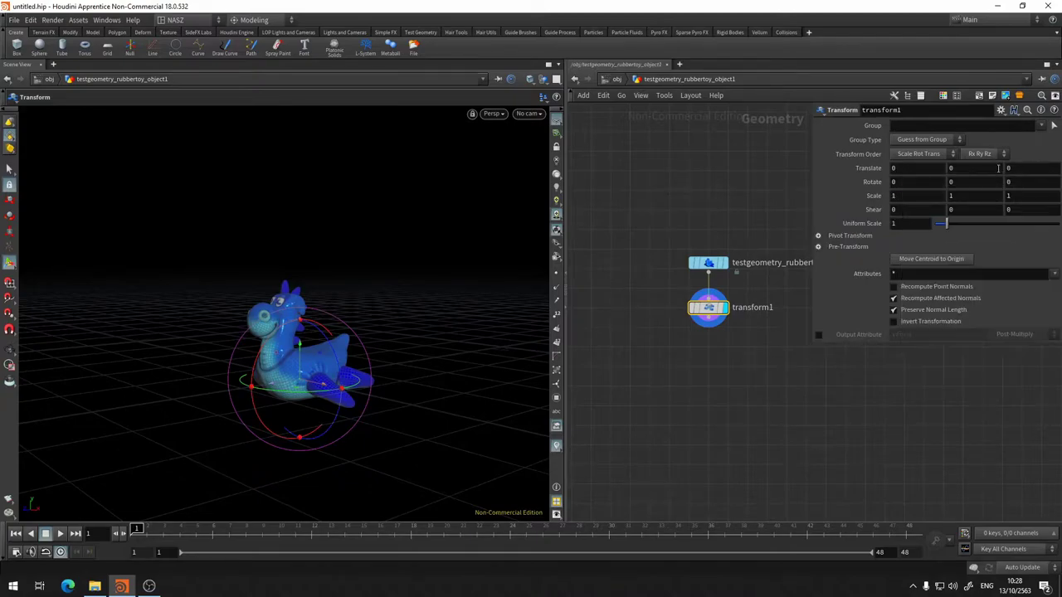
{"action": "left_click", "coordinate": [924, 171], "text": "alt"}
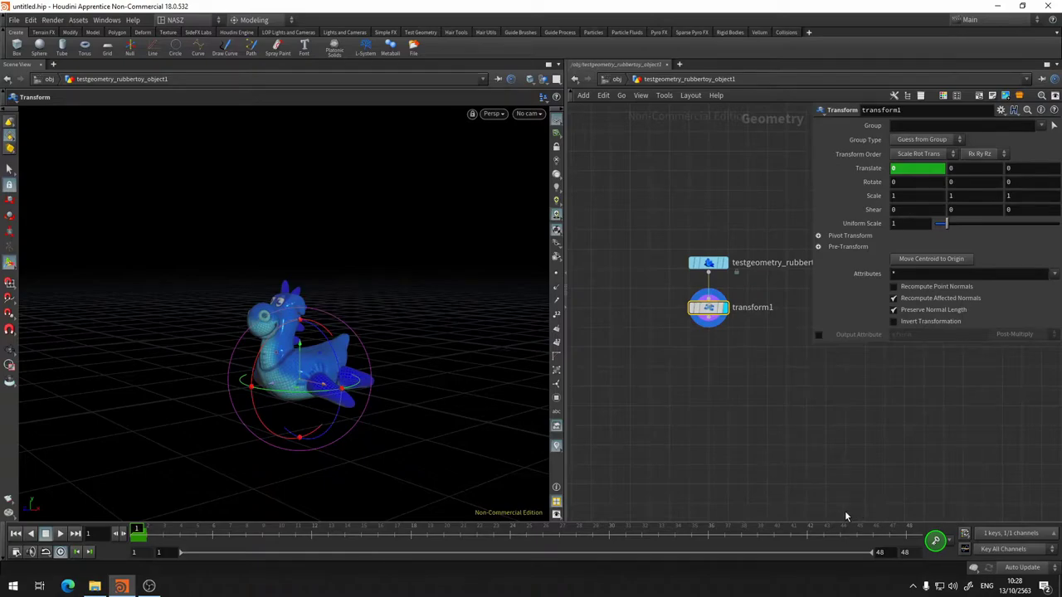
{"action": "key", "text": "ctrl+z"}
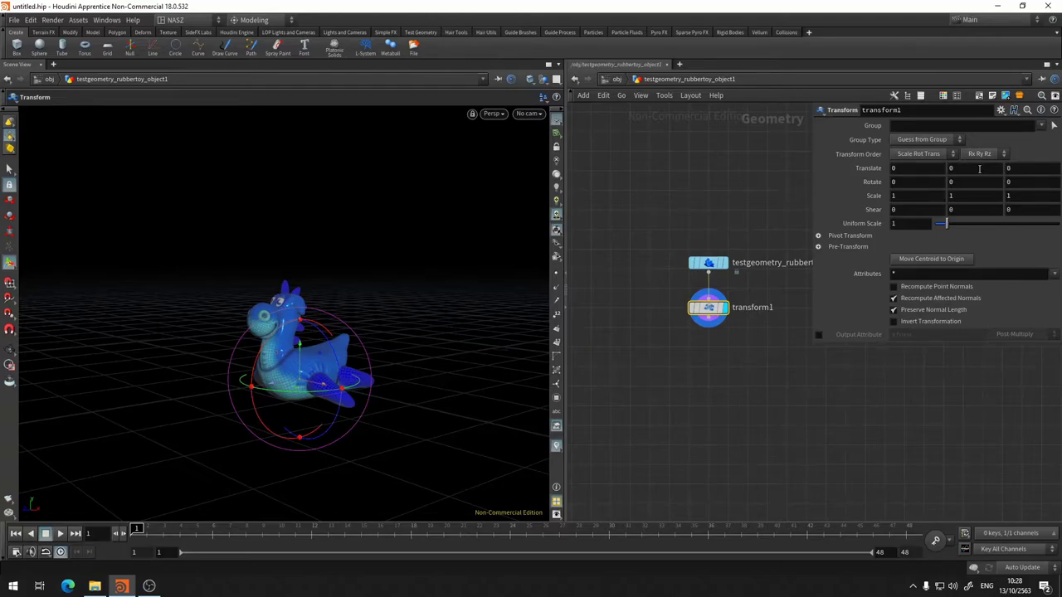
{"action": "left_click", "coordinate": [979, 168], "text": "alt"}
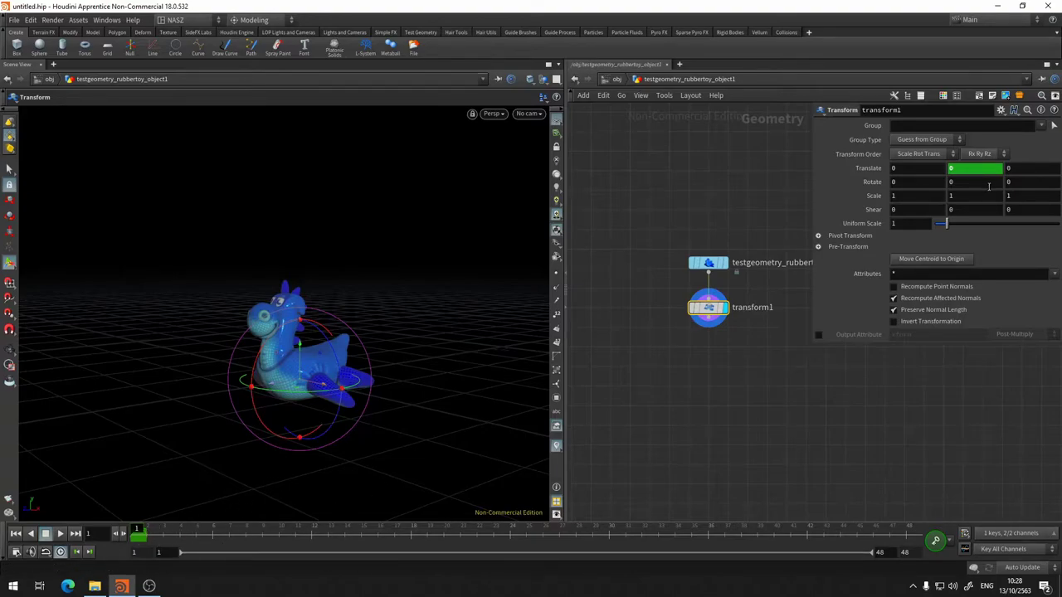
{"action": "right_click", "coordinate": [955, 547]}
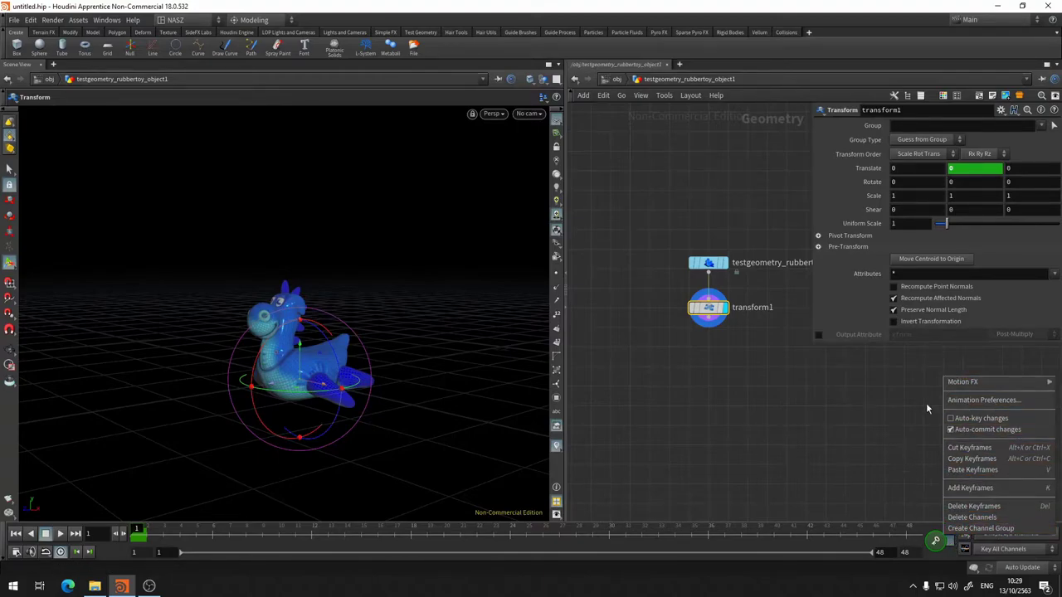
{"action": "left_click", "coordinate": [869, 496]}
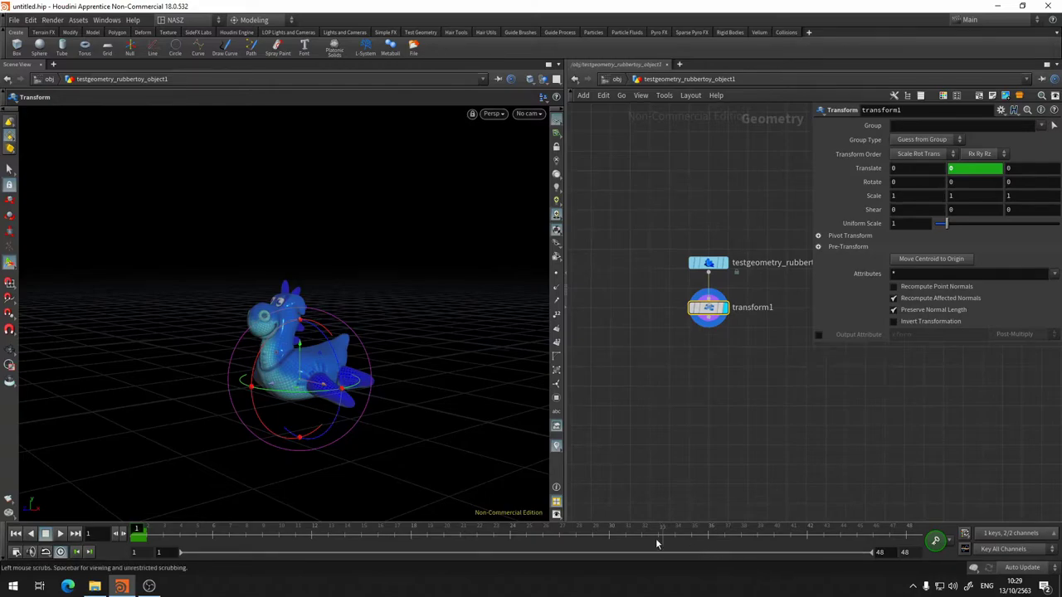
Step: Raise the toy to Translate Y 3.37884 at frame 48, then play back the rise from frame 7
{"action": "mouse_move", "coordinate": [325, 536]}
{"action": "left_mouse_down"}
{"action": "mouse_move", "coordinate": [459, 550]}
{"action": "mouse_move", "coordinate": [510, 539]}
{"action": "mouse_move", "coordinate": [1049, 535]}
{"action": "left_mouse_up"}
{"action": "key", "text": "Escape"}
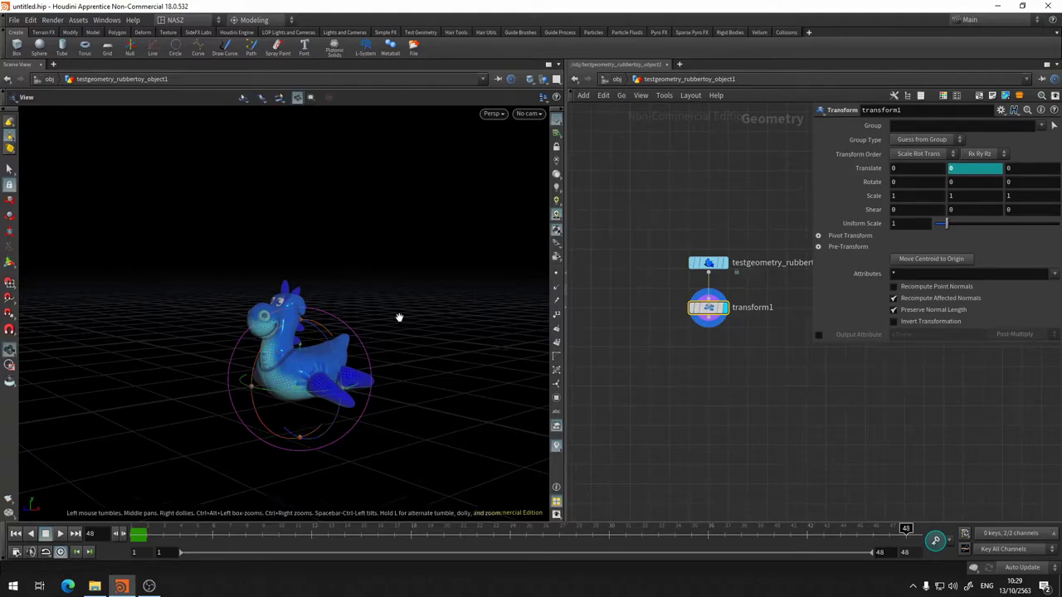
{"action": "left_click_drag", "start_coordinate": [399, 318], "coordinate": [440, 349]}
{"action": "key", "text": "t"}
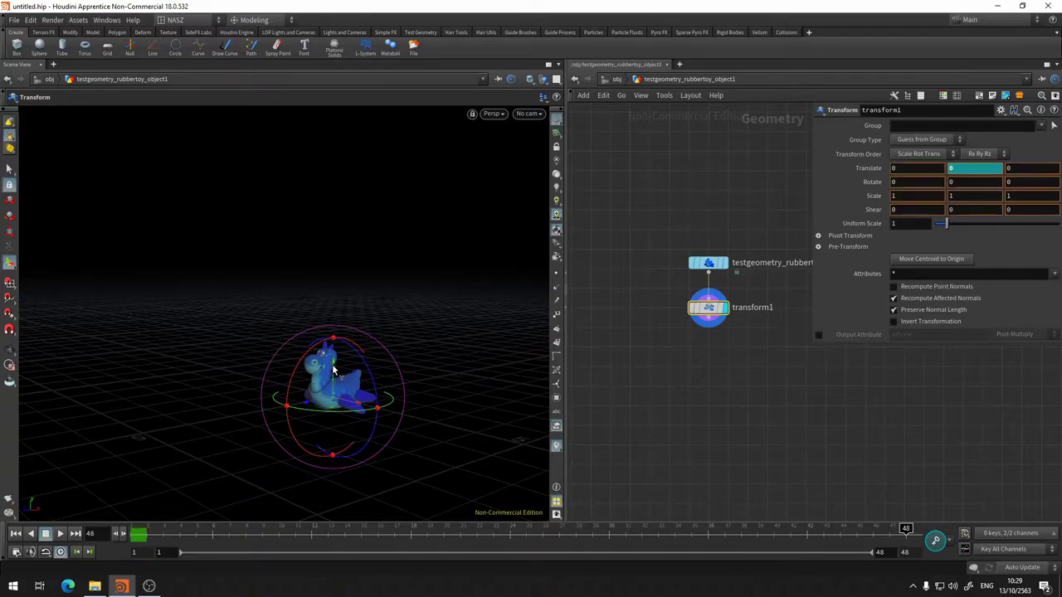
{"action": "left_click_drag", "start_coordinate": [333, 371], "coordinate": [338, 225]}
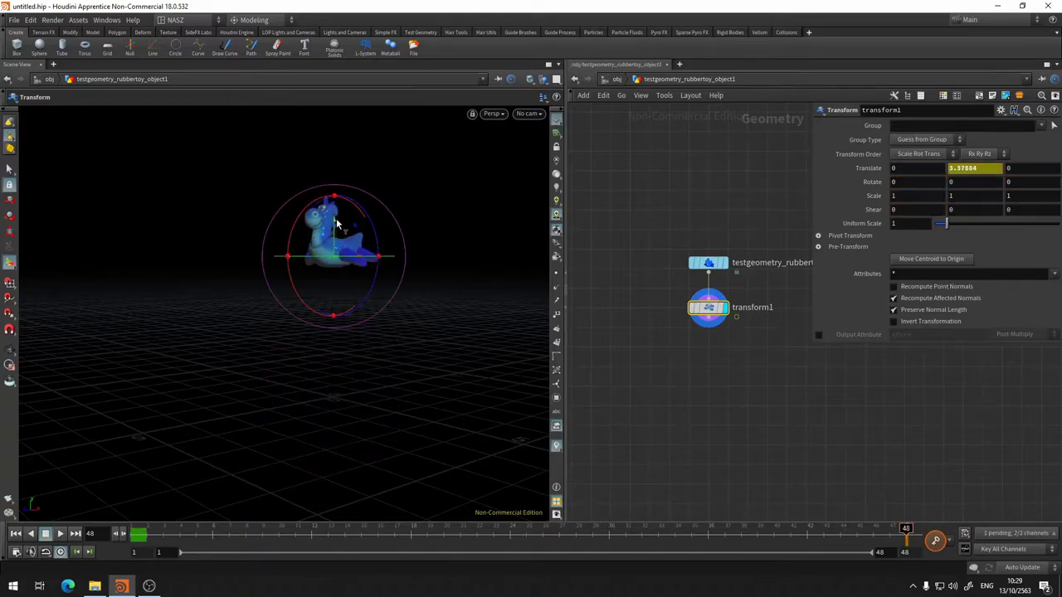
{"action": "key", "text": "Escape"}
{"action": "left_click_drag", "start_coordinate": [399, 304], "coordinate": [367, 350]}
{"action": "key", "text": "Return"}
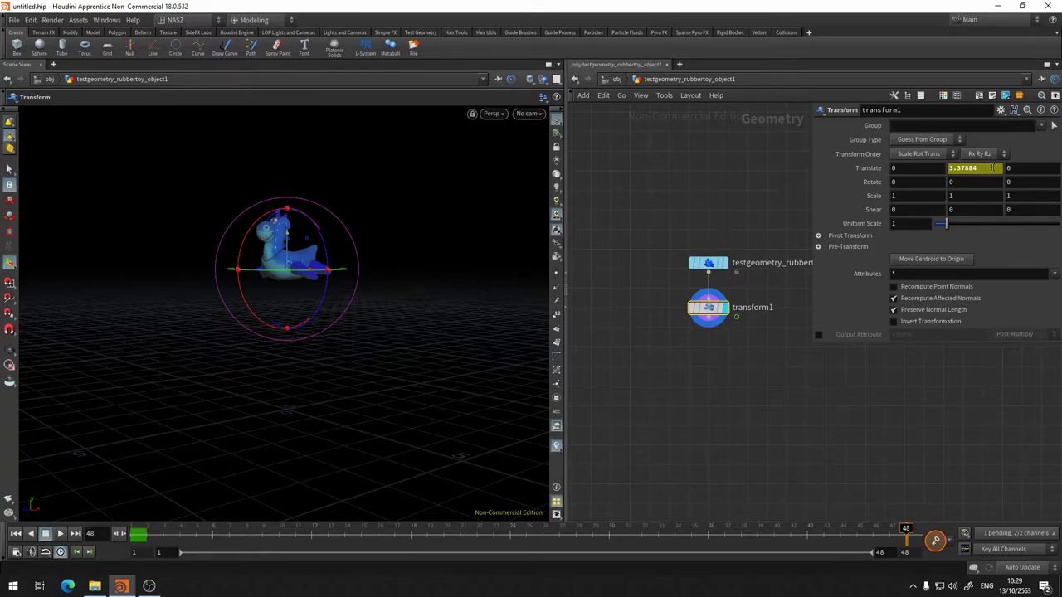
{"action": "left_click_drag", "start_coordinate": [410, 530], "coordinate": [135, 530]}
{"action": "key", "text": "Up"}
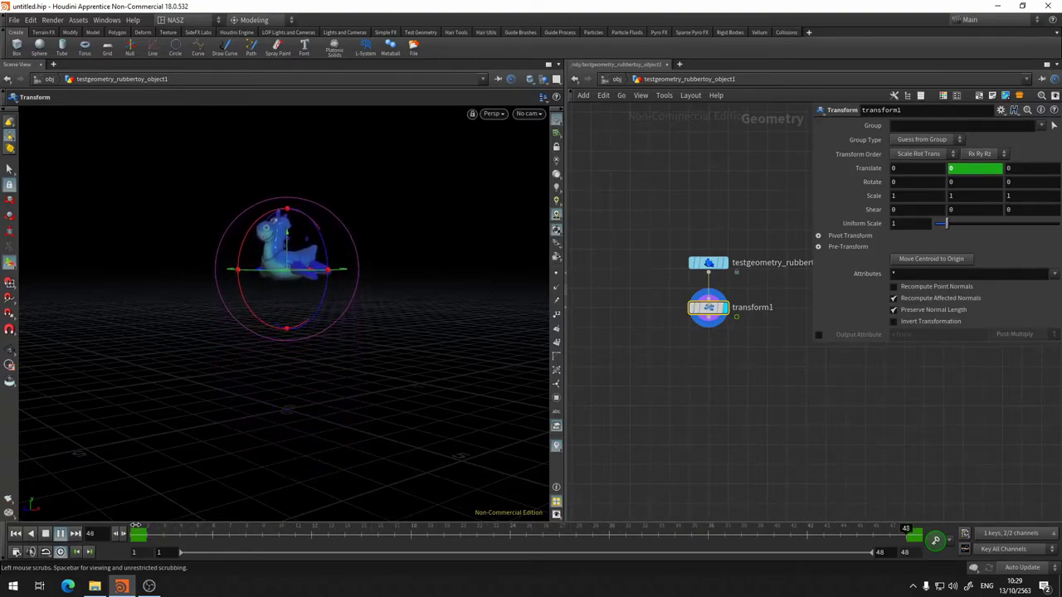
Step: Stop playback, return to frame 1 and bring up the Keyframes options menu
{"action": "key", "text": "Up"}
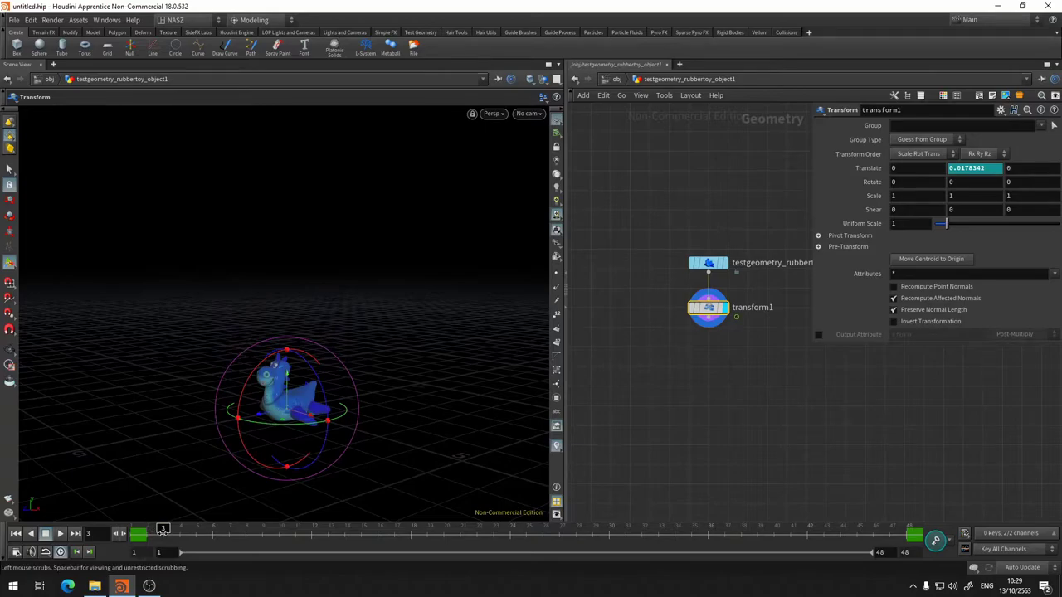
{"action": "left_click", "coordinate": [136, 527]}
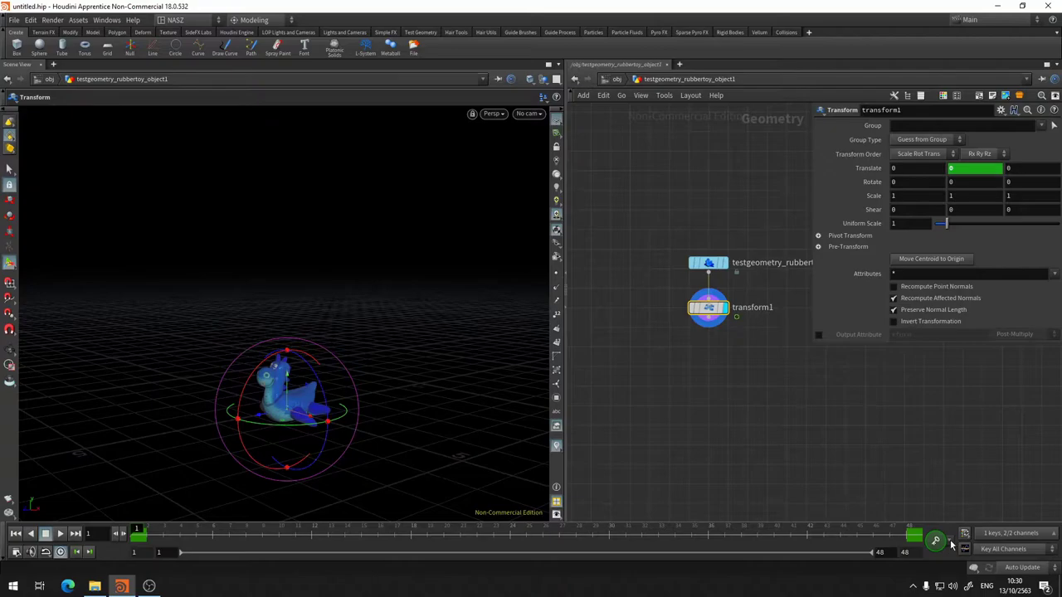
{"action": "key", "text": "super"}
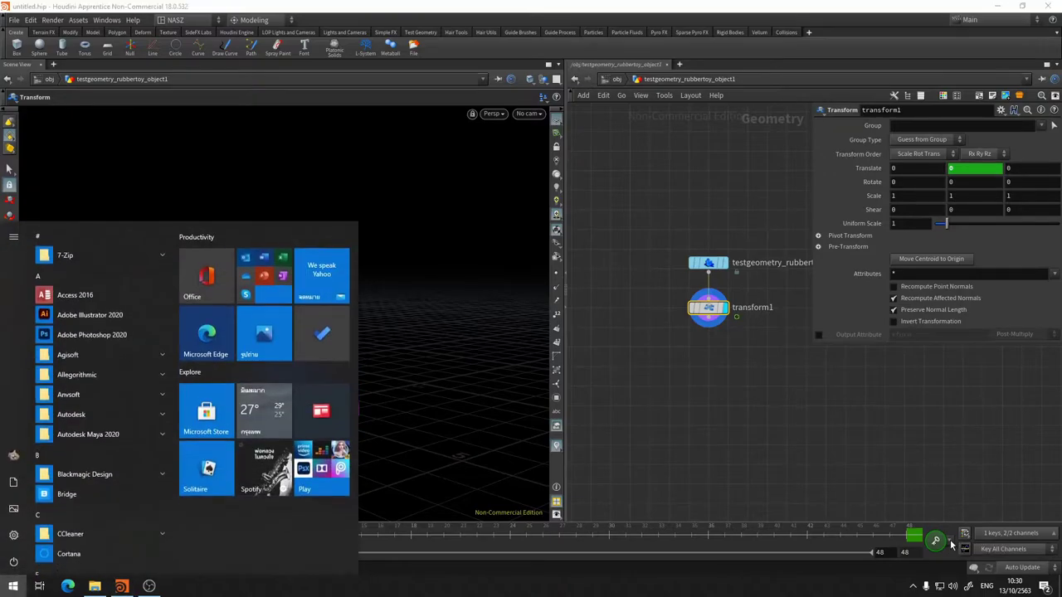
{"action": "key", "text": "super"}
{"action": "left_click", "coordinate": [952, 543]}
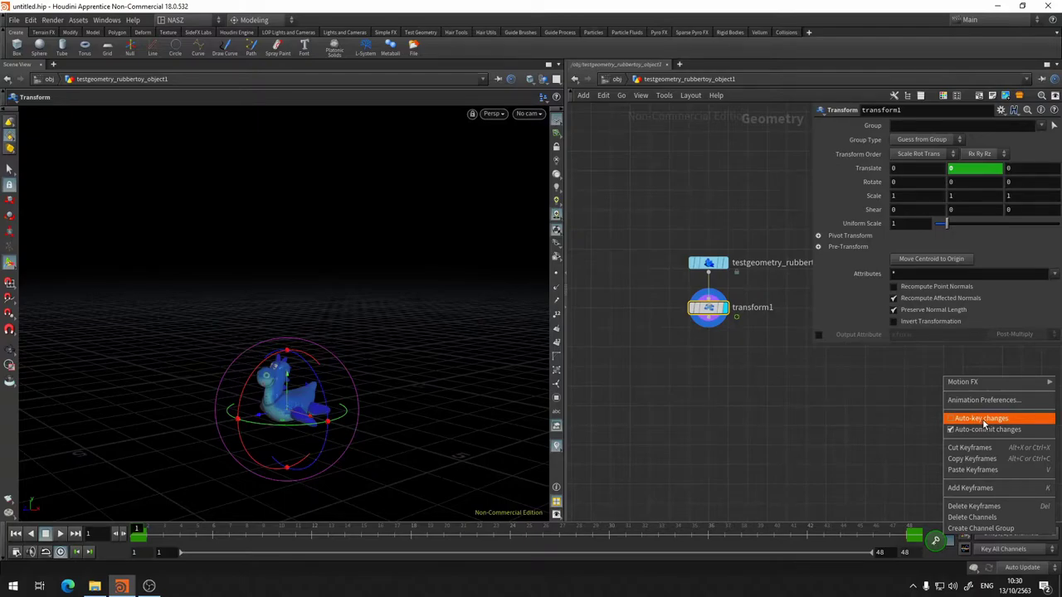
Step: Turn on Auto-key changes and key all three Translate channels at frame 1
{"action": "left_click", "coordinate": [985, 419]}
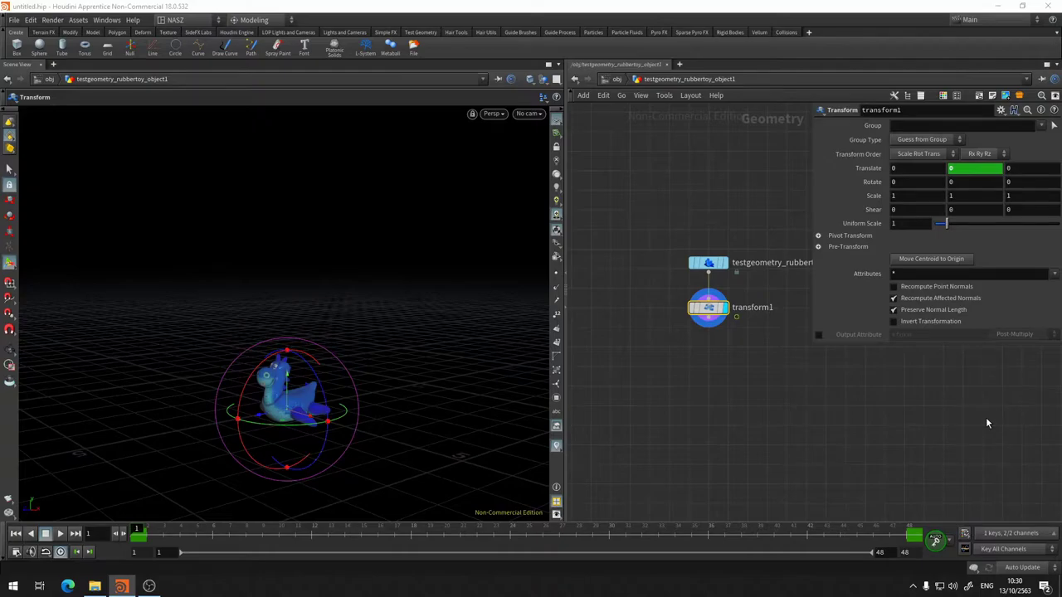
{"action": "left_click", "coordinate": [909, 174]}
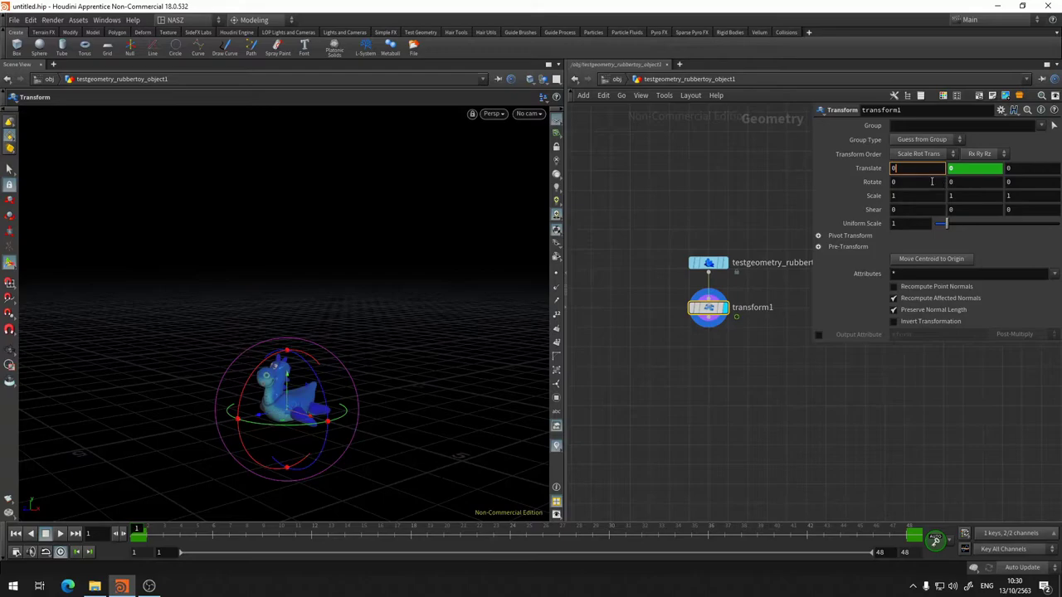
{"action": "key", "text": "Return"}
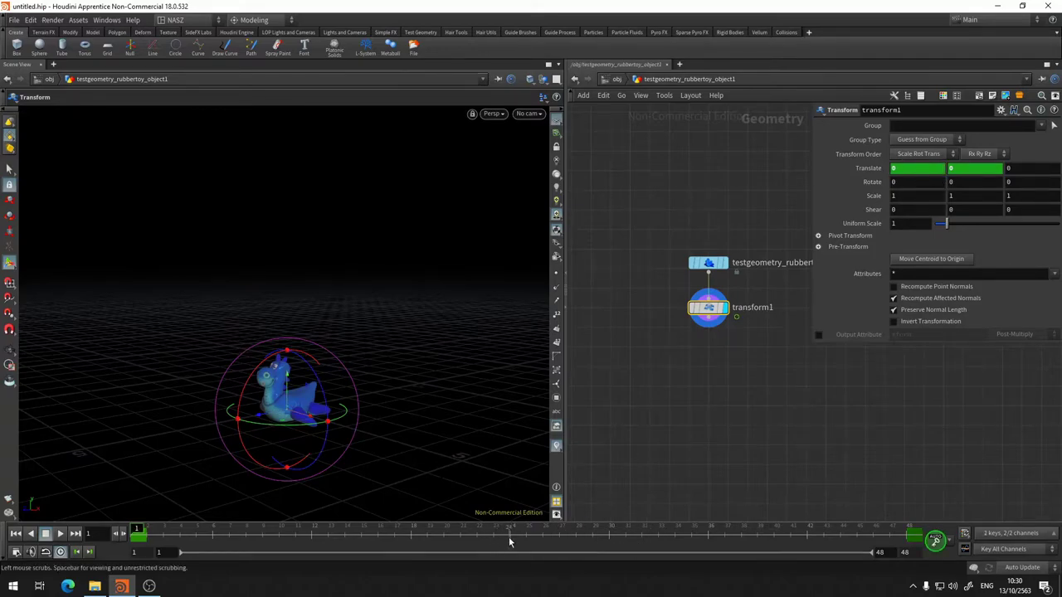
{"action": "left_click_drag", "start_coordinate": [493, 533], "coordinate": [510, 533]}
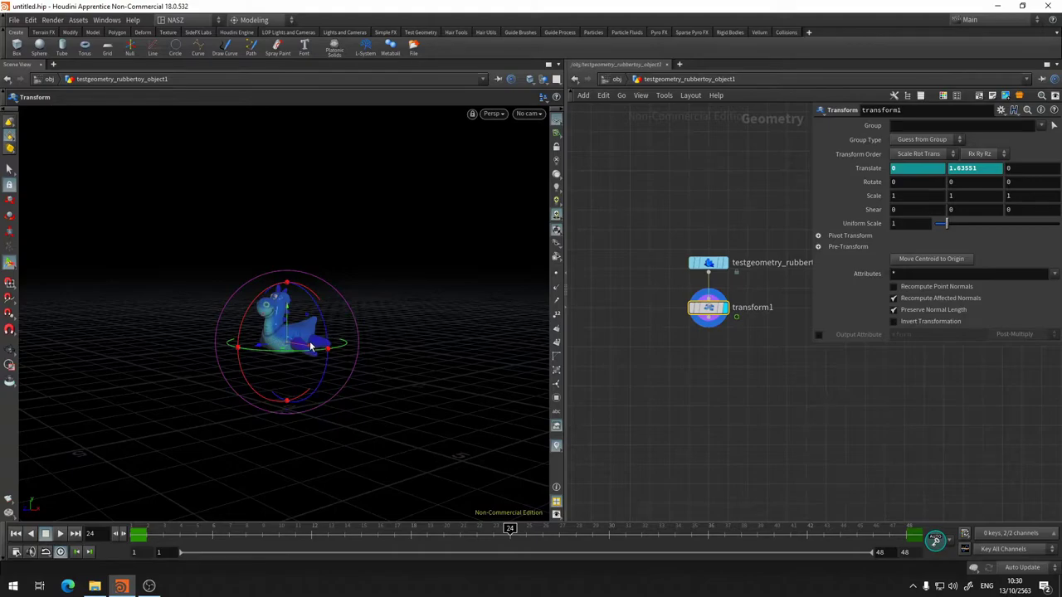
{"action": "left_click_drag", "start_coordinate": [314, 365], "coordinate": [463, 400], "text": "alt"}
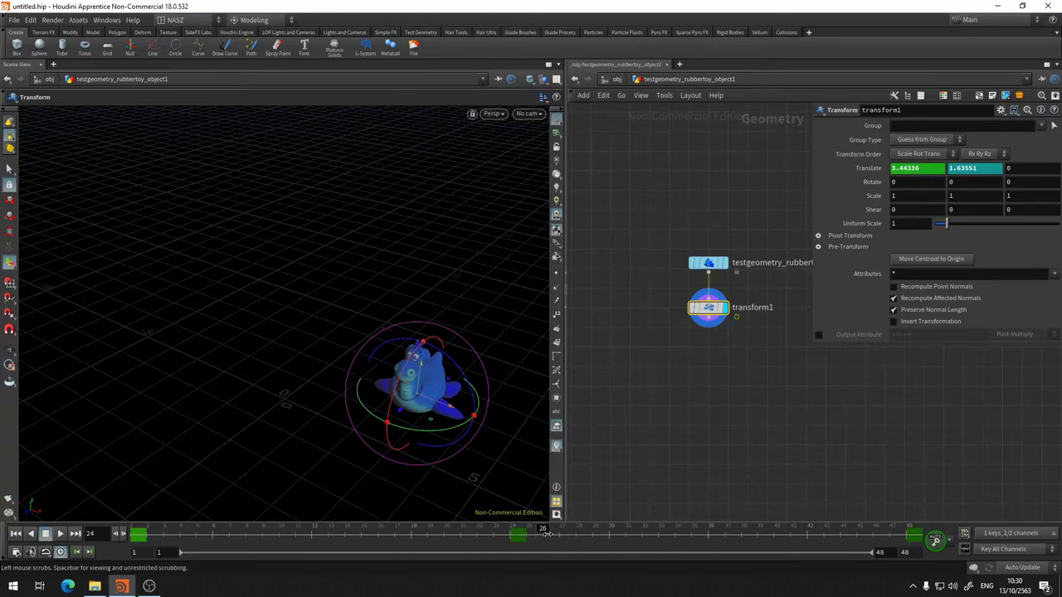
{"action": "left_click_drag", "start_coordinate": [444, 529], "coordinate": [149, 529]}
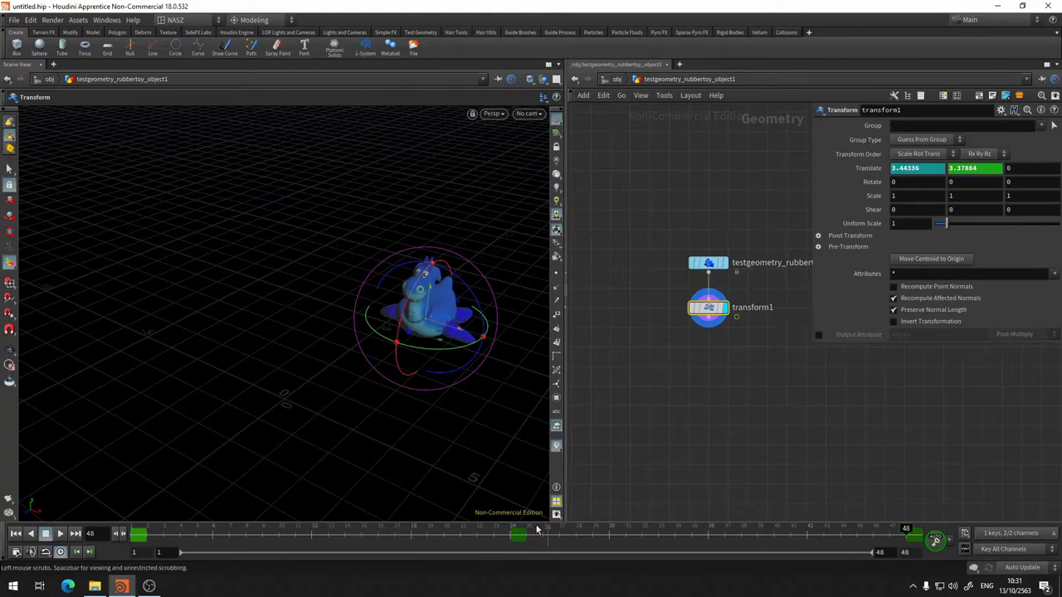
{"action": "left_click", "coordinate": [512, 534]}
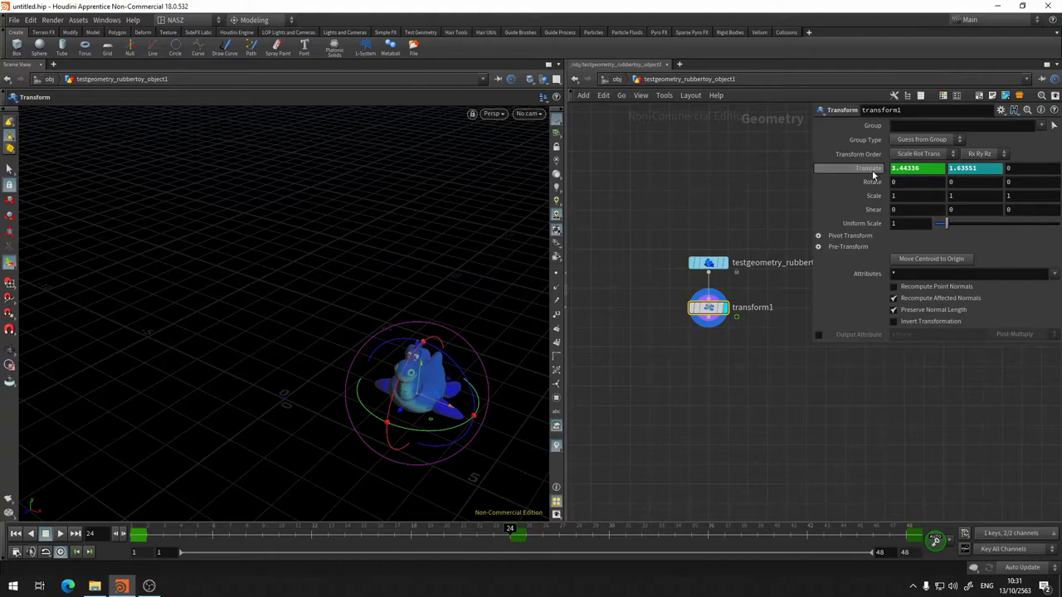
{"action": "left_click", "coordinate": [138, 535]}
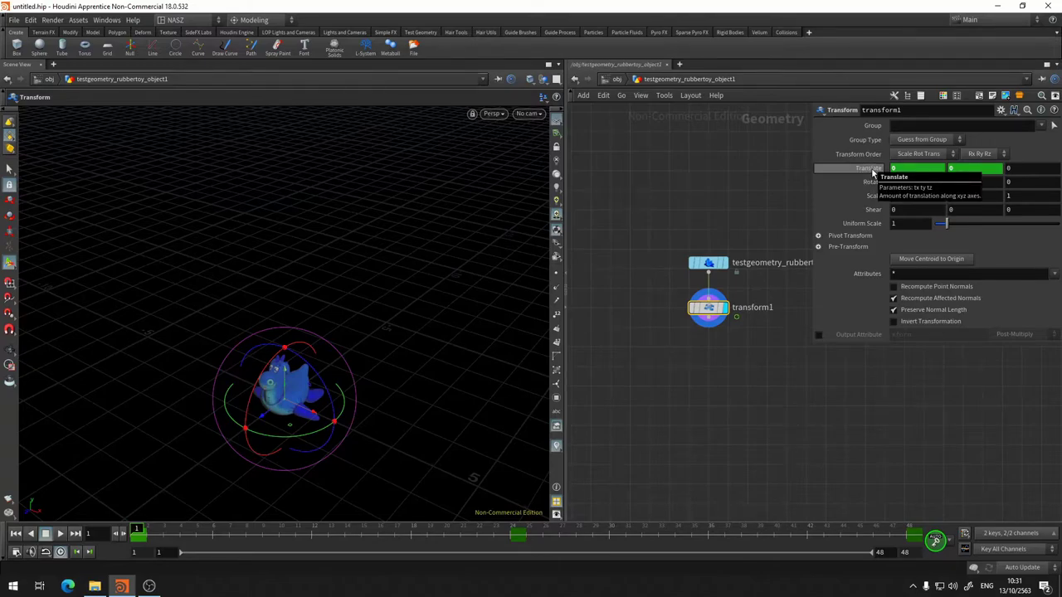
{"action": "left_click", "coordinate": [1013, 167], "text": "alt"}
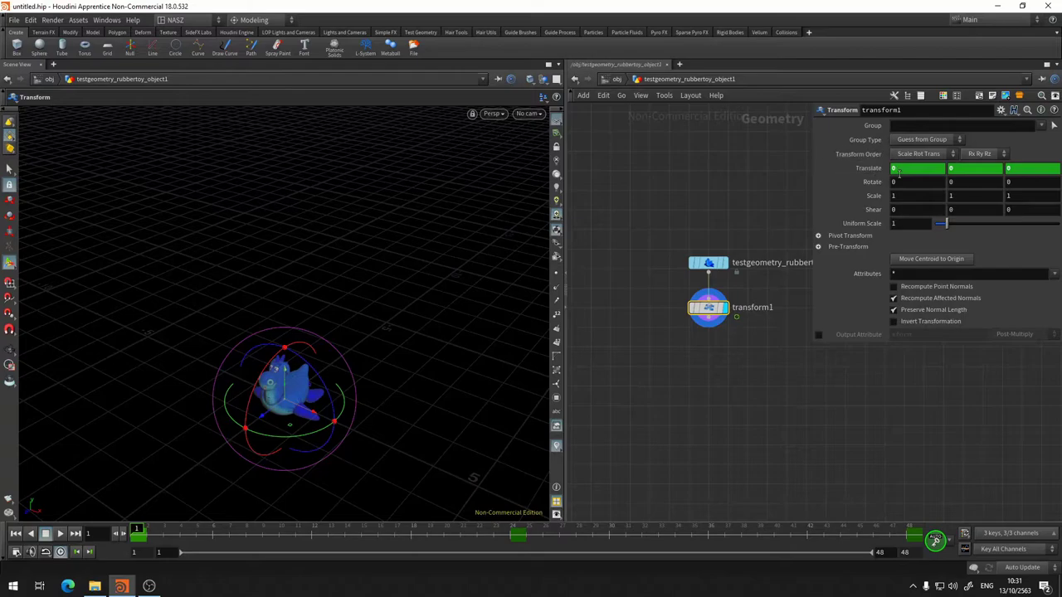
Step: At frame 48, drag the toy up and toward camera to translate 5.07083, 6.74067, 4.5463
{"action": "left_click_drag", "start_coordinate": [293, 399], "coordinate": [290, 351]}
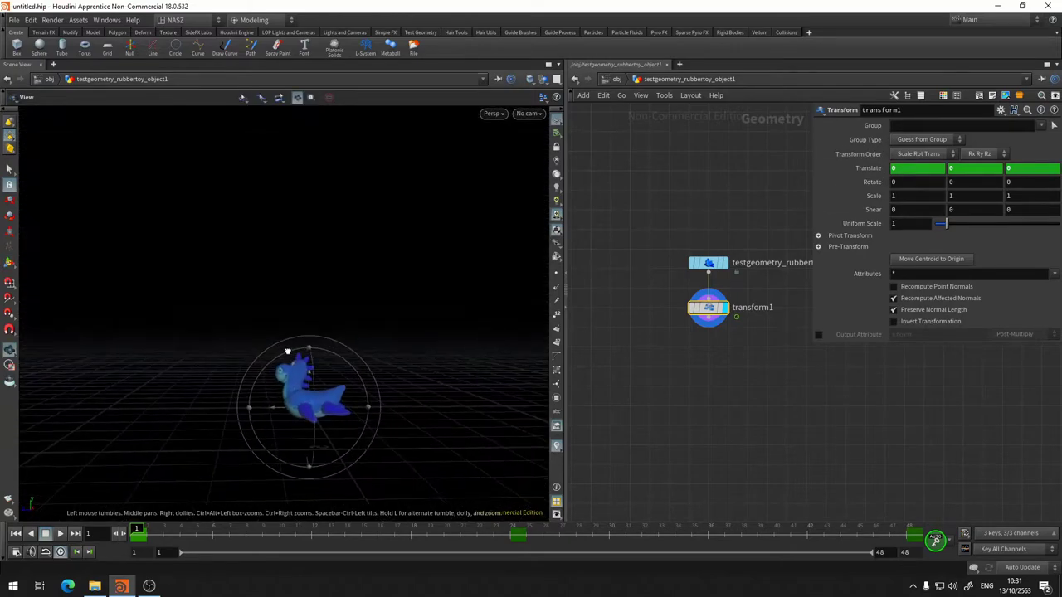
{"action": "left_click", "coordinate": [894, 533]}
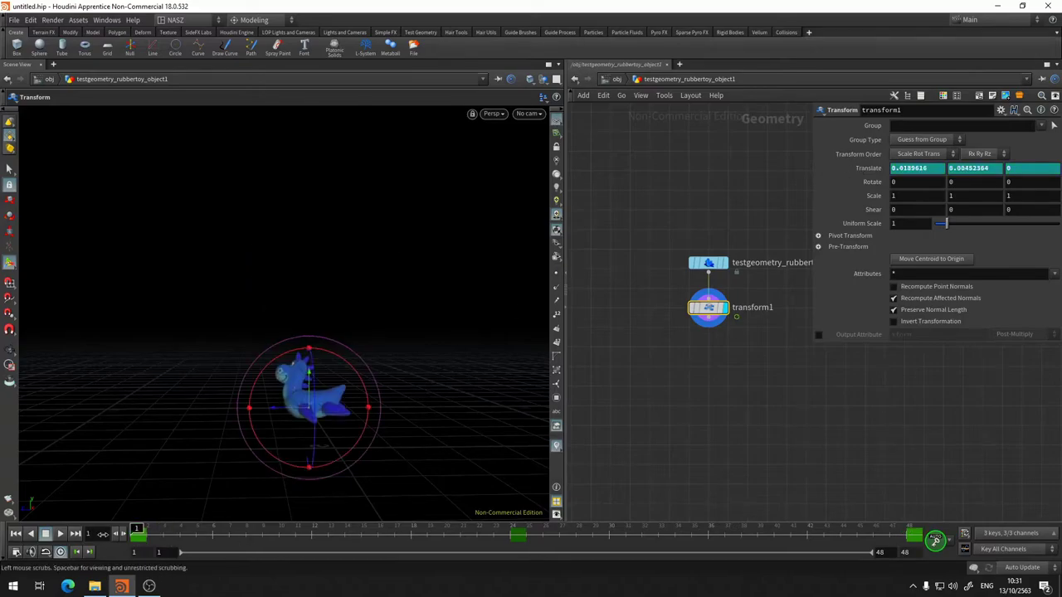
{"action": "key", "text": "Escape"}
{"action": "left_click_drag", "start_coordinate": [350, 279], "coordinate": [430, 360]}
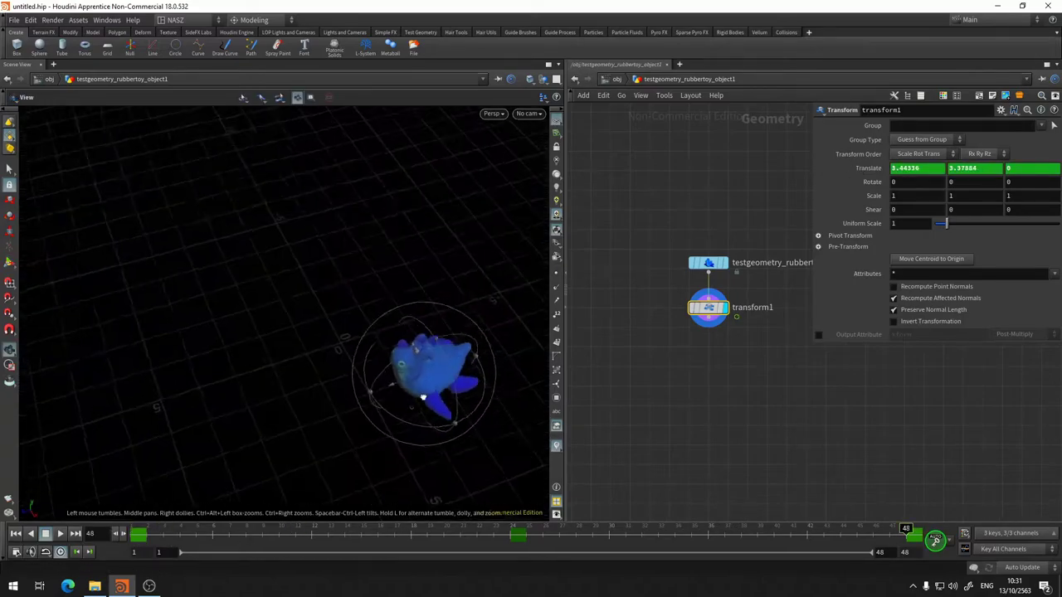
{"action": "key", "text": "Return"}
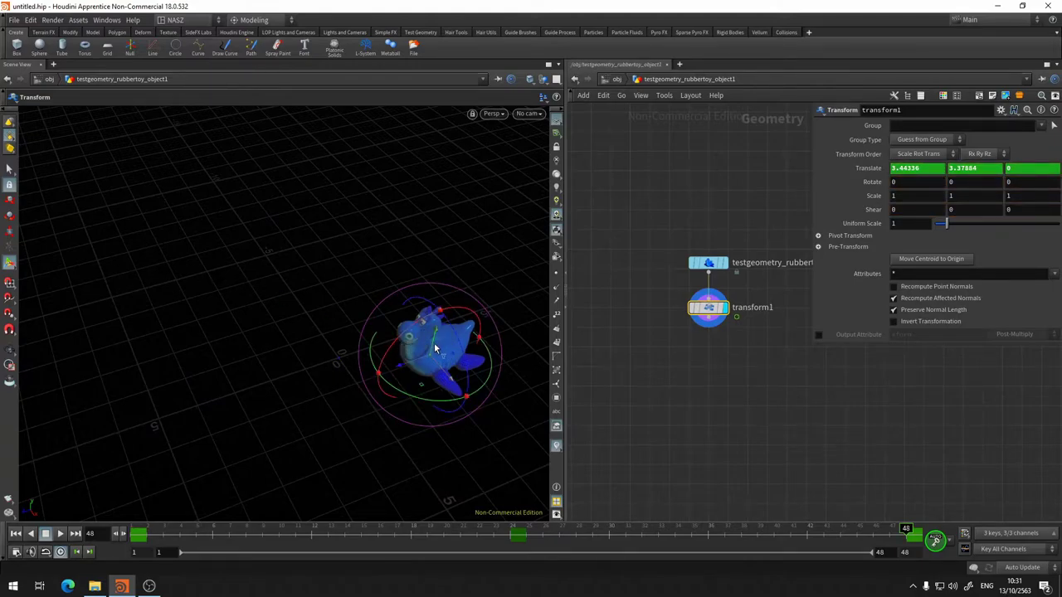
{"action": "left_click_drag", "start_coordinate": [435, 347], "coordinate": [433, 219]}
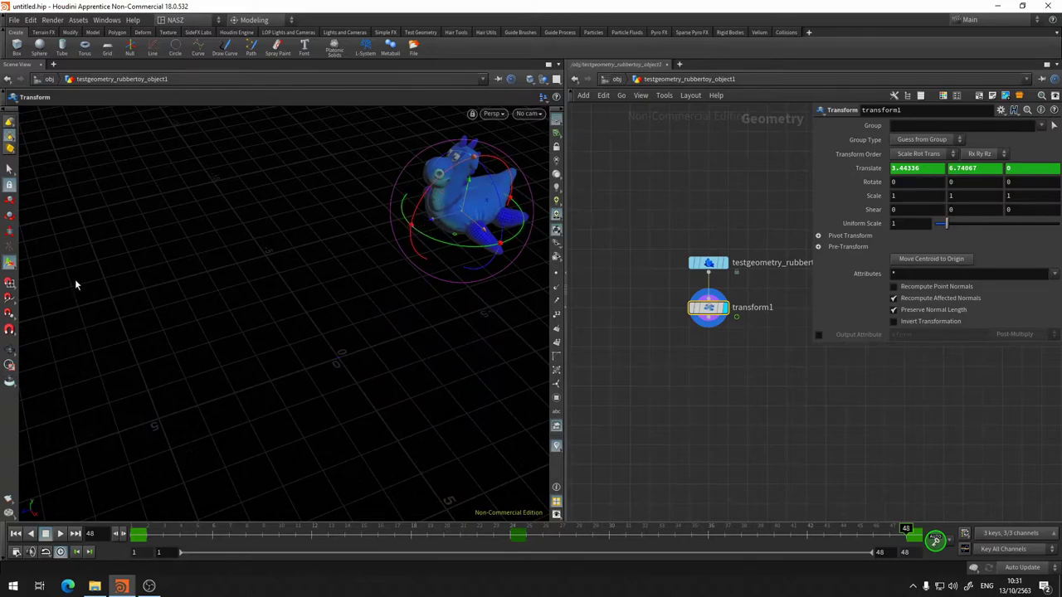
{"action": "mouse_move", "coordinate": [437, 229]}
{"action": "left_mouse_down"}
{"action": "mouse_move", "coordinate": [160, 317]}
{"action": "mouse_move", "coordinate": [290, 322]}
{"action": "left_mouse_up"}
{"action": "left_click_drag", "start_coordinate": [676, 531], "coordinate": [913, 531]}
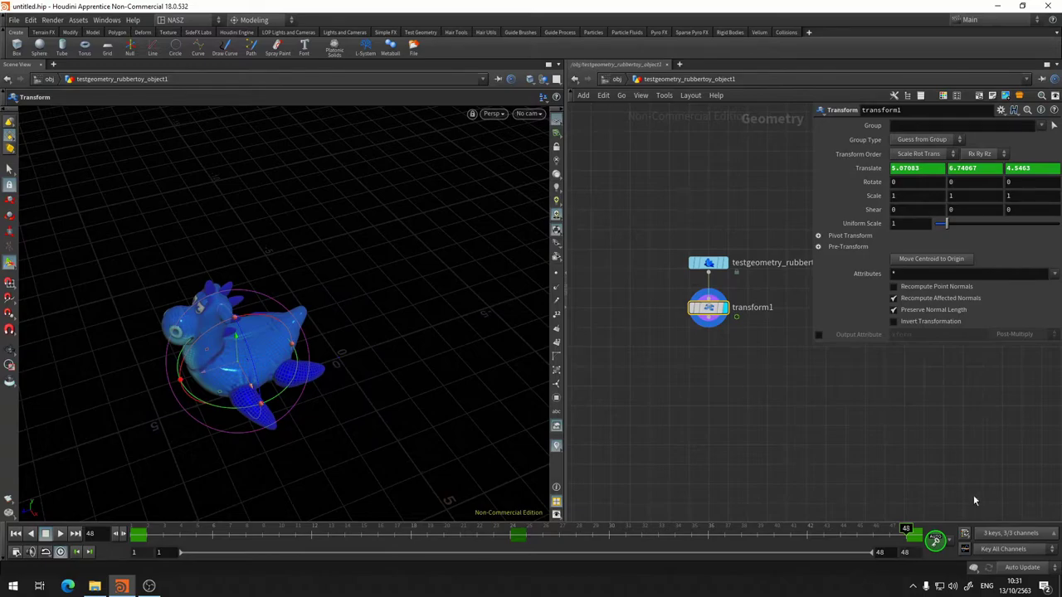
{"action": "mouse_move", "coordinate": [873, 182]}
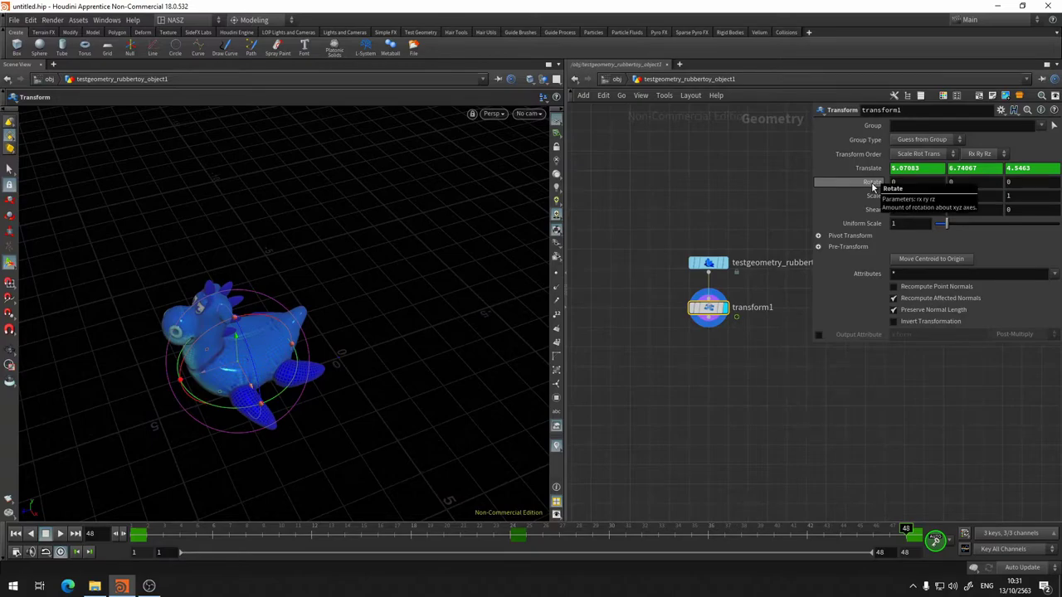
Step: Key the Rotate and Scale channels at frame 1 and Scale at frame 48
{"action": "key", "text": "ctrl+Up"}
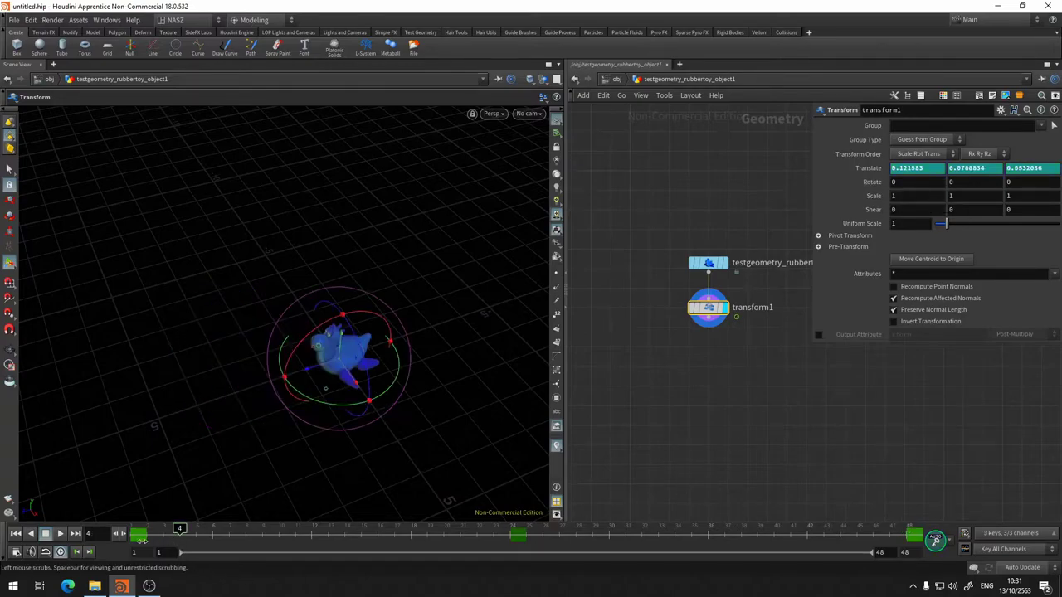
{"action": "left_click", "coordinate": [873, 182], "text": "alt"}
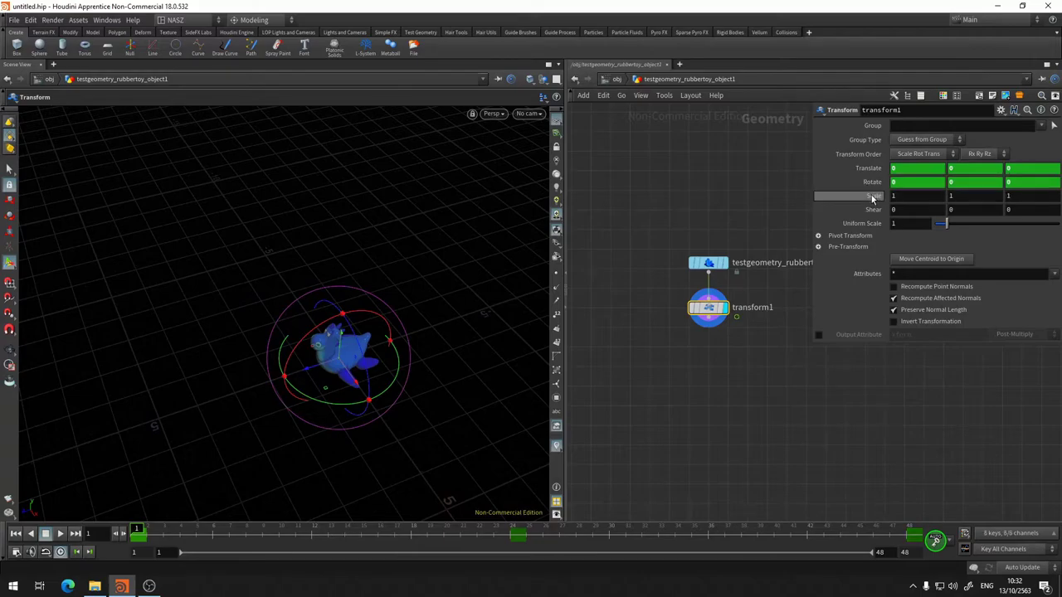
{"action": "left_click", "coordinate": [874, 196], "text": "alt"}
{"action": "key", "text": "ctrl+Down"}
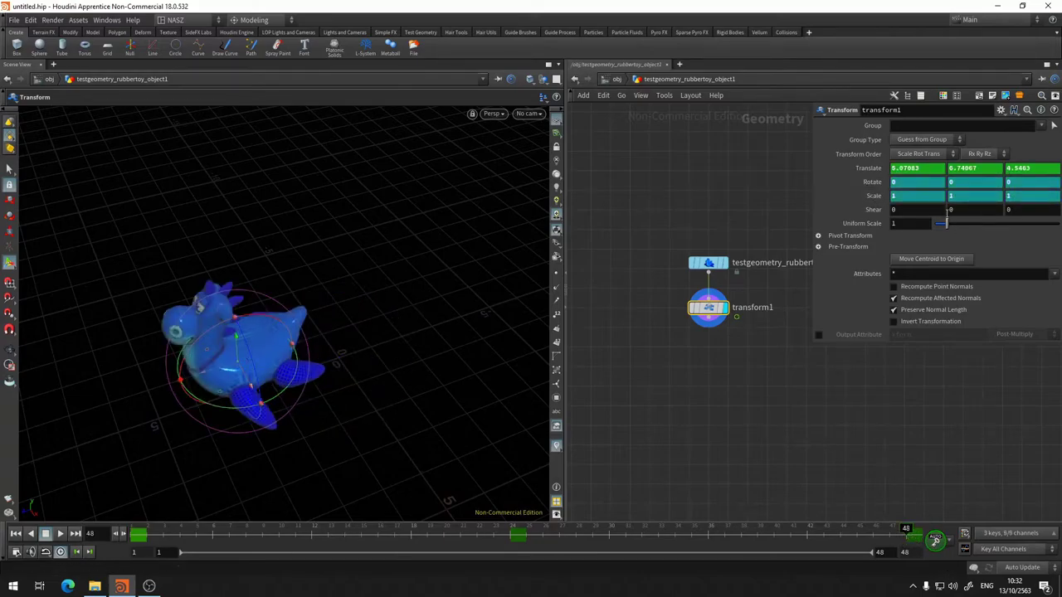
{"action": "left_click", "coordinate": [877, 197], "text": "alt"}
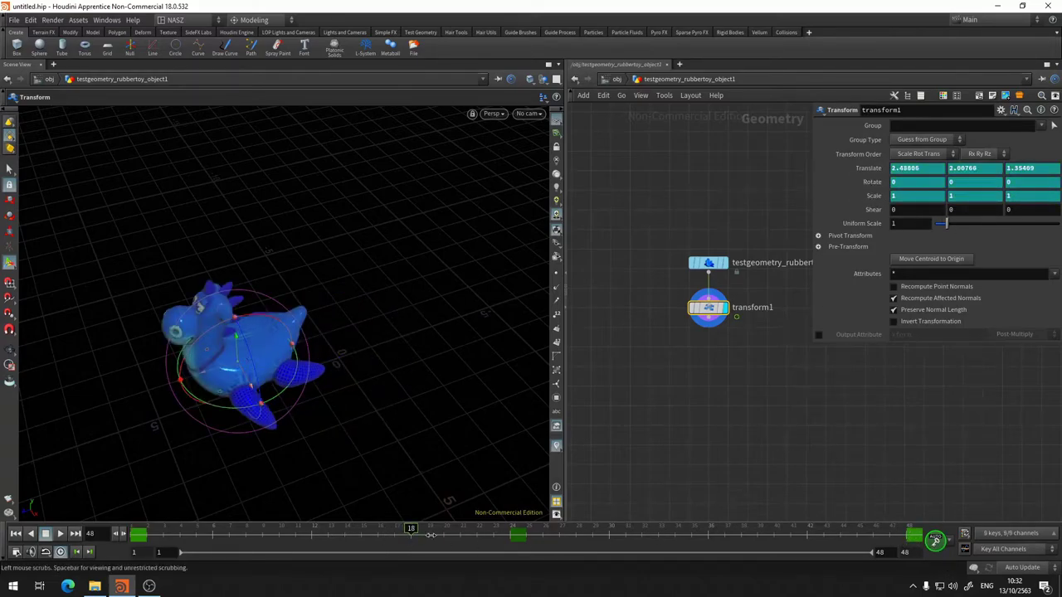
Step: Rotate the toy at frame 48 to -44.7469, 12.3126, 17.5417
{"action": "mouse_move", "coordinate": [253, 317]}
{"action": "left_mouse_down"}
{"action": "mouse_move", "coordinate": [213, 413]}
{"action": "mouse_move", "coordinate": [264, 410]}
{"action": "mouse_move", "coordinate": [237, 355]}
{"action": "mouse_move", "coordinate": [321, 352]}
{"action": "mouse_move", "coordinate": [279, 361]}
{"action": "mouse_move", "coordinate": [328, 365]}
{"action": "mouse_move", "coordinate": [403, 332]}
{"action": "mouse_move", "coordinate": [124, 344]}
{"action": "mouse_move", "coordinate": [412, 296]}
{"action": "mouse_move", "coordinate": [523, 382]}
{"action": "mouse_move", "coordinate": [240, 282]}
{"action": "mouse_move", "coordinate": [315, 432]}
{"action": "mouse_move", "coordinate": [207, 344]}
{"action": "mouse_move", "coordinate": [380, 330]}
{"action": "mouse_move", "coordinate": [277, 427]}
{"action": "left_mouse_up"}
{"action": "key", "text": "t"}
{"action": "key", "text": "r"}
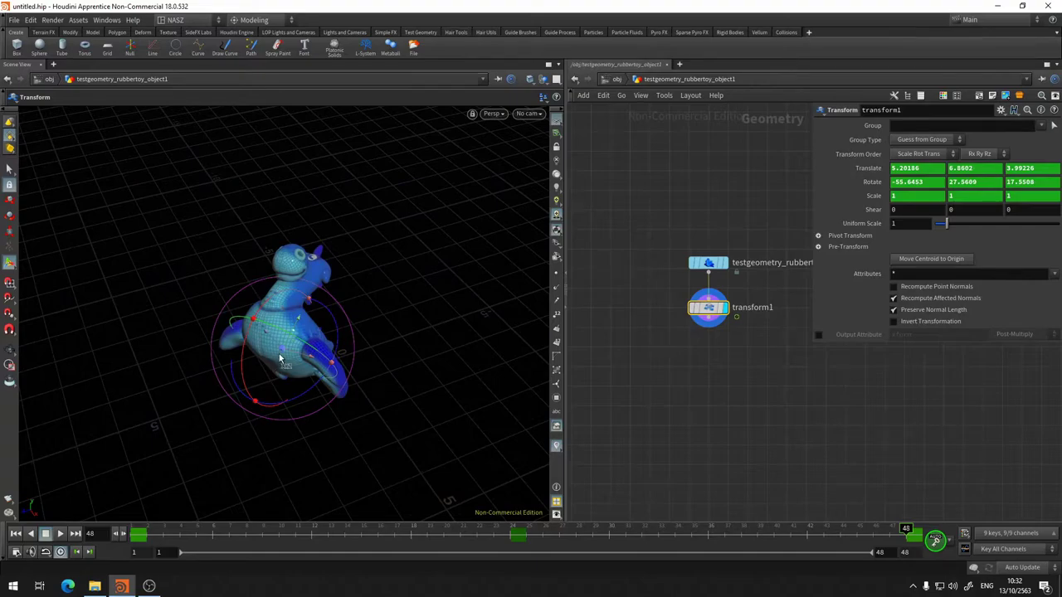
{"action": "key", "text": "r"}
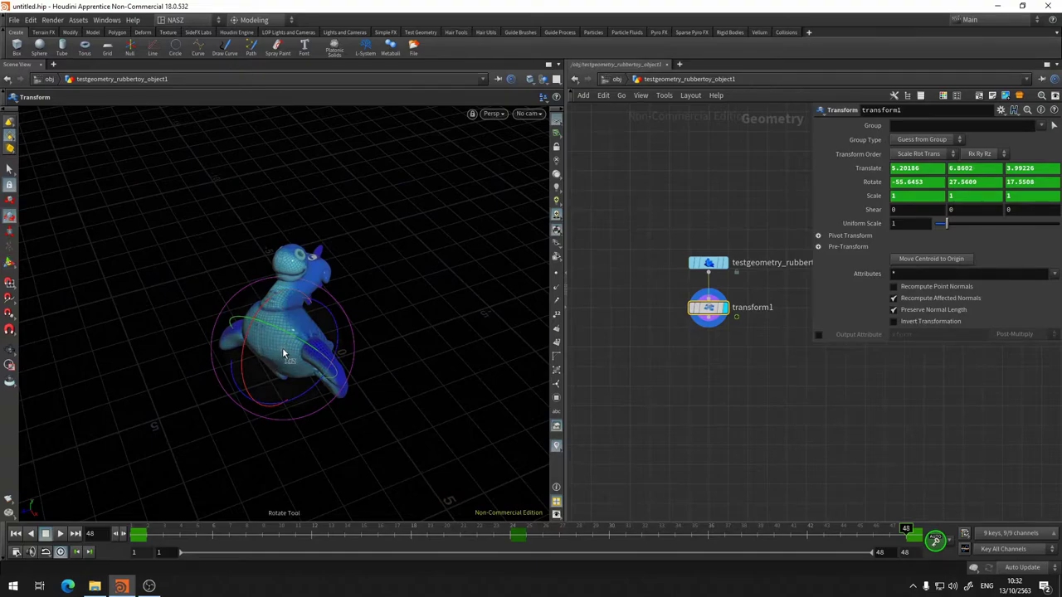
{"action": "mouse_move", "coordinate": [282, 348]}
{"action": "left_mouse_down"}
{"action": "mouse_move", "coordinate": [264, 358]}
{"action": "mouse_move", "coordinate": [240, 348]}
{"action": "mouse_move", "coordinate": [398, 313]}
{"action": "mouse_move", "coordinate": [476, 372]}
{"action": "left_mouse_up"}
Step: Scale the toy to 1.6108 at frame 48 and play back the hop from grid level
{"action": "left_click", "coordinate": [12, 236]}
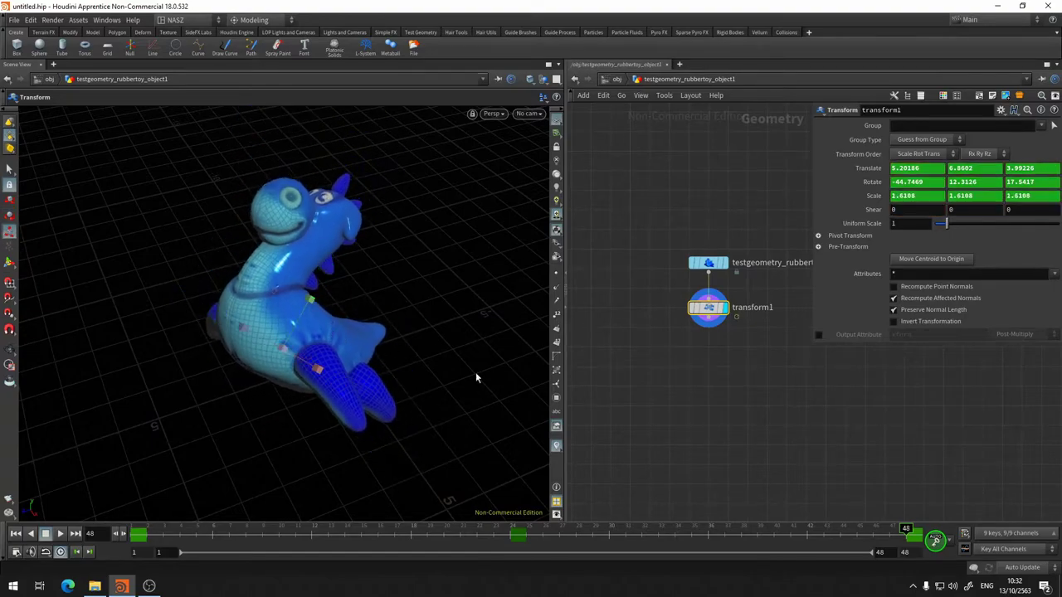
{"action": "left_click_drag", "start_coordinate": [745, 531], "coordinate": [296, 593]}
{"action": "left_click", "coordinate": [60, 533]}
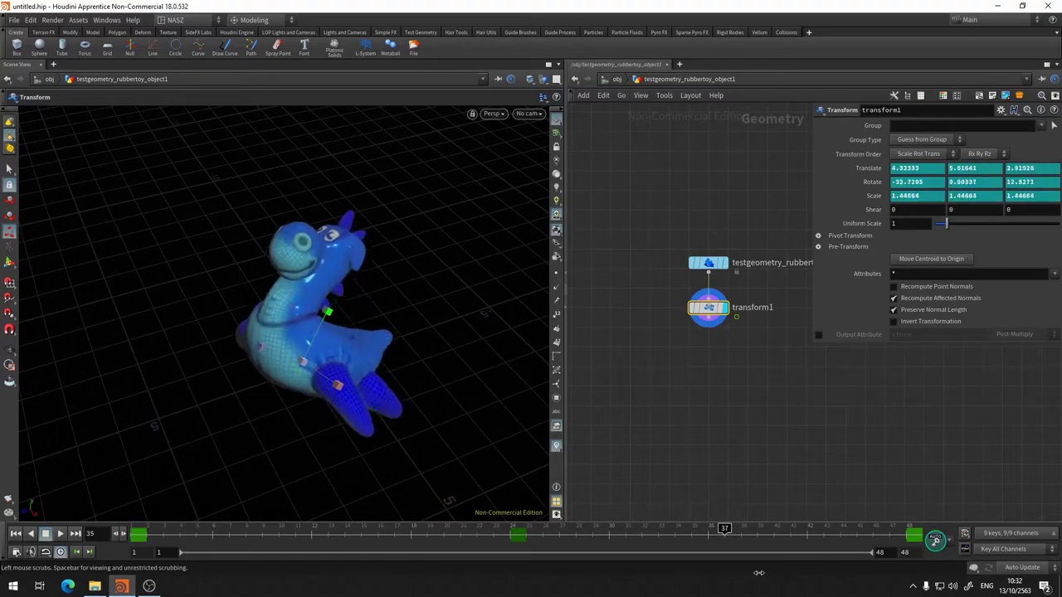
{"action": "key", "text": "Escape"}
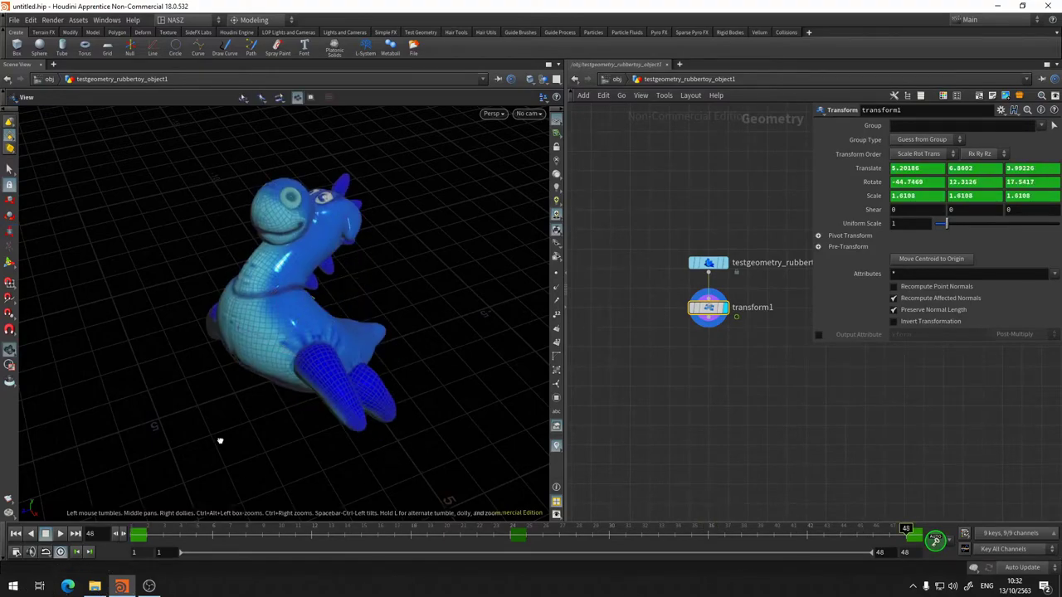
{"action": "mouse_move", "coordinate": [221, 439]}
{"action": "left_mouse_down"}
{"action": "mouse_move", "coordinate": [343, 432]}
{"action": "mouse_move", "coordinate": [300, 402]}
{"action": "mouse_move", "coordinate": [159, 381]}
{"action": "mouse_move", "coordinate": [282, 423]}
{"action": "left_mouse_up"}
{"action": "key", "text": "Return"}
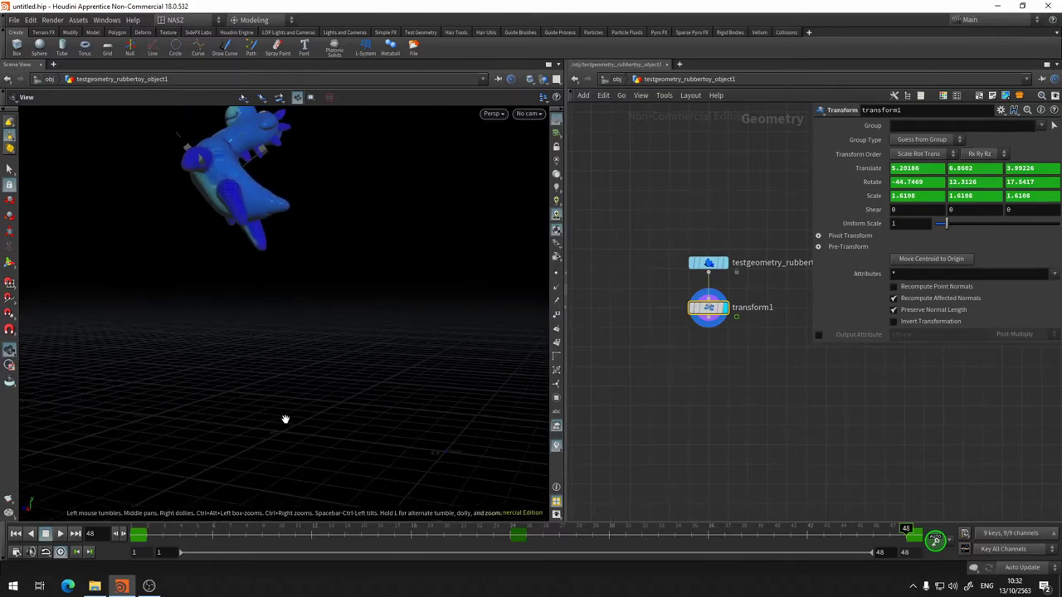
{"action": "left_click", "coordinate": [340, 535]}
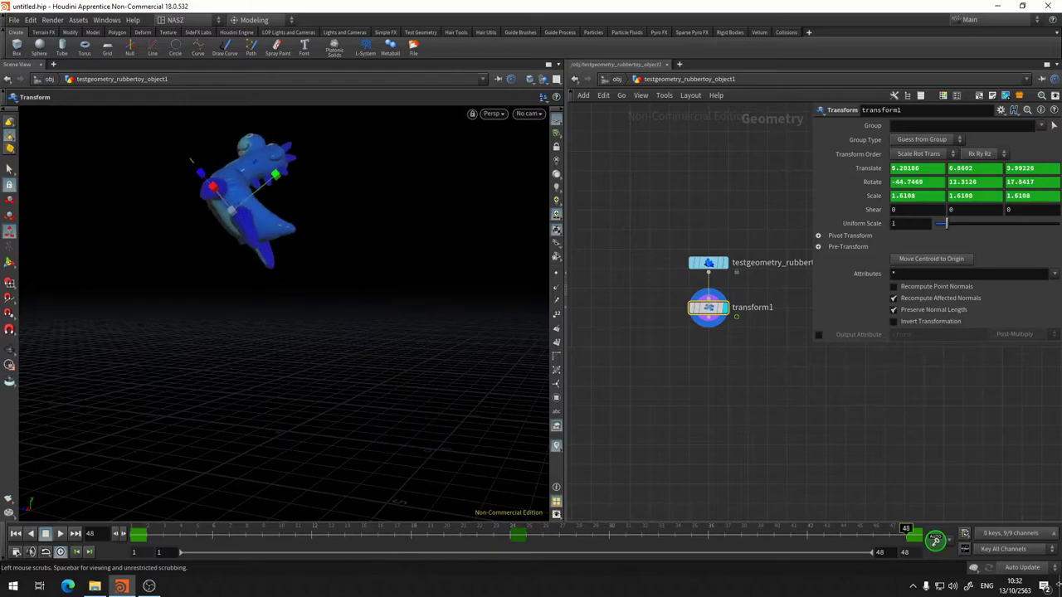
Step: Orbit to centre the toy, then select transform1 and toggle its display flag
{"action": "mouse_move", "coordinate": [305, 297]}
{"action": "left_mouse_down", "text": "alt"}
{"action": "mouse_move", "coordinate": [237, 238]}
{"action": "mouse_move", "coordinate": [372, 282]}
{"action": "mouse_move", "coordinate": [278, 249]}
{"action": "left_mouse_up", "text": "alt"}
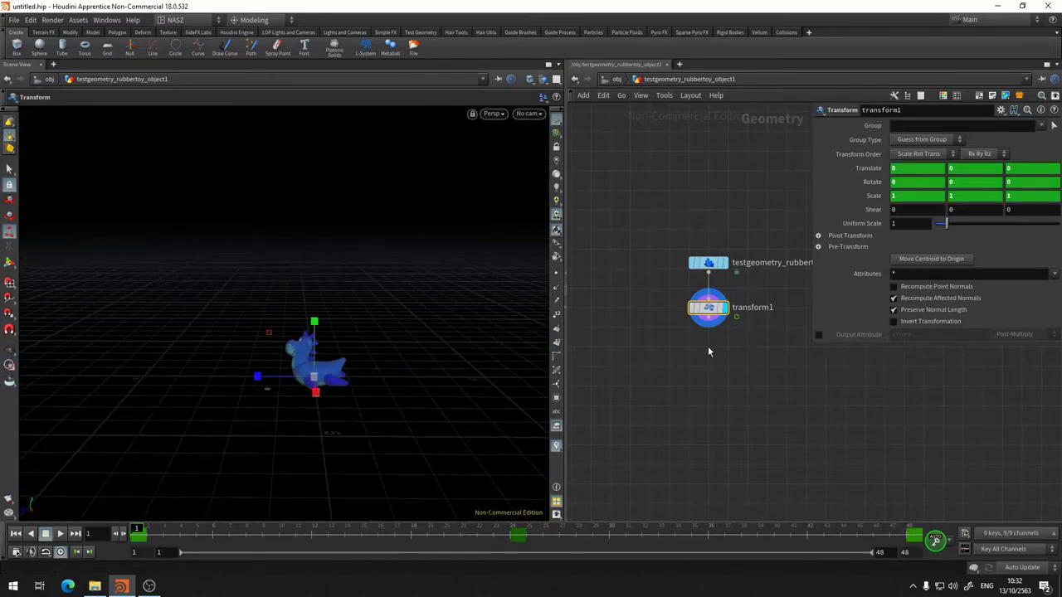
{"action": "mouse_move", "coordinate": [484, 405]}
{"action": "left_mouse_down", "text": "alt"}
{"action": "mouse_move", "coordinate": [382, 398]}
{"action": "mouse_move", "coordinate": [514, 394]}
{"action": "left_mouse_up", "text": "alt"}
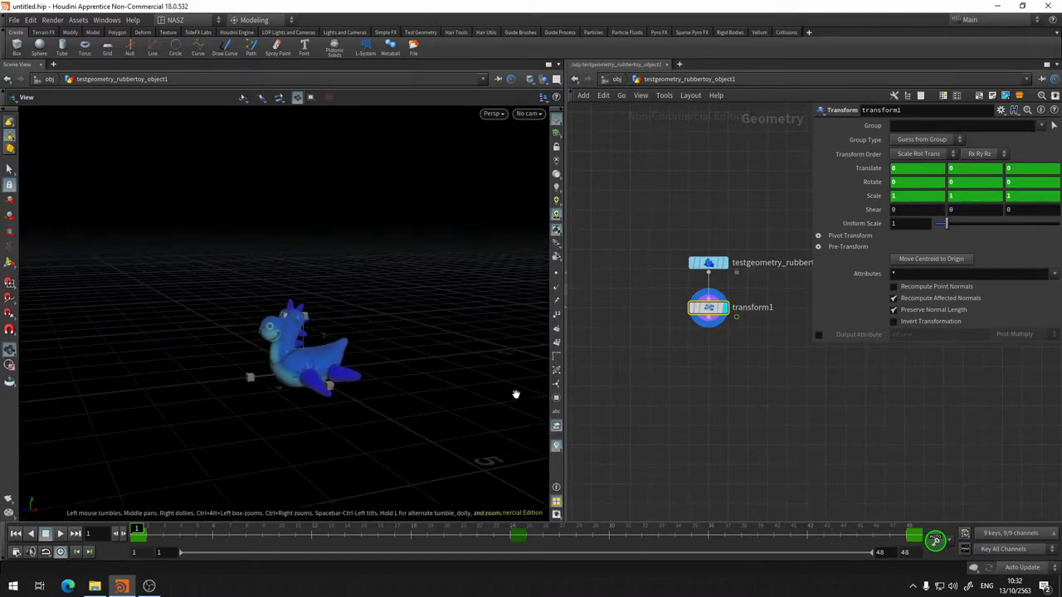
{"action": "left_click", "coordinate": [691, 310]}
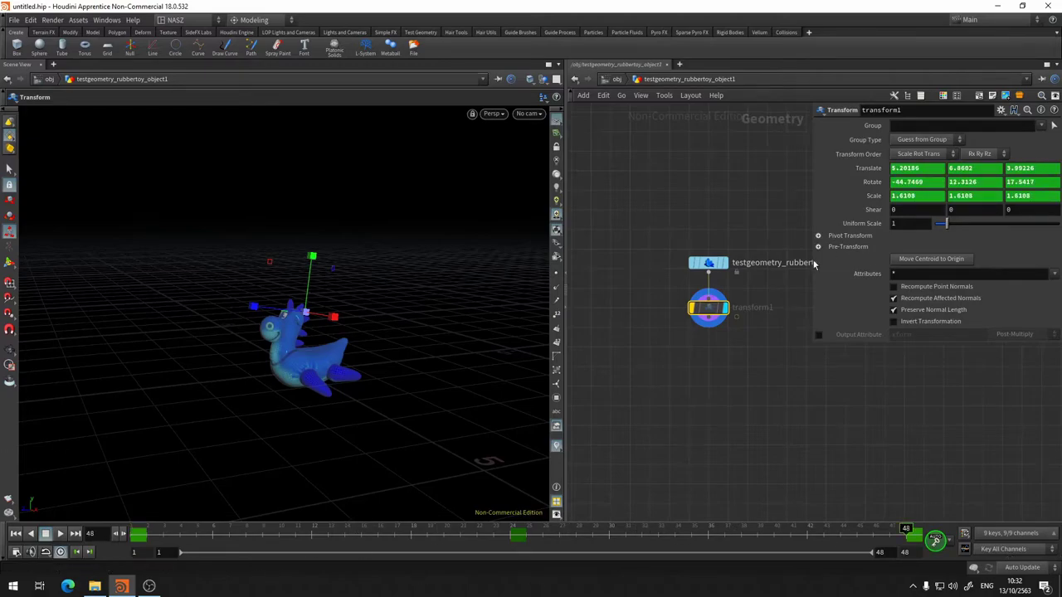
{"action": "left_click", "coordinate": [727, 309]}
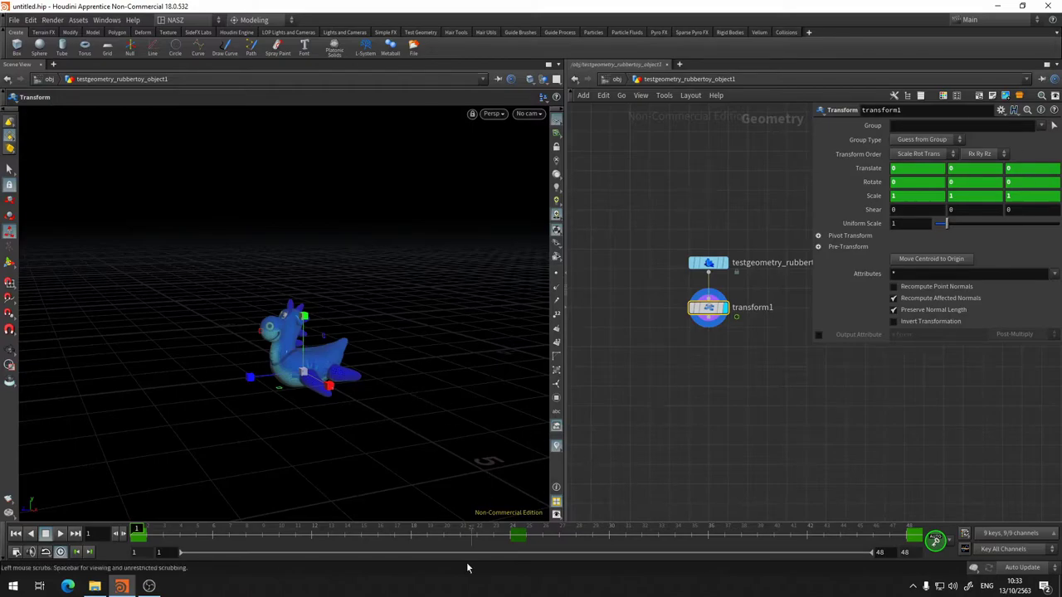
Step: Disable the frame-24 key and the keys between frames 22 and 27
{"action": "left_click", "coordinate": [511, 535]}
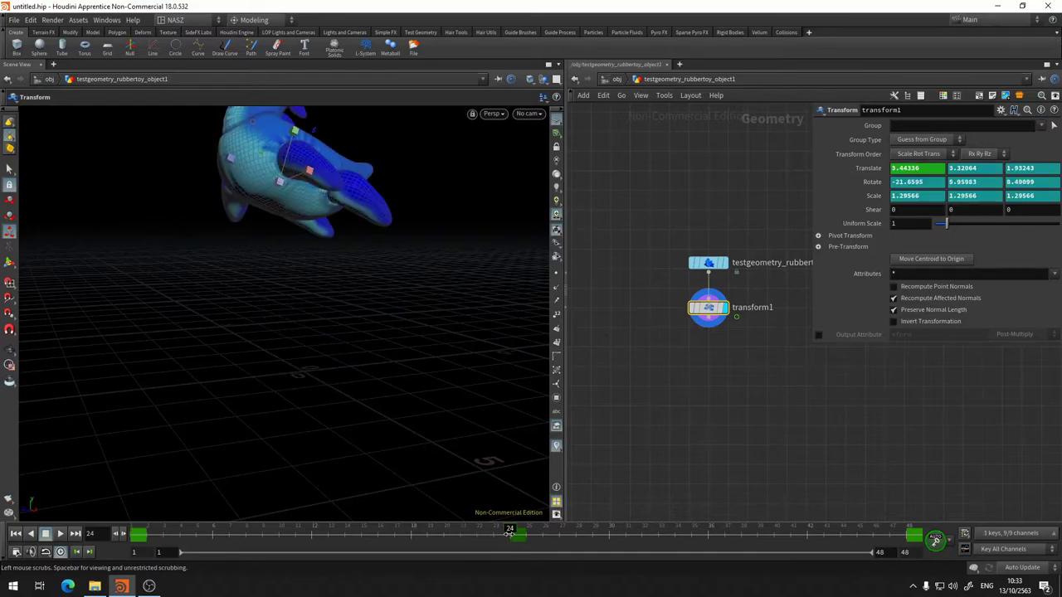
{"action": "right_click", "coordinate": [516, 535]}
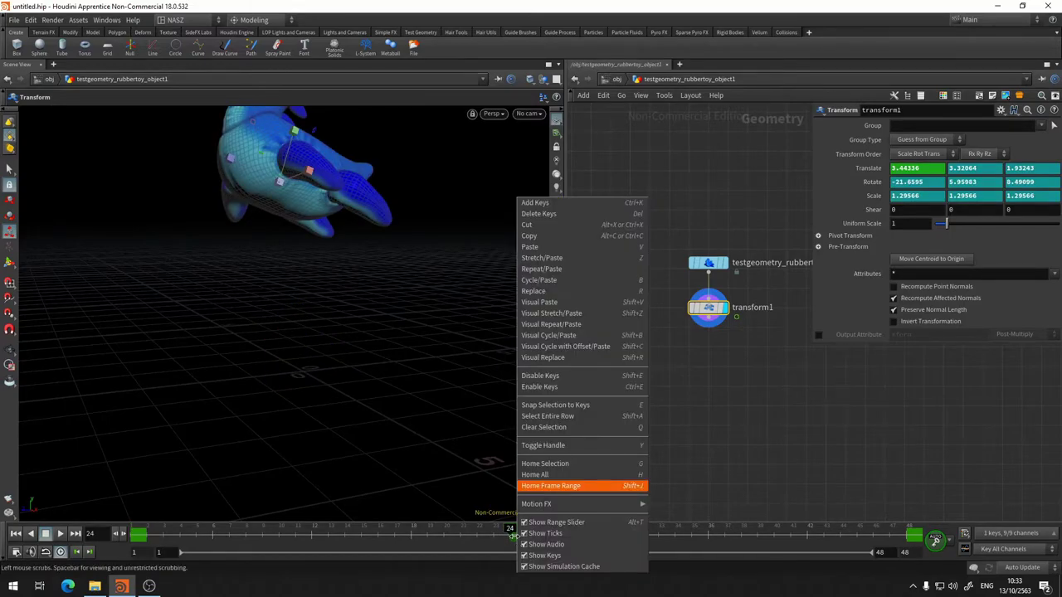
{"action": "left_click", "coordinate": [552, 378]}
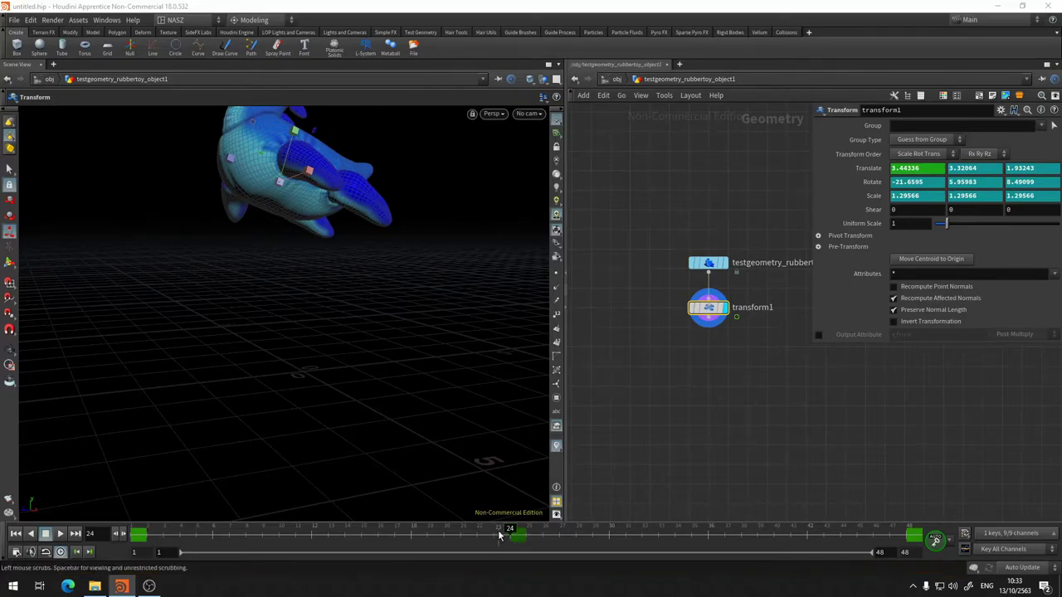
{"action": "left_click", "coordinate": [496, 535]}
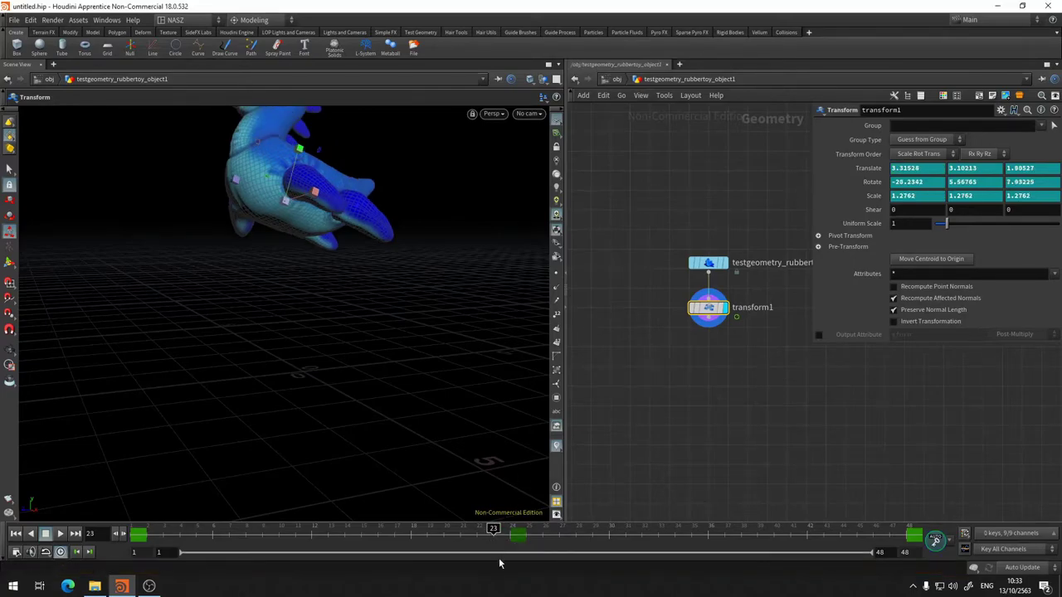
{"action": "left_click", "coordinate": [508, 535]}
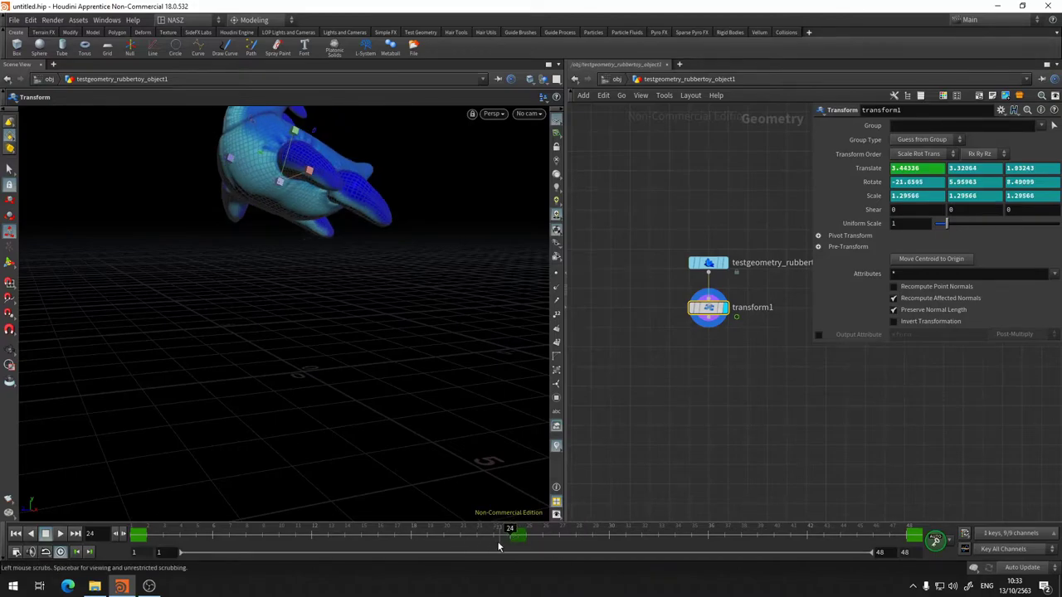
{"action": "left_click", "coordinate": [495, 535]}
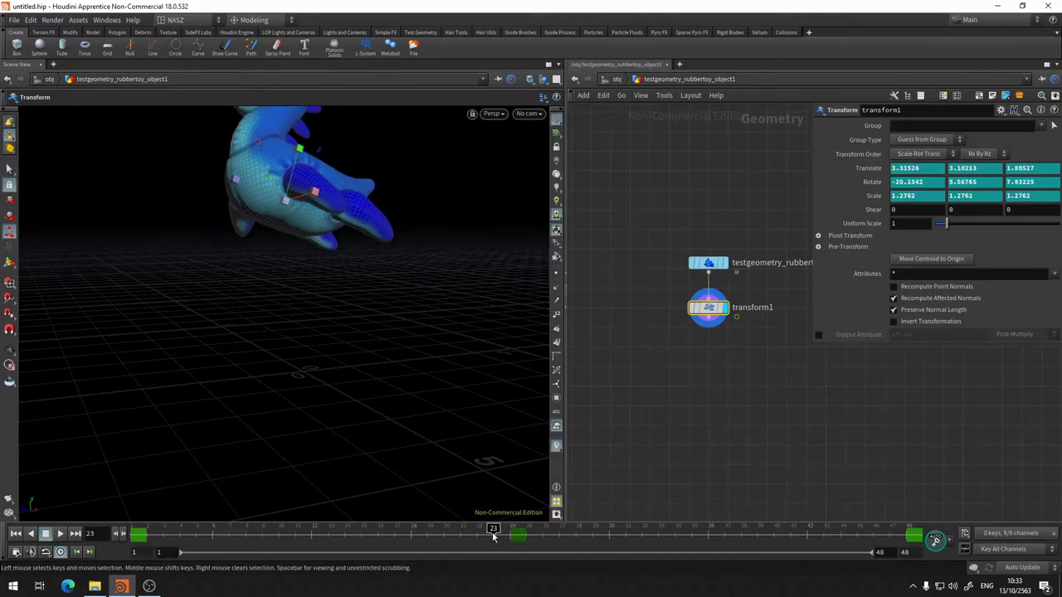
{"action": "left_click_drag", "start_coordinate": [493, 537], "coordinate": [564, 537], "text": "shift"}
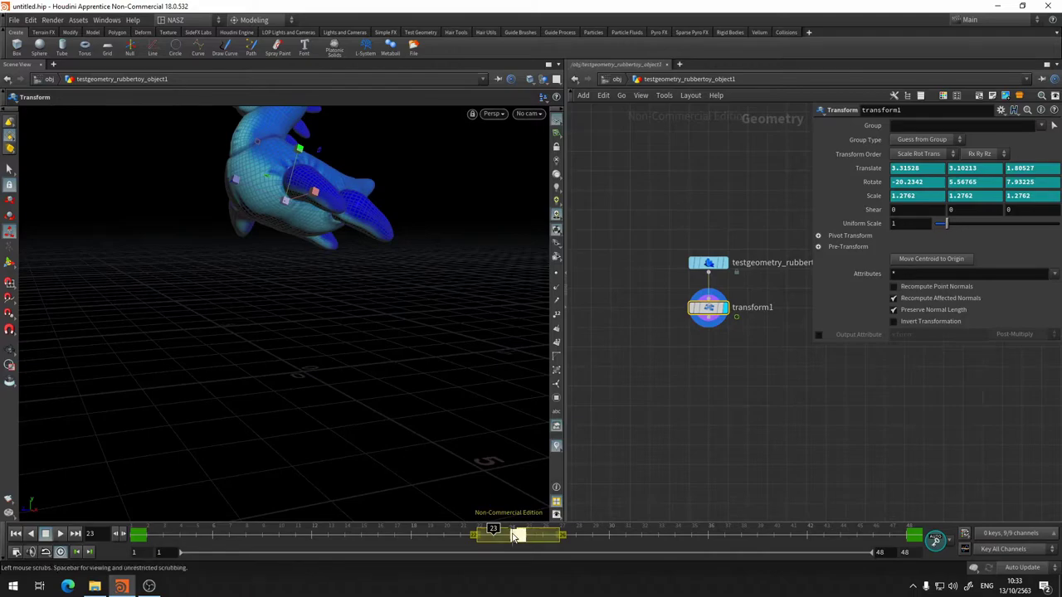
{"action": "right_click", "coordinate": [514, 537]}
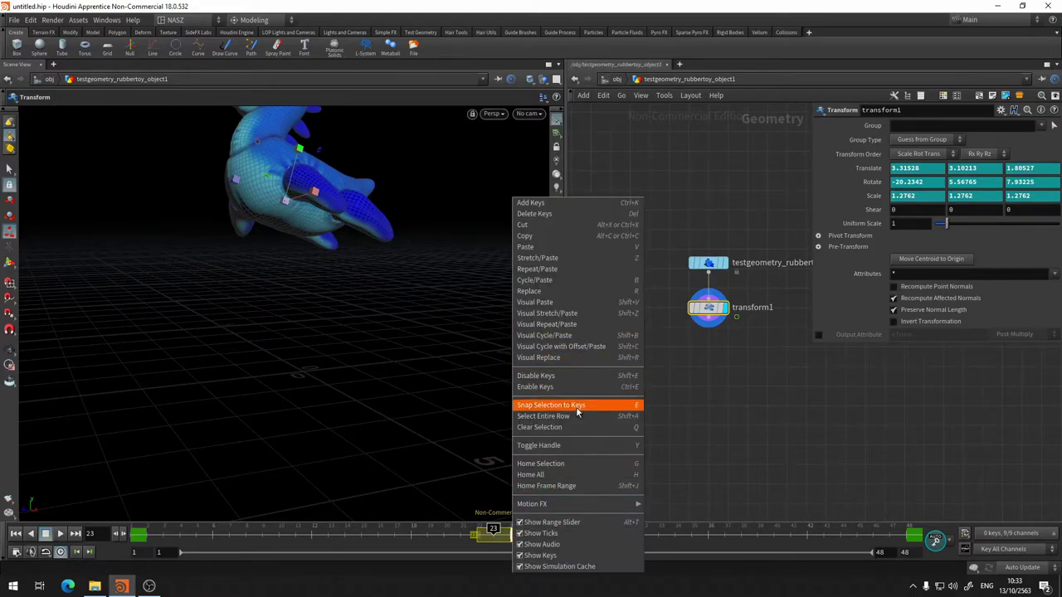
{"action": "left_click", "coordinate": [564, 377]}
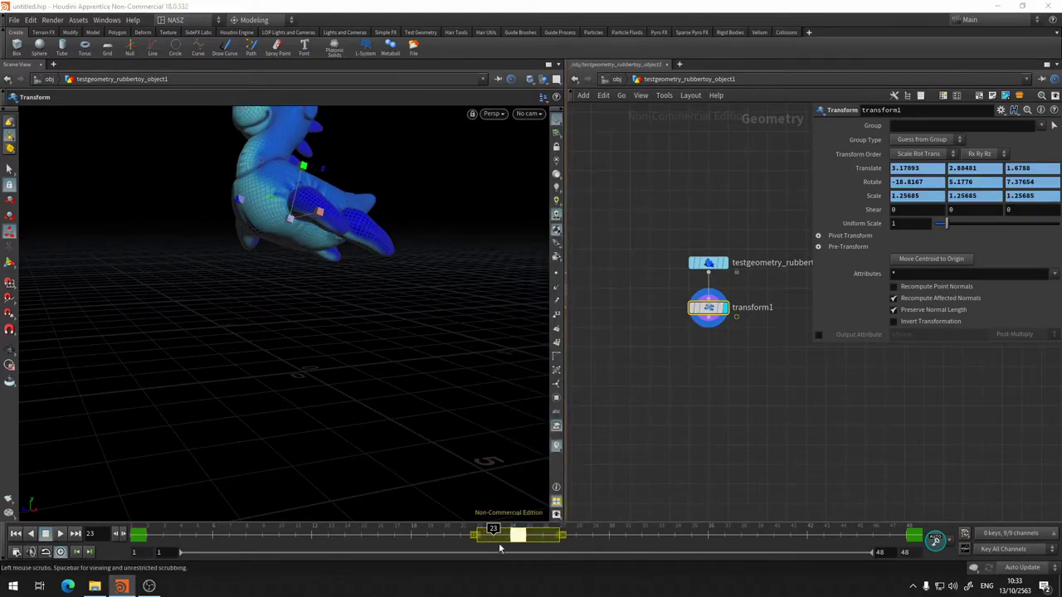
Step: Reselect the keys around frames 22–27 and re-enable them
{"action": "left_click_drag", "start_coordinate": [499, 543], "coordinate": [476, 543]}
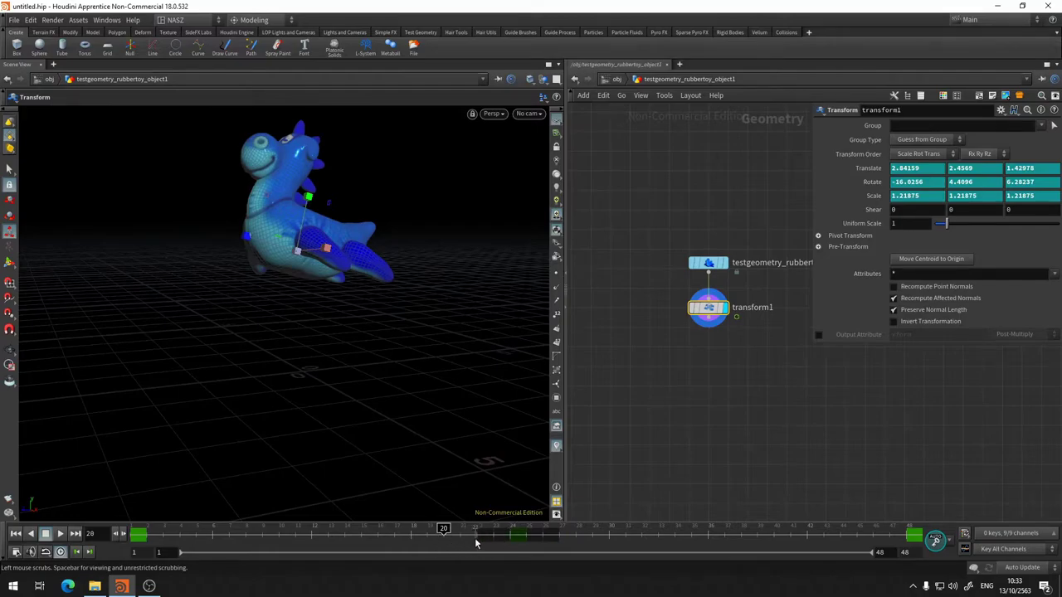
{"action": "left_click_drag", "start_coordinate": [478, 538], "coordinate": [560, 538], "text": "shift"}
{"action": "right_click", "coordinate": [534, 540]}
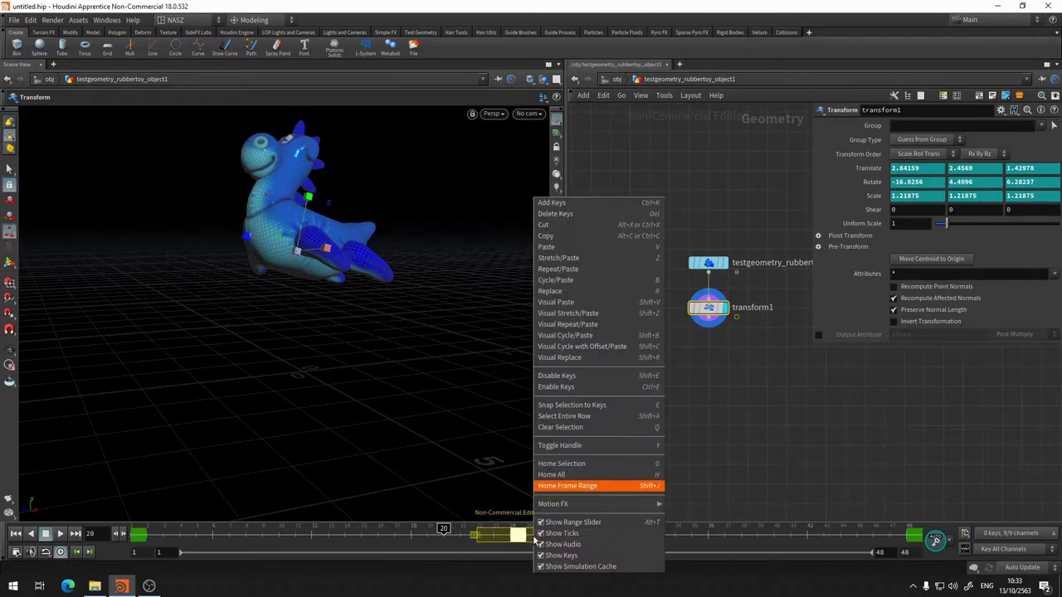
{"action": "left_click", "coordinate": [564, 387]}
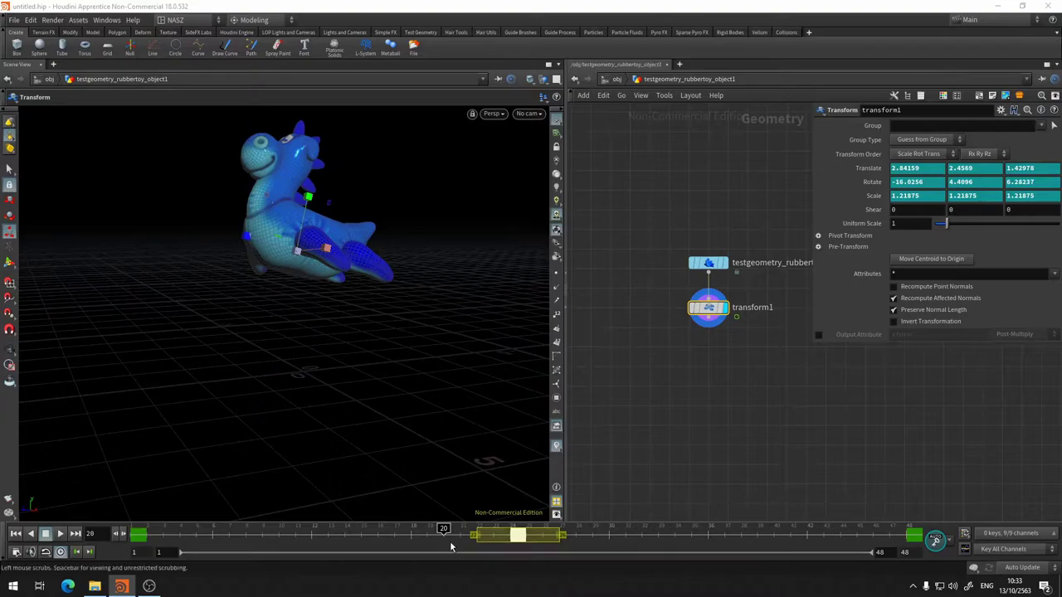
Step: Delete the frame-24 key, then drag-select the keys from frame 9 to 48
{"action": "left_click", "coordinate": [516, 539]}
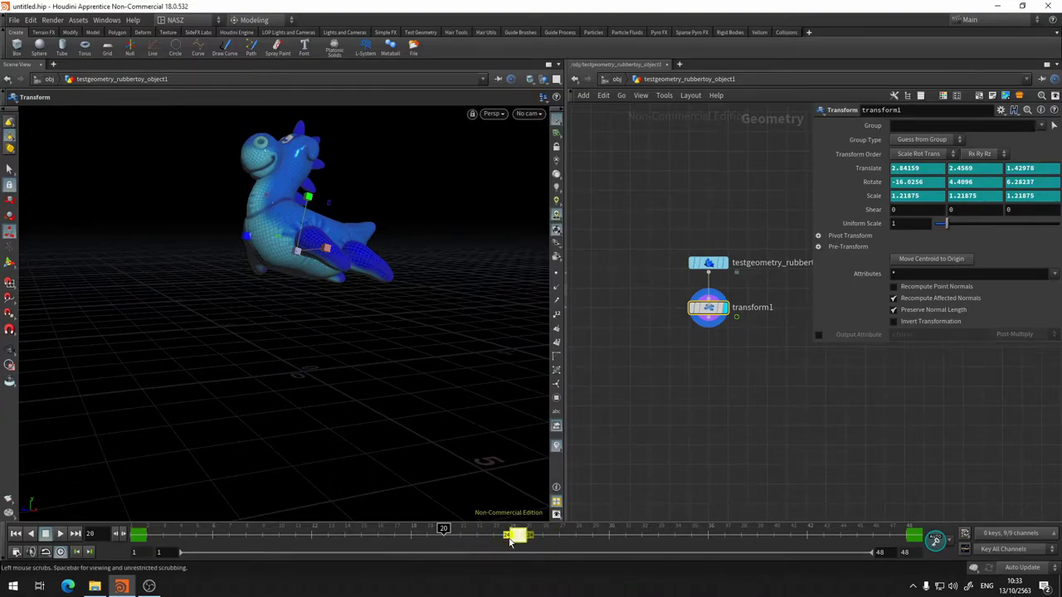
{"action": "key", "text": "Right"}
{"action": "key", "text": "Right"}
{"action": "left_click", "coordinate": [516, 538]}
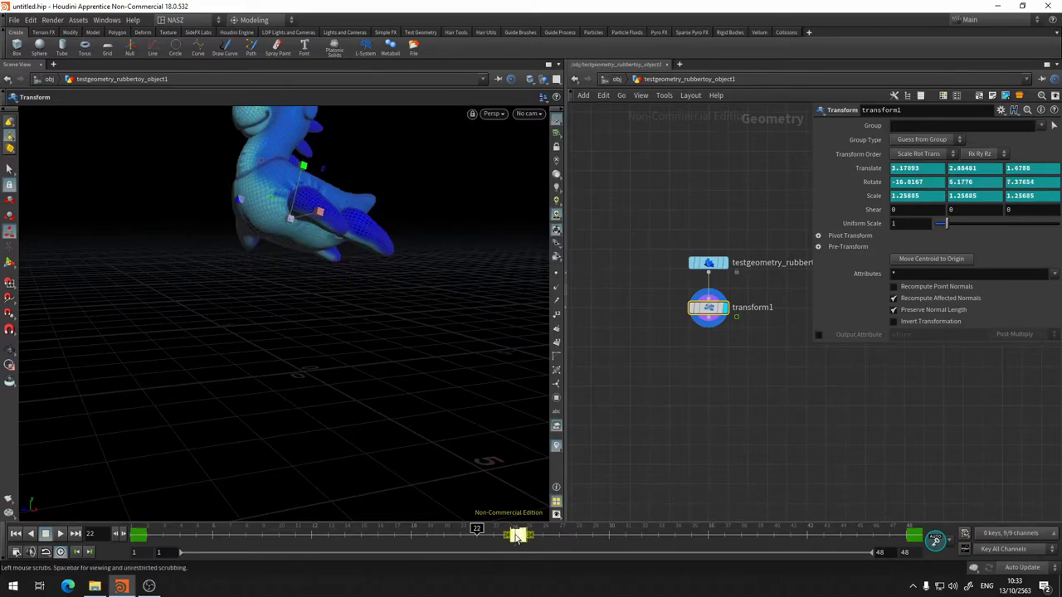
{"action": "right_click", "coordinate": [515, 538]}
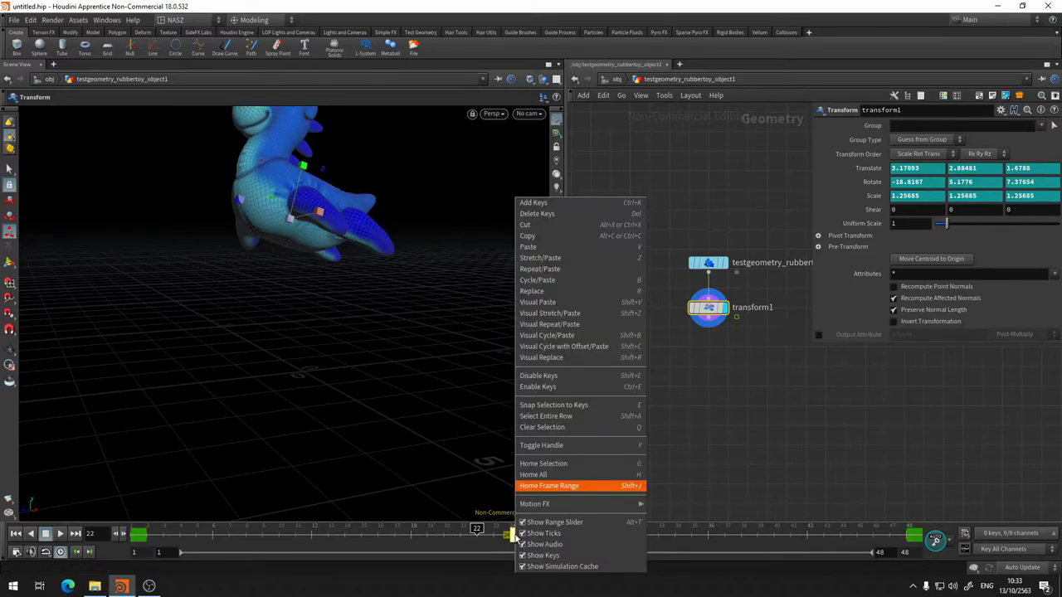
{"action": "left_click", "coordinate": [556, 213]}
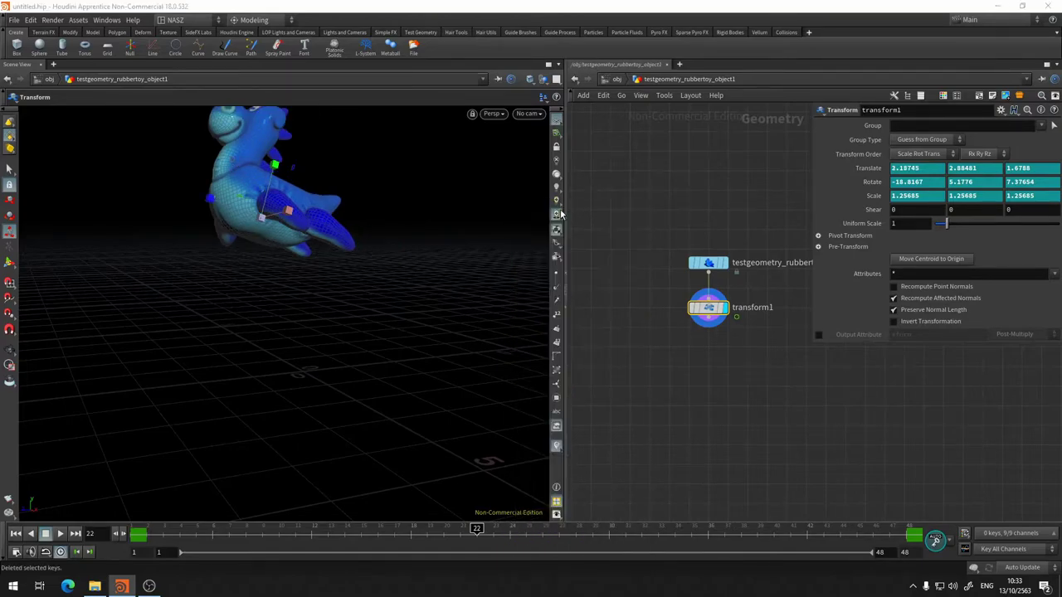
{"action": "left_click", "coordinate": [266, 538]}
{"action": "left_click_drag", "start_coordinate": [266, 537], "coordinate": [980, 554]}
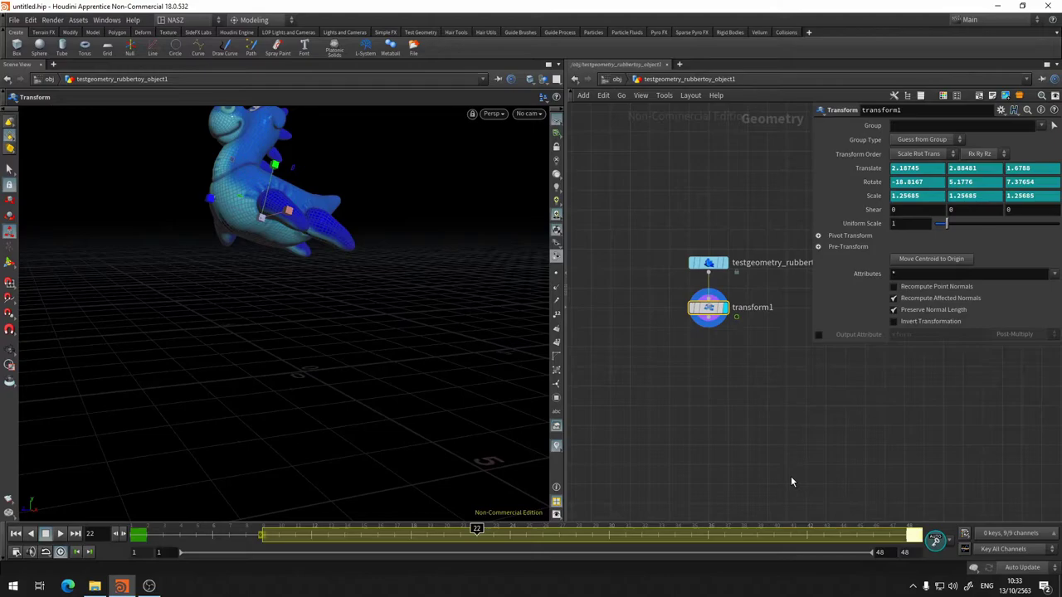
Step: Restore the accidentally deleted transform1 node and delete the selected frame-48 key
{"action": "key", "text": "Delete"}
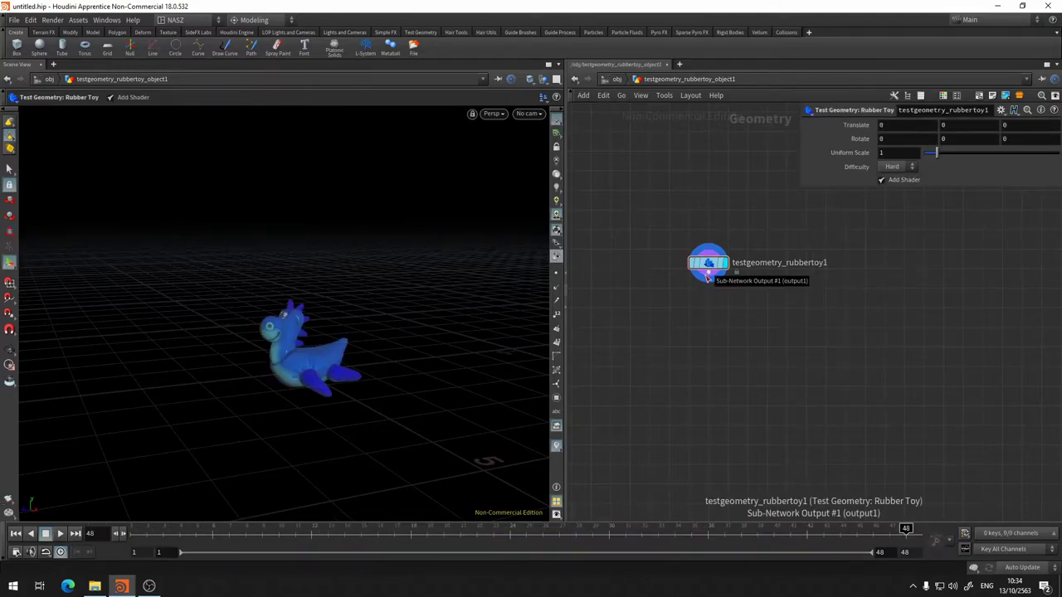
{"action": "key", "text": "ctrl+z"}
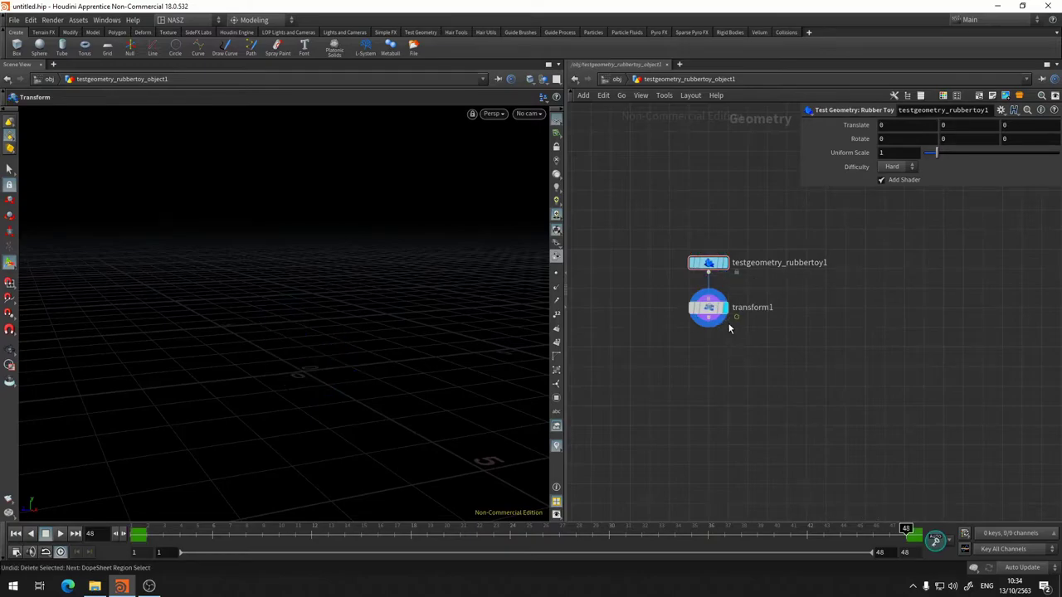
{"action": "left_click", "coordinate": [710, 308]}
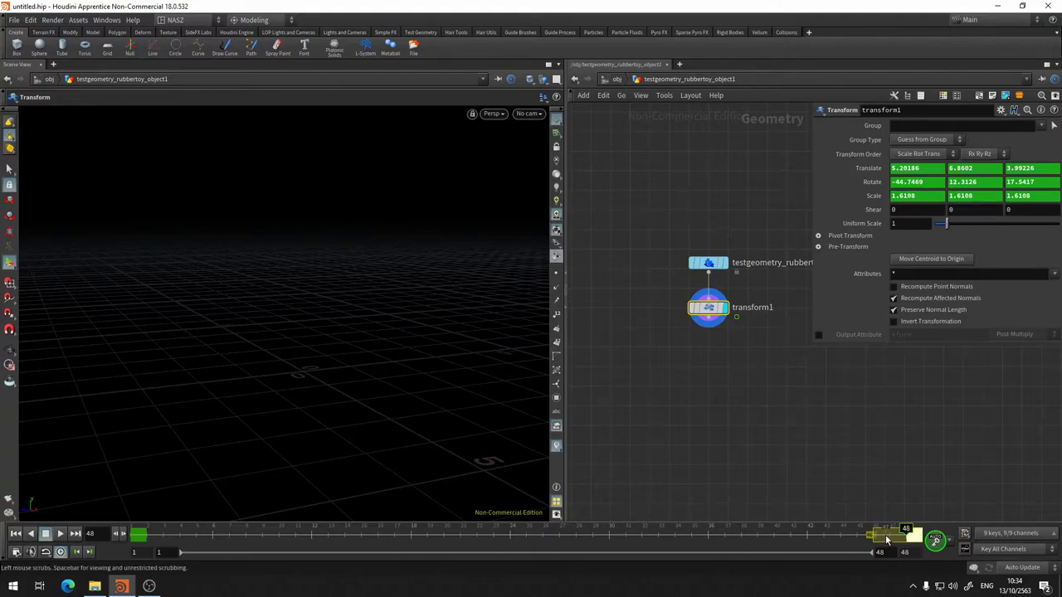
{"action": "key", "text": "Delete"}
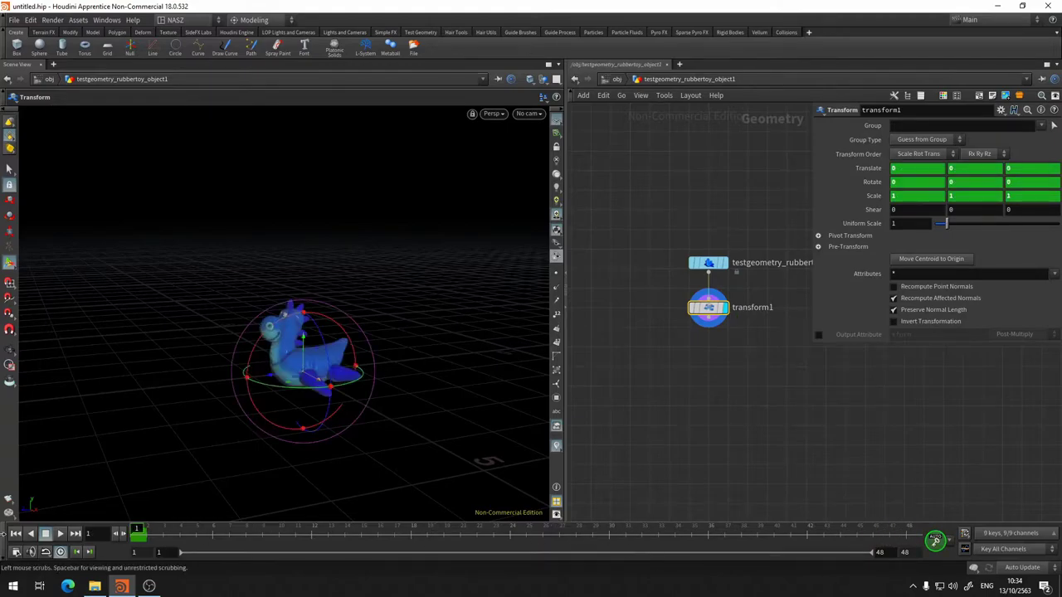
{"action": "left_click", "coordinate": [137, 531]}
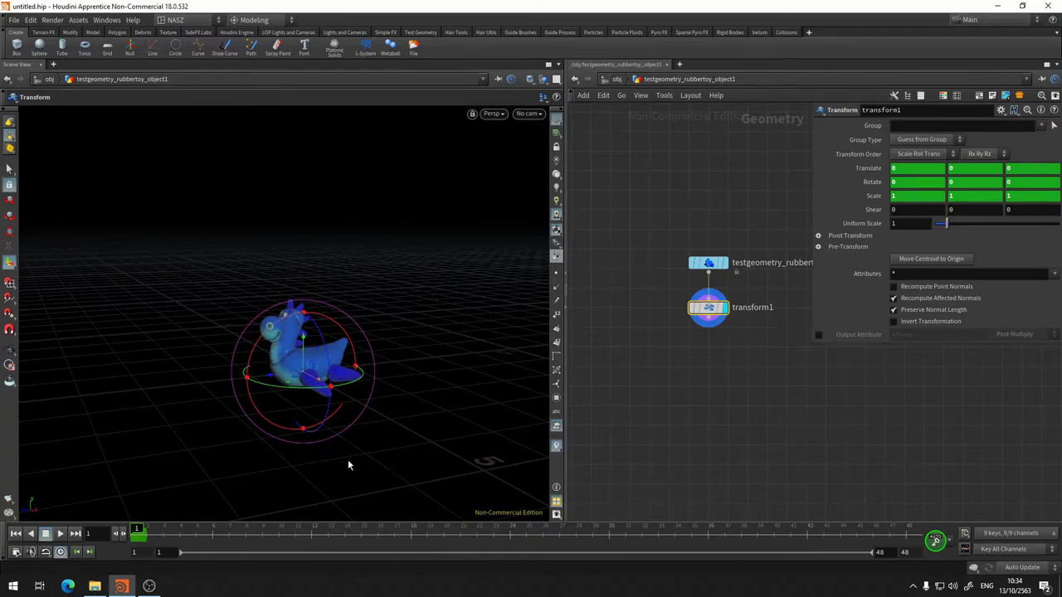
{"action": "left_click", "coordinate": [906, 531]}
Step: At frame 48, move the toy forward to Translate Z 4.99581, undoing stray transforms
{"action": "left_click_drag", "start_coordinate": [305, 337], "coordinate": [320, 185]}
{"action": "key", "text": "Escape"}
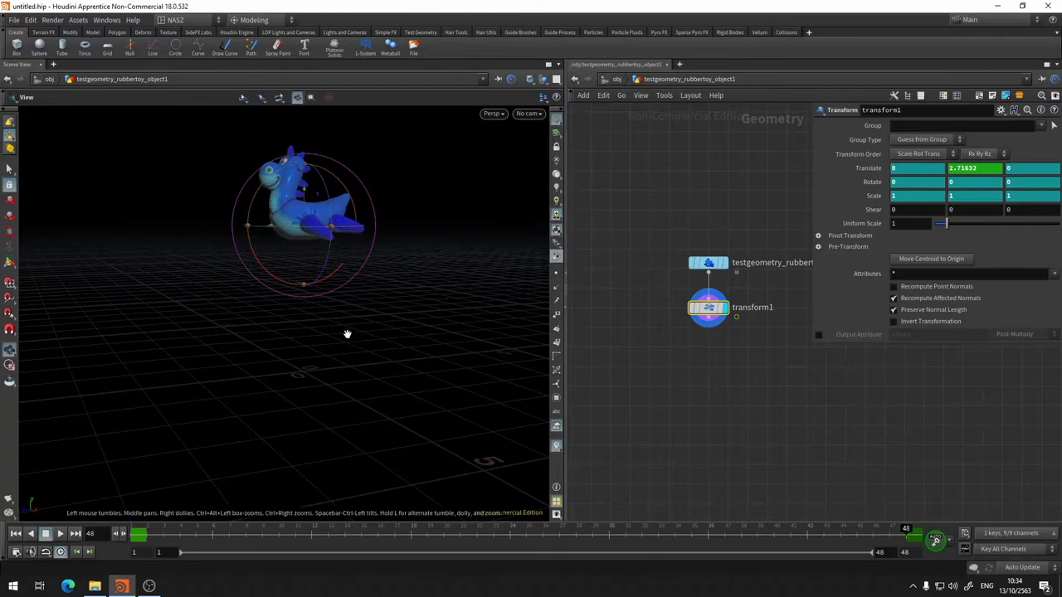
{"action": "left_click_drag", "start_coordinate": [346, 335], "coordinate": [334, 346]}
{"action": "key", "text": "t"}
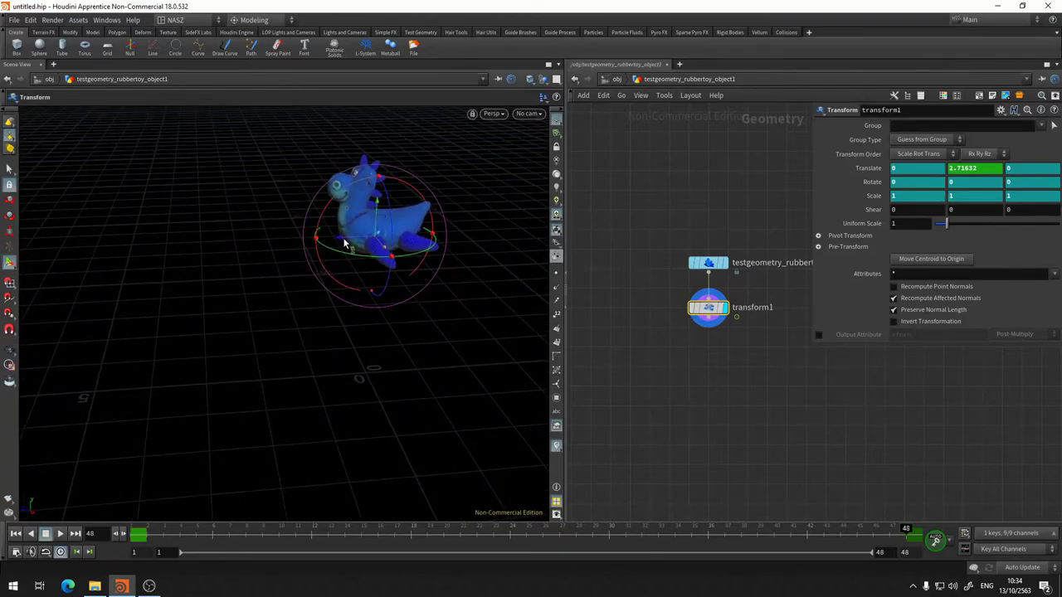
{"action": "mouse_move", "coordinate": [345, 243]}
{"action": "left_mouse_down"}
{"action": "mouse_move", "coordinate": [131, 230]}
{"action": "mouse_move", "coordinate": [152, 288]}
{"action": "mouse_move", "coordinate": [147, 304]}
{"action": "left_mouse_up"}
{"action": "key", "text": "ctrl+z"}
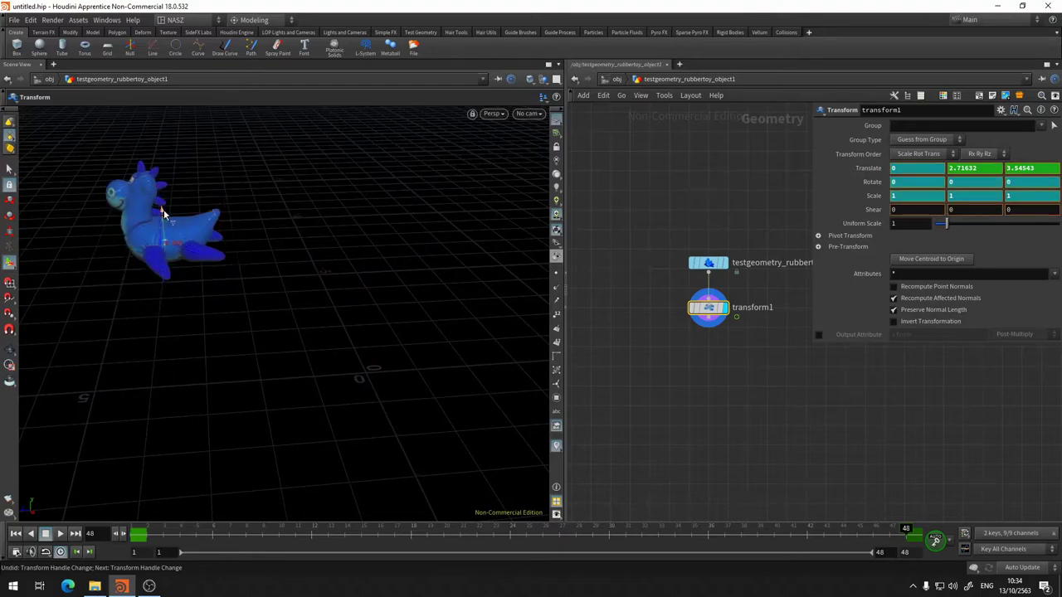
{"action": "left_click_drag", "start_coordinate": [163, 214], "coordinate": [166, 349]}
{"action": "key", "text": "r"}
{"action": "key", "text": "ctrl+z"}
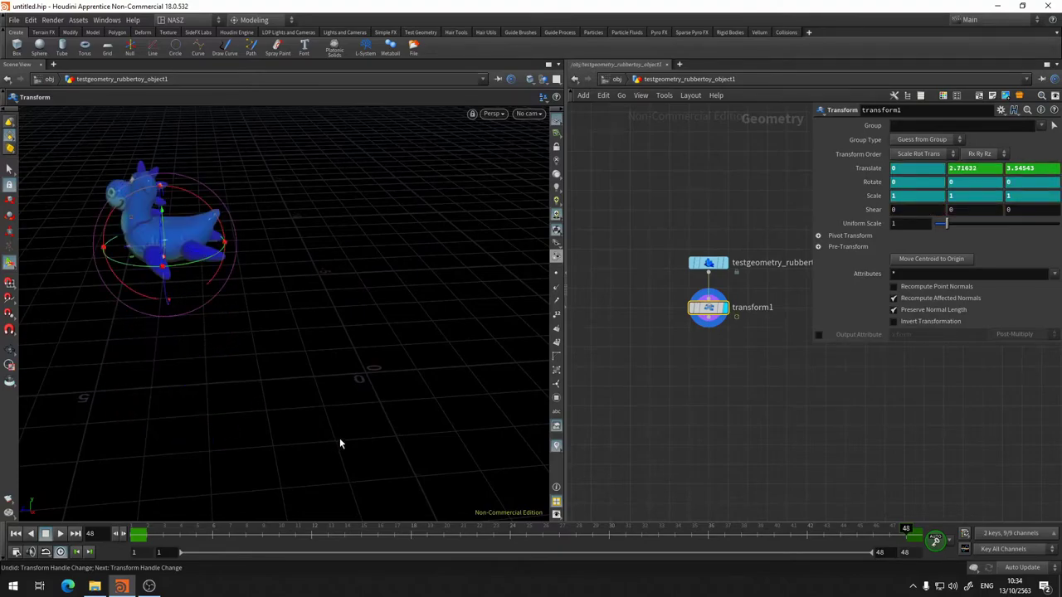
{"action": "key", "text": "ctrl+z"}
{"action": "key", "text": "ctrl+z"}
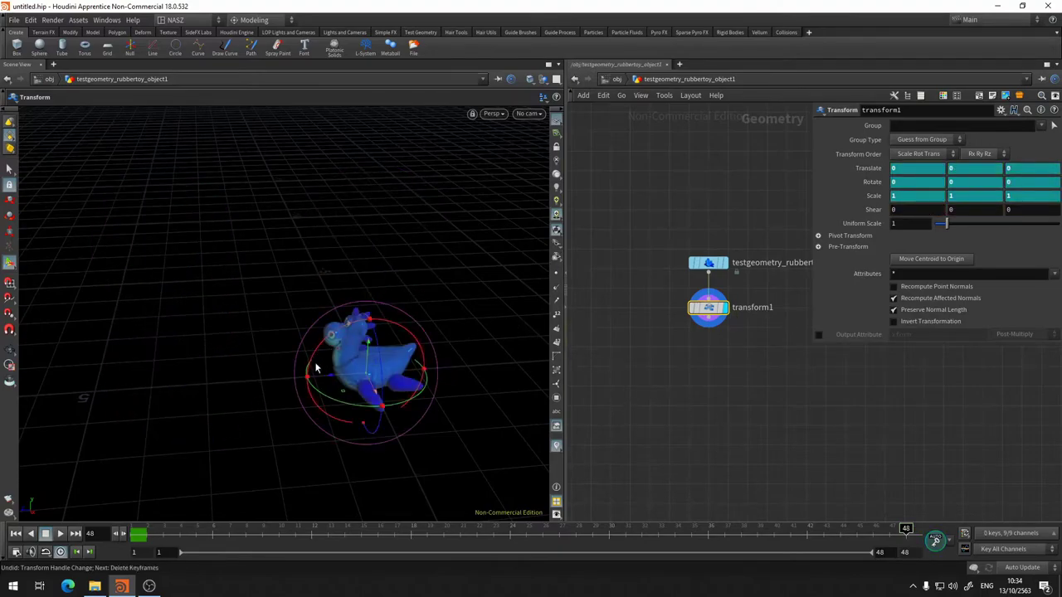
{"action": "key", "text": "ctrl+z"}
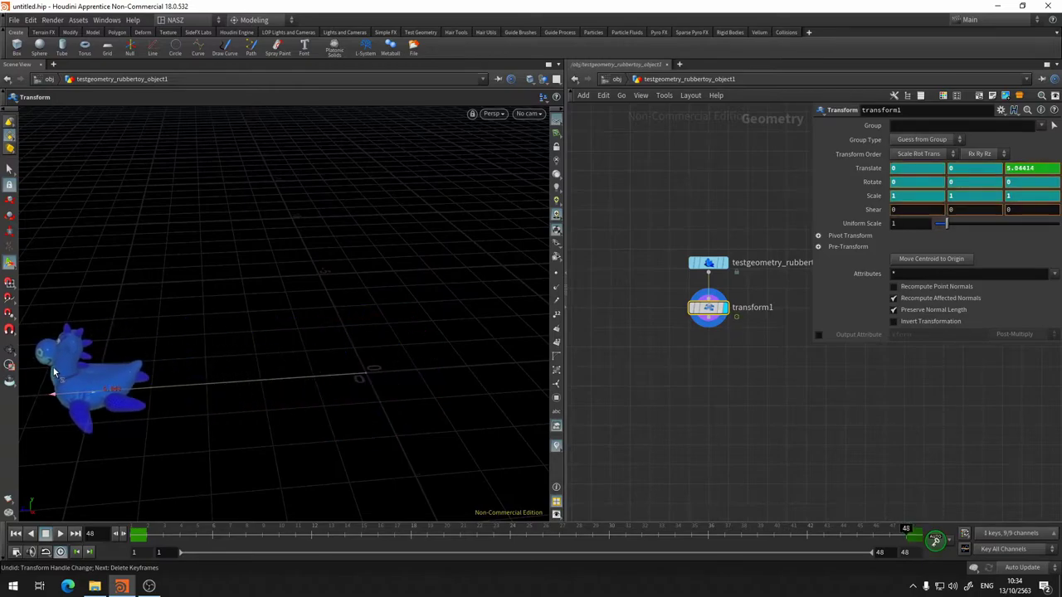
{"action": "left_click_drag", "start_coordinate": [236, 382], "coordinate": [266, 388]}
Step: At frame 24, lift the toy to Translate Y 1.8468 and scrub ahead to check
{"action": "left_click", "coordinate": [510, 530]}
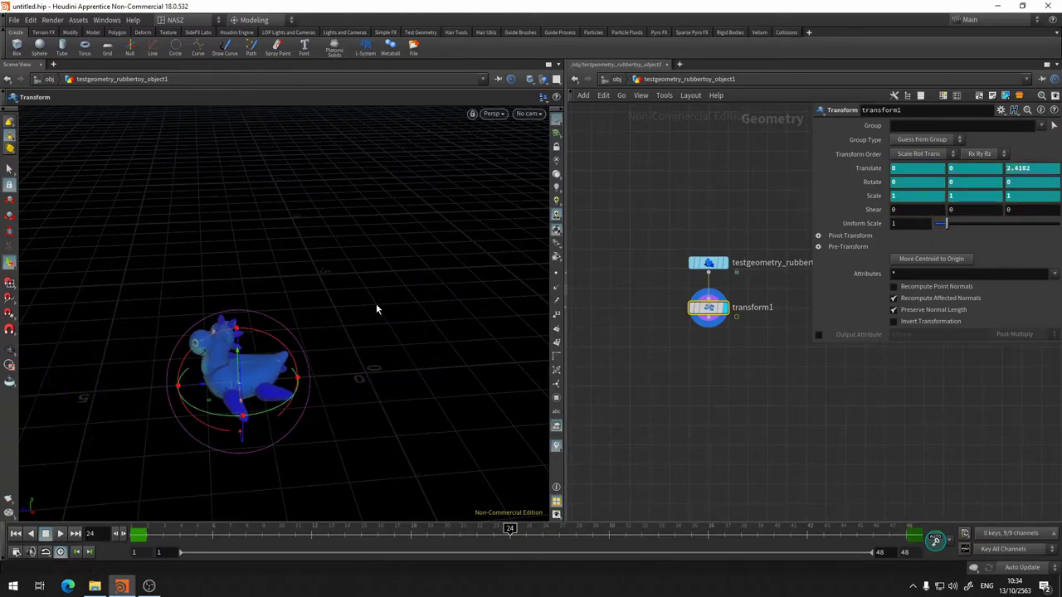
{"action": "key", "text": "ctrl+z"}
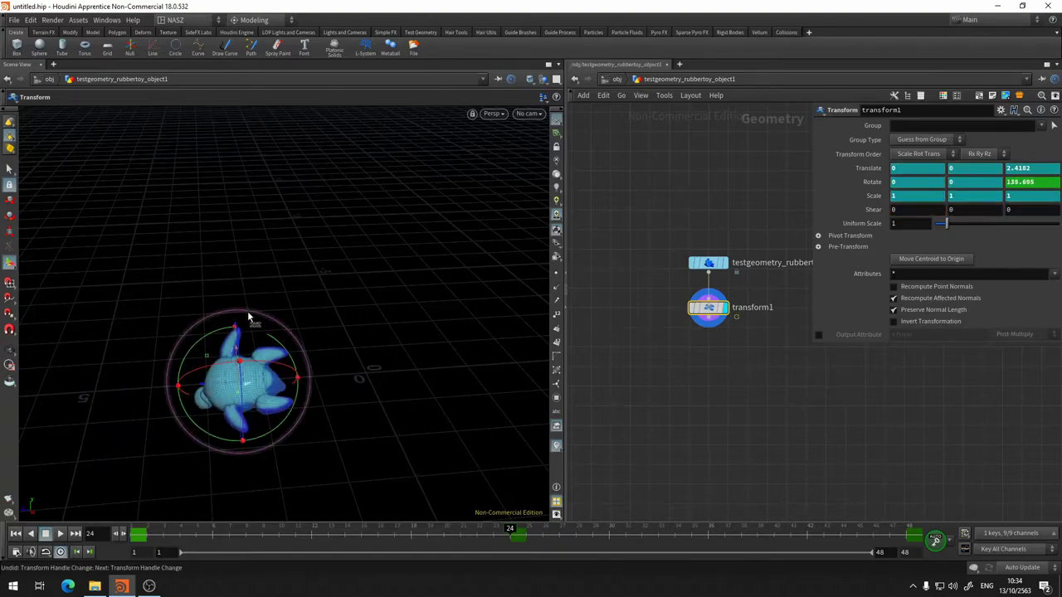
{"action": "mouse_move", "coordinate": [237, 351]}
{"action": "left_mouse_down", "text": "alt"}
{"action": "mouse_move", "coordinate": [222, 364]}
{"action": "mouse_move", "coordinate": [228, 264]}
{"action": "left_mouse_up", "text": "alt"}
{"action": "key", "text": "r"}
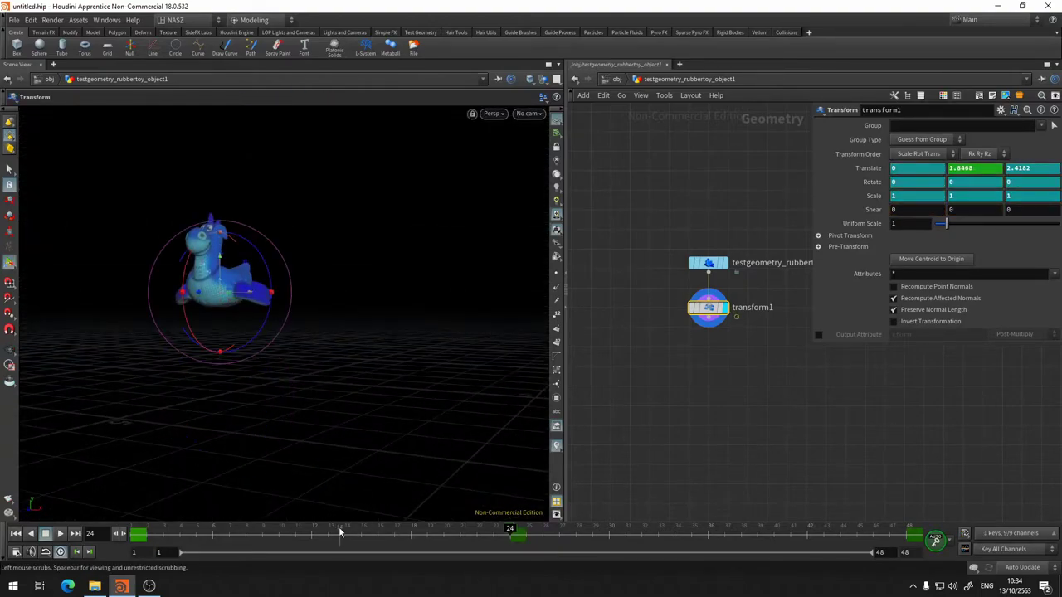
{"action": "left_click_drag", "start_coordinate": [443, 529], "coordinate": [807, 530]}
{"action": "key", "text": "Right"}
{"action": "key", "text": "Right"}
{"action": "key", "text": "Right"}
{"action": "key", "text": "Right"}
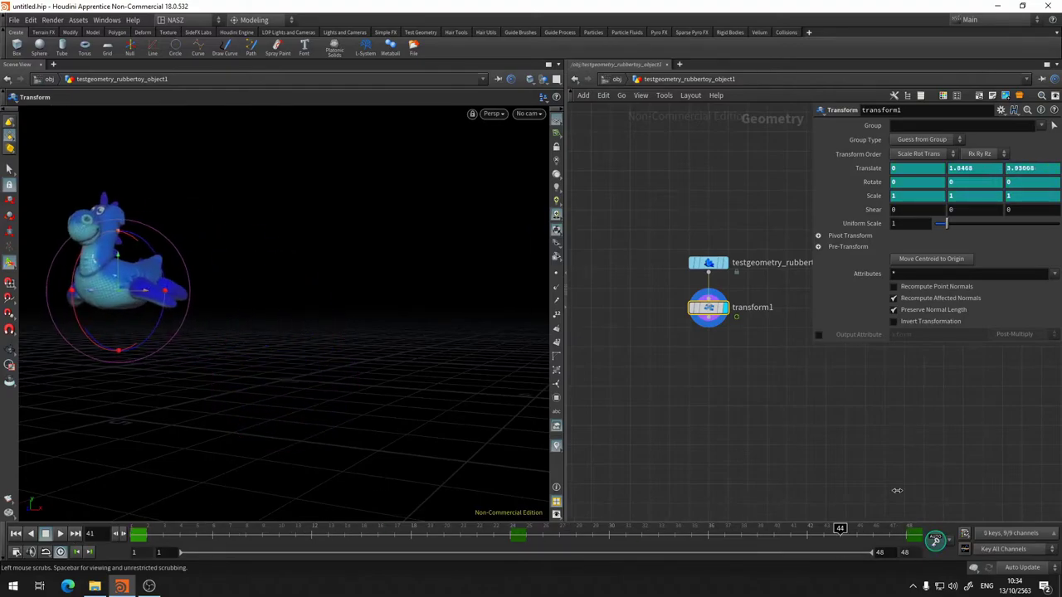
{"action": "key", "text": "Right"}
{"action": "key", "text": "Right"}
{"action": "key", "text": "Right"}
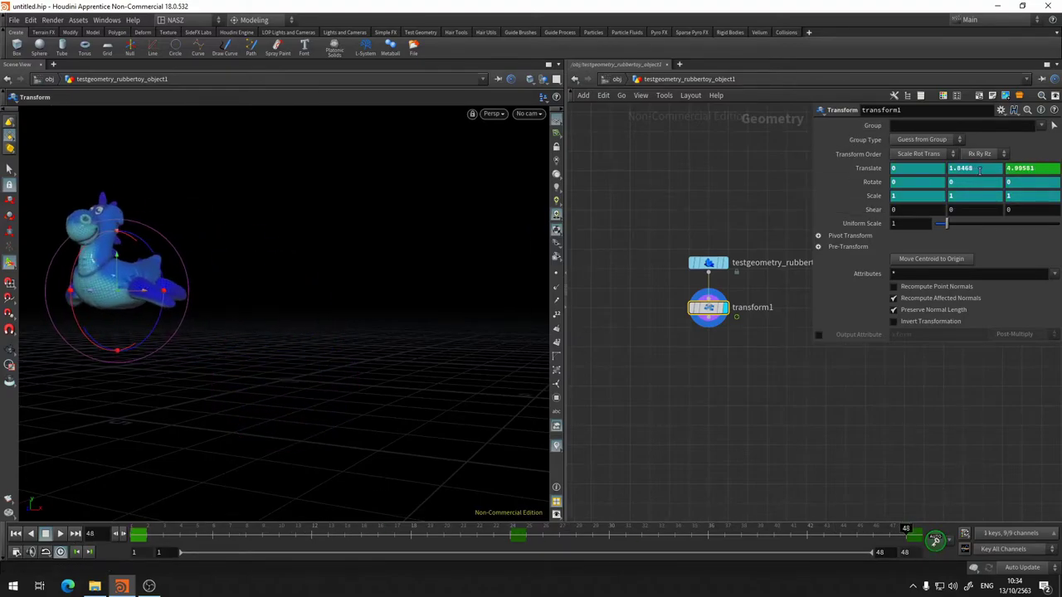
{"action": "left_click", "coordinate": [990, 167]}
Step: Key Translate Y back to 0 at frame 48, adjust the view, and show the New Pane Tab Type list
{"action": "key", "text": "ctrl+z"}
{"action": "left_click_drag", "start_coordinate": [214, 349], "coordinate": [233, 371], "text": "alt"}
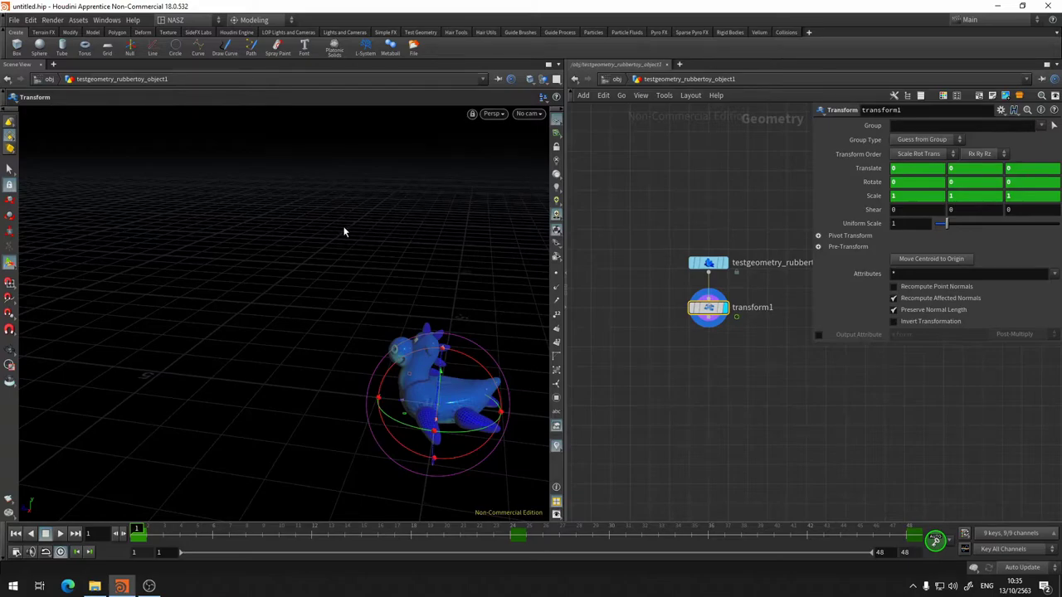
{"action": "key", "text": "Escape"}
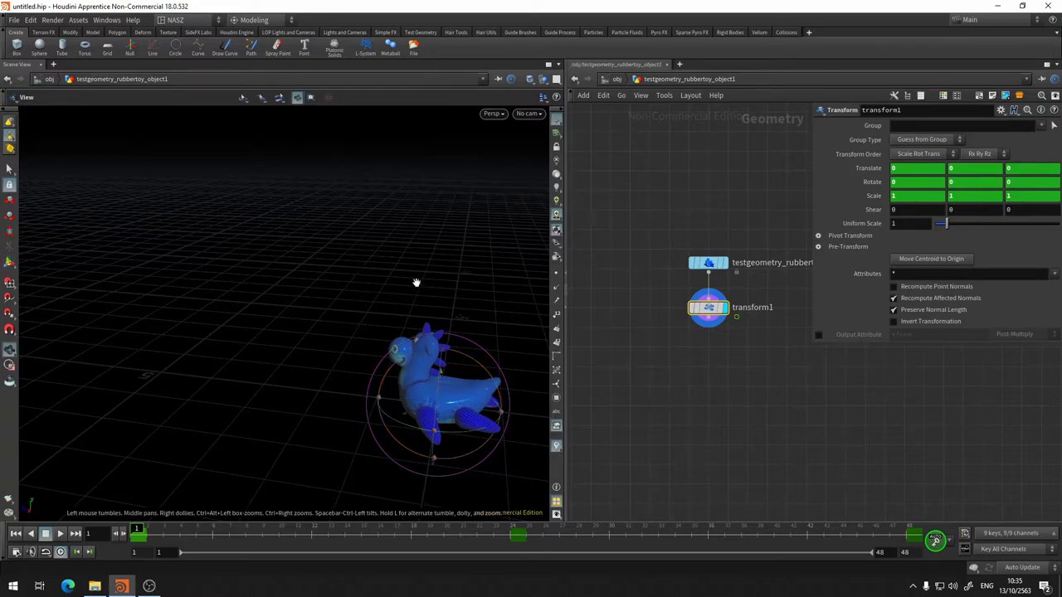
{"action": "middle_click_drag", "start_coordinate": [418, 282], "coordinate": [253, 277]}
{"action": "mouse_move", "coordinate": [253, 276]}
{"action": "left_mouse_down"}
{"action": "mouse_move", "coordinate": [266, 268]}
{"action": "mouse_move", "coordinate": [258, 313]}
{"action": "mouse_move", "coordinate": [234, 303]}
{"action": "mouse_move", "coordinate": [231, 270]}
{"action": "left_mouse_up"}
{"action": "key", "text": "t"}
{"action": "left_click", "coordinate": [53, 64]}
{"action": "mouse_move", "coordinate": [83, 87]}
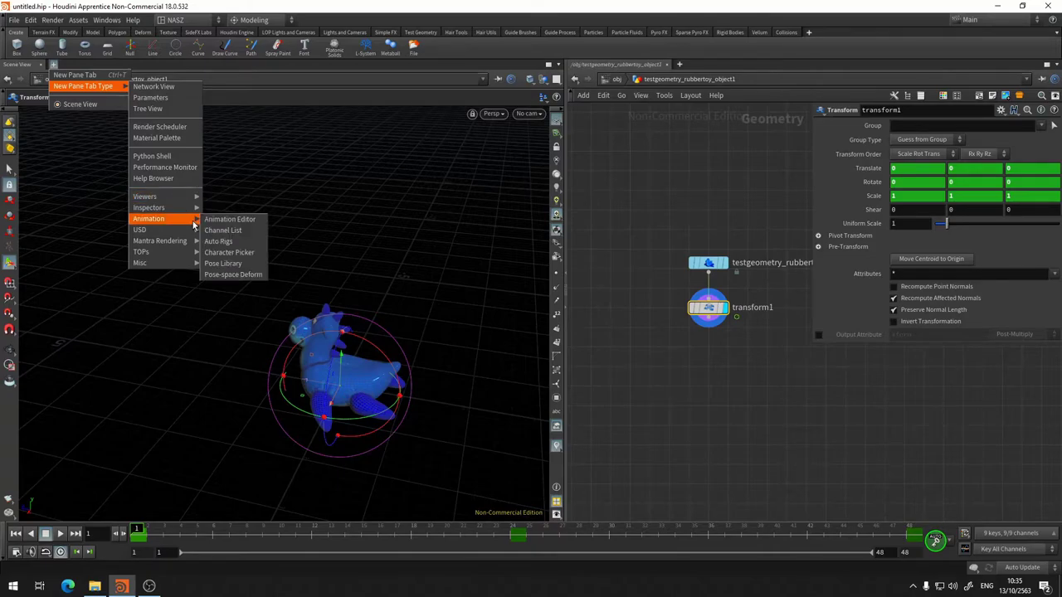
{"action": "mouse_move", "coordinate": [150, 219]}
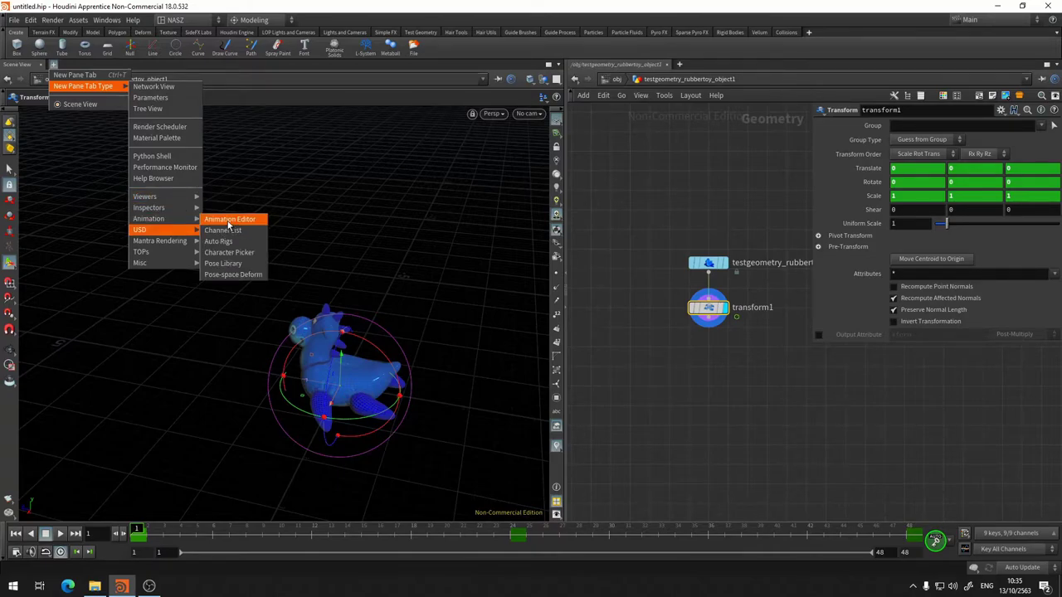
Step: Replace the viewport with the Animation Editor to chart transform1's Translate curves
{"action": "key", "text": "Escape"}
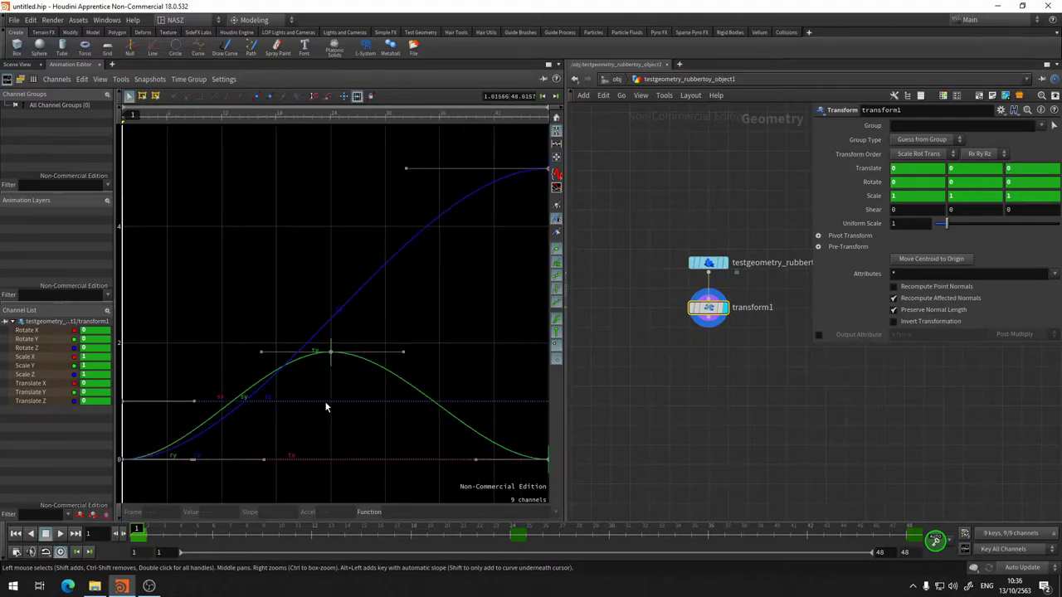
{"action": "left_click", "coordinate": [334, 343]}
{"action": "scroll", "coordinate": [410, 329], "scroll_direction": "down", "scroll_amount": 1}
{"action": "scroll", "coordinate": [410, 329], "scroll_direction": "down", "scroll_amount": 1}
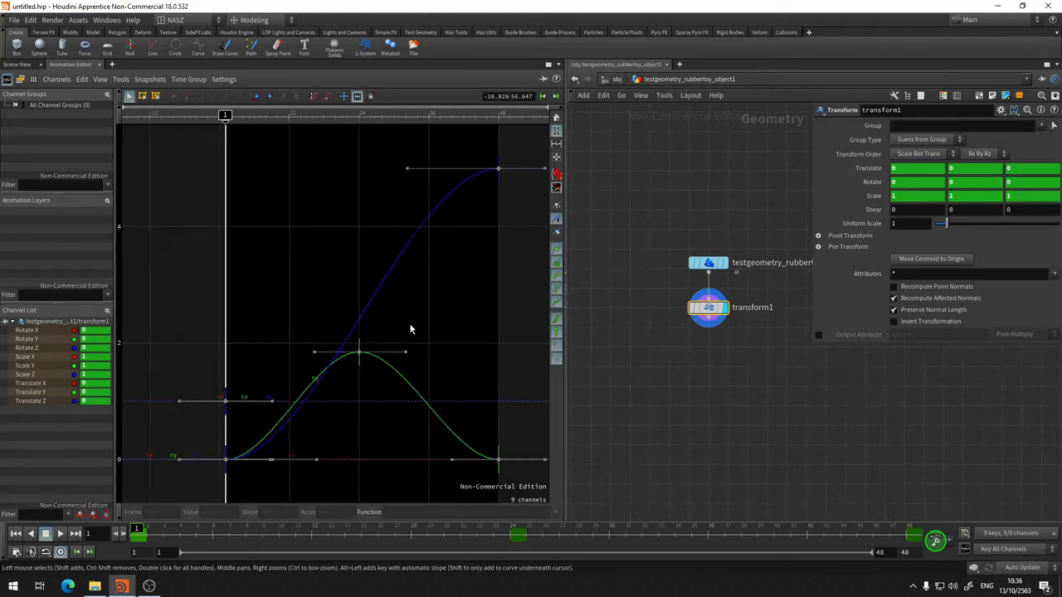
{"action": "scroll", "coordinate": [410, 329], "scroll_direction": "down", "scroll_amount": 2}
{"action": "scroll", "coordinate": [410, 330], "scroll_direction": "up", "scroll_amount": 3}
{"action": "scroll", "coordinate": [410, 329], "scroll_direction": "up", "scroll_amount": 4}
{"action": "scroll", "coordinate": [410, 329], "scroll_direction": "down", "scroll_amount": 2}
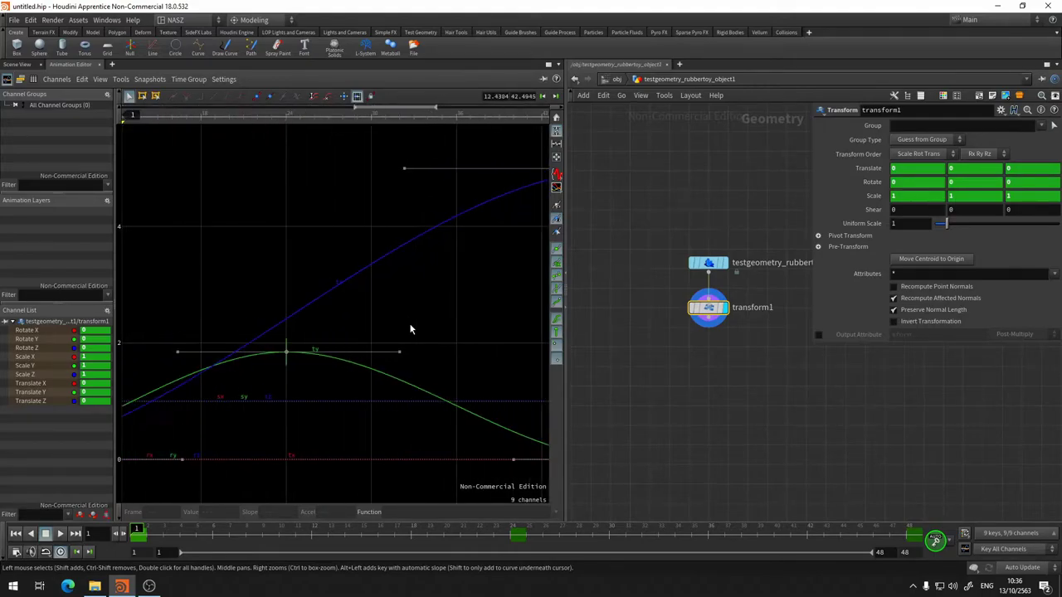
{"action": "scroll", "coordinate": [409, 329], "scroll_direction": "down", "scroll_amount": 3}
{"action": "scroll", "coordinate": [410, 329], "scroll_direction": "up", "scroll_amount": 2}
{"action": "scroll", "coordinate": [410, 329], "scroll_direction": "down", "scroll_amount": 1}
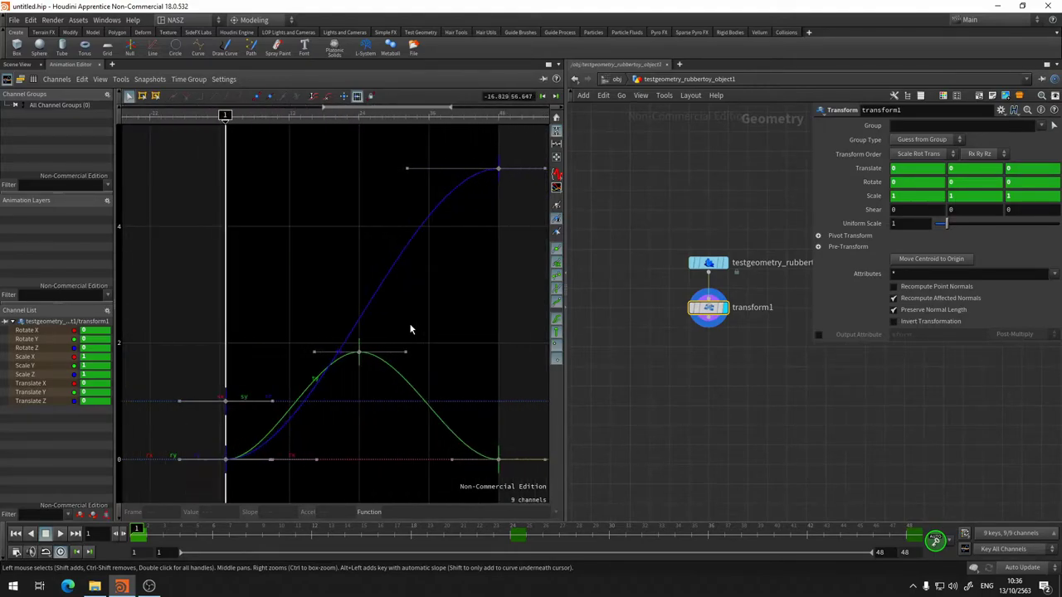
{"action": "scroll", "coordinate": [410, 330], "scroll_direction": "up", "scroll_amount": 3}
{"action": "scroll", "coordinate": [410, 330], "scroll_direction": "down", "scroll_amount": 3}
{"action": "scroll", "coordinate": [410, 330], "scroll_direction": "up", "scroll_amount": 1}
{"action": "scroll", "coordinate": [410, 330], "scroll_direction": "up", "scroll_amount": 3}
{"action": "scroll", "coordinate": [410, 329], "scroll_direction": "up", "scroll_amount": 1}
{"action": "scroll", "coordinate": [410, 330], "scroll_direction": "up", "scroll_amount": 3}
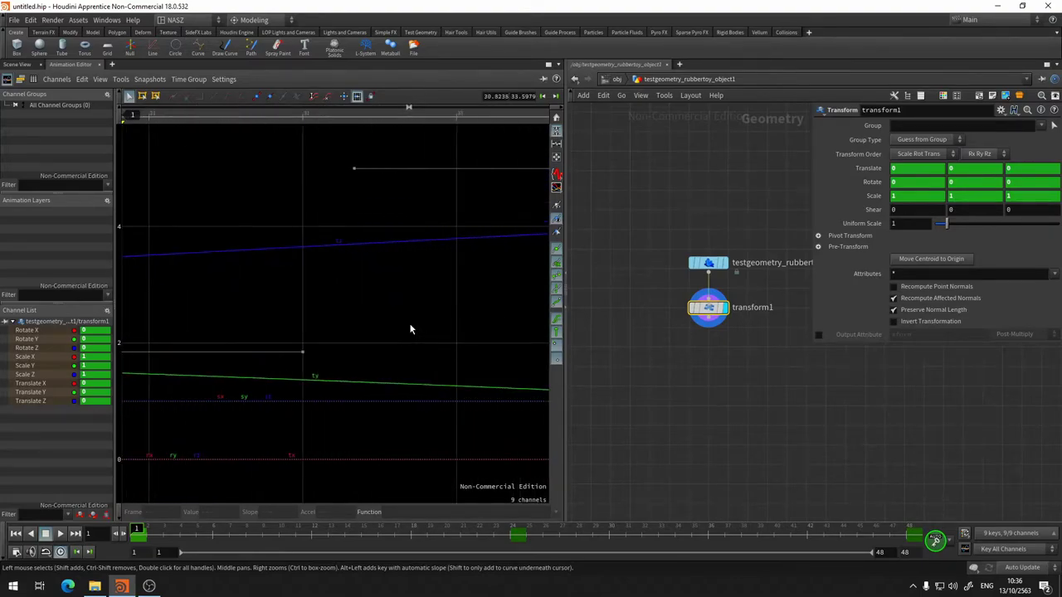
{"action": "scroll", "coordinate": [410, 330], "scroll_direction": "down", "scroll_amount": 1}
{"action": "scroll", "coordinate": [410, 330], "scroll_direction": "down", "scroll_amount": 3}
{"action": "scroll", "coordinate": [410, 329], "scroll_direction": "down", "scroll_amount": 1}
{"action": "scroll", "coordinate": [410, 329], "scroll_direction": "down", "scroll_amount": 1}
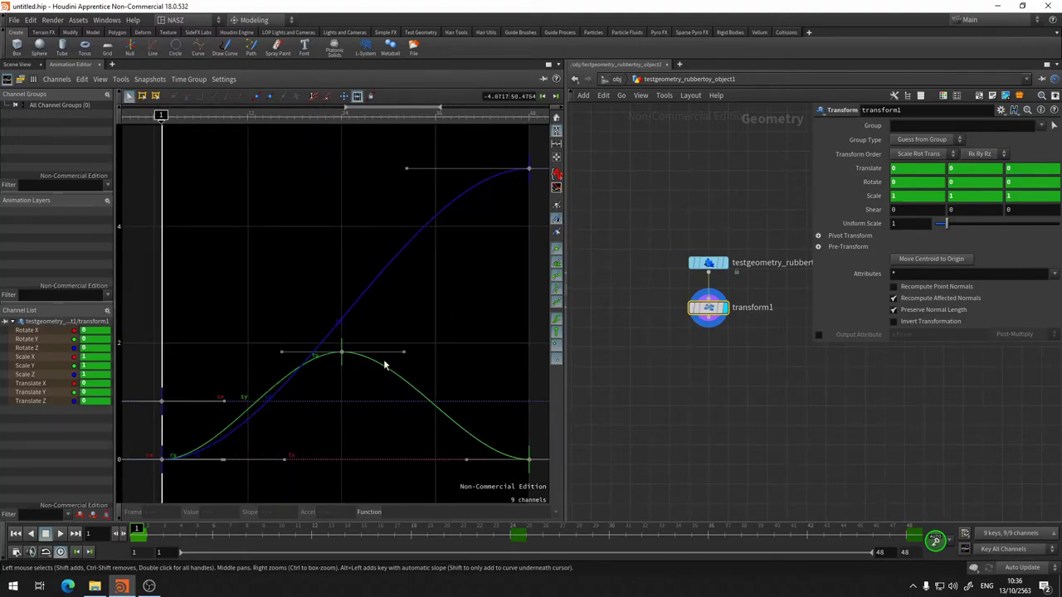
{"action": "scroll", "coordinate": [384, 365], "scroll_direction": "up", "scroll_amount": 1, "text": "ctrl"}
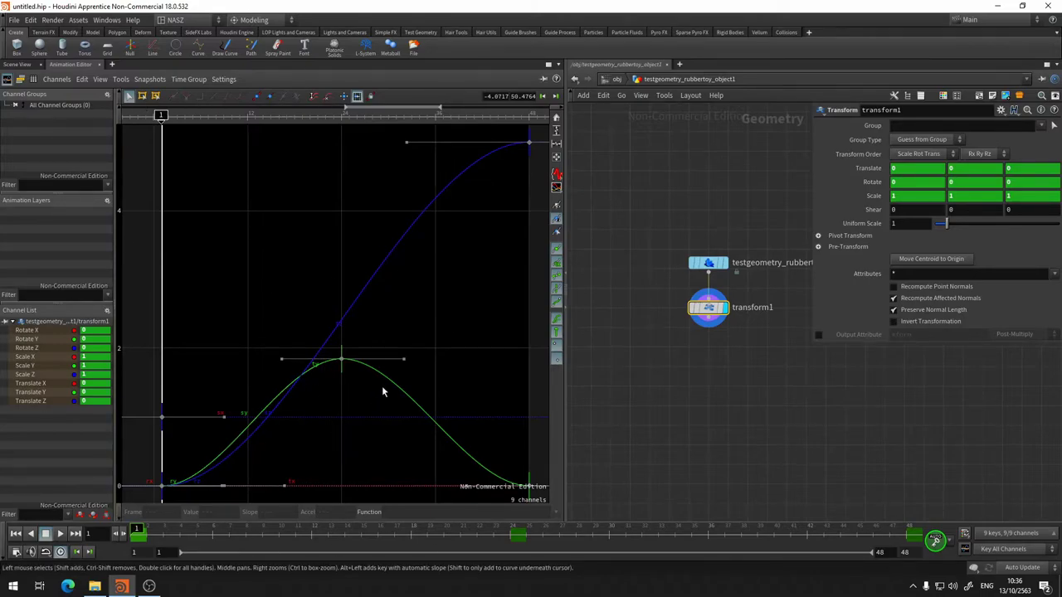
{"action": "mouse_move", "coordinate": [382, 386]}
{"action": "middle_mouse_down"}
{"action": "mouse_move", "coordinate": [424, 374]}
{"action": "mouse_move", "coordinate": [390, 362]}
{"action": "middle_mouse_up"}
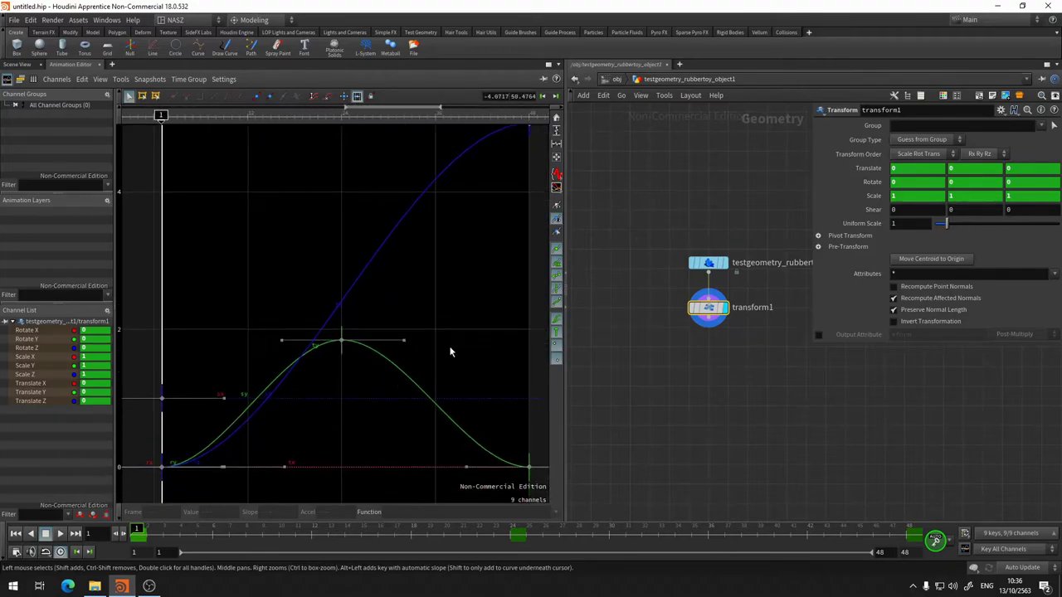
{"action": "scroll", "coordinate": [450, 351], "scroll_direction": "down", "scroll_amount": 2}
{"action": "scroll", "coordinate": [450, 352], "scroll_direction": "up", "scroll_amount": 2}
{"action": "scroll", "coordinate": [450, 352], "scroll_direction": "up", "scroll_amount": 2}
{"action": "scroll", "coordinate": [451, 351], "scroll_direction": "down", "scroll_amount": 1}
{"action": "scroll", "coordinate": [450, 351], "scroll_direction": "down", "scroll_amount": 2}
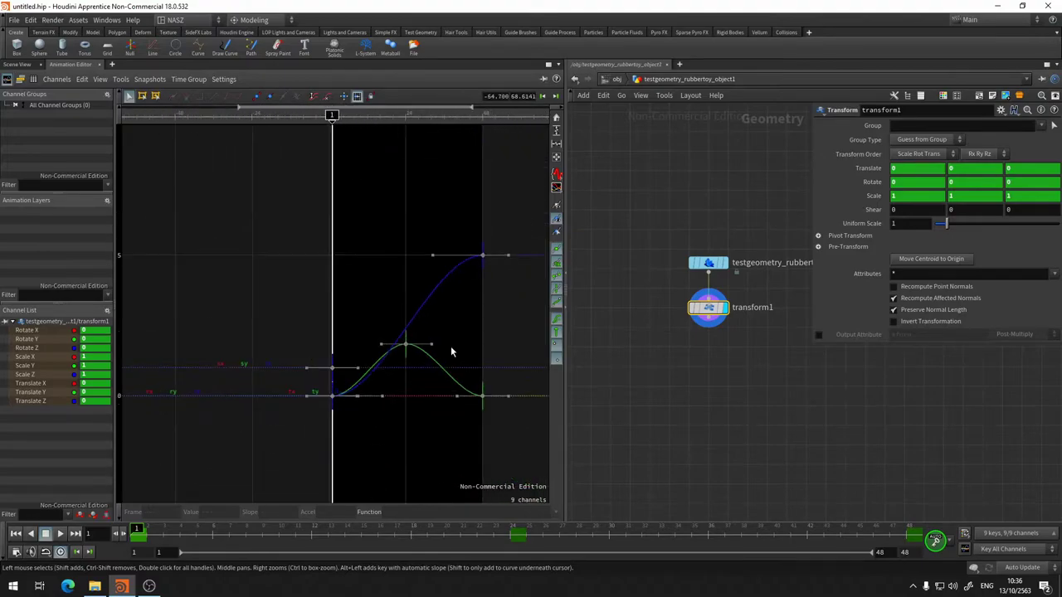
{"action": "scroll", "coordinate": [450, 351], "scroll_direction": "up", "scroll_amount": 2}
{"action": "scroll", "coordinate": [451, 352], "scroll_direction": "down", "scroll_amount": 1}
{"action": "scroll", "coordinate": [451, 352], "scroll_direction": "up", "scroll_amount": 1}
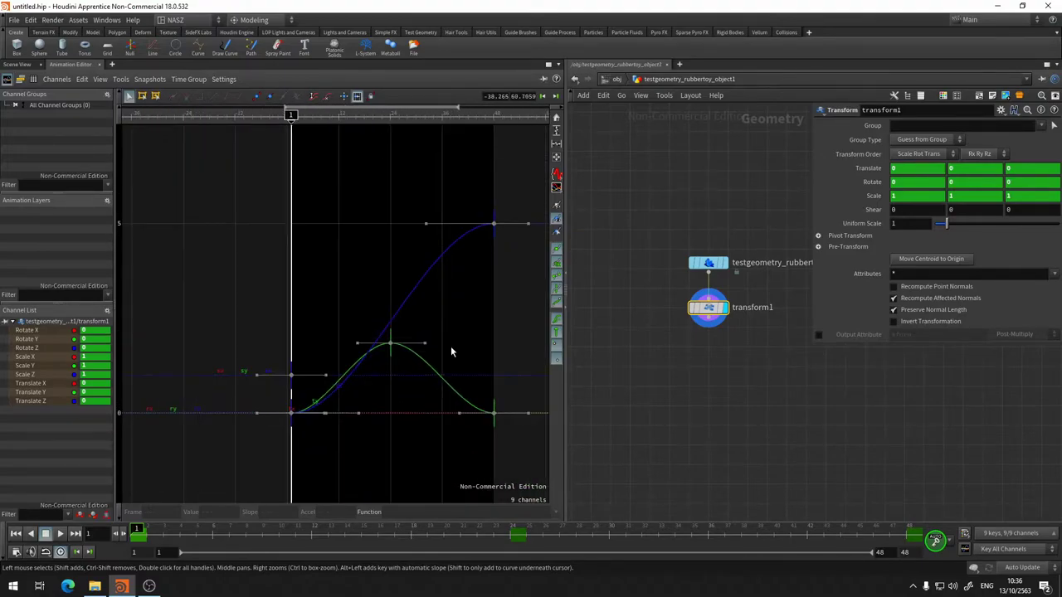
{"action": "left_click", "coordinate": [463, 339], "text": "alt"}
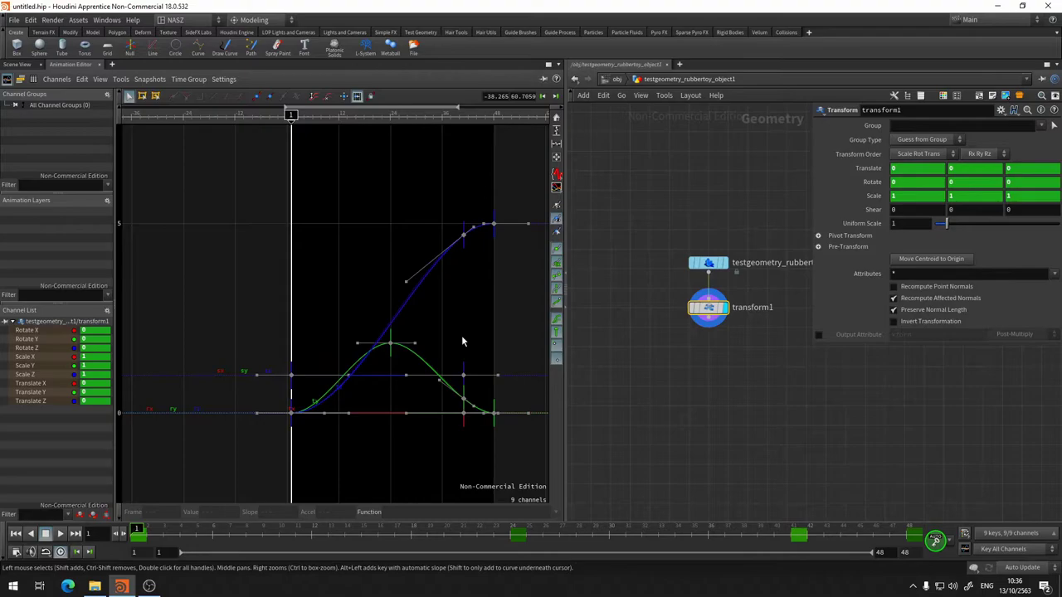
{"action": "key", "text": "ctrl+z"}
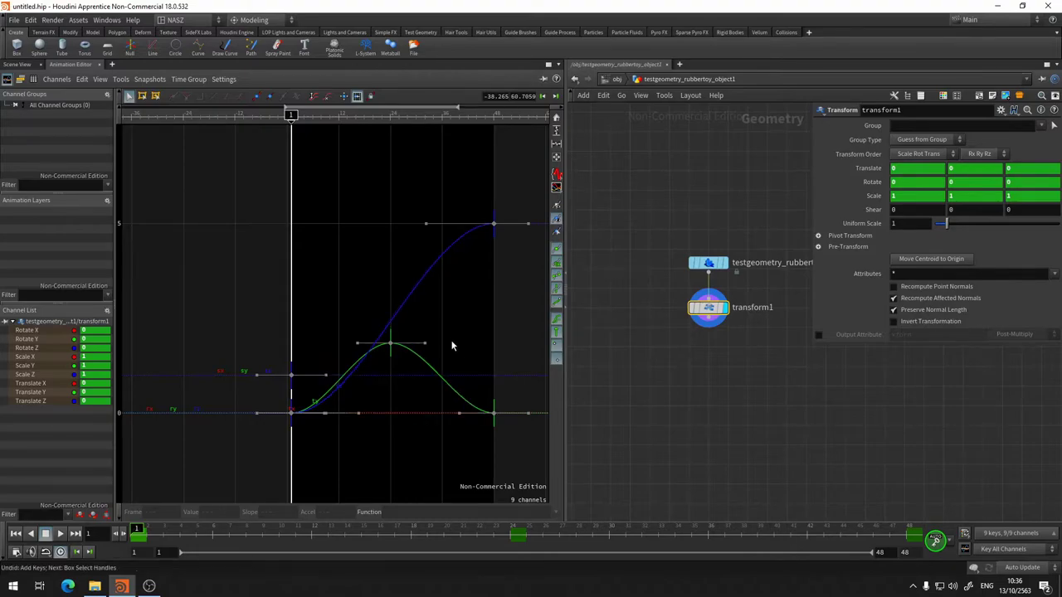
{"action": "mouse_move", "coordinate": [450, 342]}
{"action": "middle_mouse_down"}
{"action": "mouse_move", "coordinate": [419, 321]}
{"action": "mouse_move", "coordinate": [344, 225]}
{"action": "mouse_move", "coordinate": [399, 312]}
{"action": "mouse_move", "coordinate": [384, 304]}
{"action": "mouse_move", "coordinate": [415, 282]}
{"action": "mouse_move", "coordinate": [476, 301]}
{"action": "mouse_move", "coordinate": [410, 294]}
{"action": "mouse_move", "coordinate": [427, 306]}
{"action": "mouse_move", "coordinate": [393, 275]}
{"action": "middle_mouse_up"}
{"action": "right_click", "coordinate": [460, 315]}
{"action": "left_click", "coordinate": [434, 303]}
{"action": "scroll", "coordinate": [419, 321], "scroll_direction": "up", "scroll_amount": 2}
{"action": "scroll", "coordinate": [419, 321], "scroll_direction": "down", "scroll_amount": 1}
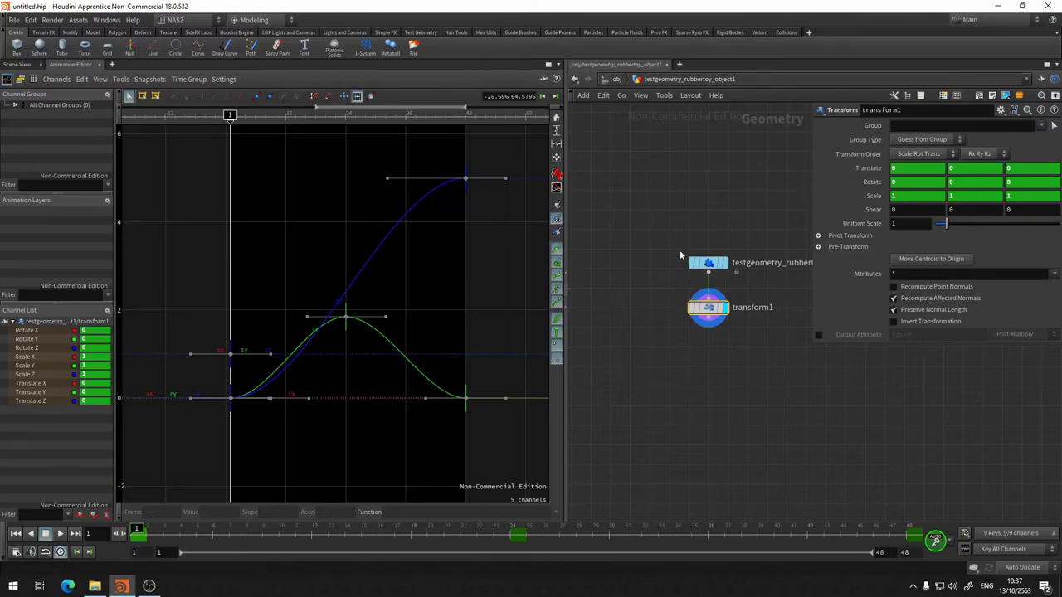
{"action": "left_click", "coordinate": [510, 544]}
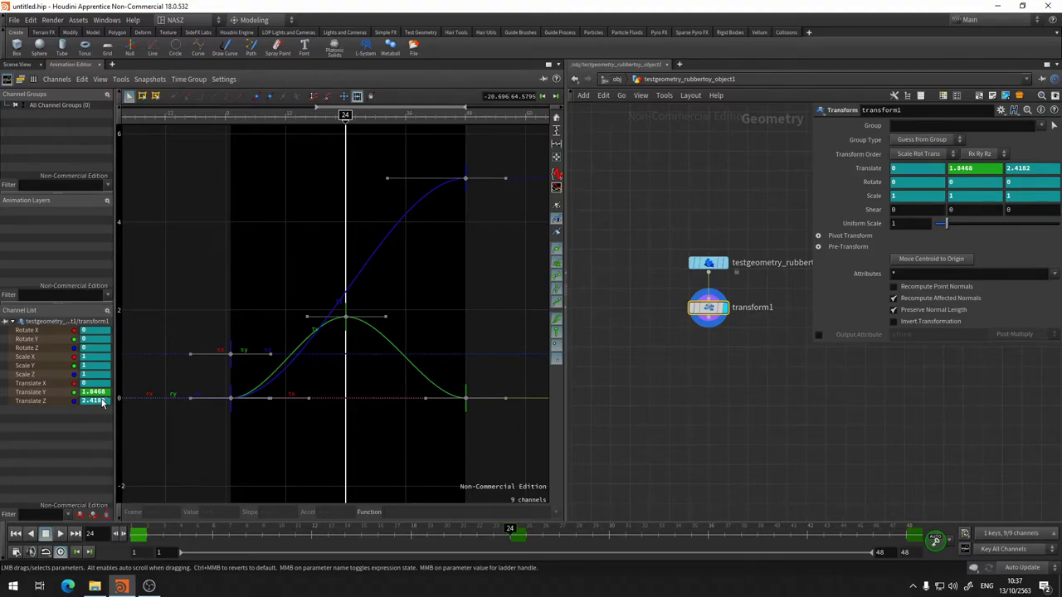
{"action": "key", "text": "Up"}
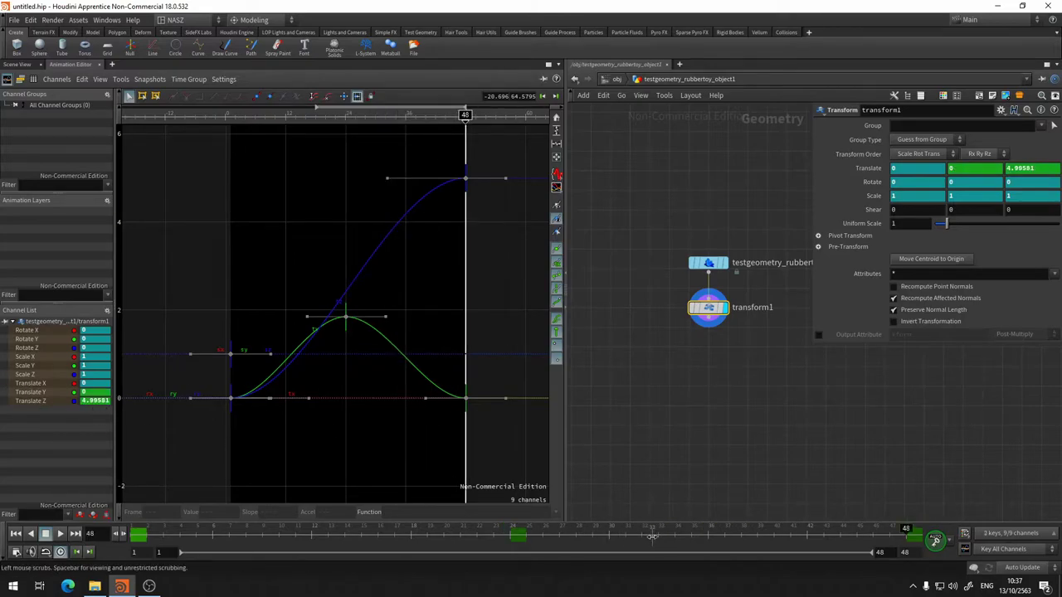
{"action": "mouse_move", "coordinate": [300, 531]}
{"action": "left_mouse_down"}
{"action": "mouse_move", "coordinate": [76, 568]}
{"action": "mouse_move", "coordinate": [843, 541]}
{"action": "left_mouse_up"}
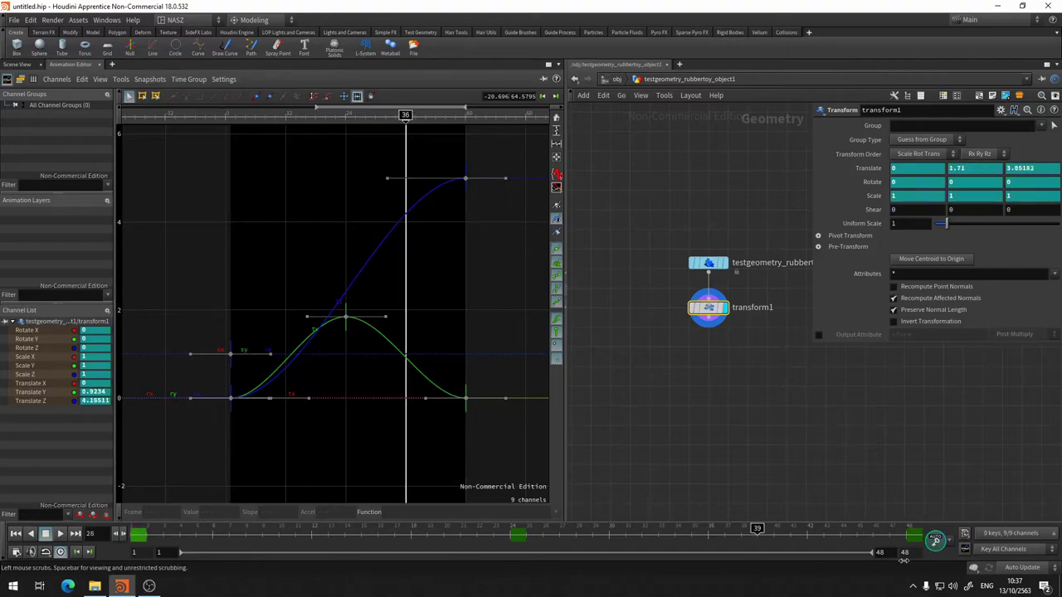
{"action": "key", "text": "Down"}
{"action": "key", "text": "Down"}
{"action": "key", "text": "Up"}
{"action": "key", "text": "Up"}
{"action": "key", "text": "Down"}
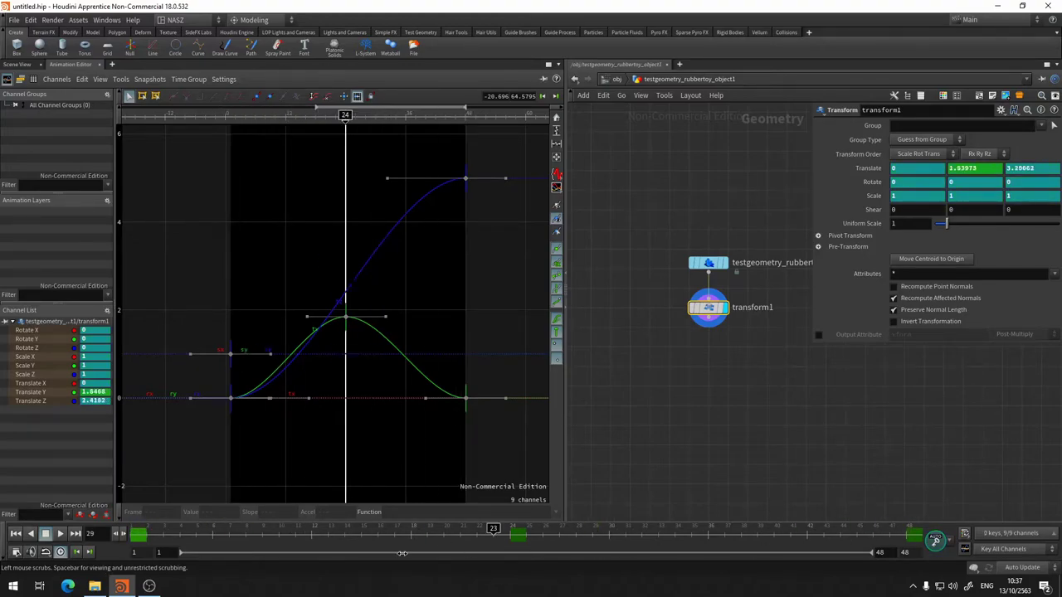
{"action": "key", "text": "Down"}
{"action": "key", "text": "Up"}
{"action": "key", "text": "Down"}
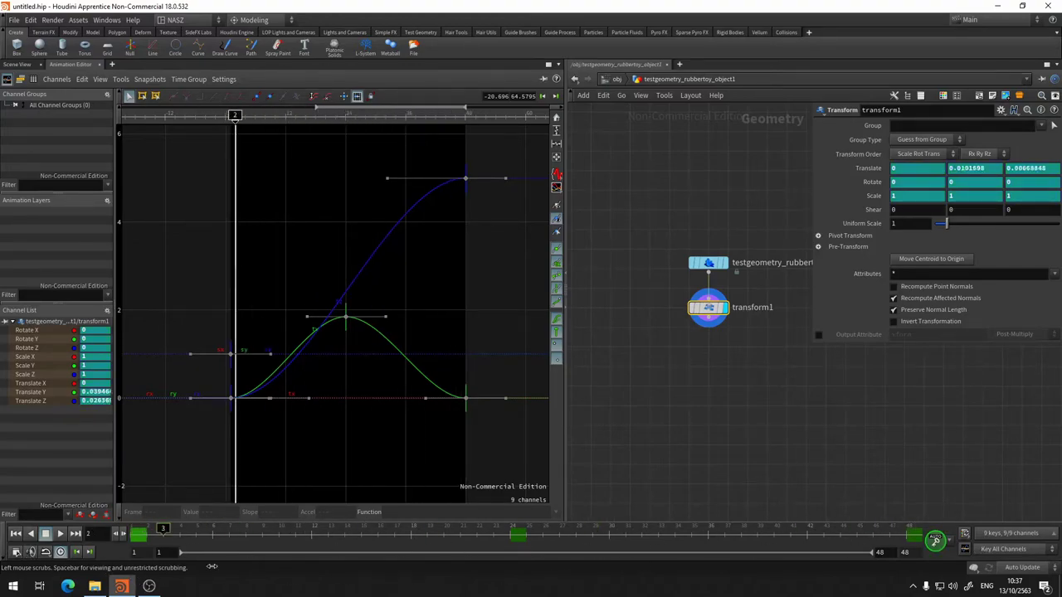
{"action": "key", "text": "Up"}
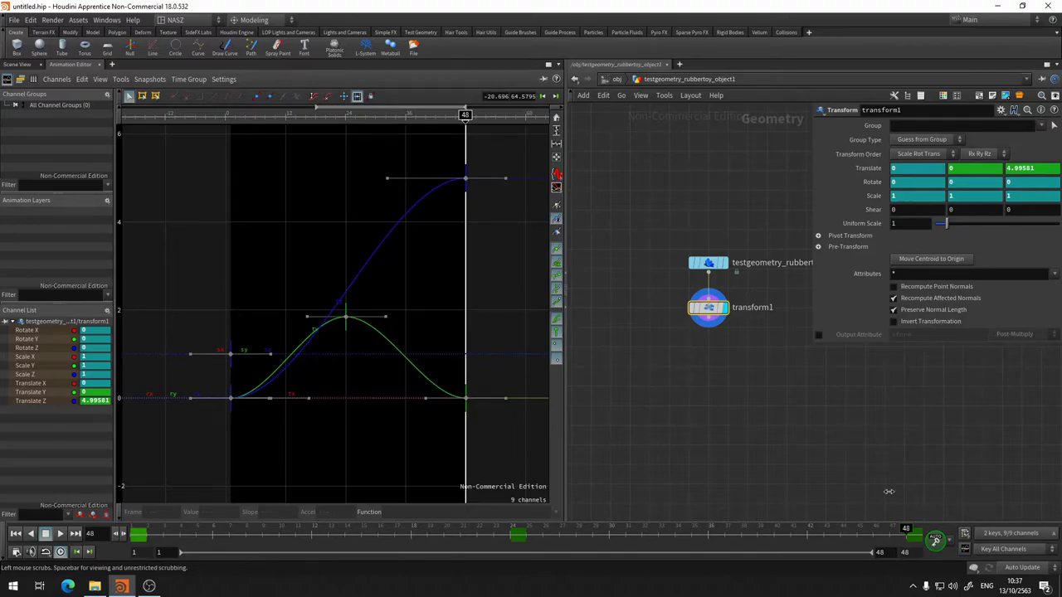
{"action": "key", "text": "Down"}
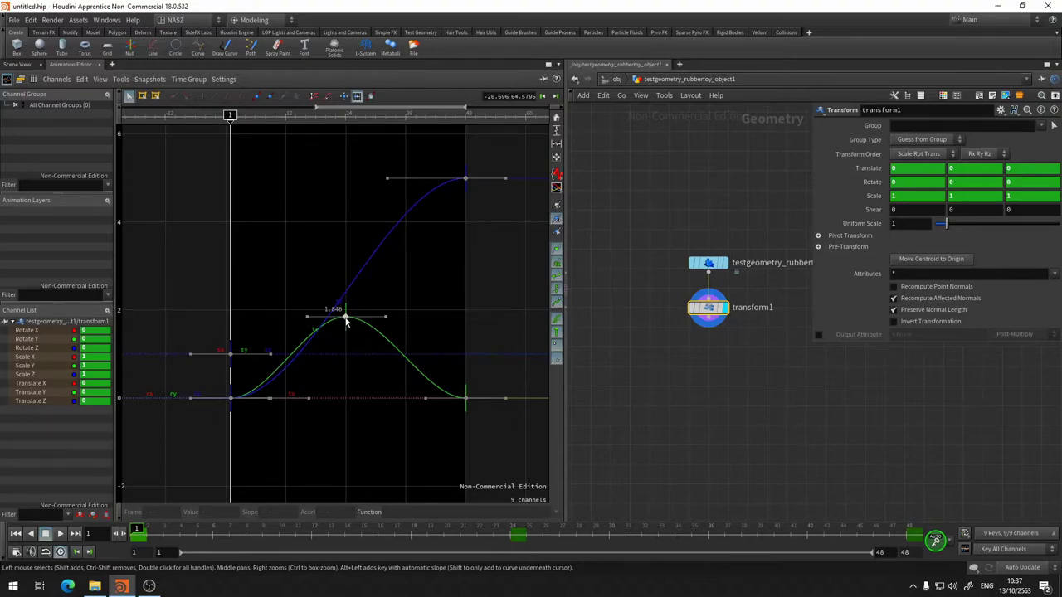
Step: Trial-raise the Translate Y peak key, undo it back to 1.846, and go to frame 24
{"action": "mouse_move", "coordinate": [343, 318]}
{"action": "left_mouse_down"}
{"action": "mouse_move", "coordinate": [349, 365]}
{"action": "mouse_move", "coordinate": [352, 233]}
{"action": "left_mouse_up"}
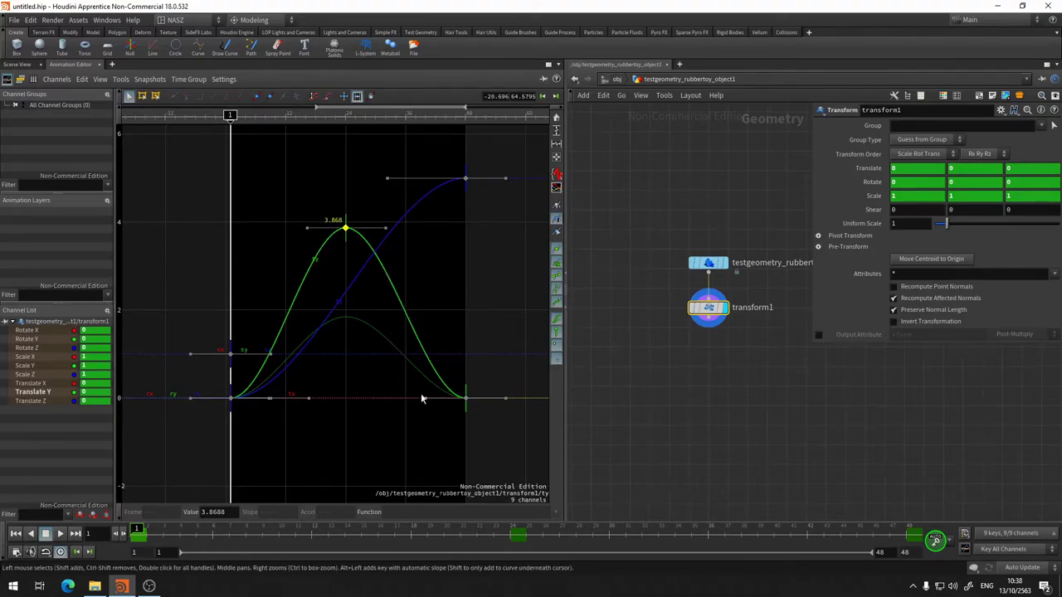
{"action": "key", "text": "ctrl+z"}
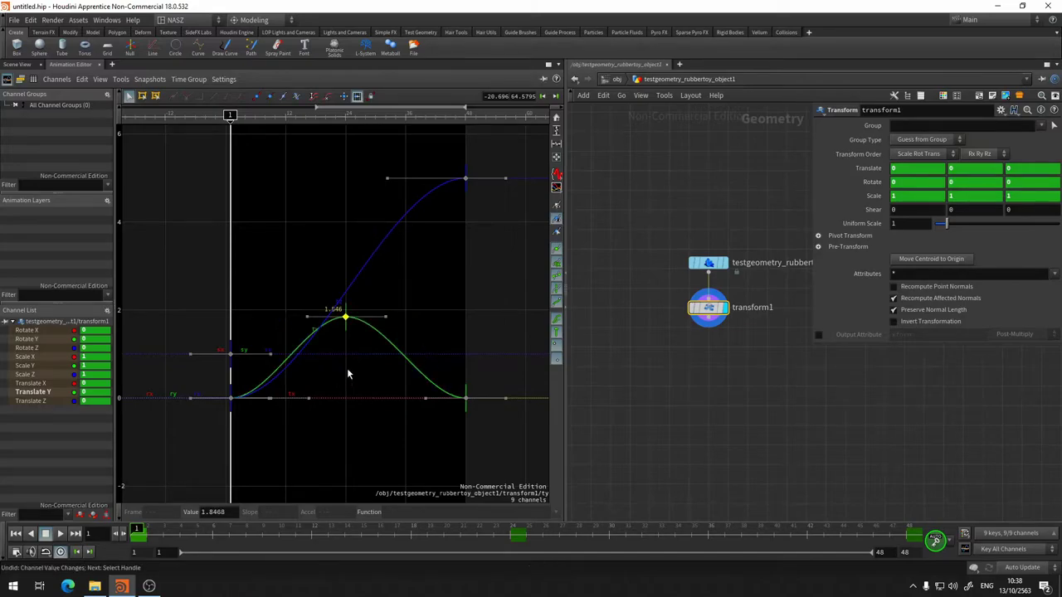
{"action": "left_click", "coordinate": [514, 542]}
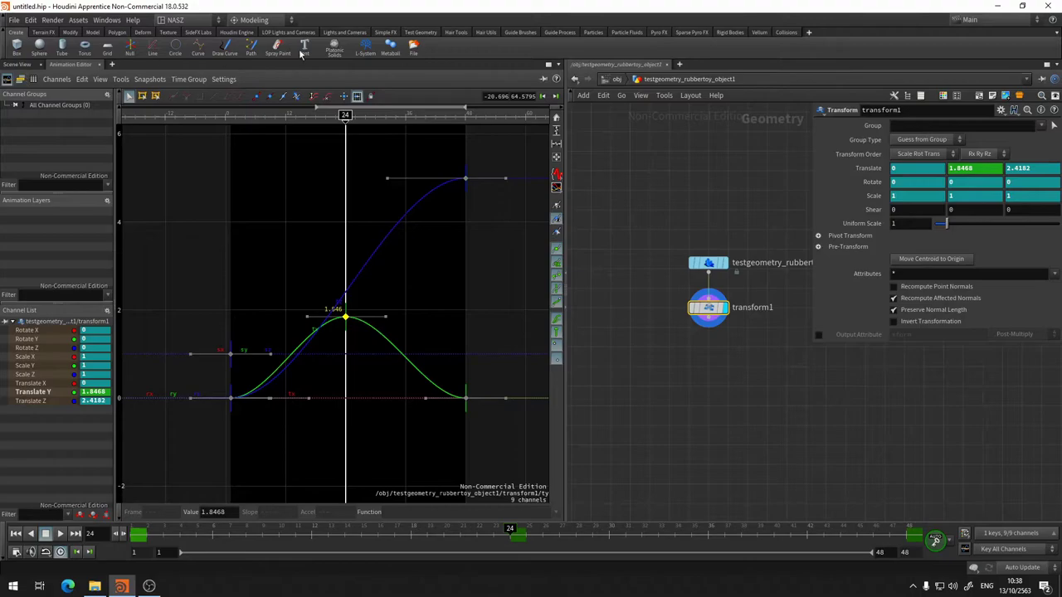
Step: Switch to the Animate desktop and set the parameter pane to the obj network
{"action": "left_click", "coordinate": [196, 21]}
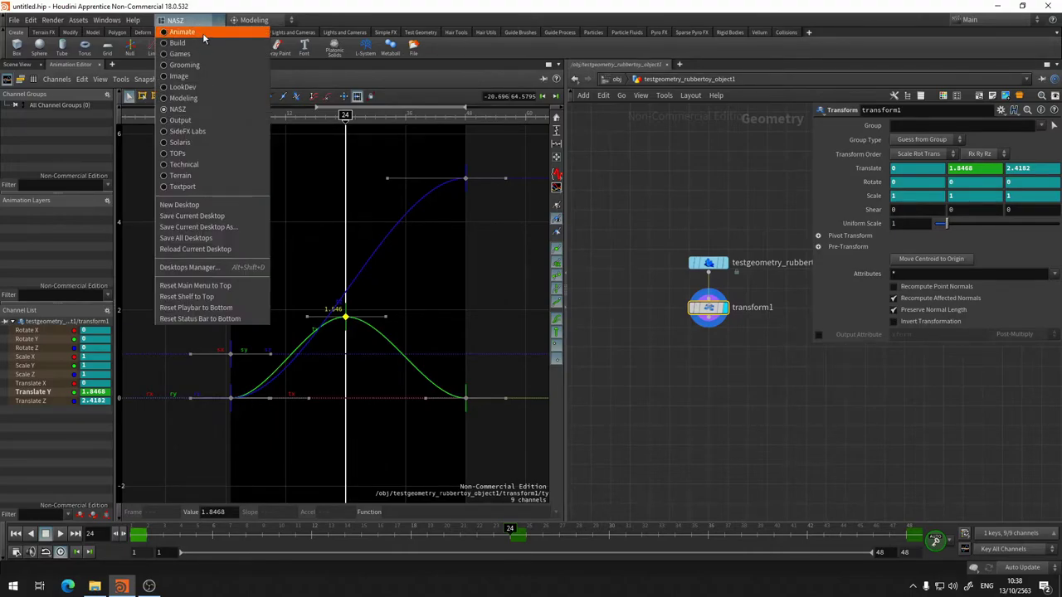
{"action": "left_click", "coordinate": [202, 32]}
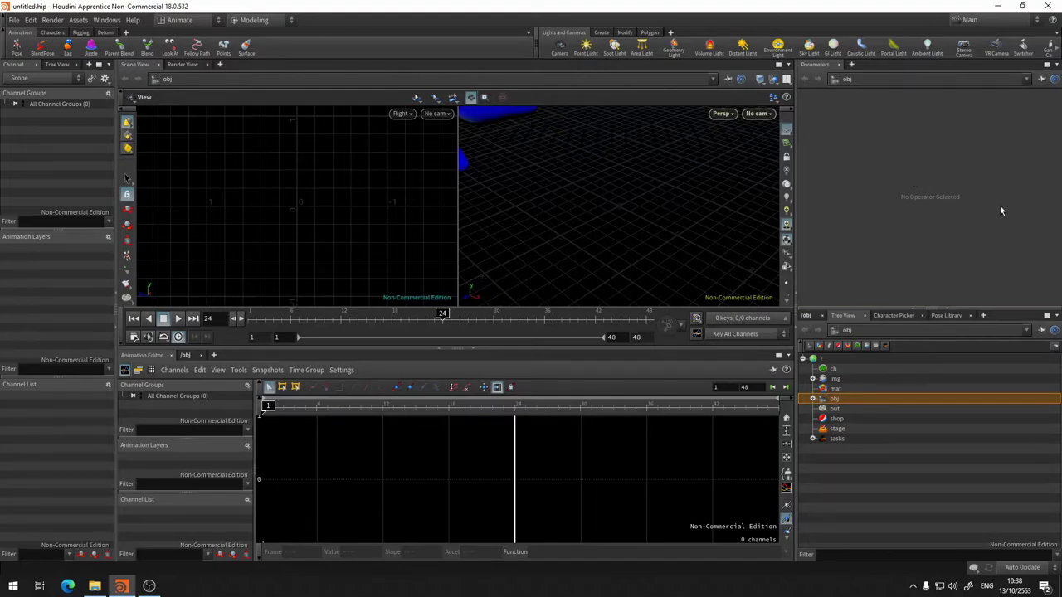
{"action": "left_click", "coordinate": [894, 79]}
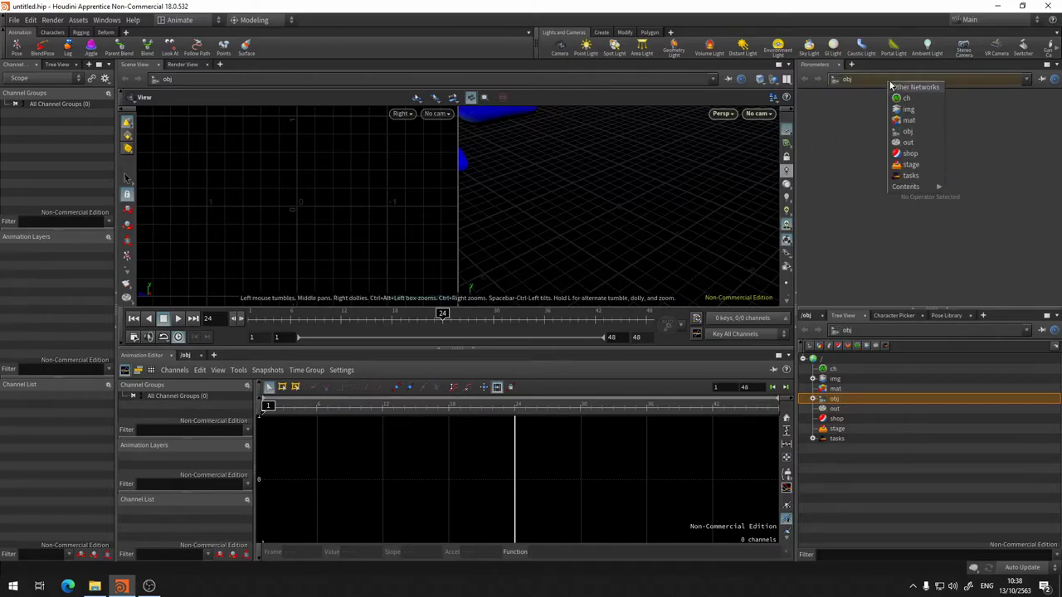
{"action": "left_click", "coordinate": [913, 135]}
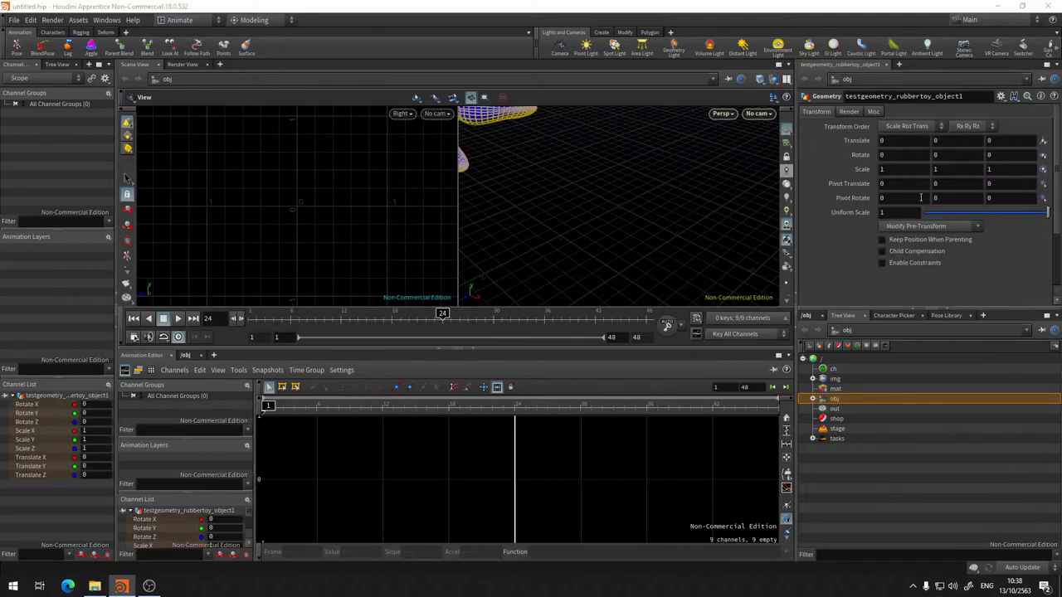
{"action": "left_click", "coordinate": [847, 81]}
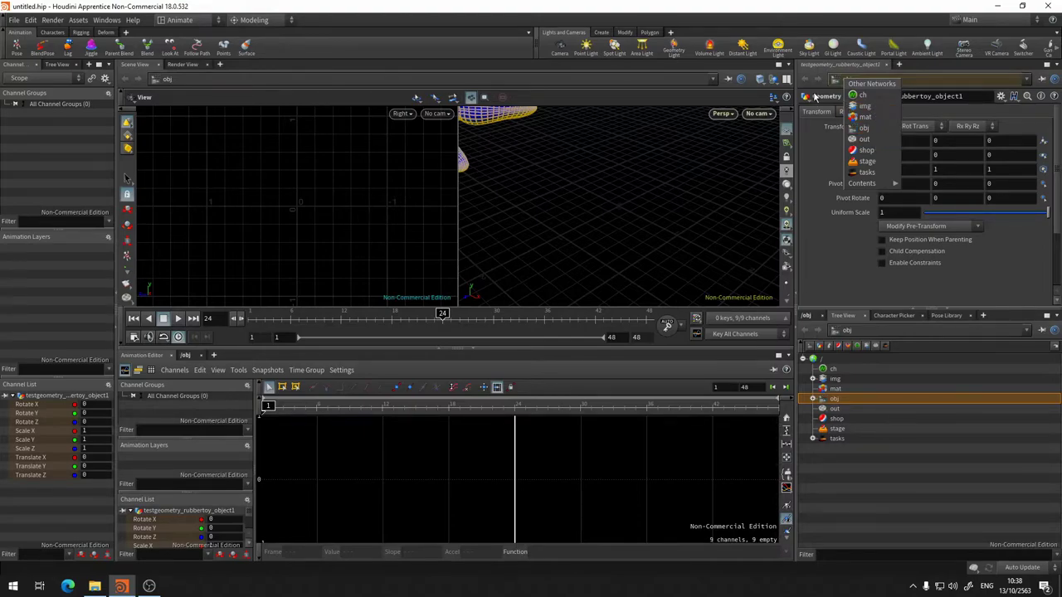
{"action": "left_click", "coordinate": [867, 127]}
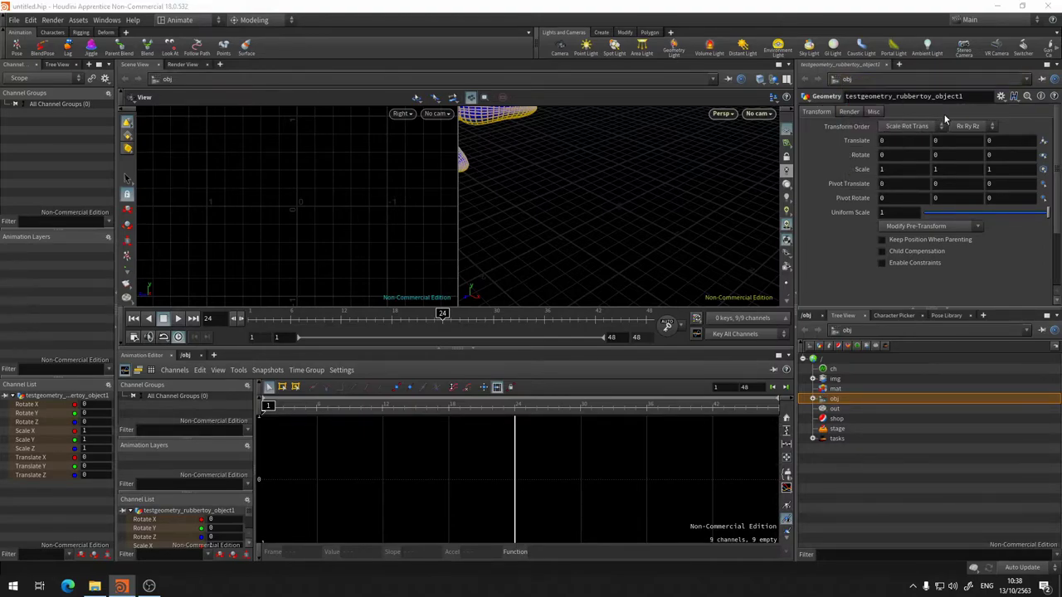
Step: Tumble and dolly the perspective view to frame the rubber toy
{"action": "scroll", "coordinate": [923, 160], "scroll_direction": "down", "scroll_amount": 2}
{"action": "scroll", "coordinate": [922, 161], "scroll_direction": "up", "scroll_amount": 2}
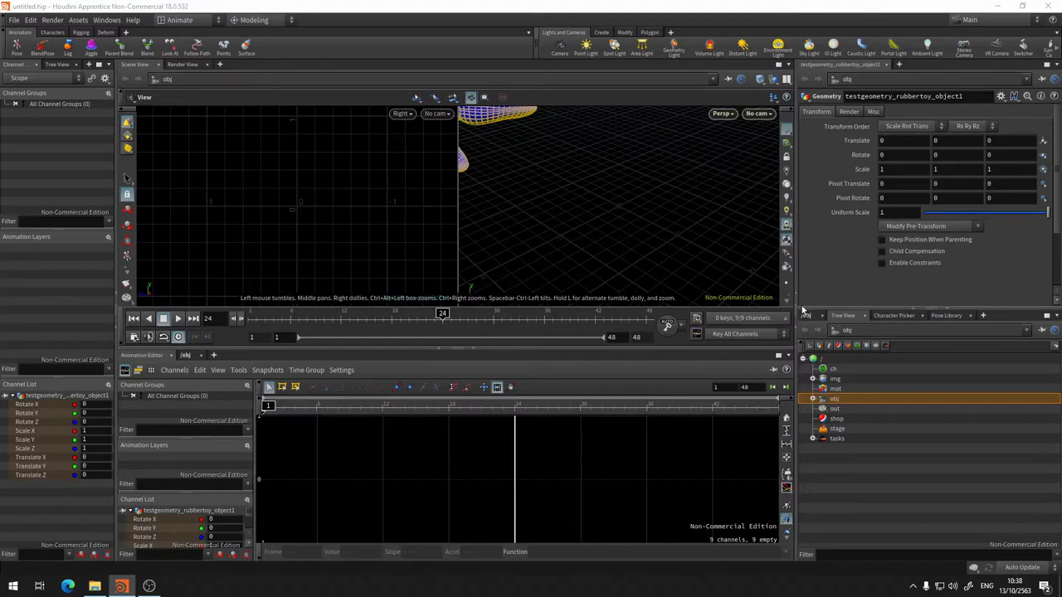
{"action": "right_click_drag", "start_coordinate": [606, 189], "coordinate": [645, 220]}
{"action": "mouse_move", "coordinate": [646, 220]}
{"action": "left_mouse_down"}
{"action": "mouse_move", "coordinate": [730, 240]}
{"action": "mouse_move", "coordinate": [629, 208]}
{"action": "mouse_move", "coordinate": [602, 229]}
{"action": "mouse_move", "coordinate": [615, 226]}
{"action": "left_mouse_up"}
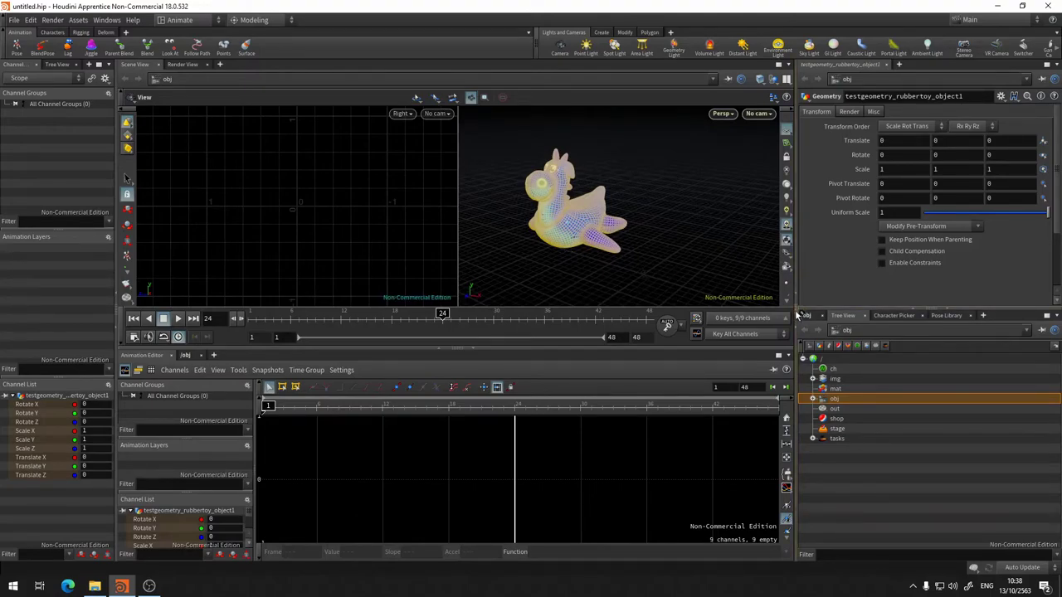
{"action": "left_click", "coordinate": [901, 65]}
{"action": "mouse_move", "coordinate": [928, 86]}
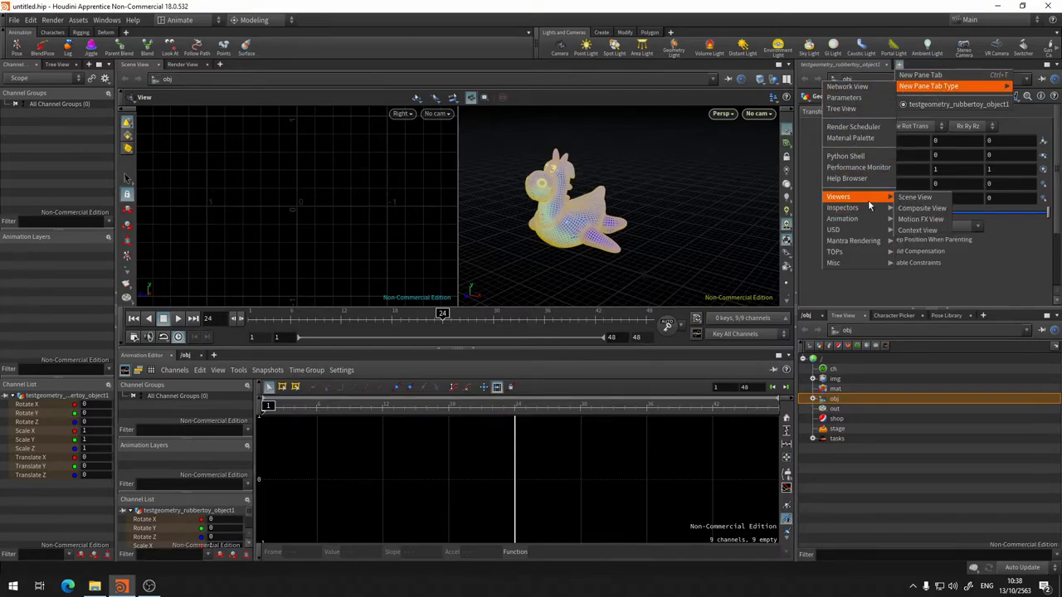
Step: Show transform1's parameters through a new Network View, frame its Translate curves and play the hop
{"action": "left_click", "coordinate": [848, 86]}
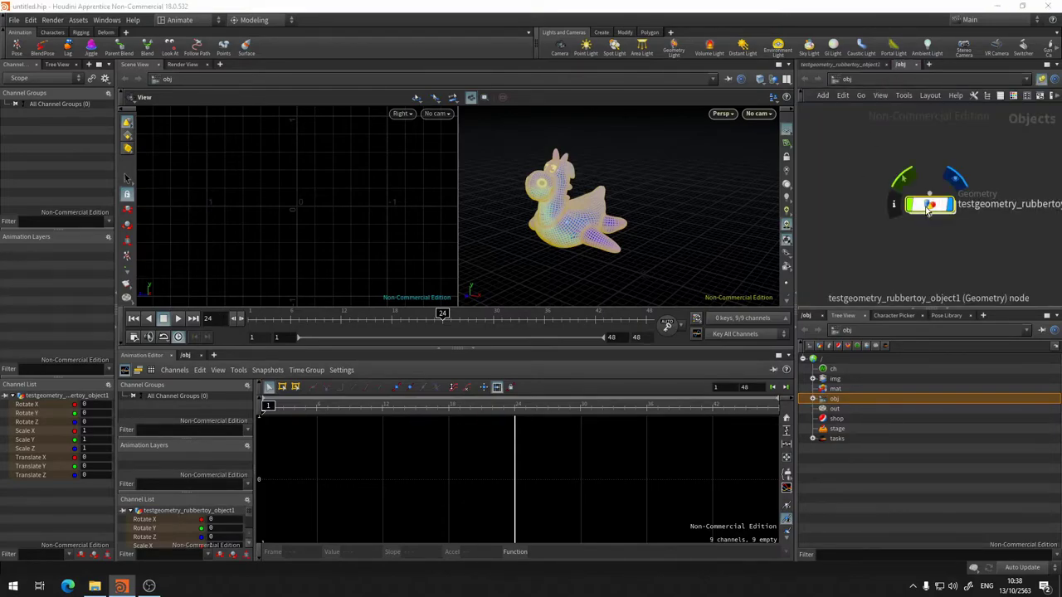
{"action": "double_click", "coordinate": [930, 205]}
{"action": "left_click", "coordinate": [816, 65]}
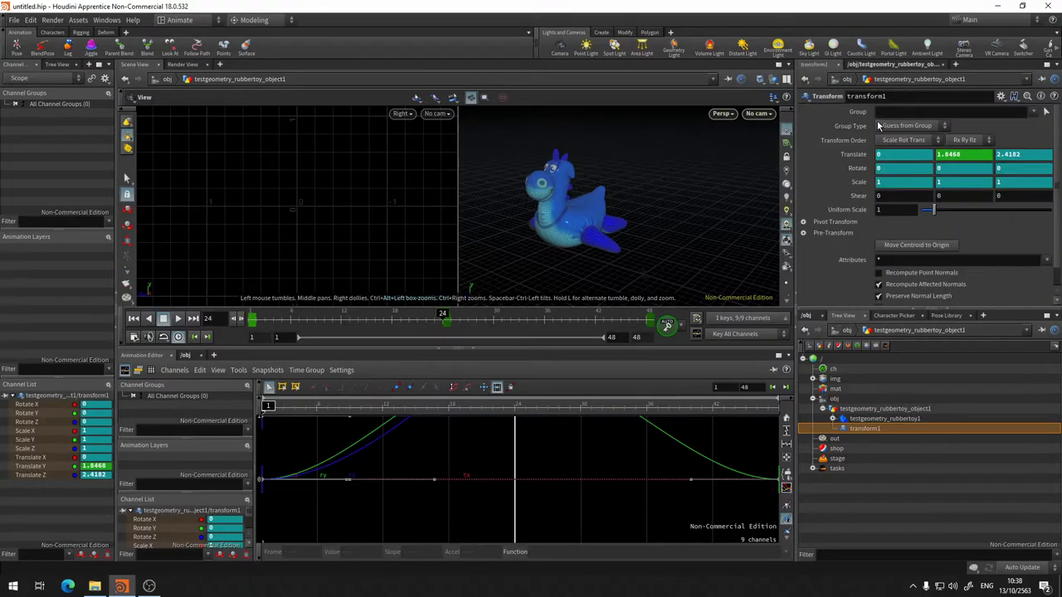
{"action": "left_click", "coordinate": [909, 65]}
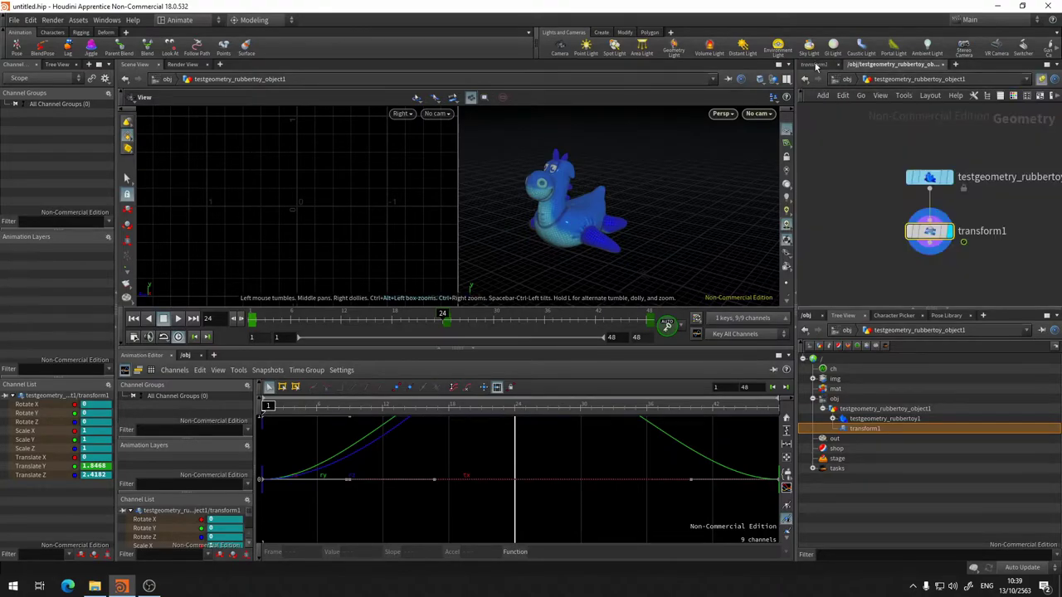
{"action": "left_click", "coordinate": [817, 67]}
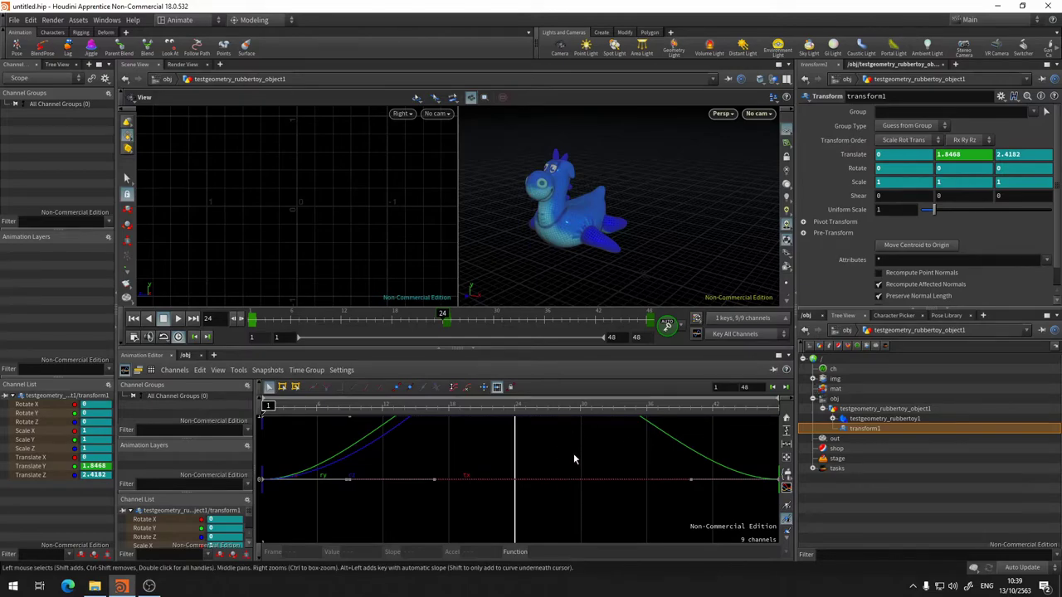
{"action": "key", "text": "h"}
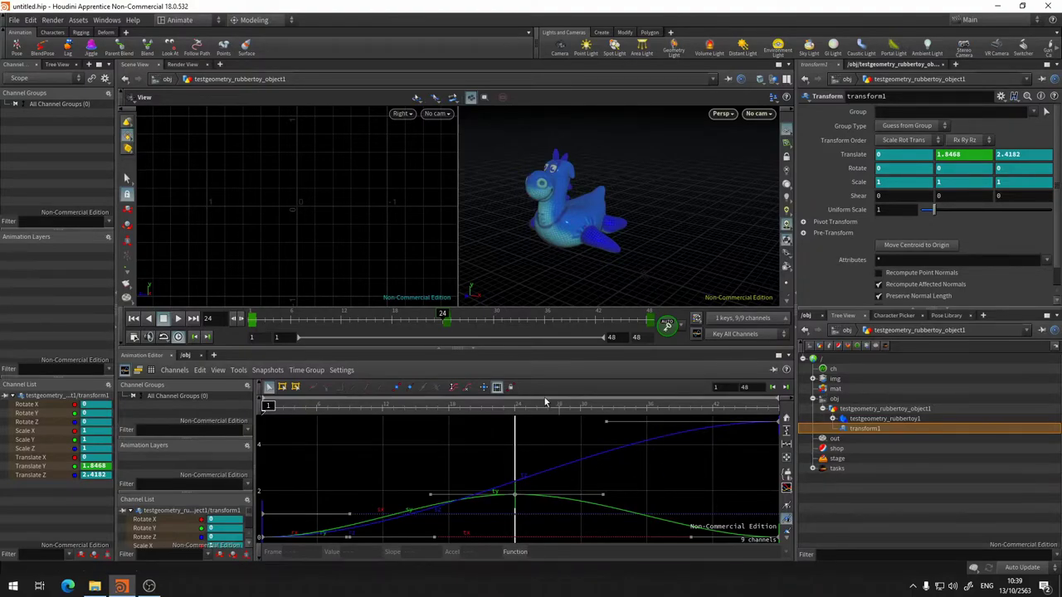
{"action": "left_click", "coordinate": [177, 317]}
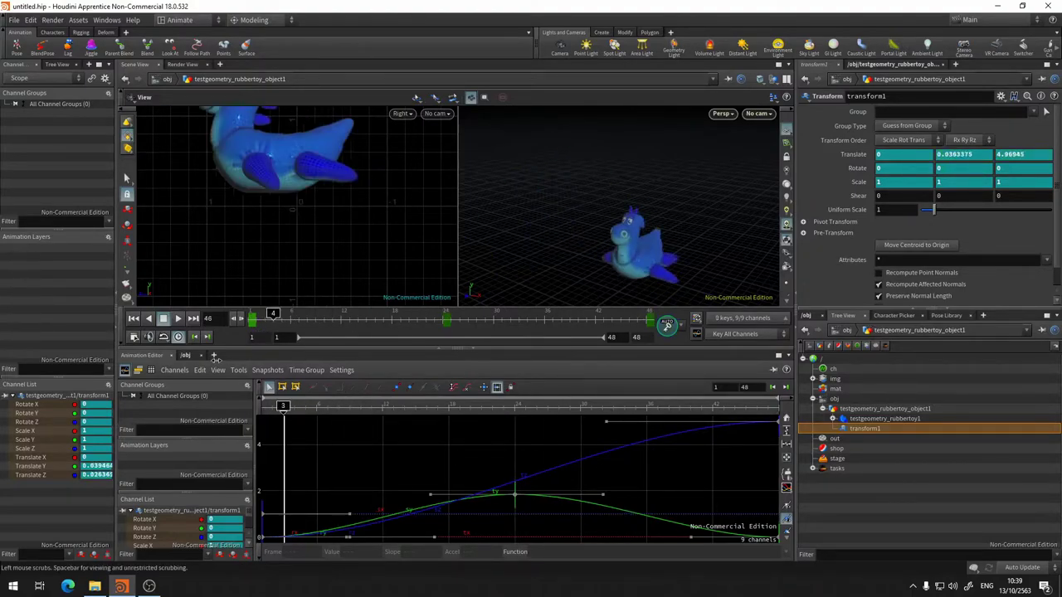
Step: Stop playback, switch to a Single View layout and orbit the Persp view around the toy
{"action": "key", "text": "ctrl+Up"}
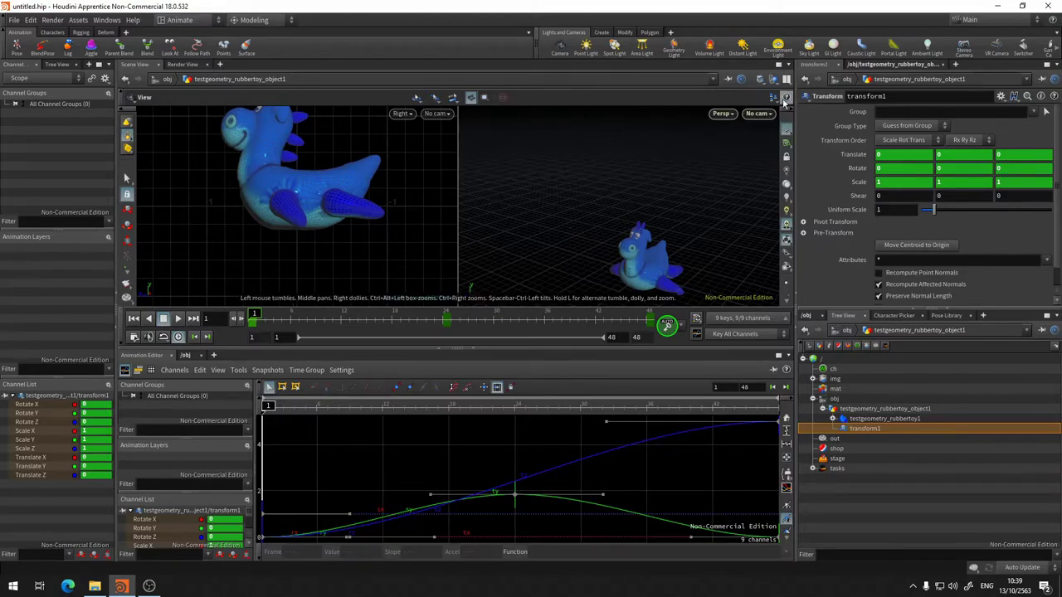
{"action": "left_click", "coordinate": [788, 79]}
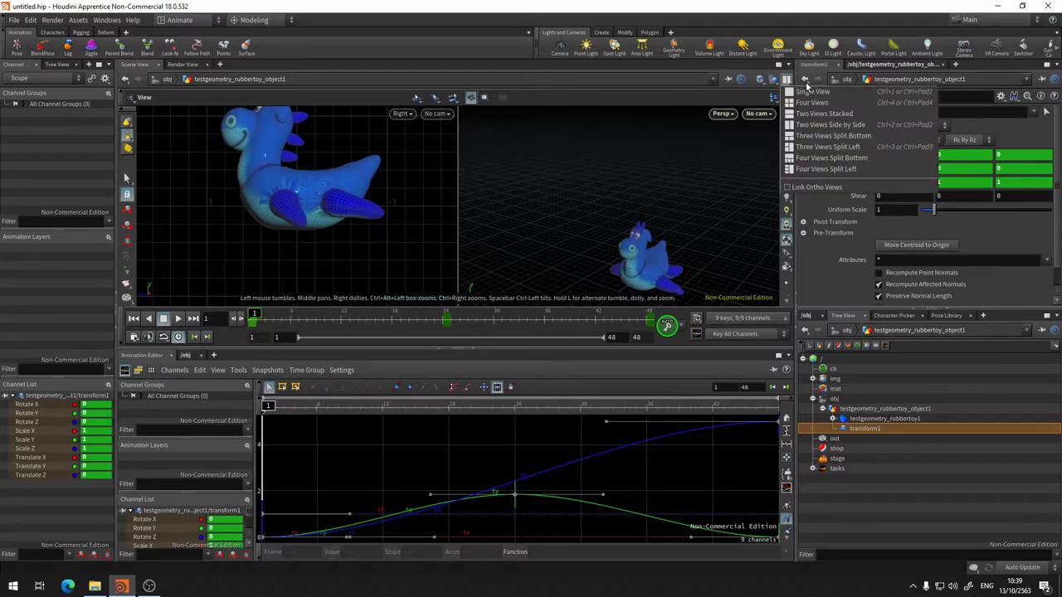
{"action": "left_click", "coordinate": [812, 91]}
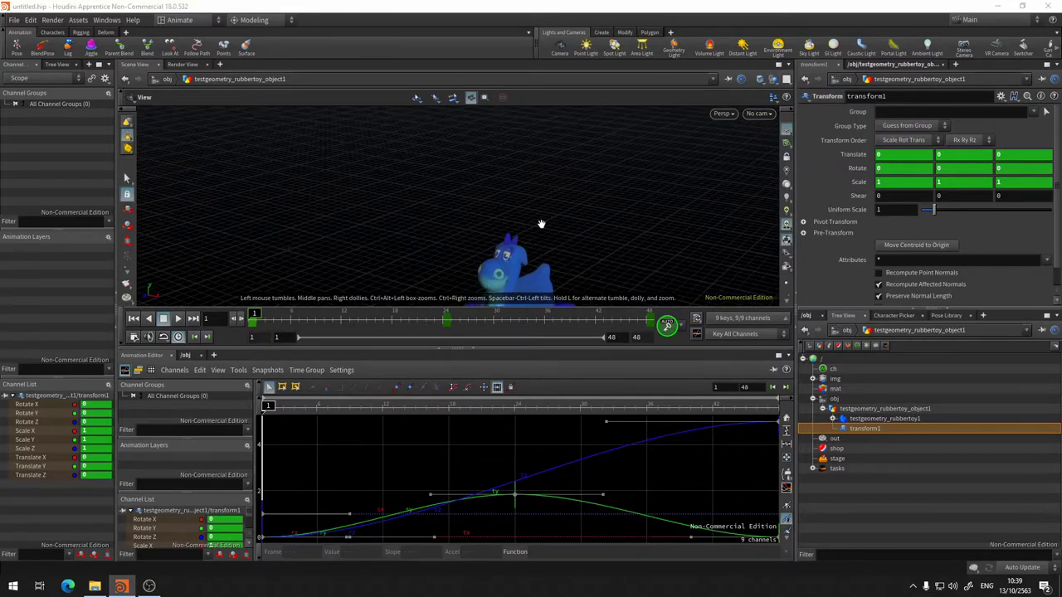
{"action": "mouse_move", "coordinate": [541, 224]}
{"action": "left_mouse_down"}
{"action": "mouse_move", "coordinate": [506, 184]}
{"action": "mouse_move", "coordinate": [496, 193]}
{"action": "left_mouse_up"}
{"action": "left_click_drag", "start_coordinate": [523, 259], "coordinate": [484, 277]}
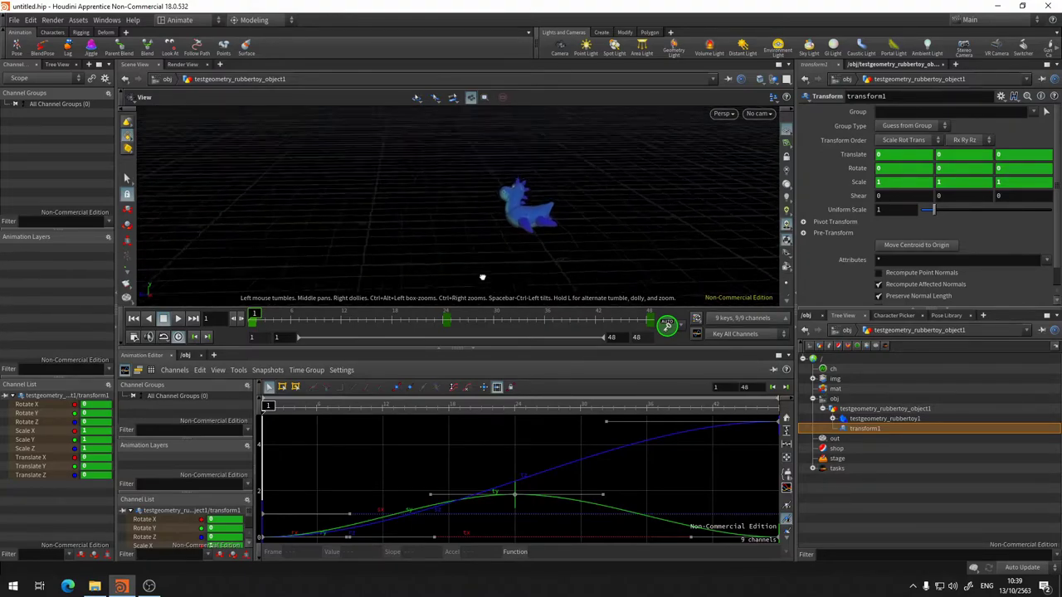
{"action": "mouse_move", "coordinate": [278, 319]}
{"action": "left_mouse_down"}
{"action": "mouse_move", "coordinate": [539, 320]}
{"action": "mouse_move", "coordinate": [319, 322]}
{"action": "mouse_move", "coordinate": [510, 322]}
{"action": "mouse_move", "coordinate": [443, 324]}
{"action": "left_mouse_up"}
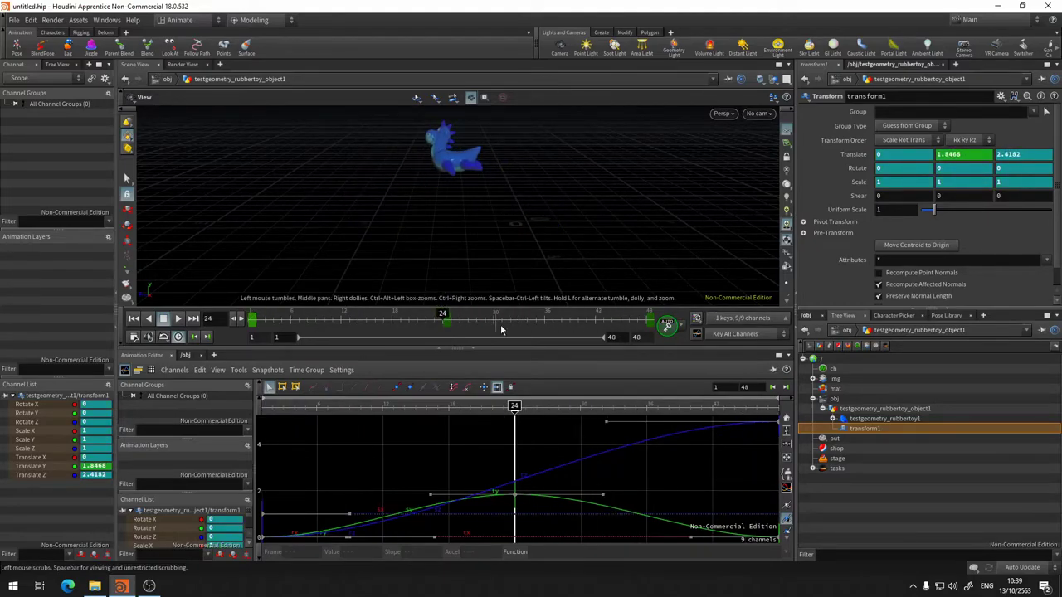
{"action": "mouse_move", "coordinate": [514, 496]}
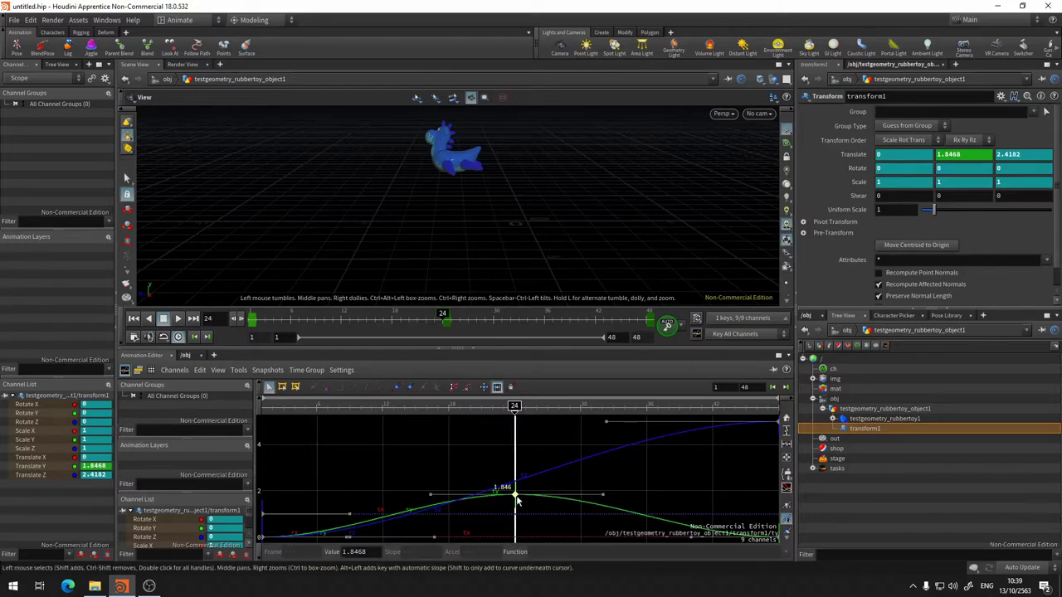
Step: Raise the frame-24 Translate Y key with a steeper slope, settle it at 2.282, and play
{"action": "mouse_move", "coordinate": [516, 502]}
{"action": "left_mouse_down"}
{"action": "mouse_move", "coordinate": [517, 442]}
{"action": "mouse_move", "coordinate": [512, 527]}
{"action": "mouse_move", "coordinate": [514, 496]}
{"action": "mouse_move", "coordinate": [521, 533]}
{"action": "mouse_move", "coordinate": [516, 472]}
{"action": "left_mouse_up"}
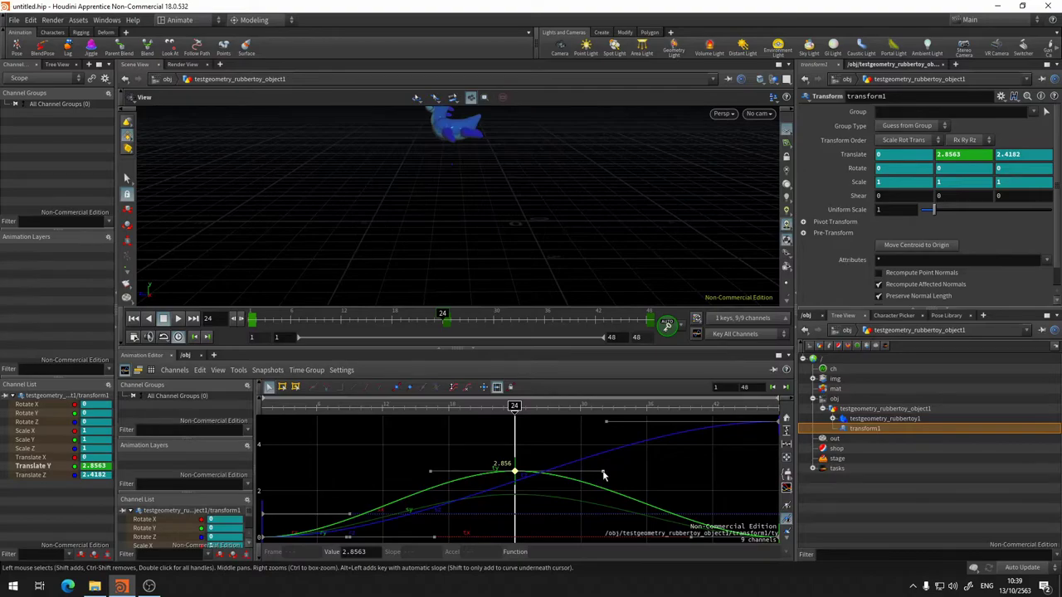
{"action": "mouse_move", "coordinate": [603, 476]}
{"action": "left_mouse_down"}
{"action": "mouse_move", "coordinate": [578, 423]}
{"action": "mouse_move", "coordinate": [600, 454]}
{"action": "mouse_move", "coordinate": [695, 440]}
{"action": "mouse_move", "coordinate": [694, 421]}
{"action": "left_mouse_up"}
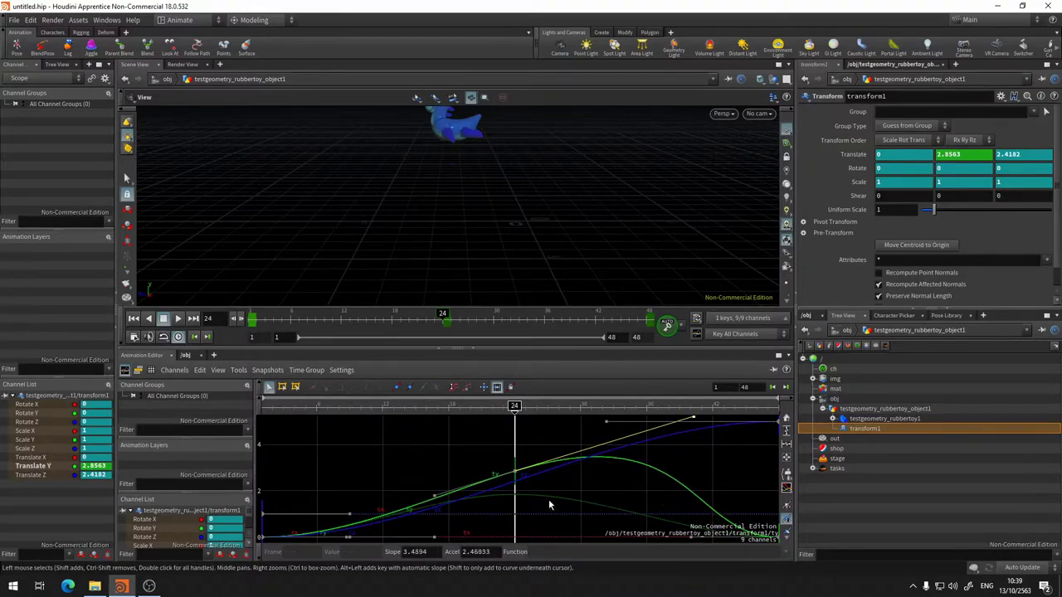
{"action": "left_click_drag", "start_coordinate": [514, 472], "coordinate": [519, 490]}
{"action": "left_click_drag", "start_coordinate": [408, 323], "coordinate": [253, 324]}
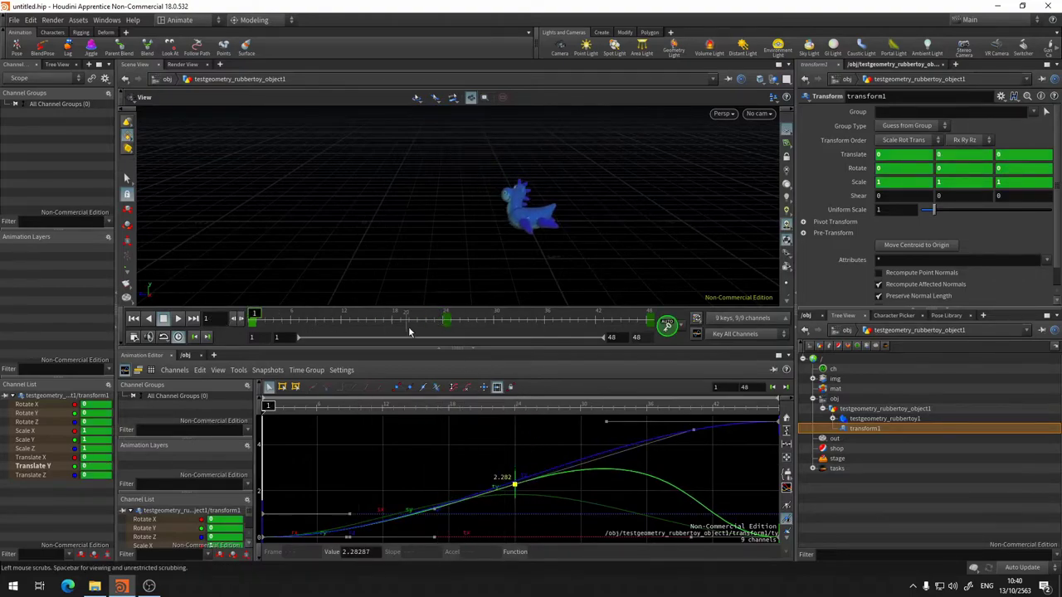
{"action": "key", "text": "Up"}
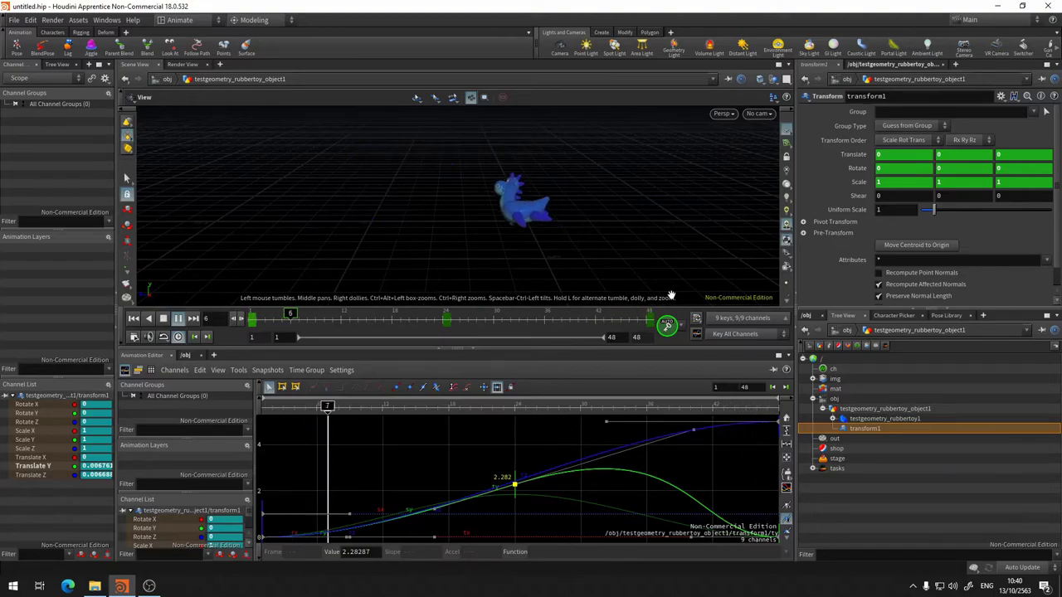
Step: Stop playback and slide the Translate Y peak key from frame 24 toward frame 30
{"action": "key", "text": "Up"}
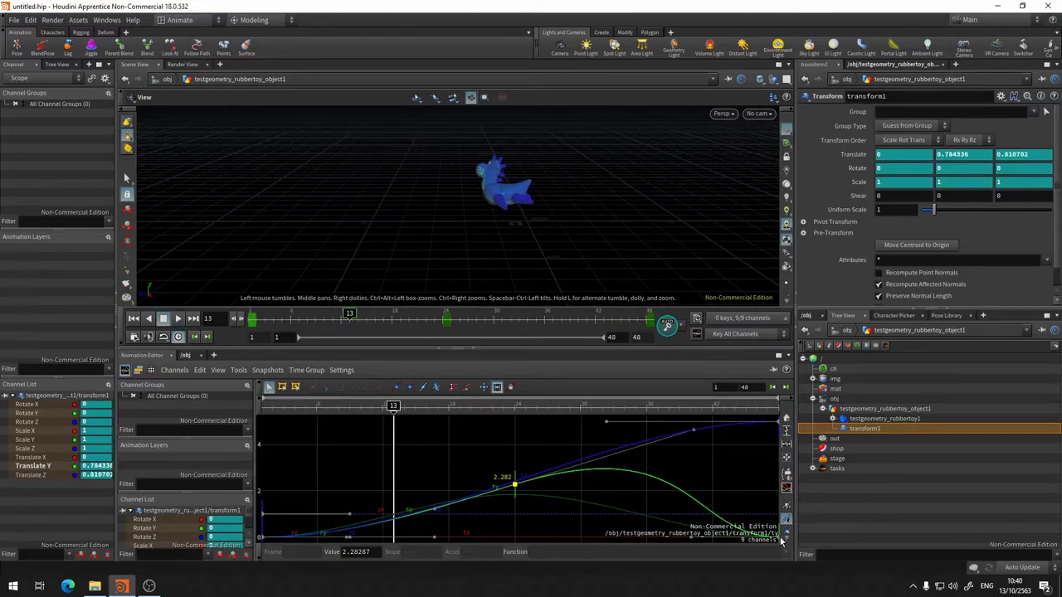
{"action": "left_click", "coordinate": [778, 541]}
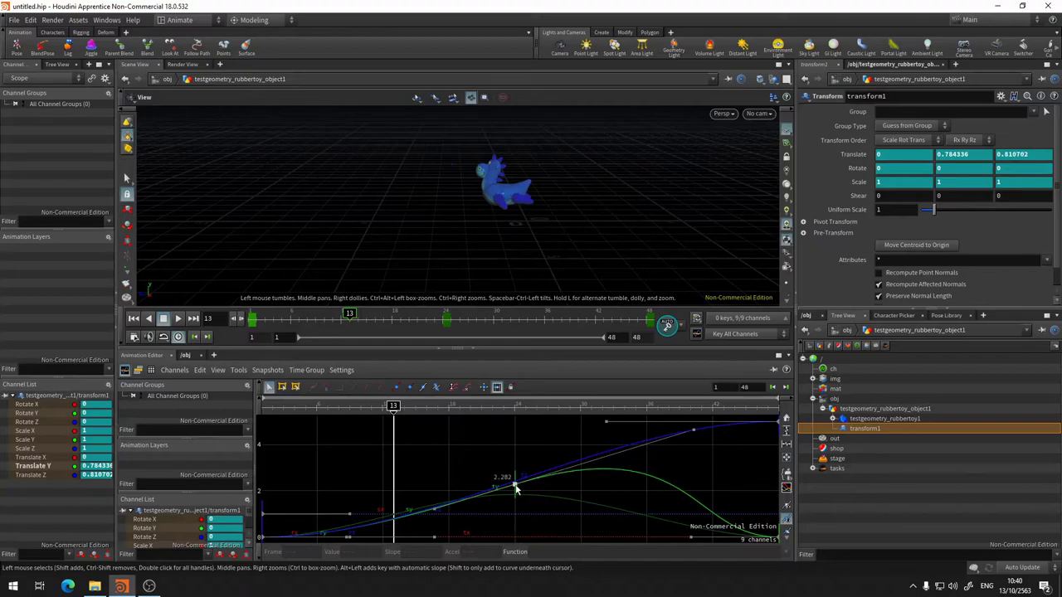
{"action": "left_click_drag", "start_coordinate": [516, 489], "coordinate": [520, 483]}
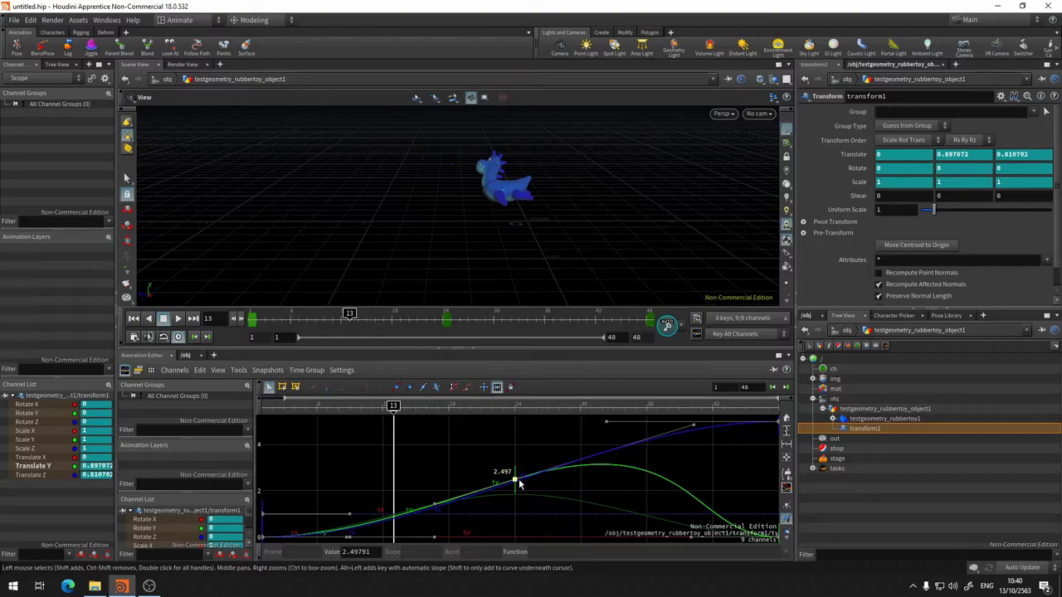
{"action": "left_click_drag", "start_coordinate": [517, 479], "coordinate": [516, 479]}
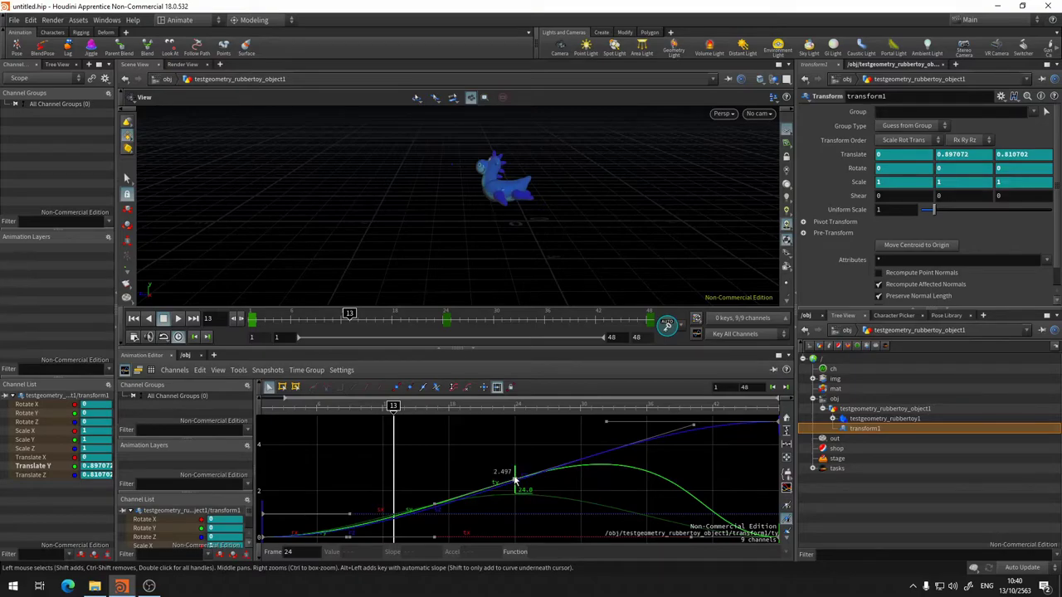
{"action": "mouse_move", "coordinate": [516, 479]}
{"action": "left_mouse_down"}
{"action": "mouse_move", "coordinate": [647, 480]}
{"action": "mouse_move", "coordinate": [393, 477]}
{"action": "mouse_move", "coordinate": [614, 481]}
{"action": "mouse_move", "coordinate": [431, 479]}
{"action": "mouse_move", "coordinate": [609, 480]}
{"action": "mouse_move", "coordinate": [582, 479]}
{"action": "left_mouse_up"}
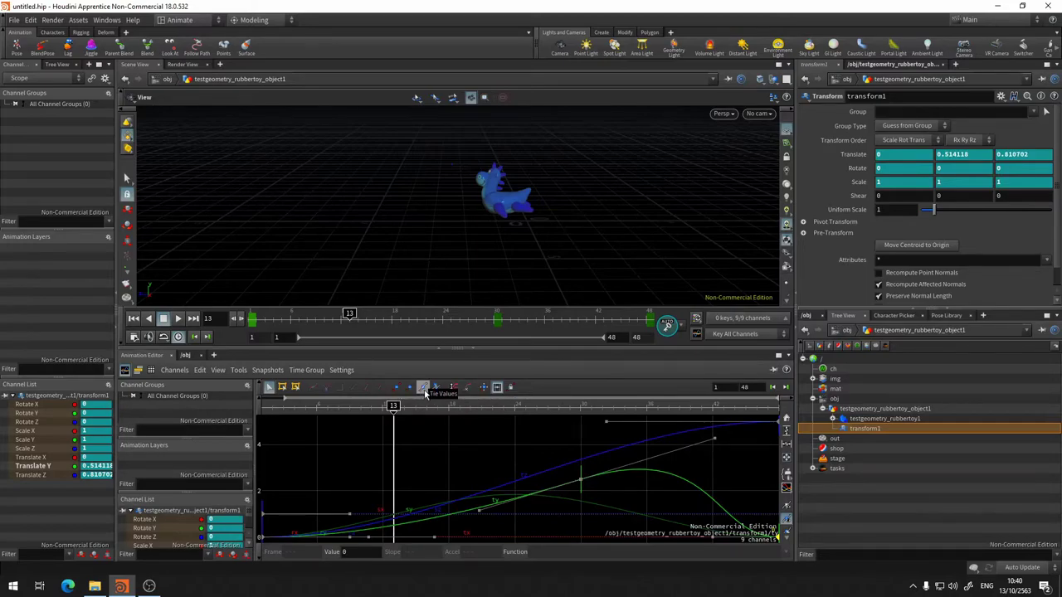
Step: Select the frame-30 peak key on the Translate Y curve
{"action": "left_click", "coordinate": [583, 482]}
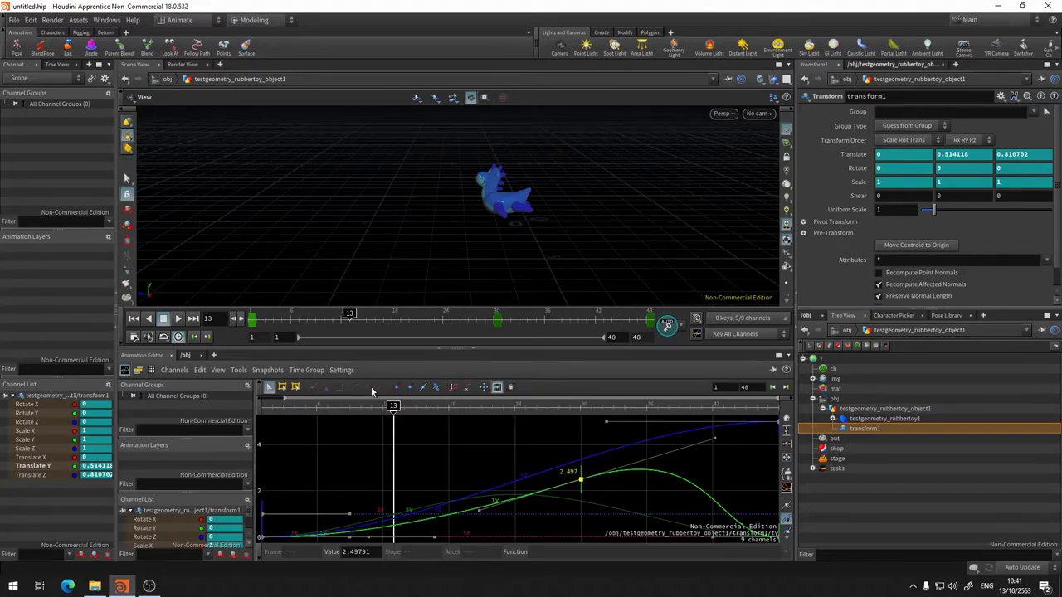
{"action": "left_click", "coordinate": [581, 481]}
{"action": "left_click", "coordinate": [608, 529]}
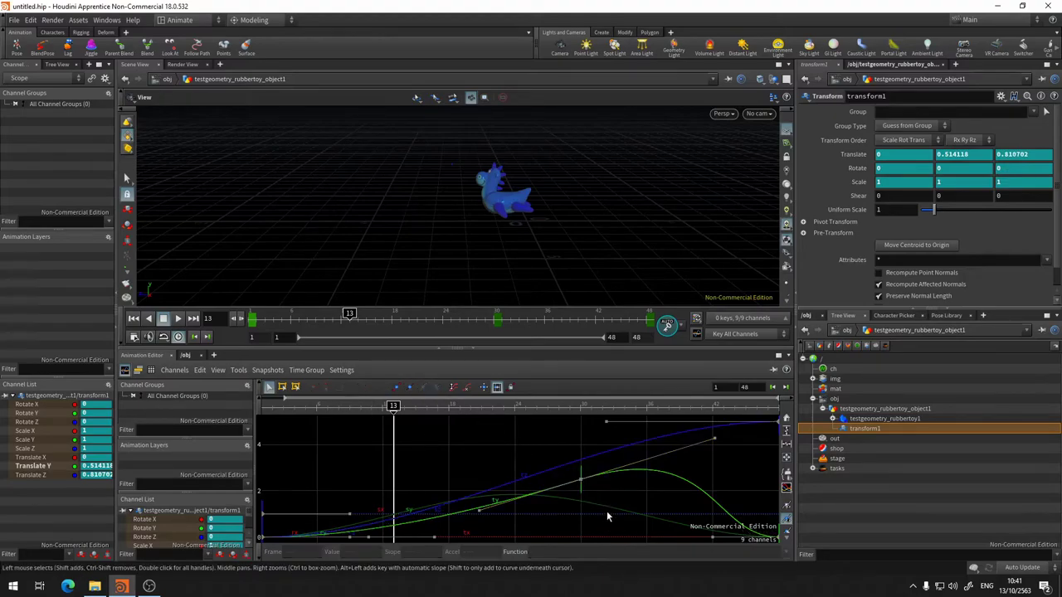
{"action": "left_click_drag", "start_coordinate": [613, 524], "coordinate": [539, 437]}
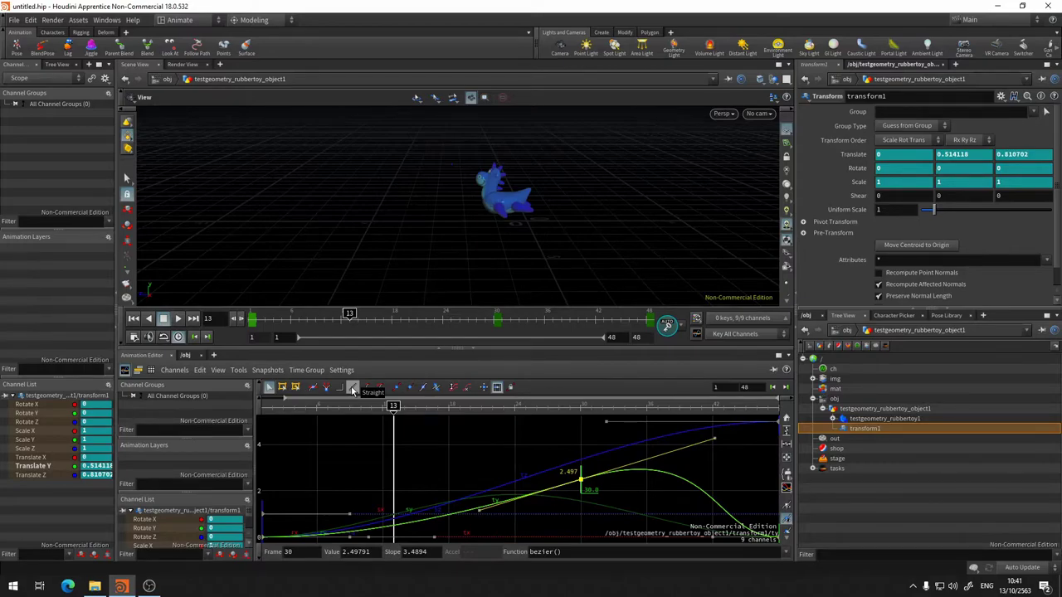
Step: Try Straight, cubic and Constant segment functions on the key, ending on Bezier
{"action": "left_click", "coordinate": [351, 388]}
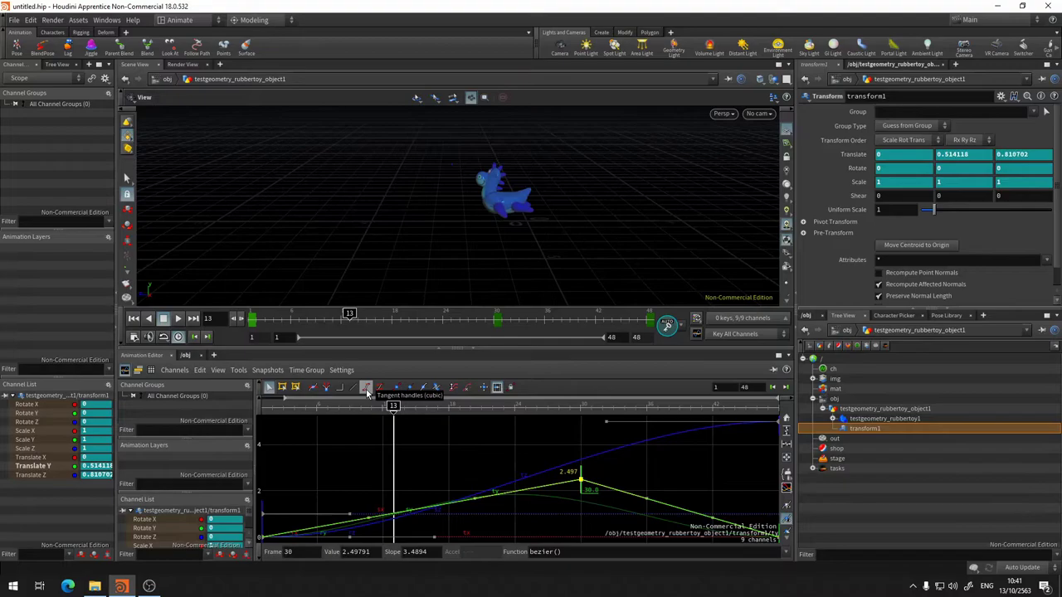
{"action": "left_click", "coordinate": [367, 388]}
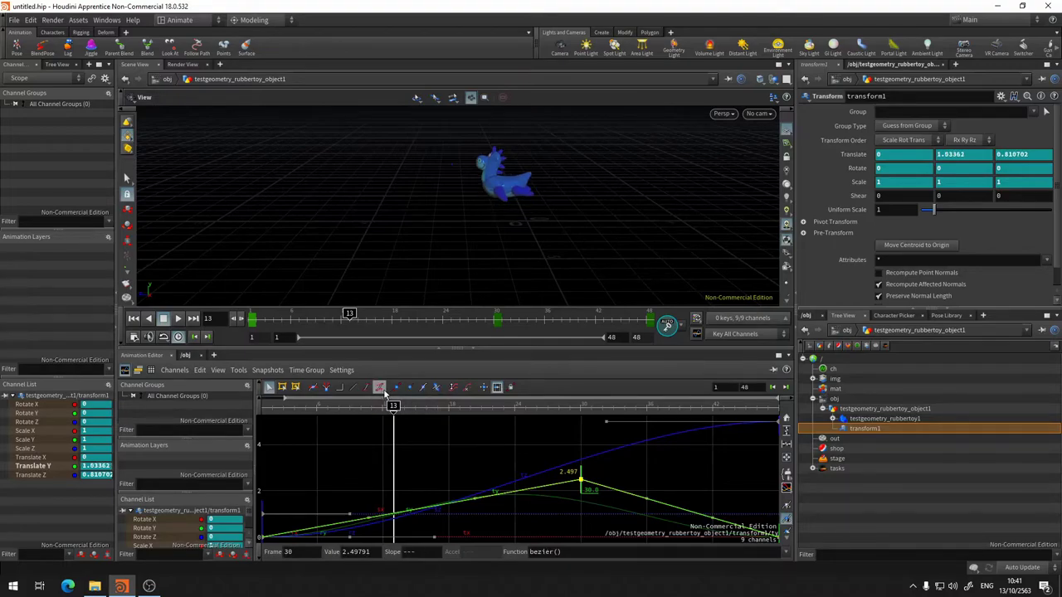
{"action": "left_click", "coordinate": [339, 389]}
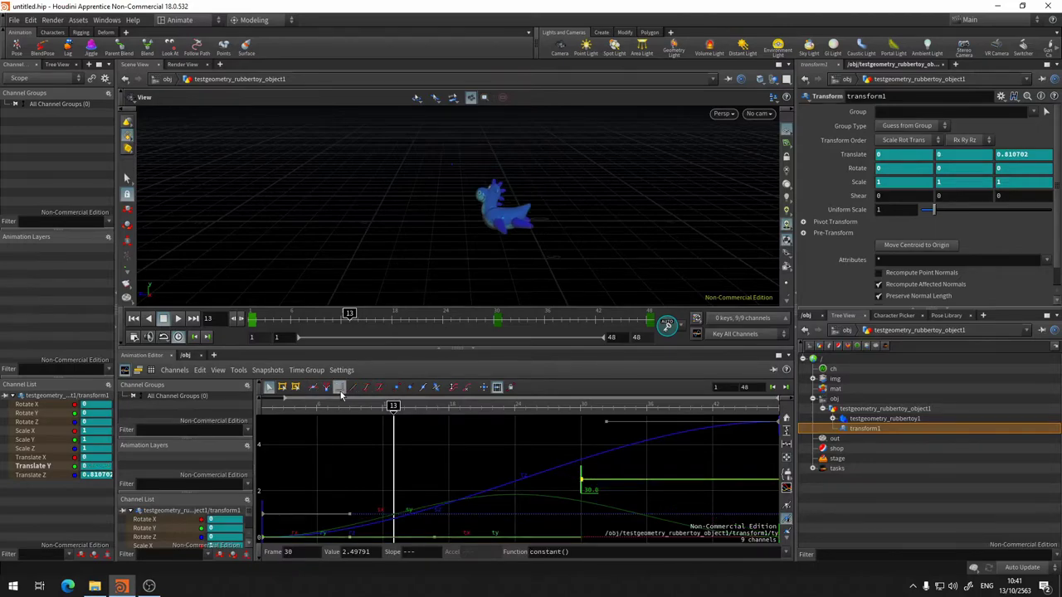
{"action": "left_click", "coordinate": [366, 389]}
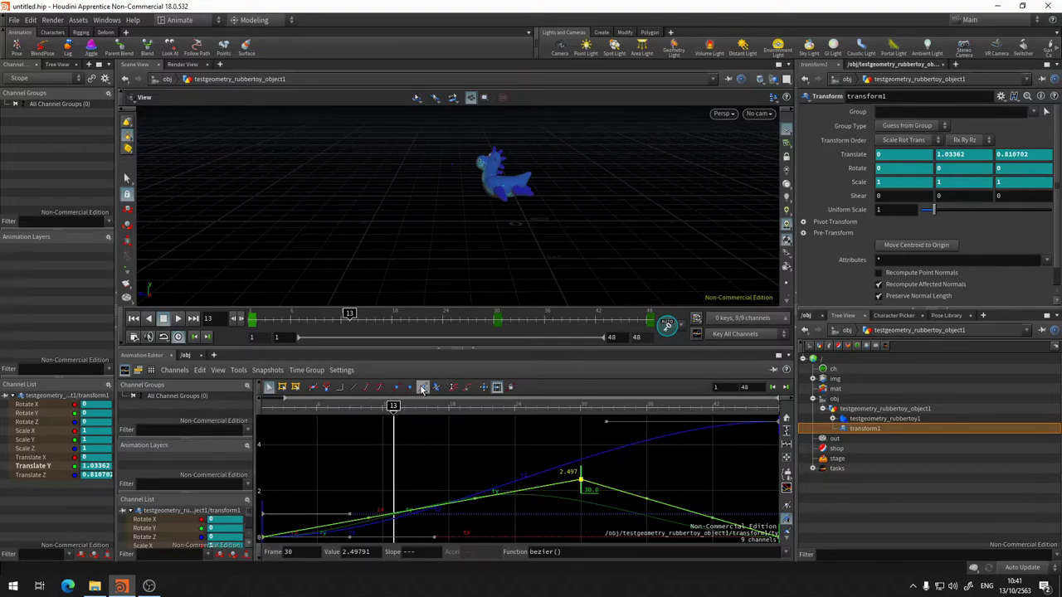
Step: Lower the frame-30 Translate Y key to 2.258 and reshape the curve with its tangent
{"action": "left_click", "coordinate": [581, 481]}
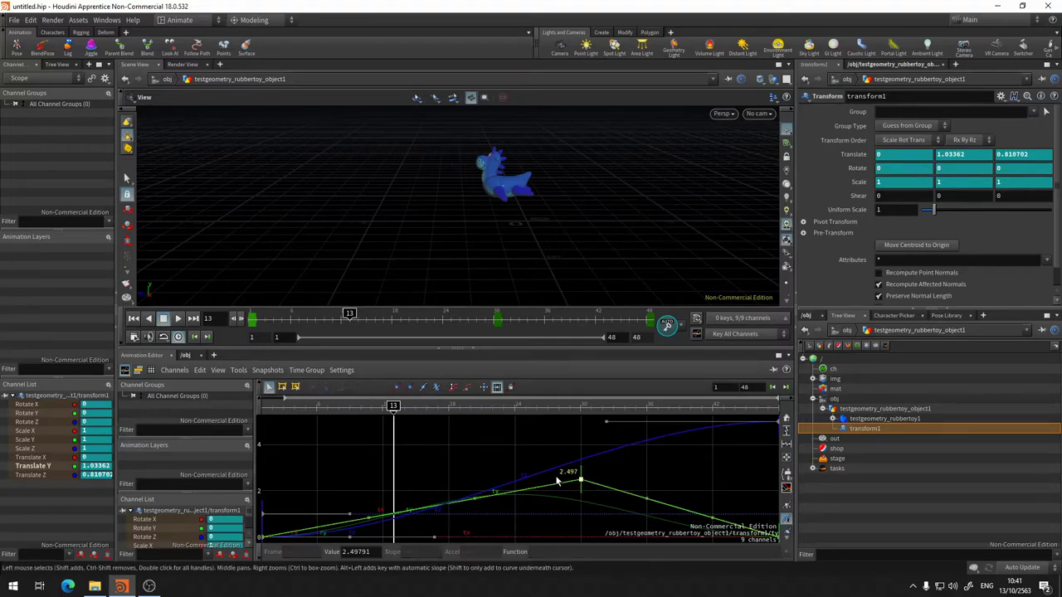
{"action": "mouse_move", "coordinate": [583, 487]}
{"action": "left_mouse_down"}
{"action": "mouse_move", "coordinate": [591, 489]}
{"action": "mouse_move", "coordinate": [573, 443]}
{"action": "mouse_move", "coordinate": [582, 448]}
{"action": "left_mouse_up"}
{"action": "left_click_drag", "start_coordinate": [648, 467], "coordinate": [655, 435]}
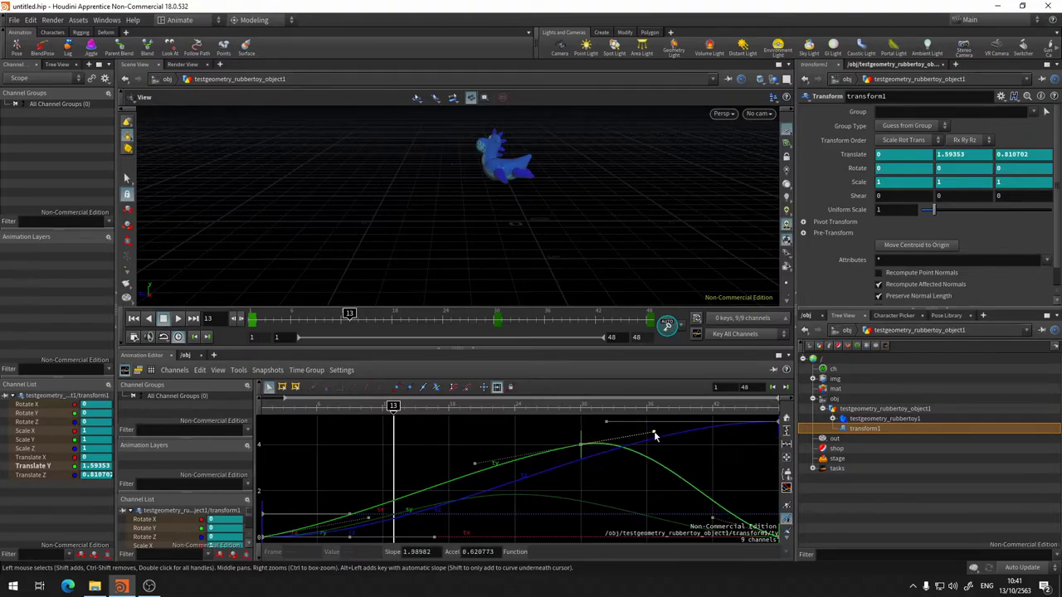
{"action": "left_click_drag", "start_coordinate": [580, 445], "coordinate": [582, 490]}
{"action": "right_click", "coordinate": [581, 490]}
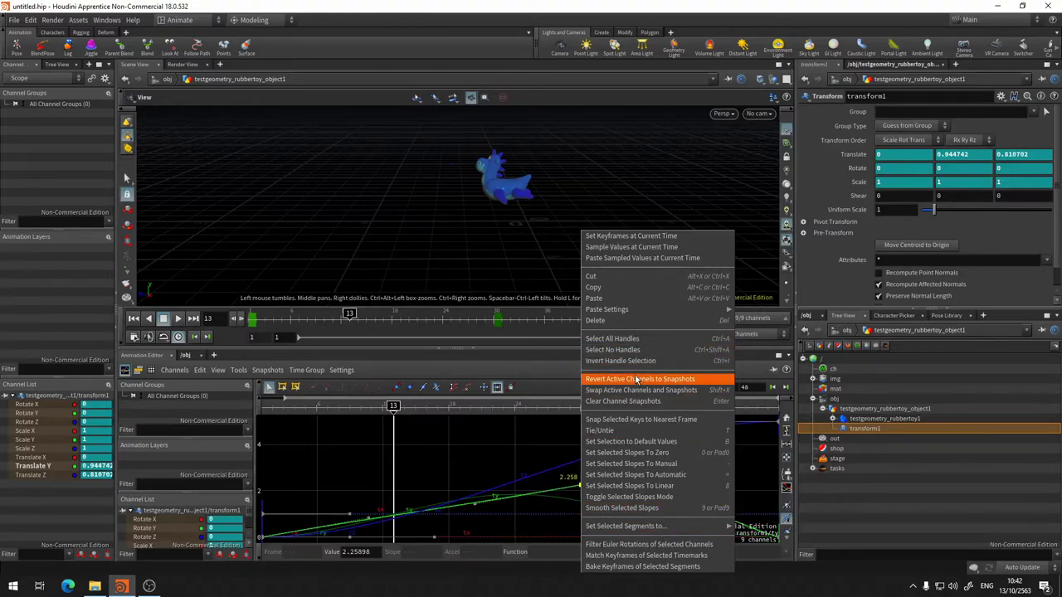
{"action": "left_click", "coordinate": [534, 444]}
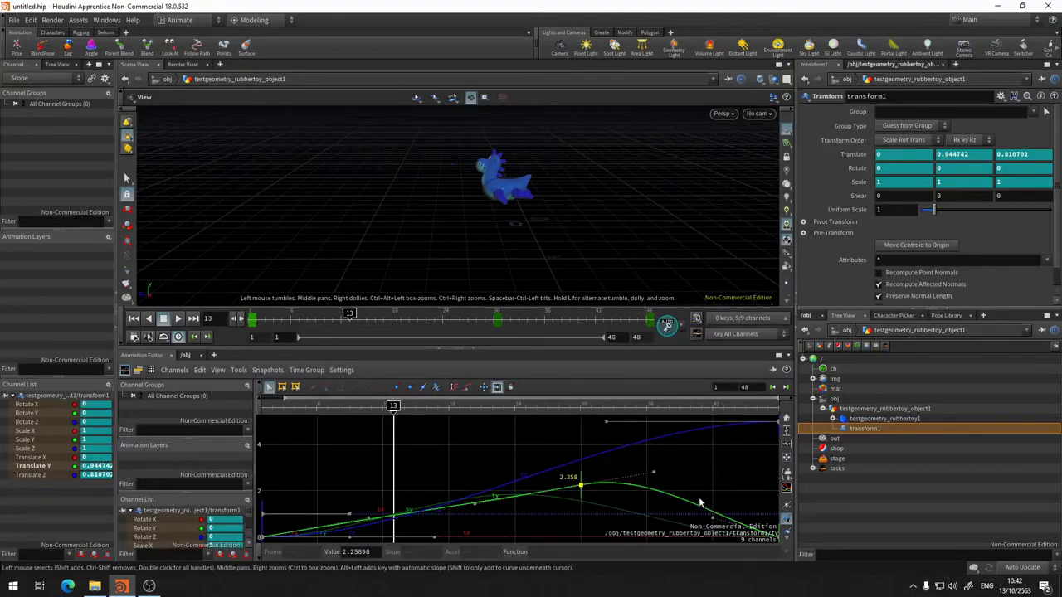
{"action": "left_click", "coordinate": [652, 476]}
{"action": "left_click_drag", "start_coordinate": [652, 477], "coordinate": [664, 471]}
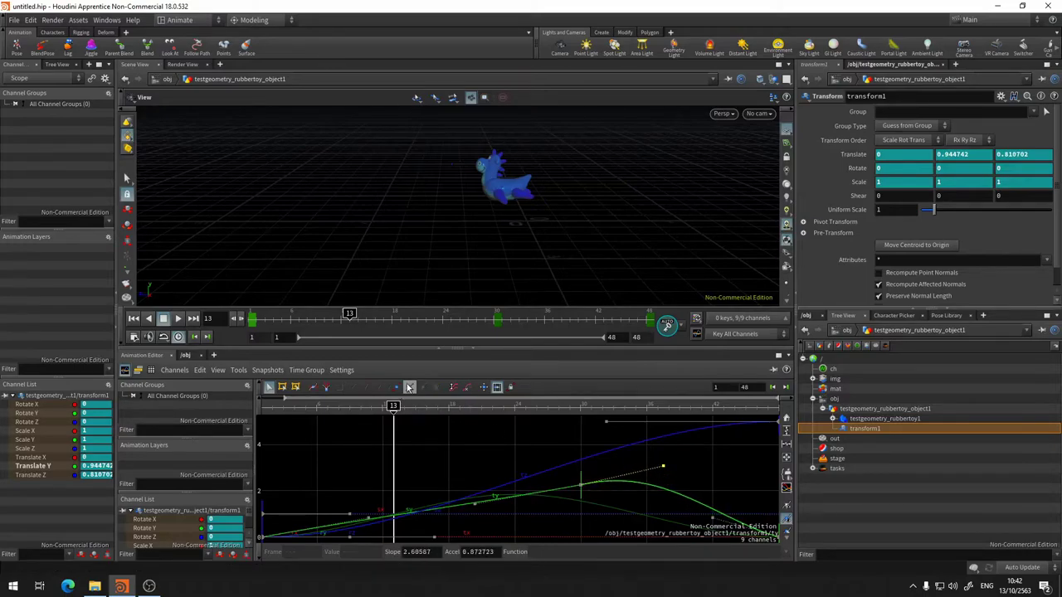
Step: Set the key's slopes to zero, tie its values, and lengthen its right tangent
{"action": "left_click", "coordinate": [581, 487]}
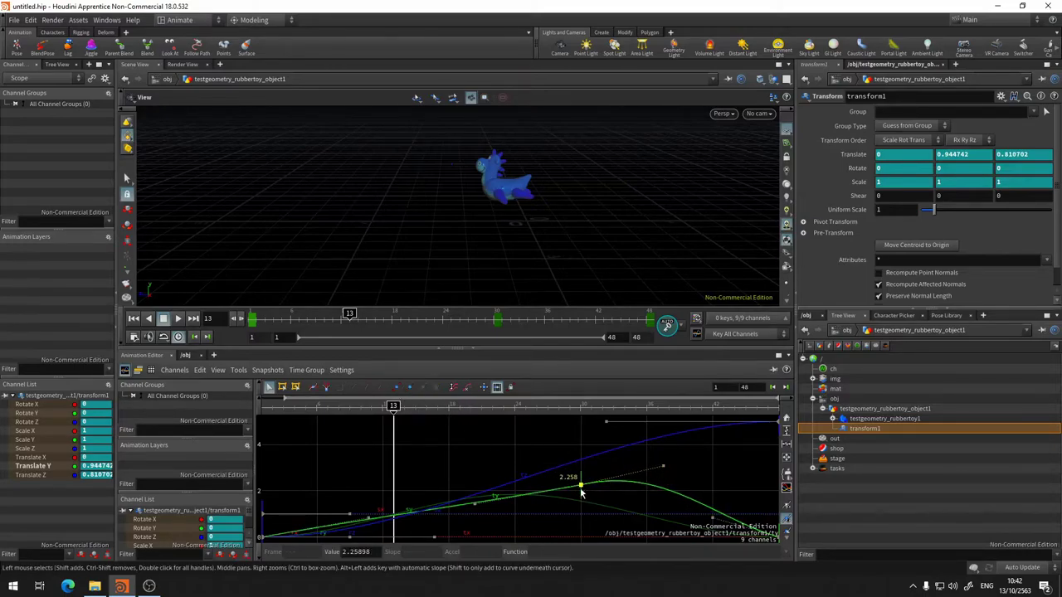
{"action": "left_click", "coordinate": [581, 487]}
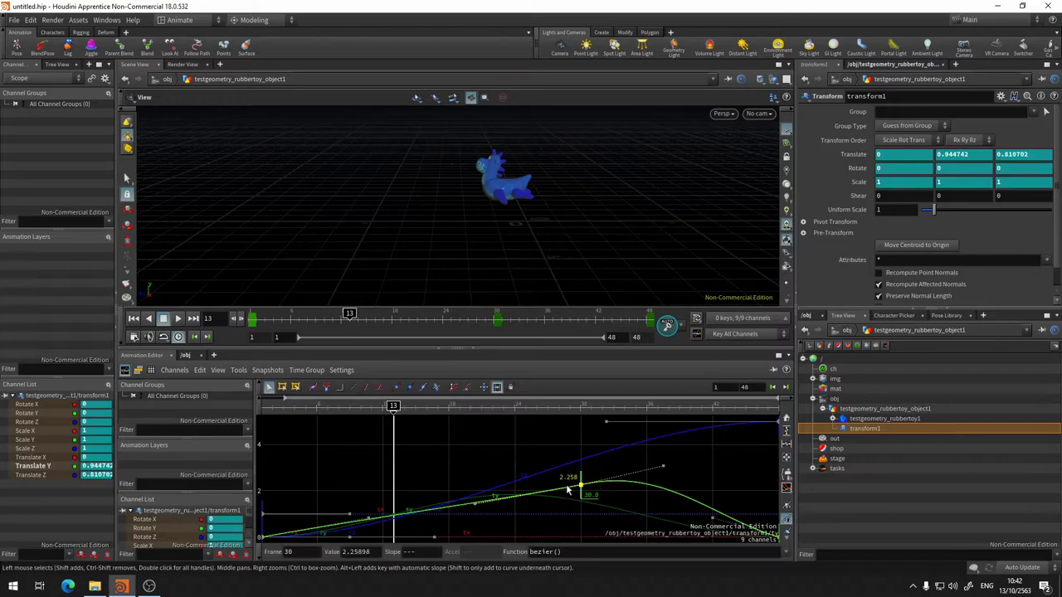
{"action": "left_click", "coordinate": [411, 390]}
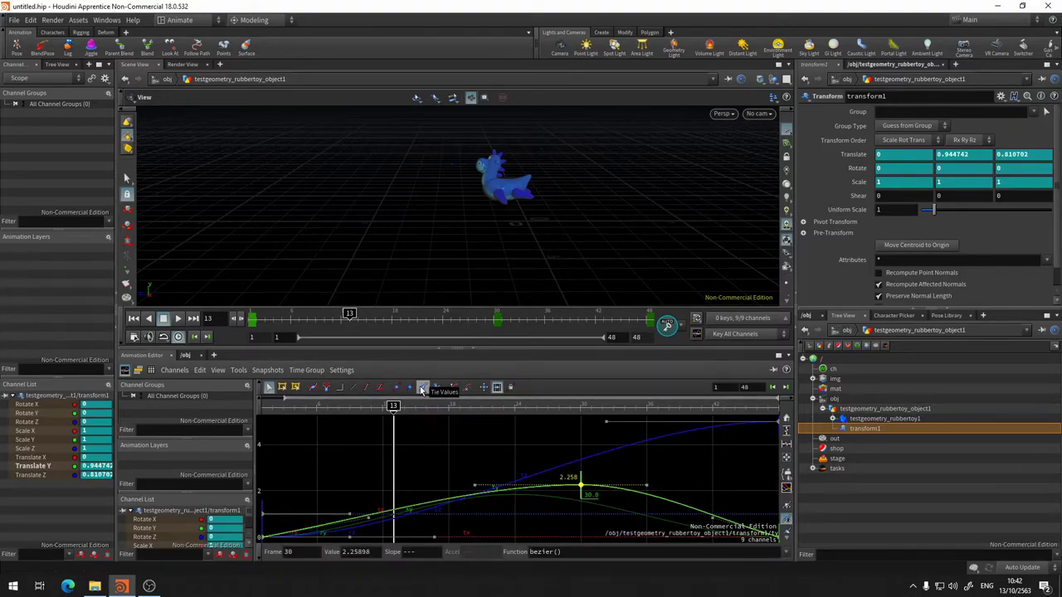
{"action": "left_click", "coordinate": [437, 387]}
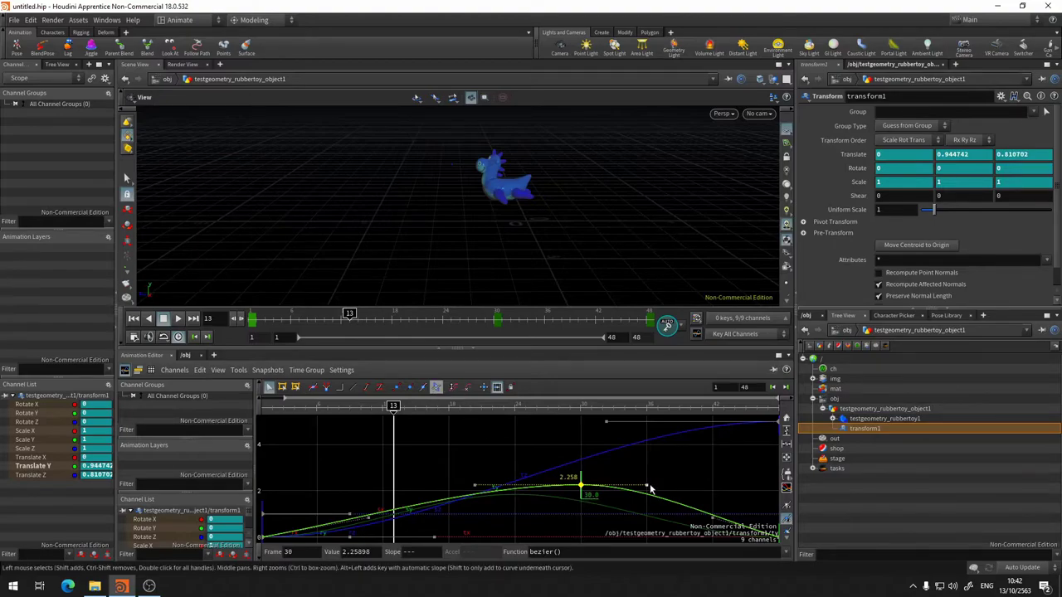
{"action": "left_click_drag", "start_coordinate": [648, 486], "coordinate": [580, 492]}
{"action": "left_click", "coordinate": [580, 490]}
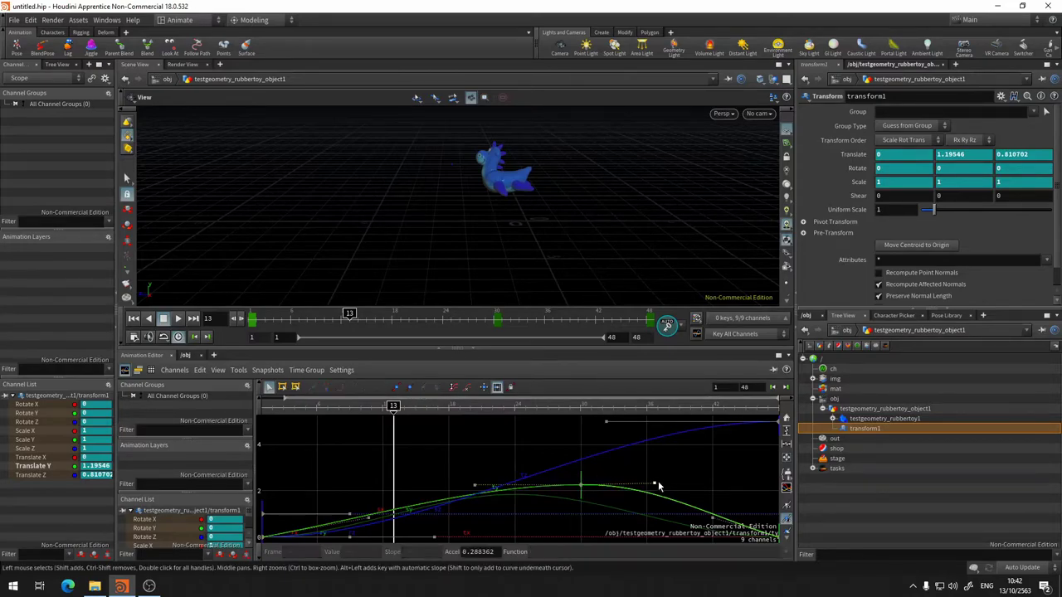
Step: Give the frame-30 key automatic slopes, then move it up to 2.665 and down to 1.422
{"action": "left_click_drag", "start_coordinate": [657, 484], "coordinate": [652, 445]}
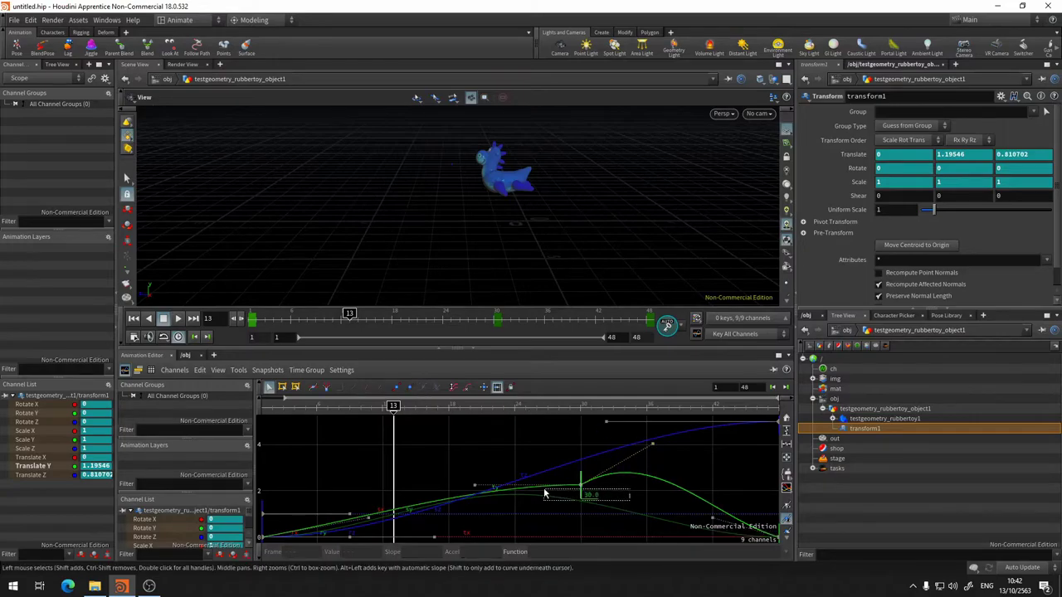
{"action": "left_click", "coordinate": [580, 484]}
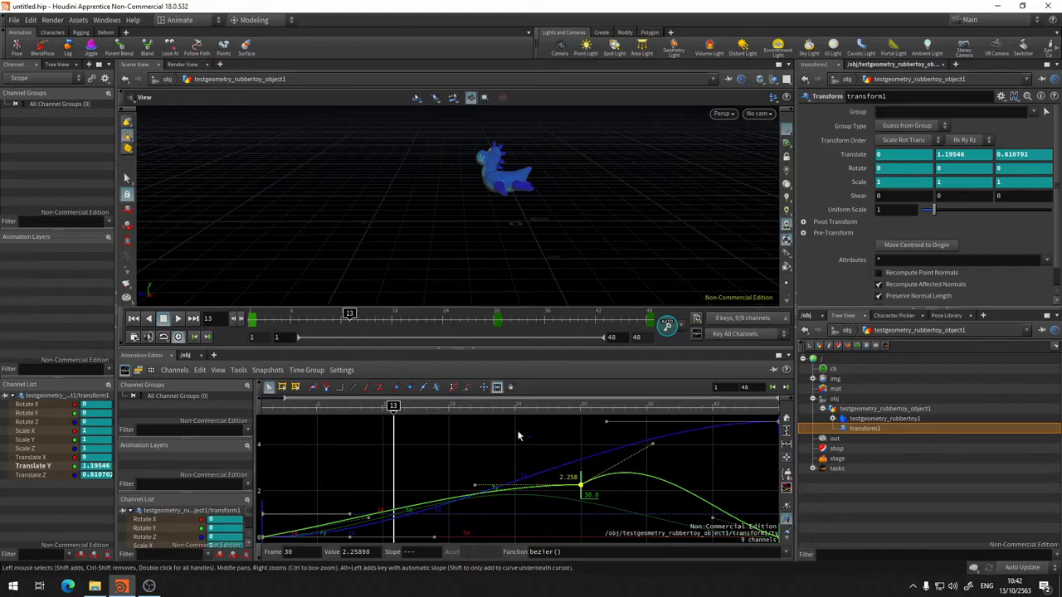
{"action": "left_click", "coordinate": [409, 388]}
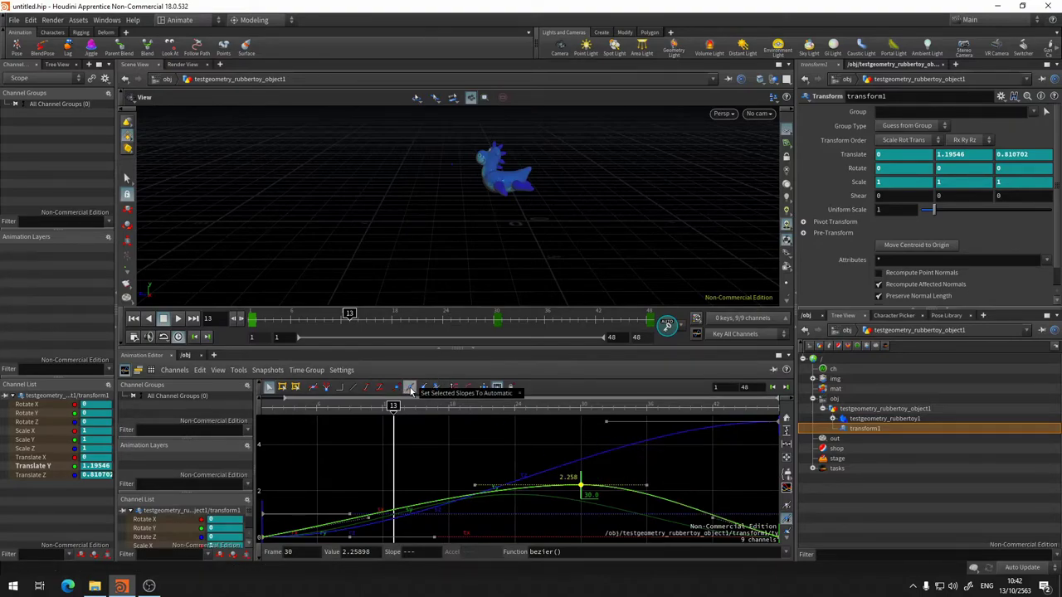
{"action": "left_click", "coordinate": [410, 392]}
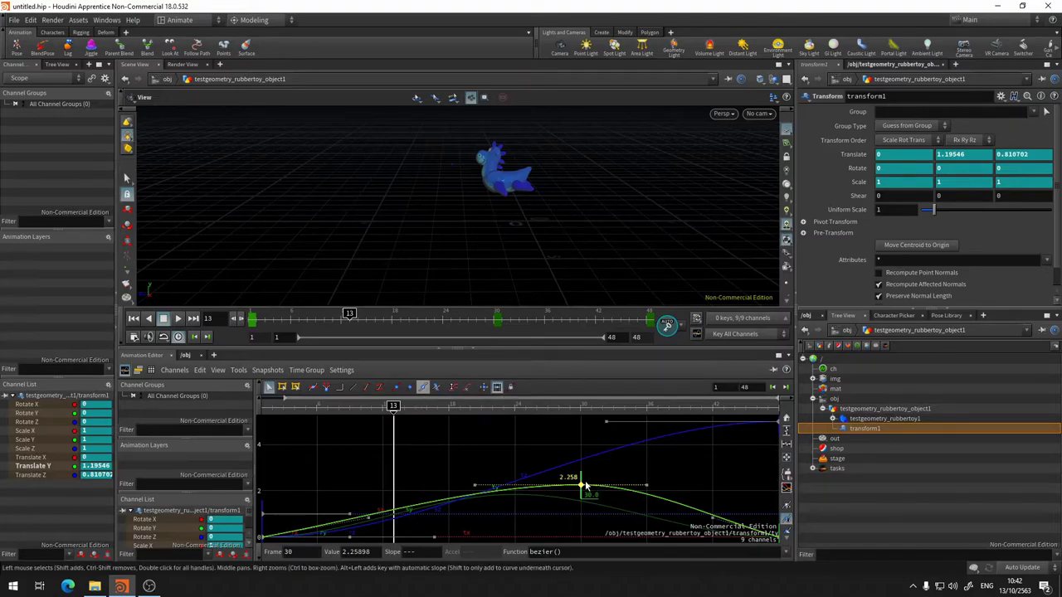
{"action": "mouse_move", "coordinate": [581, 486]}
{"action": "left_mouse_down"}
{"action": "mouse_move", "coordinate": [568, 483]}
{"action": "mouse_move", "coordinate": [581, 472]}
{"action": "left_mouse_up"}
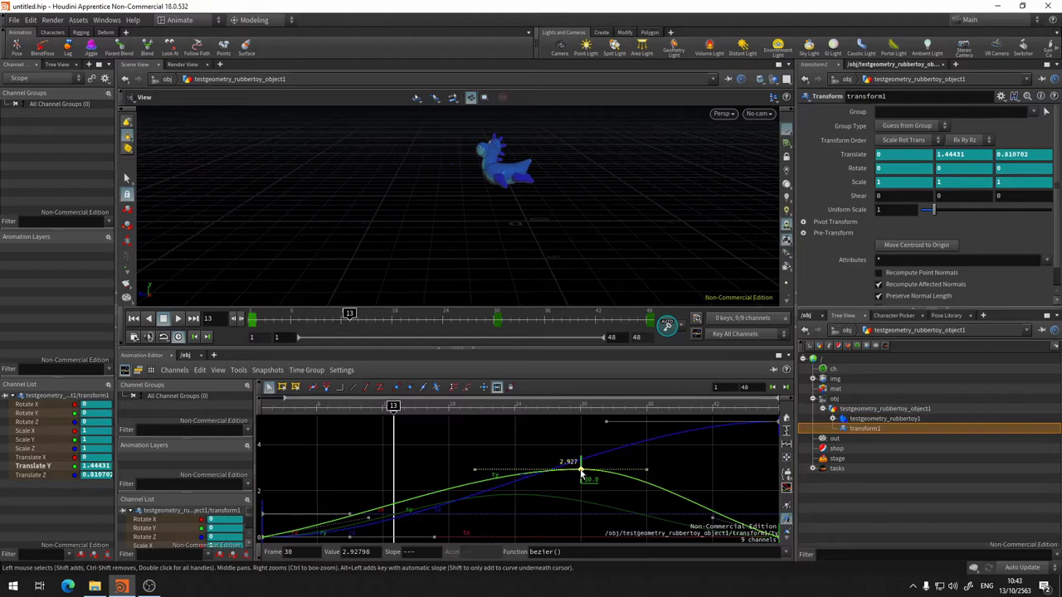
{"action": "left_click_drag", "start_coordinate": [580, 471], "coordinate": [581, 505]}
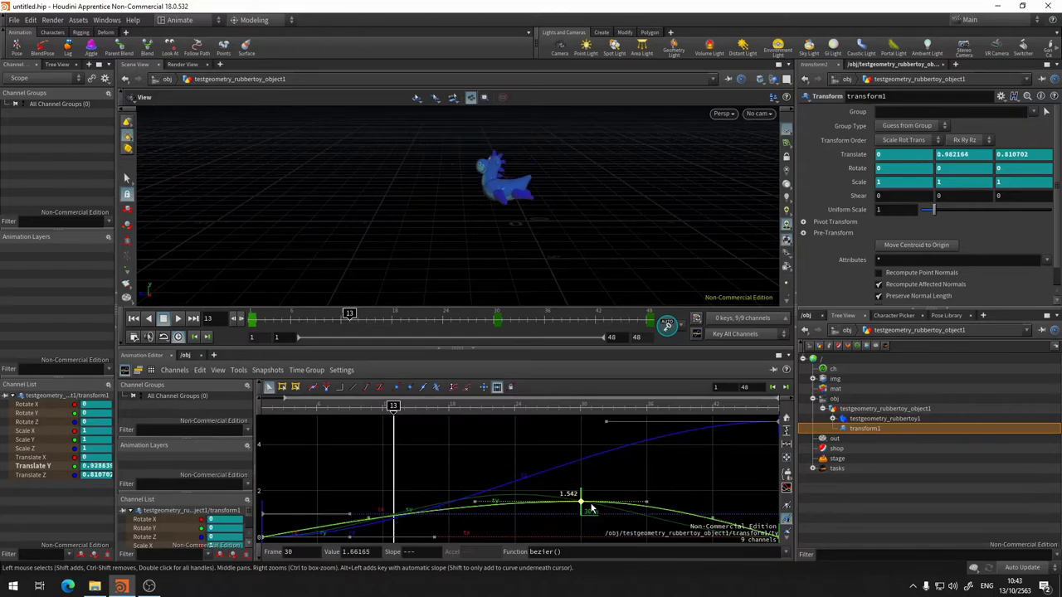
Step: Make the segments around the frame-30 key linear and preview the hop
{"action": "left_click", "coordinate": [366, 388]}
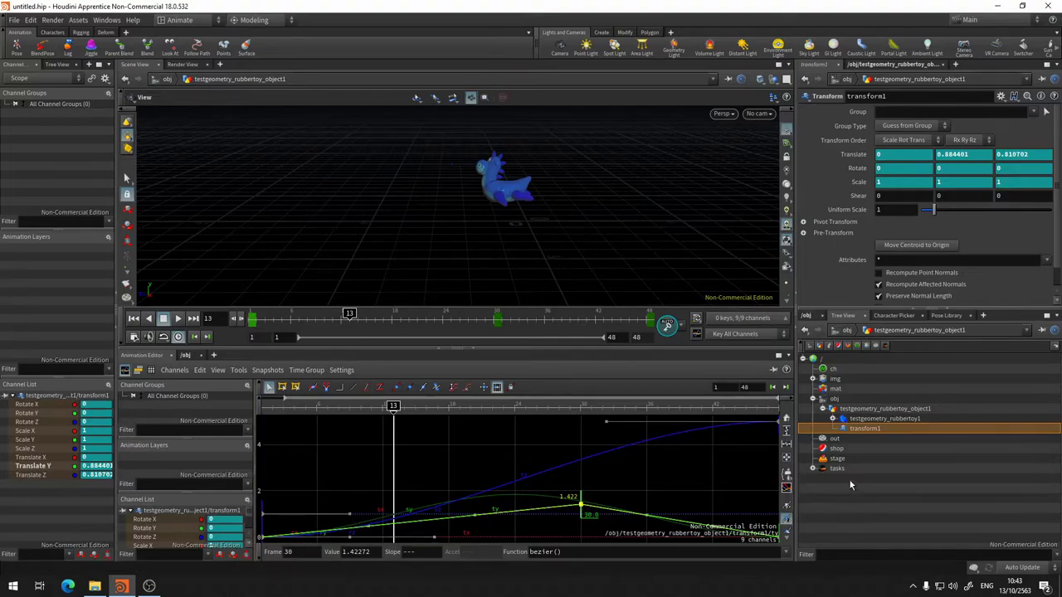
{"action": "key", "text": "Up"}
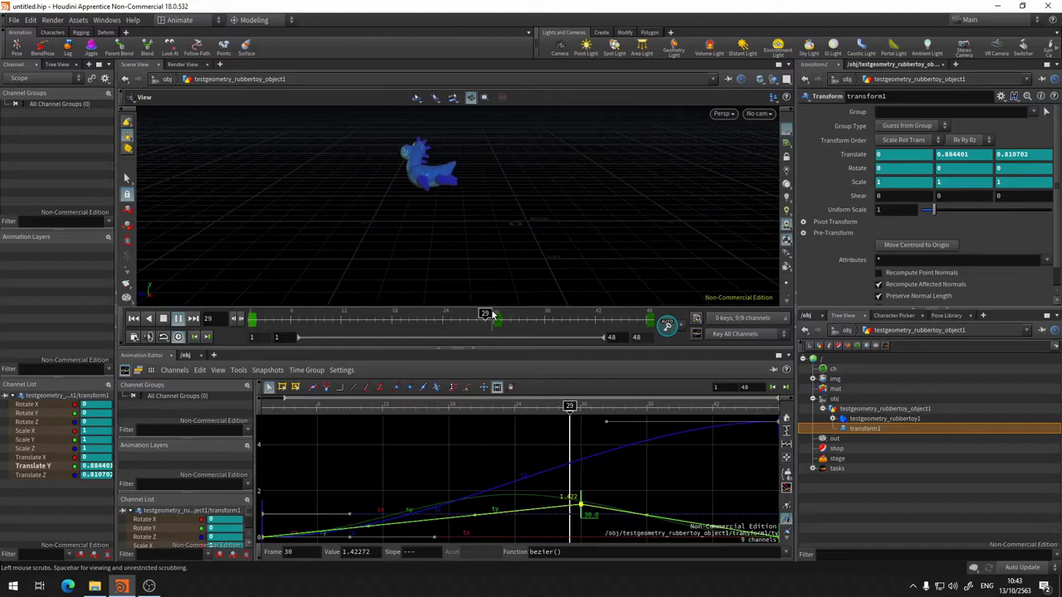
{"action": "key", "text": "Down"}
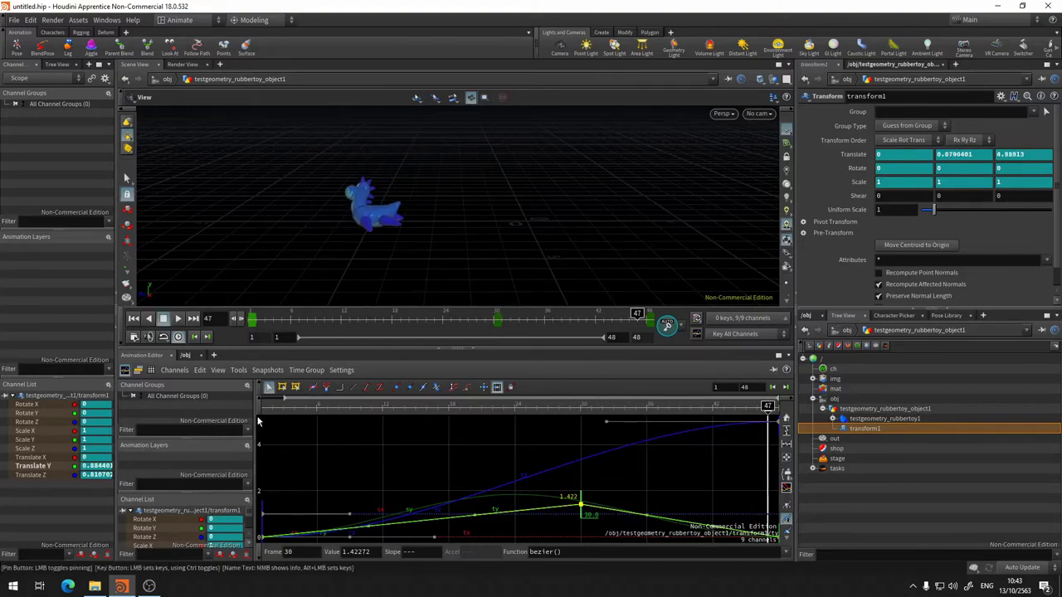
Step: Raise the frame-30 ty key to 2.521 and steepen its outgoing slope to 1.86364
{"action": "left_click", "coordinate": [380, 388]}
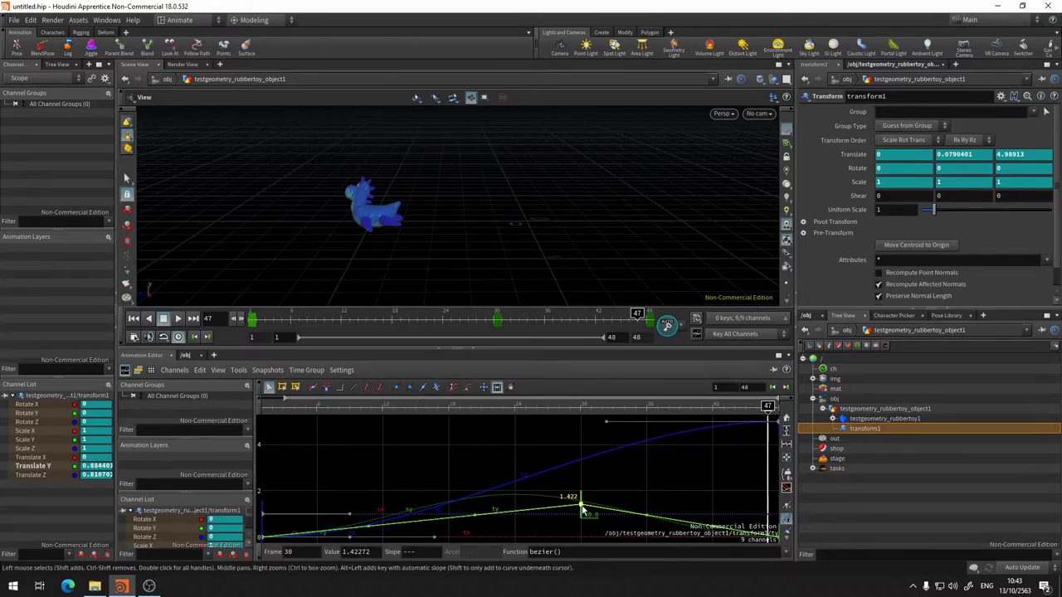
{"action": "left_click_drag", "start_coordinate": [581, 506], "coordinate": [581, 481]}
{"action": "left_click_drag", "start_coordinate": [648, 493], "coordinate": [655, 471]}
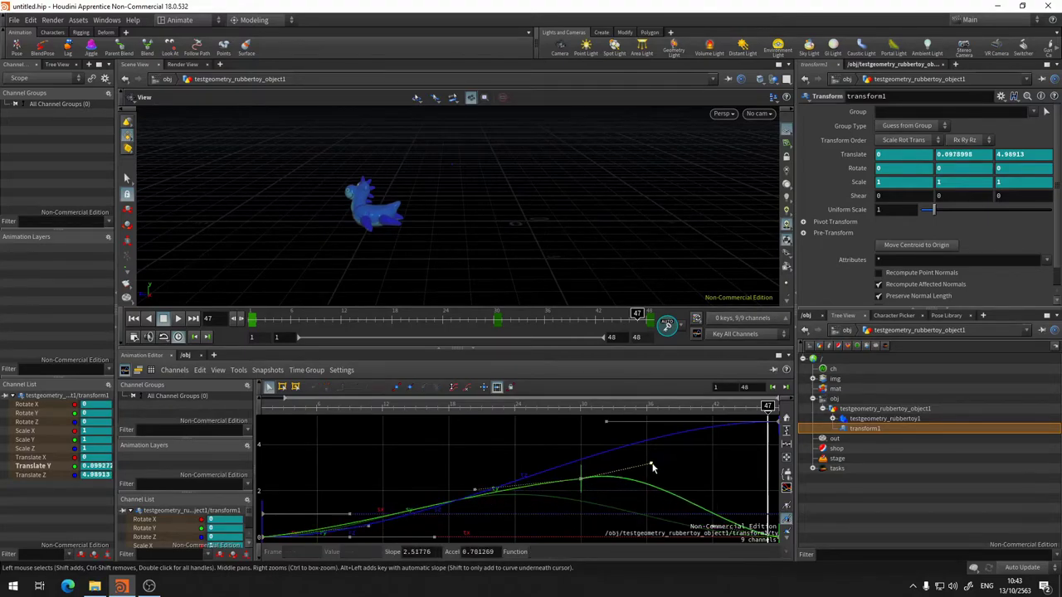
Step: Try cubic() then bezier() on the frame-30 key's segment and tweak its outgoing slope
{"action": "left_click", "coordinate": [580, 480]}
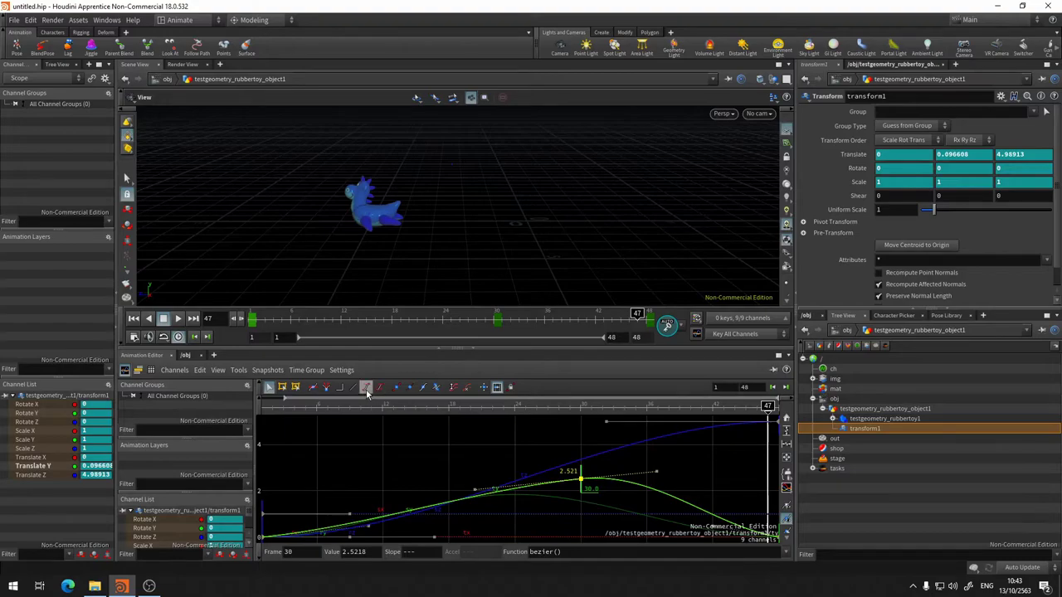
{"action": "left_click", "coordinate": [366, 388]}
{"action": "left_click", "coordinate": [379, 387]}
{"action": "left_click", "coordinate": [369, 389]}
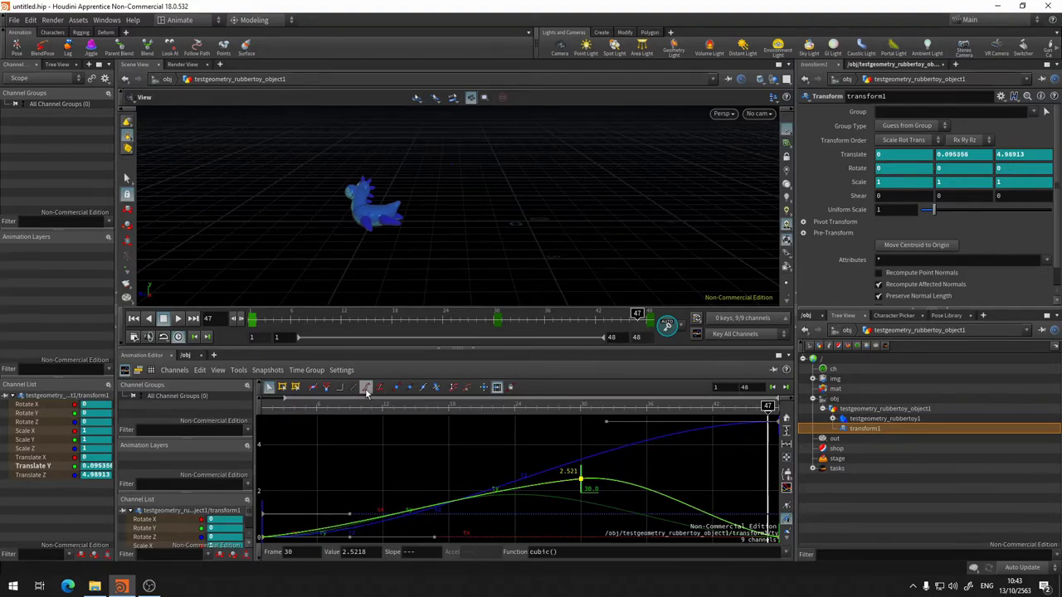
{"action": "left_click", "coordinate": [379, 388]}
{"action": "left_click_drag", "start_coordinate": [647, 473], "coordinate": [639, 475]}
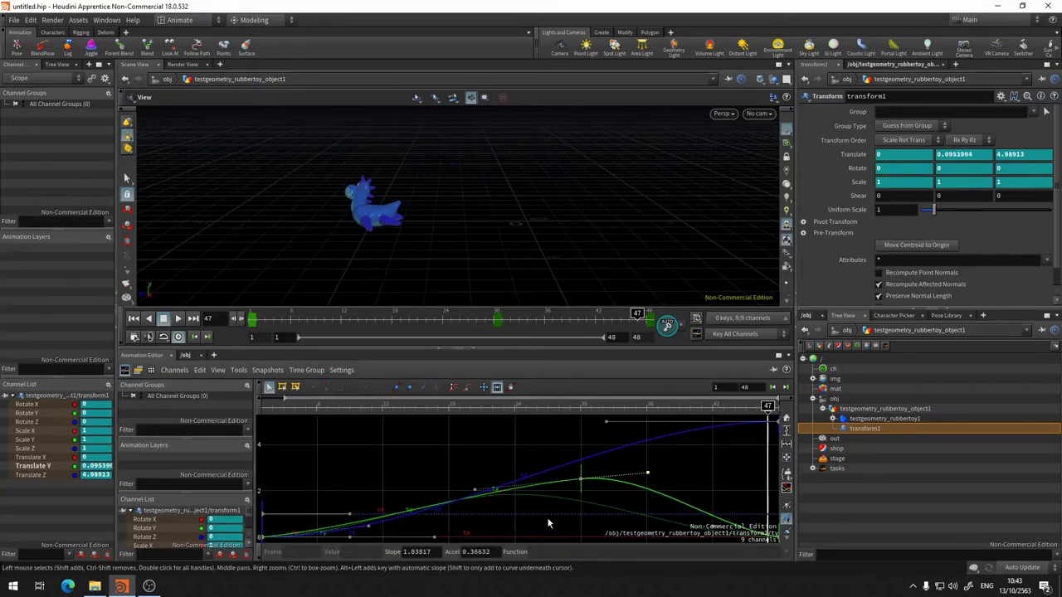
Step: Set the frame-30 key's slopes to automatic and lift it to about 2.76
{"action": "left_click", "coordinate": [581, 480]}
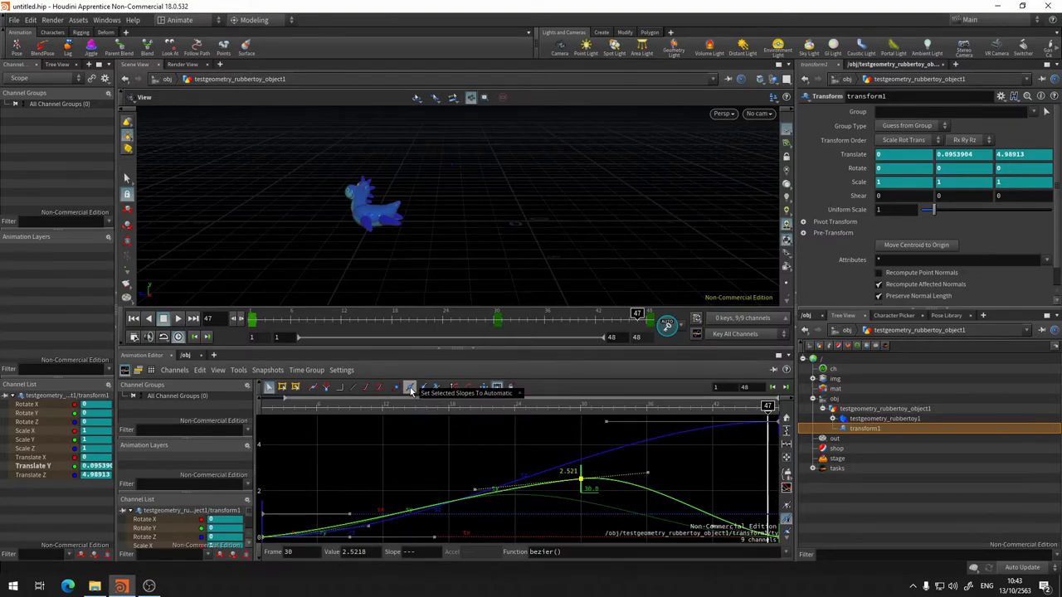
{"action": "left_click", "coordinate": [409, 389]}
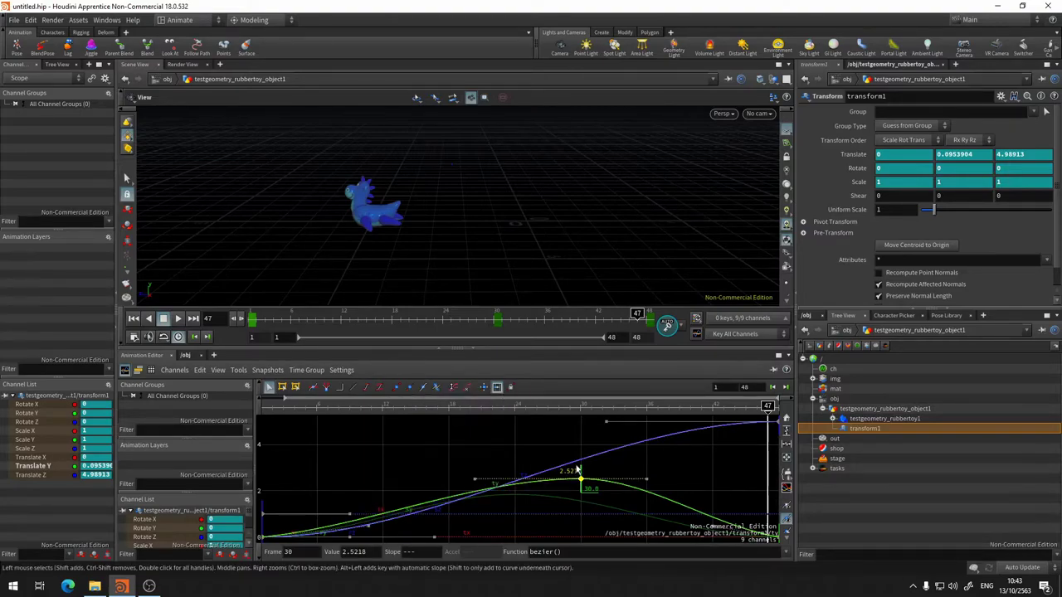
{"action": "mouse_move", "coordinate": [582, 480]}
{"action": "left_mouse_down"}
{"action": "mouse_move", "coordinate": [583, 439]}
{"action": "mouse_move", "coordinate": [580, 505]}
{"action": "mouse_move", "coordinate": [592, 478]}
{"action": "left_mouse_up"}
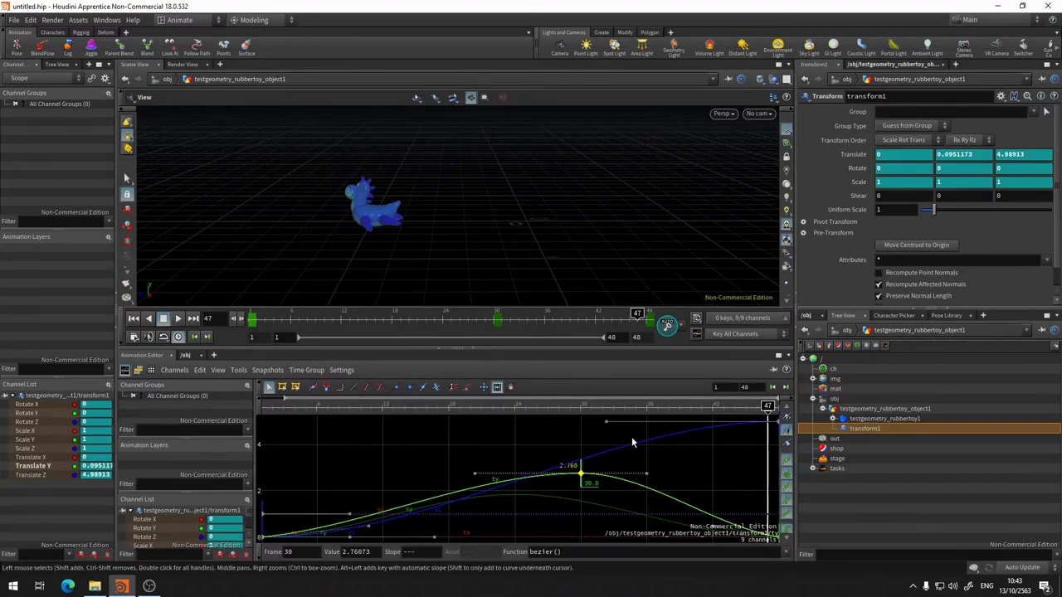
{"action": "left_click", "coordinate": [668, 455]}
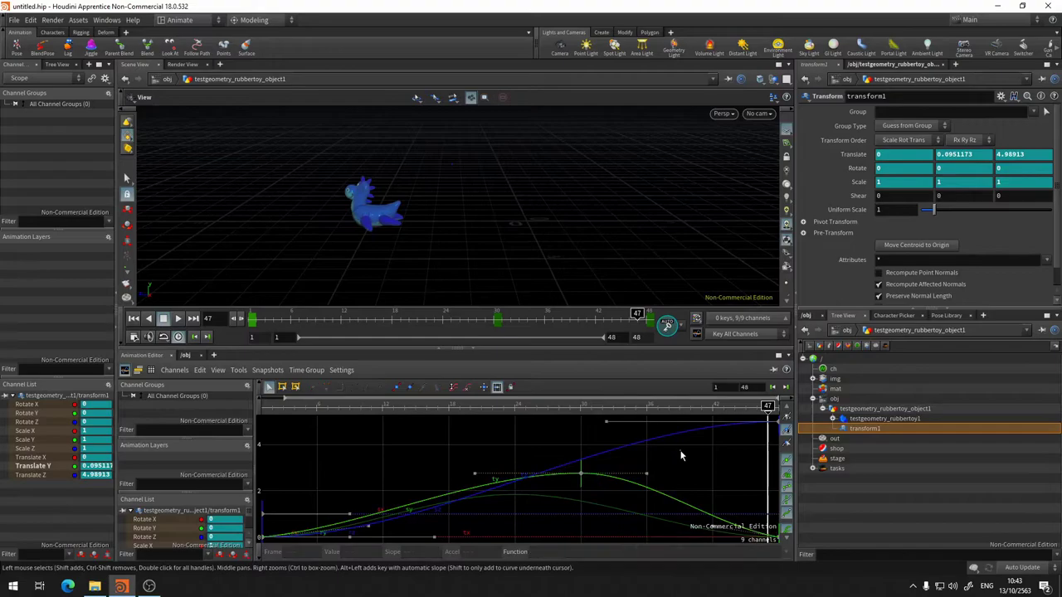
{"action": "left_click", "coordinate": [788, 466]}
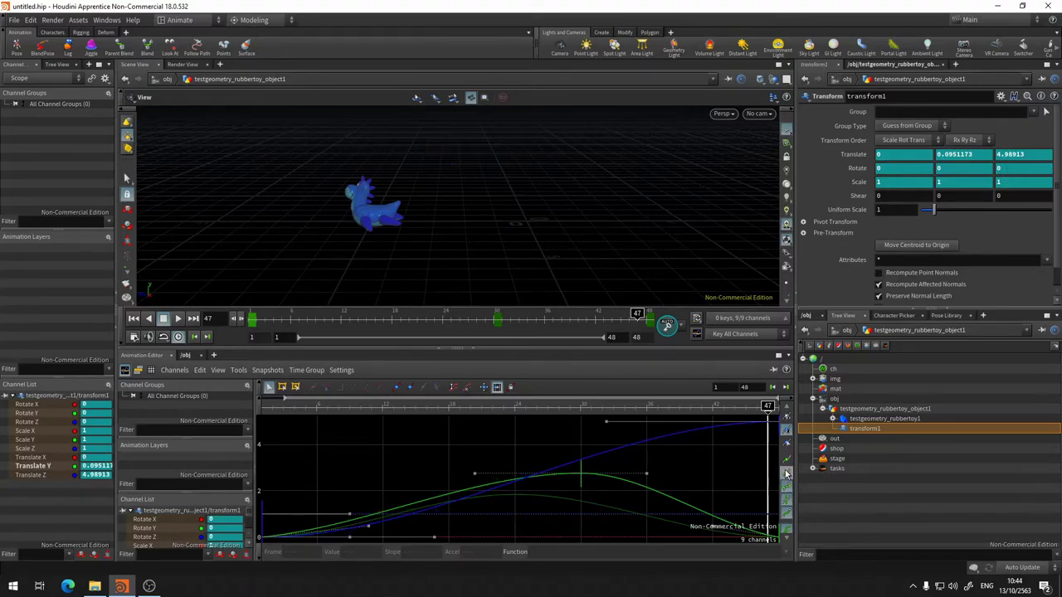
{"action": "left_click", "coordinate": [788, 488]}
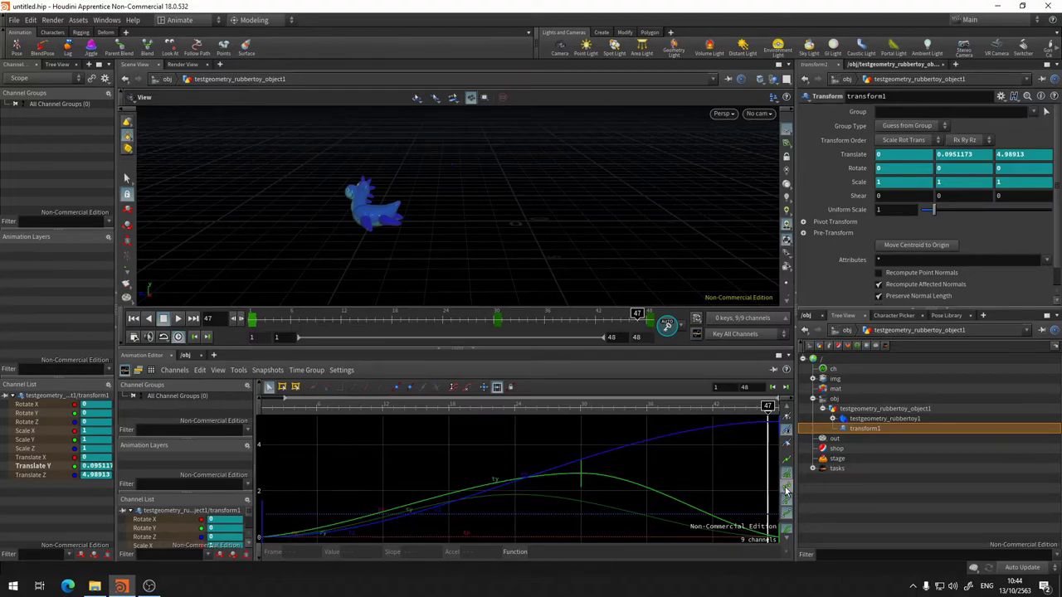
{"action": "left_click", "coordinate": [788, 488]}
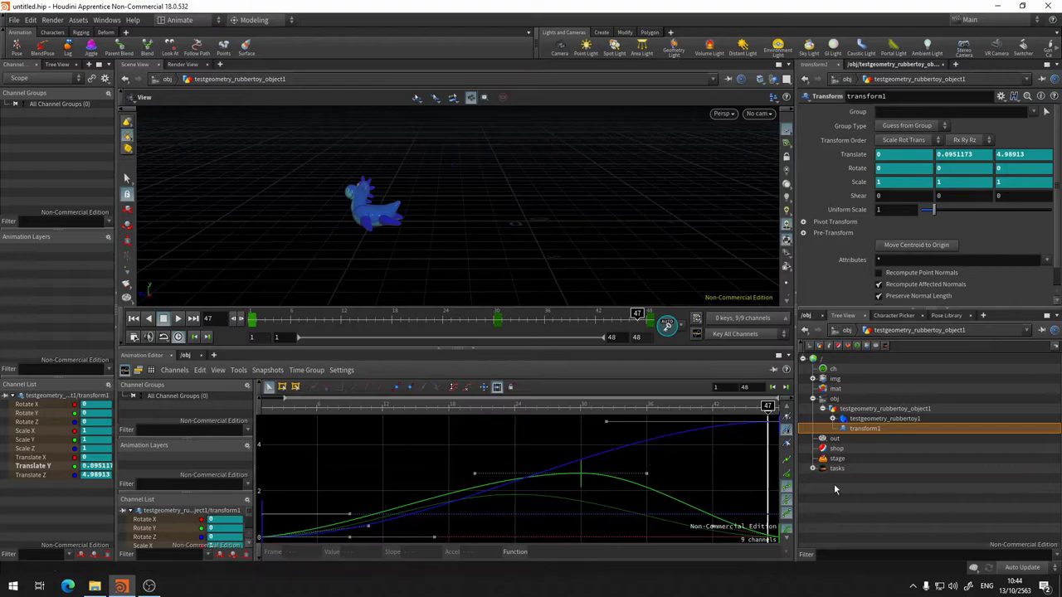
{"action": "left_click", "coordinate": [789, 491]}
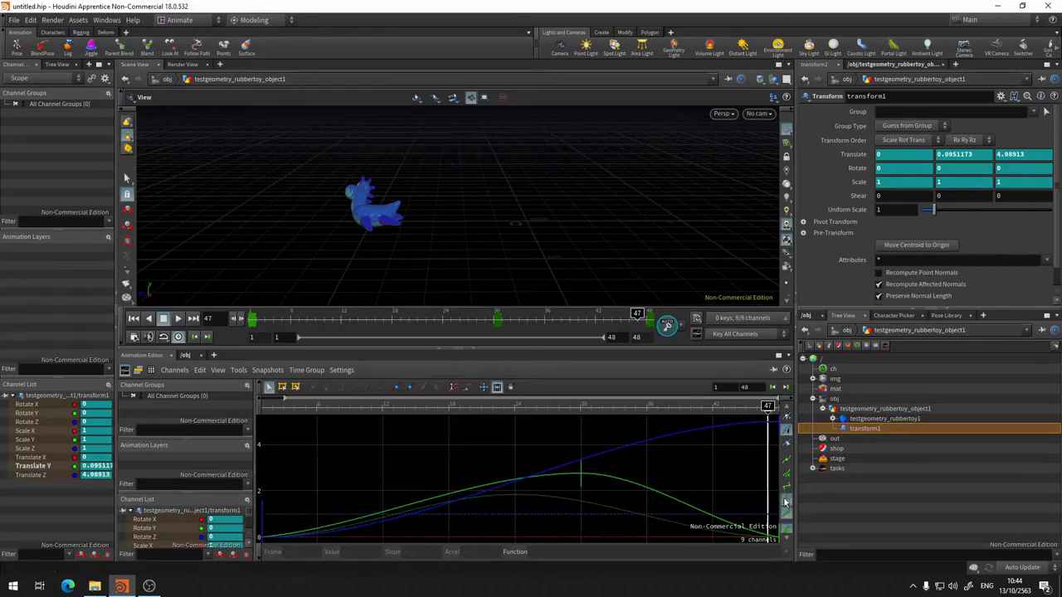
{"action": "left_click", "coordinate": [580, 477]}
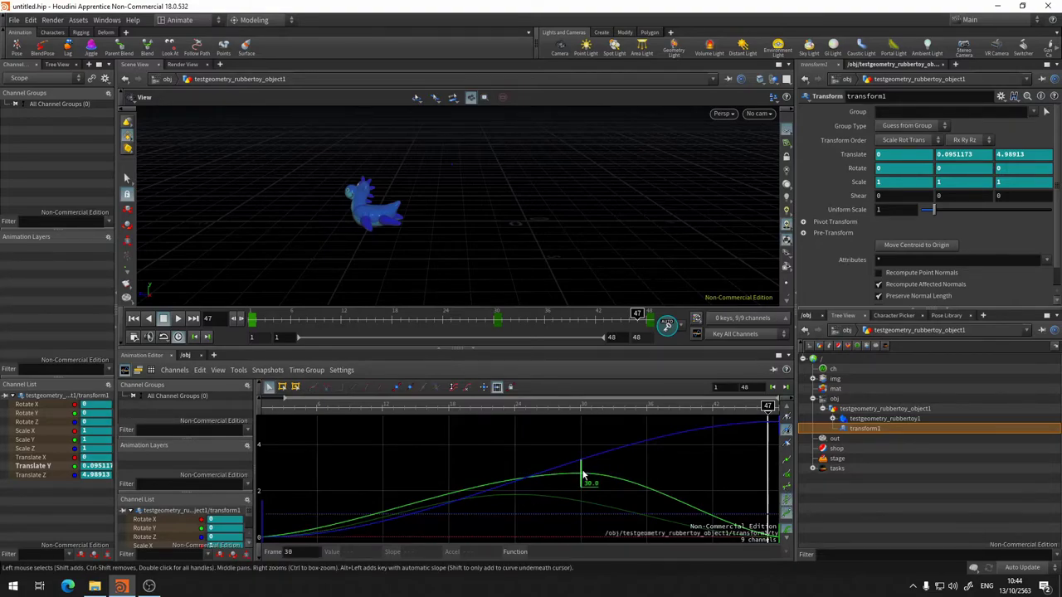
{"action": "left_click", "coordinate": [787, 490]}
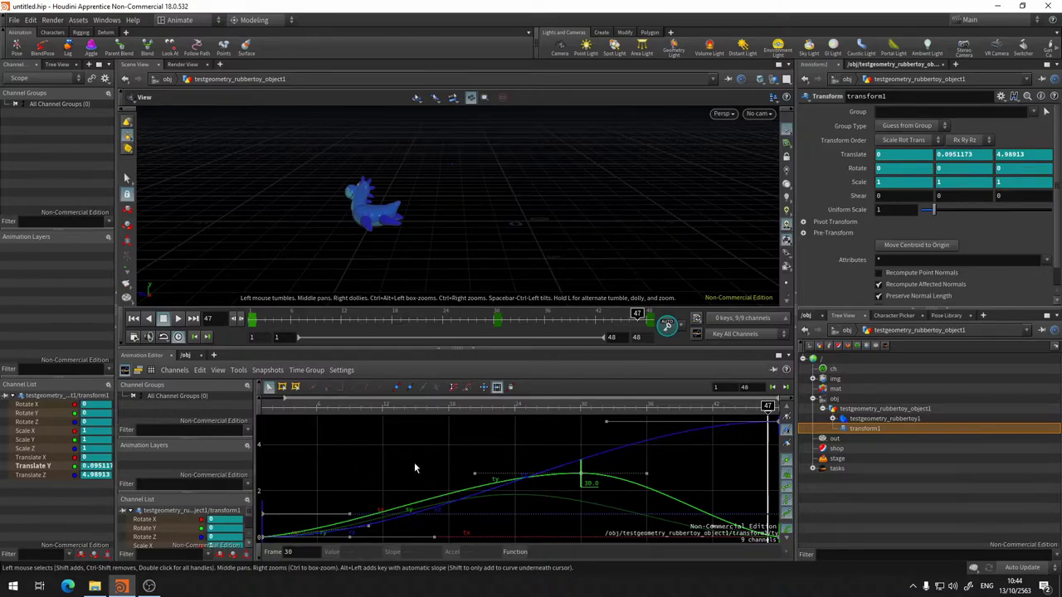
Step: Delete the frame-30 peak key from Translate Y and play back the result
{"action": "left_click", "coordinate": [500, 321]}
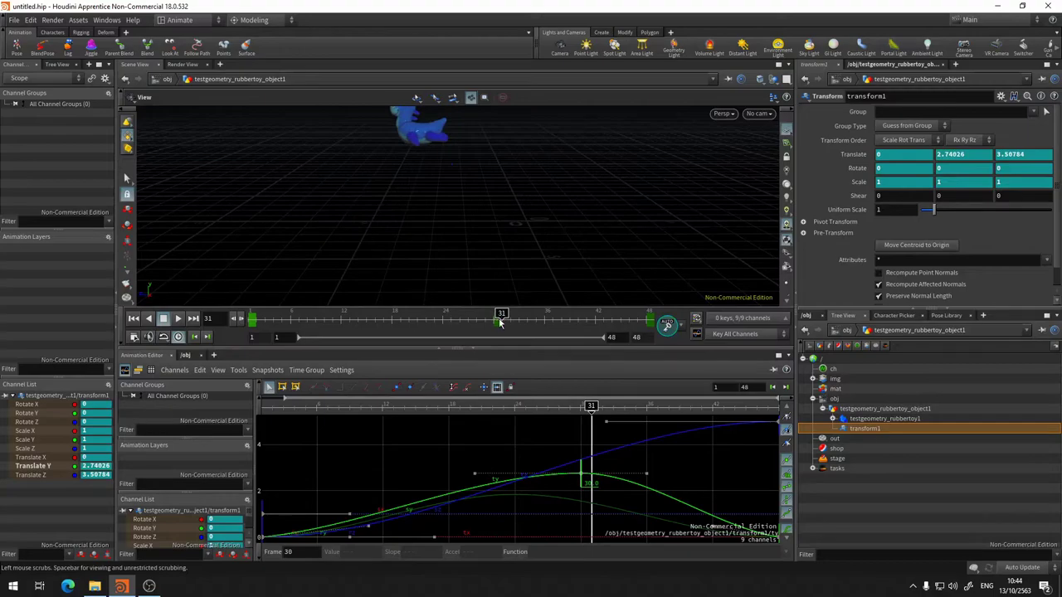
{"action": "left_click", "coordinate": [580, 473]}
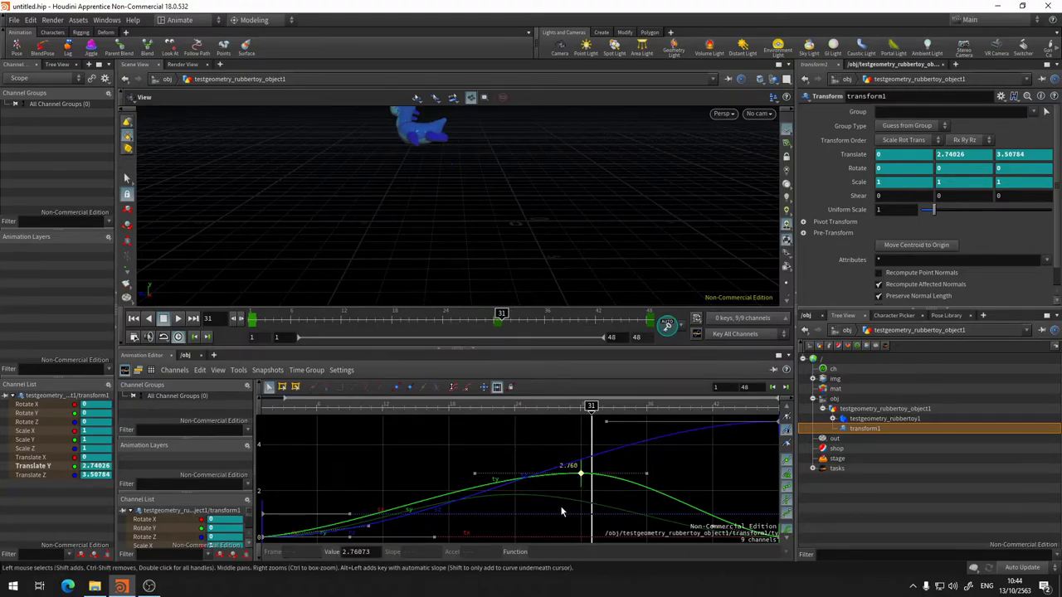
{"action": "key", "text": "Delete"}
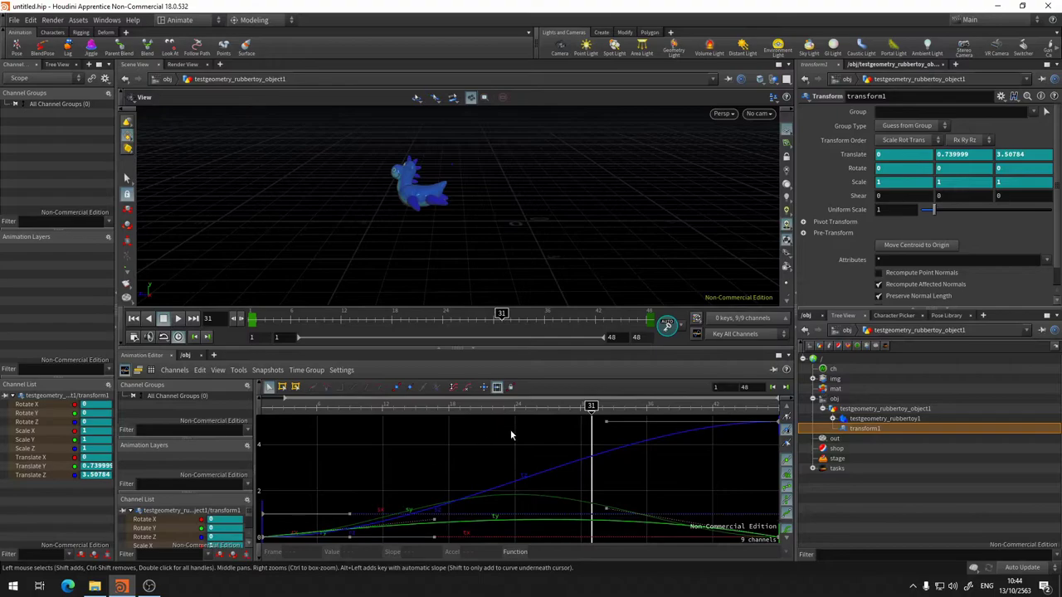
{"action": "left_click", "coordinate": [652, 319]}
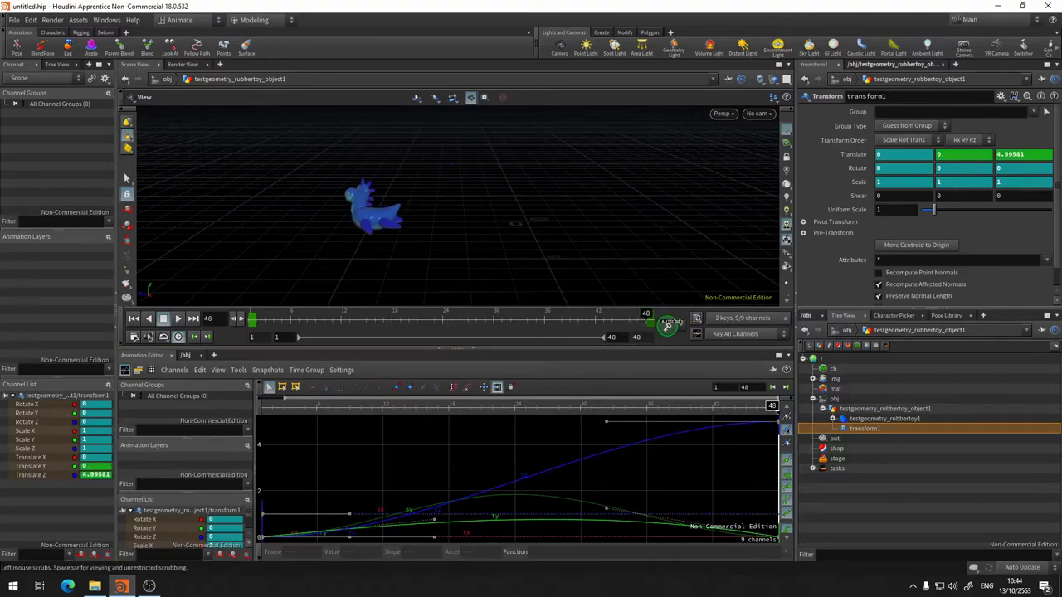
{"action": "key", "text": "Up"}
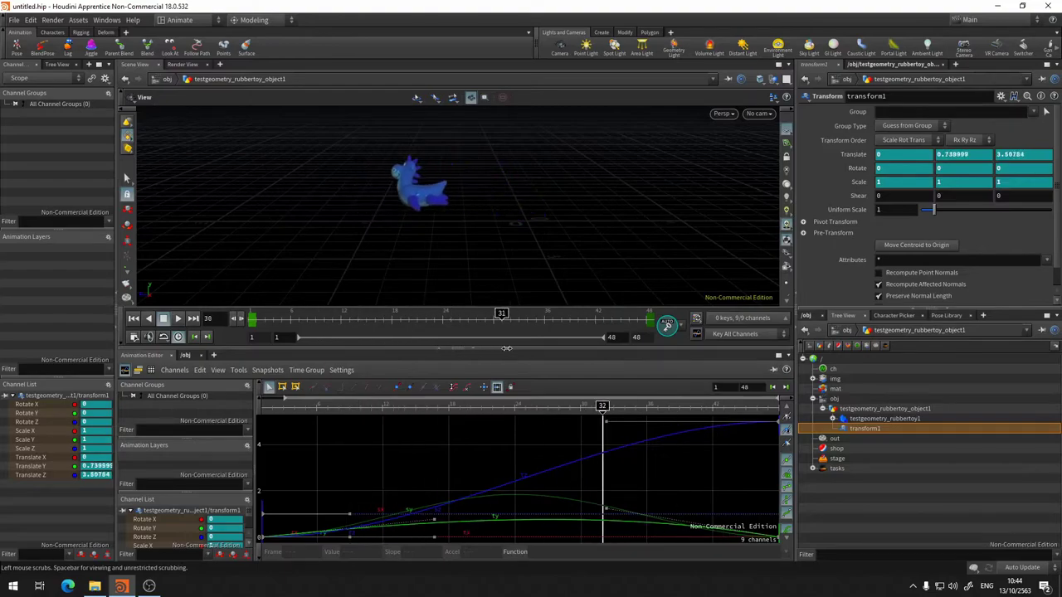
{"action": "key", "text": "Up"}
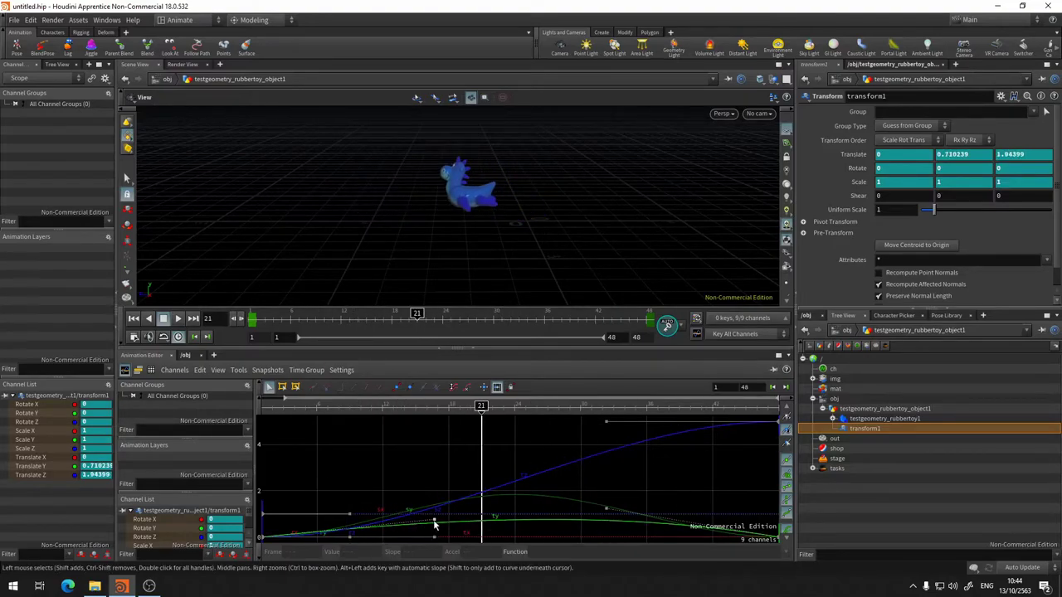
Step: Drop the remaining ty key to 0 with a flat slope, then replay and rewind the playhead
{"action": "left_click_drag", "start_coordinate": [434, 524], "coordinate": [434, 541]}
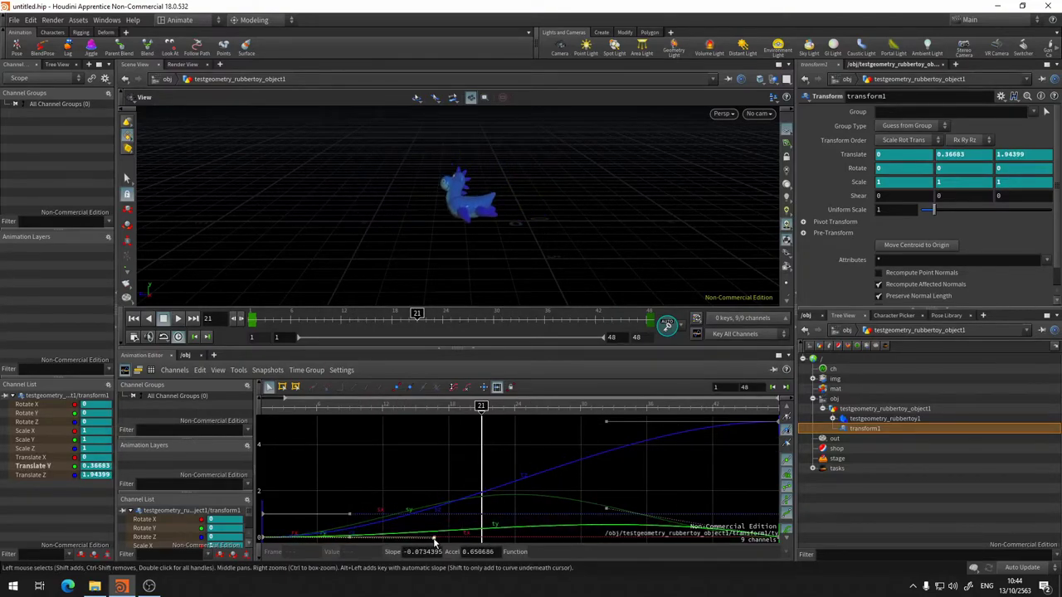
{"action": "left_click_drag", "start_coordinate": [434, 540], "coordinate": [465, 538]}
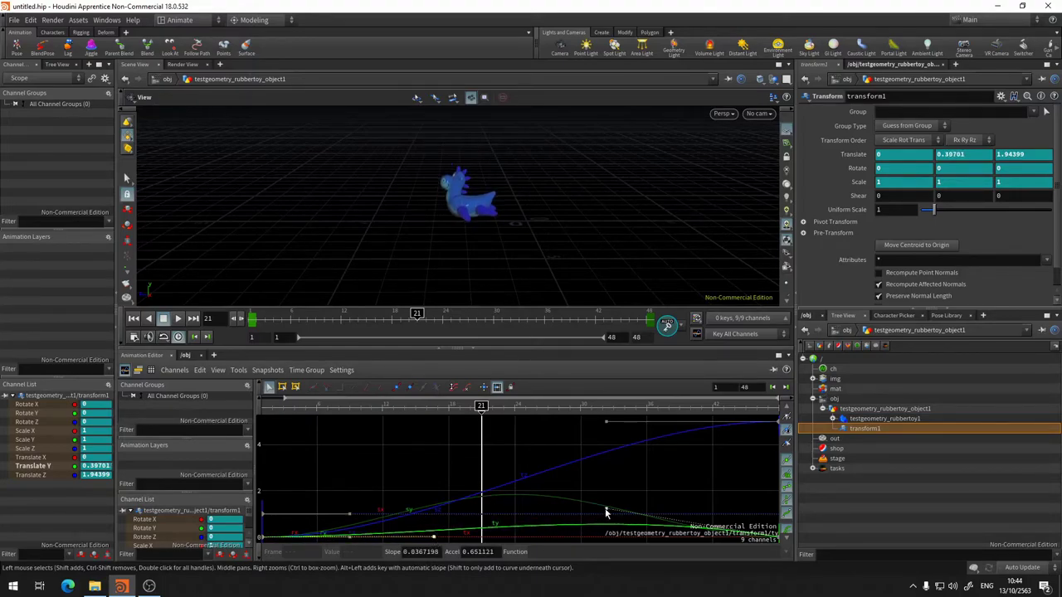
{"action": "left_click_drag", "start_coordinate": [605, 511], "coordinate": [603, 540]}
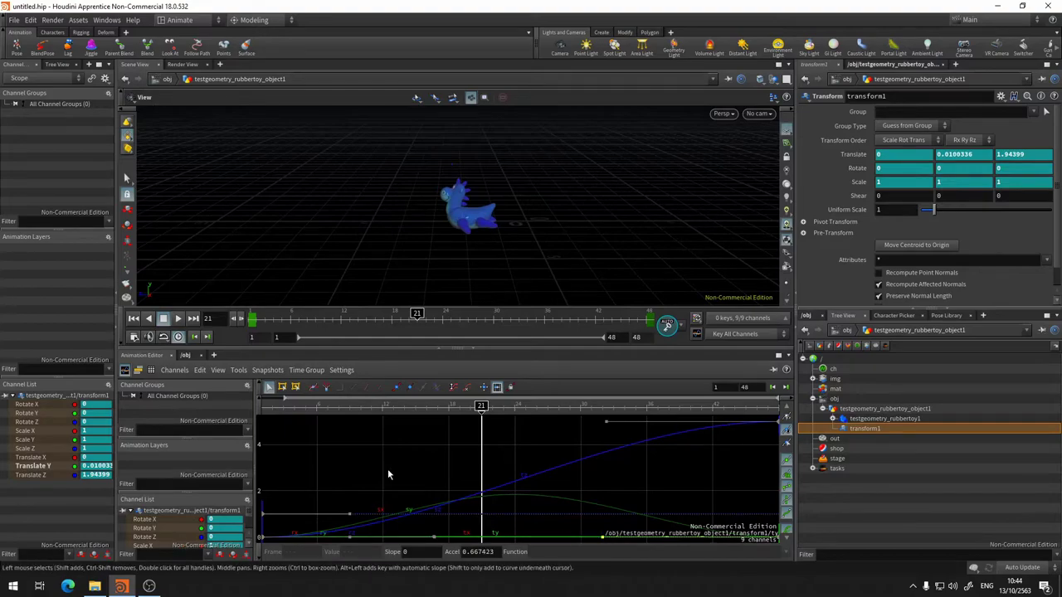
{"action": "key", "text": "Up"}
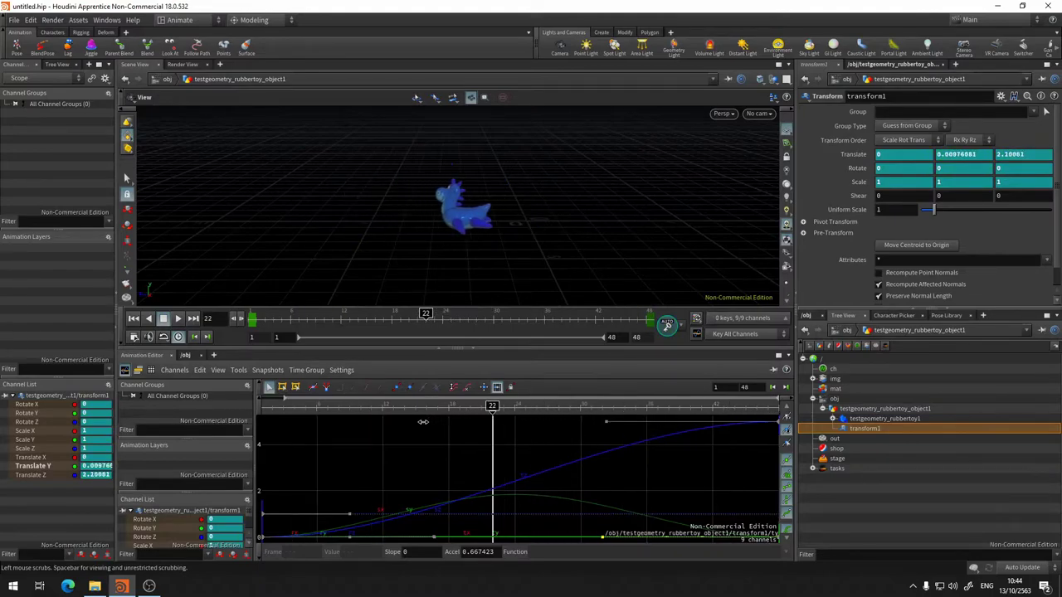
{"action": "mouse_move", "coordinate": [423, 421]}
{"action": "left_mouse_down"}
{"action": "mouse_move", "coordinate": [418, 413]}
{"action": "mouse_move", "coordinate": [438, 435]}
{"action": "mouse_move", "coordinate": [422, 438]}
{"action": "mouse_move", "coordinate": [577, 387]}
{"action": "mouse_move", "coordinate": [47, 409]}
{"action": "left_mouse_up"}
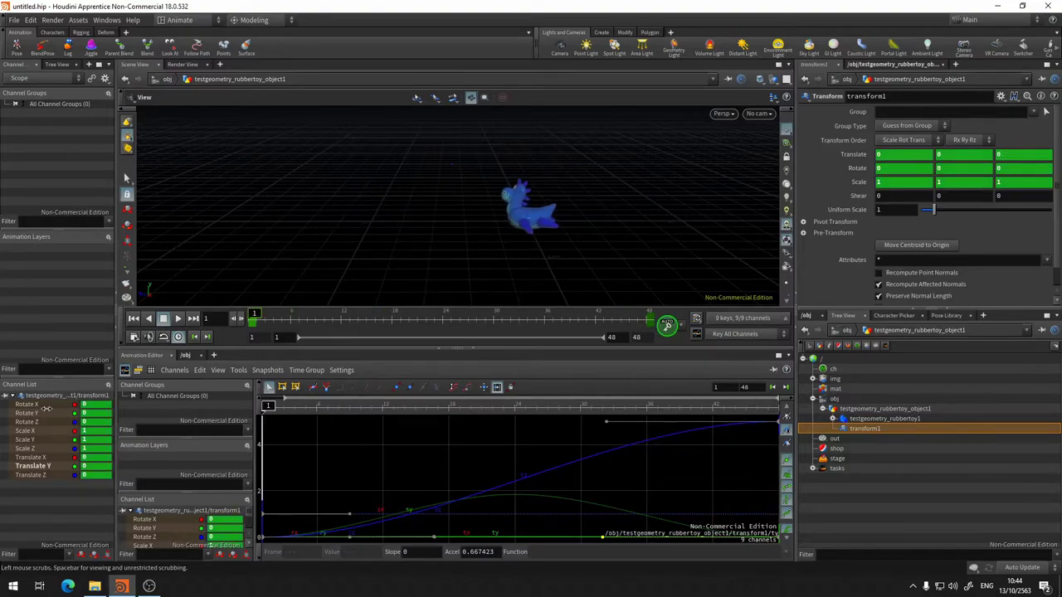
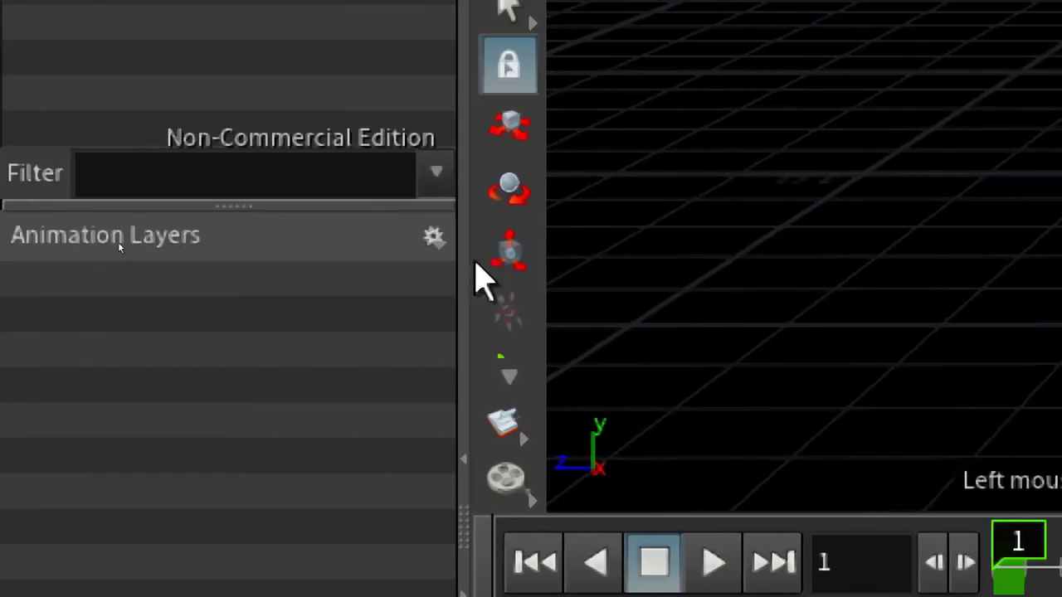
Step: Create /obj/ANI_CHOP/layer_mixer from the animated channels using the Animation Layers gear menu
{"action": "left_click", "coordinate": [432, 238]}
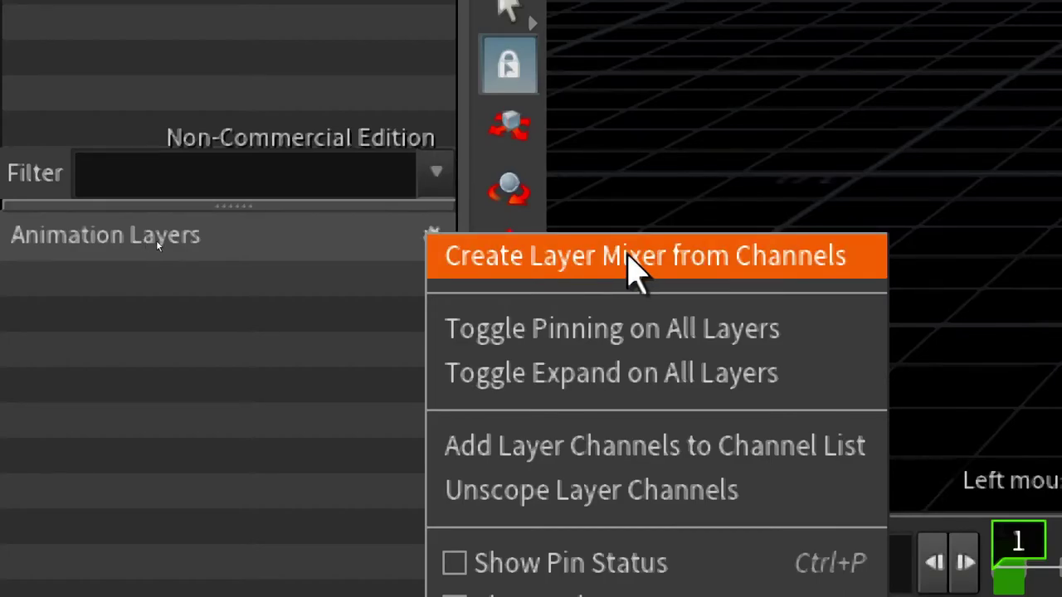
{"action": "left_click", "coordinate": [629, 257]}
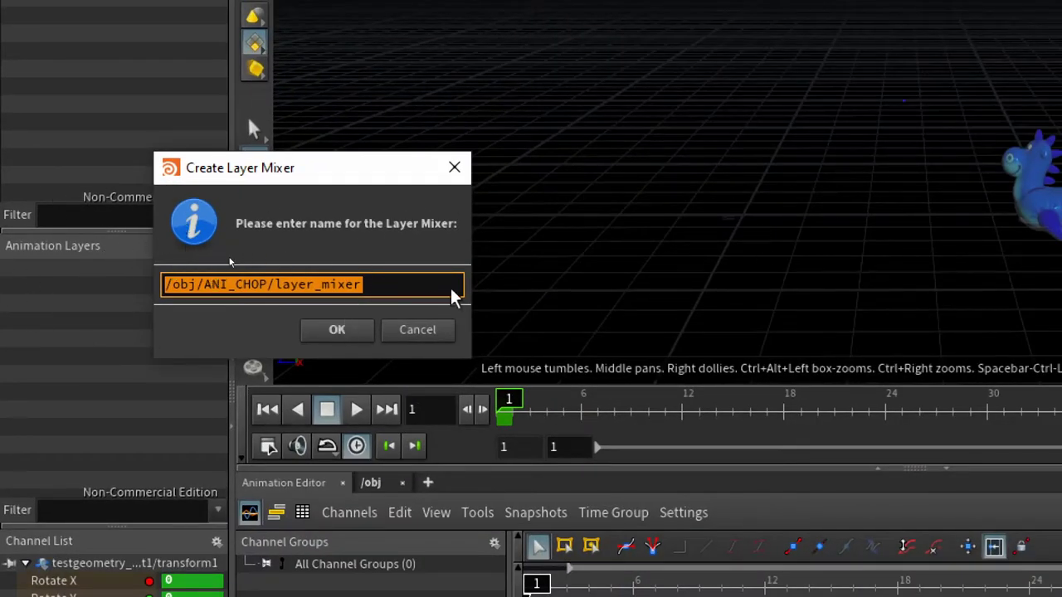
{"action": "left_click", "coordinate": [260, 284]}
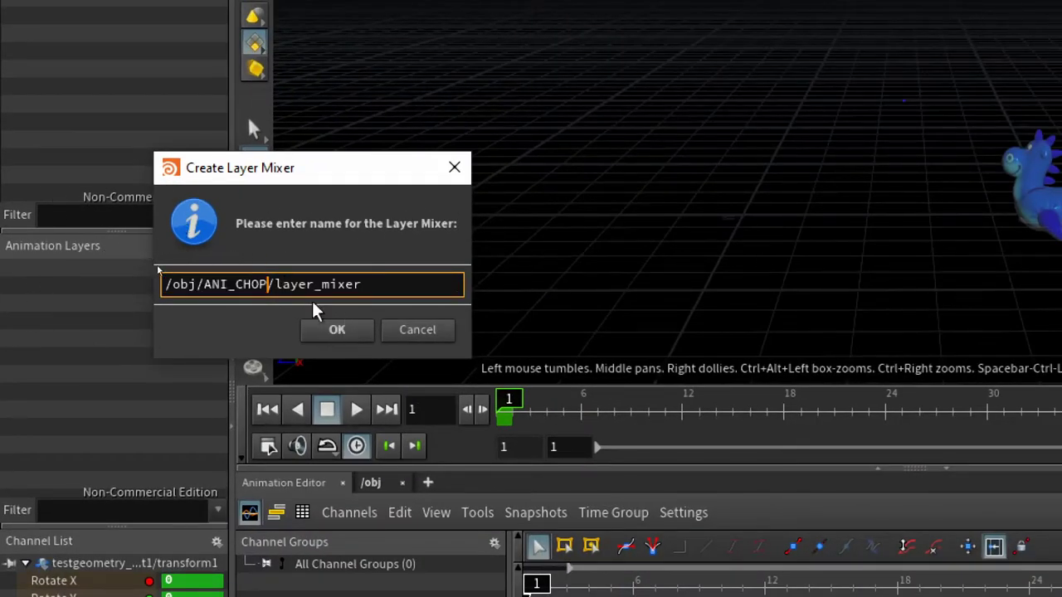
{"action": "left_click", "coordinate": [345, 335]}
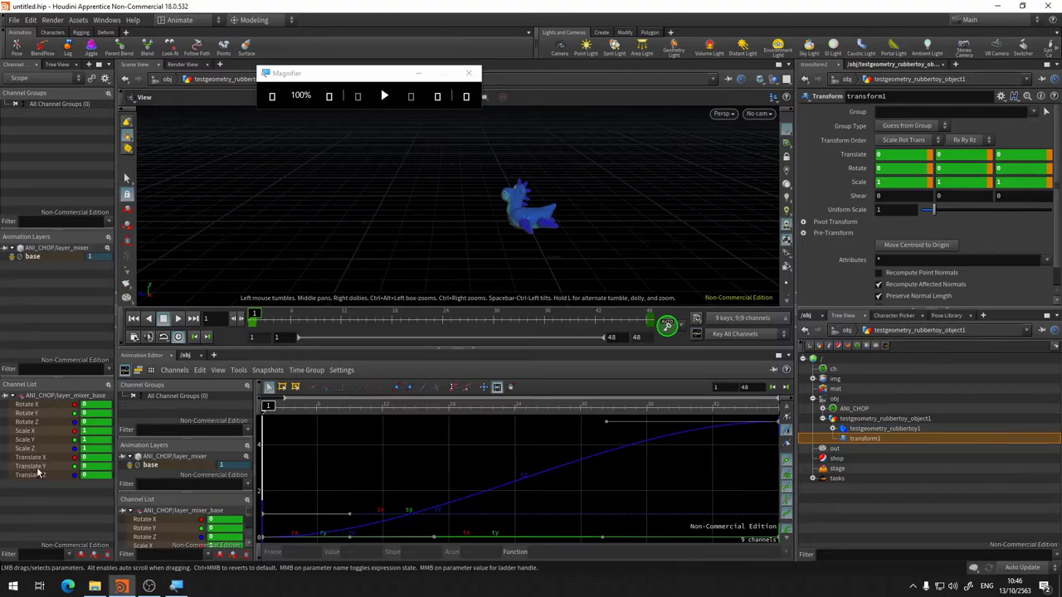
Step: Inspect the layer_mixer_base channel curves, narrowing the graph to a single translate channel
{"action": "left_click", "coordinate": [28, 450]}
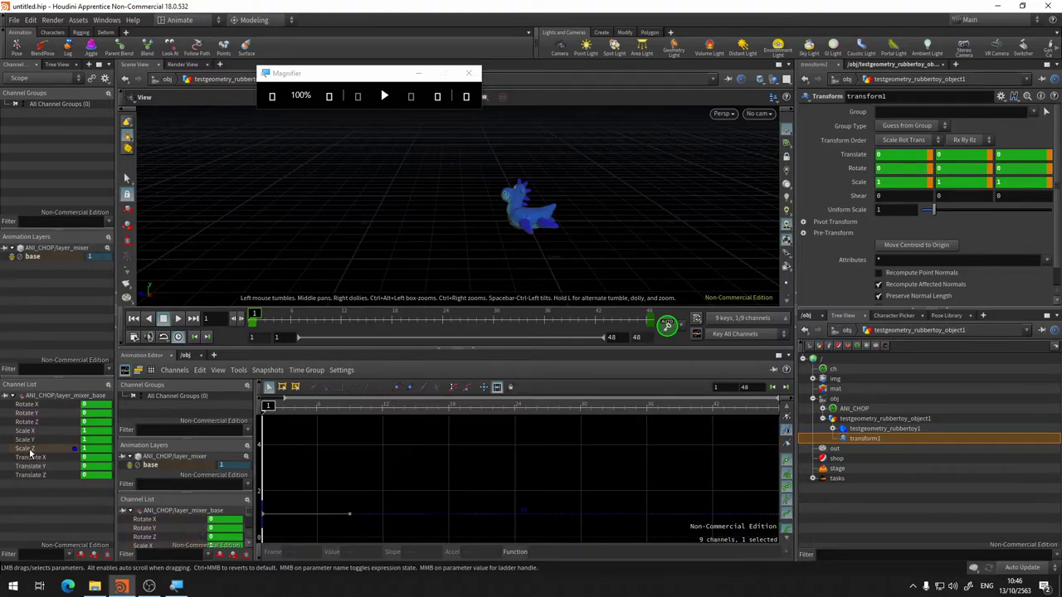
{"action": "left_click", "coordinate": [33, 458]}
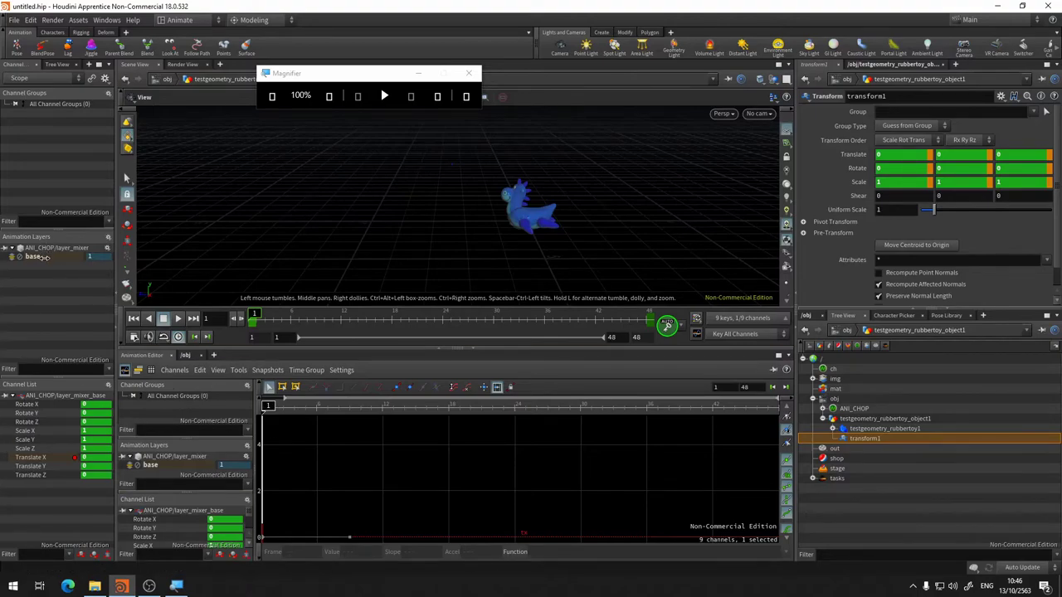
{"action": "left_click", "coordinate": [44, 397]}
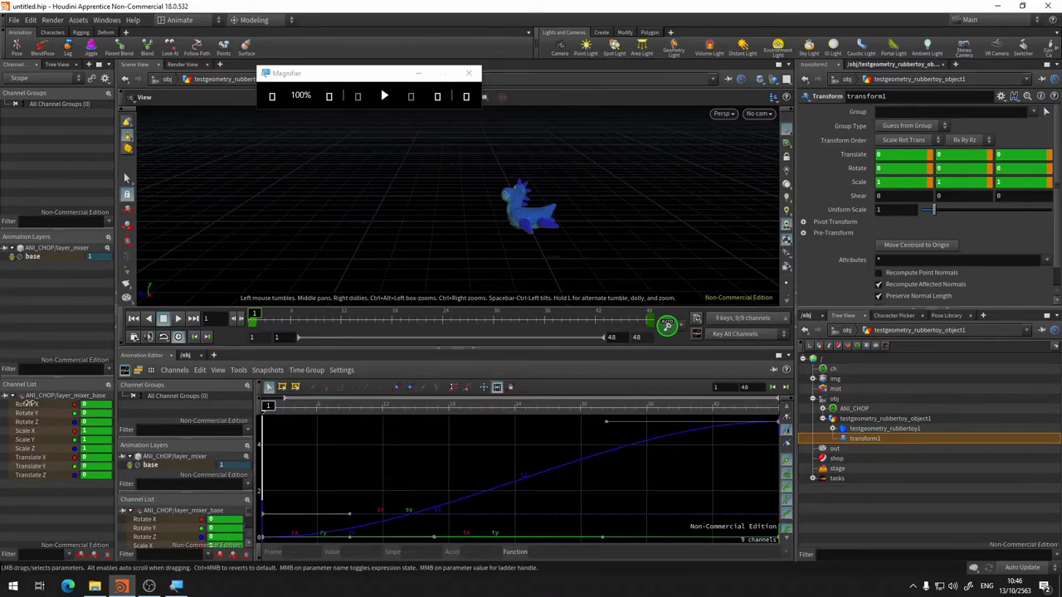
{"action": "left_click", "coordinate": [29, 413], "text": "ctrl"}
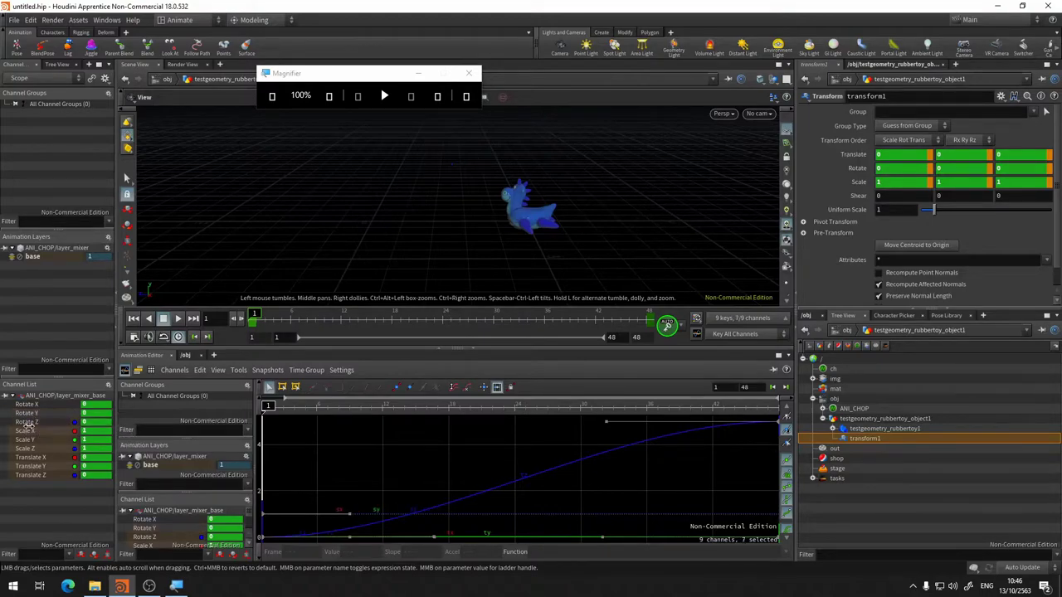
{"action": "left_click", "coordinate": [27, 432], "text": "ctrl"}
{"action": "left_click", "coordinate": [28, 440], "text": "ctrl"}
{"action": "left_click", "coordinate": [27, 449], "text": "ctrl"}
{"action": "left_click", "coordinate": [28, 457], "text": "ctrl"}
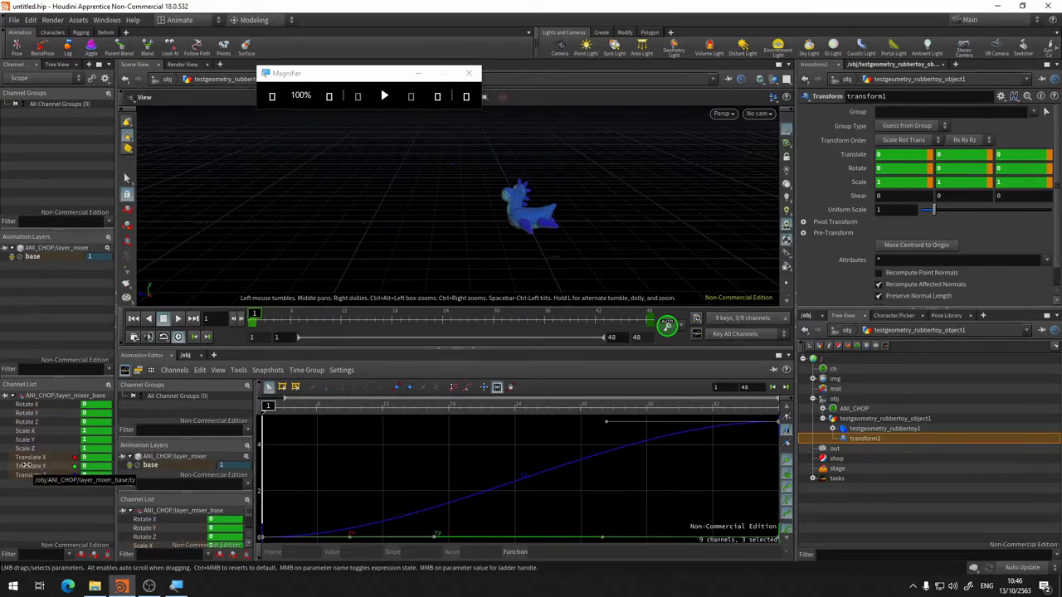
{"action": "left_click", "coordinate": [29, 466], "text": "ctrl"}
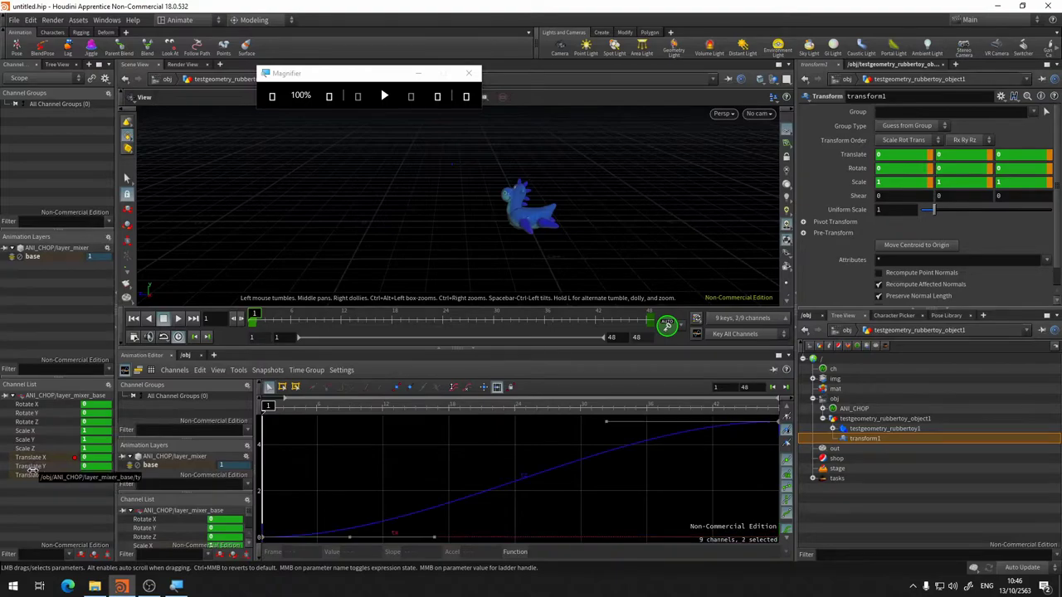
{"action": "left_click", "coordinate": [29, 475], "text": "ctrl"}
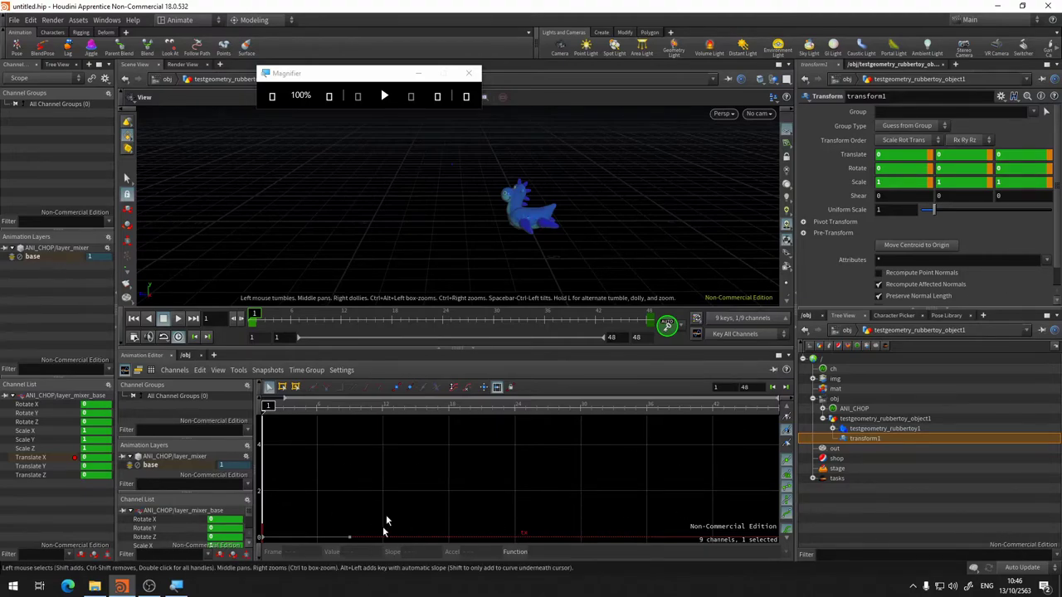
Step: Check the Translate Z curve at frame 48, then select frames 1 to 48 on the playbar
{"action": "left_click", "coordinate": [648, 319]}
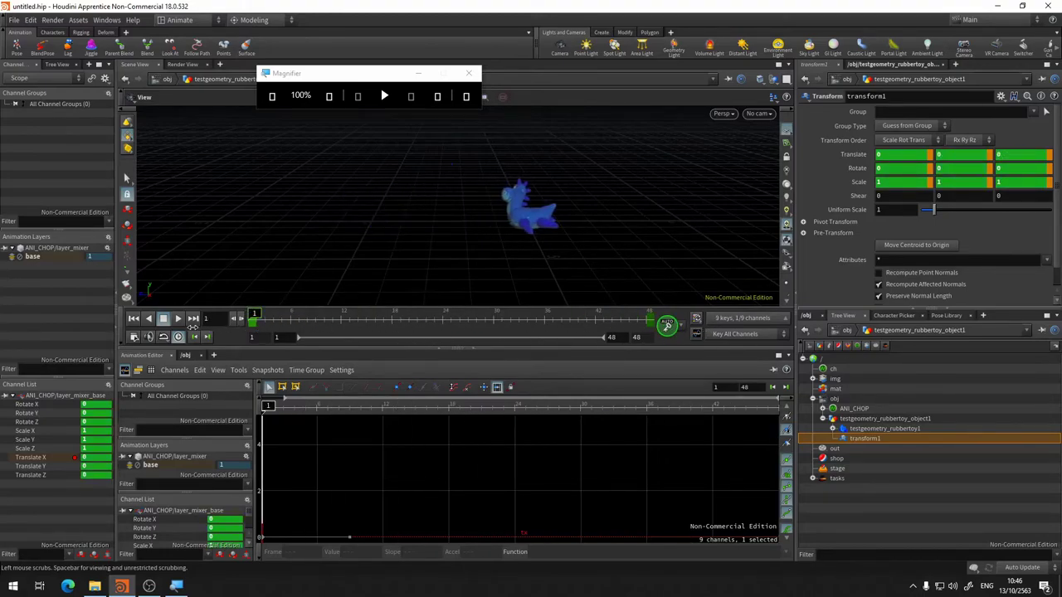
{"action": "left_click", "coordinate": [49, 475]}
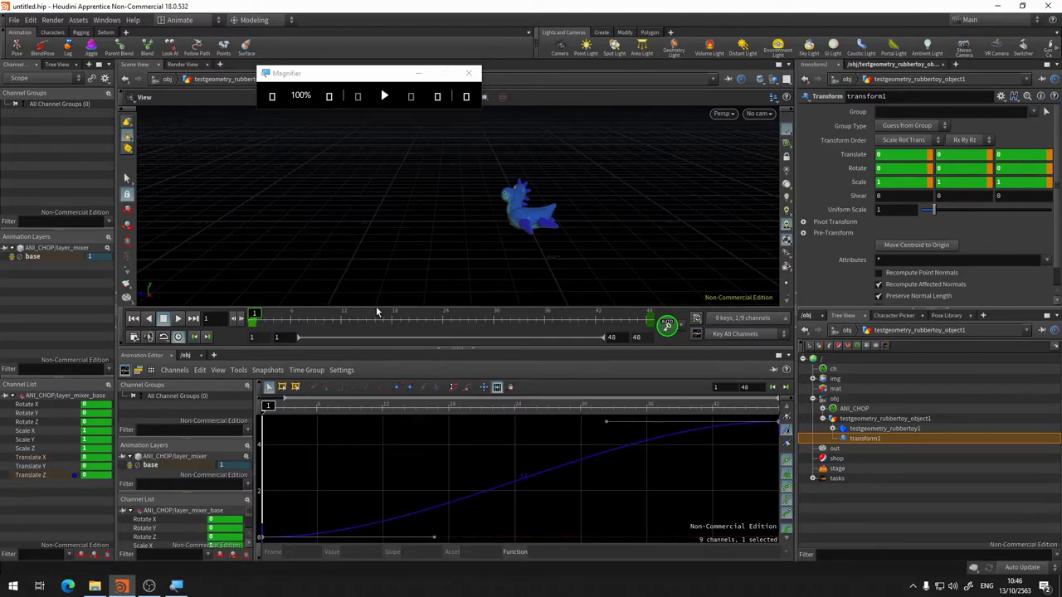
{"action": "left_click_drag", "start_coordinate": [381, 317], "coordinate": [776, 297]}
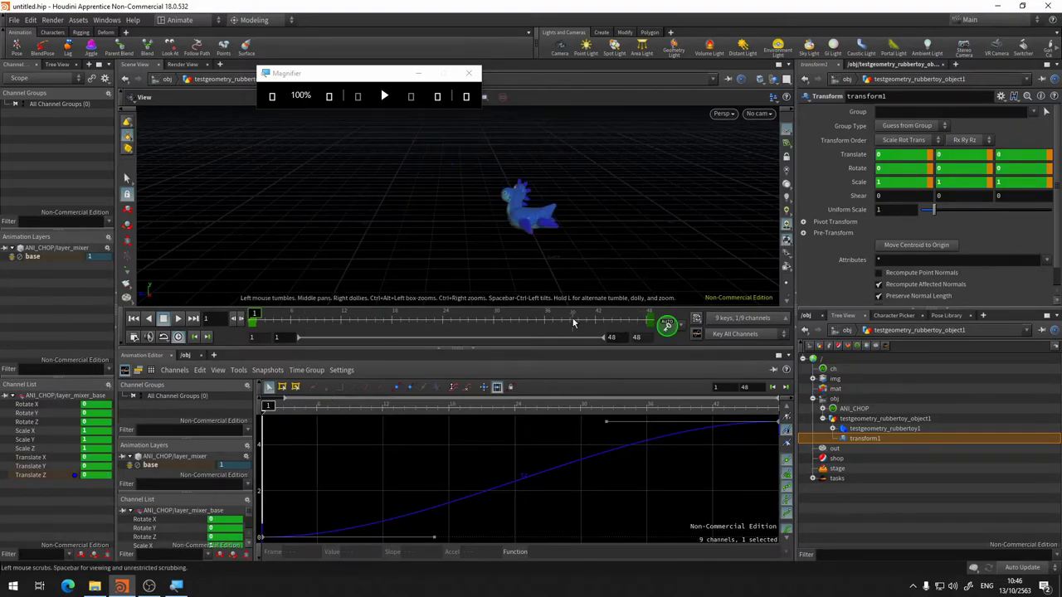
{"action": "left_click_drag", "start_coordinate": [573, 318], "coordinate": [254, 318], "text": "shift"}
{"action": "left_click_drag", "start_coordinate": [572, 318], "coordinate": [653, 319], "text": "shift"}
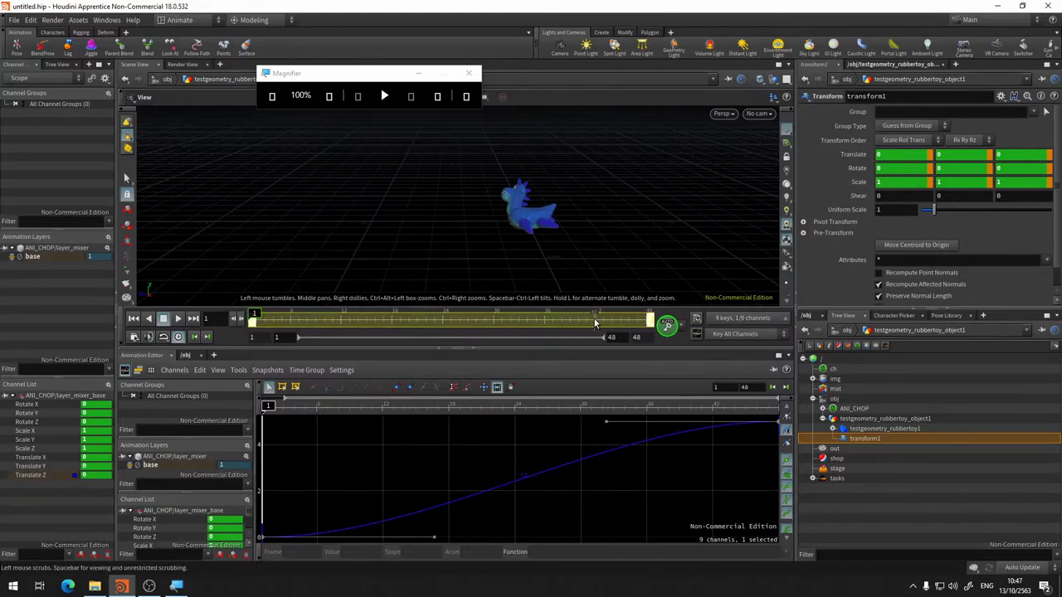
Step: Delete the selected keys, try clearing Translate X, then undo the deletion
{"action": "key", "text": "Delete"}
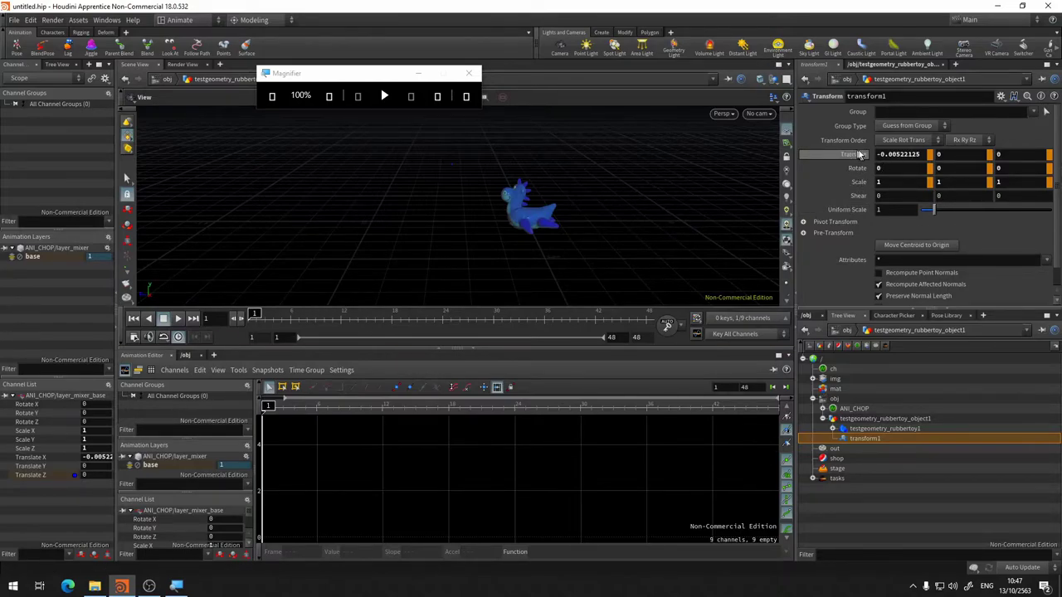
{"action": "left_click", "coordinate": [913, 154]}
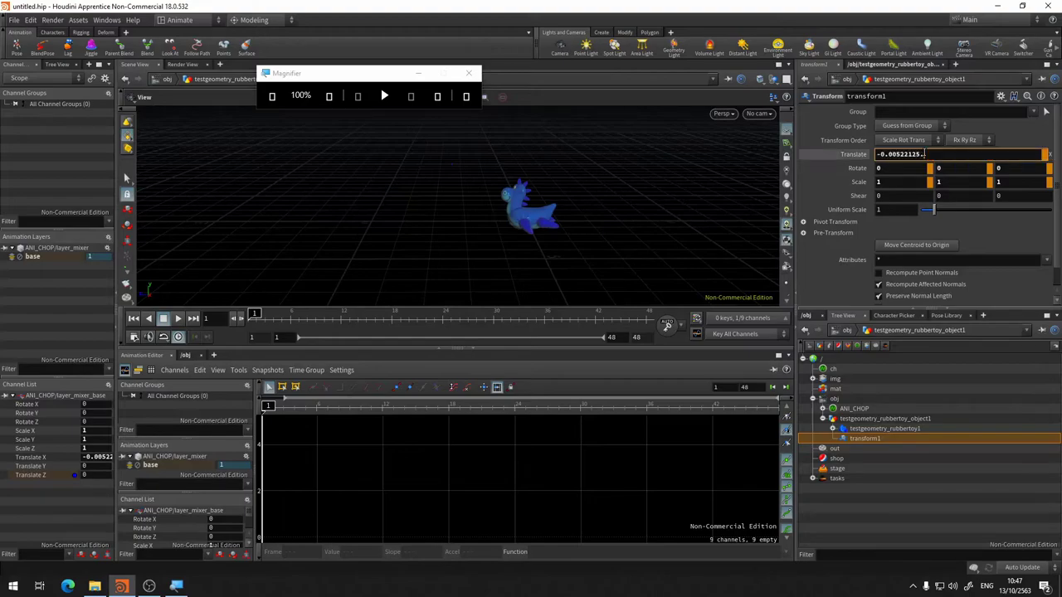
{"action": "key", "text": "BackSpace"}
{"action": "key", "text": "BackSpace"}
{"action": "key", "text": "BackSpace"}
{"action": "key", "text": "Return"}
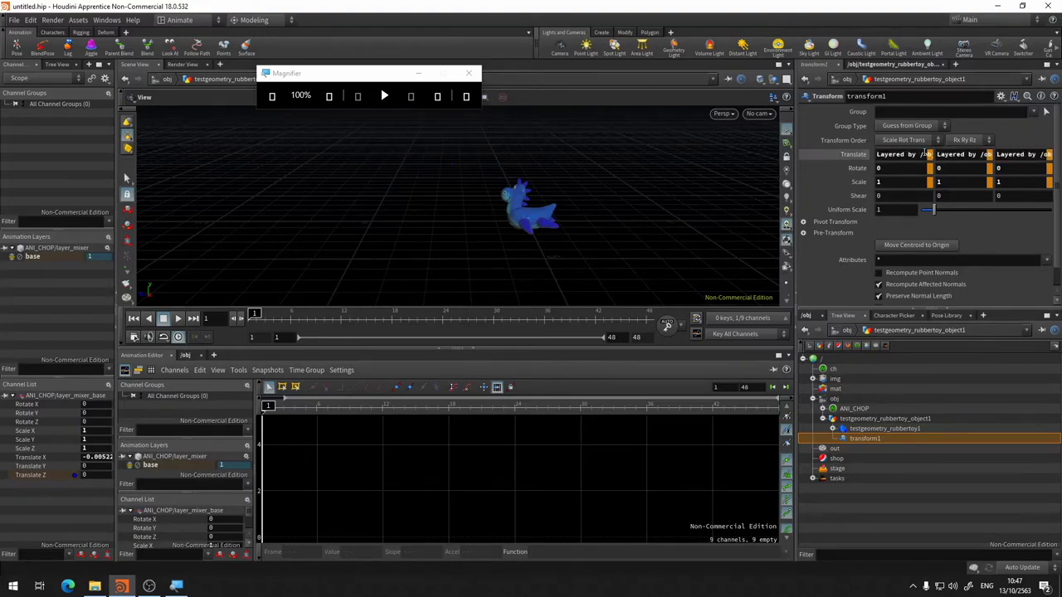
{"action": "key", "text": "ctrl+z"}
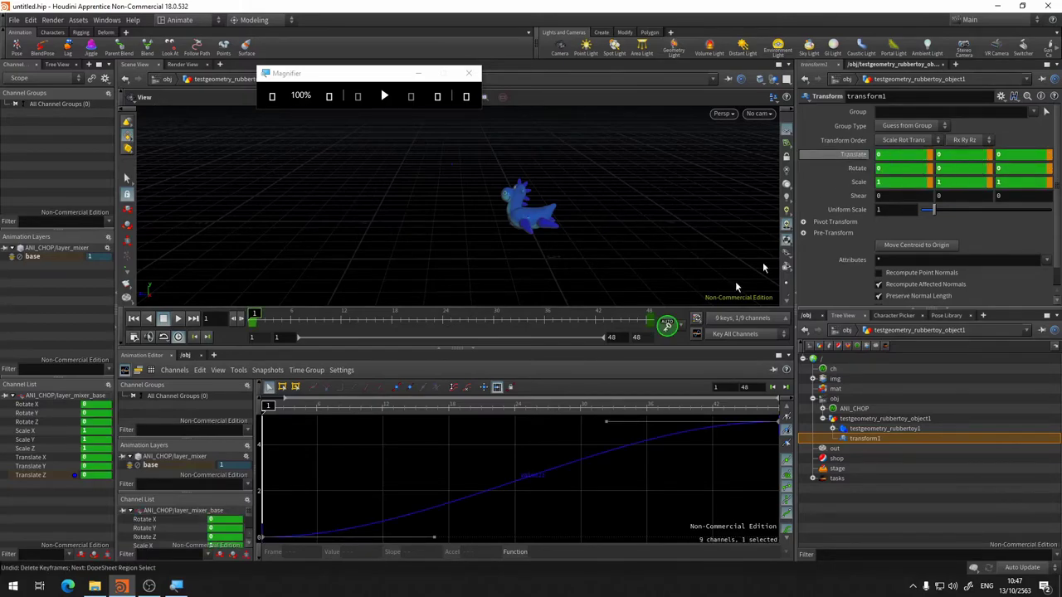
Step: Delete the keys on frames 1–10, and undo a trial translate key at frame 48
{"action": "left_click_drag", "start_coordinate": [344, 320], "coordinate": [253, 320], "text": "shift"}
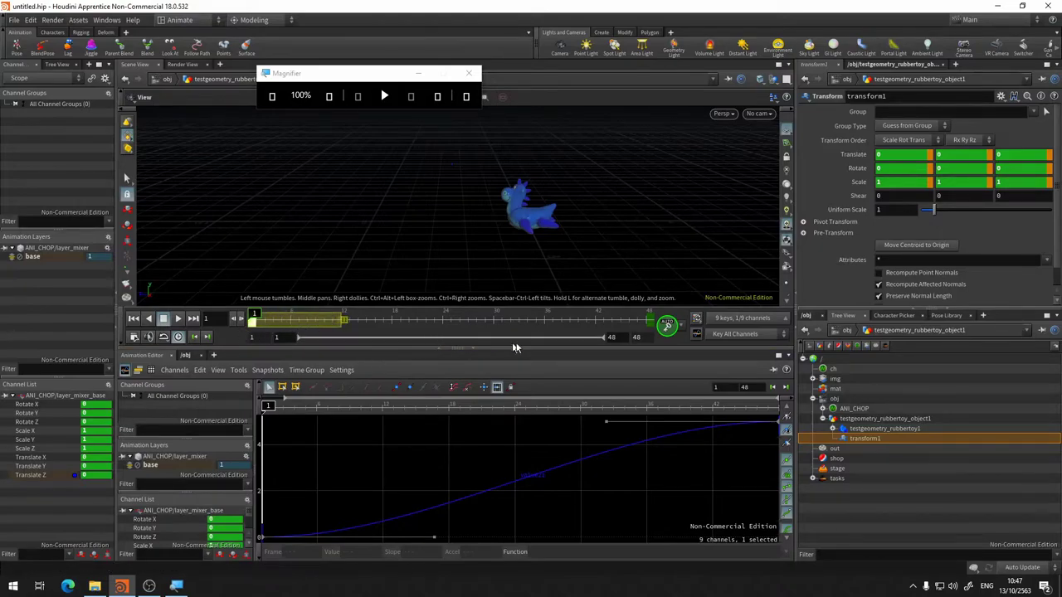
{"action": "key", "text": "Delete"}
{"action": "left_click_drag", "start_coordinate": [488, 324], "coordinate": [644, 315]}
{"action": "left_click", "coordinate": [667, 324]}
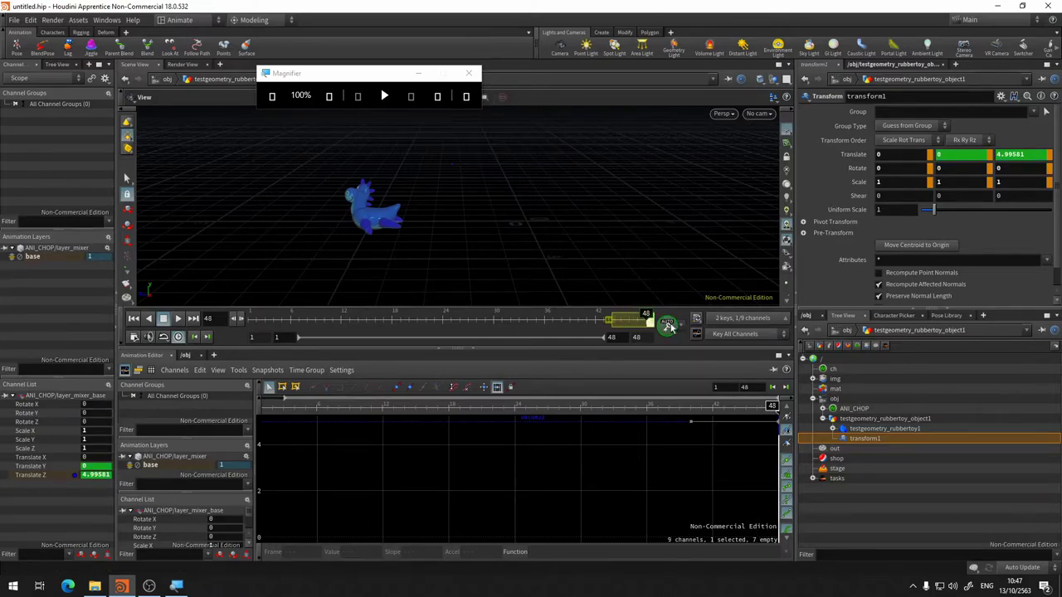
{"action": "key", "text": "ctrl+z"}
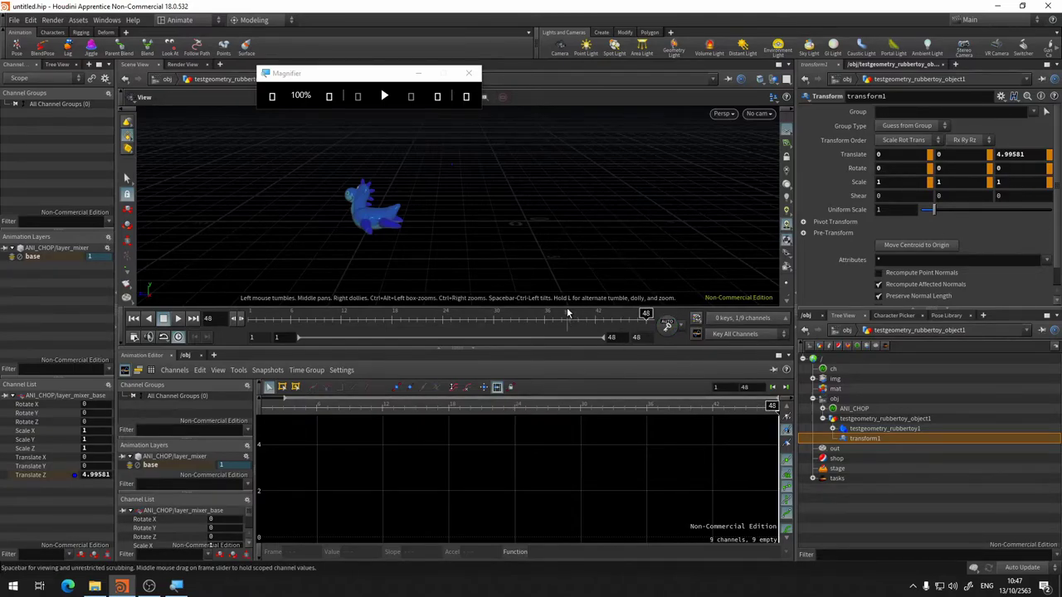
Step: Set Translate Z to 0 on frame 1
{"action": "left_click_drag", "start_coordinate": [584, 316], "coordinate": [83, 340]}
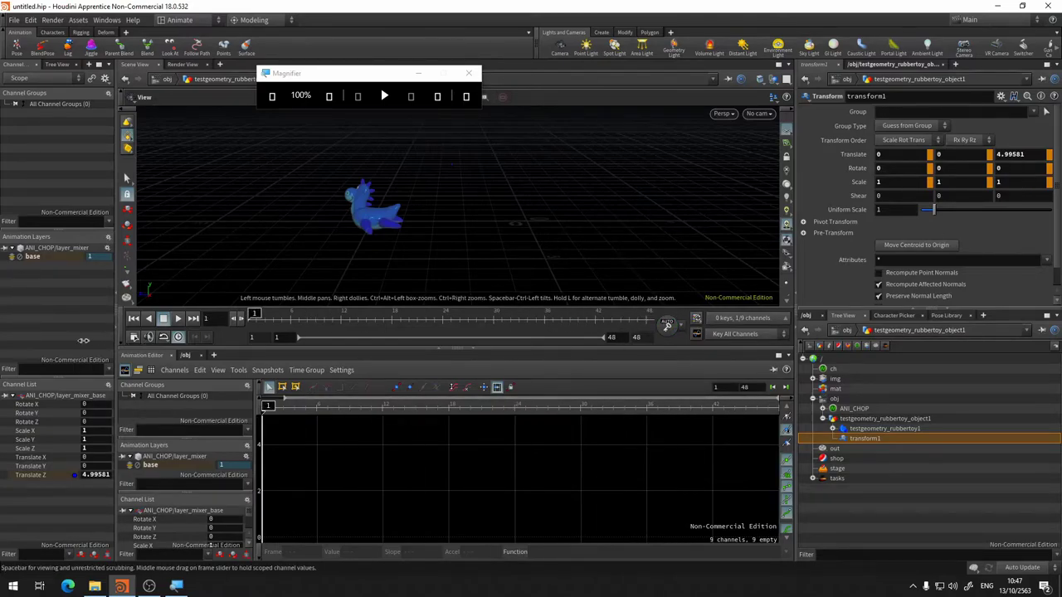
{"action": "left_click", "coordinate": [1030, 154]}
{"action": "type", "text": "0"}
{"action": "key", "text": "Return"}
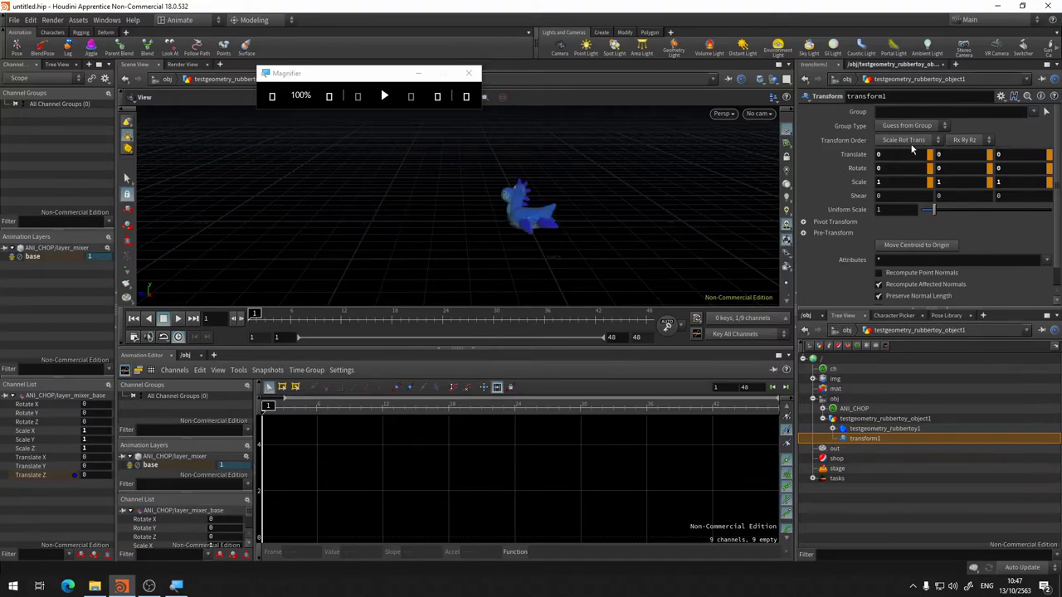
Step: Key Translate Z at 0 on frame 48
{"action": "left_click_drag", "start_coordinate": [270, 319], "coordinate": [835, 329]}
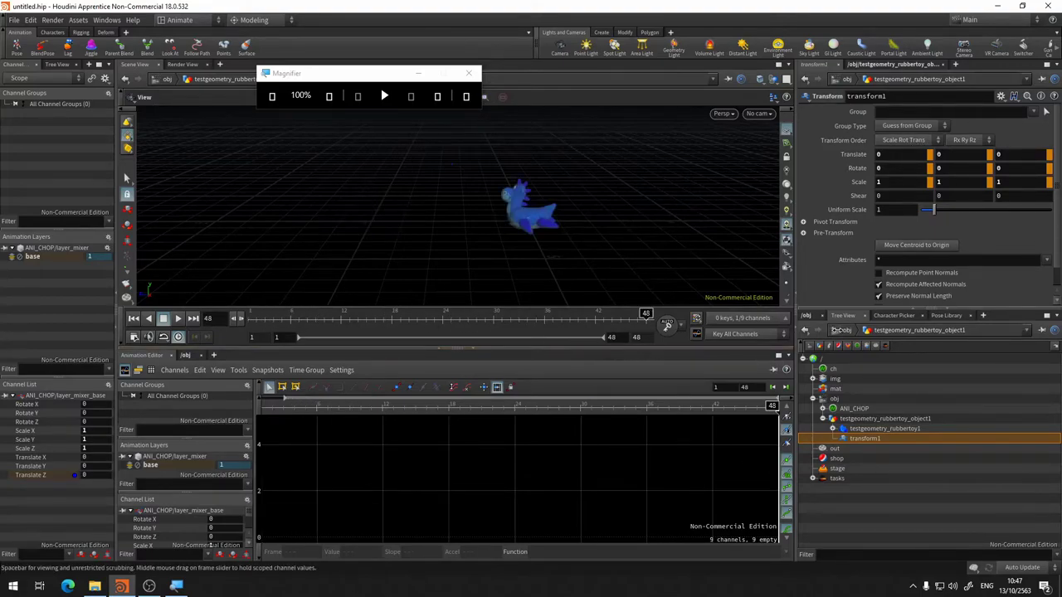
{"action": "key", "text": "ctrl+Up"}
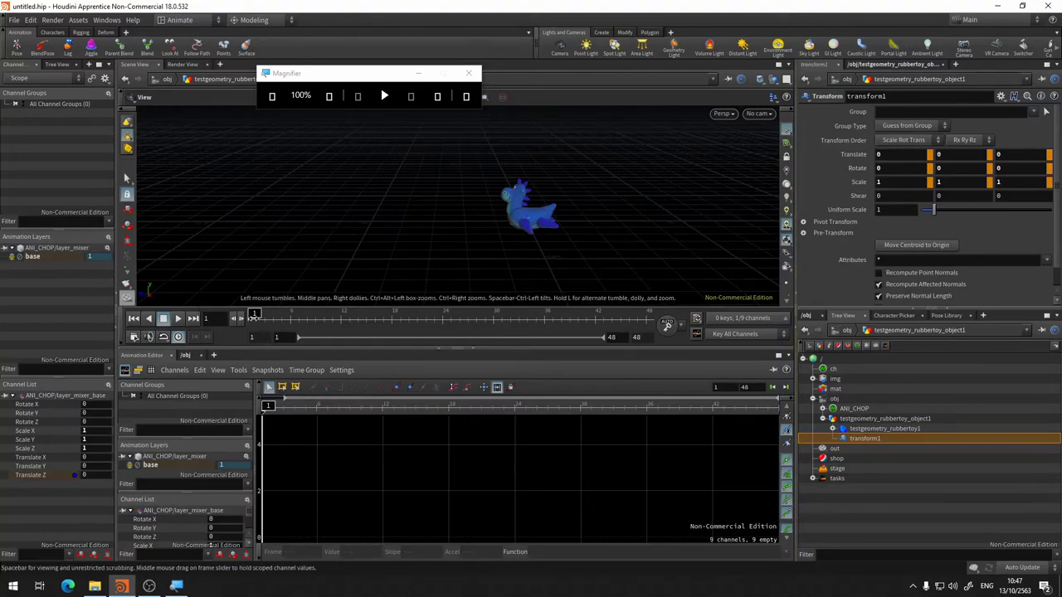
{"action": "key", "text": "Right"}
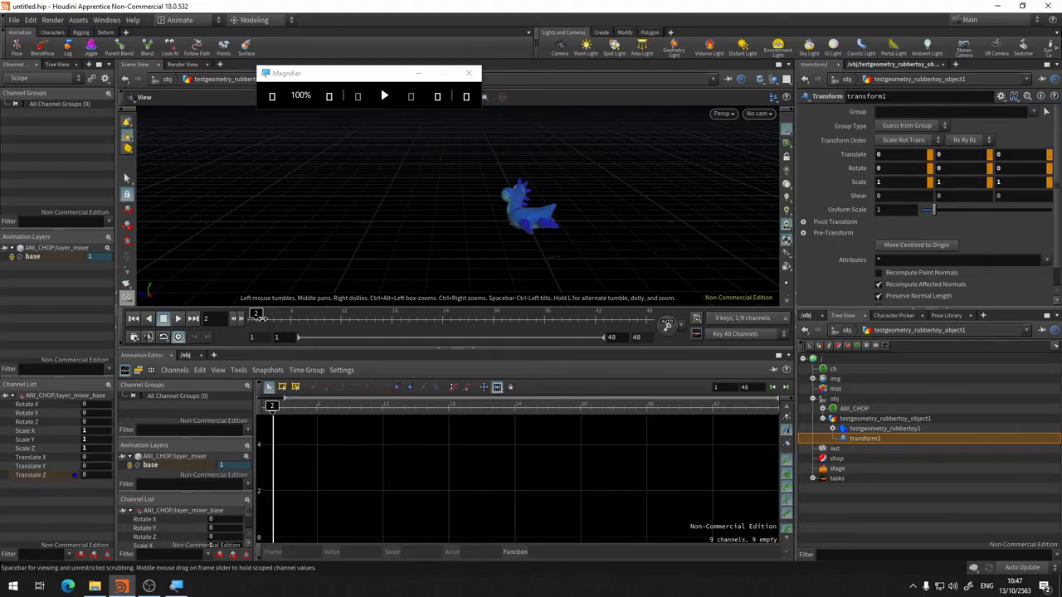
{"action": "key", "text": "Left"}
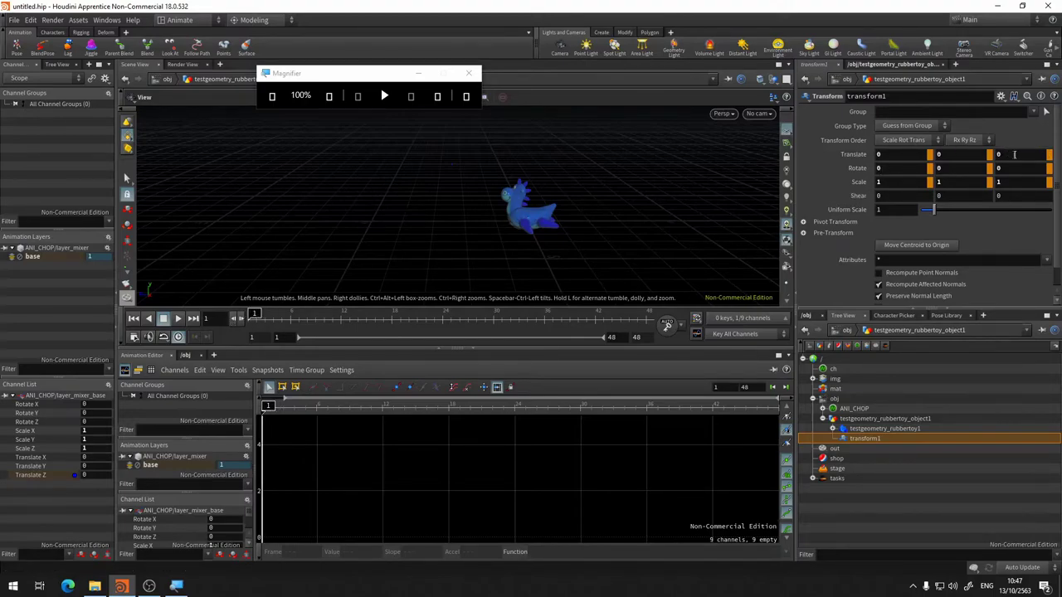
{"action": "left_click", "coordinate": [1020, 154], "text": "alt"}
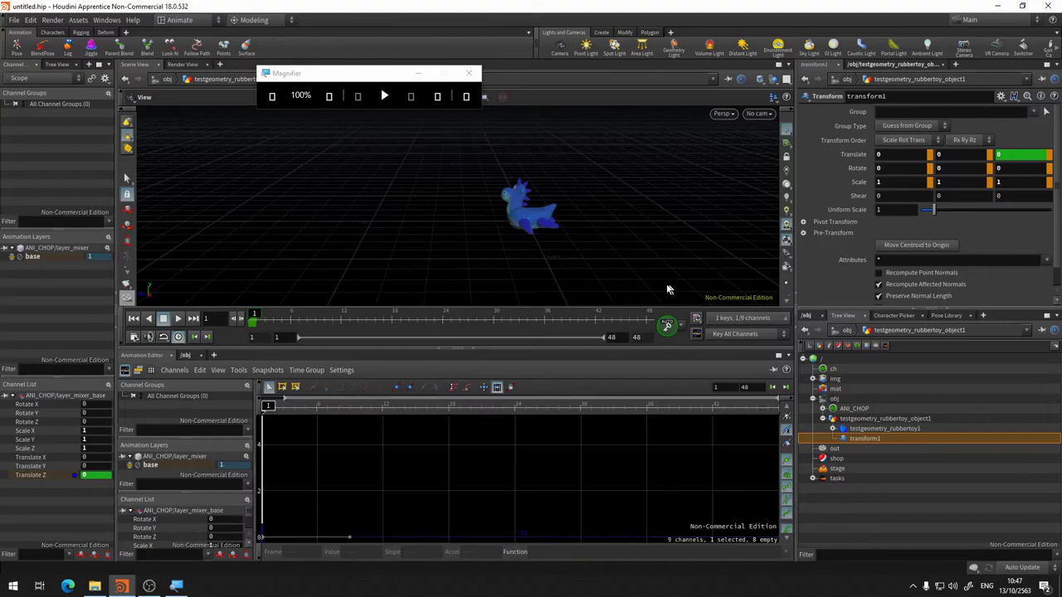
{"action": "key", "text": "Up"}
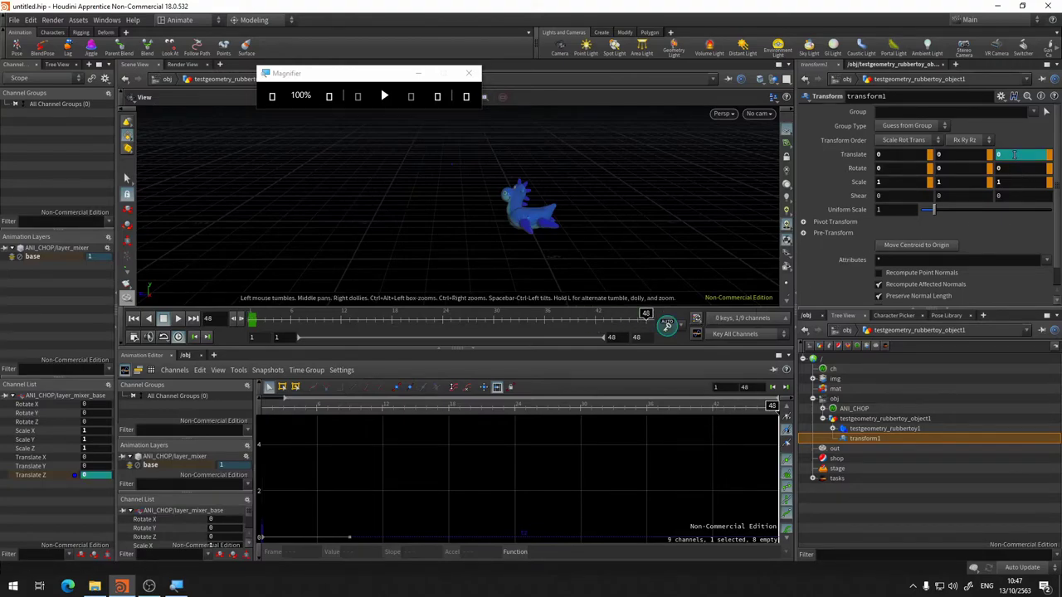
{"action": "left_click", "coordinate": [1014, 154], "text": "alt"}
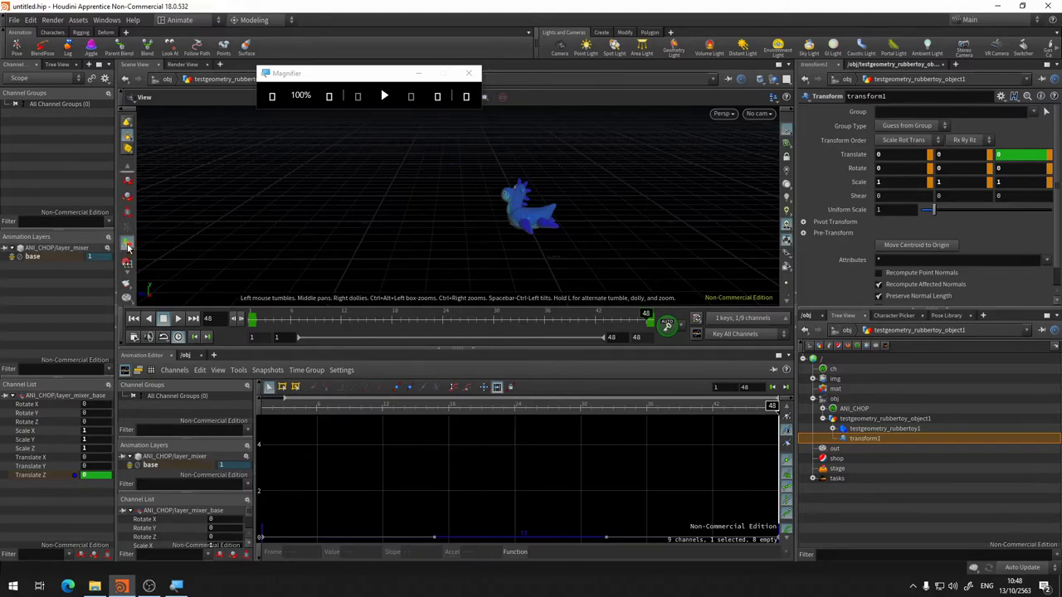
Step: Raise Translate Z to 6 at frame 48 with the value ladder, then play back and frame the curve
{"action": "left_click", "coordinate": [127, 242]}
{"action": "scroll", "coordinate": [1023, 156], "scroll_direction": "down", "scroll_amount": 1}
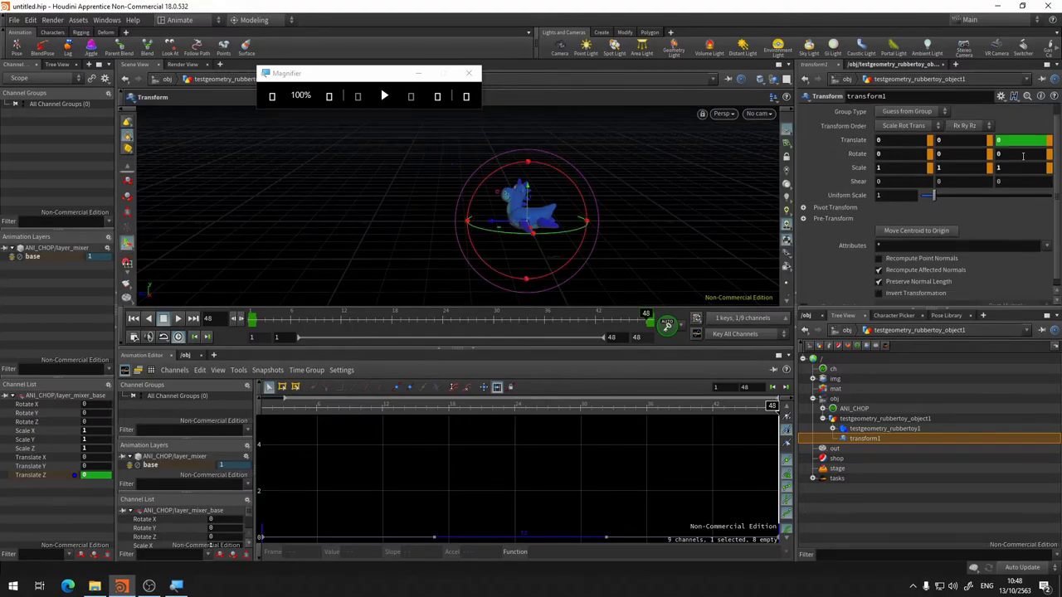
{"action": "middle_click", "coordinate": [1019, 139]}
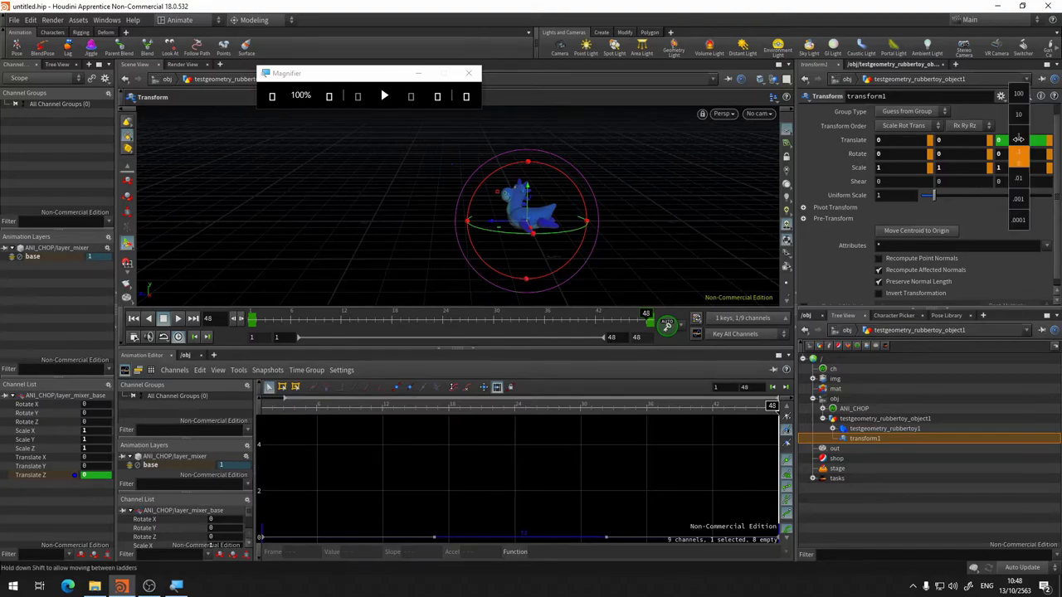
{"action": "mouse_move", "coordinate": [1019, 133]}
{"action": "middle_mouse_down"}
{"action": "mouse_move", "coordinate": [229, 144]}
{"action": "mouse_move", "coordinate": [246, 142]}
{"action": "middle_mouse_up"}
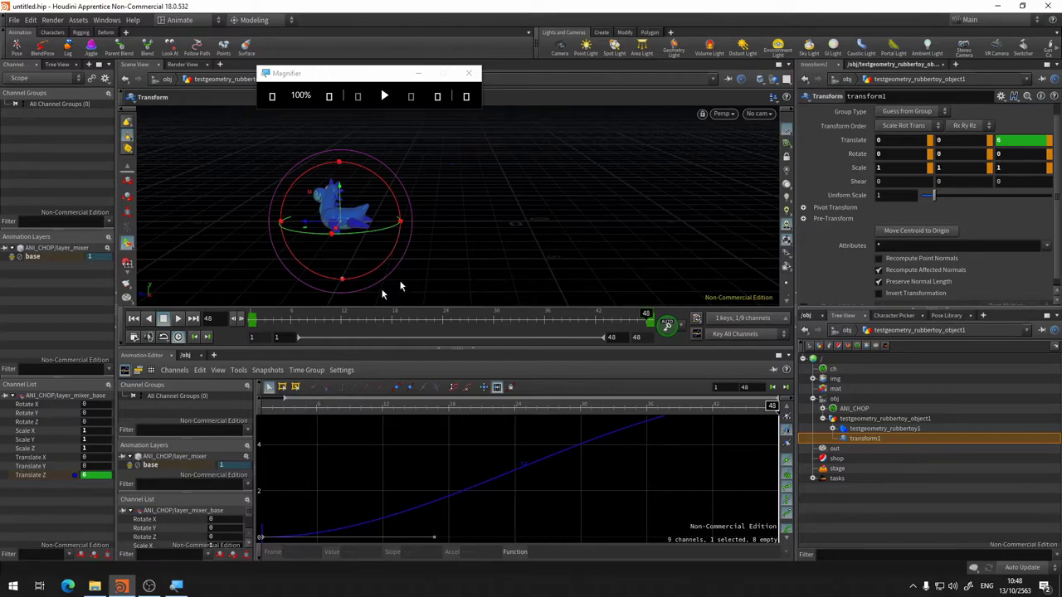
{"action": "key", "text": "Up"}
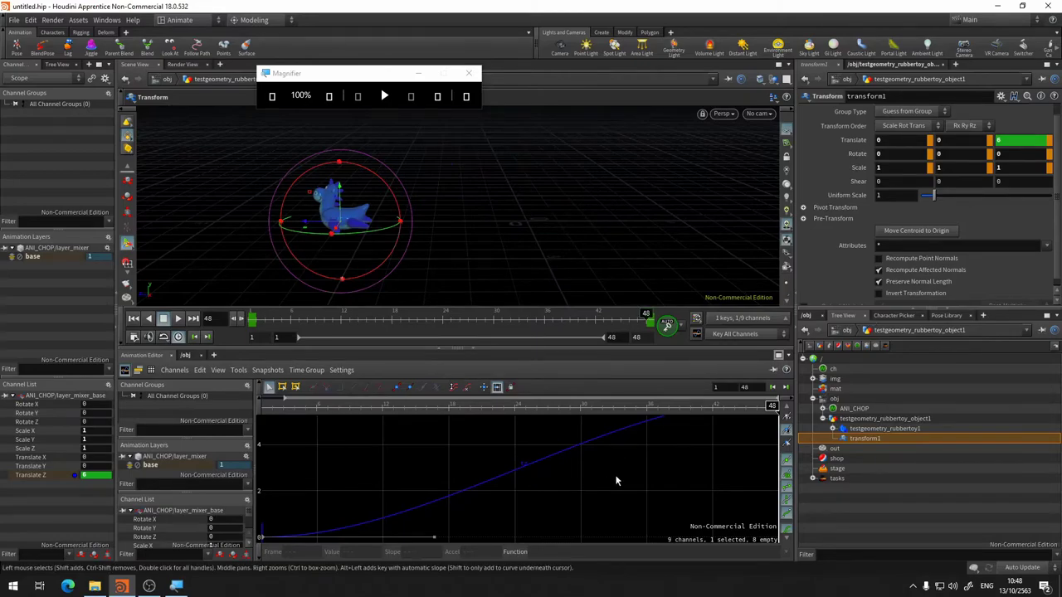
{"action": "key", "text": "h"}
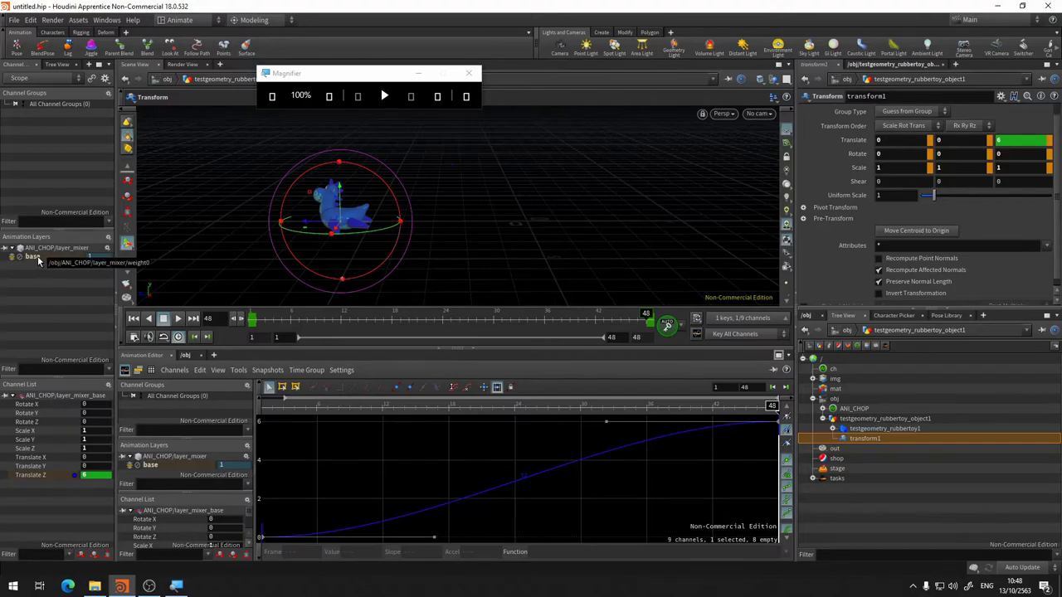
Step: Rename the base animation layer to Ztrans
{"action": "left_click", "coordinate": [38, 259]}
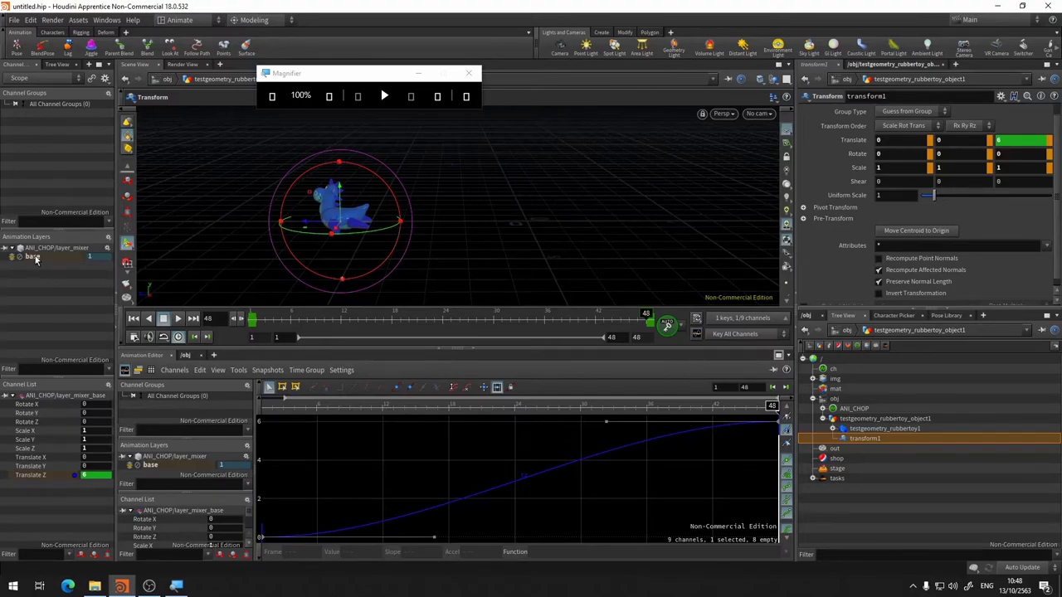
{"action": "right_click", "coordinate": [35, 260]}
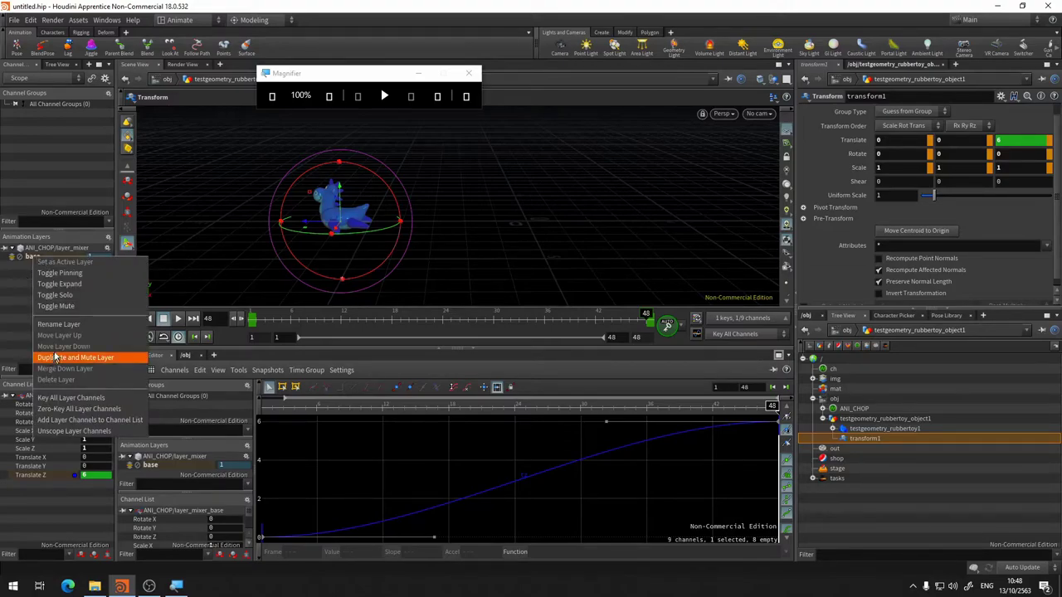
{"action": "left_click", "coordinate": [62, 326]}
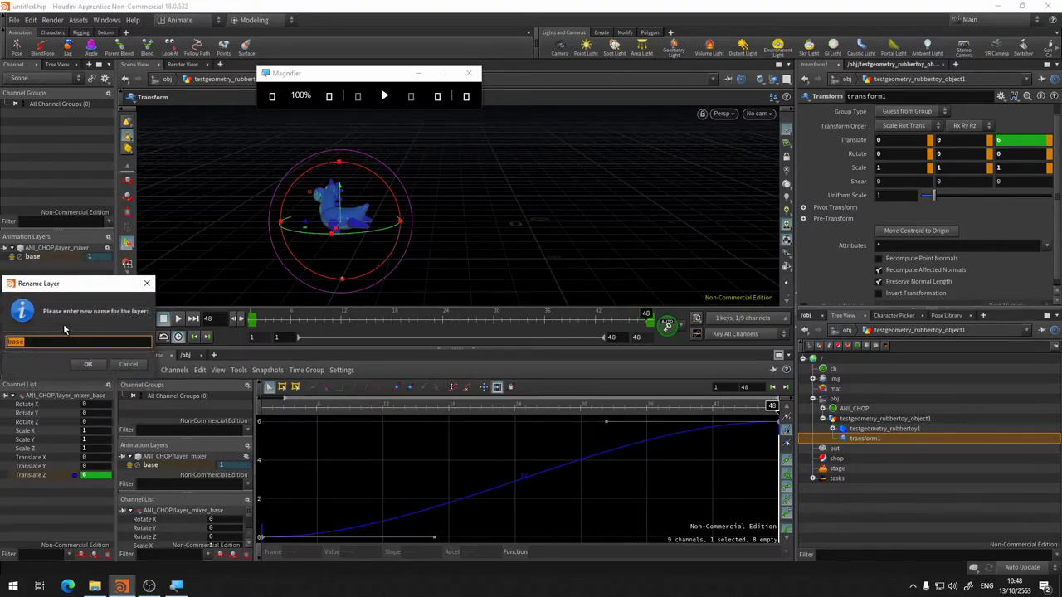
{"action": "type", "text": "Ztran"}
{"action": "left_click", "coordinate": [88, 364]}
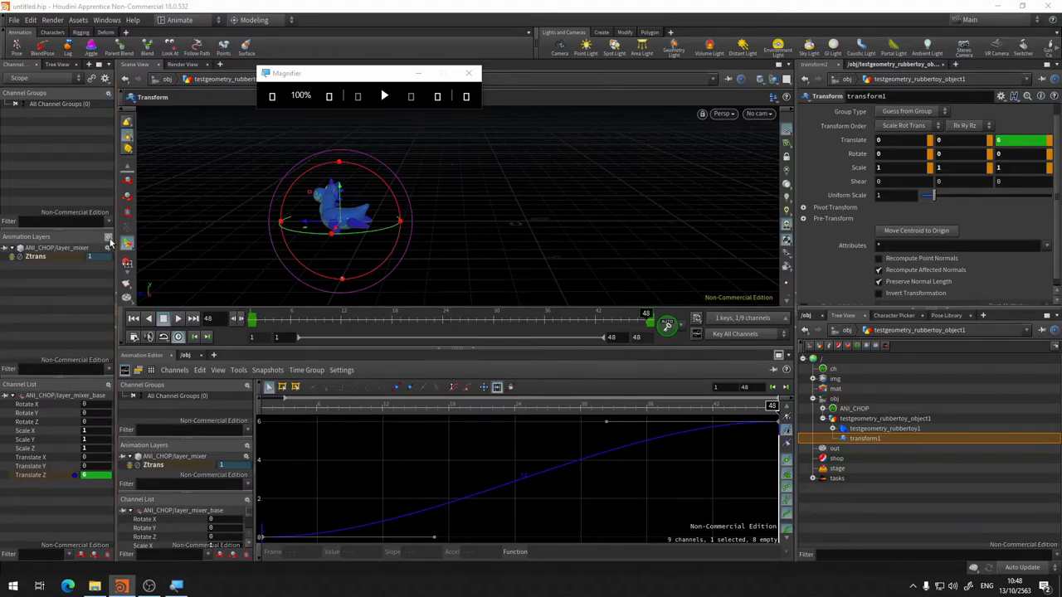
Step: Add a new layer to the layer mixer from its right-click menu
{"action": "left_click", "coordinate": [109, 239]}
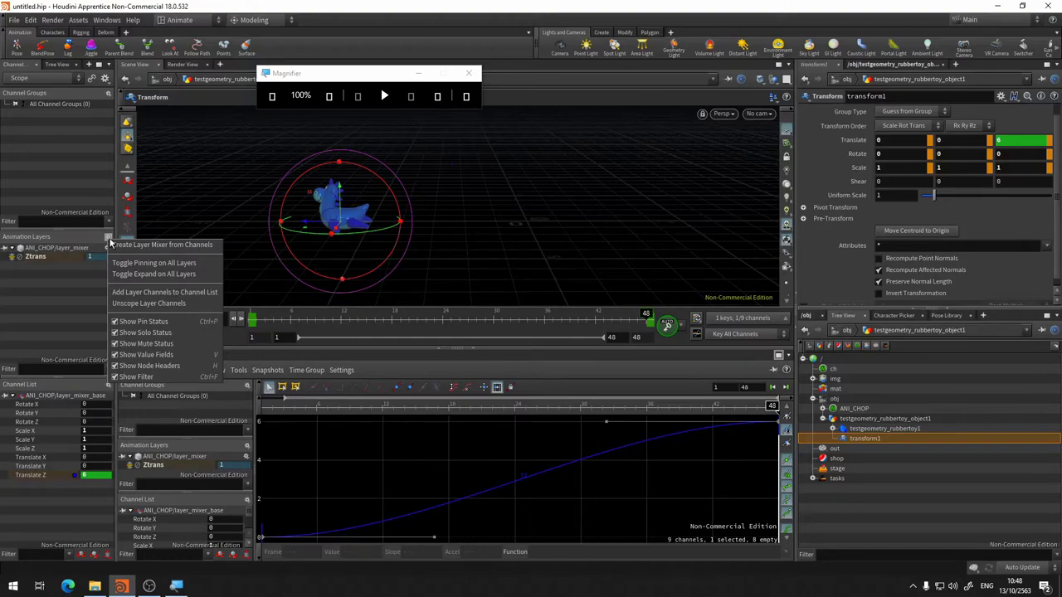
{"action": "left_click", "coordinate": [46, 291]}
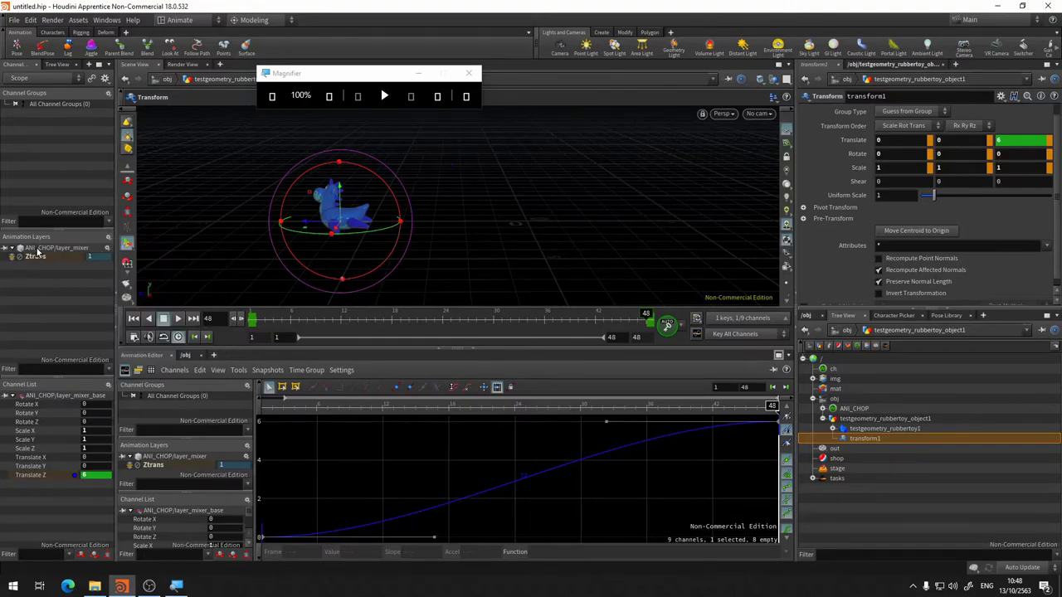
{"action": "right_click", "coordinate": [38, 262]}
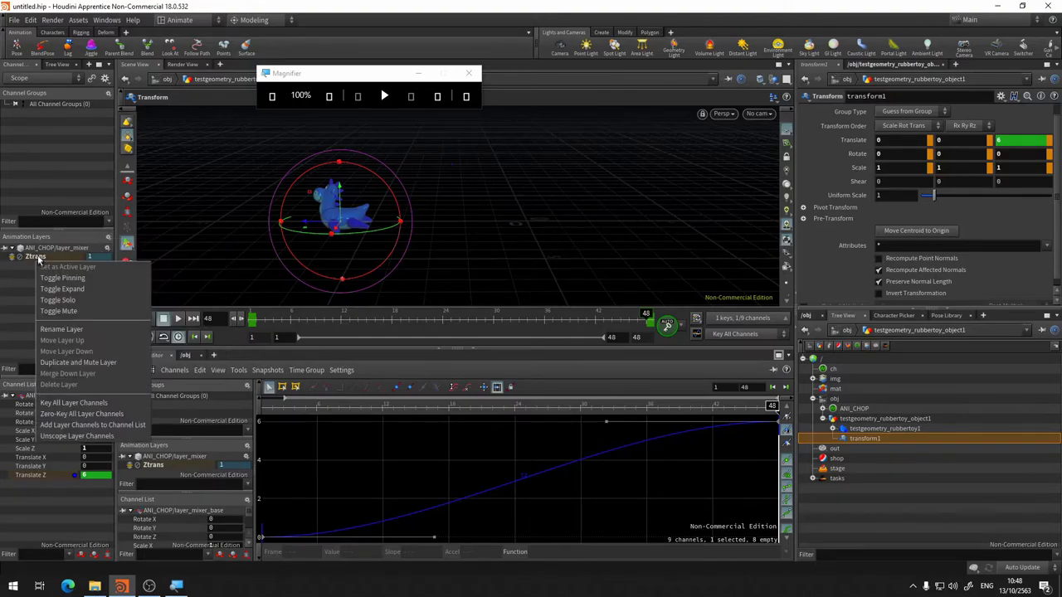
{"action": "right_click", "coordinate": [40, 250]}
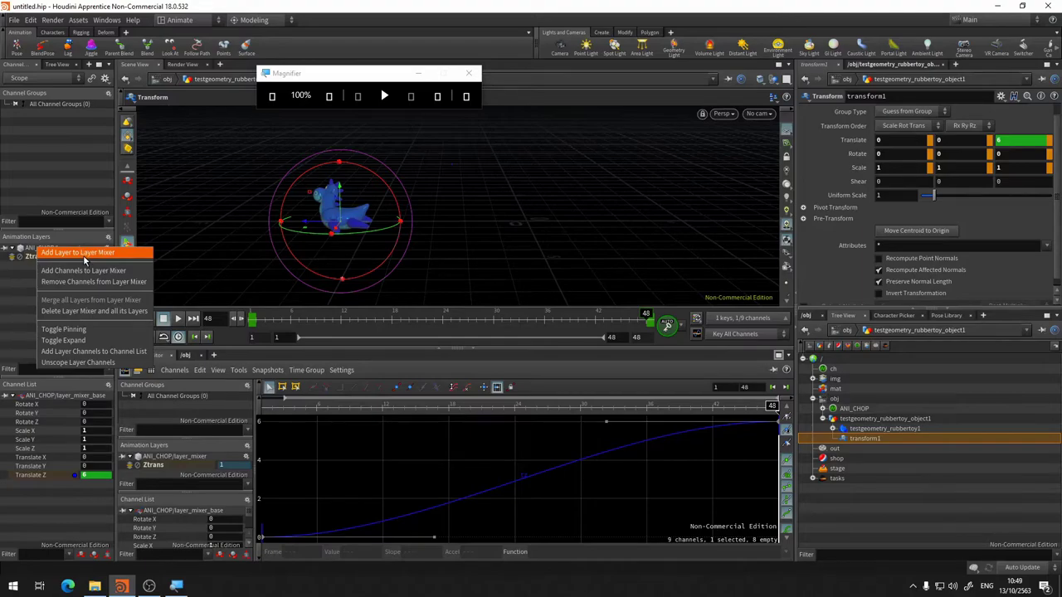
{"action": "left_click", "coordinate": [31, 254]}
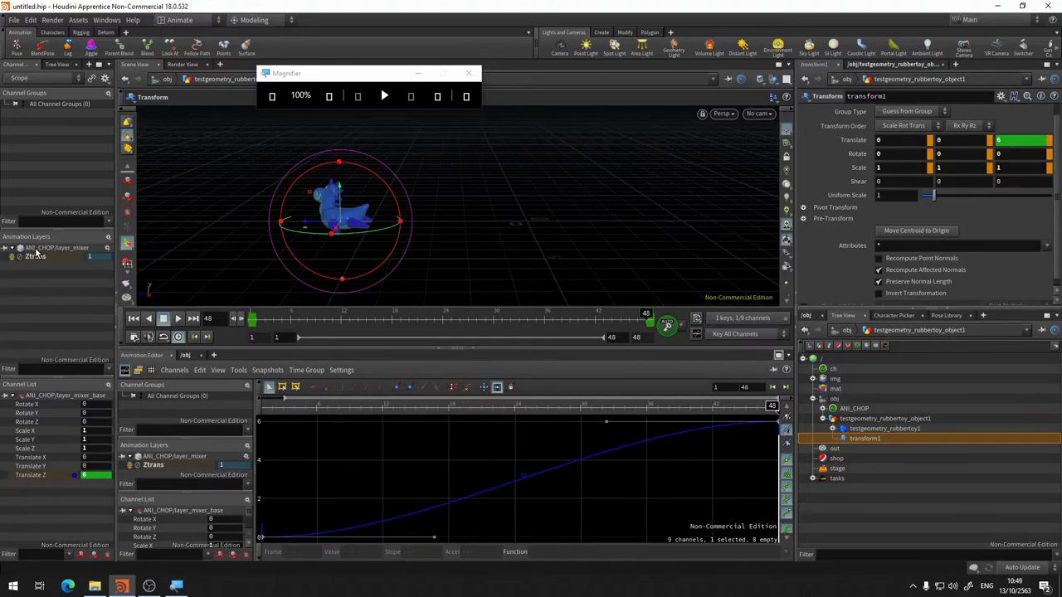
{"action": "right_click", "coordinate": [36, 252]}
{"action": "left_click", "coordinate": [60, 258]}
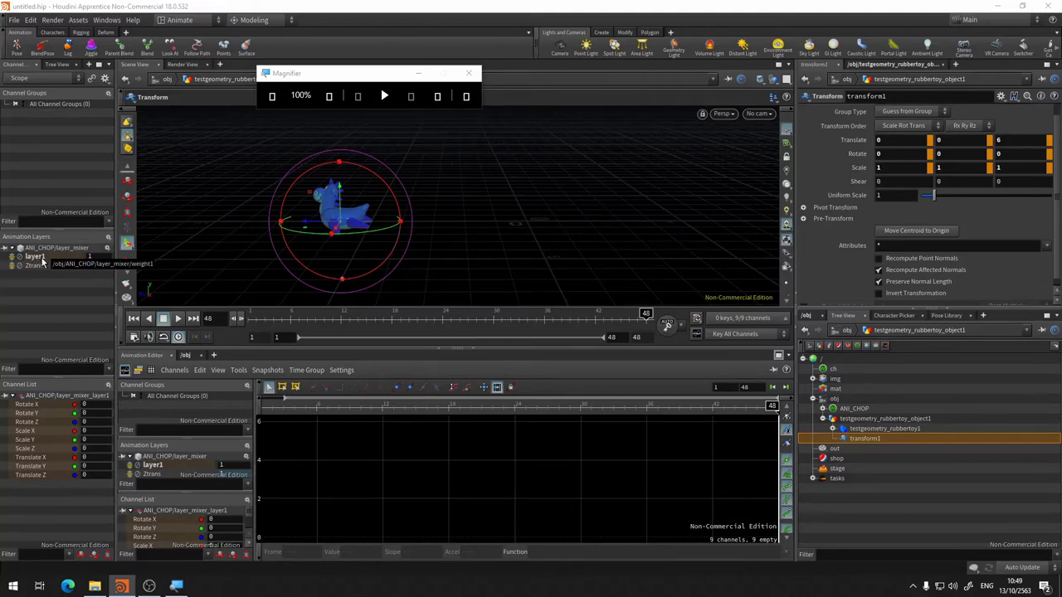
Step: Undo back to the base layer with Translate Z at 0, then rename base to z
{"action": "key", "text": "ctrl+z"}
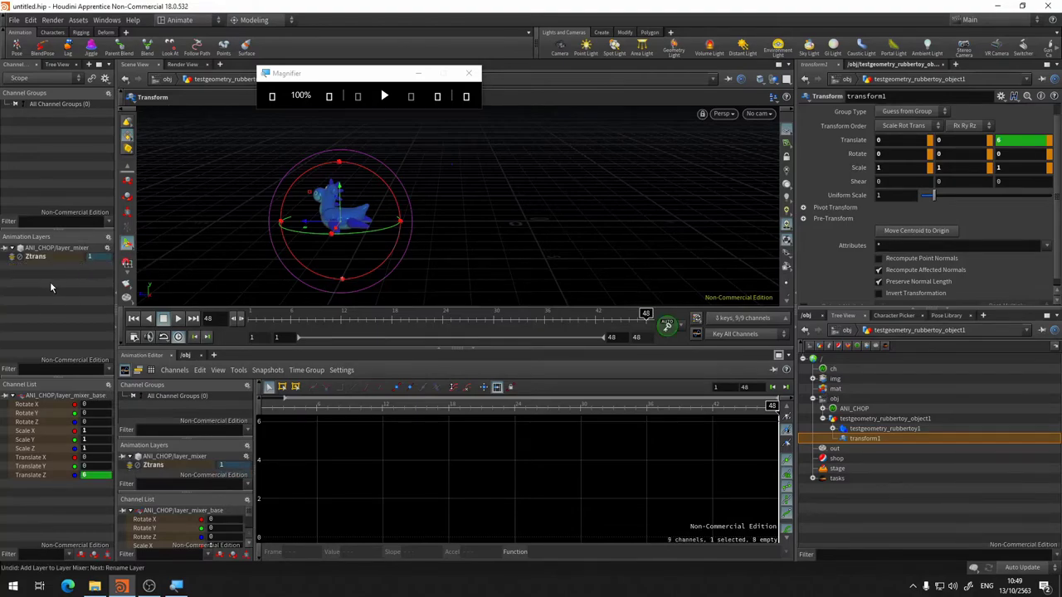
{"action": "key", "text": "ctrl+z"}
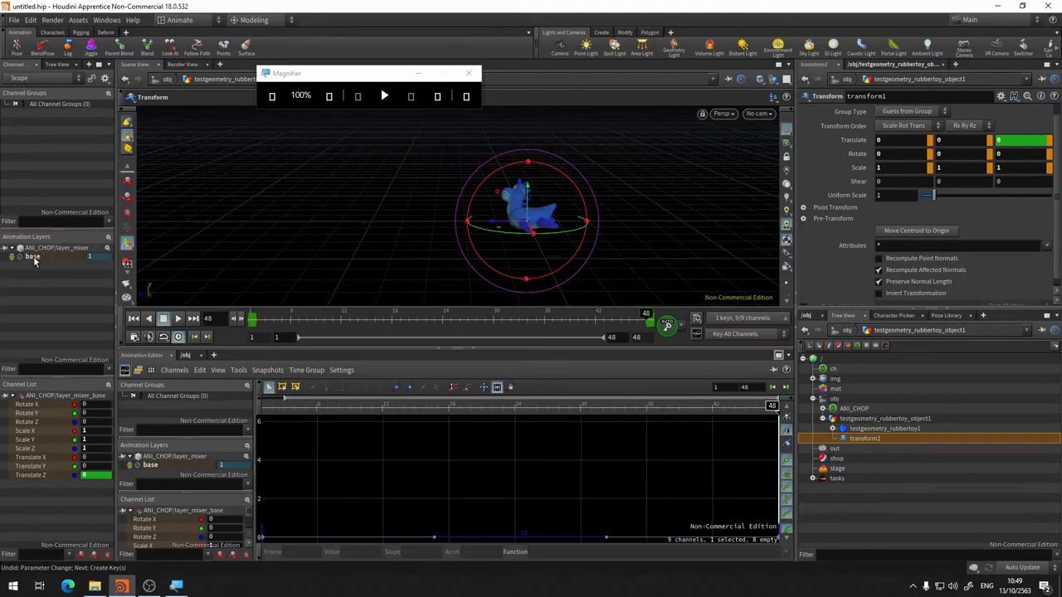
{"action": "right_click", "coordinate": [34, 262]}
{"action": "left_click", "coordinate": [73, 330]}
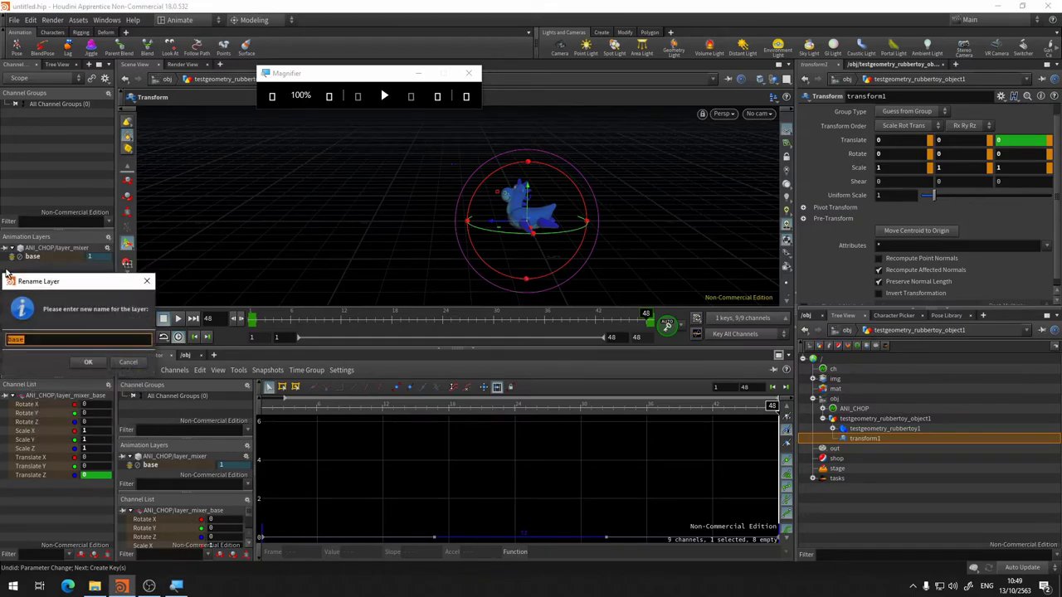
{"action": "type", "text": "2"}
{"action": "key", "text": "Return"}
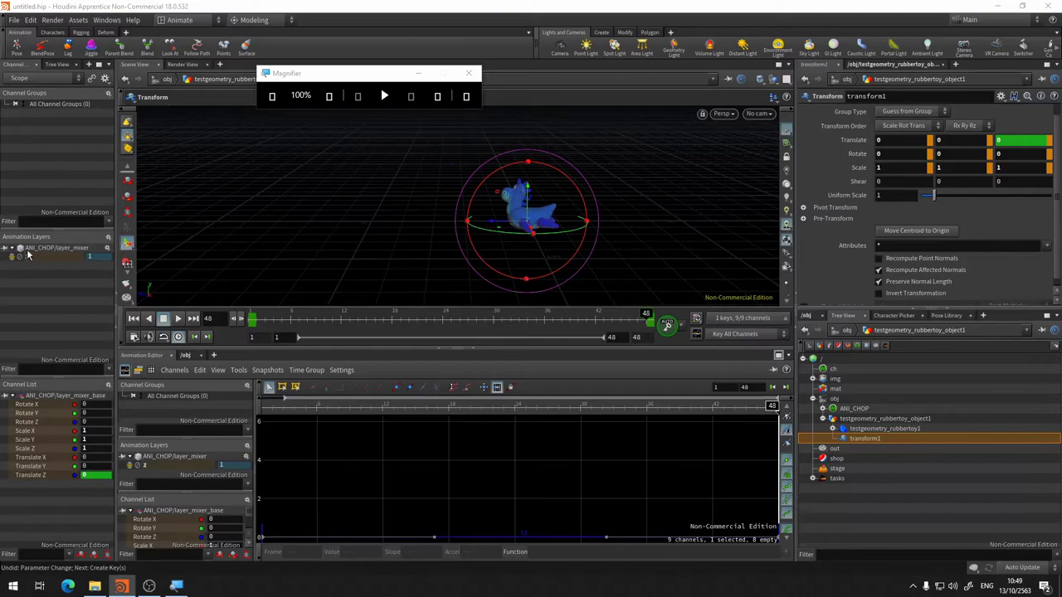
Step: Add a second layer to the mixer and rename layer1 to y
{"action": "right_click", "coordinate": [43, 253]}
{"action": "left_click", "coordinate": [60, 261]}
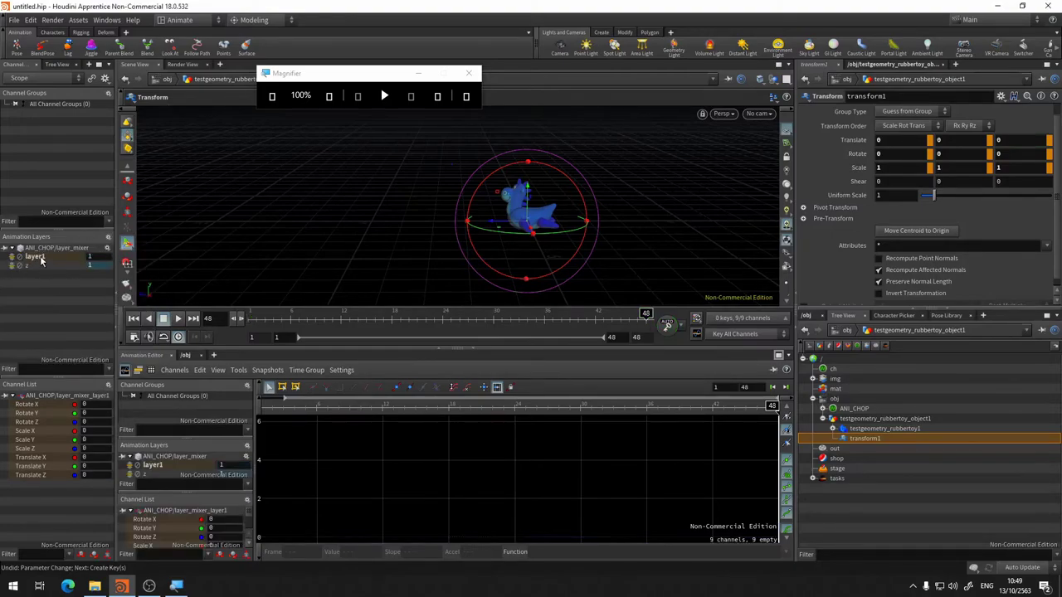
{"action": "right_click", "coordinate": [41, 259]}
{"action": "left_click", "coordinate": [58, 327]}
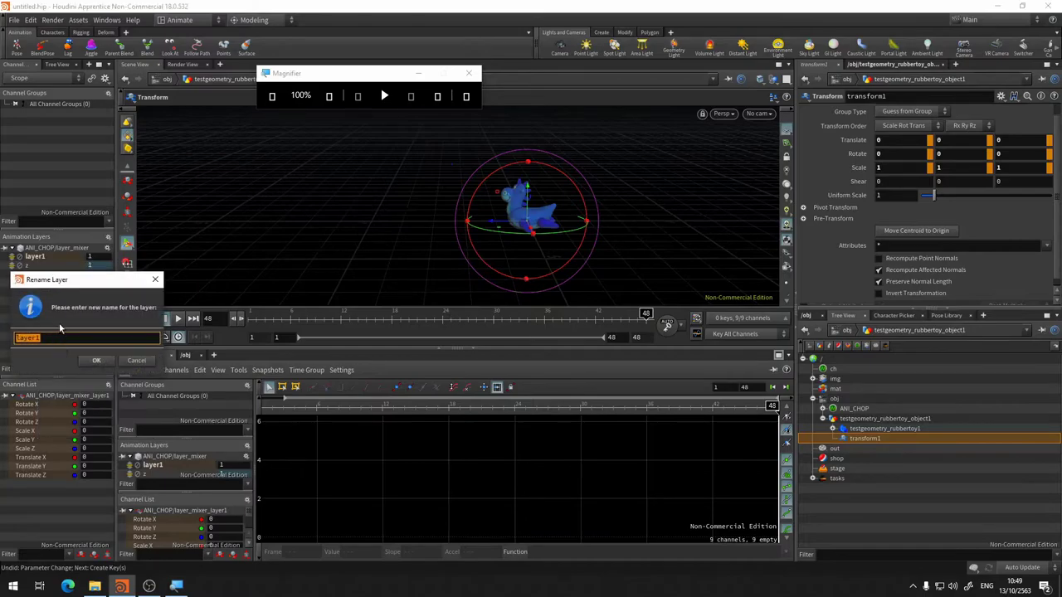
{"action": "type", "text": "y"}
{"action": "key", "text": "Return"}
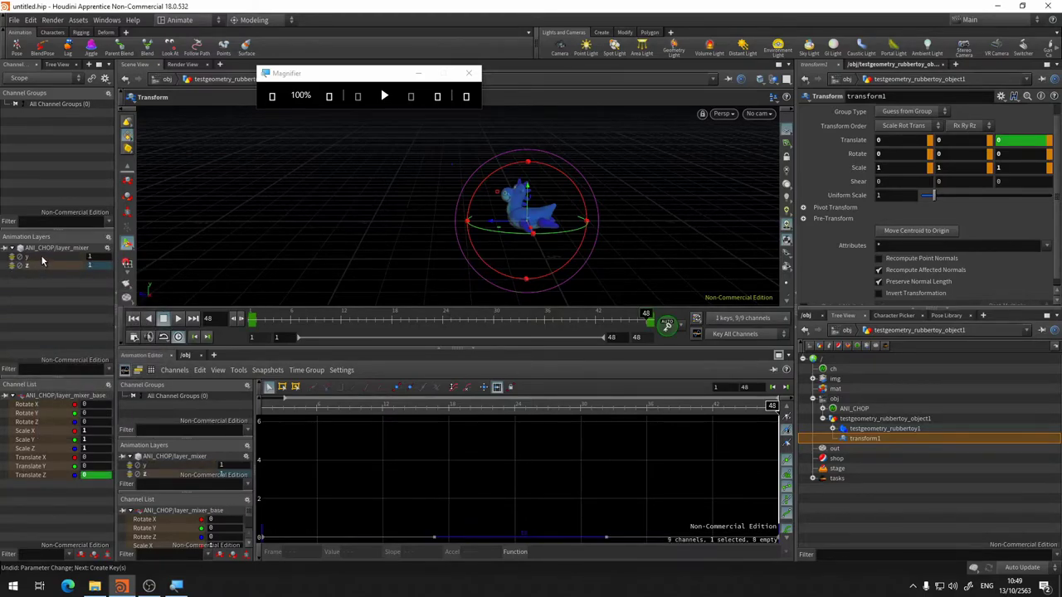
{"action": "left_click", "coordinate": [46, 267]}
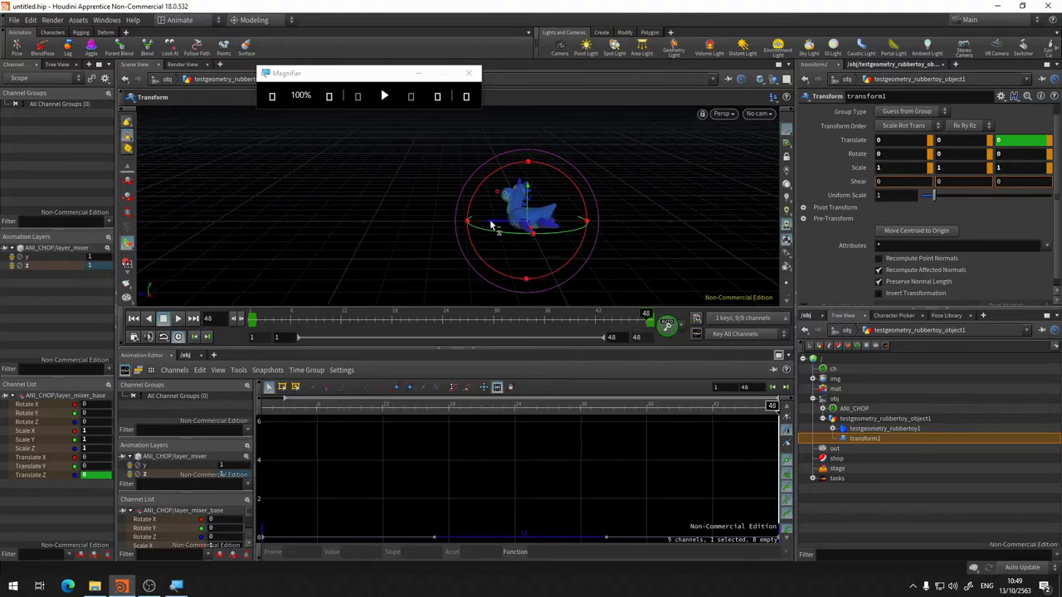
Step: Slide the toy along Z, frame the curve, and scrub back to frame 1
{"action": "left_click_drag", "start_coordinate": [493, 225], "coordinate": [208, 225]}
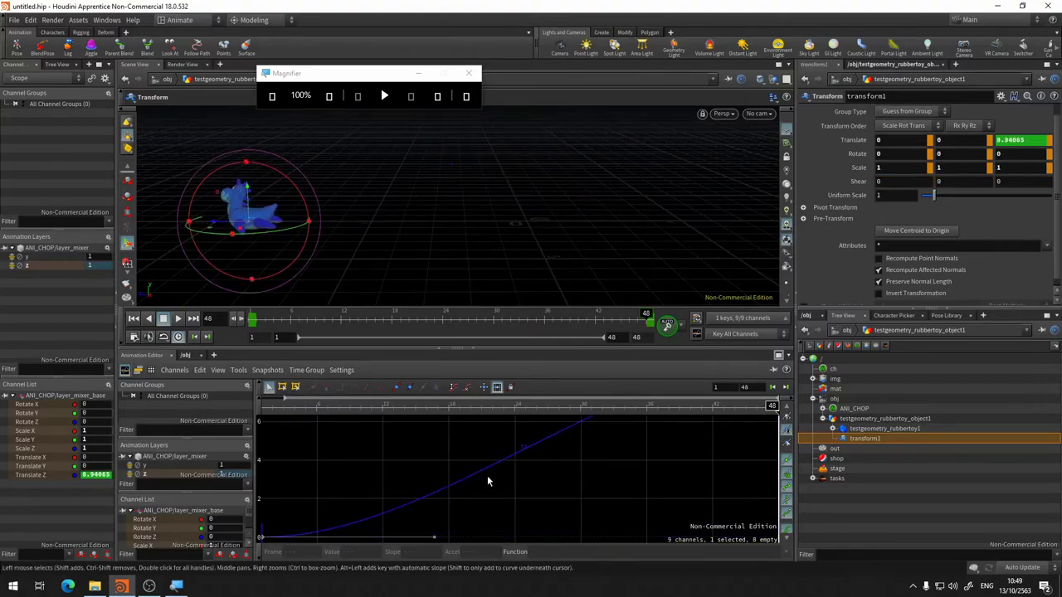
{"action": "key", "text": "h"}
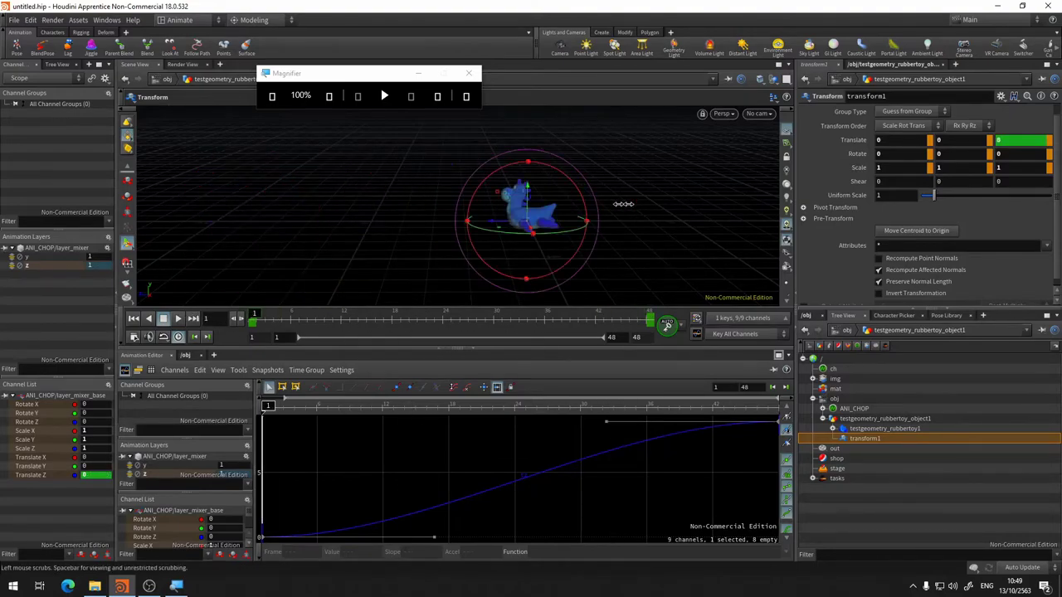
{"action": "mouse_move", "coordinate": [412, 318]}
{"action": "left_mouse_down"}
{"action": "mouse_move", "coordinate": [423, 299]}
{"action": "mouse_move", "coordinate": [436, 300]}
{"action": "left_mouse_up"}
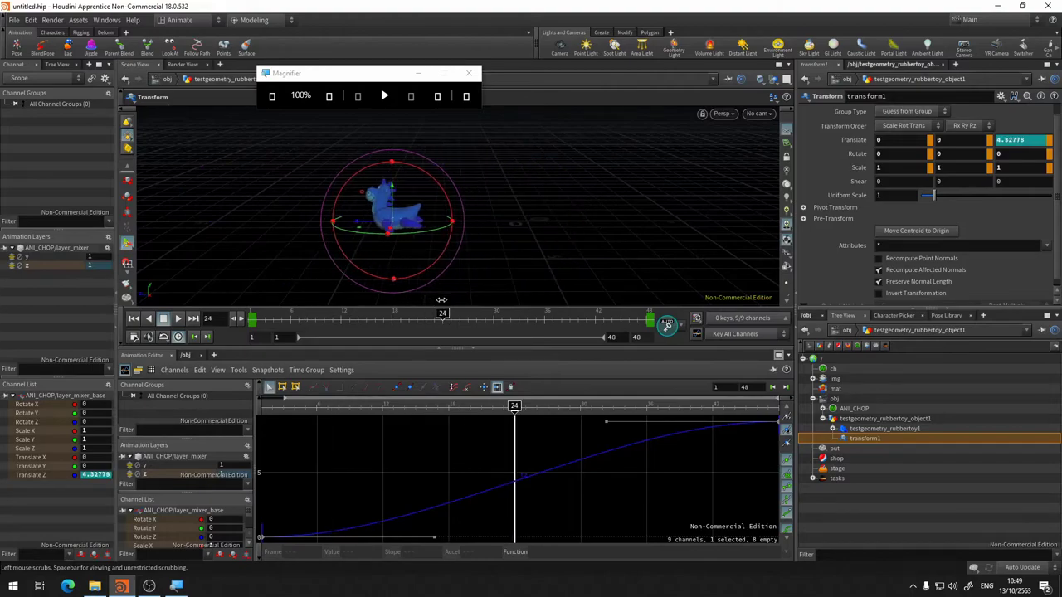
{"action": "left_click", "coordinate": [29, 263]}
{"action": "left_click_drag", "start_coordinate": [472, 325], "coordinate": [235, 318]}
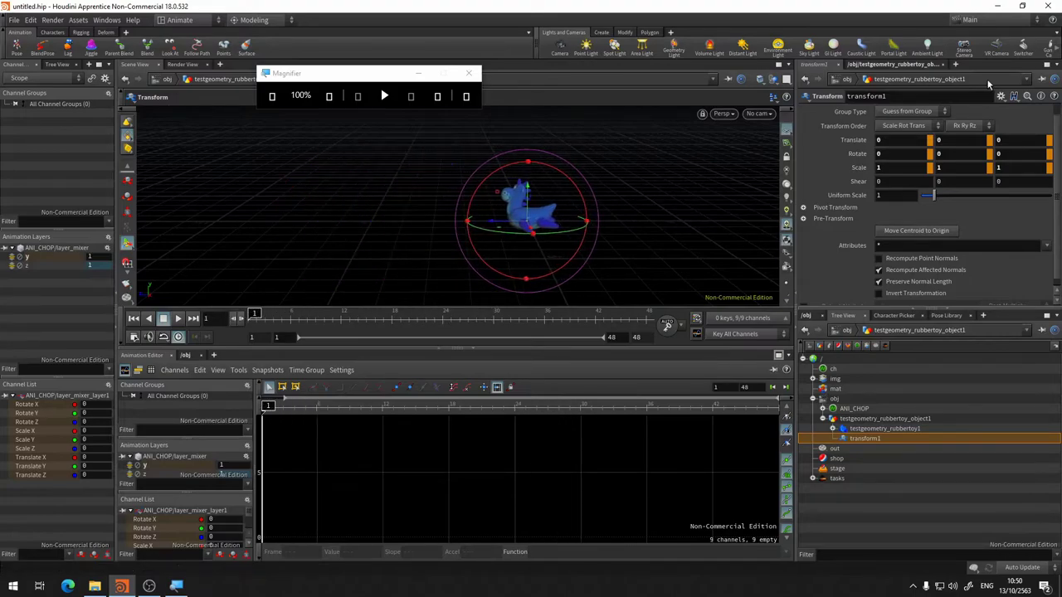
Step: Key the toy's Translate Y at frame 48, then lift it about 3.9 units at frame 24
{"action": "left_click", "coordinate": [972, 140]}
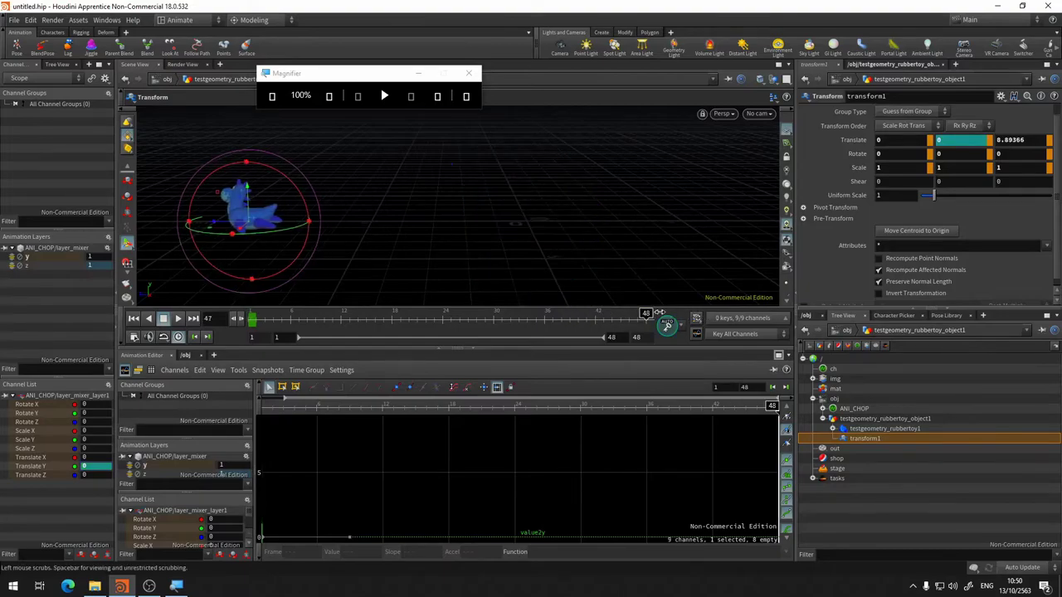
{"action": "left_click", "coordinate": [965, 140], "text": "alt"}
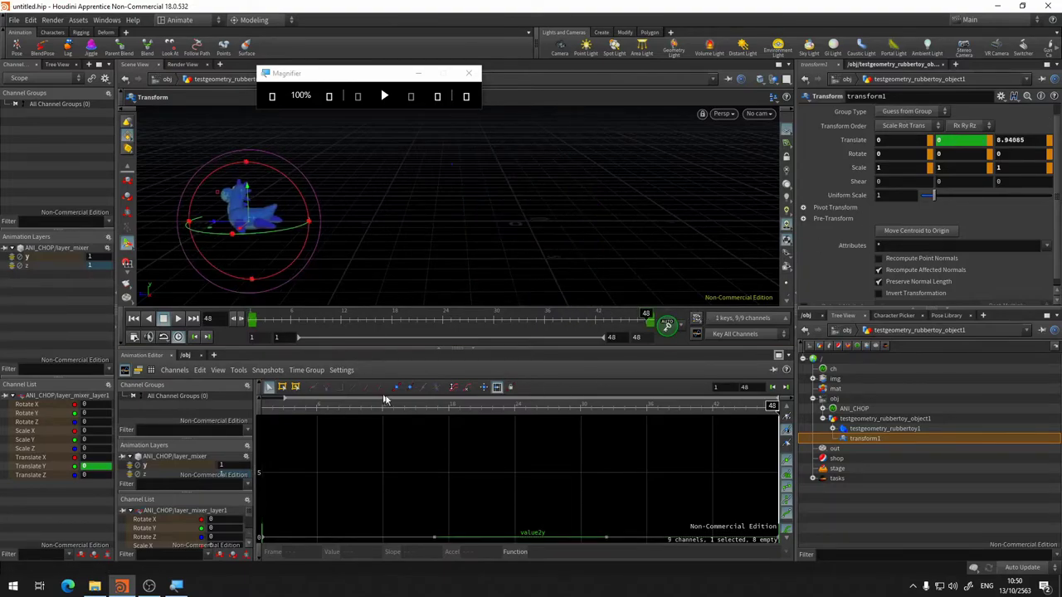
{"action": "left_click_drag", "start_coordinate": [366, 410], "coordinate": [514, 407]}
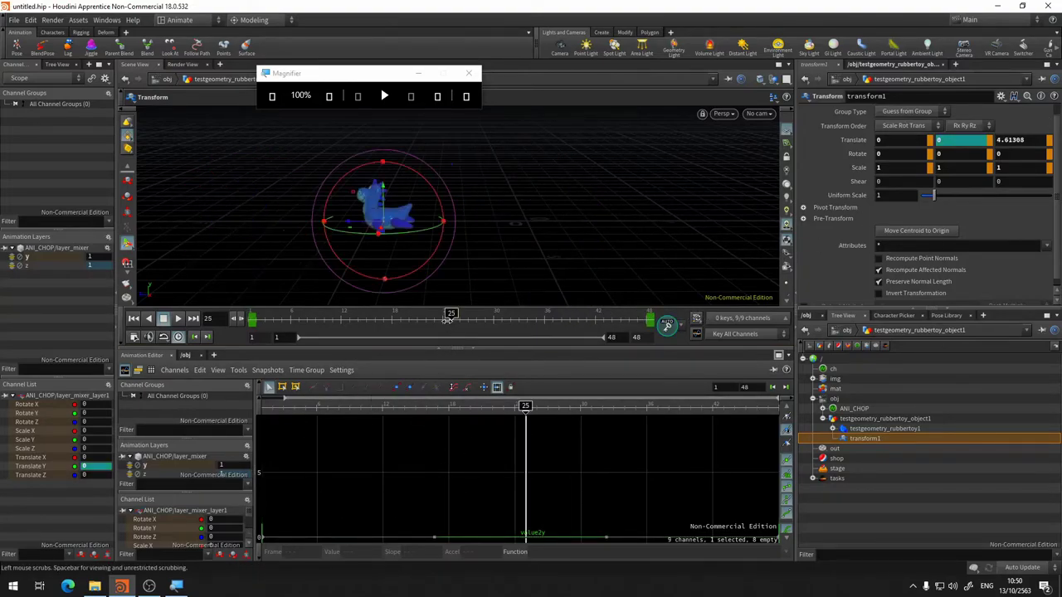
{"action": "left_click_drag", "start_coordinate": [390, 199], "coordinate": [404, 92]}
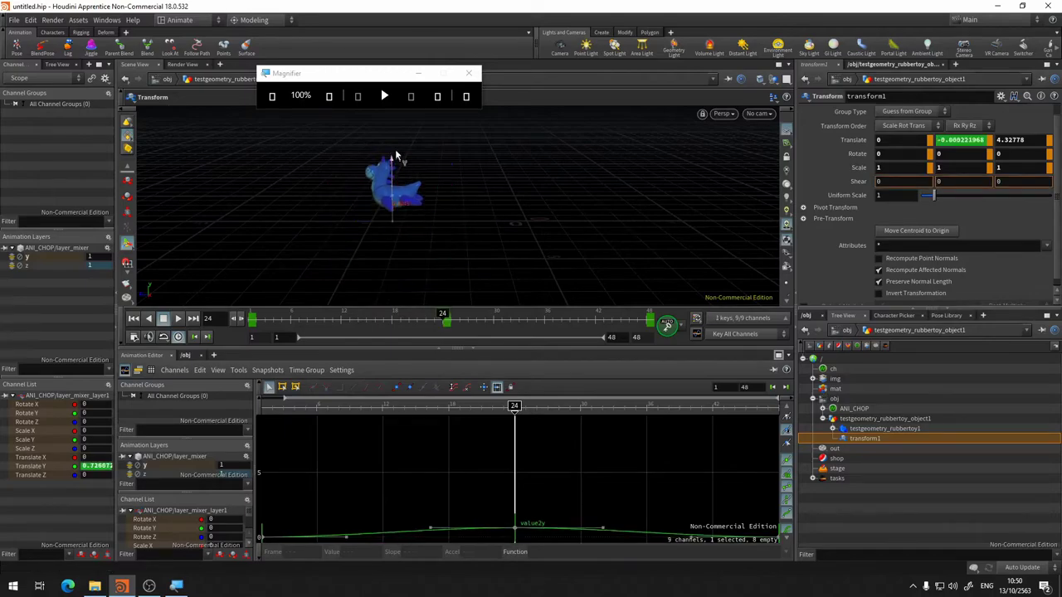
{"action": "mouse_move", "coordinate": [299, 318]}
{"action": "left_mouse_down"}
{"action": "mouse_move", "coordinate": [647, 319]}
{"action": "mouse_move", "coordinate": [445, 315]}
{"action": "left_mouse_up"}
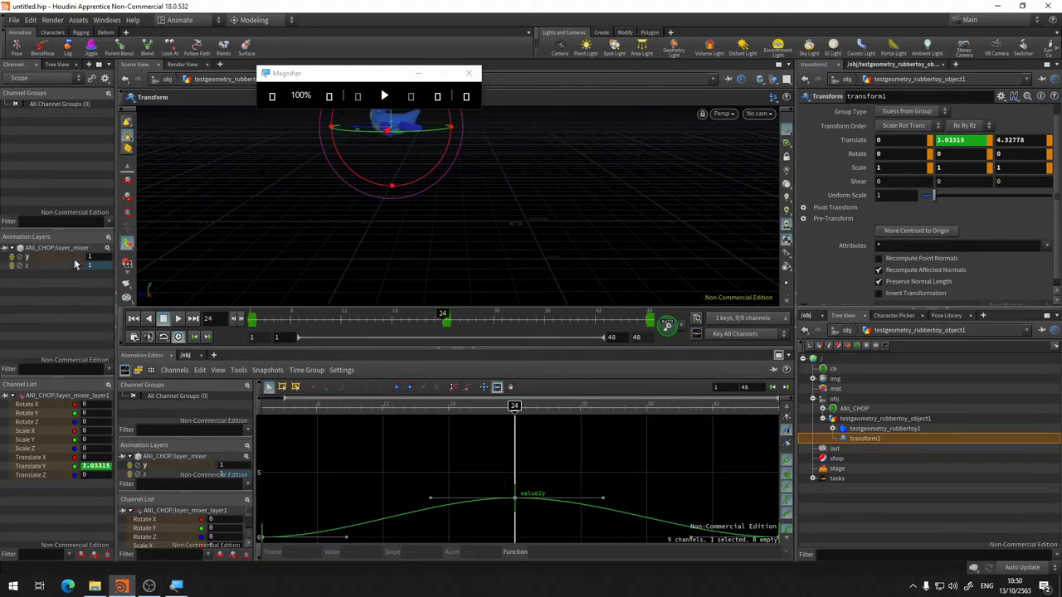
Step: Set the y layer's weight to 0.2
{"action": "double_click", "coordinate": [103, 258]}
{"action": "type", "text": "0.2"}
{"action": "key", "text": "Return"}
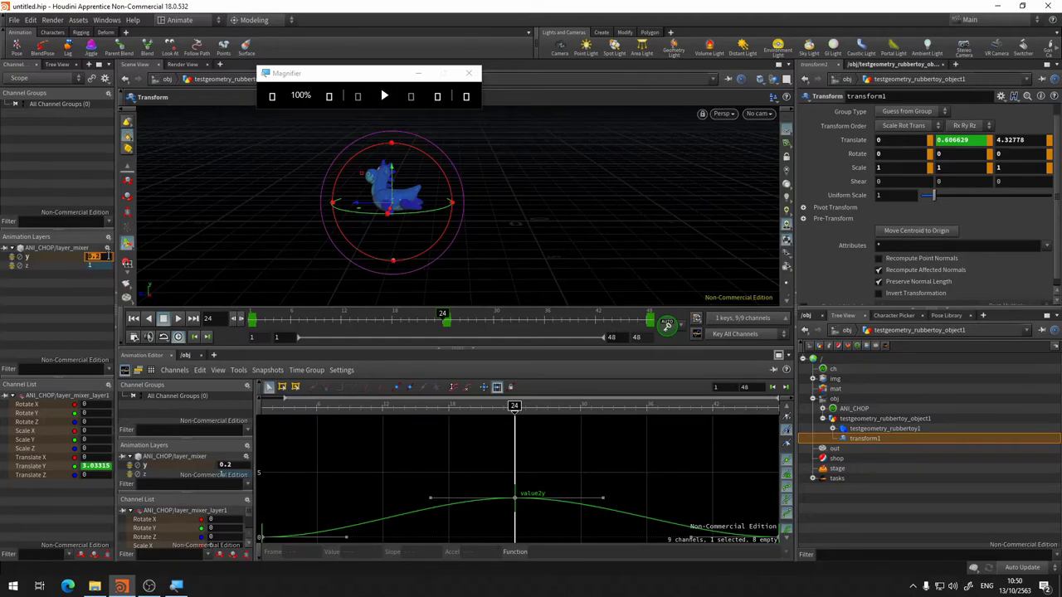
Step: Change the y layer weight from 0 to 0.5 and play the animation back
{"action": "type", "text": "0"}
{"action": "key", "text": "Return"}
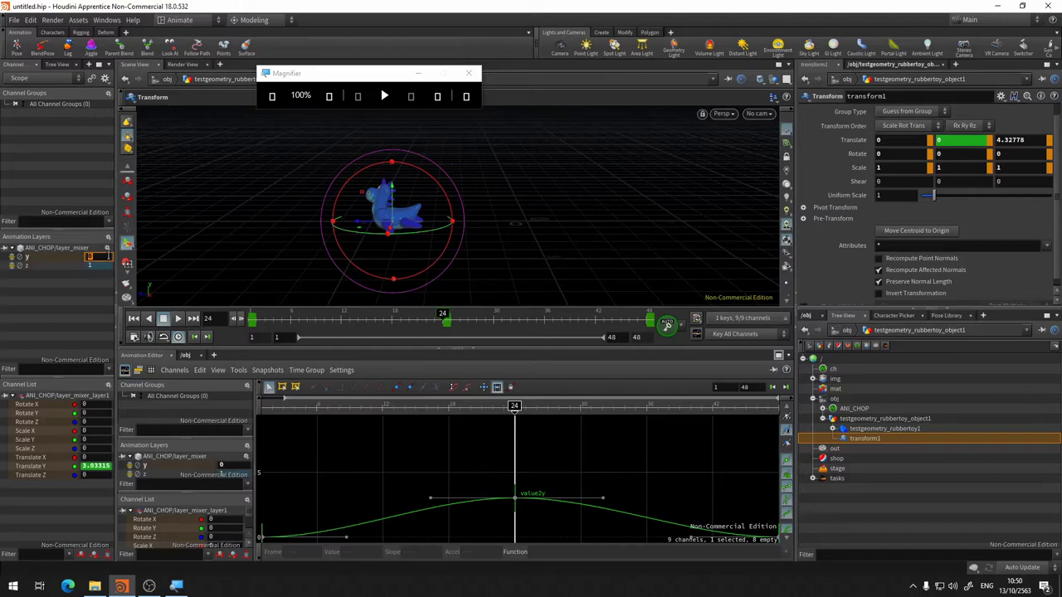
{"action": "type", "text": "0.5"}
{"action": "key", "text": "Return"}
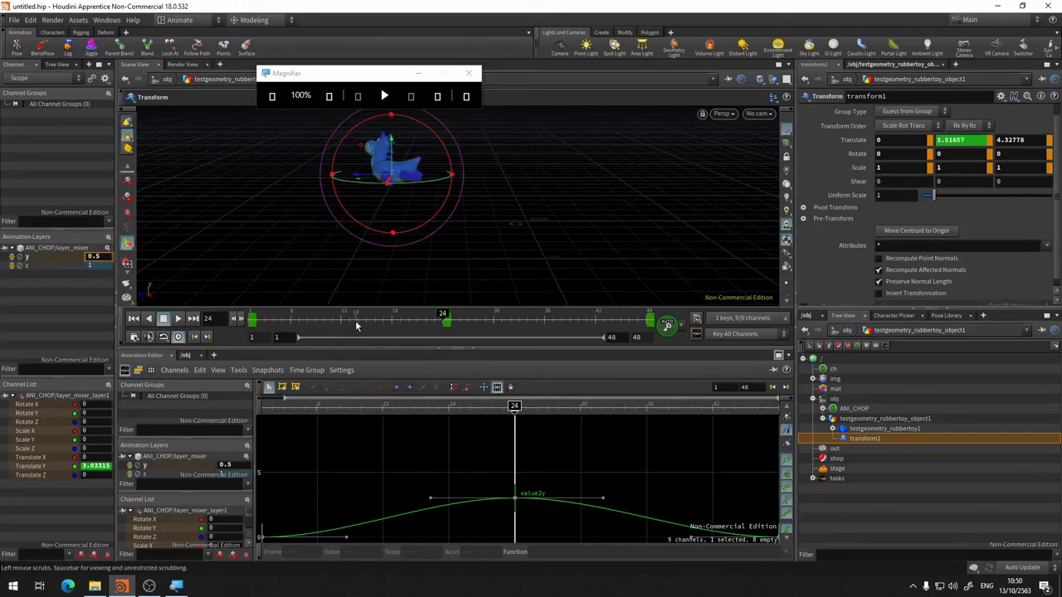
{"action": "left_click", "coordinate": [241, 317]}
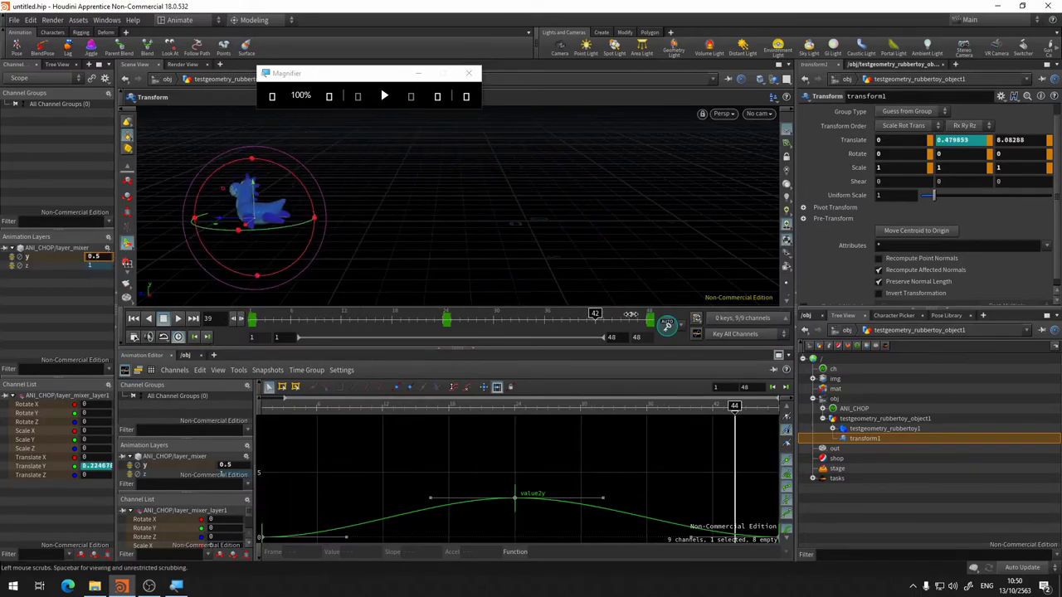
{"action": "key", "text": "Escape"}
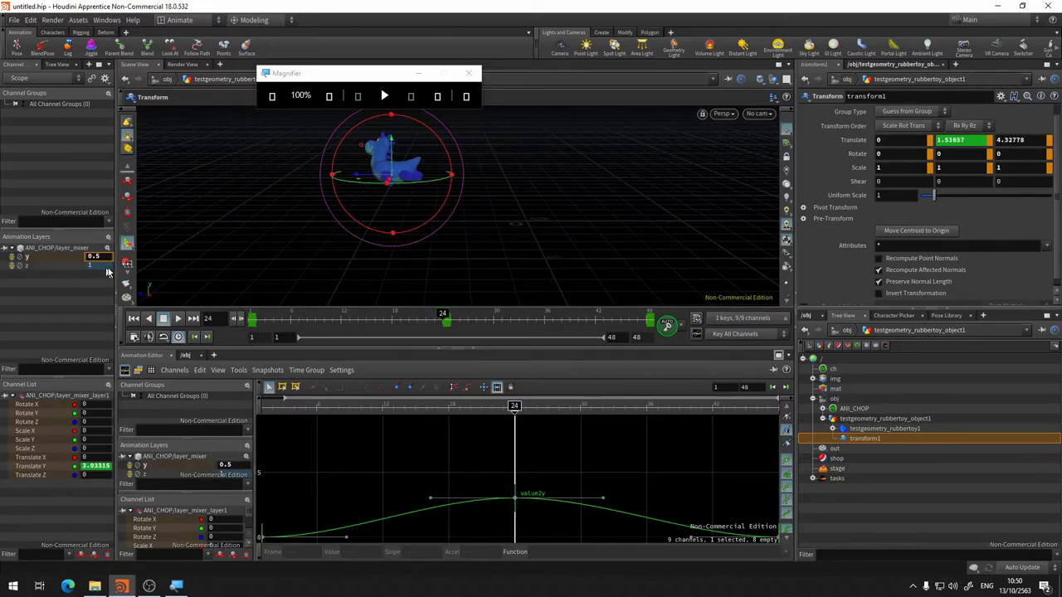
Step: Compare the z layer's Translate Z and y layer's Translate Y curves around frame 48
{"action": "left_click", "coordinate": [91, 265]}
{"action": "left_click", "coordinate": [73, 269]}
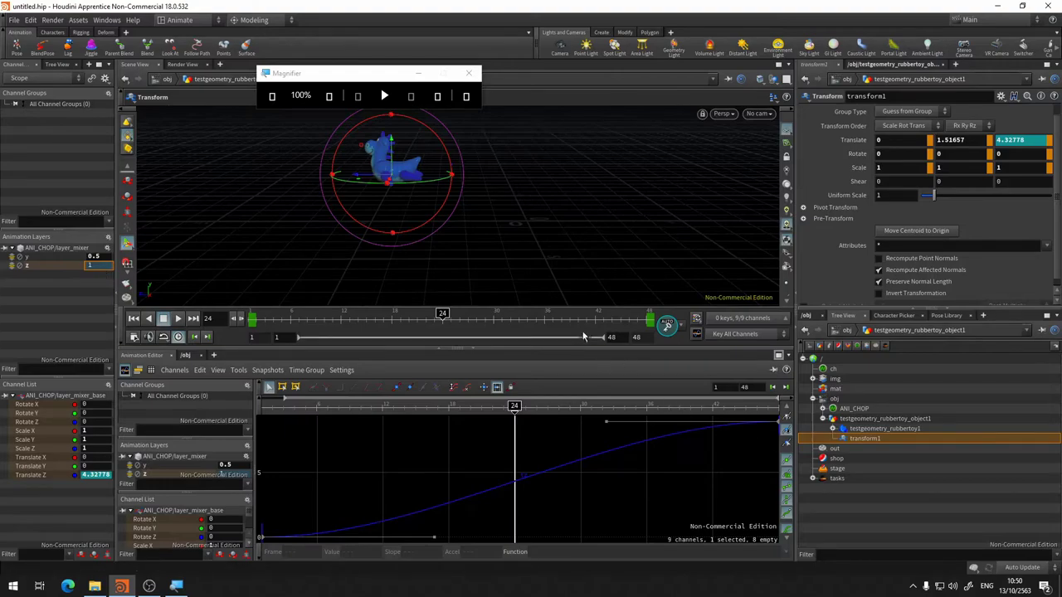
{"action": "key", "text": "Up"}
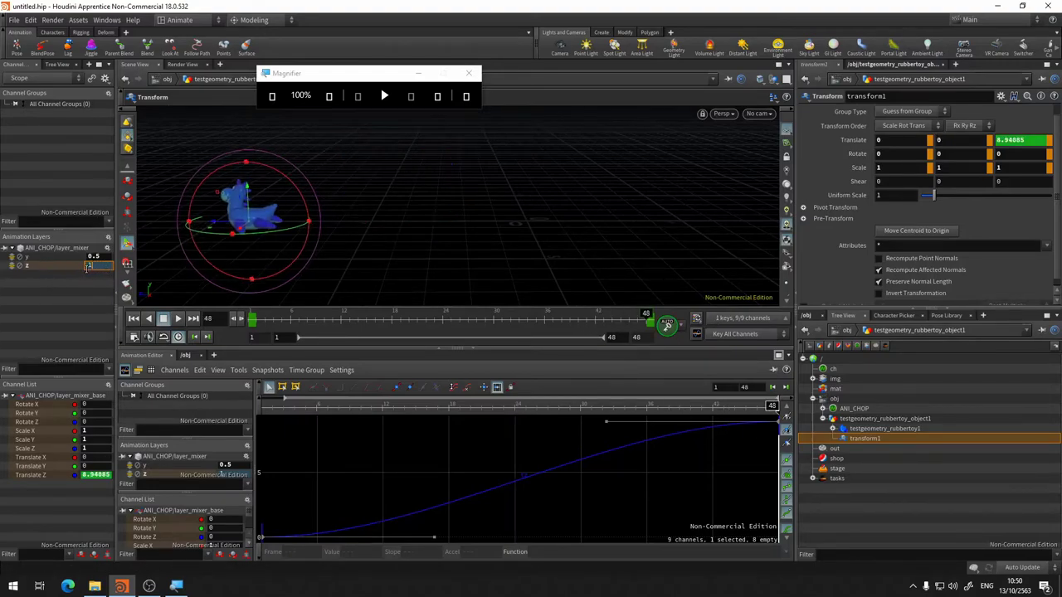
{"action": "left_click", "coordinate": [20, 258]}
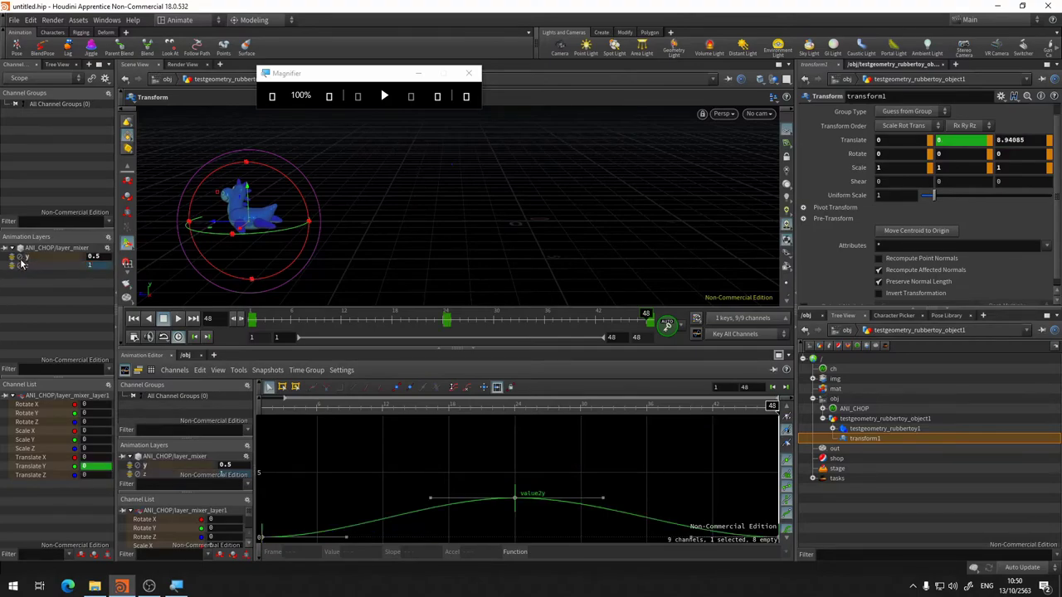
{"action": "key", "text": "Right"}
{"action": "key", "text": "Left"}
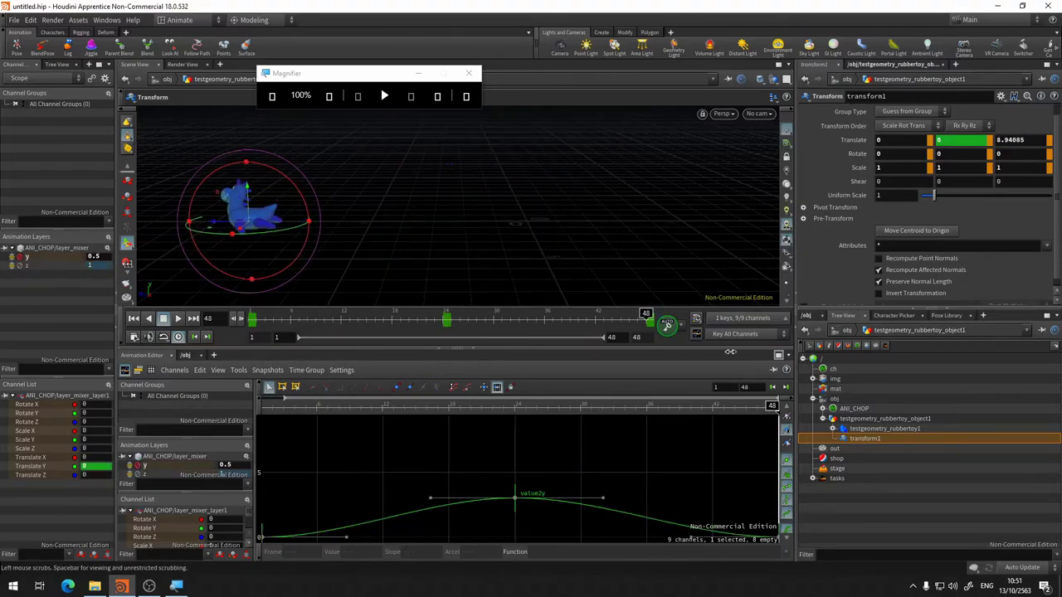
{"action": "key", "text": "Right"}
{"action": "key", "text": "Left"}
{"action": "key", "text": "Right"}
{"action": "key", "text": "Left"}
{"action": "key", "text": "Right"}
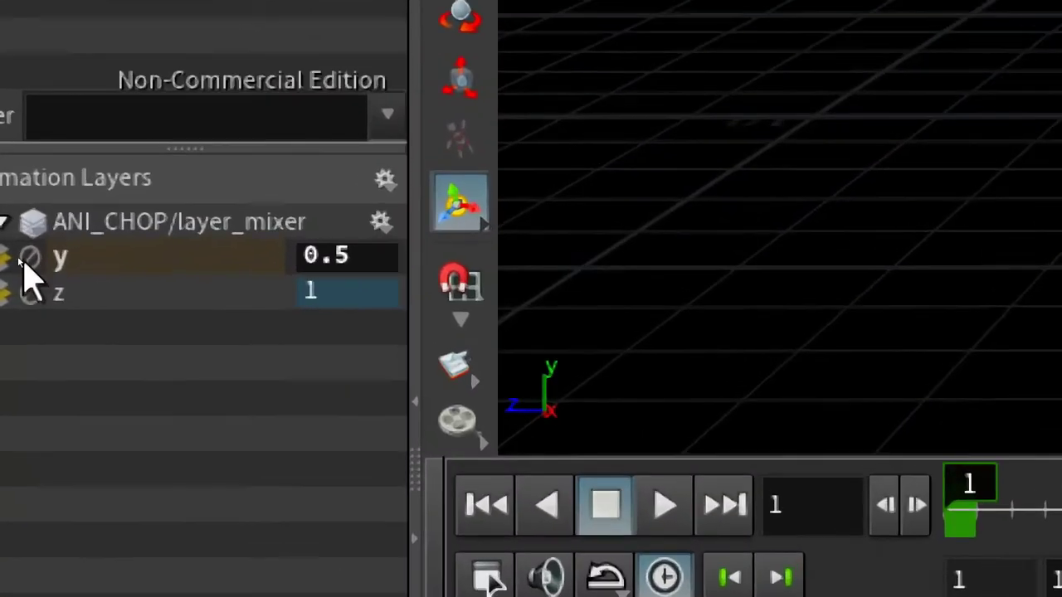
Step: Mute and unmute the y layer to compare the hop, play through, and expand ANI_CHOP
{"action": "left_click", "coordinate": [18, 258]}
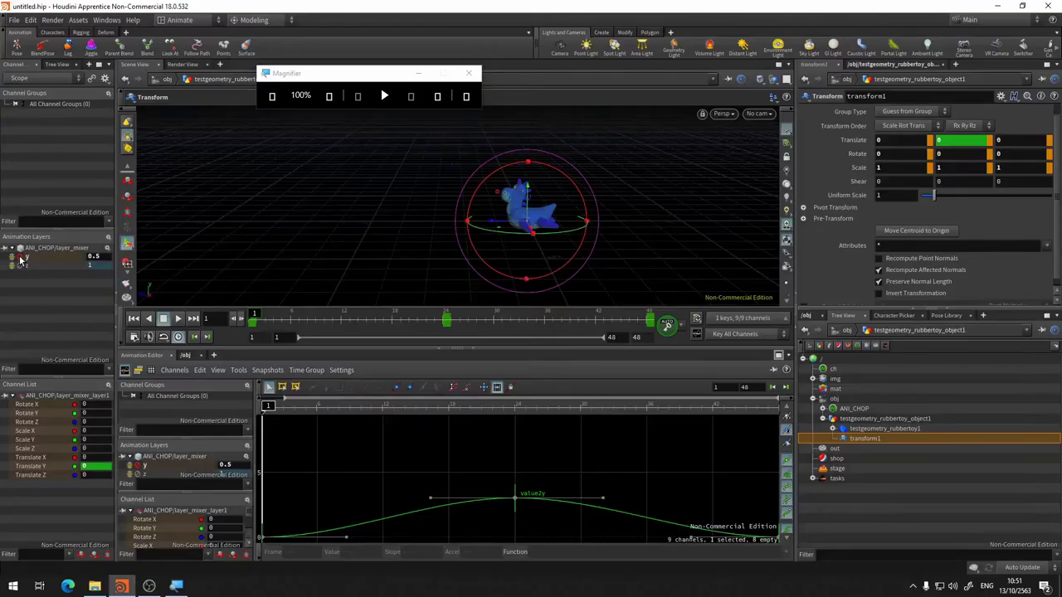
{"action": "left_click_drag", "start_coordinate": [388, 332], "coordinate": [443, 323]}
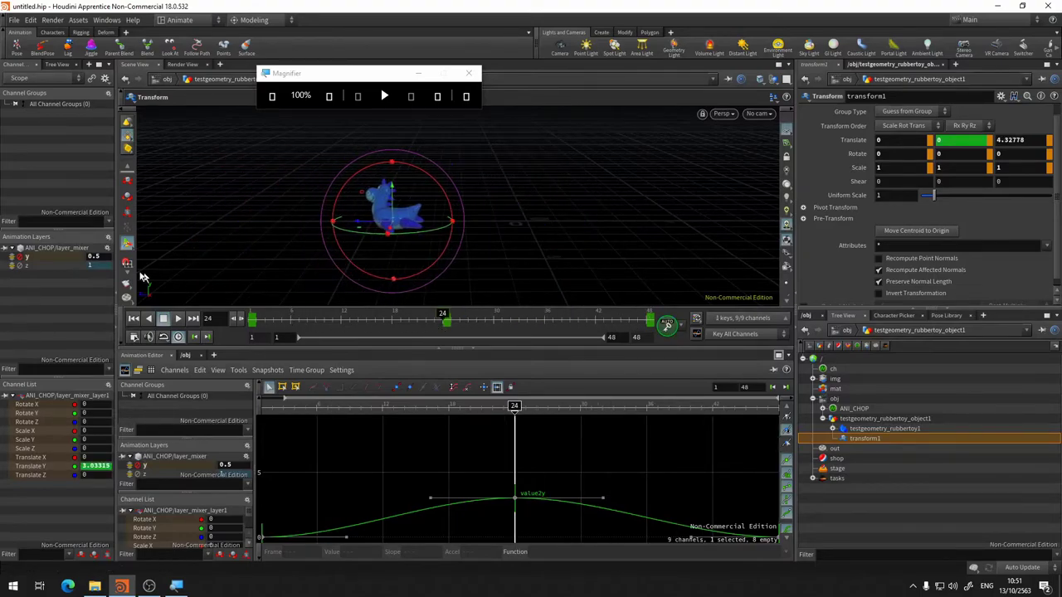
{"action": "left_click", "coordinate": [20, 257]}
{"action": "left_click_drag", "start_coordinate": [359, 319], "coordinate": [181, 318]}
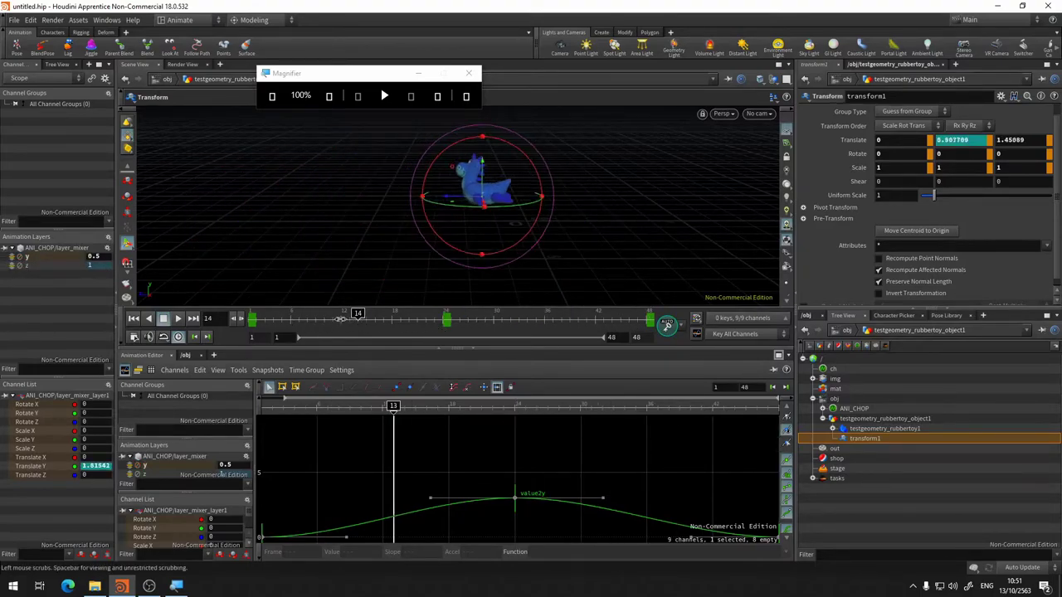
{"action": "left_click", "coordinate": [180, 318]}
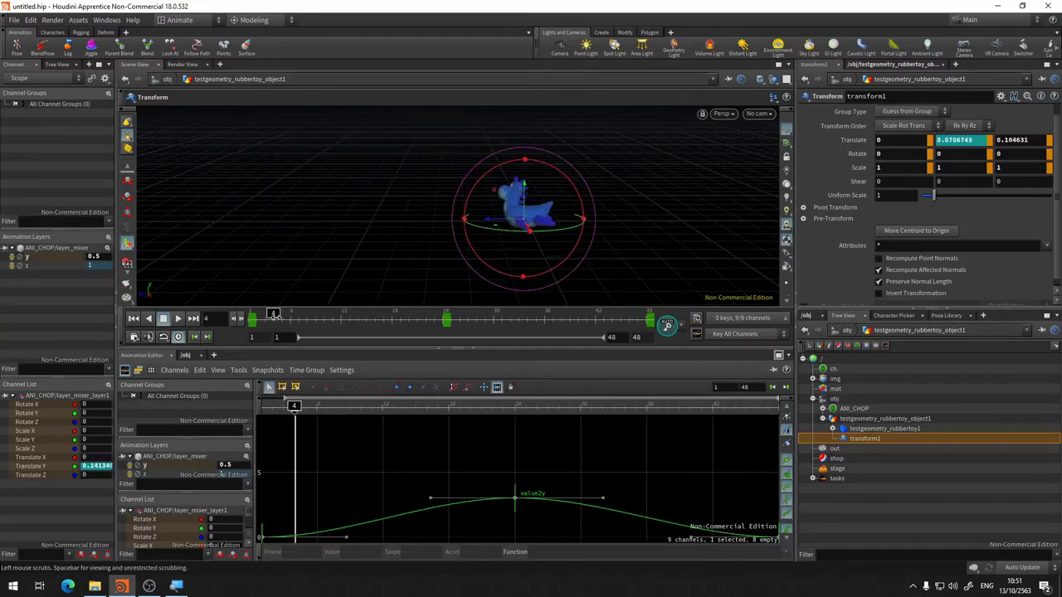
{"action": "left_click_drag", "start_coordinate": [413, 321], "coordinate": [768, 328]}
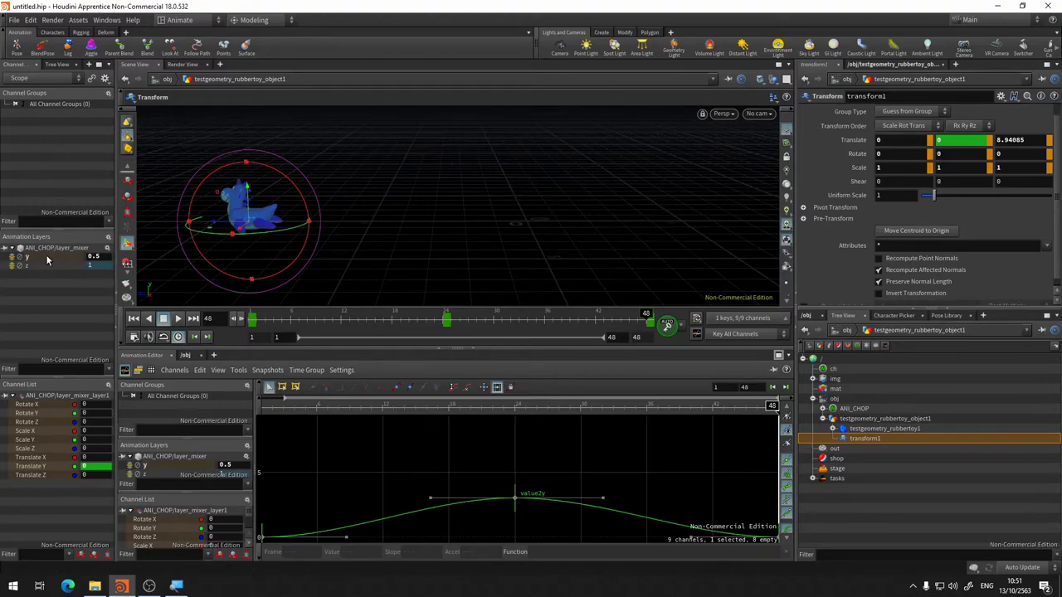
{"action": "left_click", "coordinate": [824, 409]}
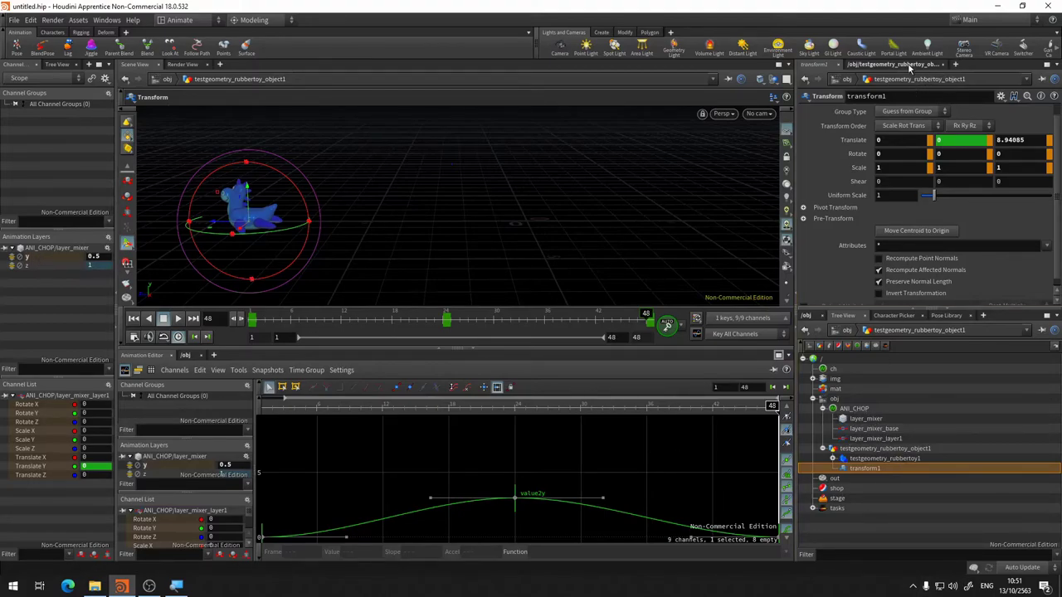
Step: Enter ANI_CHOP from /obj, lay out its nodes, and select layer_mixer to show z and y weights
{"action": "left_click", "coordinate": [909, 65]}
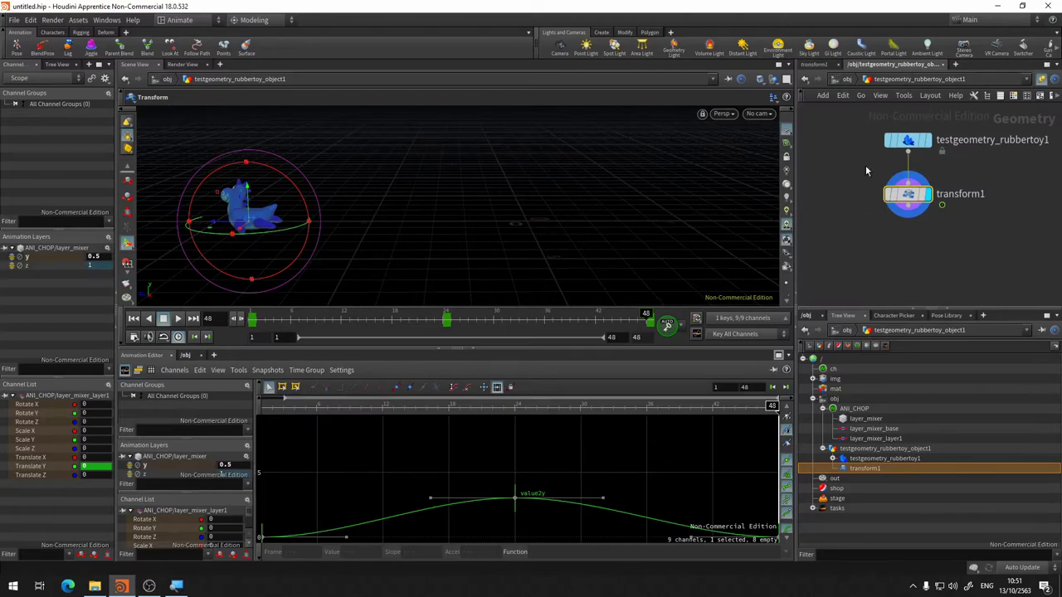
{"action": "left_click", "coordinate": [846, 80]}
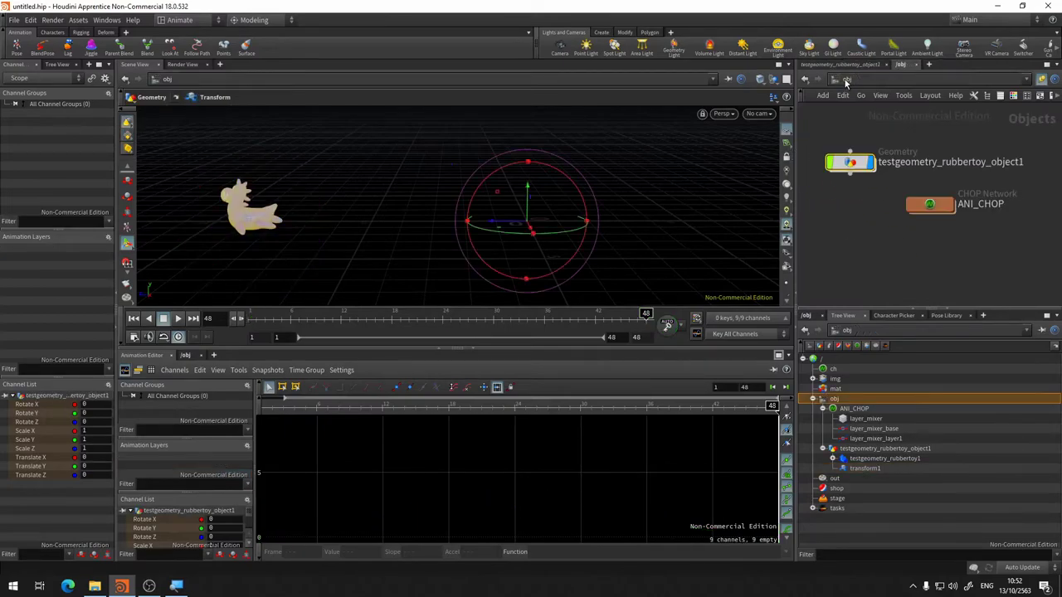
{"action": "mouse_move", "coordinate": [931, 205]}
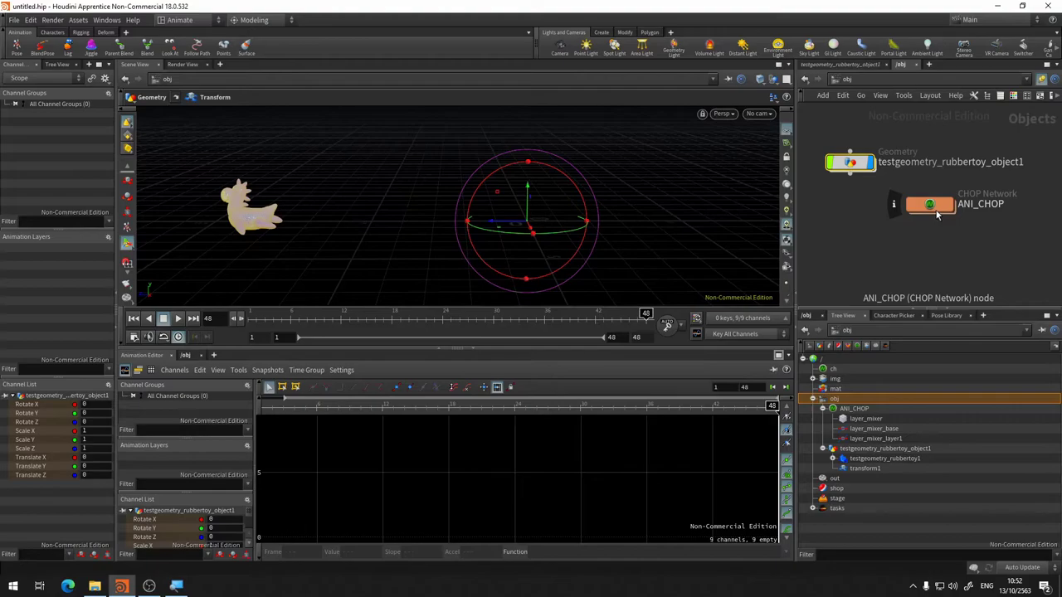
{"action": "double_click", "coordinate": [939, 208]}
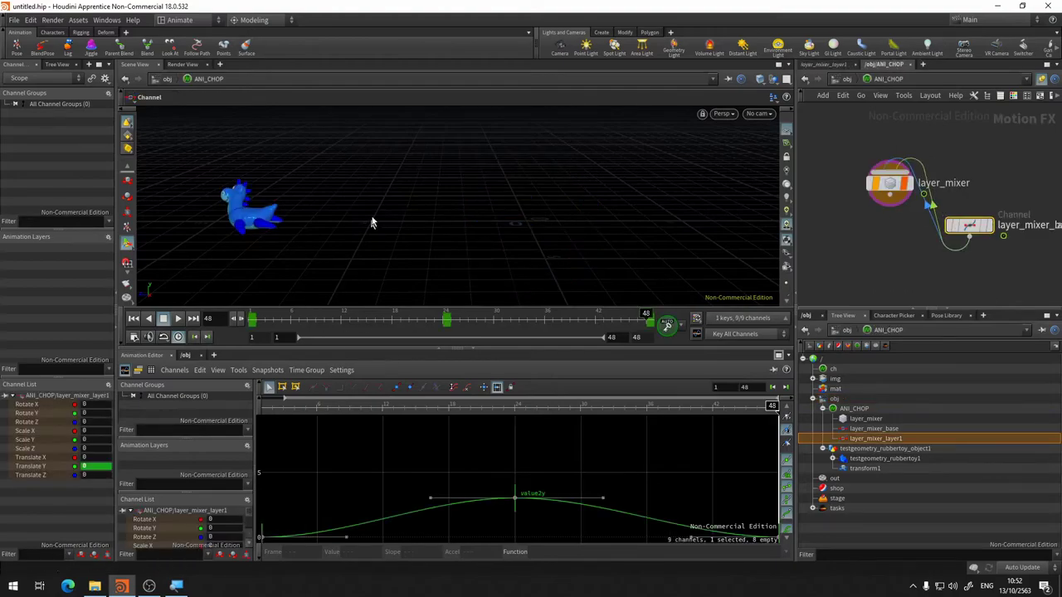
{"action": "left_click", "coordinate": [886, 265]}
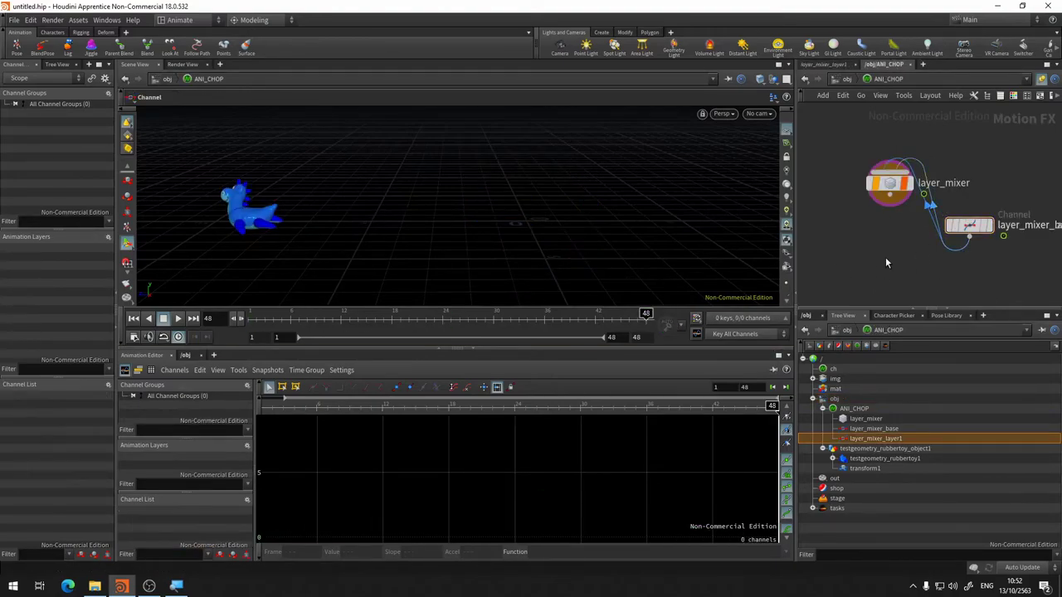
{"action": "key", "text": "l"}
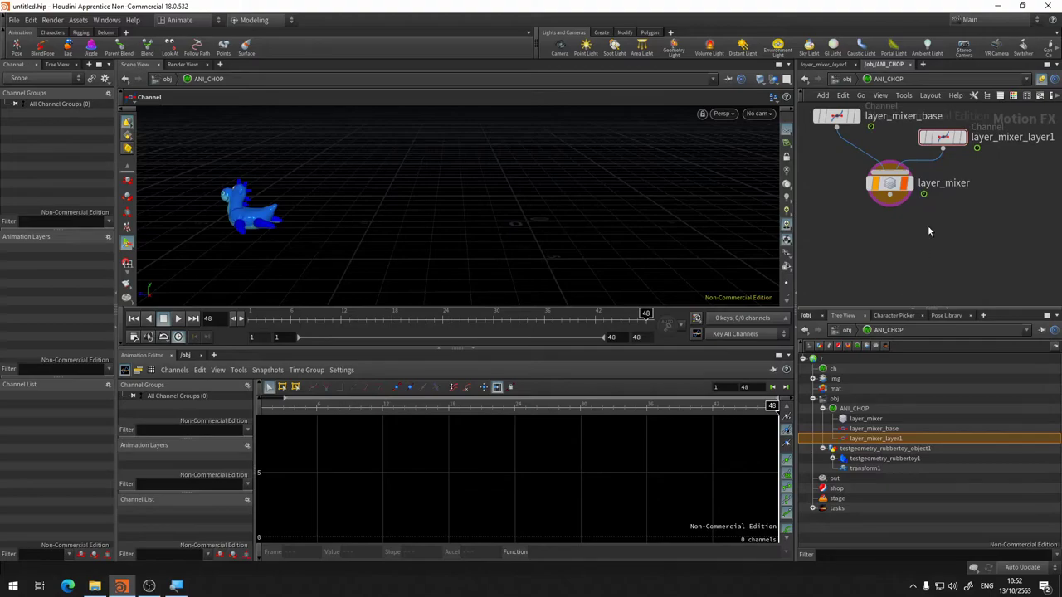
{"action": "middle_click_drag", "start_coordinate": [913, 213], "coordinate": [938, 232]}
{"action": "left_click", "coordinate": [913, 207]}
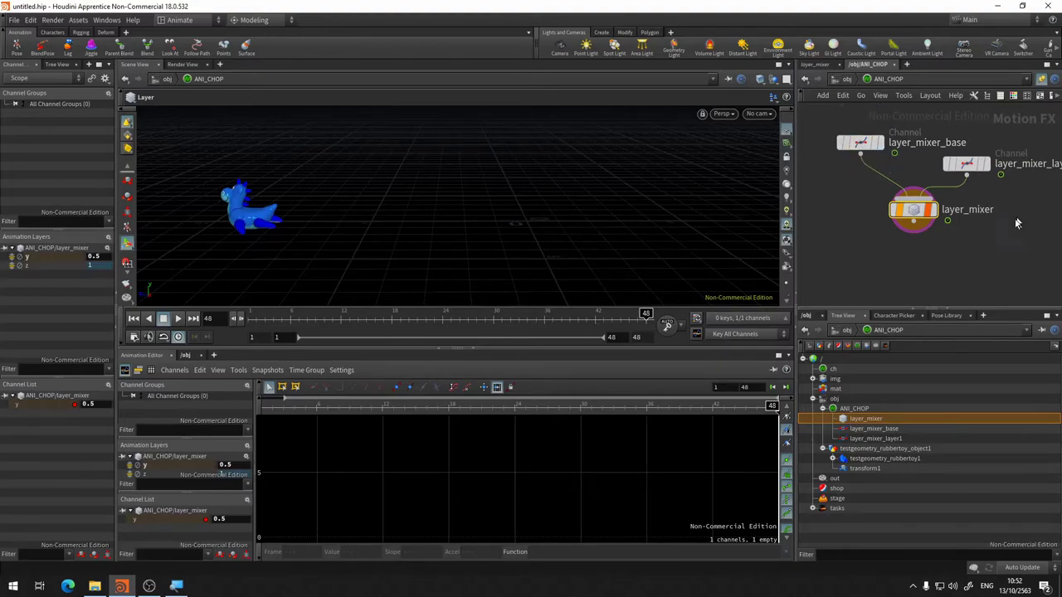
{"action": "key", "text": "h"}
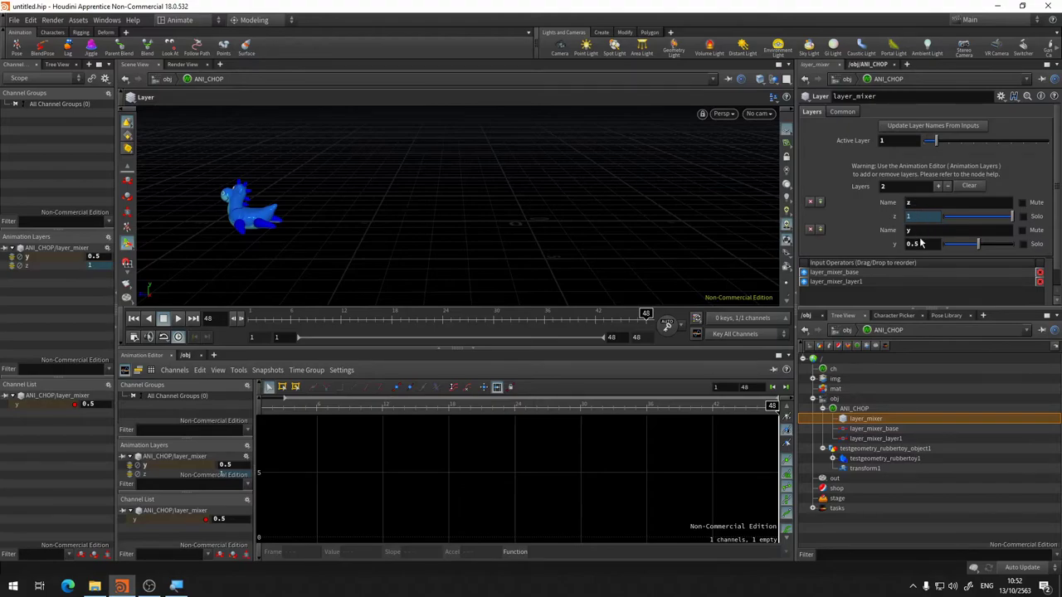
Step: Nudge the y layer's weight to about 0.585 and add a third layer to the mixer
{"action": "left_click_drag", "start_coordinate": [978, 247], "coordinate": [987, 251]}
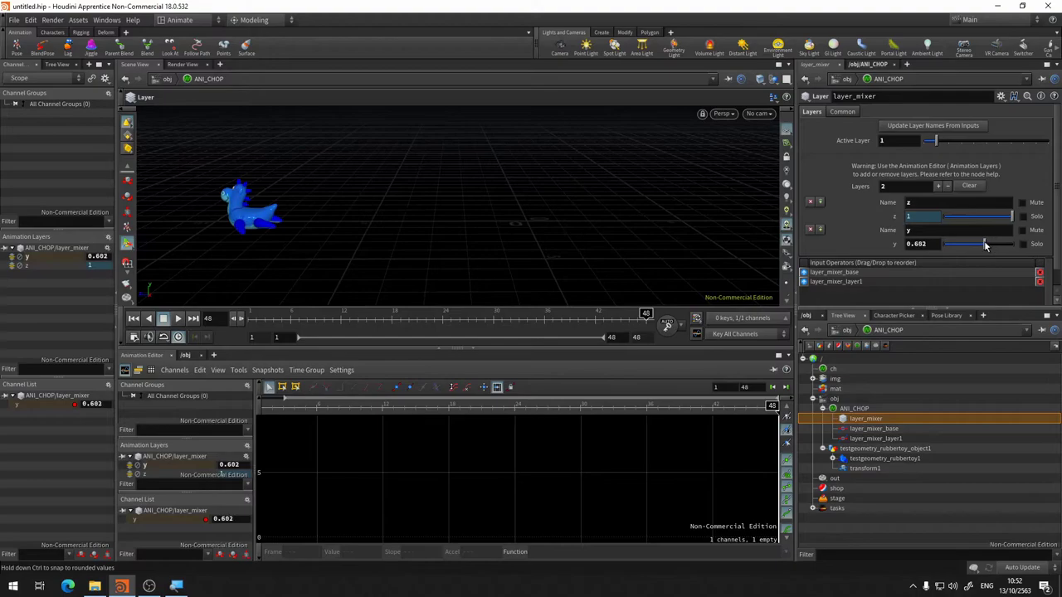
{"action": "left_click_drag", "start_coordinate": [987, 251], "coordinate": [984, 247]}
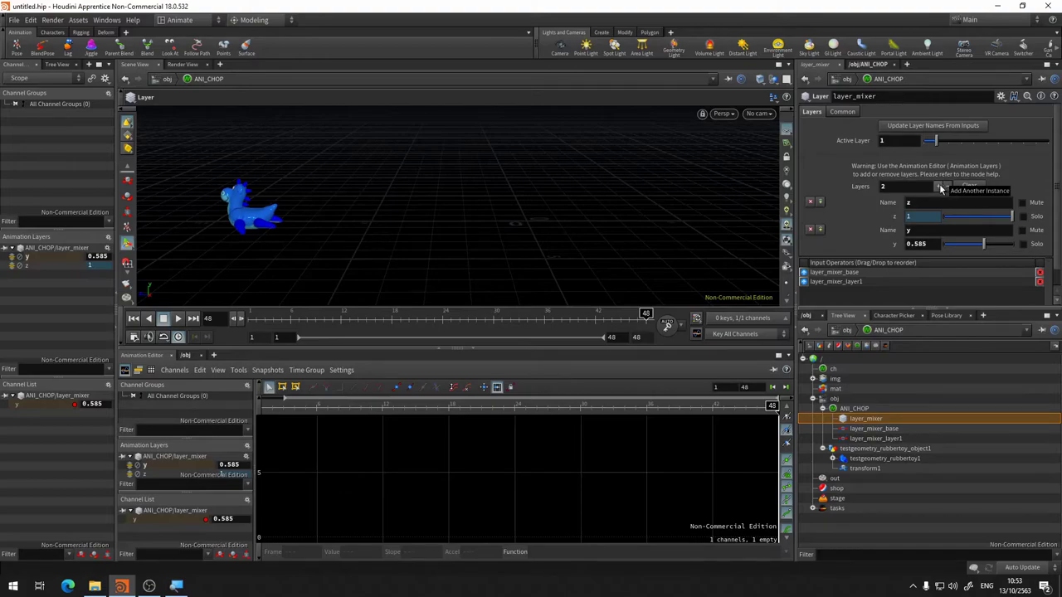
{"action": "left_click", "coordinate": [940, 187]}
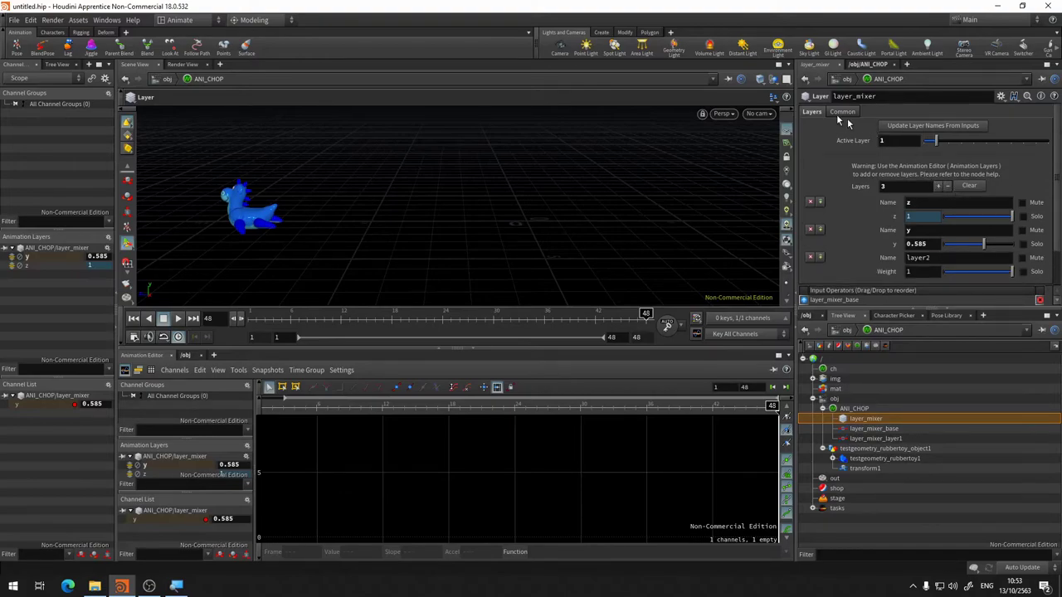
Step: Tidy the ANI_CHOP node layout and bring up layer_mixer_layer1's parameters
{"action": "left_click", "coordinate": [865, 80]}
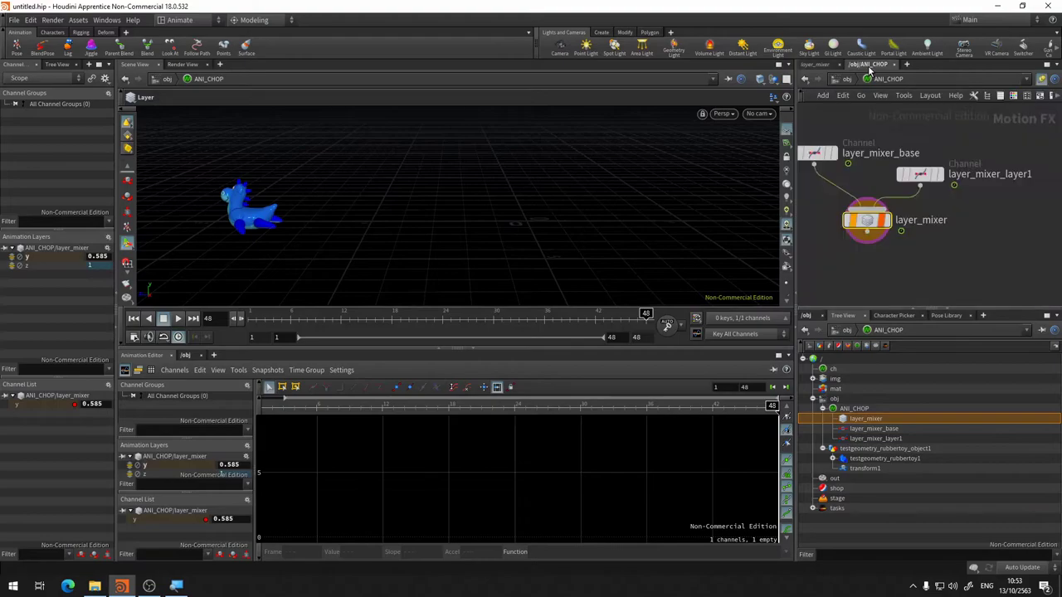
{"action": "key", "text": "l"}
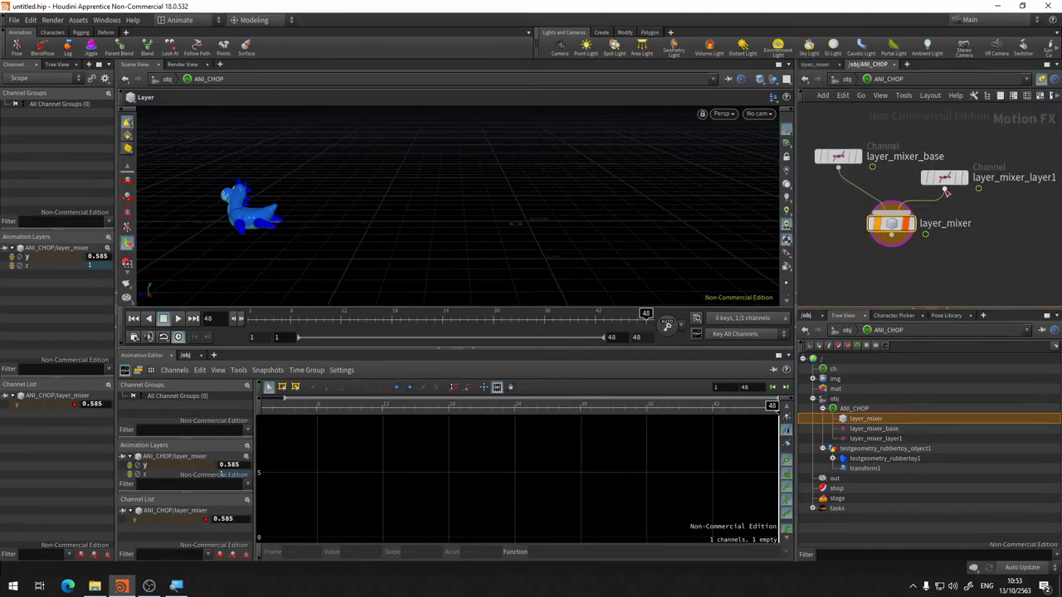
{"action": "left_click", "coordinate": [947, 176]}
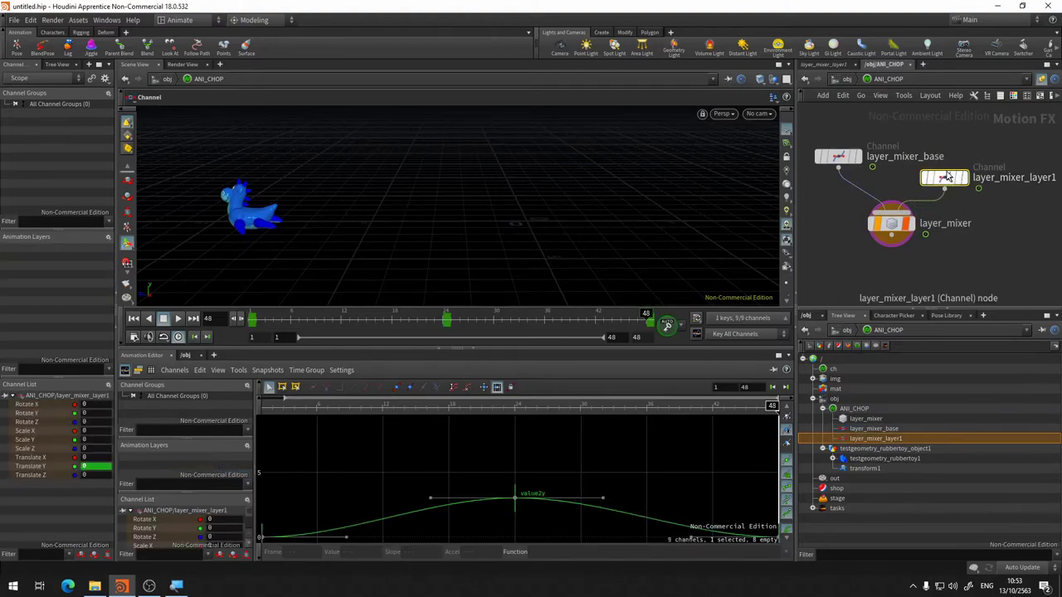
{"action": "left_click", "coordinate": [834, 66]}
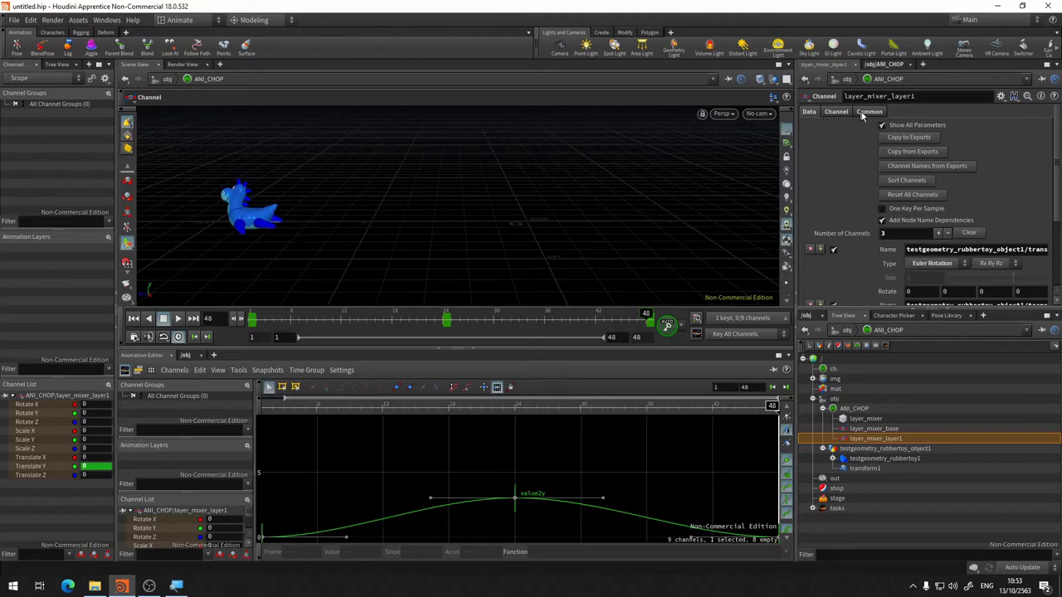
Step: Scroll through layer_mixer_layer1's Rotate, Scale and Translate channels, then go back to the ANI_CHOP network
{"action": "scroll", "coordinate": [911, 209], "scroll_direction": "down", "scroll_amount": 2}
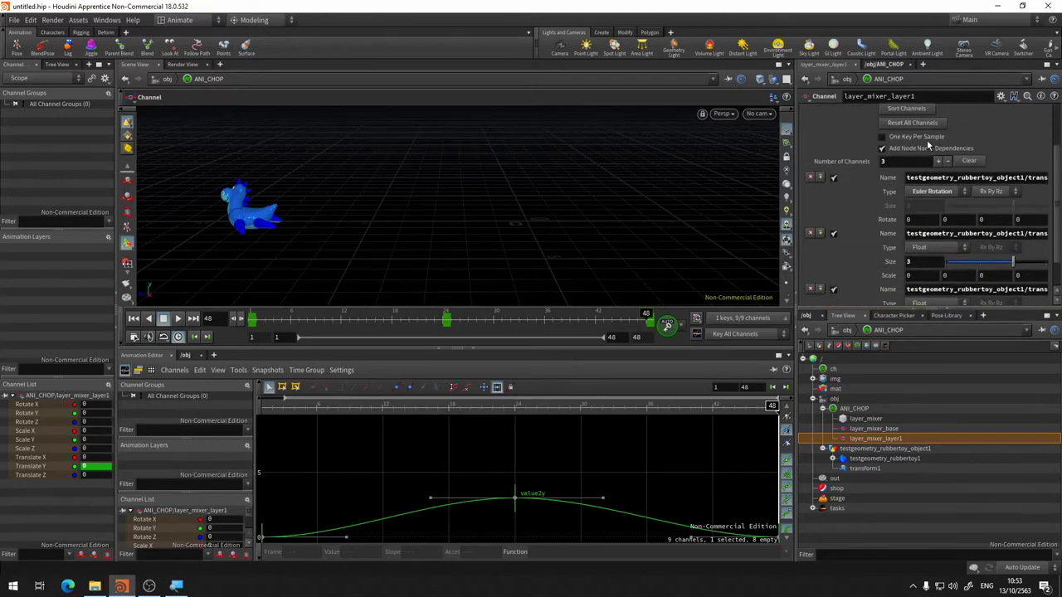
{"action": "scroll", "coordinate": [929, 145], "scroll_direction": "down", "scroll_amount": 1}
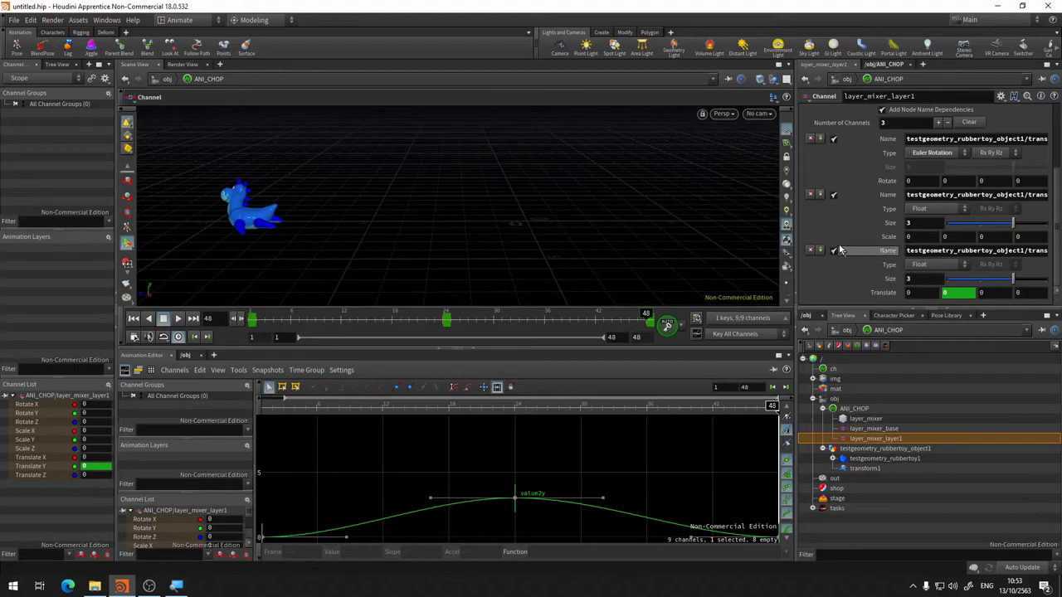
{"action": "left_click", "coordinate": [887, 64]}
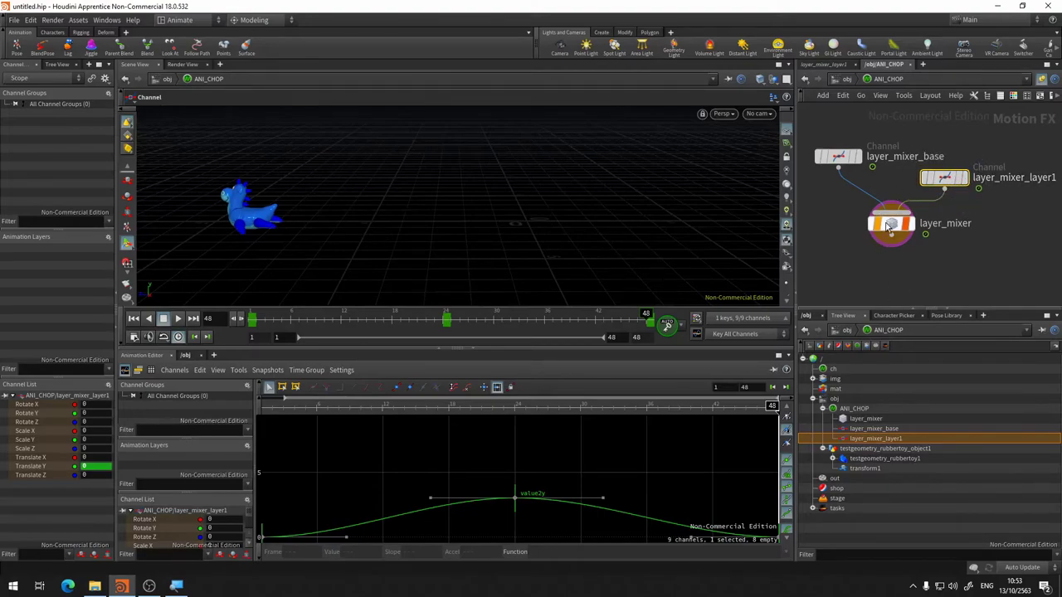
Step: Wire layer_mixer_layer1 into layer_mixer and select the layer2 animation layer
{"action": "left_click_drag", "start_coordinate": [946, 190], "coordinate": [893, 213]}
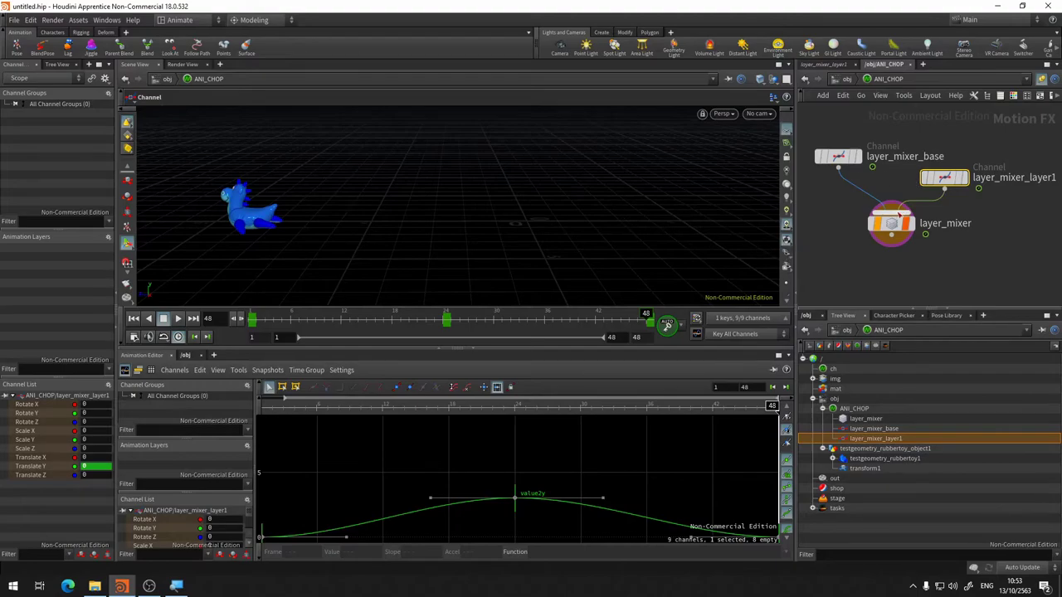
{"action": "left_click", "coordinate": [892, 224]}
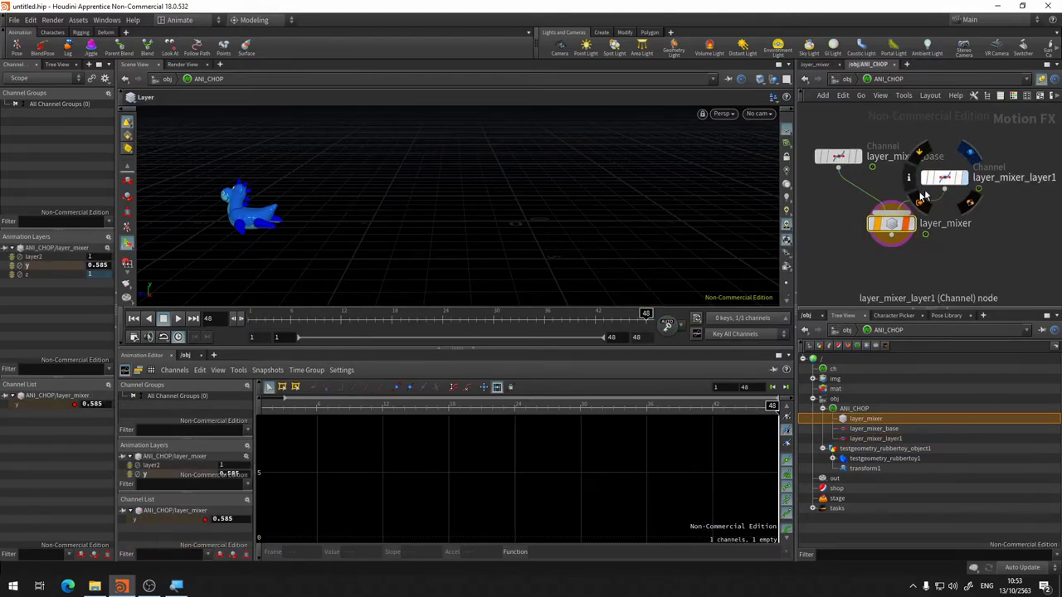
{"action": "left_click", "coordinate": [35, 256]}
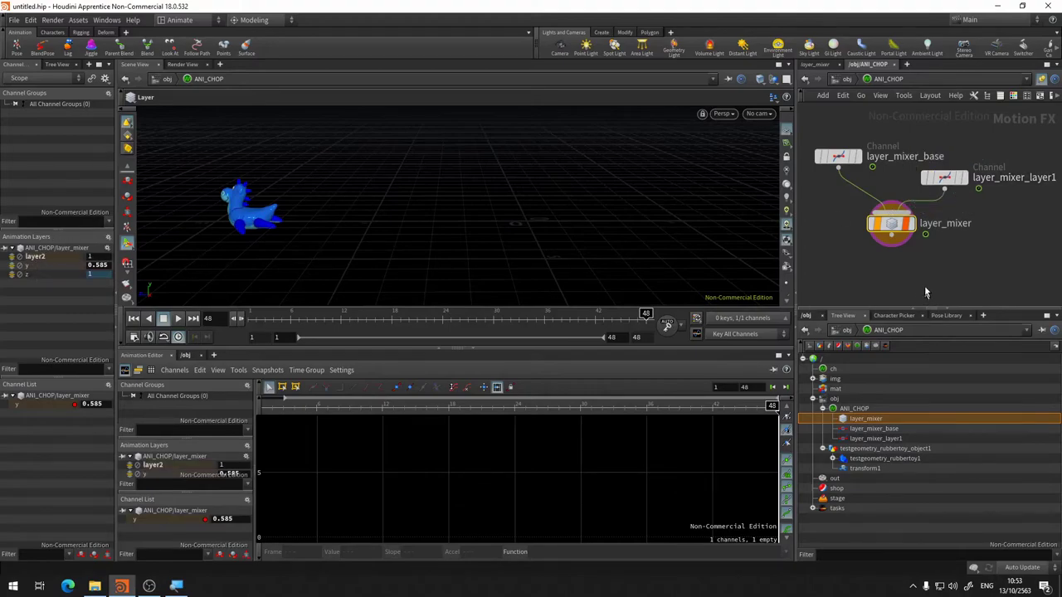
{"action": "scroll", "coordinate": [925, 286], "scroll_direction": "down", "scroll_amount": 5}
{"action": "scroll", "coordinate": [927, 259], "scroll_direction": "up", "scroll_amount": 5}
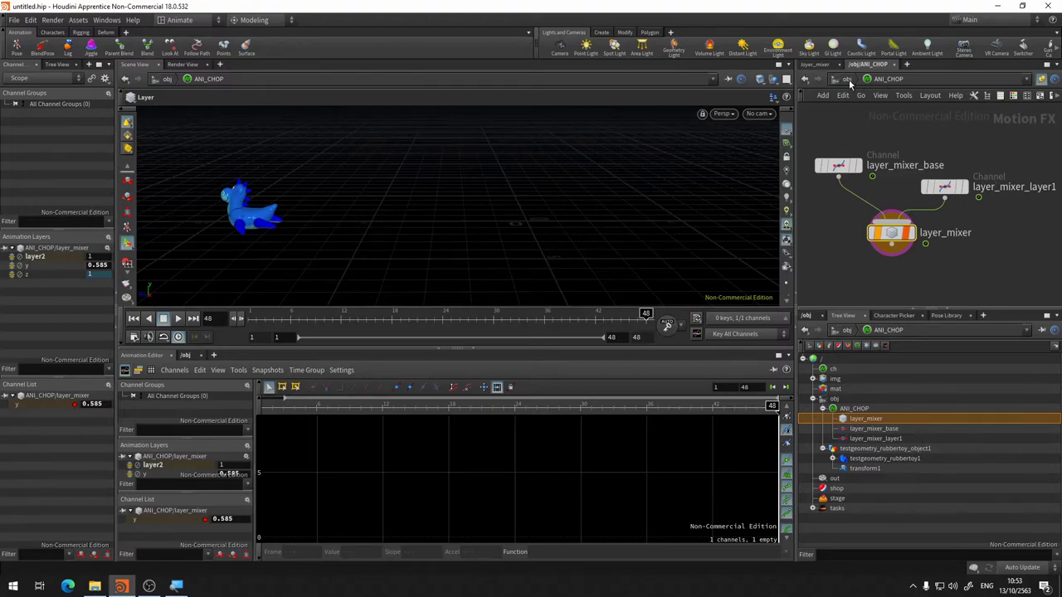
Step: Rearrange layer_mixer, layer_mixer_layer1 and layer_mixer_base in the ANI_CHOP network
{"action": "left_click", "coordinate": [848, 79]}
{"action": "double_click", "coordinate": [929, 204]}
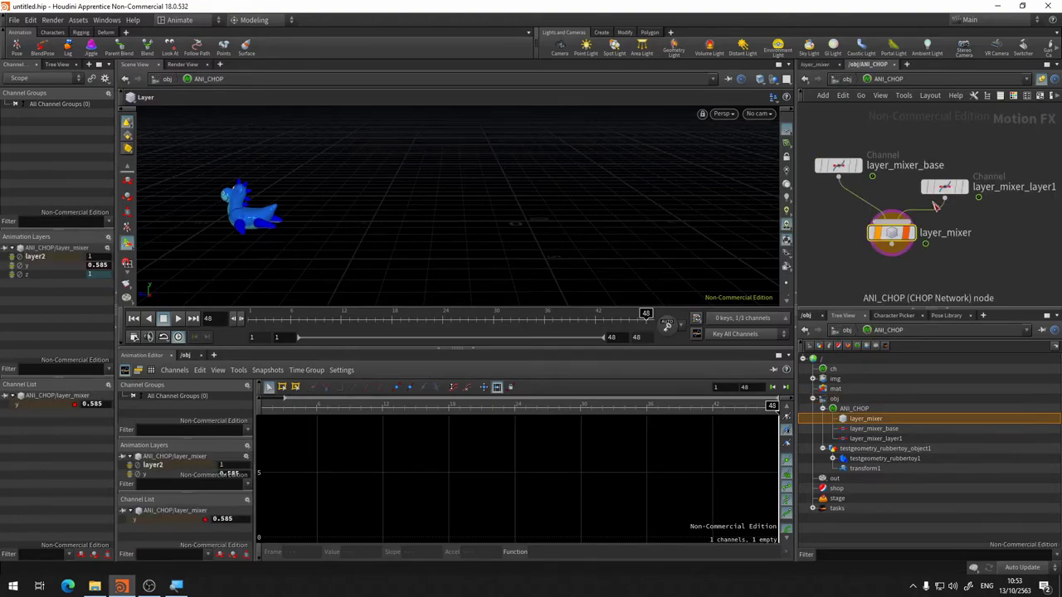
{"action": "left_click_drag", "start_coordinate": [901, 232], "coordinate": [892, 241]}
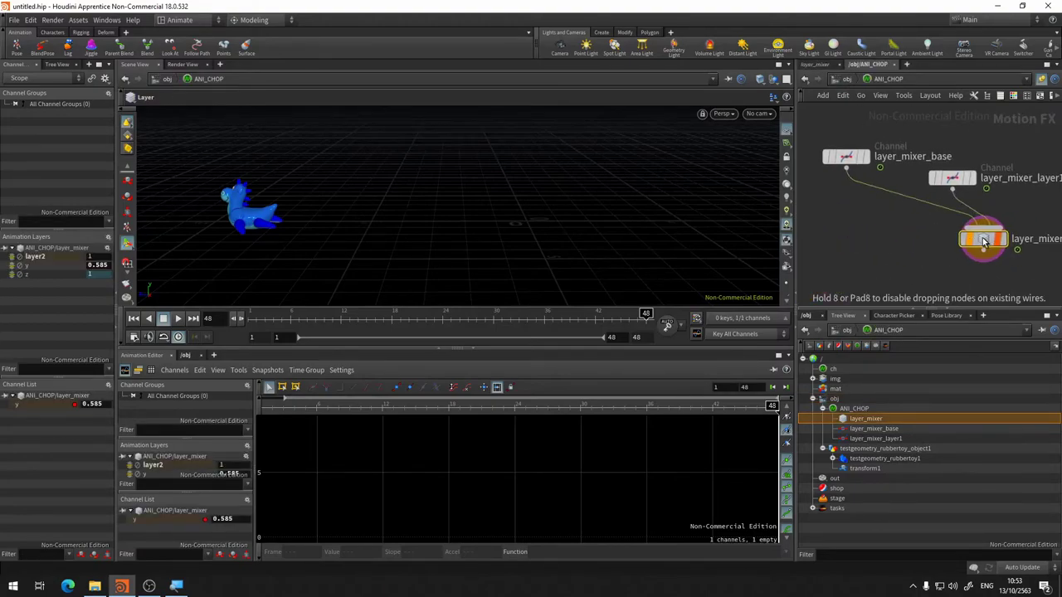
{"action": "left_click_drag", "start_coordinate": [960, 179], "coordinate": [965, 130]}
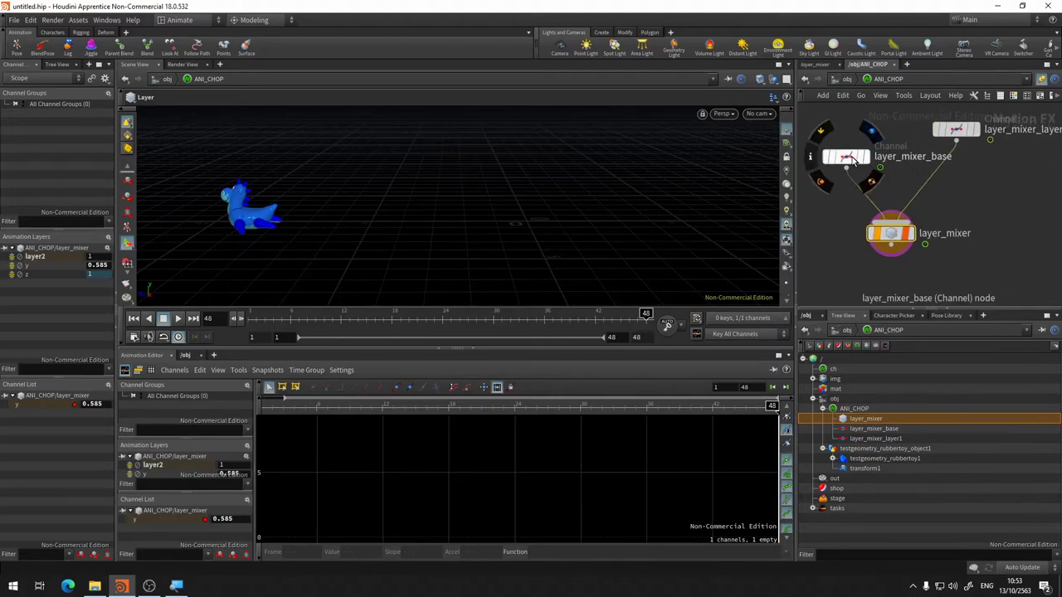
{"action": "left_click_drag", "start_coordinate": [847, 157], "coordinate": [857, 122]}
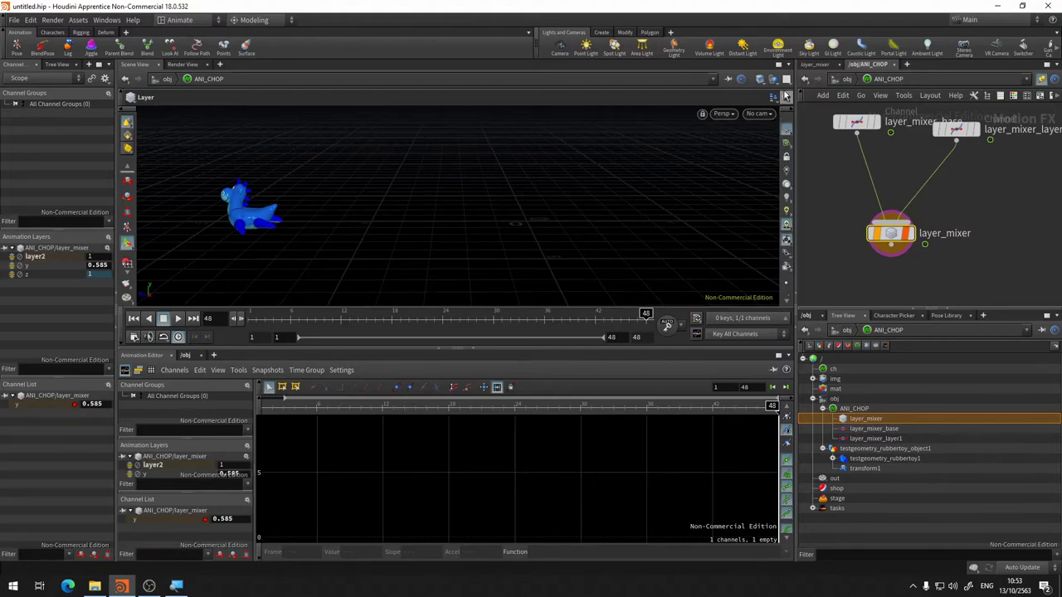
Step: Remove the extra layer2 from layer_mixer, then add a fresh layer from the mixer's menu
{"action": "left_click", "coordinate": [814, 65]}
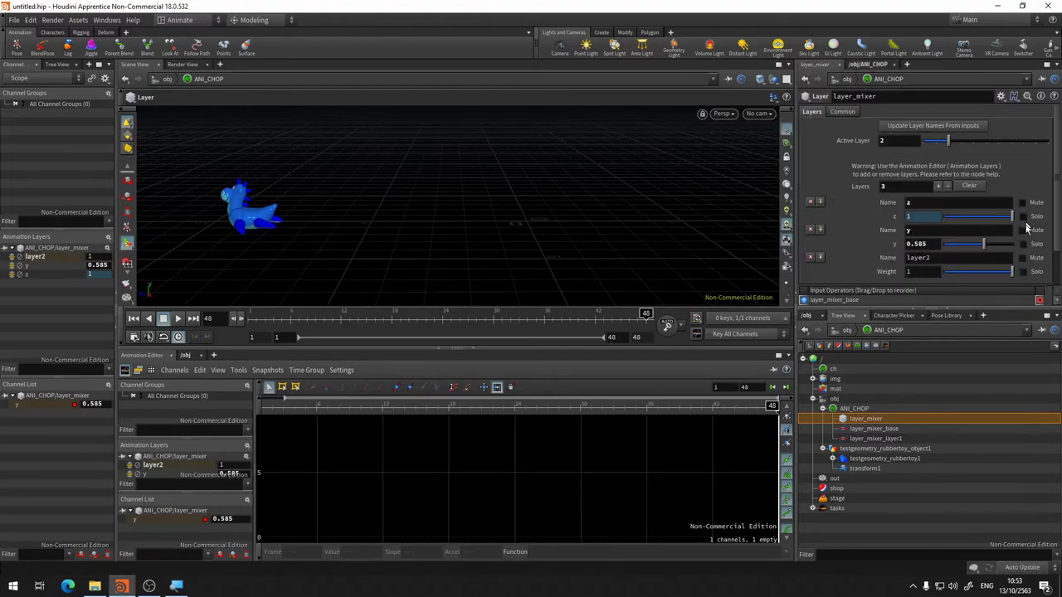
{"action": "scroll", "coordinate": [1027, 228], "scroll_direction": "down", "scroll_amount": 2}
{"action": "left_click", "coordinate": [812, 212]}
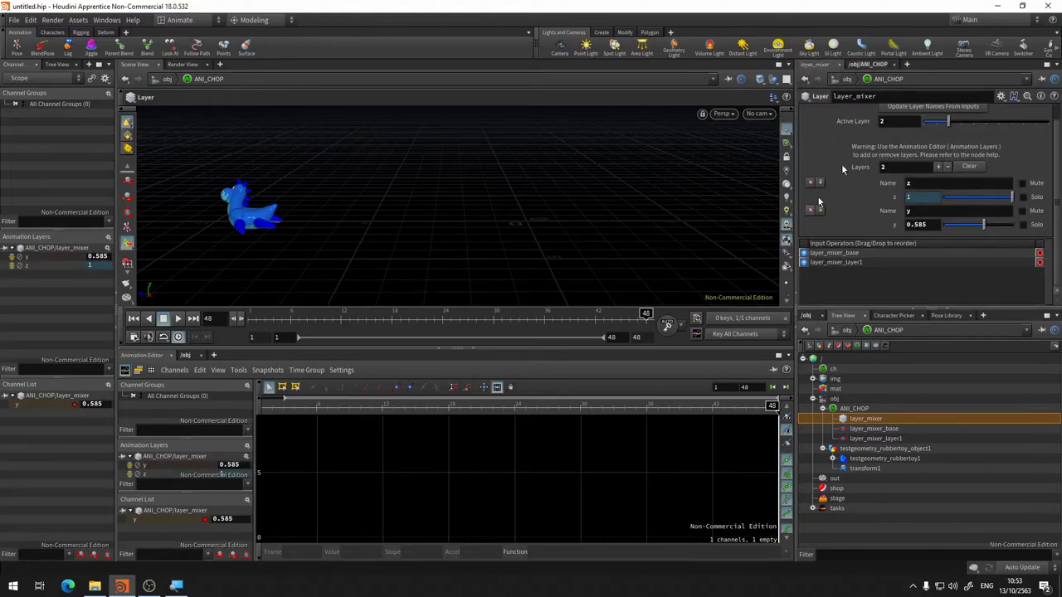
{"action": "left_click", "coordinate": [881, 65]}
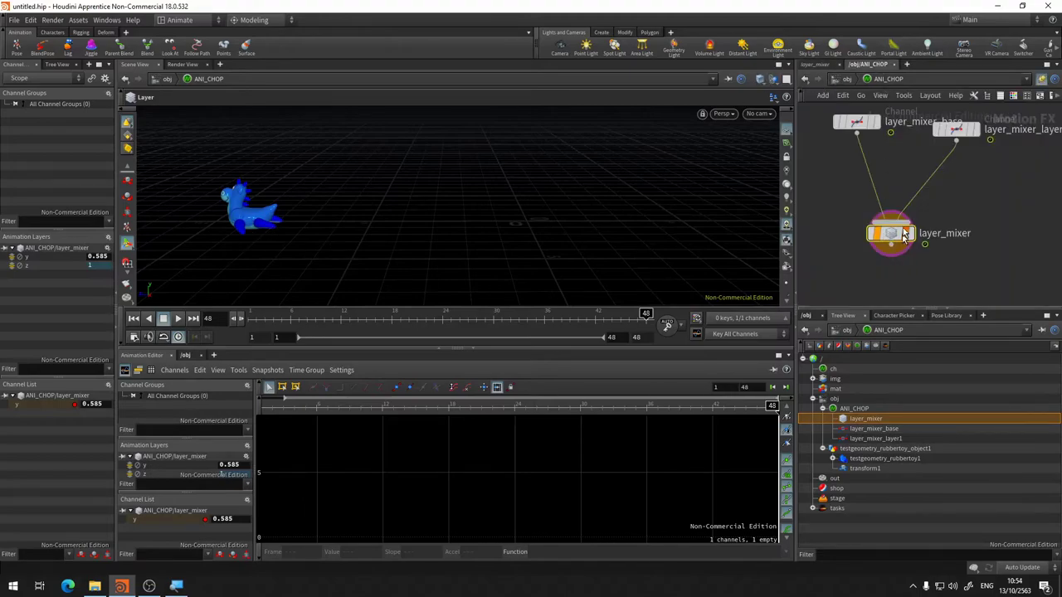
{"action": "right_click", "coordinate": [48, 251]}
{"action": "left_click", "coordinate": [71, 261]}
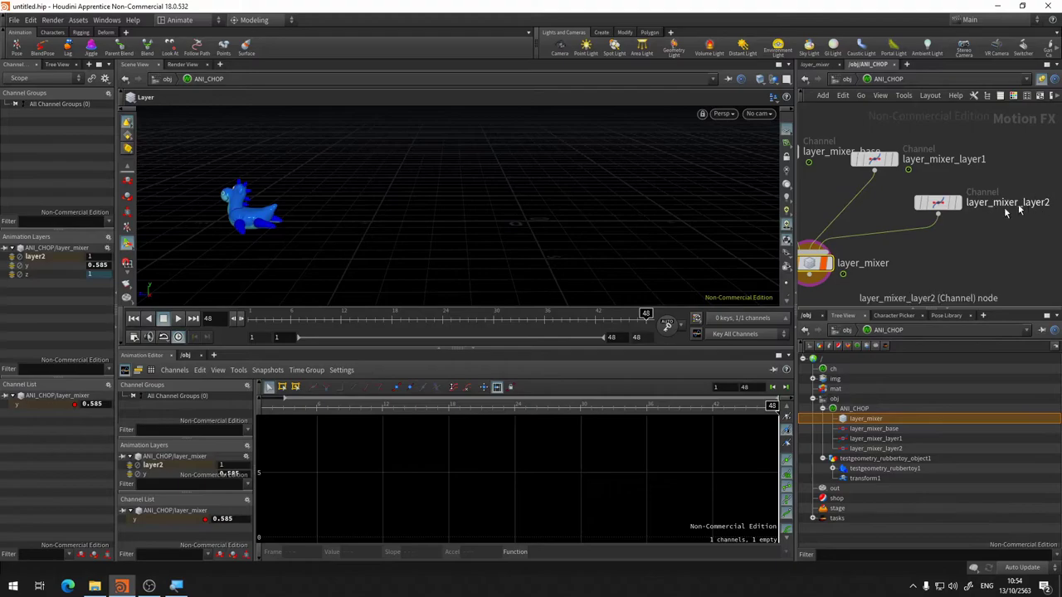
Step: Rename the new layer2 animation layer to 'rot' and select layer_mixer_layer2
{"action": "right_click", "coordinate": [40, 260]}
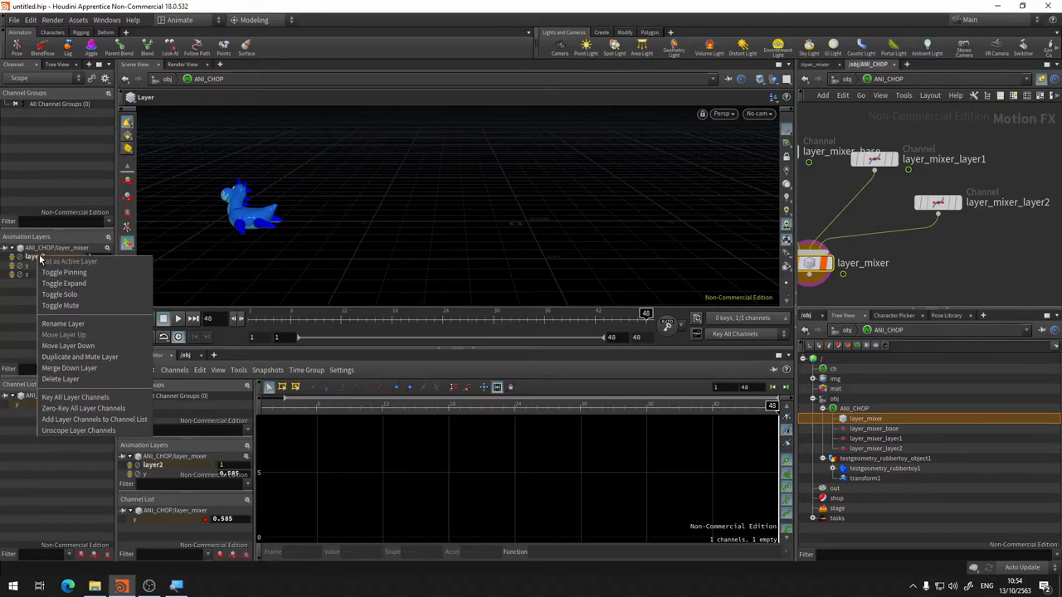
{"action": "left_click", "coordinate": [89, 329]}
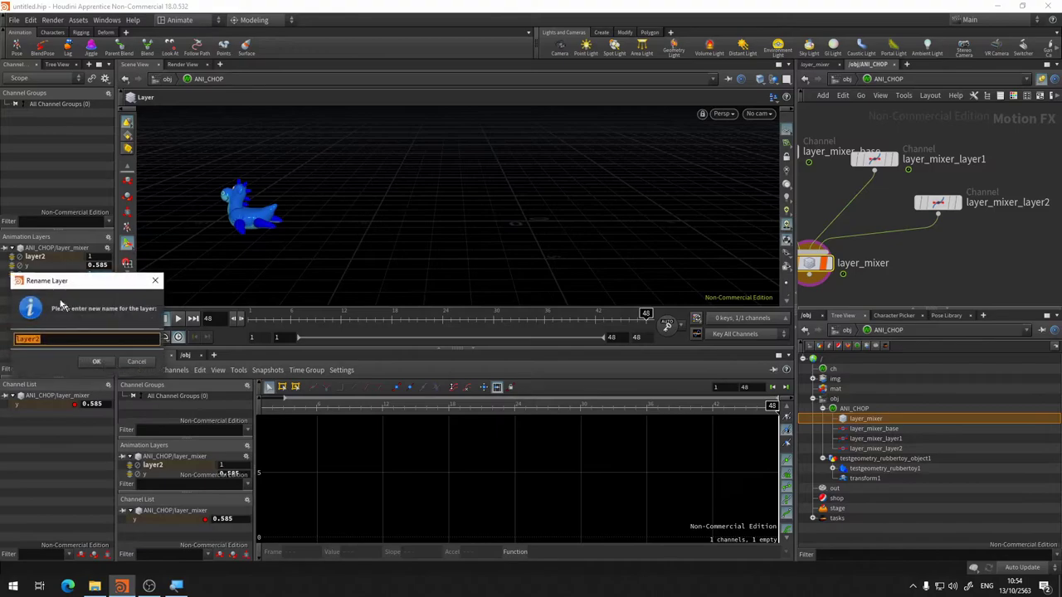
{"action": "type", "text": "rot"}
{"action": "left_click", "coordinate": [96, 362]}
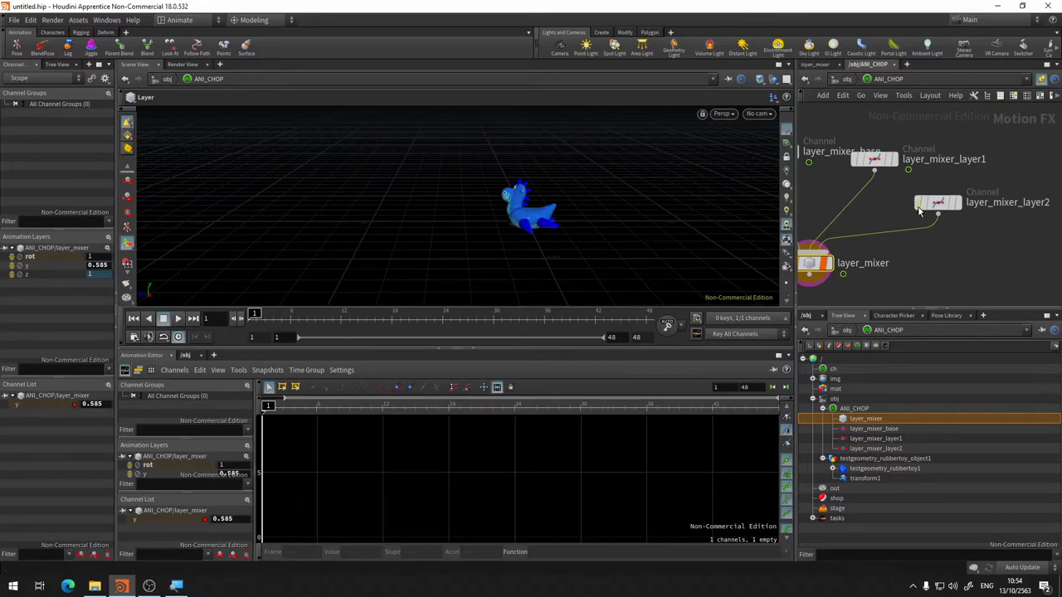
{"action": "left_click", "coordinate": [939, 209]}
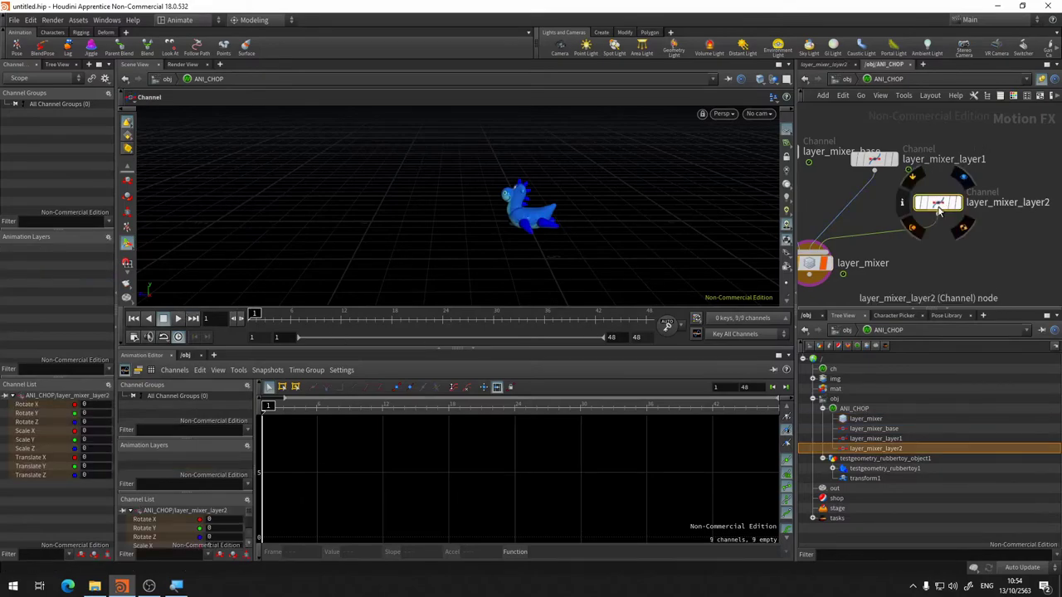
Step: Key layer_mixer_layer2's Rotate channels and scrub the timeline to preview
{"action": "left_click", "coordinate": [826, 63]}
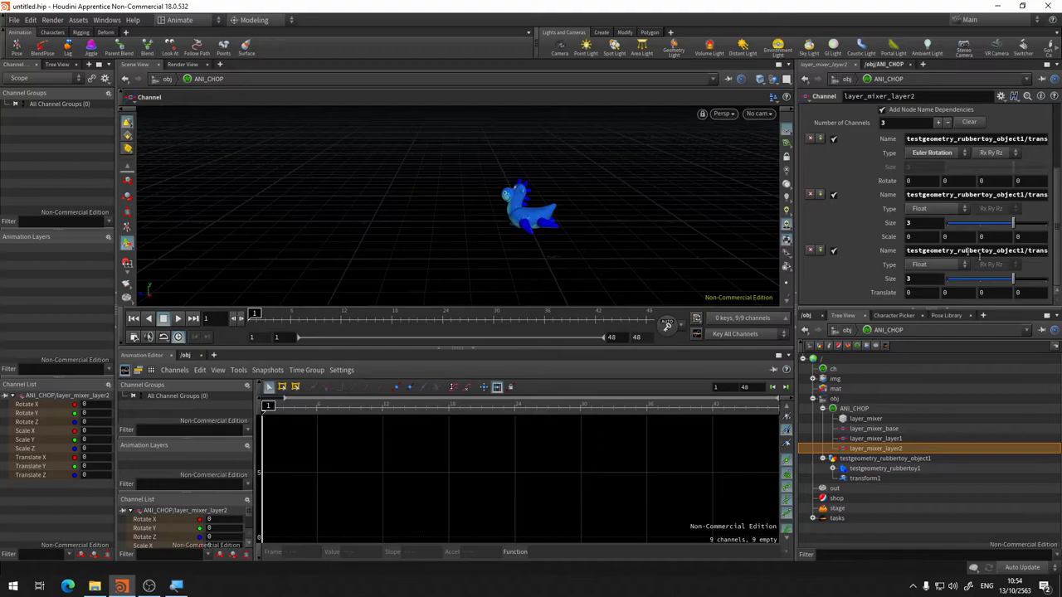
{"action": "left_click", "coordinate": [888, 182], "text": "alt"}
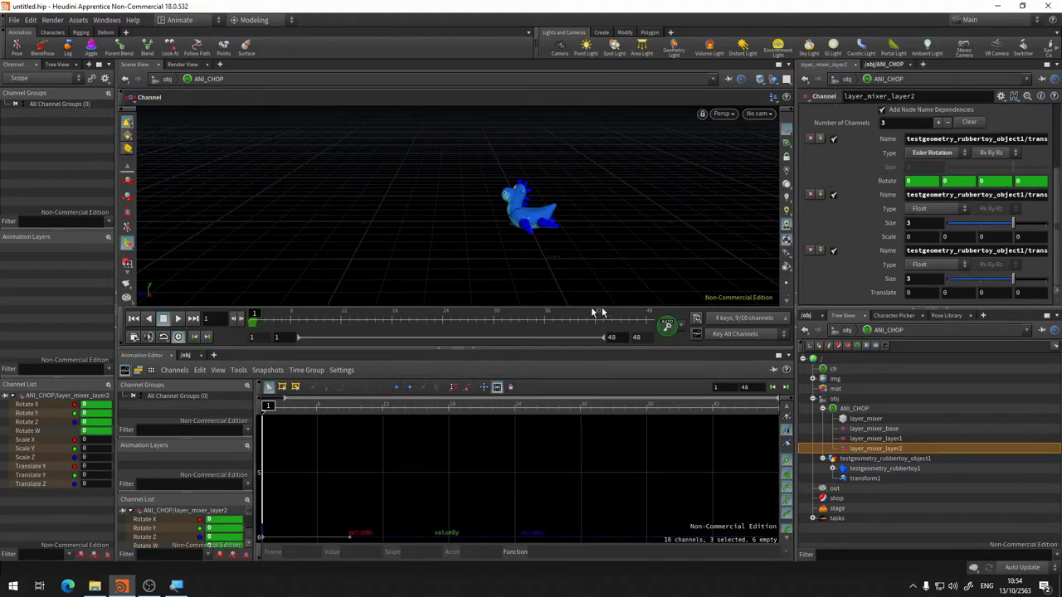
{"action": "left_click_drag", "start_coordinate": [332, 318], "coordinate": [207, 307]}
{"action": "left_click", "coordinate": [193, 318]}
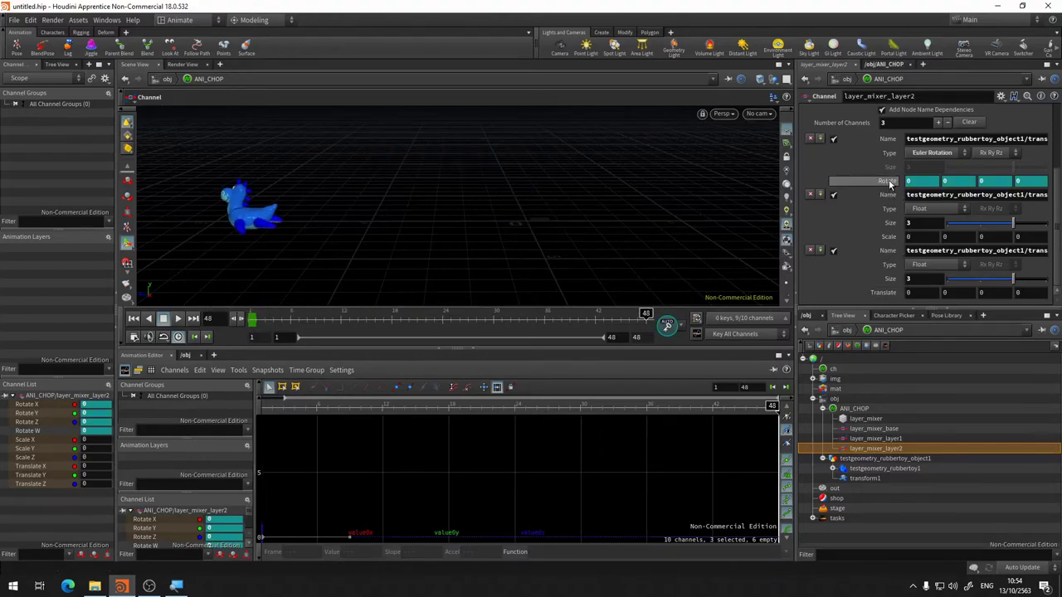
{"action": "left_click", "coordinate": [518, 318]}
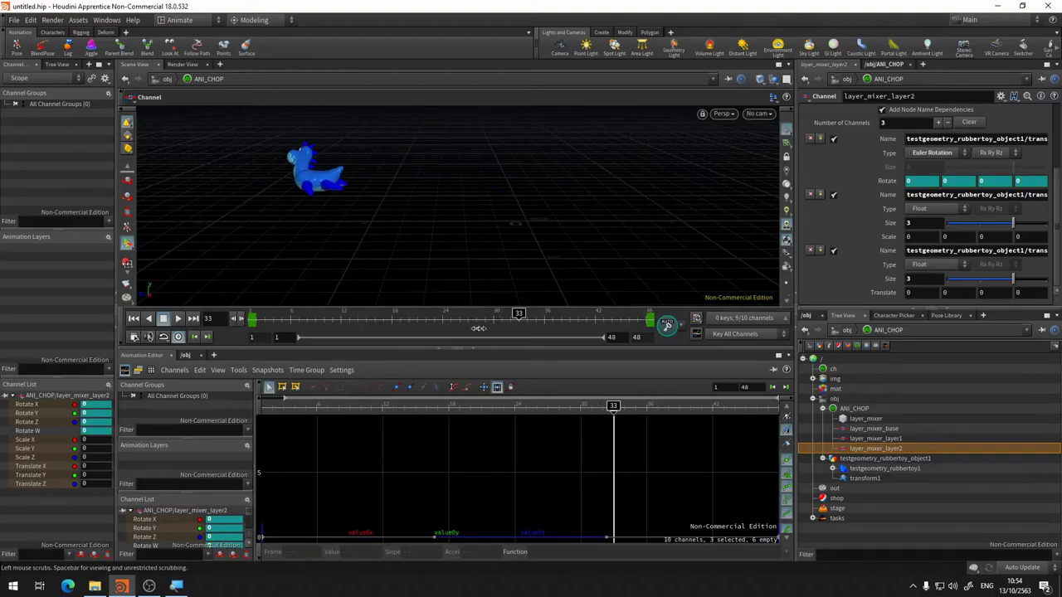
{"action": "left_click", "coordinate": [459, 328]}
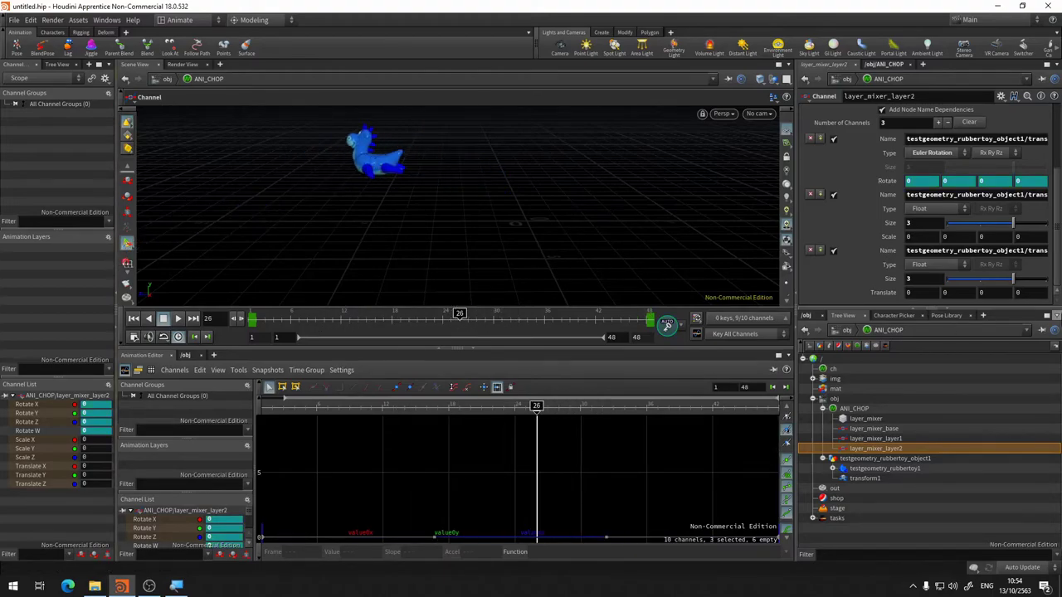
Step: Undo a trial Rotate Y 2 edit and its key, then go to frame 48
{"action": "middle_click_drag", "start_coordinate": [957, 180], "coordinate": [1058, 178]}
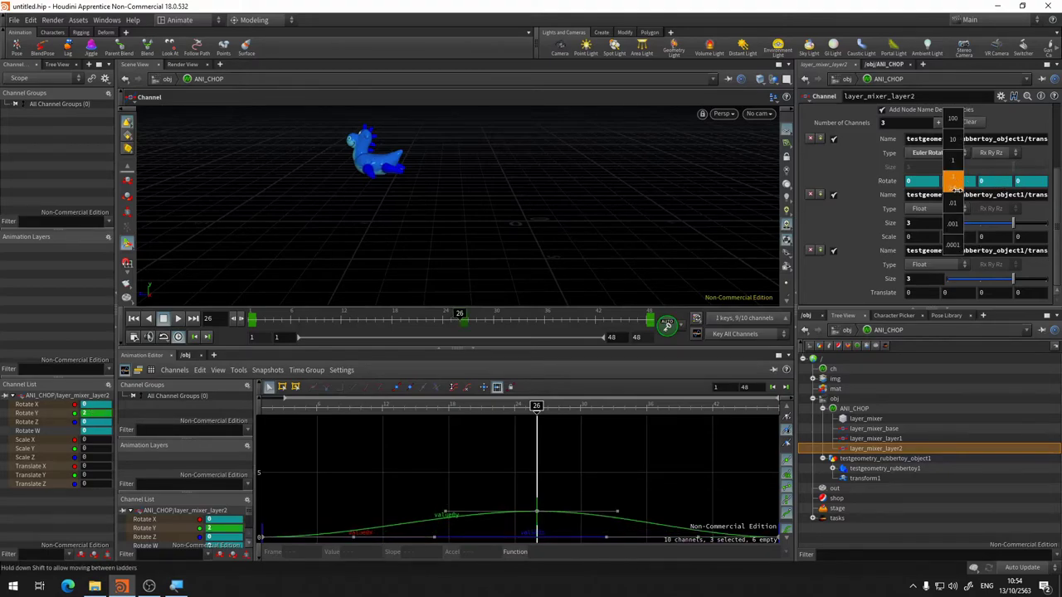
{"action": "key", "text": "ctrl+z"}
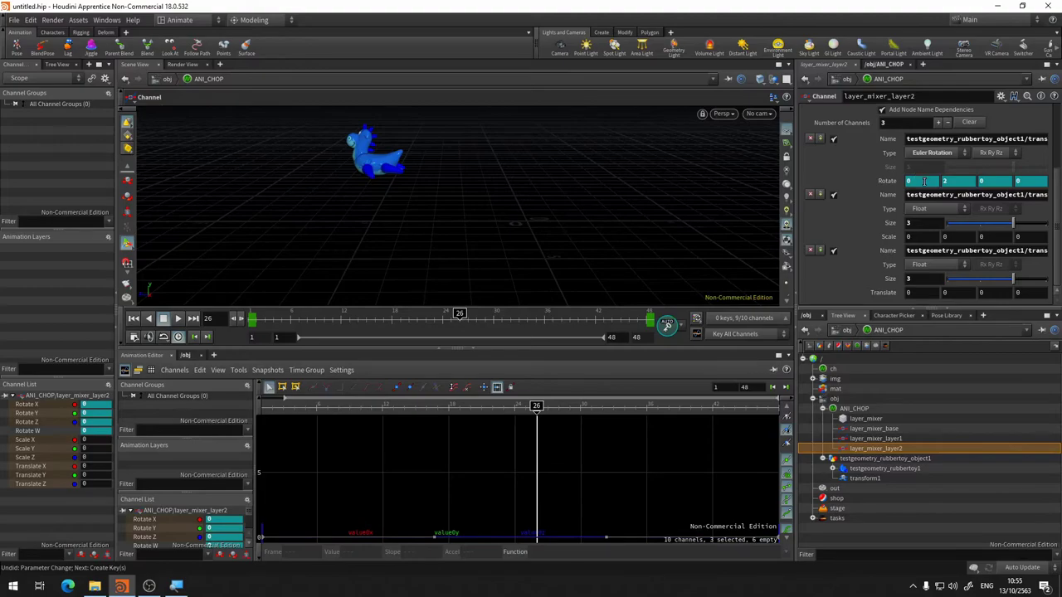
{"action": "key", "text": "ctrl+z"}
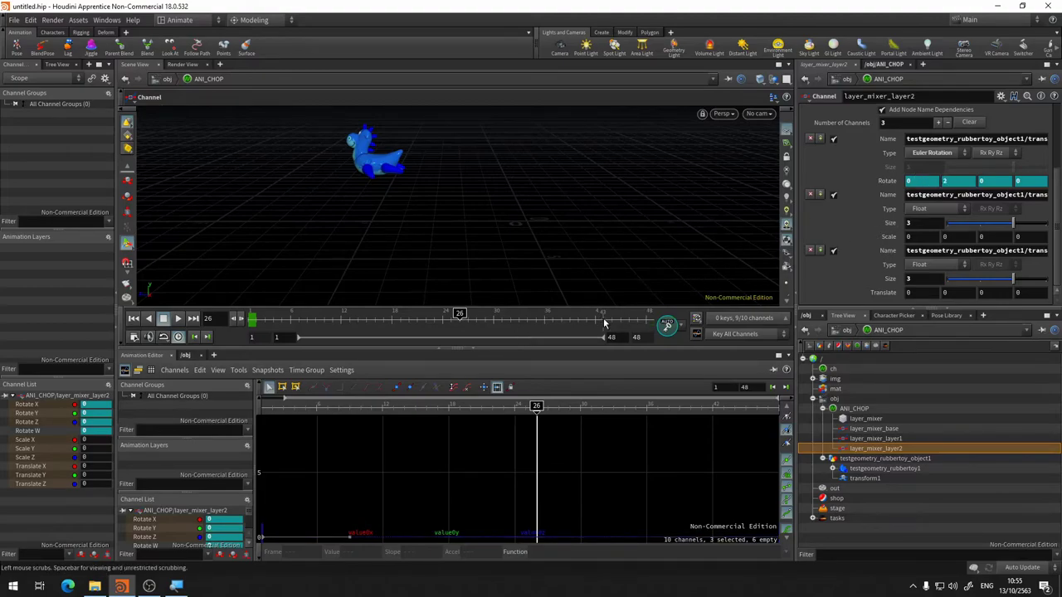
{"action": "left_click", "coordinate": [647, 318]}
Step: Key Rotate at frame 48, then key frame 24 with Rotate Y 10 and Rotate Z about 30
{"action": "left_click", "coordinate": [927, 180], "text": "alt"}
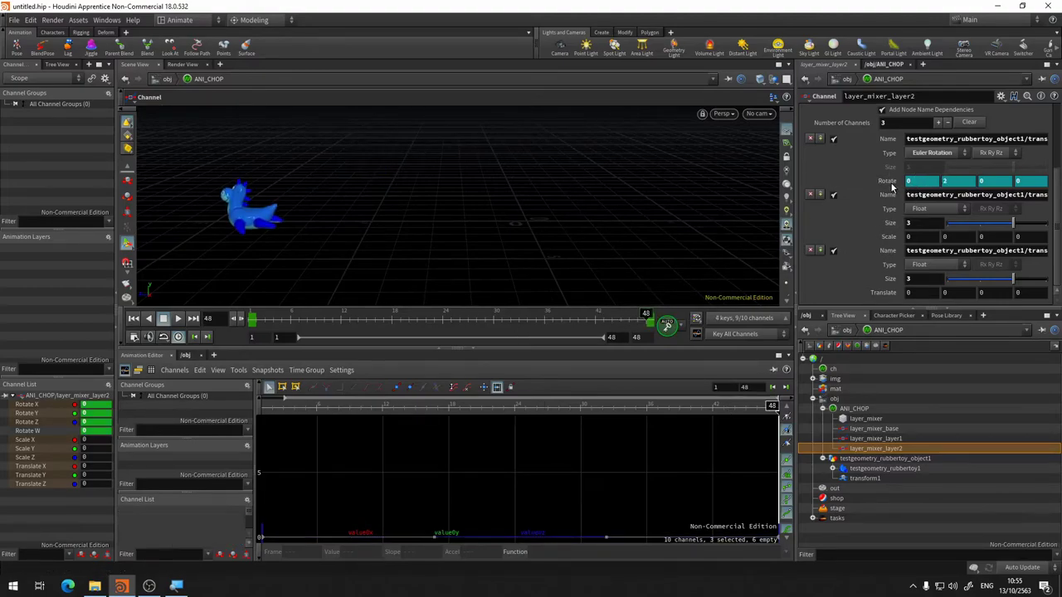
{"action": "left_click_drag", "start_coordinate": [428, 319], "coordinate": [445, 318]}
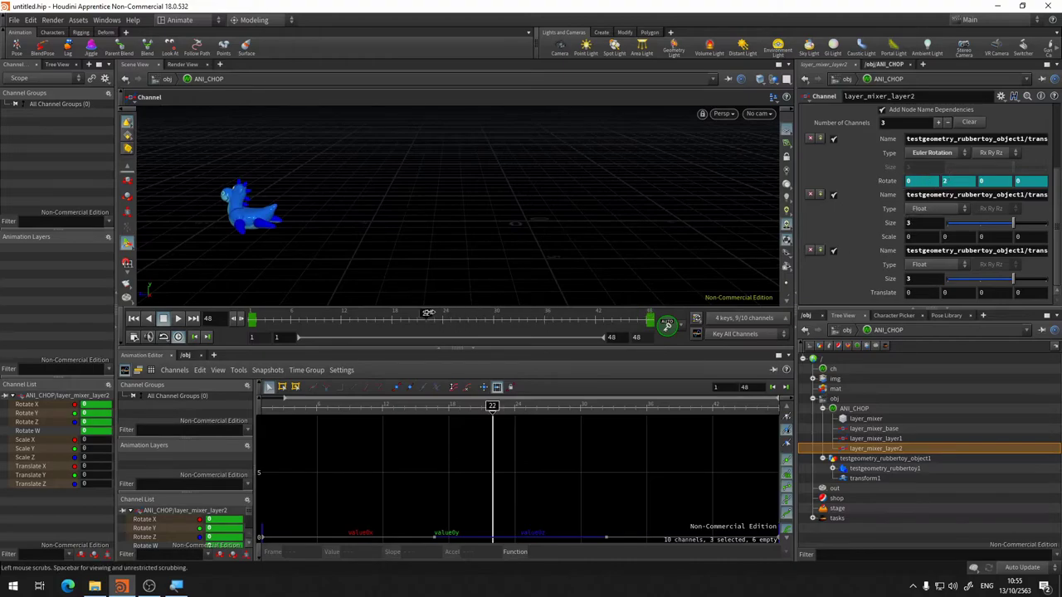
{"action": "left_click", "coordinate": [253, 320]}
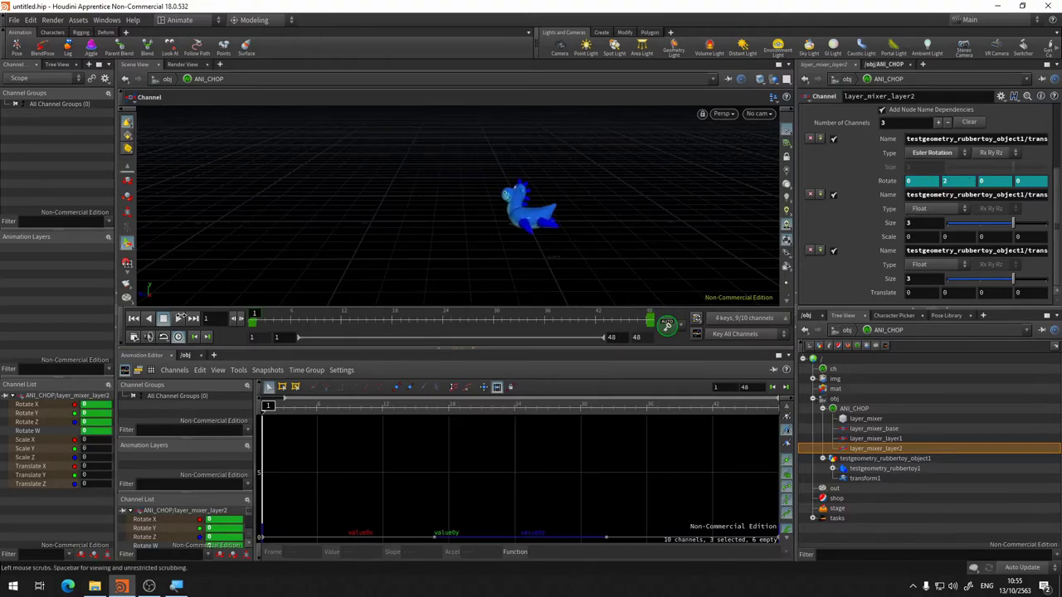
{"action": "left_click_drag", "start_coordinate": [253, 318], "coordinate": [443, 319]}
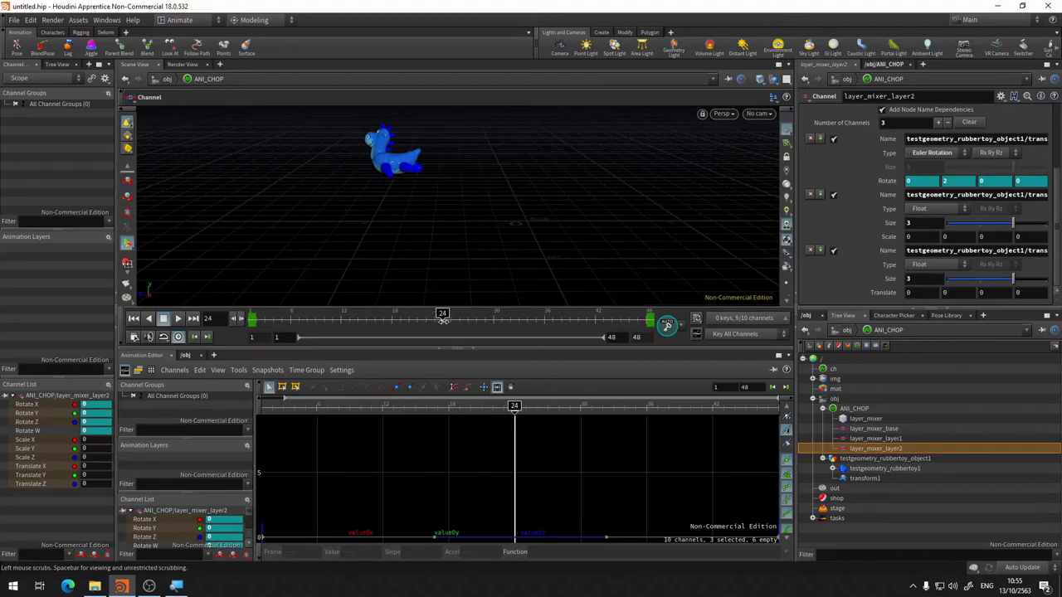
{"action": "left_click", "coordinate": [956, 181], "text": "alt"}
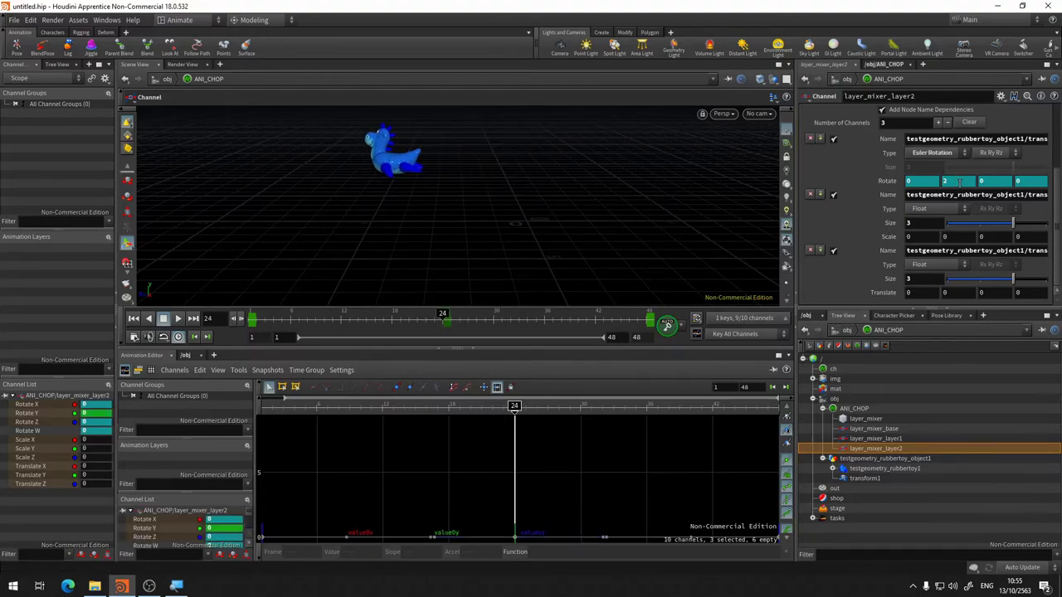
{"action": "mouse_move", "coordinate": [959, 182]}
{"action": "middle_mouse_down"}
{"action": "mouse_move", "coordinate": [972, 142]}
{"action": "mouse_move", "coordinate": [952, 210]}
{"action": "middle_mouse_up"}
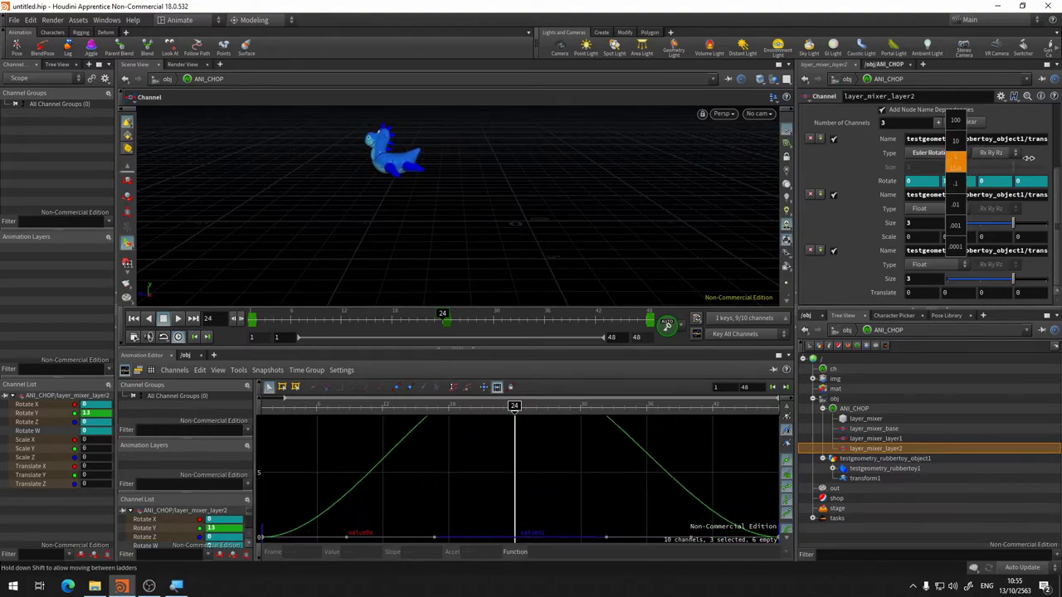
{"action": "middle_click_drag", "start_coordinate": [992, 181], "coordinate": [1021, 180]}
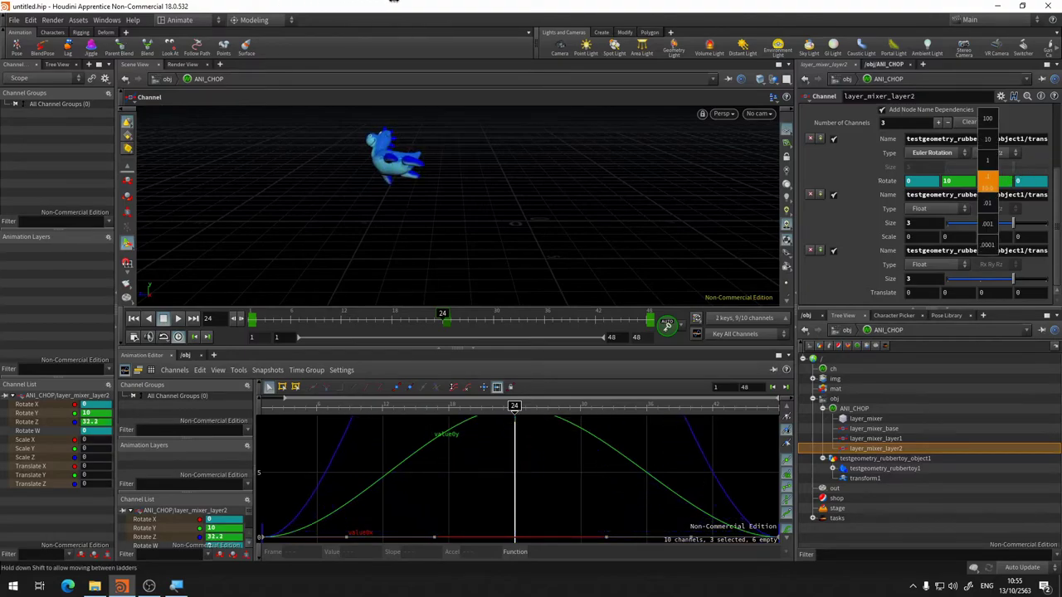
Step: Preview the tilt, push Rotate Z higher, and scrub through to frame 48
{"action": "left_click", "coordinate": [307, 320]}
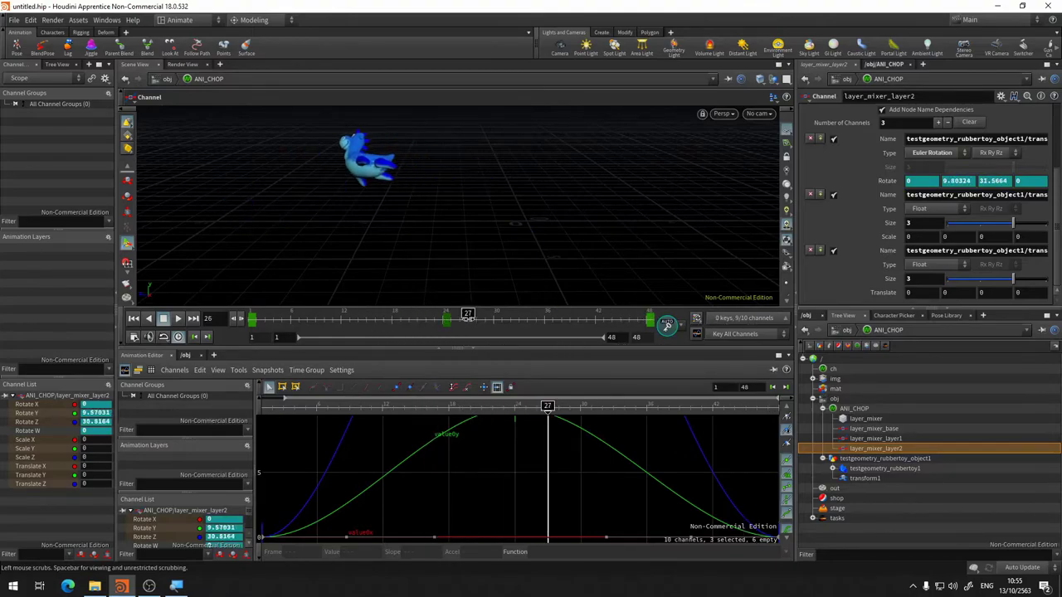
{"action": "mouse_move", "coordinate": [254, 320]}
{"action": "left_mouse_down"}
{"action": "mouse_move", "coordinate": [332, 341]}
{"action": "mouse_move", "coordinate": [444, 339]}
{"action": "left_mouse_up"}
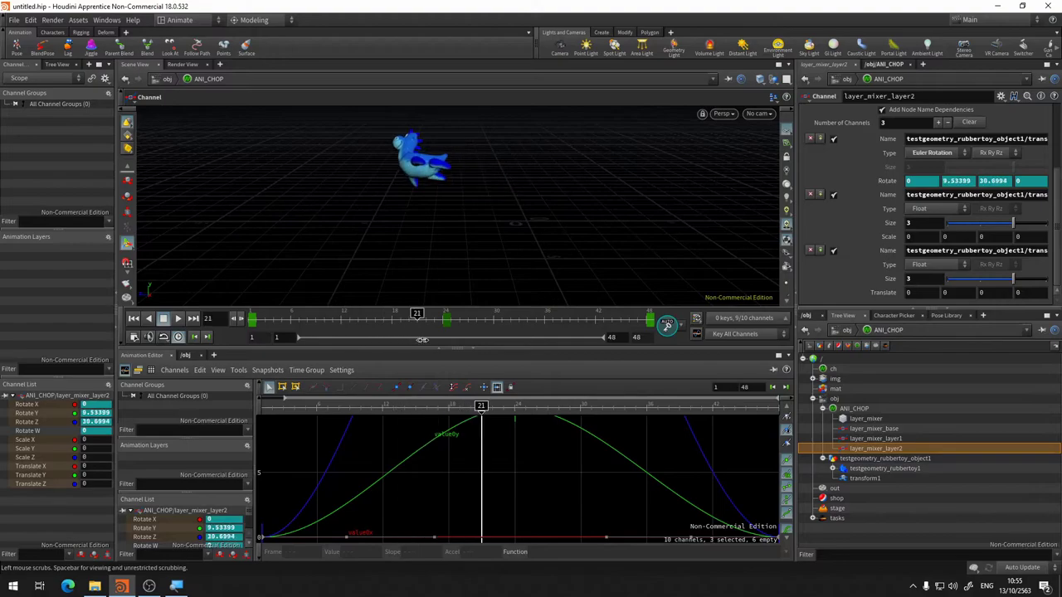
{"action": "middle_click", "coordinate": [997, 182]}
{"action": "middle_click_drag", "start_coordinate": [1021, 180], "coordinate": [958, 256]}
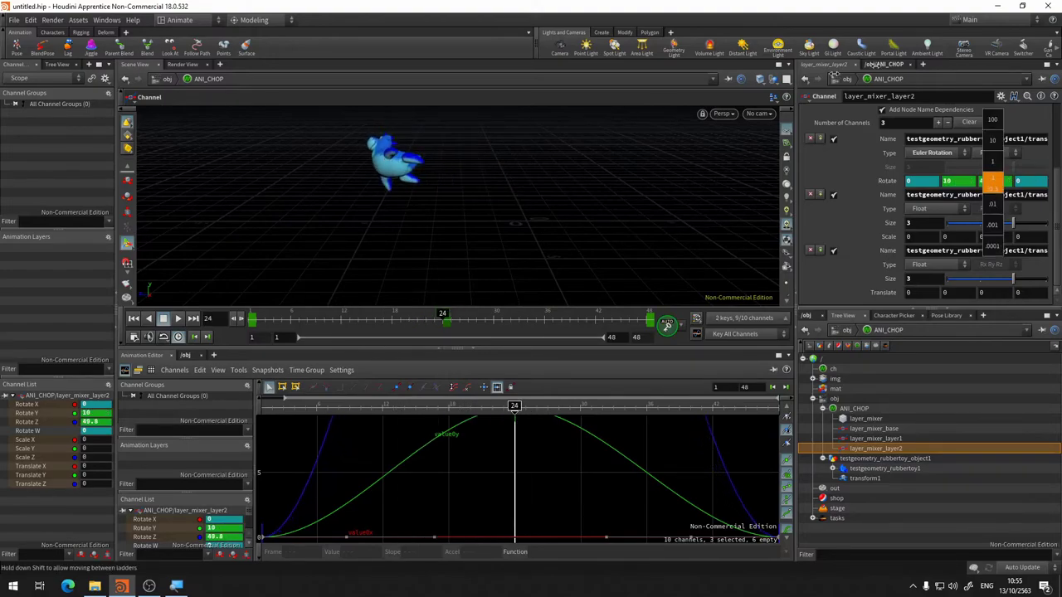
{"action": "left_click_drag", "start_coordinate": [495, 321], "coordinate": [697, 310]}
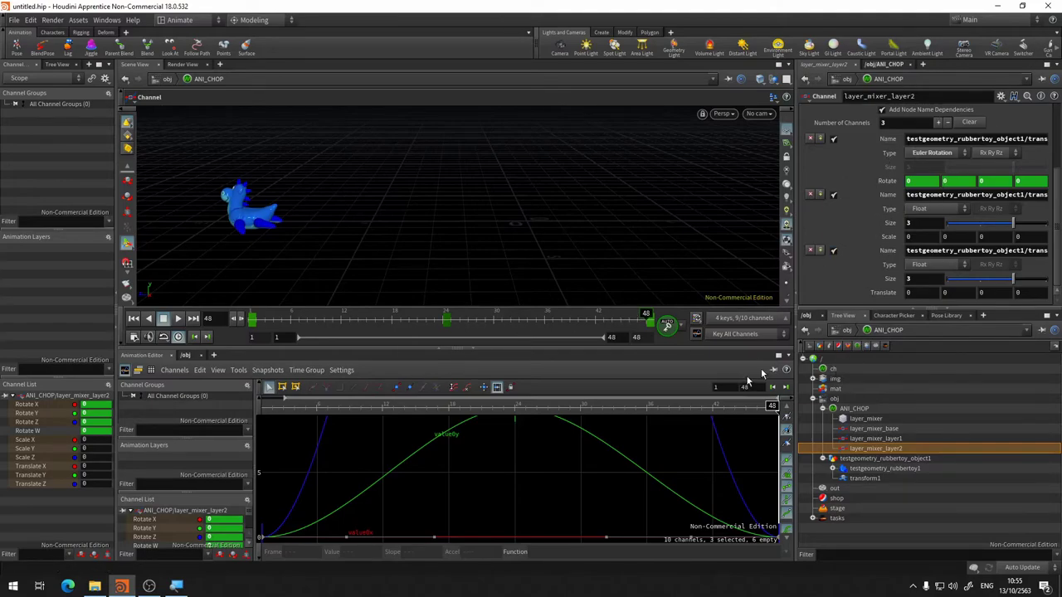
{"action": "left_click", "coordinate": [884, 66]}
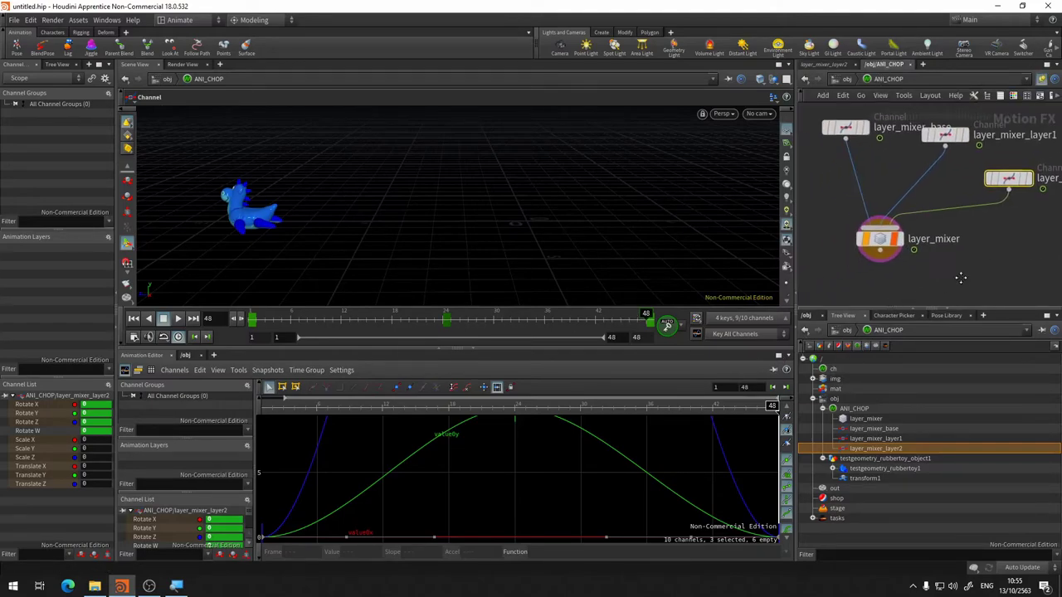
Step: Lower the rot layer's weight on layer_mixer to 0.691 and preview the blended motion
{"action": "left_click", "coordinate": [883, 240]}
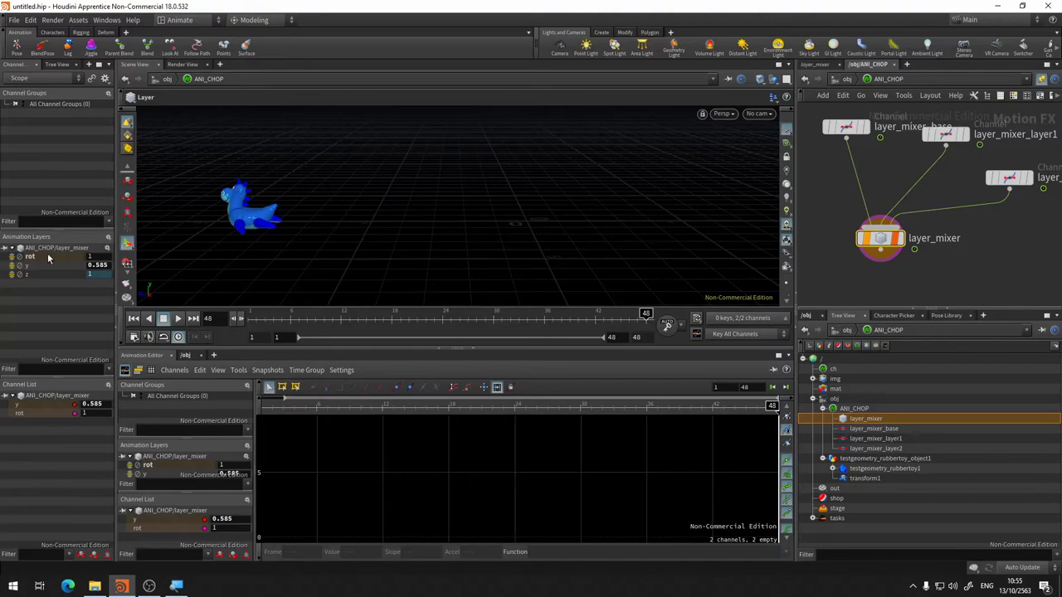
{"action": "left_click", "coordinate": [810, 67]}
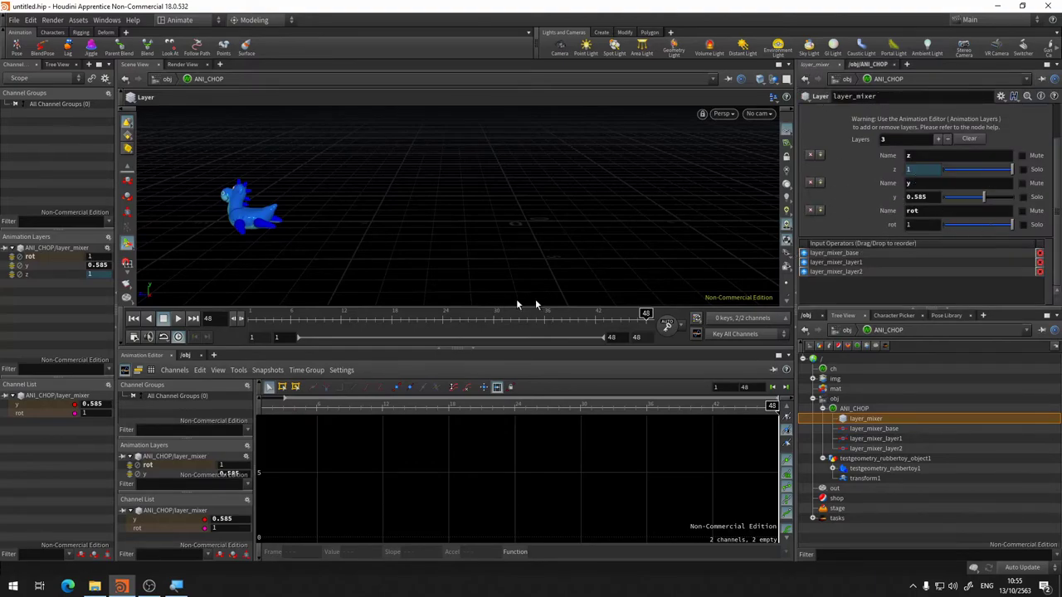
{"action": "left_click_drag", "start_coordinate": [434, 319], "coordinate": [452, 318]}
{"action": "left_click_drag", "start_coordinate": [1010, 225], "coordinate": [993, 225]}
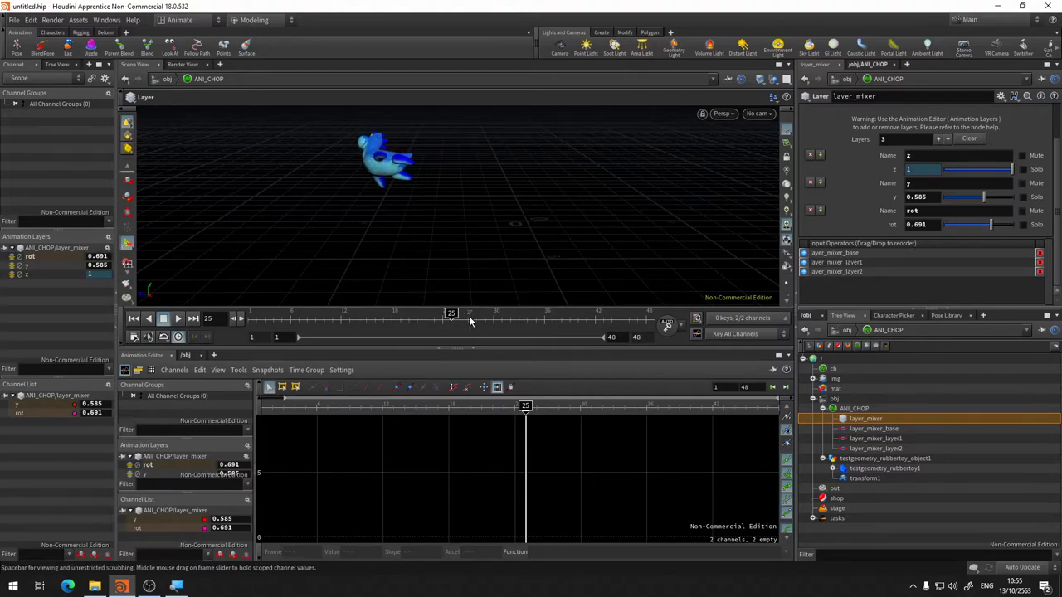
{"action": "left_click_drag", "start_coordinate": [452, 316], "coordinate": [629, 316]}
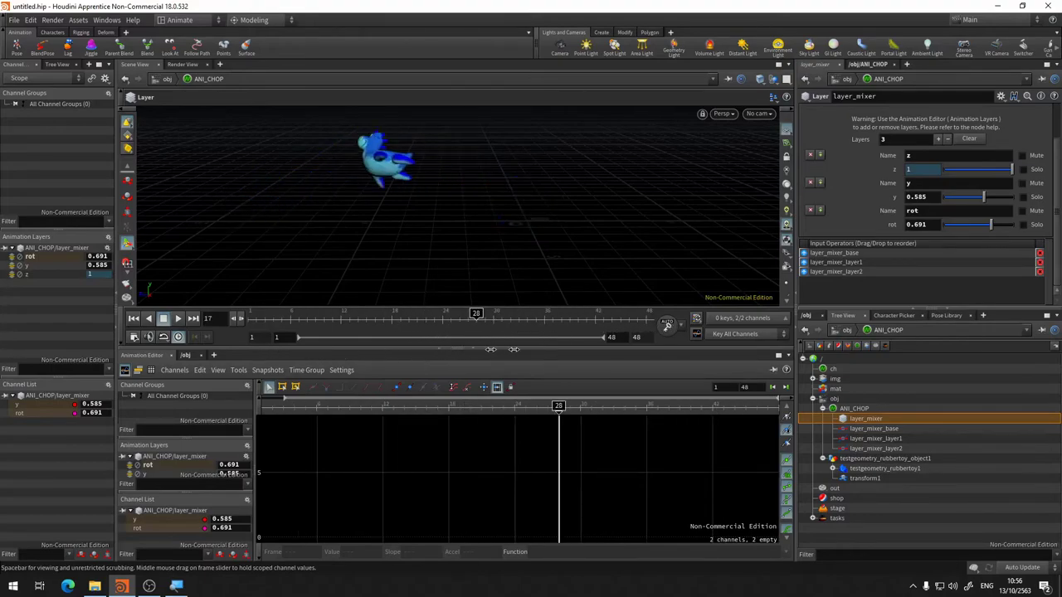
Step: Rearrange layer_mixer_base, layer1 and layer2 around the mixer, then go up to /obj
{"action": "left_click", "coordinate": [869, 65]}
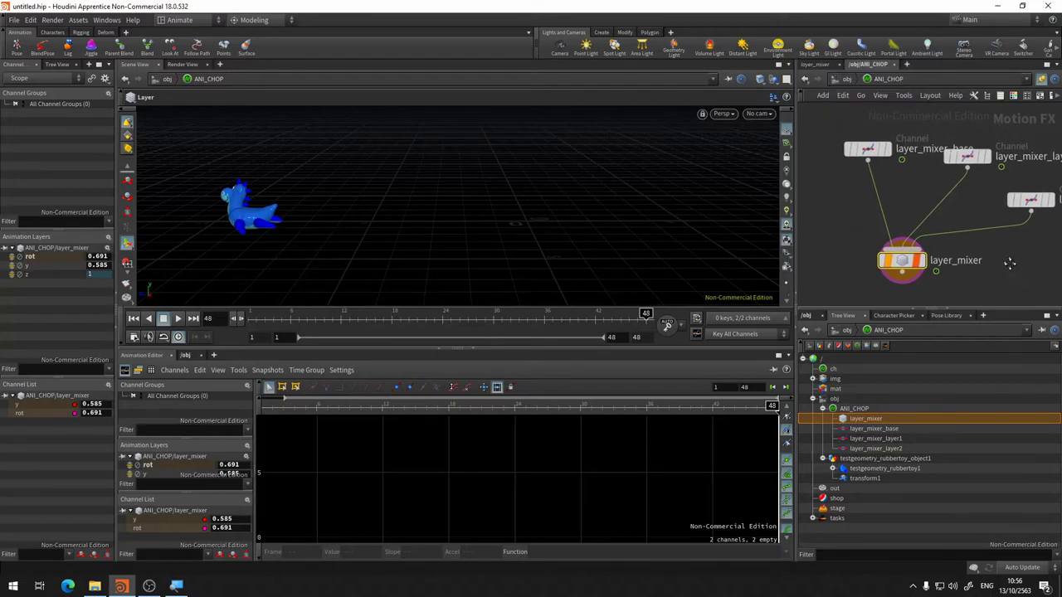
{"action": "middle_click_drag", "start_coordinate": [995, 234], "coordinate": [917, 254]}
{"action": "middle_click_drag", "start_coordinate": [885, 193], "coordinate": [942, 182]}
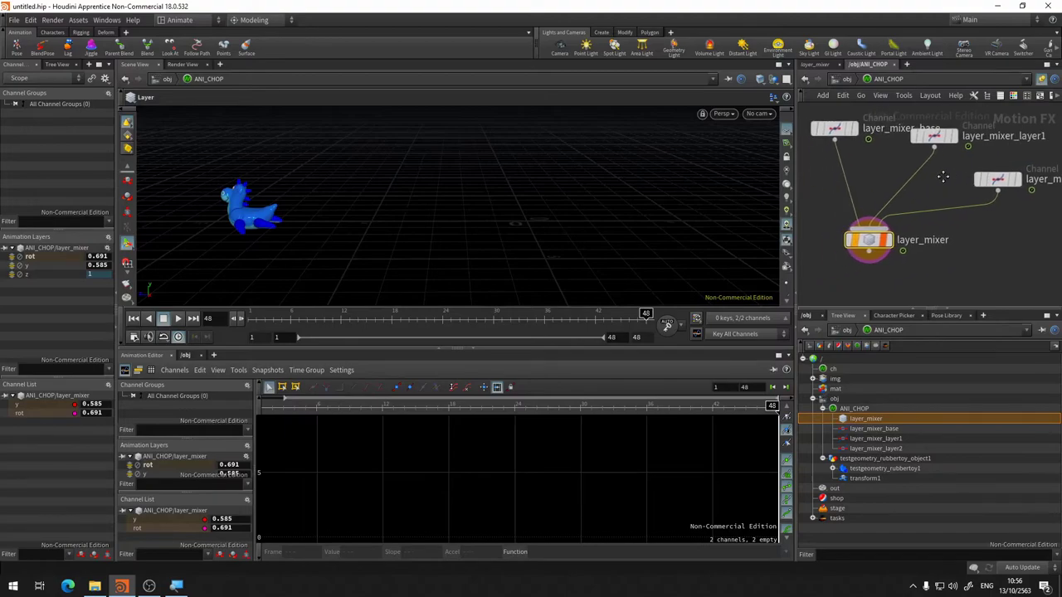
{"action": "left_click_drag", "start_coordinate": [836, 132], "coordinate": [821, 131]}
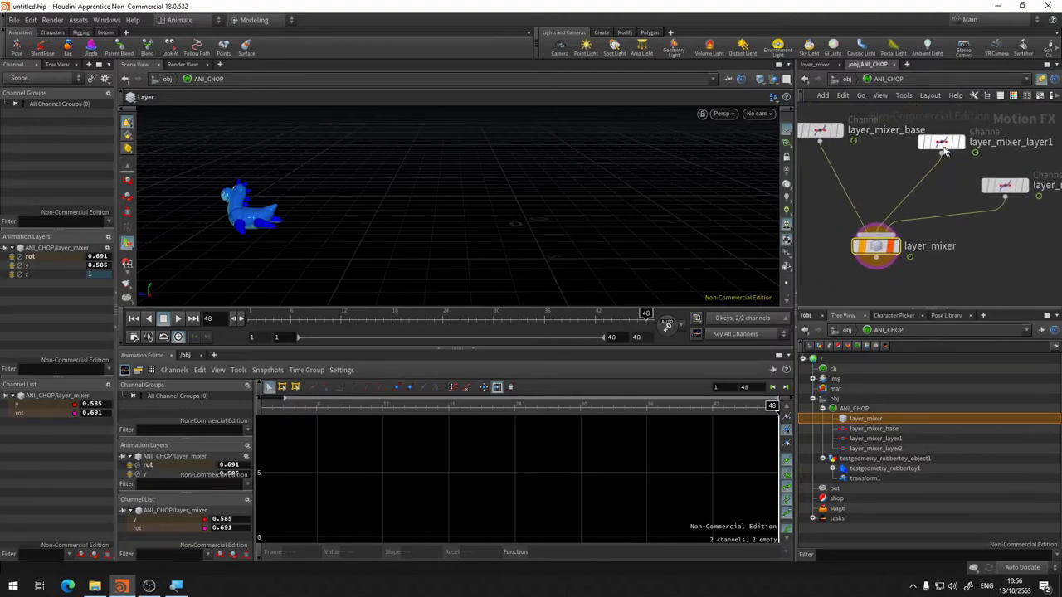
{"action": "left_click_drag", "start_coordinate": [936, 137], "coordinate": [881, 158]}
{"action": "left_click_drag", "start_coordinate": [1003, 186], "coordinate": [967, 130]}
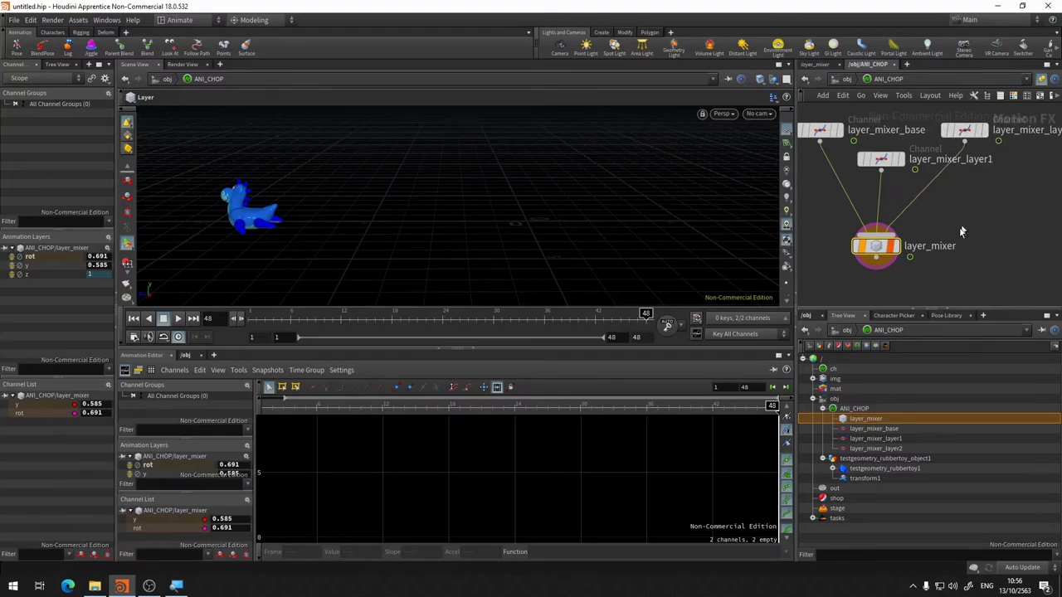
{"action": "middle_click_drag", "start_coordinate": [964, 234], "coordinate": [1005, 214]}
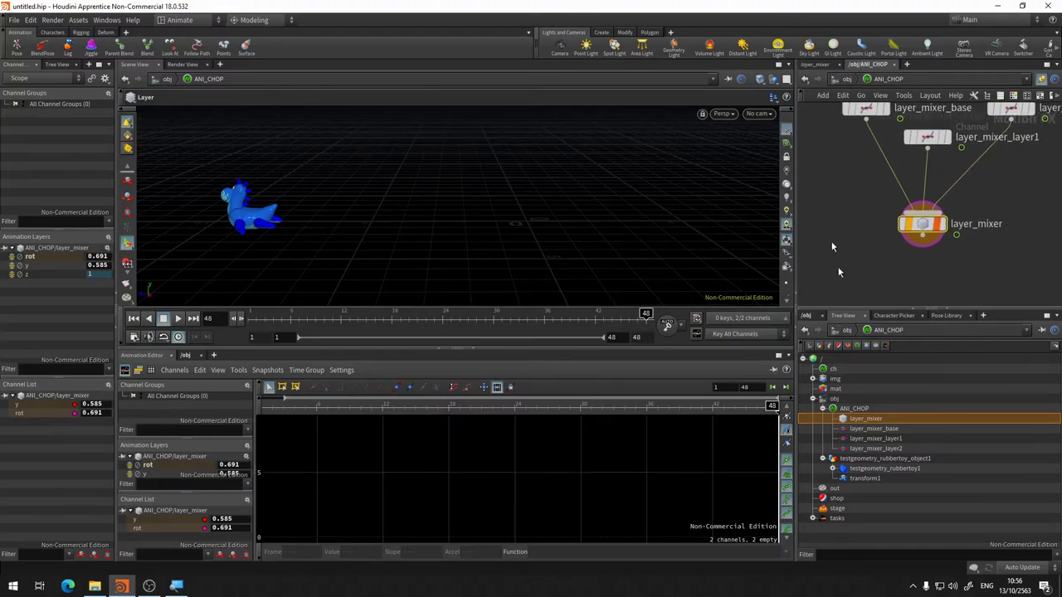
{"action": "middle_click_drag", "start_coordinate": [872, 209], "coordinate": [868, 247]}
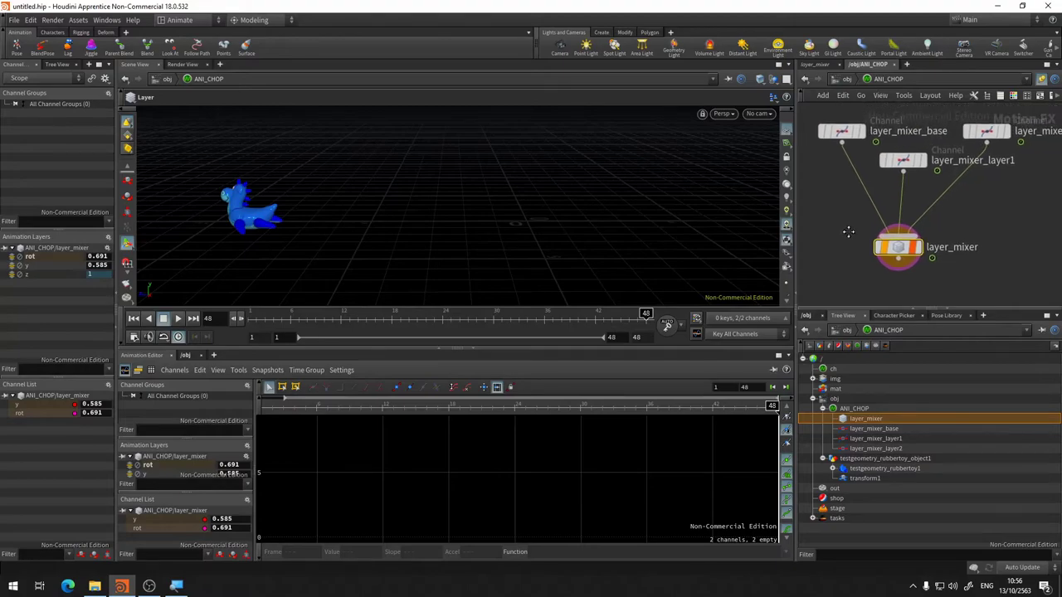
{"action": "left_click", "coordinate": [843, 80]}
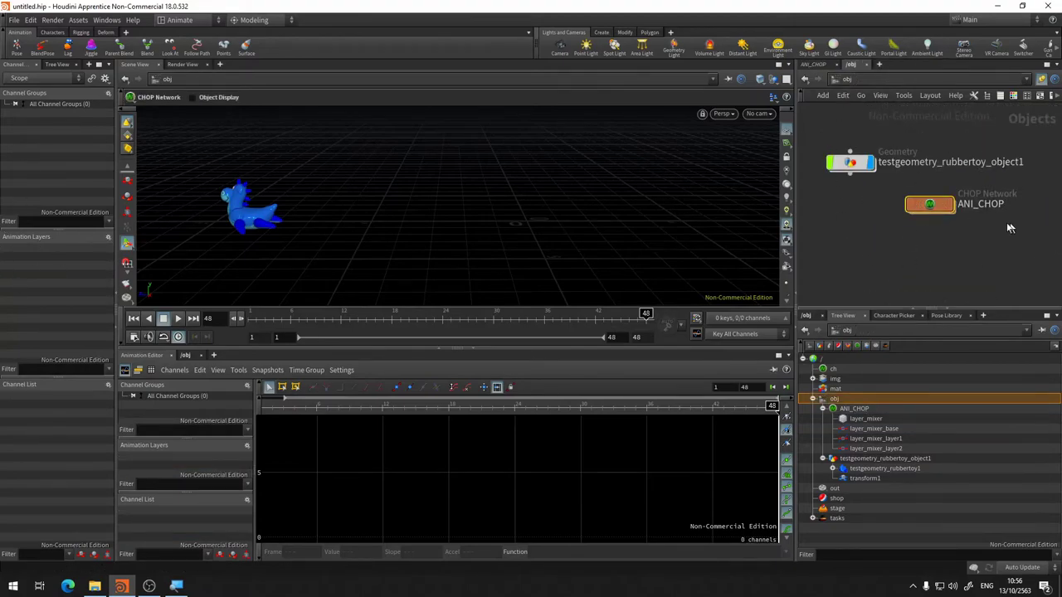
{"action": "mouse_move", "coordinate": [850, 163]}
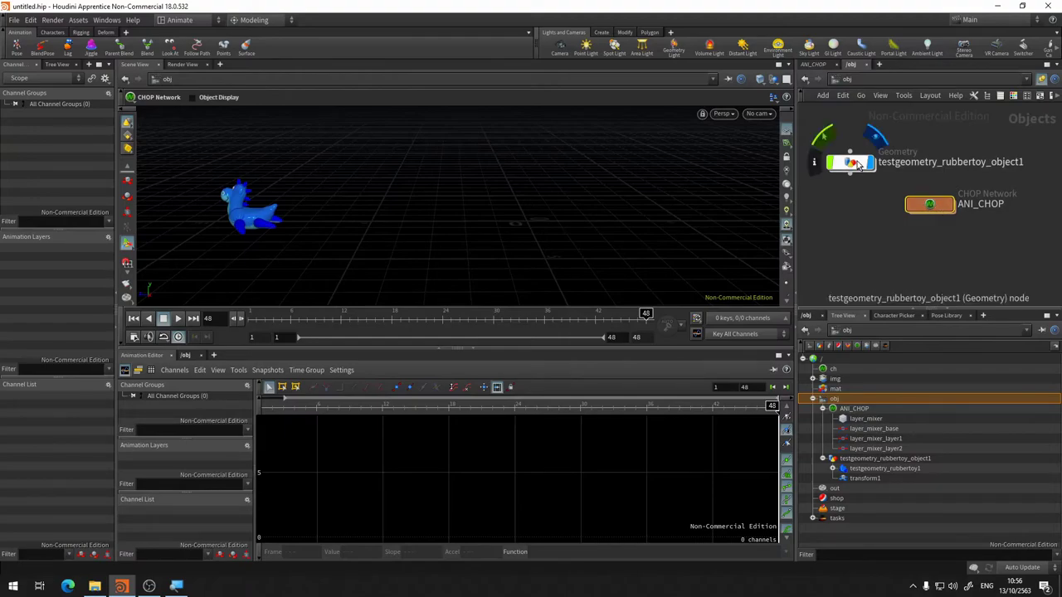
Step: Enter the rubber toy object and fit the y and rot layer curves in the graph
{"action": "double_click", "coordinate": [859, 164]}
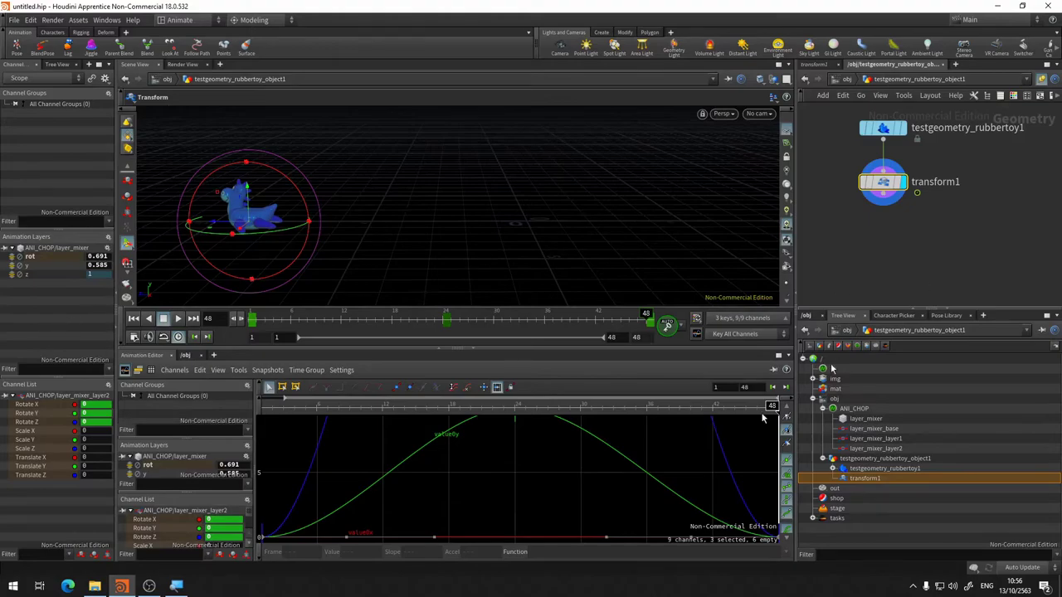
{"action": "key", "text": "h"}
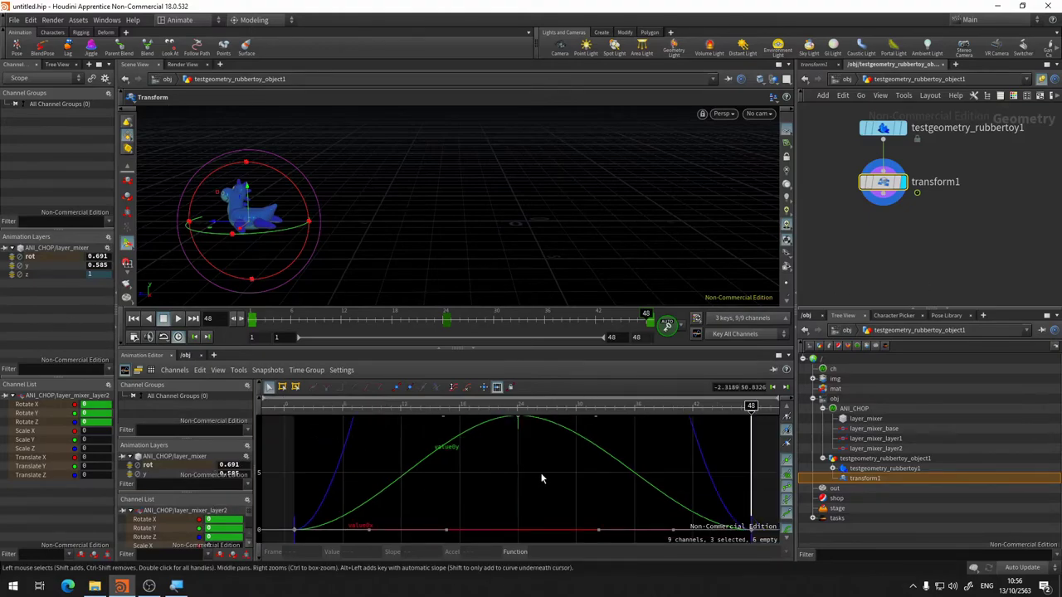
{"action": "key", "text": "h"}
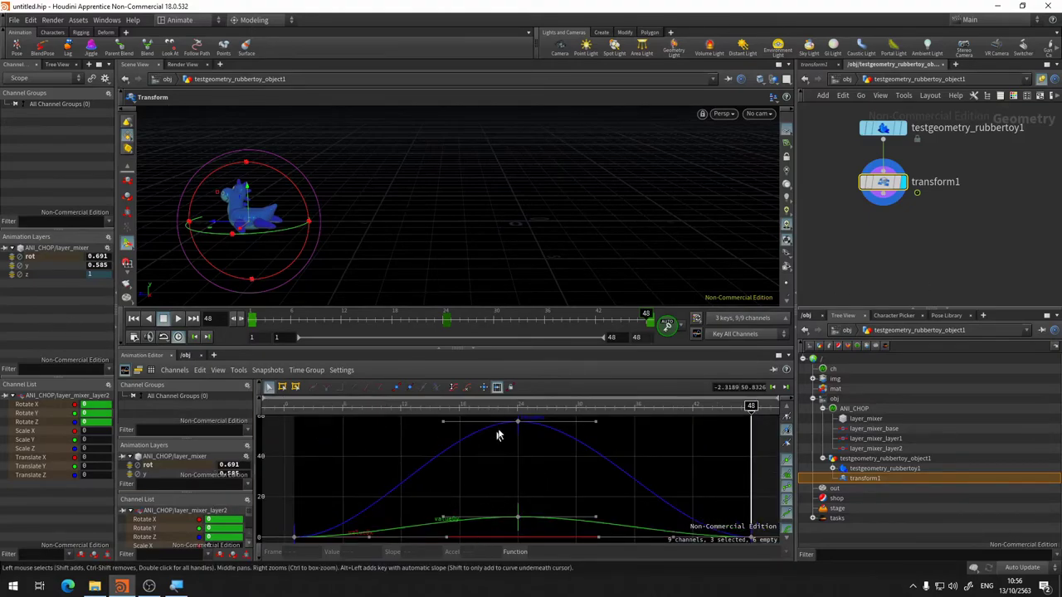
{"action": "mouse_move", "coordinate": [518, 419]}
{"action": "left_click", "coordinate": [37, 266]}
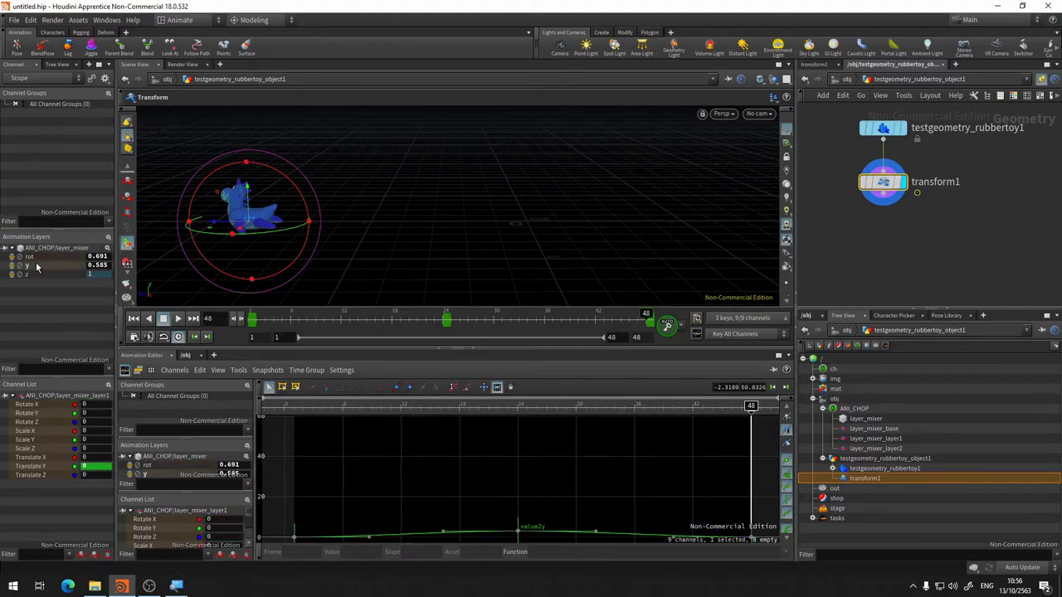
{"action": "left_click", "coordinate": [34, 257]}
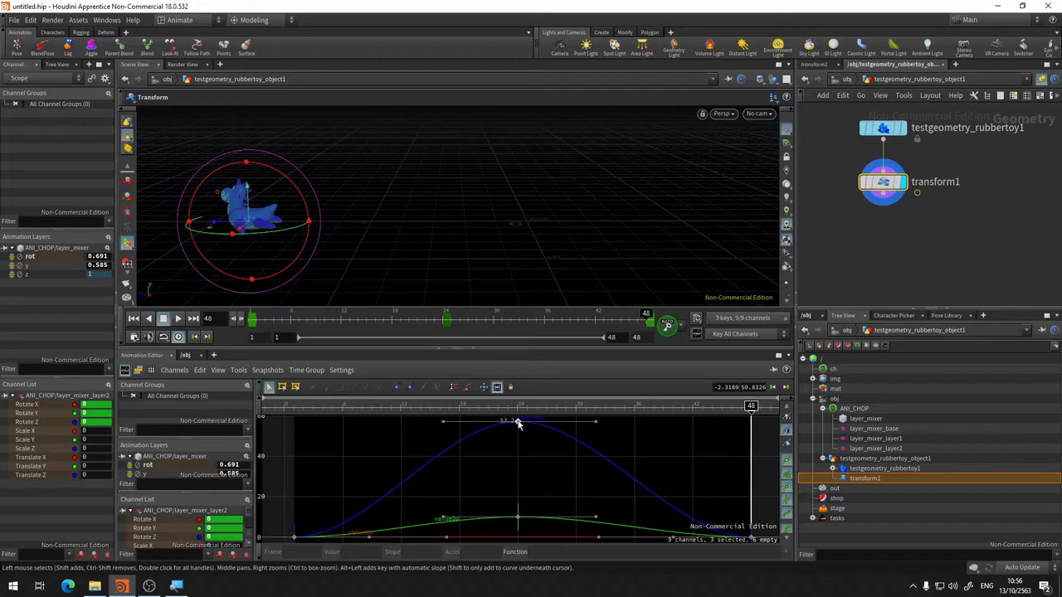
Step: Drag the rot layer's frame-24 peaks to Rotate Y 59.51 and Rotate Z about 136.9
{"action": "left_click_drag", "start_coordinate": [518, 422], "coordinate": [516, 463]}
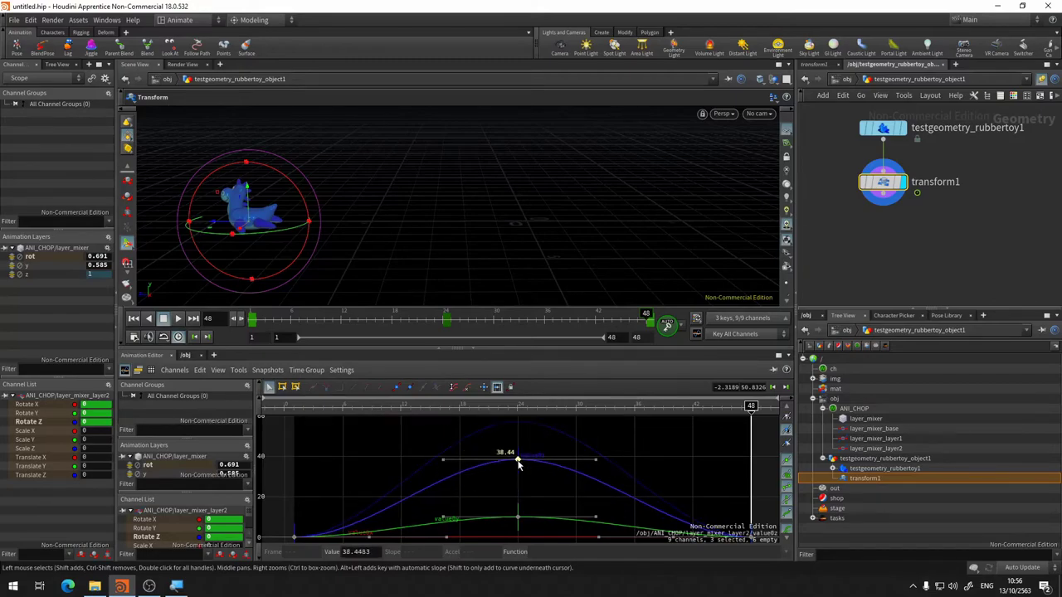
{"action": "left_click_drag", "start_coordinate": [517, 519], "coordinate": [515, 499]}
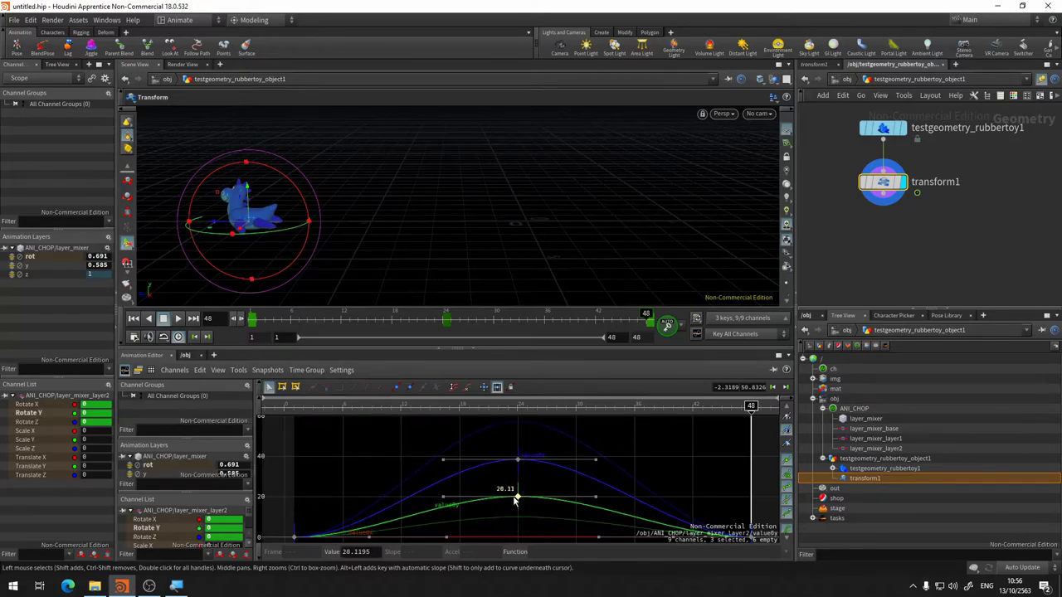
{"action": "left_click", "coordinate": [446, 322]}
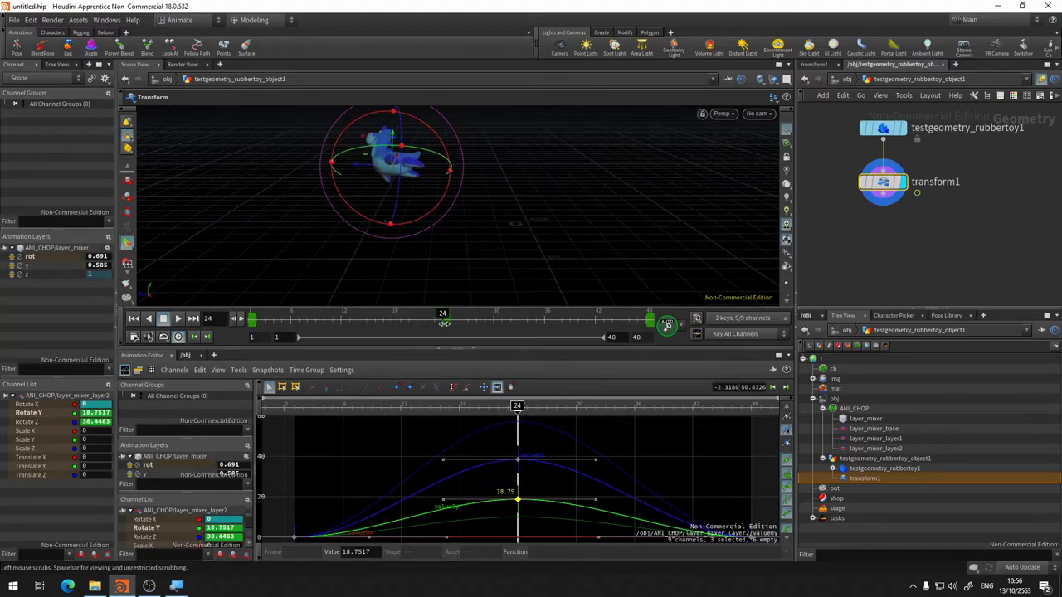
{"action": "left_click_drag", "start_coordinate": [517, 460], "coordinate": [525, 369]}
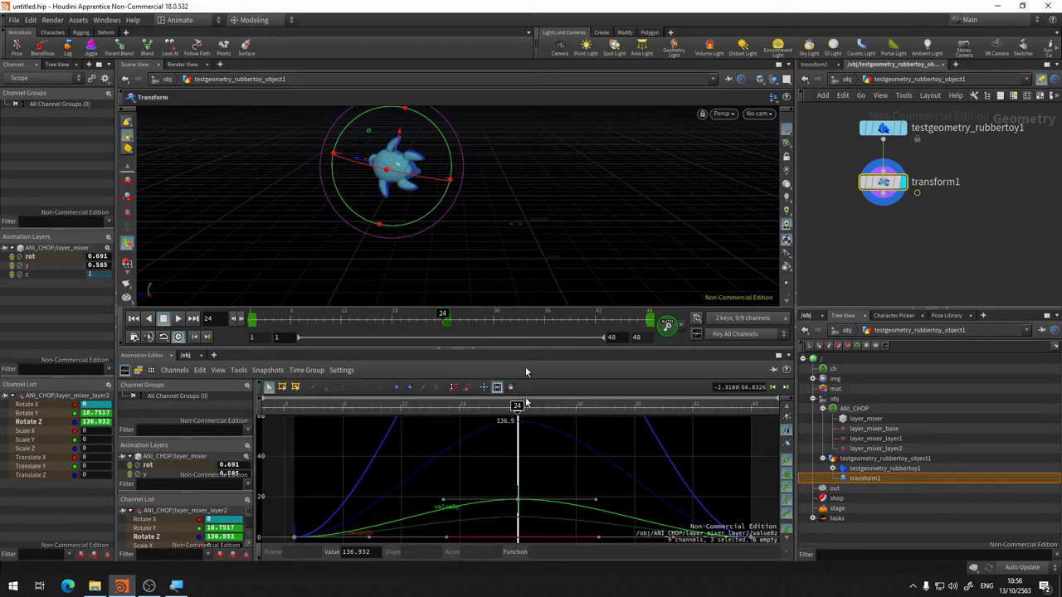
{"action": "left_click_drag", "start_coordinate": [517, 500], "coordinate": [518, 421]}
{"action": "left_click_drag", "start_coordinate": [493, 321], "coordinate": [322, 321]}
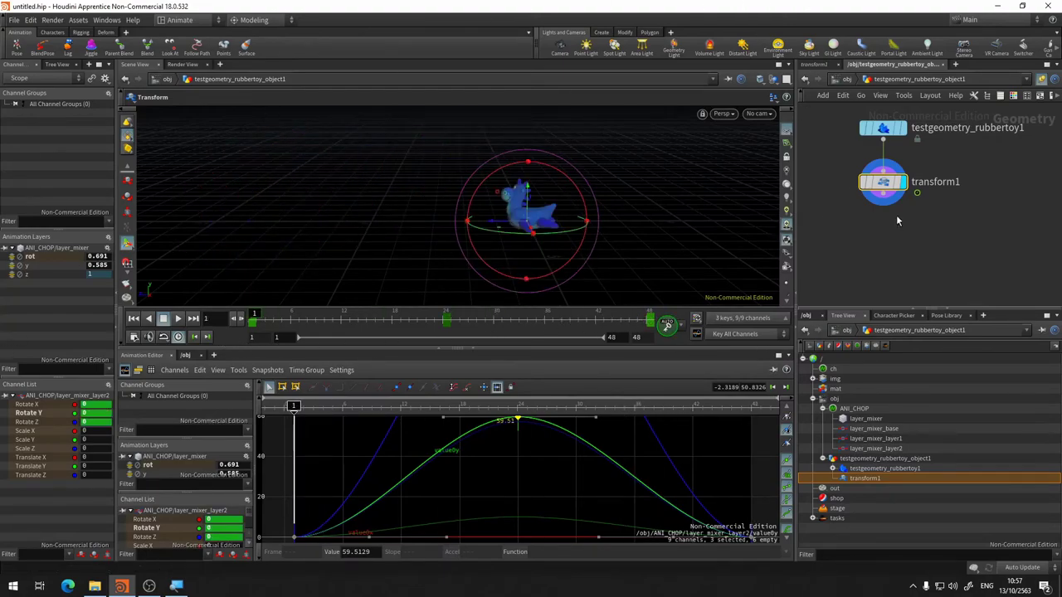
{"action": "key", "text": "h"}
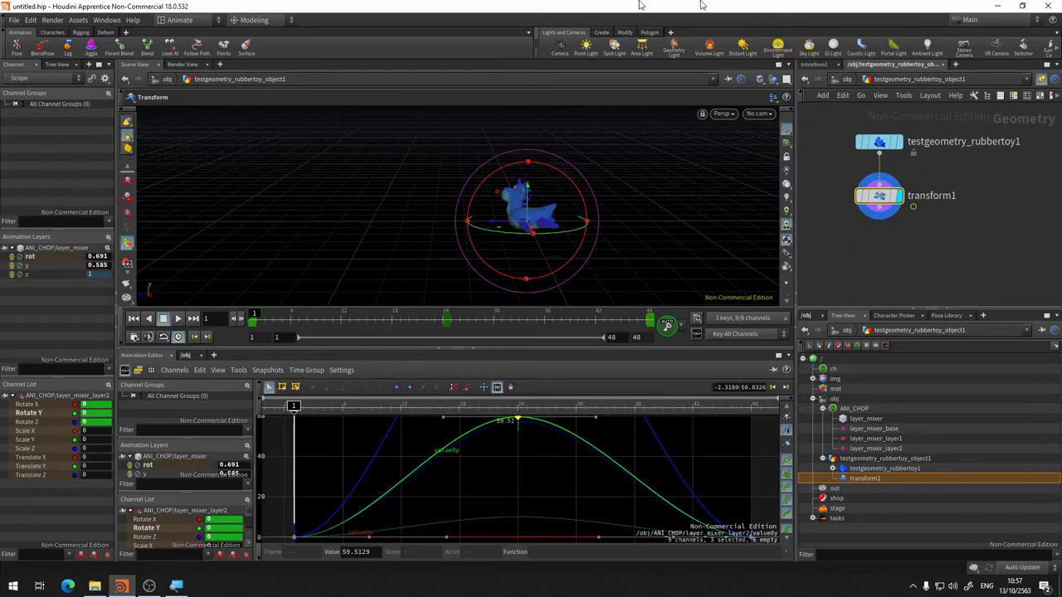
Step: Delete the old rubber toy and ANI_CHOP objects at the obj level
{"action": "left_click", "coordinate": [846, 79]}
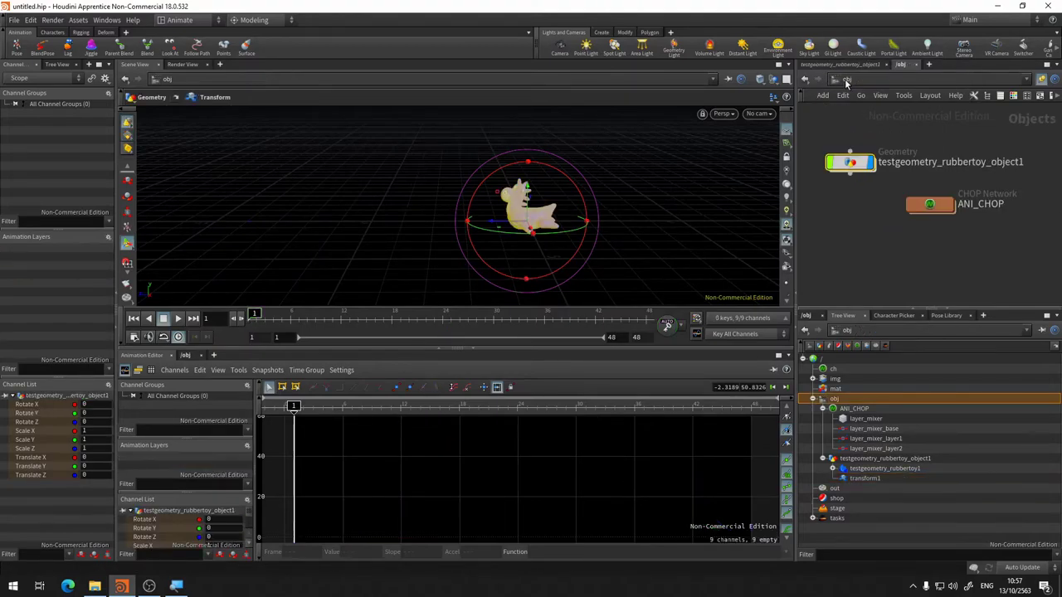
{"action": "left_click", "coordinate": [929, 204]}
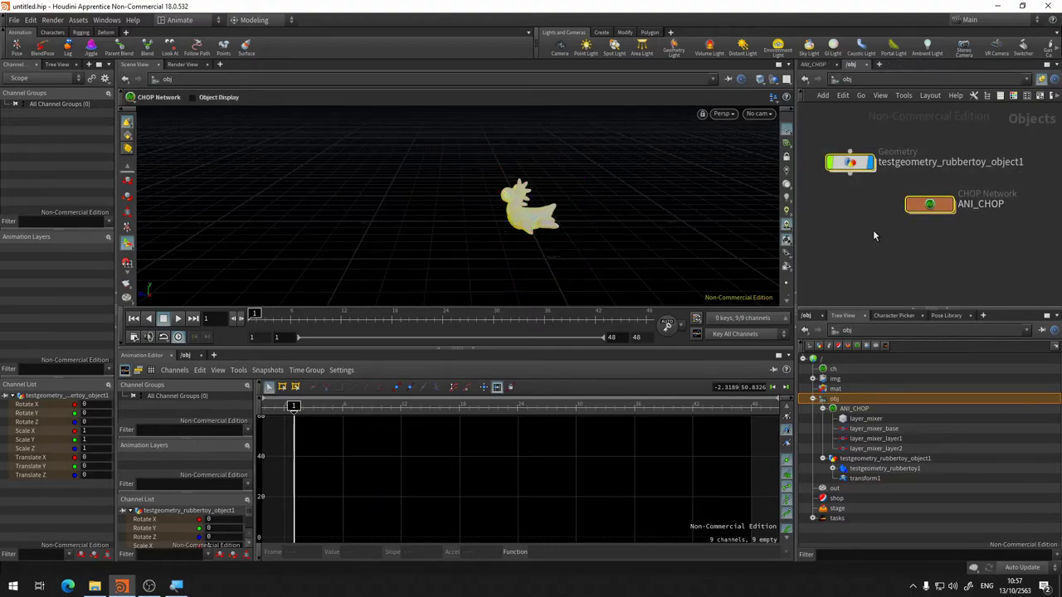
{"action": "key", "text": "ctrl+a"}
{"action": "key", "text": "Delete"}
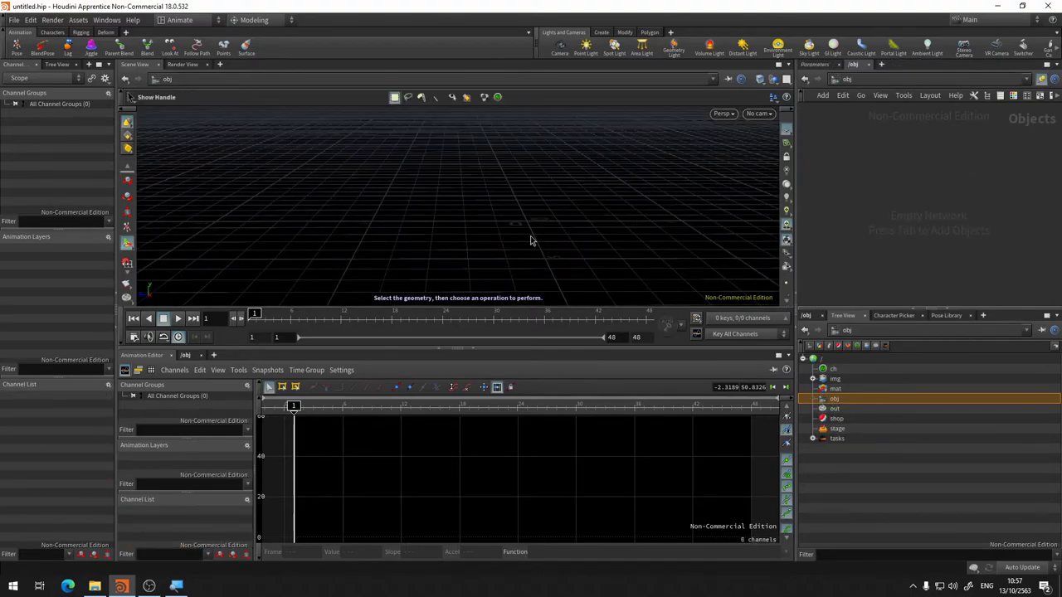
Step: Create a new Rubber Toy test geometry object in the scene
{"action": "key", "text": "Tab"}
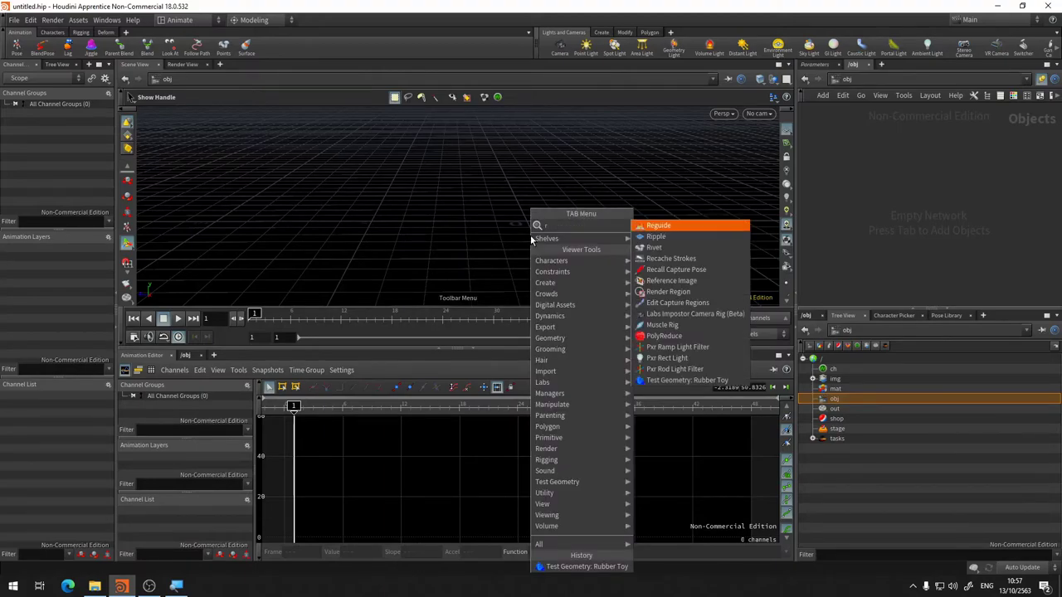
{"action": "type", "text": "rubb"}
{"action": "left_click", "coordinate": [664, 231]}
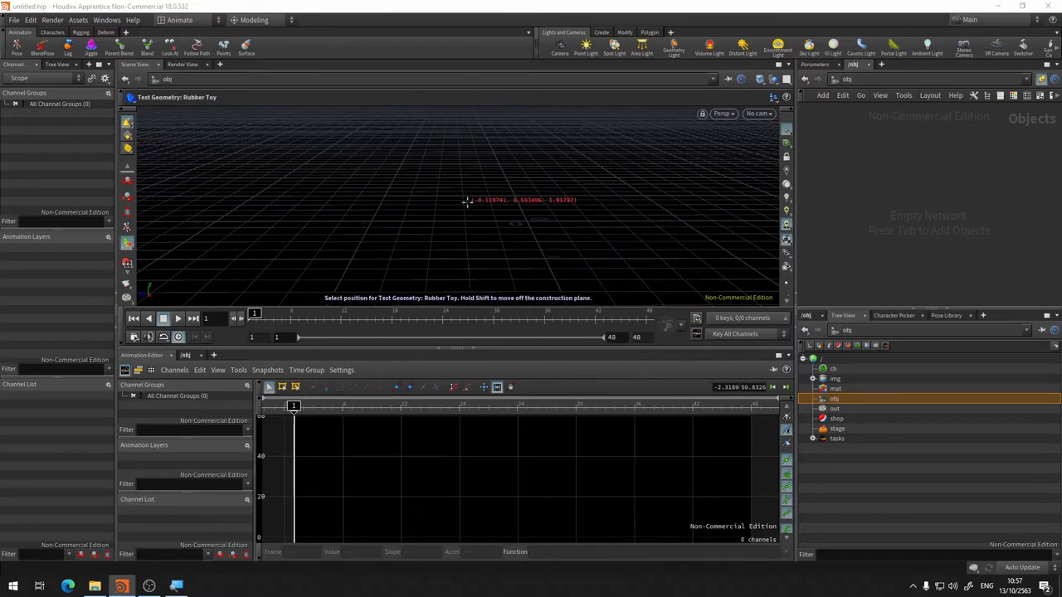
{"action": "left_click", "coordinate": [460, 206]}
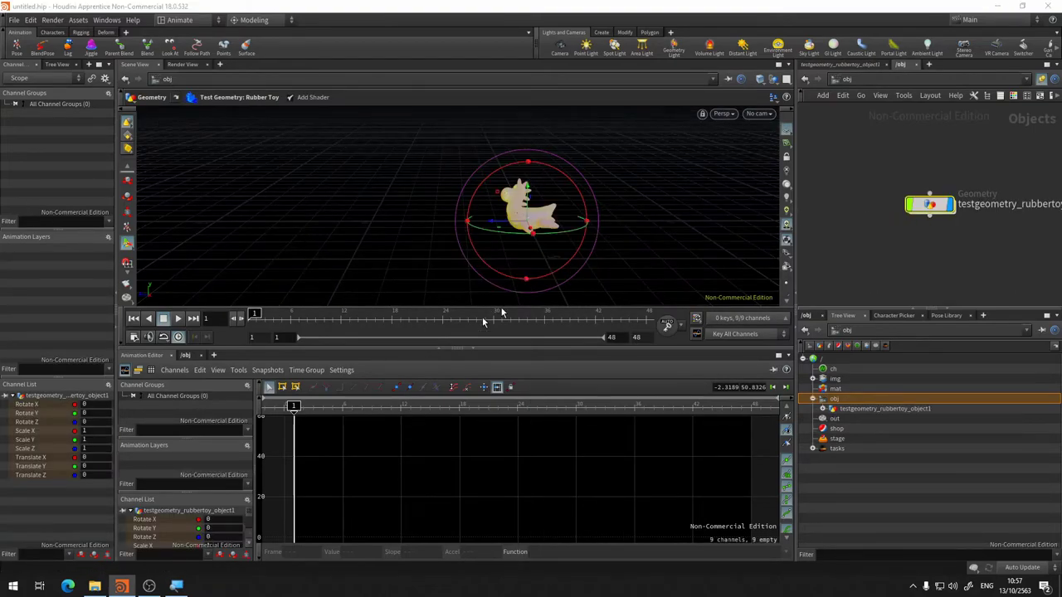
Step: Append a Transform node below the toy's testgeometry_rubbertoy1 node
{"action": "double_click", "coordinate": [933, 208]}
{"action": "key", "text": "Tab"}
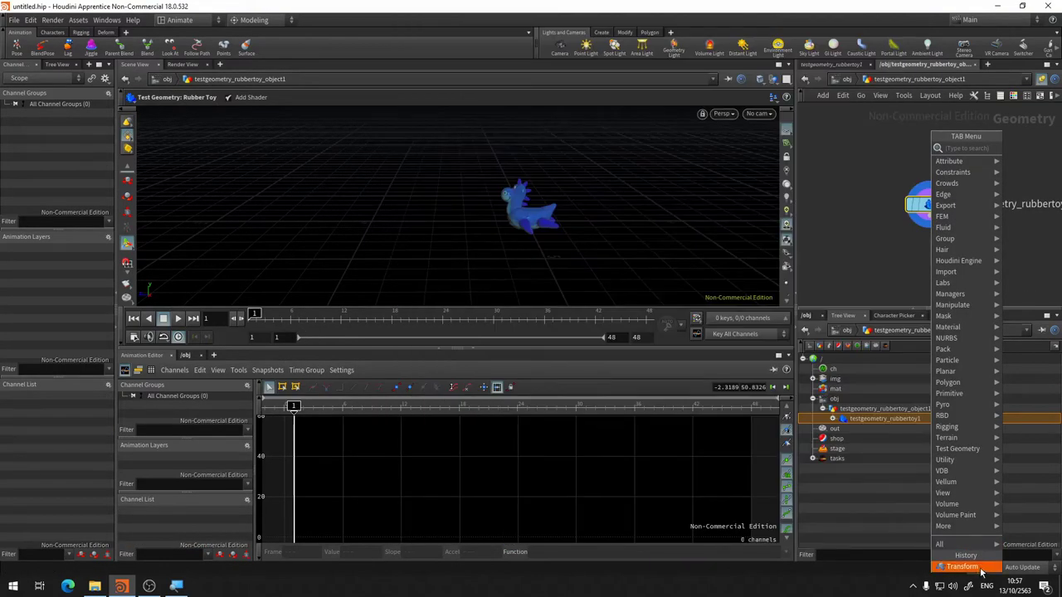
{"action": "left_click", "coordinate": [960, 567]}
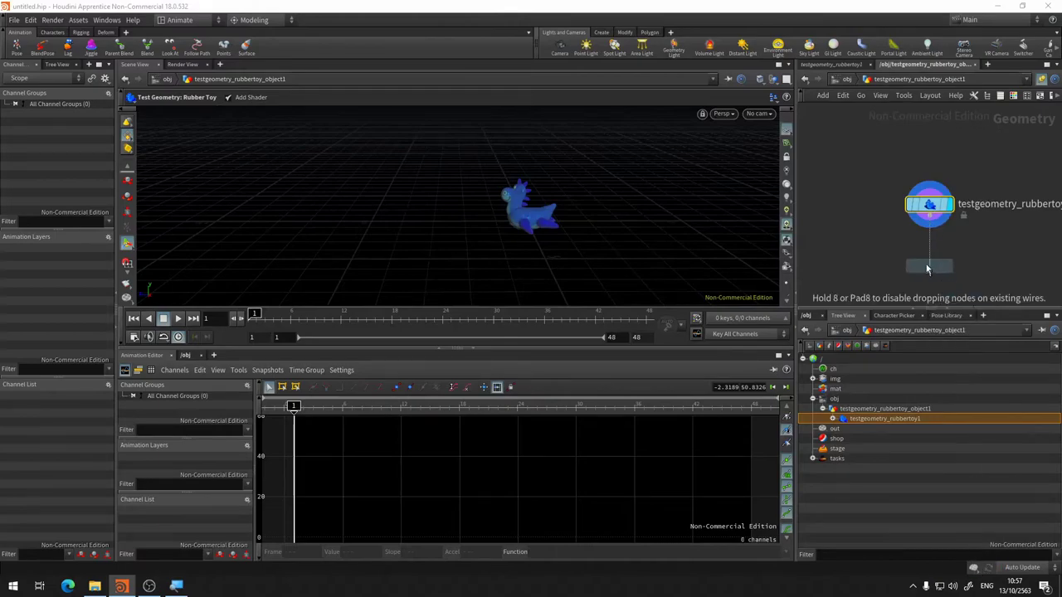
{"action": "left_click", "coordinate": [927, 267]}
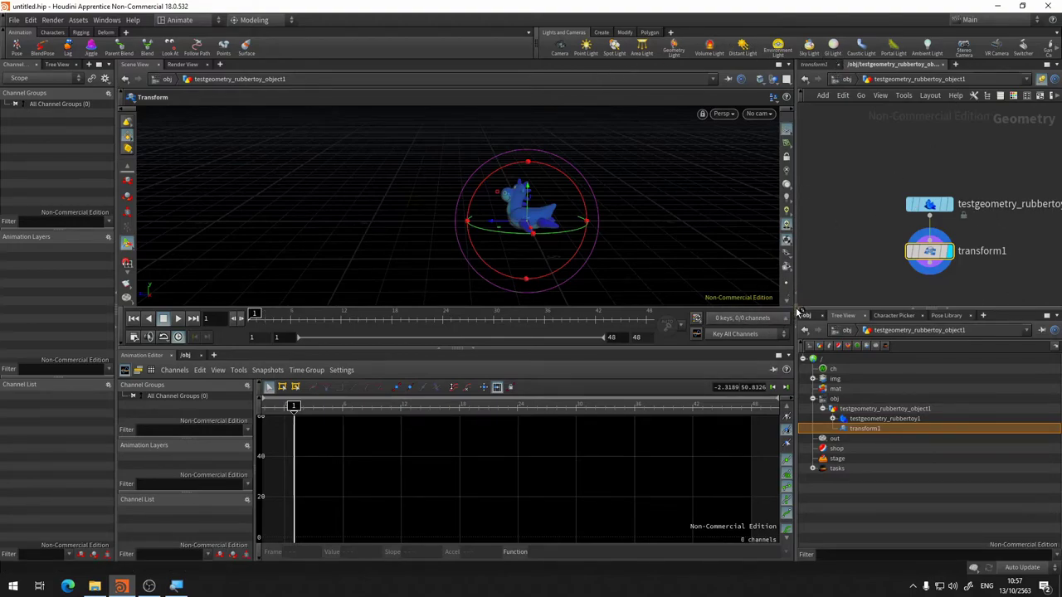
Step: Enlarge the network pane and show transform1's parameters beside it
{"action": "left_click_drag", "start_coordinate": [794, 334], "coordinate": [701, 353]}
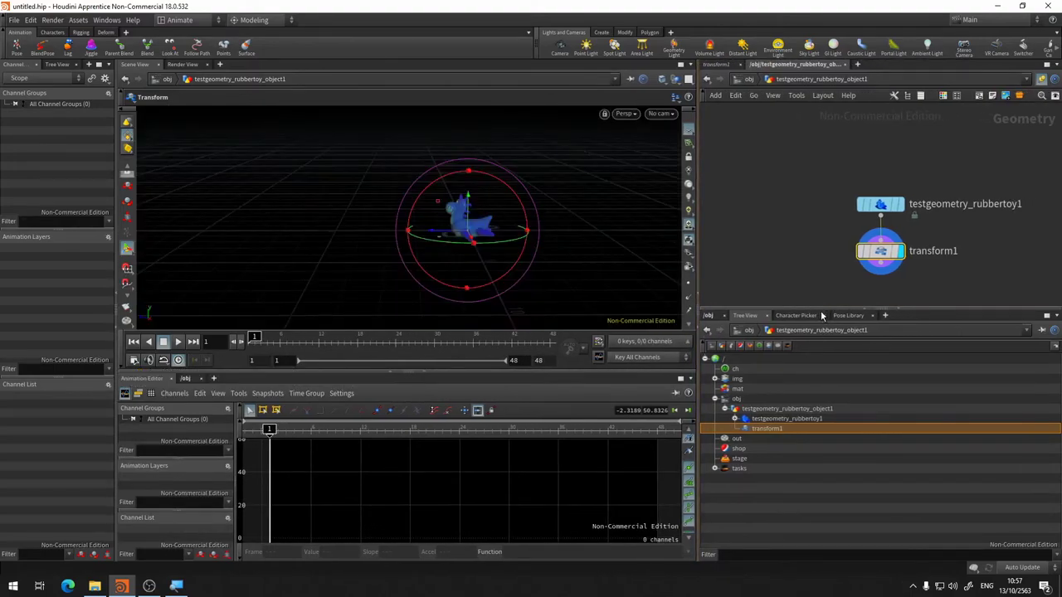
{"action": "left_click_drag", "start_coordinate": [811, 309], "coordinate": [818, 414]}
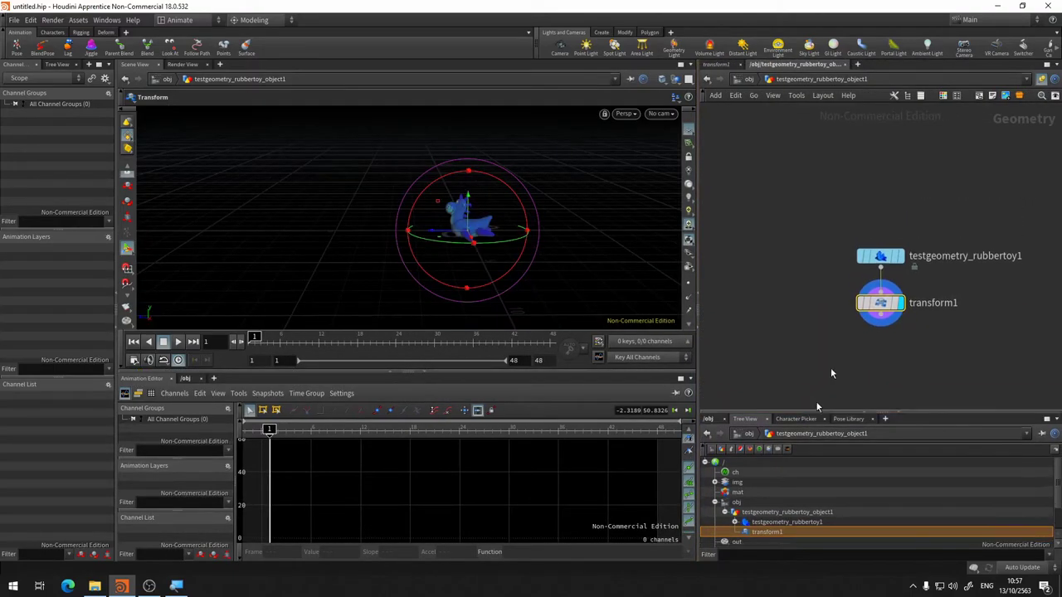
{"action": "middle_click_drag", "start_coordinate": [847, 227], "coordinate": [761, 248]}
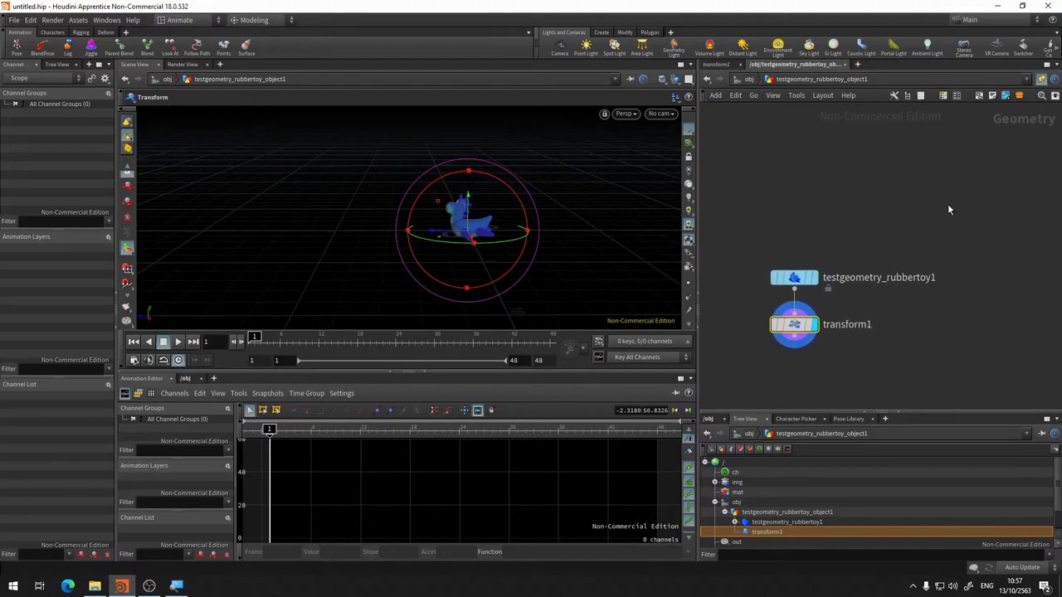
{"action": "key", "text": "p"}
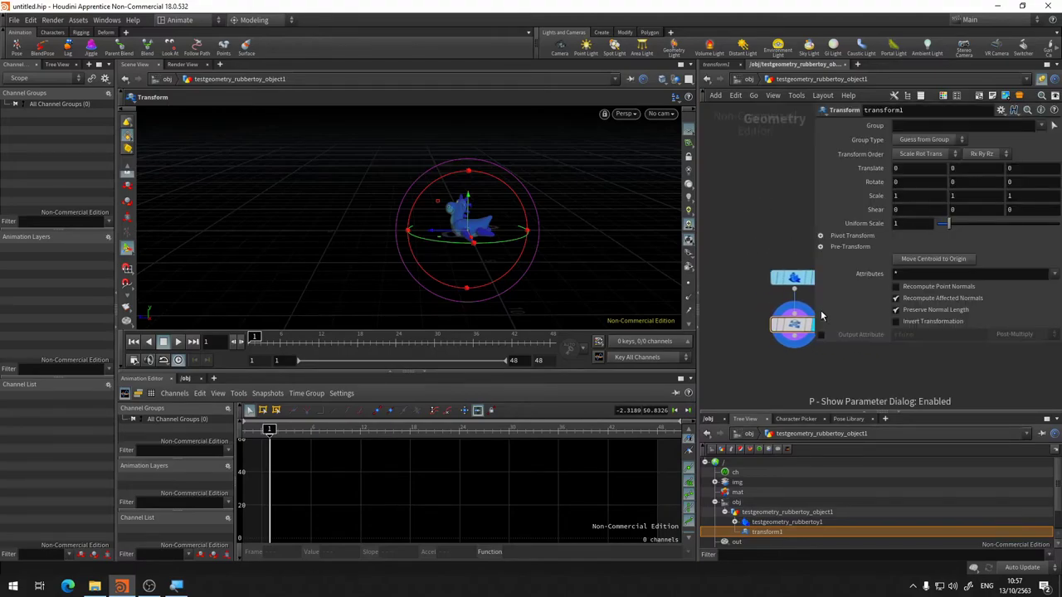
{"action": "middle_click_drag", "start_coordinate": [821, 315], "coordinate": [785, 278]}
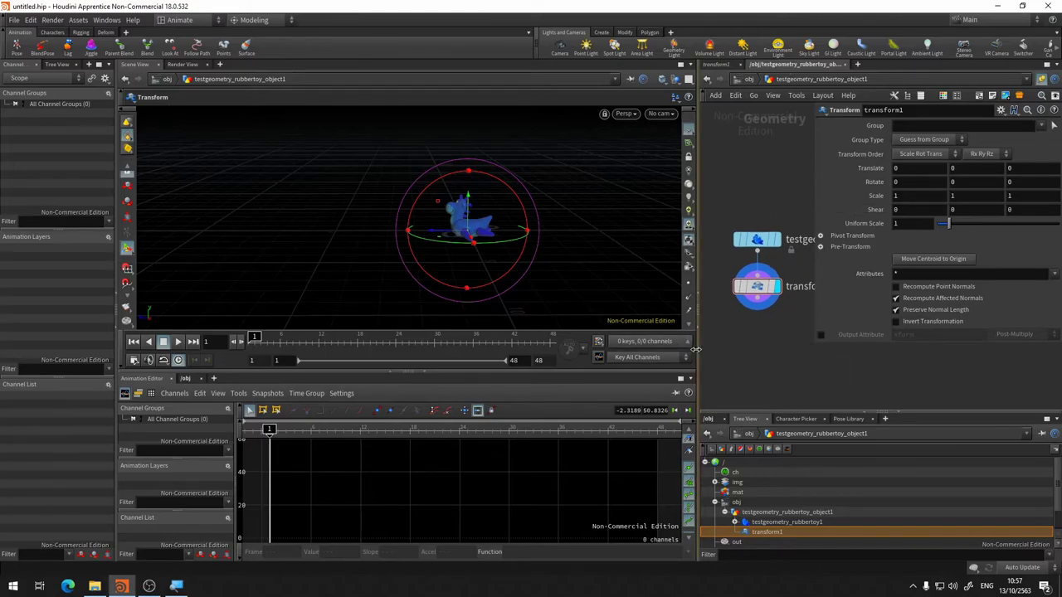
{"action": "left_click_drag", "start_coordinate": [696, 350], "coordinate": [652, 349]}
{"action": "mouse_move", "coordinate": [704, 354]}
{"action": "middle_mouse_down"}
{"action": "mouse_move", "coordinate": [711, 270]}
{"action": "mouse_move", "coordinate": [725, 301]}
{"action": "middle_mouse_up"}
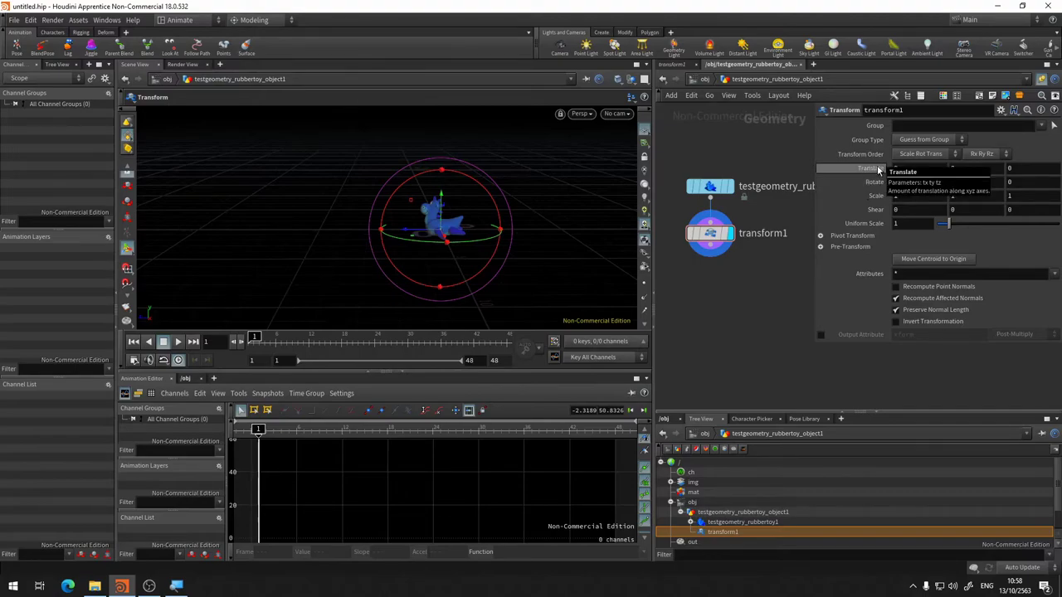
Step: Key transform1's Translate X, Y and Z at 0 on frame 1, undoing a trial frame-48 change
{"action": "left_click", "coordinate": [879, 170], "text": "alt"}
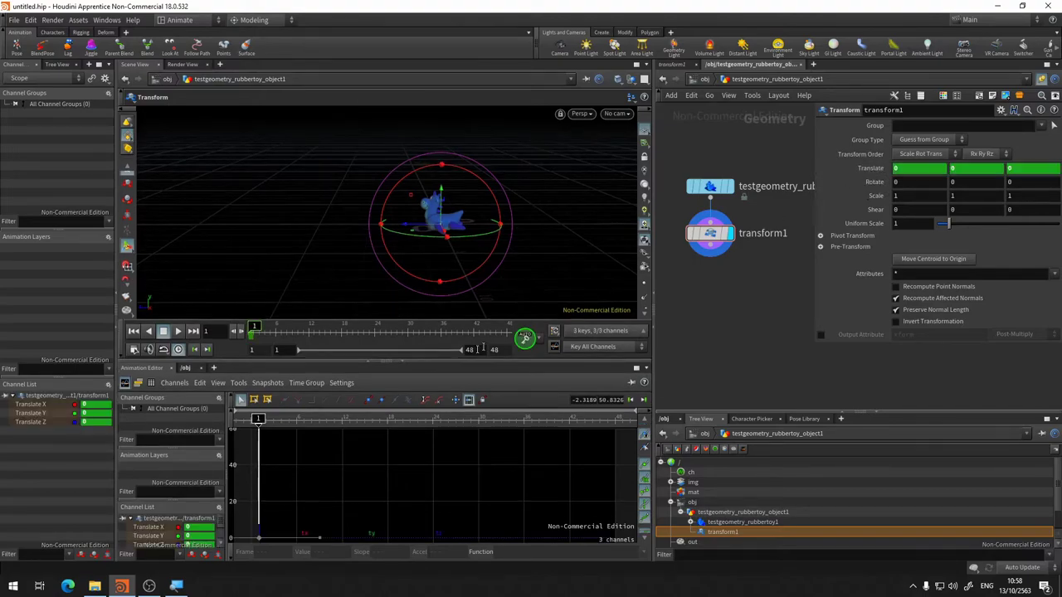
{"action": "left_click", "coordinate": [504, 329]}
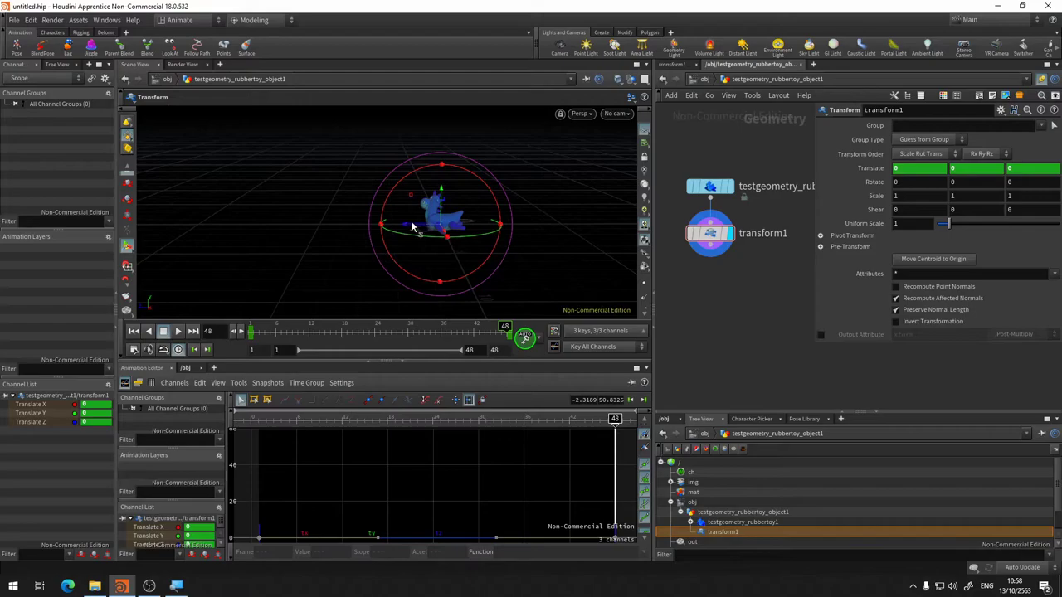
{"action": "mouse_move", "coordinate": [600, 280]}
{"action": "left_mouse_down", "text": "alt"}
{"action": "mouse_move", "coordinate": [422, 247]}
{"action": "mouse_move", "coordinate": [426, 171]}
{"action": "left_mouse_up", "text": "alt"}
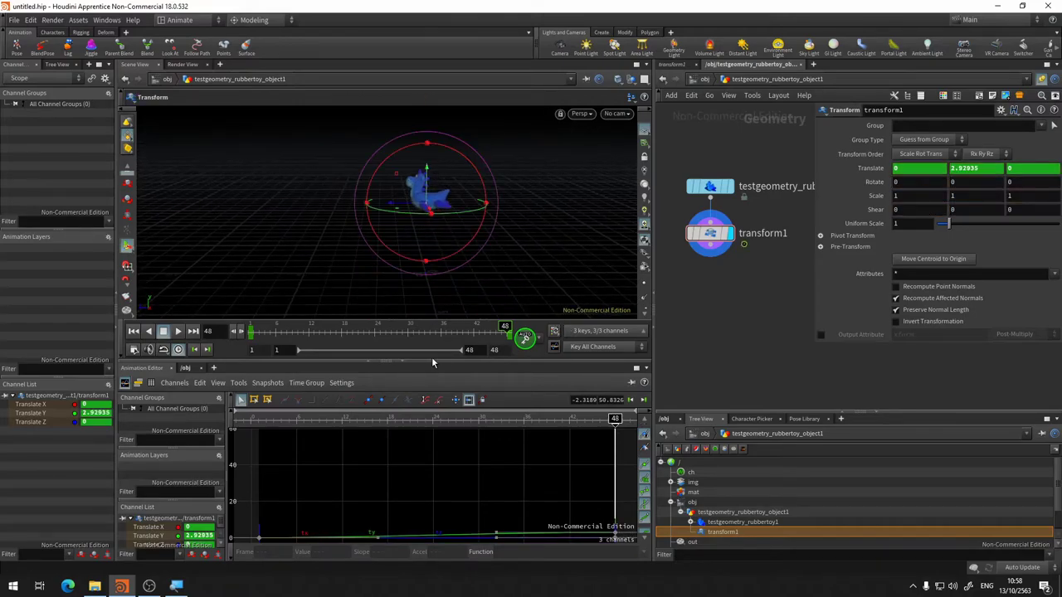
{"action": "key", "text": "ctrl+z"}
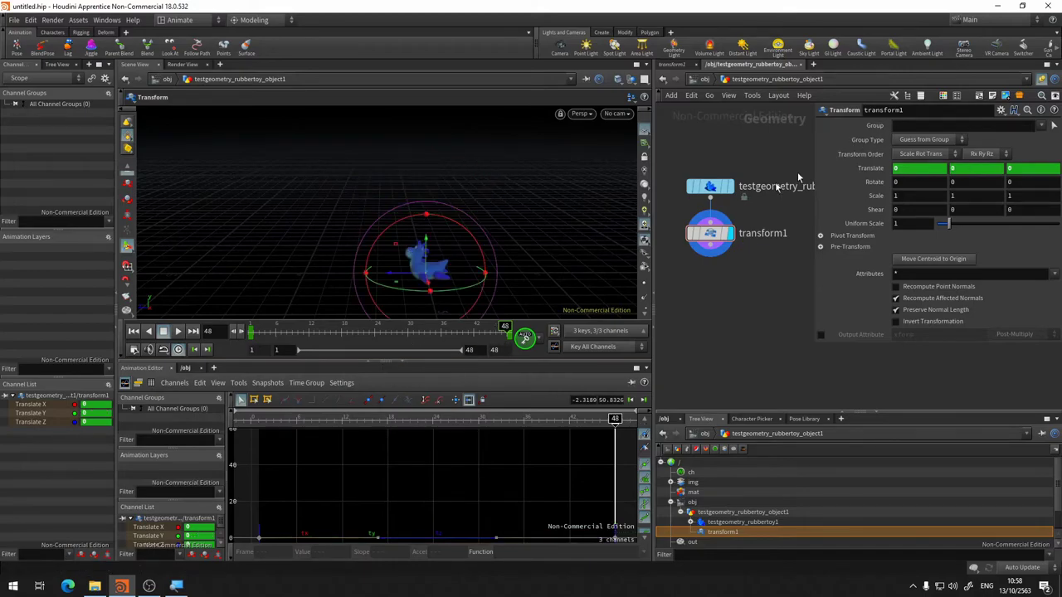
{"action": "key", "text": "ctrl+z"}
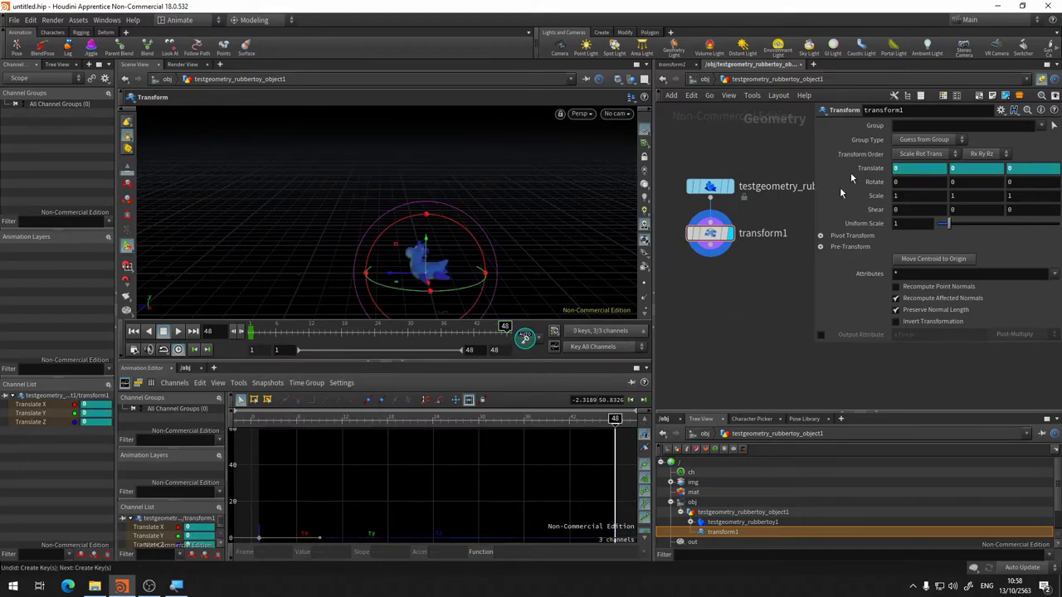
{"action": "mouse_move", "coordinate": [282, 331]}
{"action": "left_mouse_down"}
{"action": "mouse_move", "coordinate": [219, 340]}
{"action": "mouse_move", "coordinate": [704, 331]}
{"action": "left_mouse_up"}
{"action": "key", "text": "ctrl+Left"}
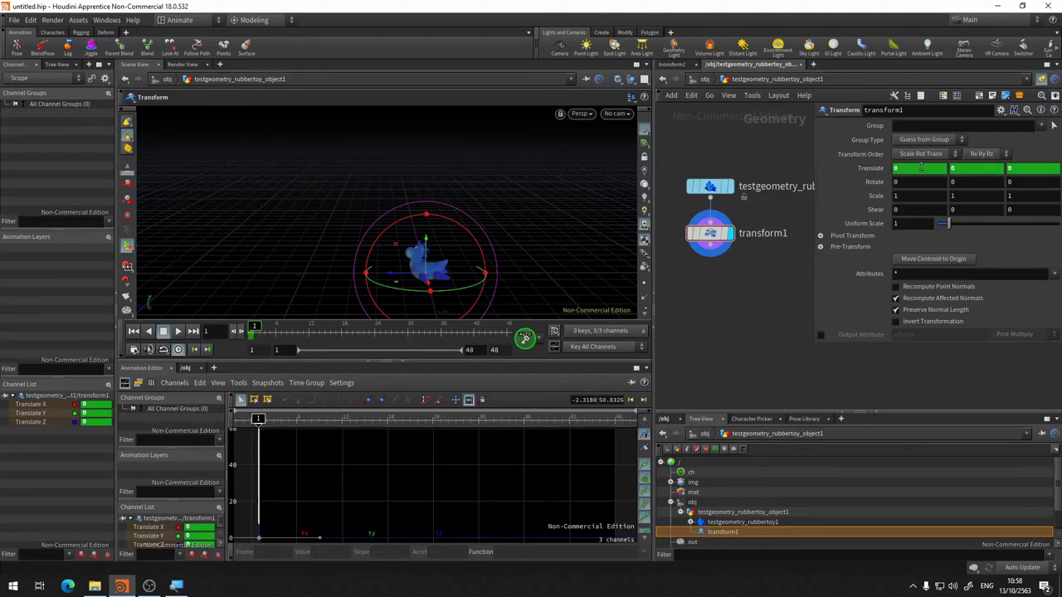
Step: Reopen the Translate parameter's right-click menu until the Motion FX submenu lists Noise
{"action": "right_click", "coordinate": [921, 167]}
{"action": "mouse_move", "coordinate": [923, 217]}
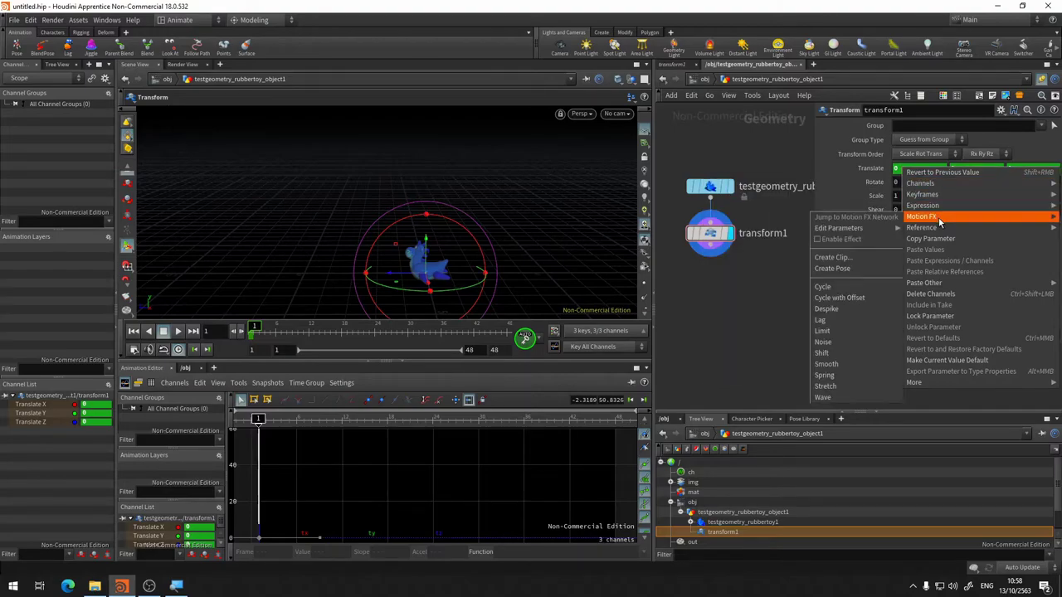
{"action": "left_click", "coordinate": [871, 168]}
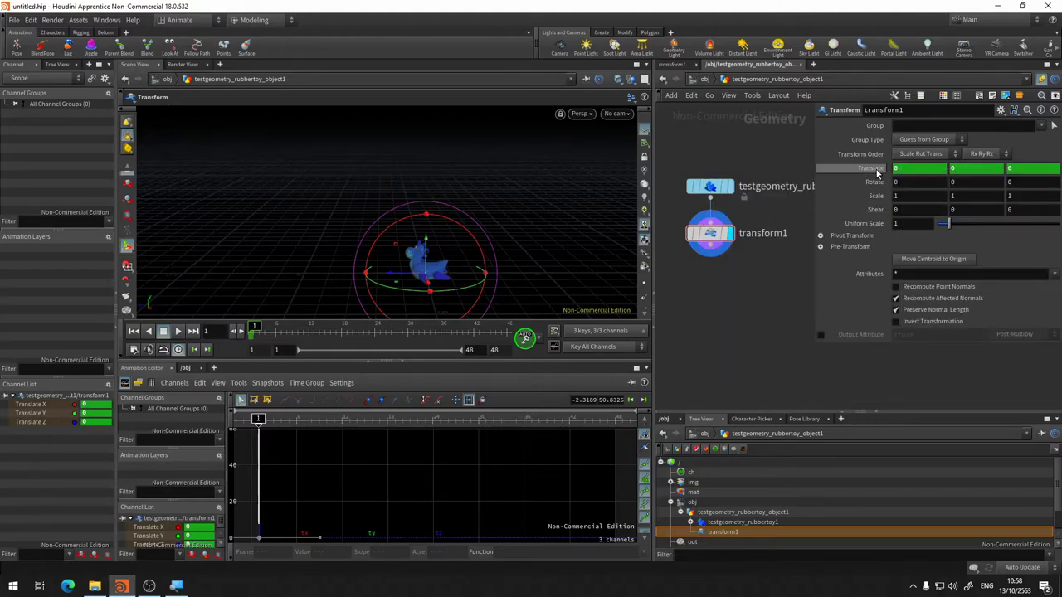
{"action": "right_click", "coordinate": [877, 172]}
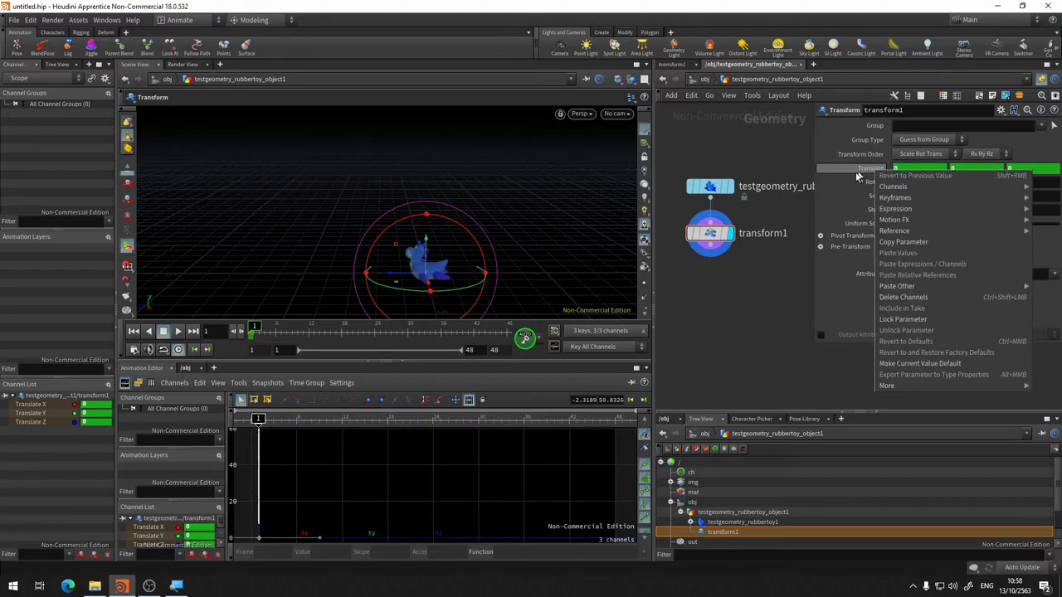
{"action": "left_click", "coordinate": [850, 183]}
{"action": "right_click", "coordinate": [867, 180]}
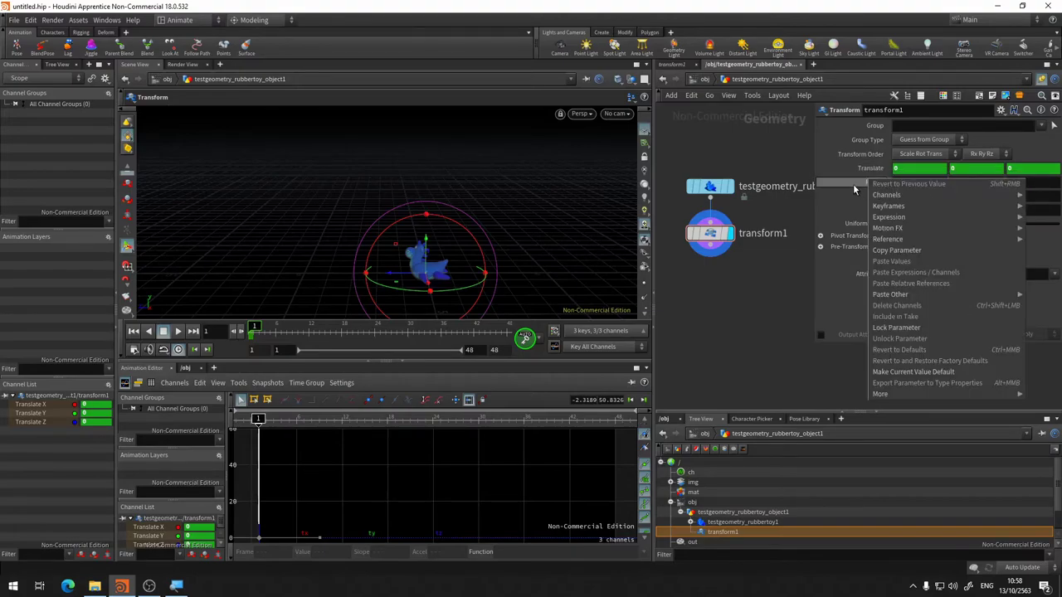
{"action": "left_click", "coordinate": [855, 189]}
{"action": "right_click", "coordinate": [904, 169]}
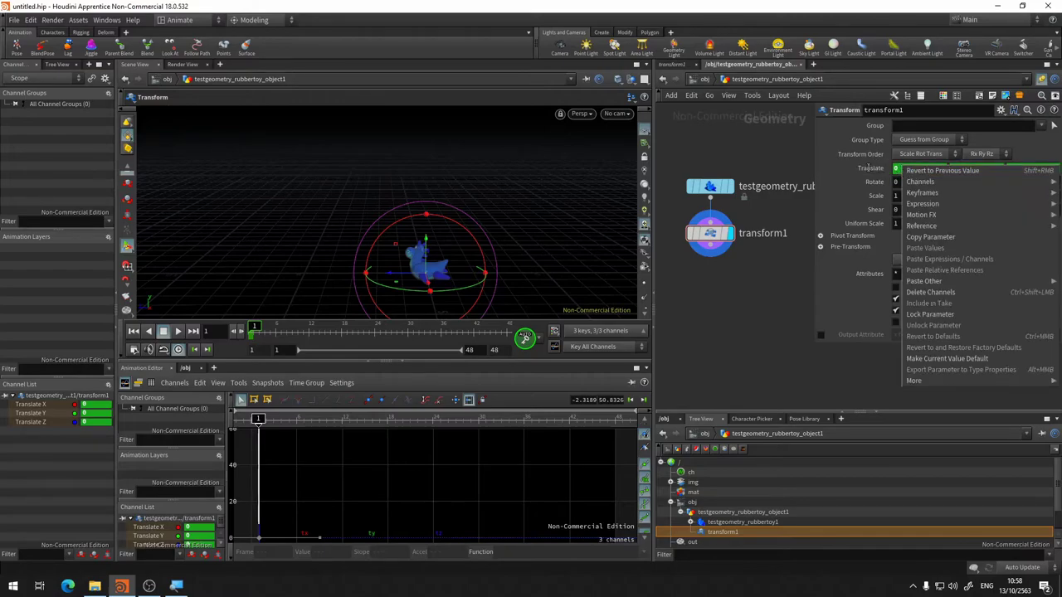
{"action": "left_click", "coordinate": [870, 168]}
{"action": "right_click", "coordinate": [870, 170]}
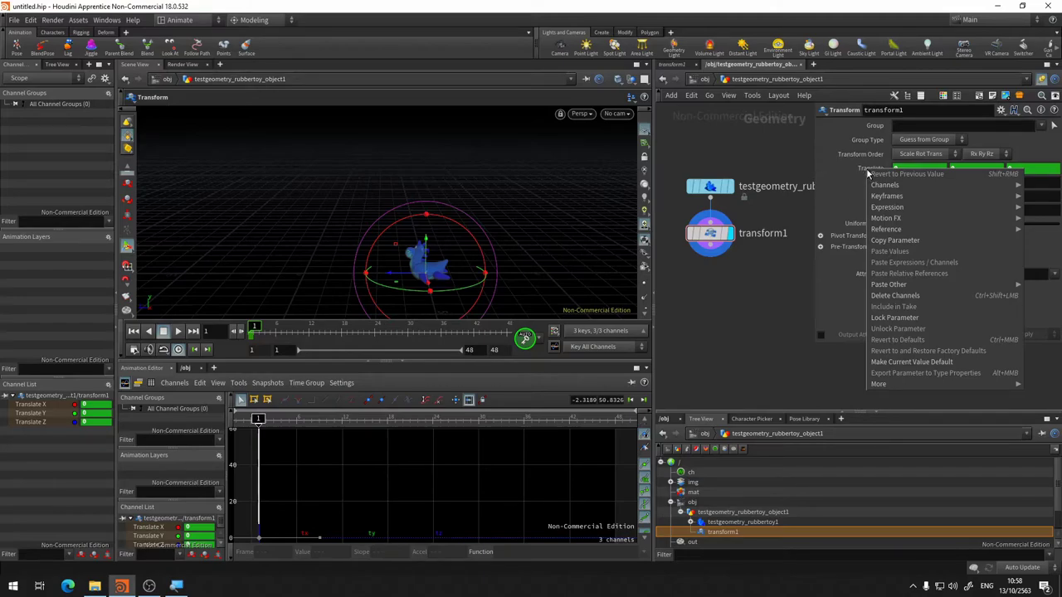
{"action": "mouse_move", "coordinate": [886, 218]}
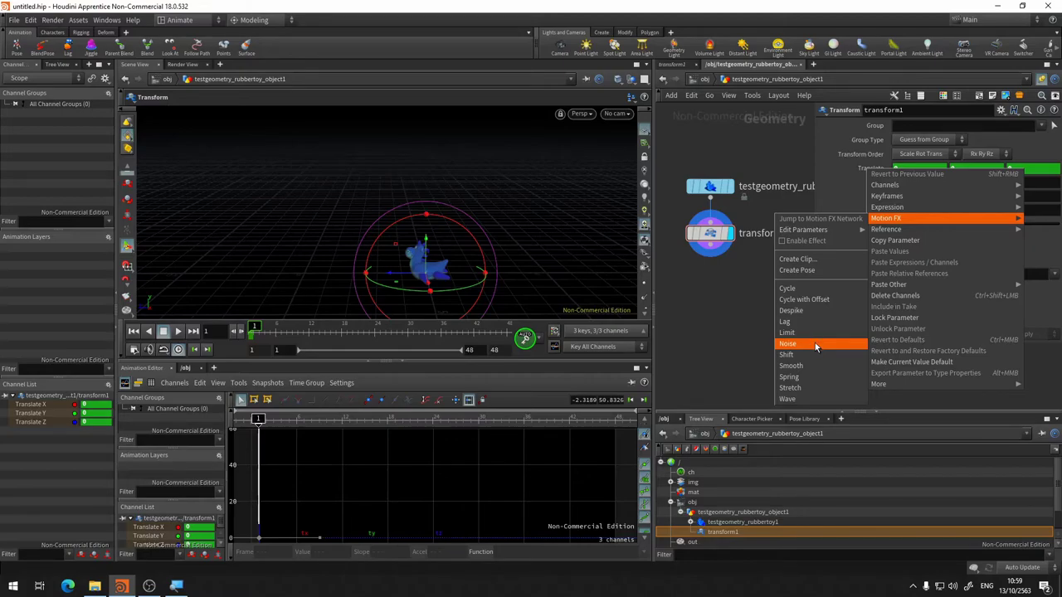
Step: Apply Motion FX Noise to Translate and close its floating settings panel
{"action": "left_click", "coordinate": [816, 347]}
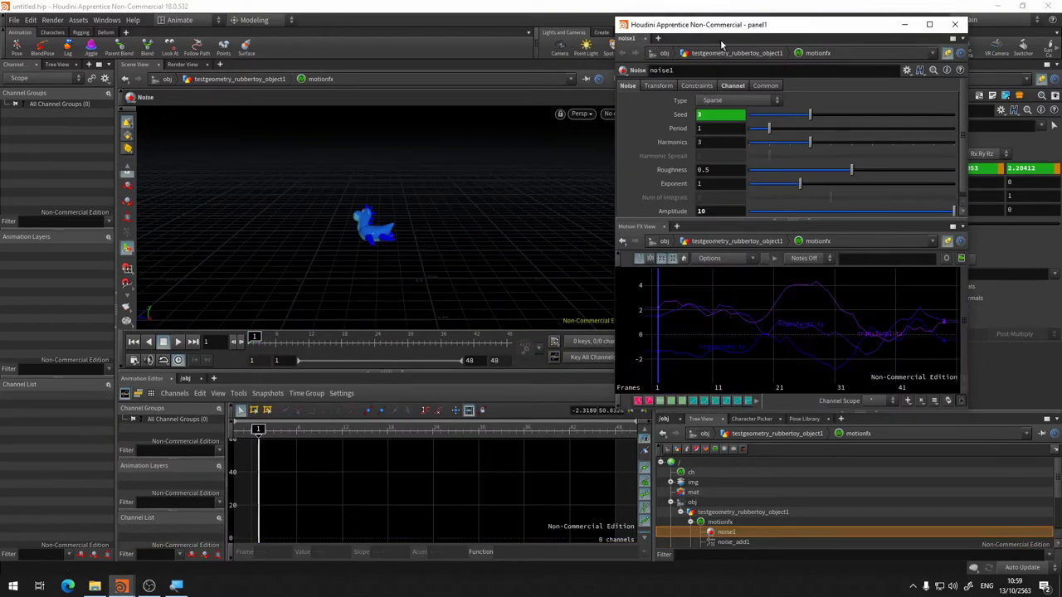
{"action": "left_click_drag", "start_coordinate": [751, 28], "coordinate": [512, 107]}
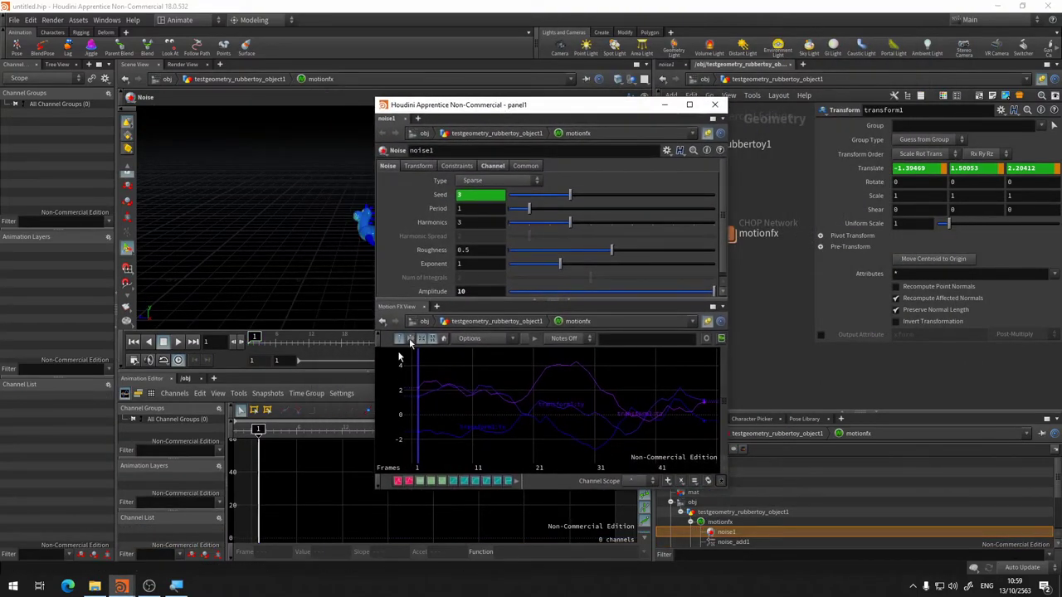
{"action": "left_click", "coordinate": [717, 105]}
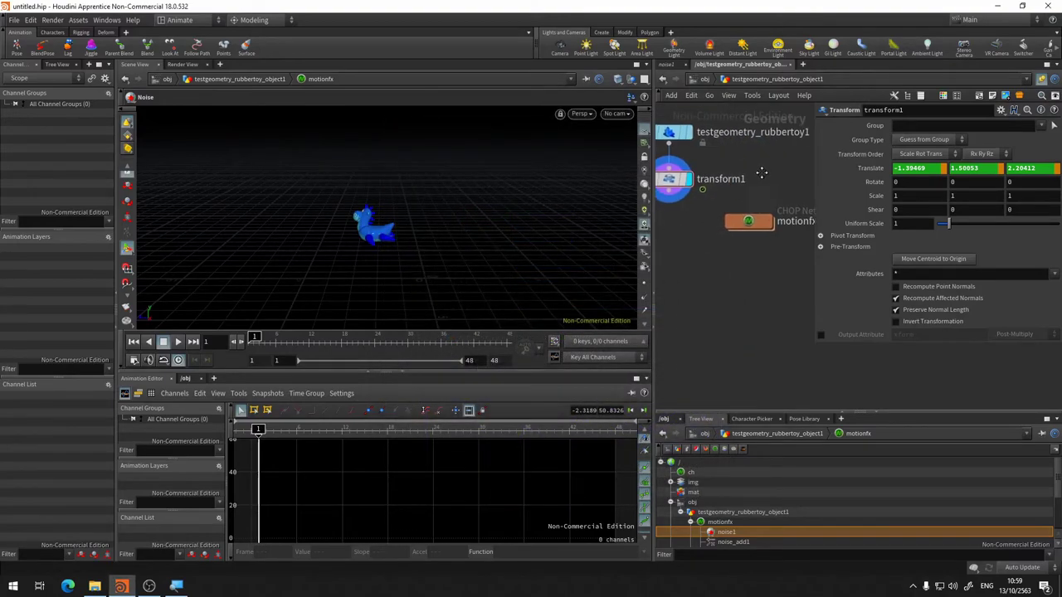
Step: Inside motionfx, inspect the channel, noise1 (Seed 3, Amplitude 10) and noise_add1 nodes
{"action": "double_click", "coordinate": [740, 215]}
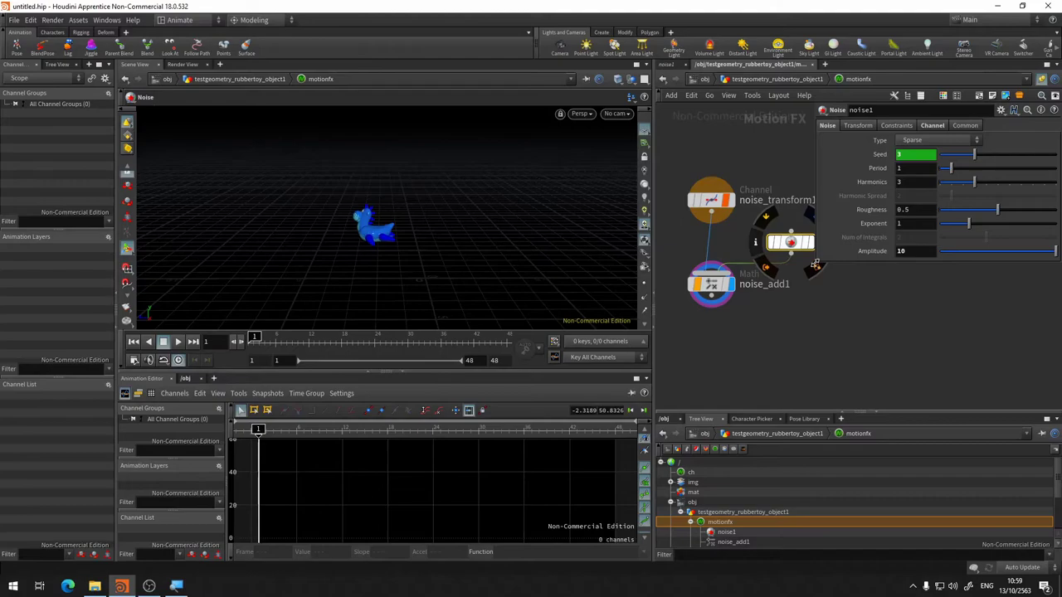
{"action": "left_click_drag", "start_coordinate": [816, 264], "coordinate": [867, 262]}
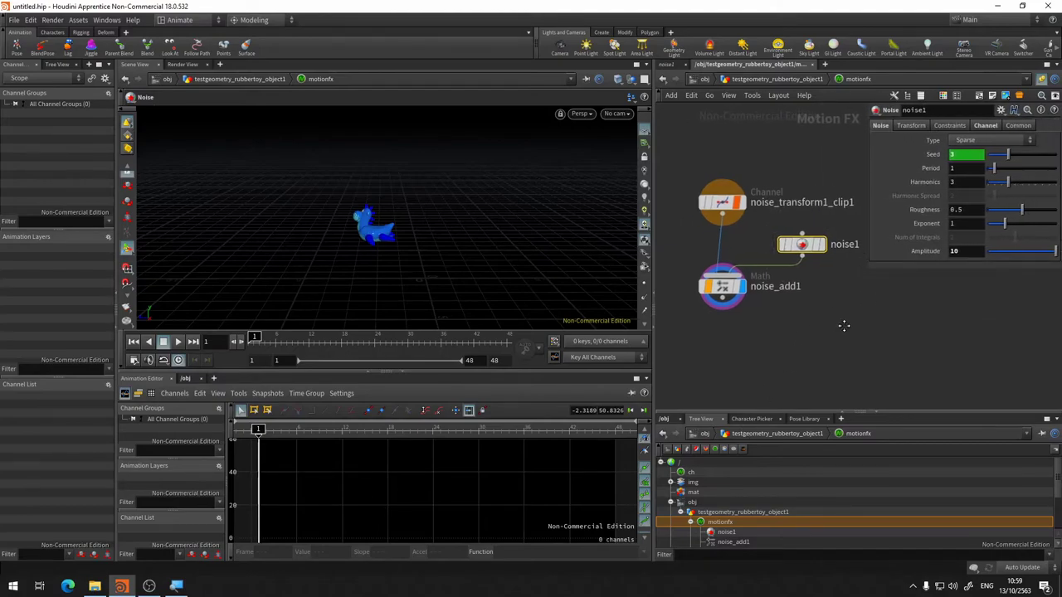
{"action": "scroll", "coordinate": [765, 254], "scroll_direction": "up", "scroll_amount": 3}
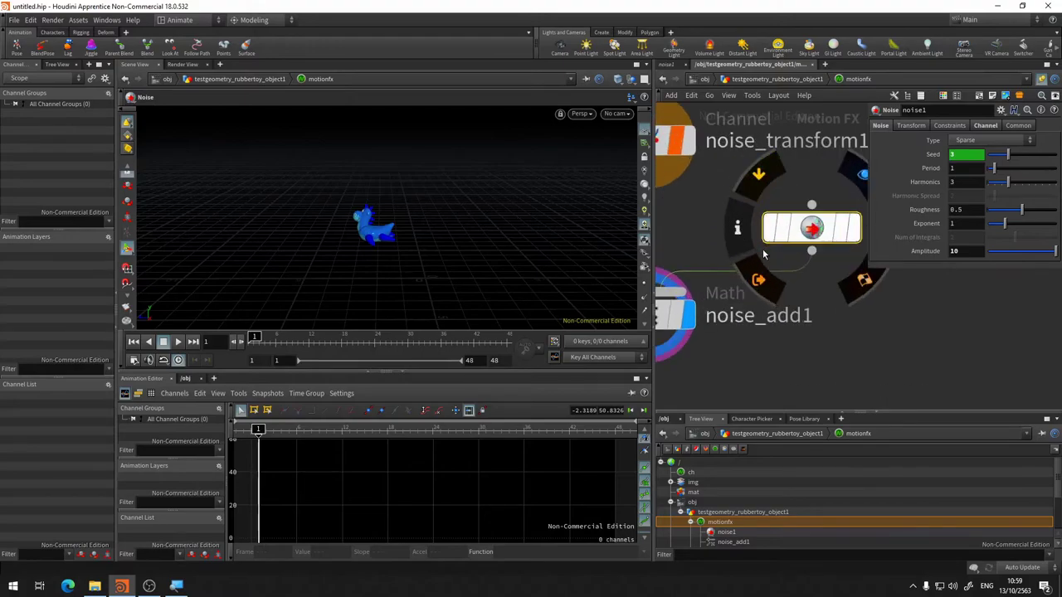
{"action": "scroll", "coordinate": [764, 254], "scroll_direction": "down", "scroll_amount": 3}
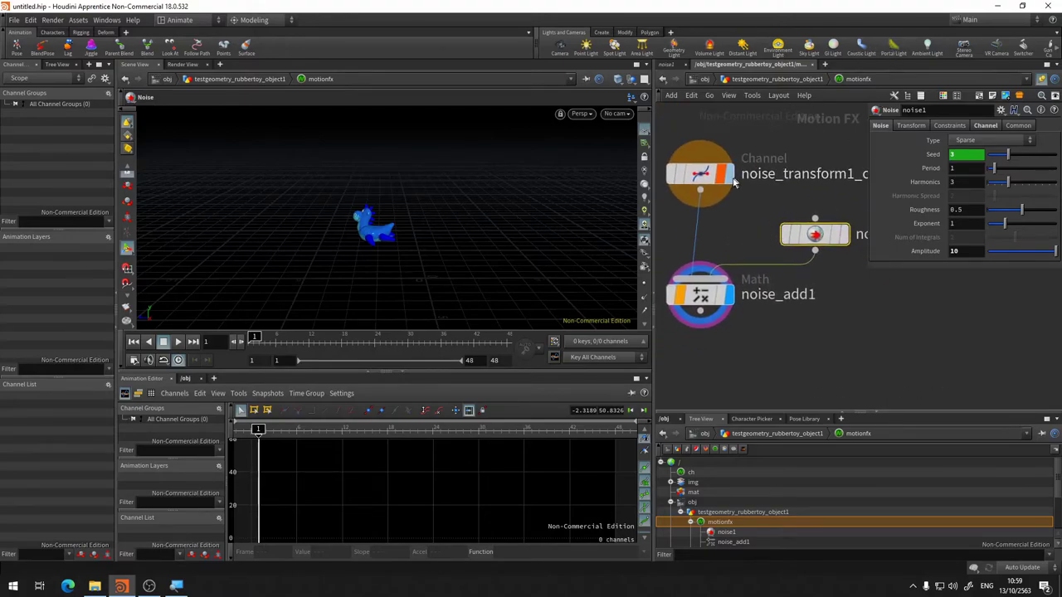
{"action": "left_click", "coordinate": [704, 170]}
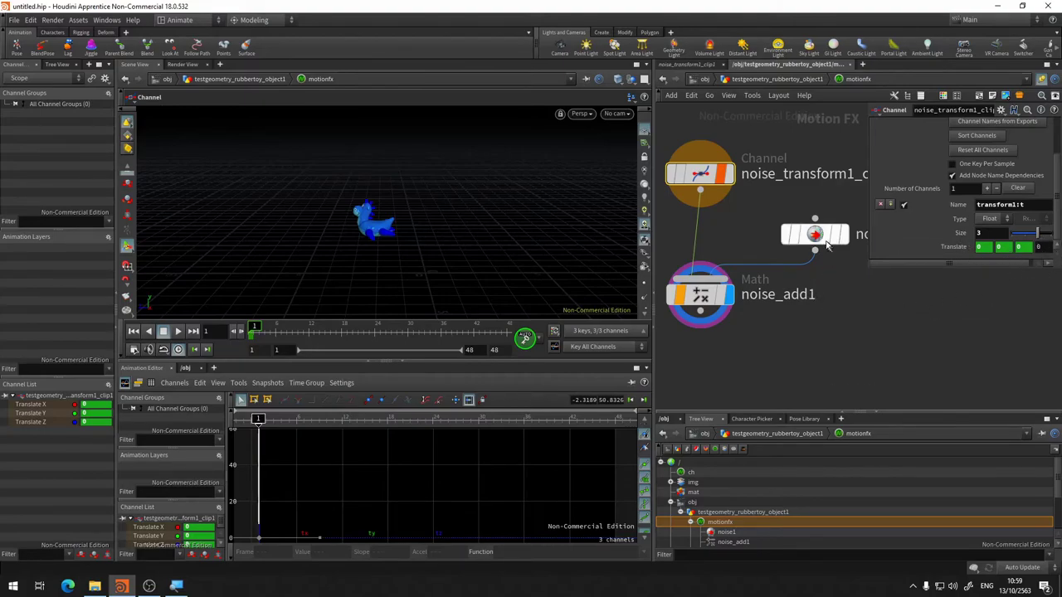
{"action": "mouse_move", "coordinate": [863, 329]}
{"action": "middle_mouse_down"}
{"action": "mouse_move", "coordinate": [794, 304]}
{"action": "mouse_move", "coordinate": [864, 336]}
{"action": "middle_mouse_up"}
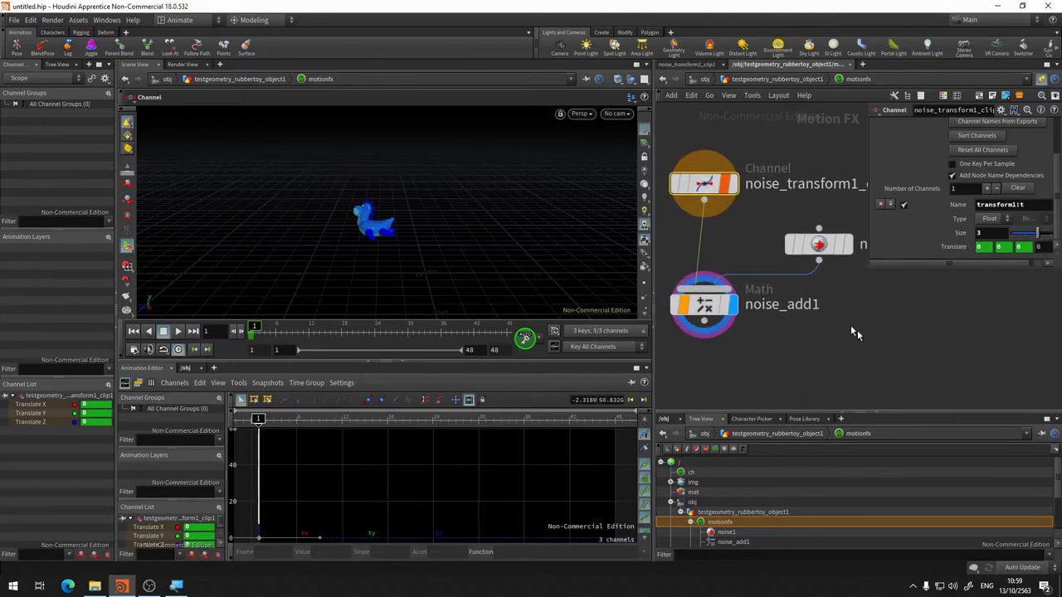
{"action": "left_click", "coordinate": [819, 245]}
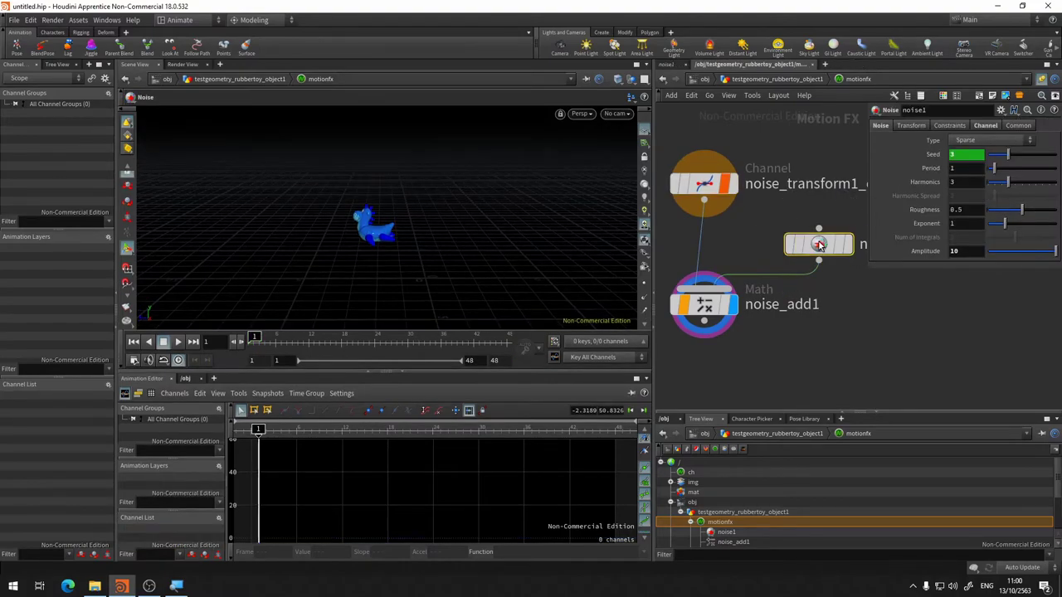
{"action": "left_click", "coordinate": [706, 309]}
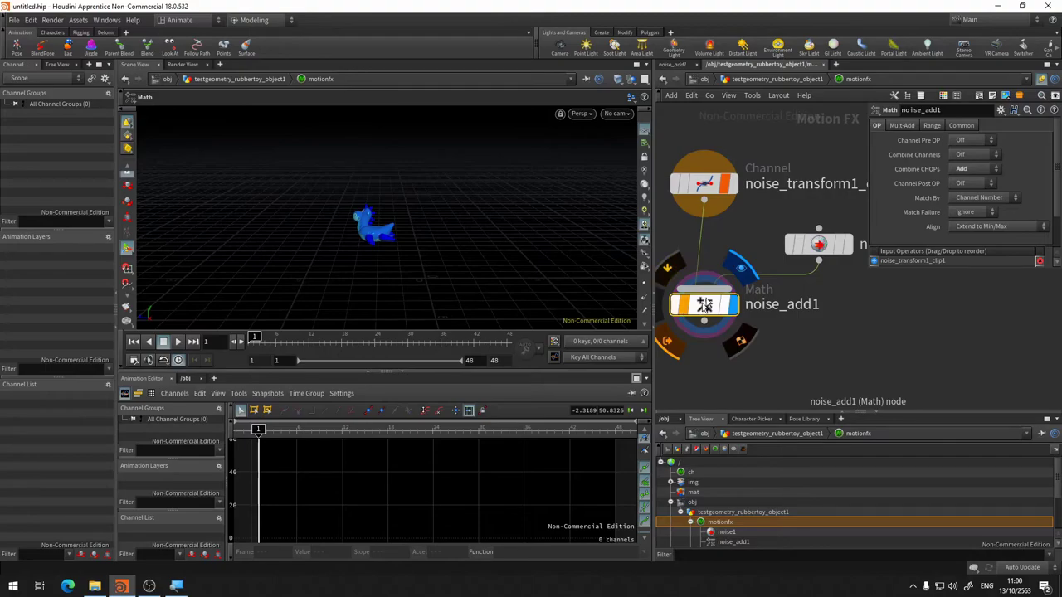
{"action": "mouse_move", "coordinate": [704, 184]}
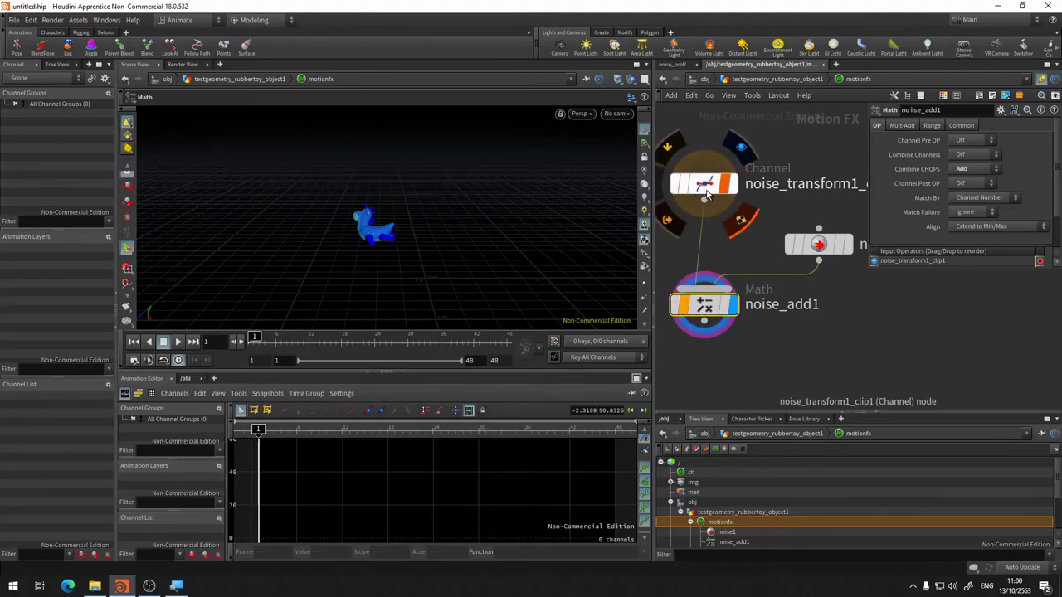
{"action": "left_click", "coordinate": [697, 185]}
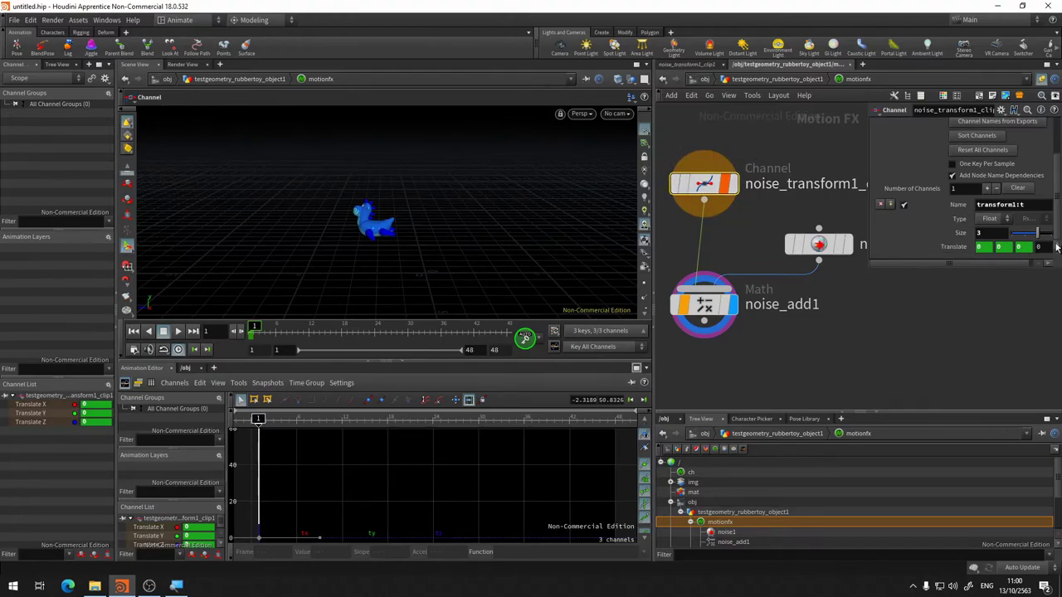
{"action": "left_click", "coordinate": [819, 244]}
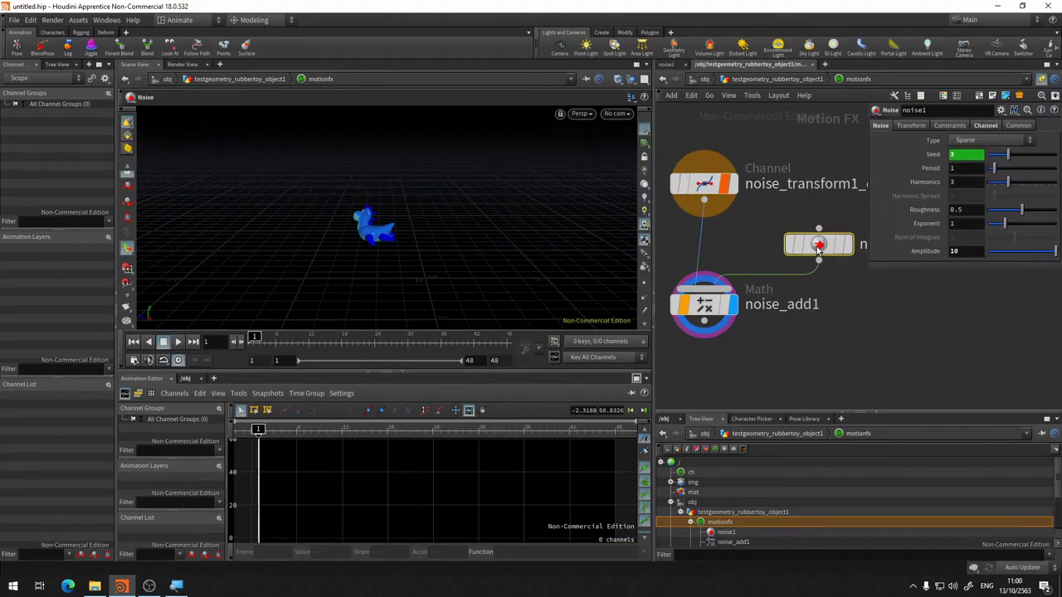
Step: Scrub, orbit and play the timeline to watch the noise-driven toy move
{"action": "left_click_drag", "start_coordinate": [255, 336], "coordinate": [445, 336]}
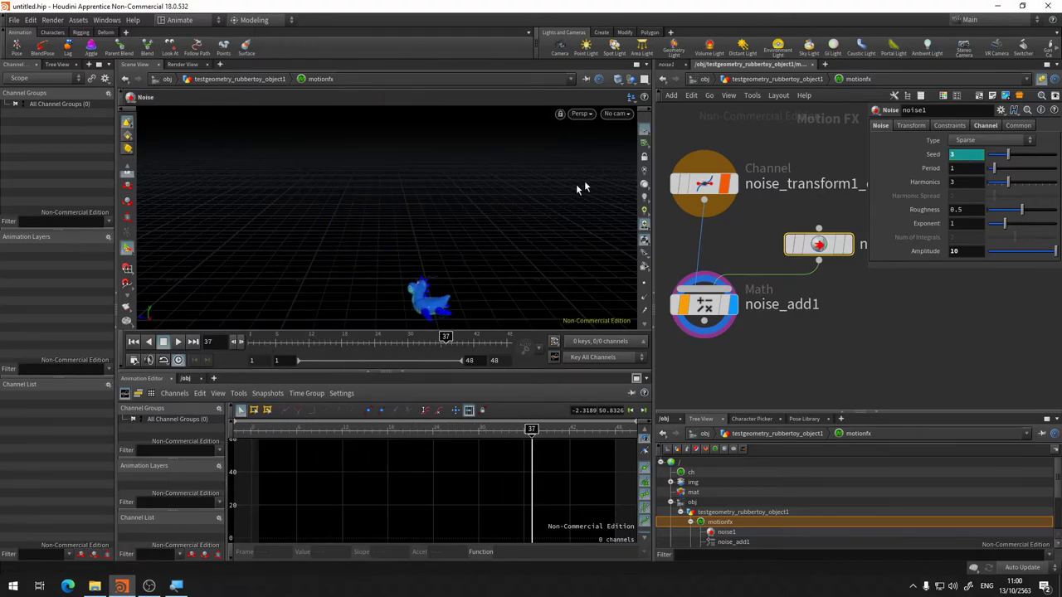
{"action": "left_click", "coordinate": [645, 126]}
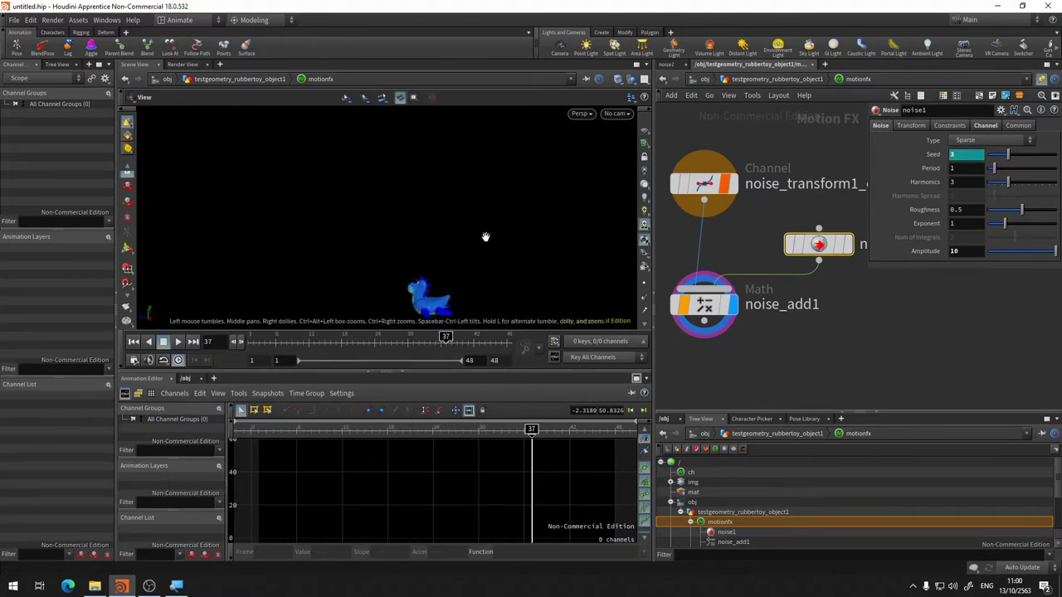
{"action": "mouse_move", "coordinate": [484, 235]}
{"action": "left_mouse_down"}
{"action": "mouse_move", "coordinate": [465, 263]}
{"action": "mouse_move", "coordinate": [456, 224]}
{"action": "left_mouse_up"}
{"action": "left_click_drag", "start_coordinate": [257, 341], "coordinate": [438, 342]}
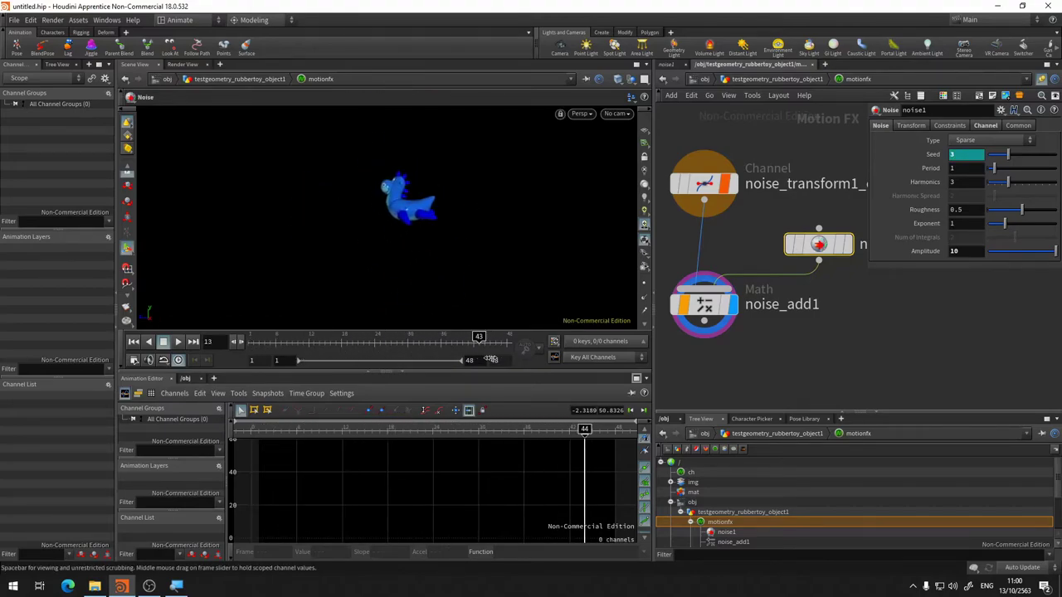
{"action": "left_click", "coordinate": [163, 341]}
Step: Show noise_add1's Math settings, with Combine CHOPs set to Add
{"action": "middle_click_drag", "start_coordinate": [877, 334], "coordinate": [801, 304]}
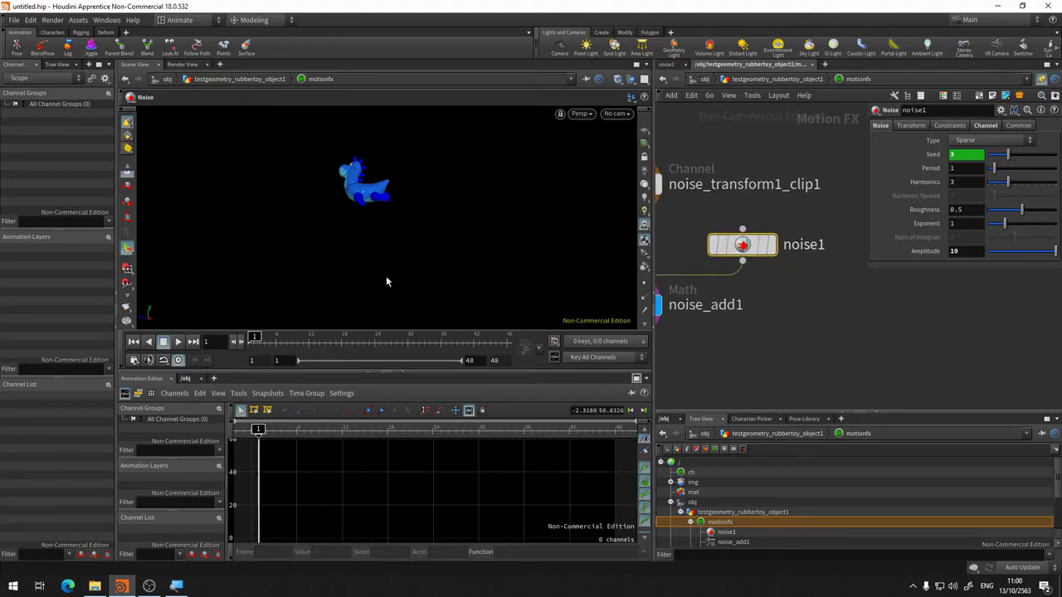
{"action": "mouse_move", "coordinate": [259, 340]}
{"action": "left_mouse_down"}
{"action": "mouse_move", "coordinate": [583, 326]}
{"action": "mouse_move", "coordinate": [253, 340]}
{"action": "left_mouse_up"}
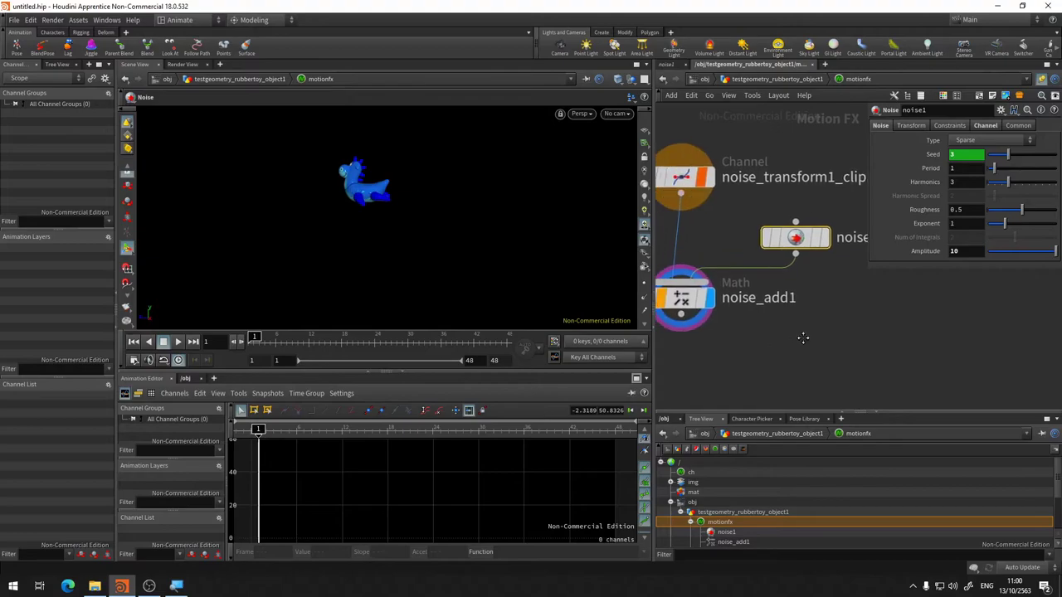
{"action": "left_click", "coordinate": [677, 303]}
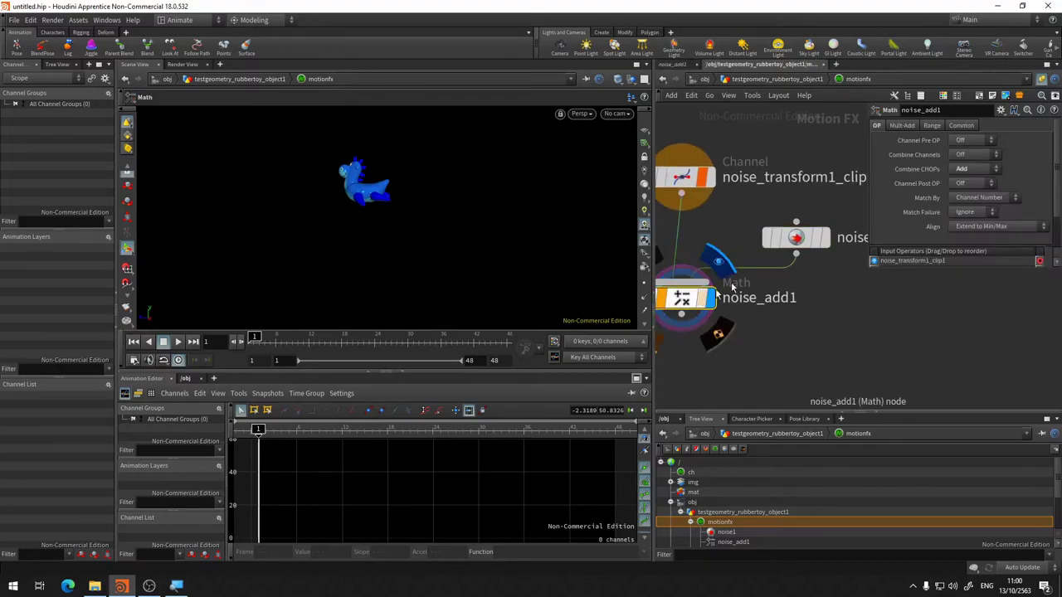
Step: Try Multiply for noise_add1's Combine CHOPs, then set it back to Add, previewing each
{"action": "left_click", "coordinate": [964, 169]}
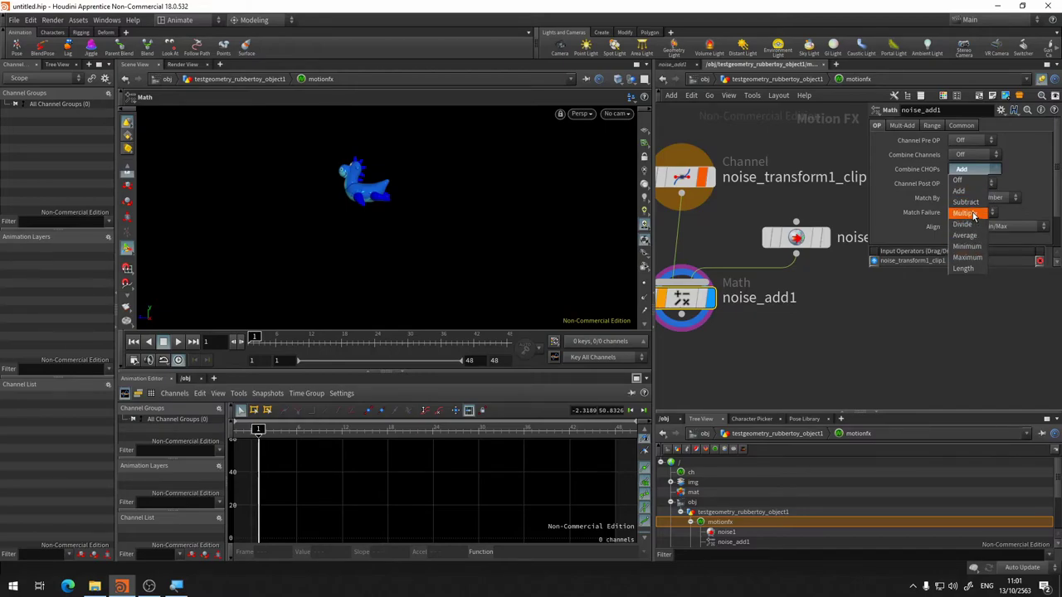
{"action": "left_click", "coordinate": [974, 214]}
{"action": "mouse_move", "coordinate": [286, 340]}
{"action": "left_mouse_down"}
{"action": "mouse_move", "coordinate": [508, 333]}
{"action": "mouse_move", "coordinate": [254, 337]}
{"action": "left_mouse_up"}
{"action": "left_click", "coordinate": [789, 240]}
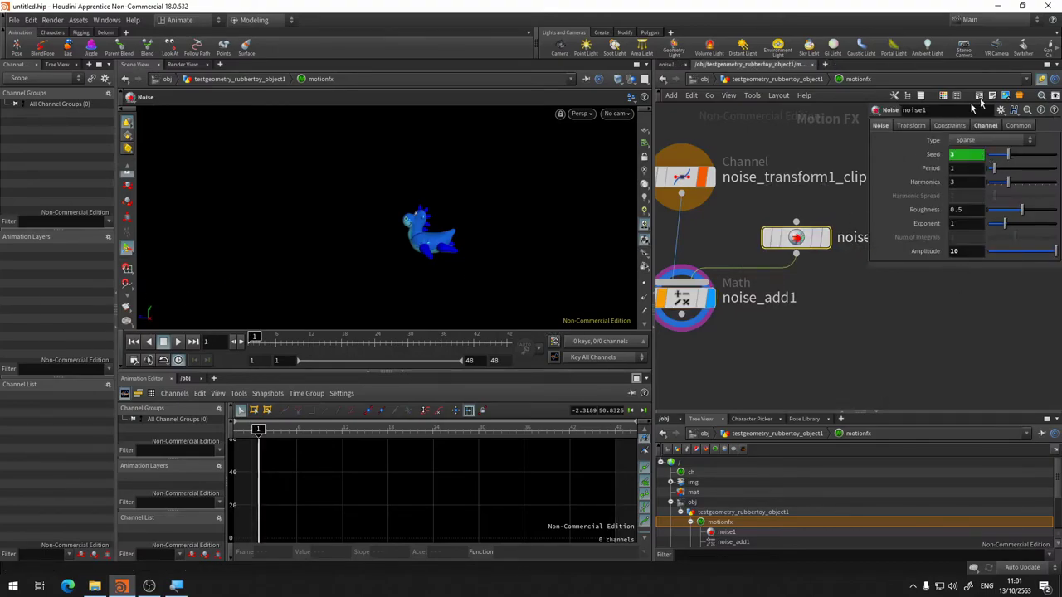
{"action": "left_click", "coordinate": [701, 297]}
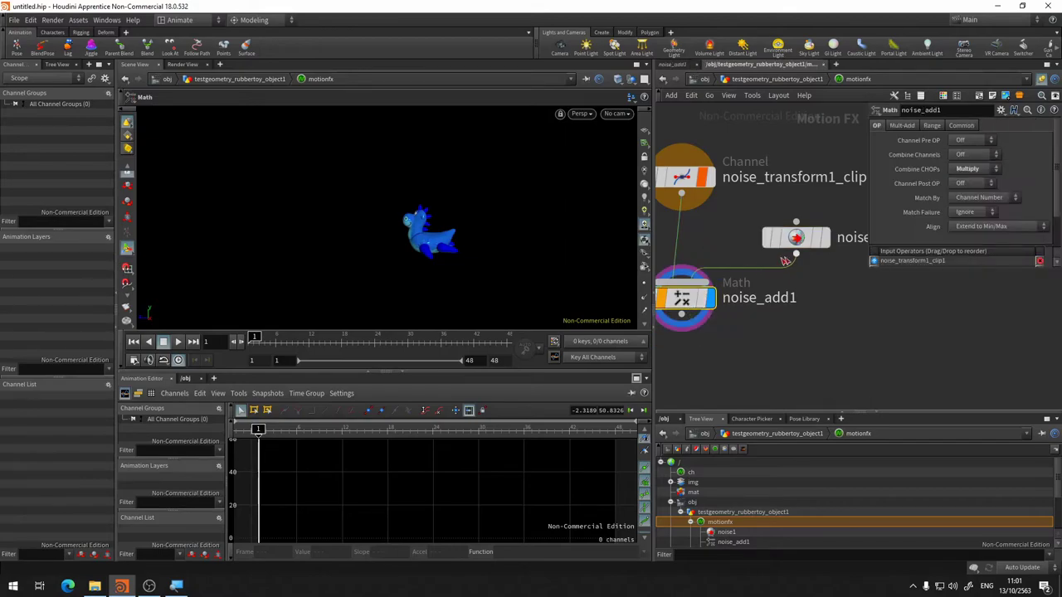
{"action": "left_click", "coordinate": [977, 169]}
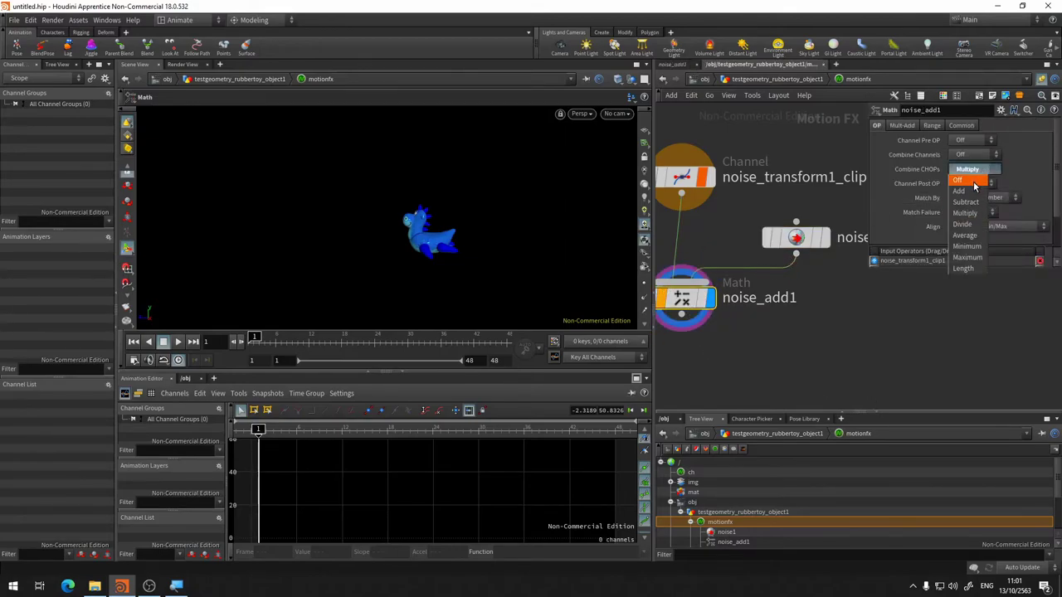
{"action": "left_click", "coordinate": [977, 192]}
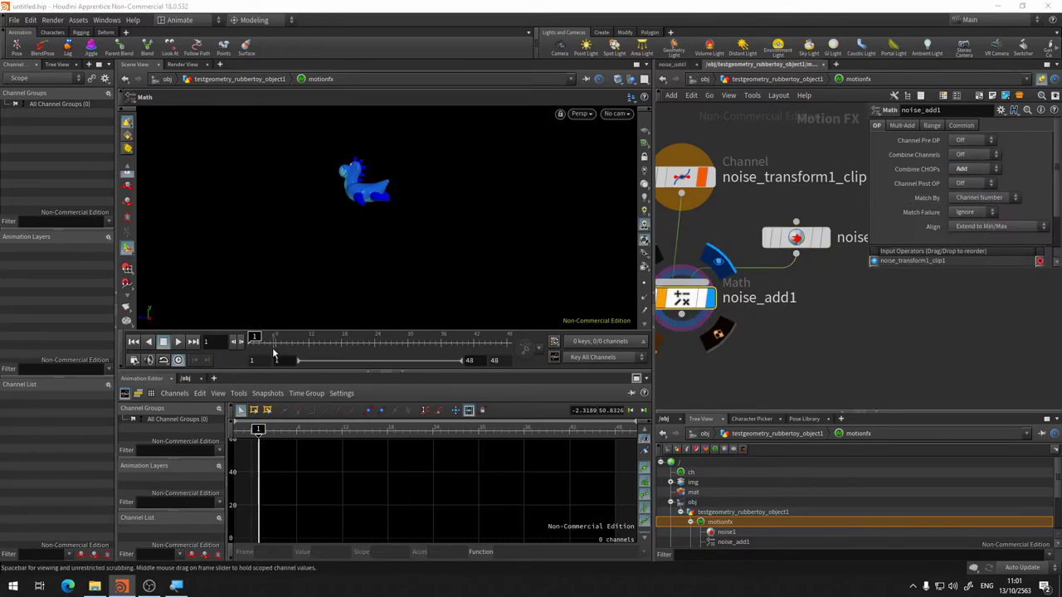
{"action": "left_click_drag", "start_coordinate": [275, 341], "coordinate": [233, 329]}
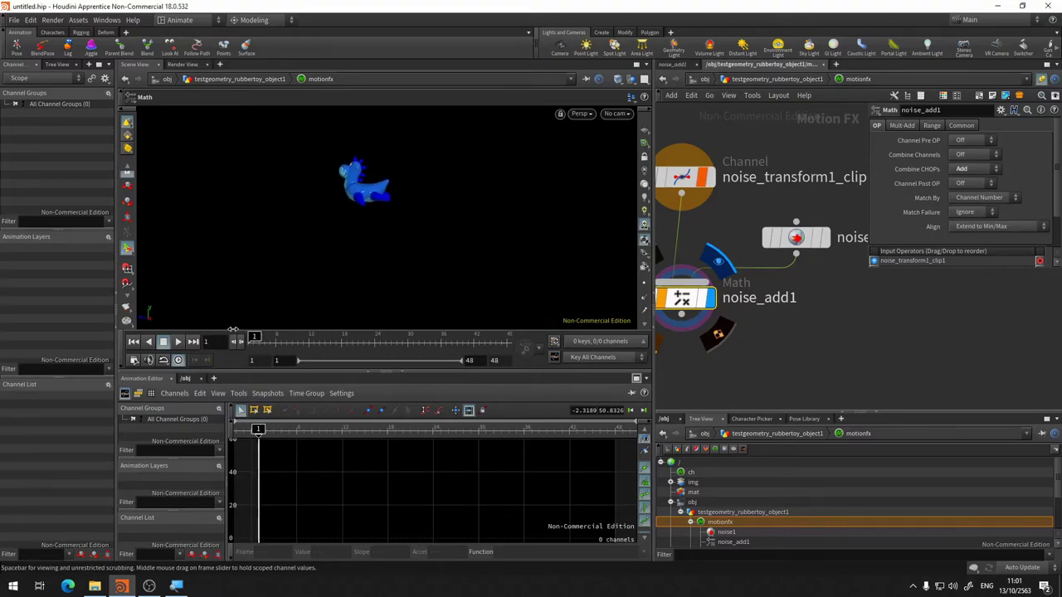
Step: Bypass noise1 and set keys on the Channel node's Translate values
{"action": "left_click", "coordinate": [795, 238]}
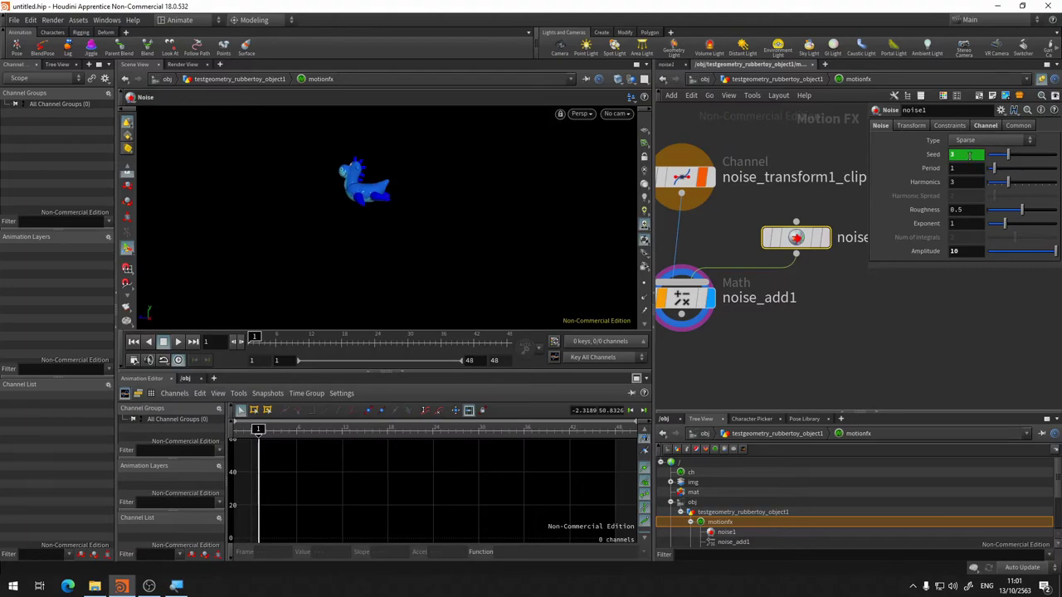
{"action": "left_click_drag", "start_coordinate": [255, 339], "coordinate": [434, 338]}
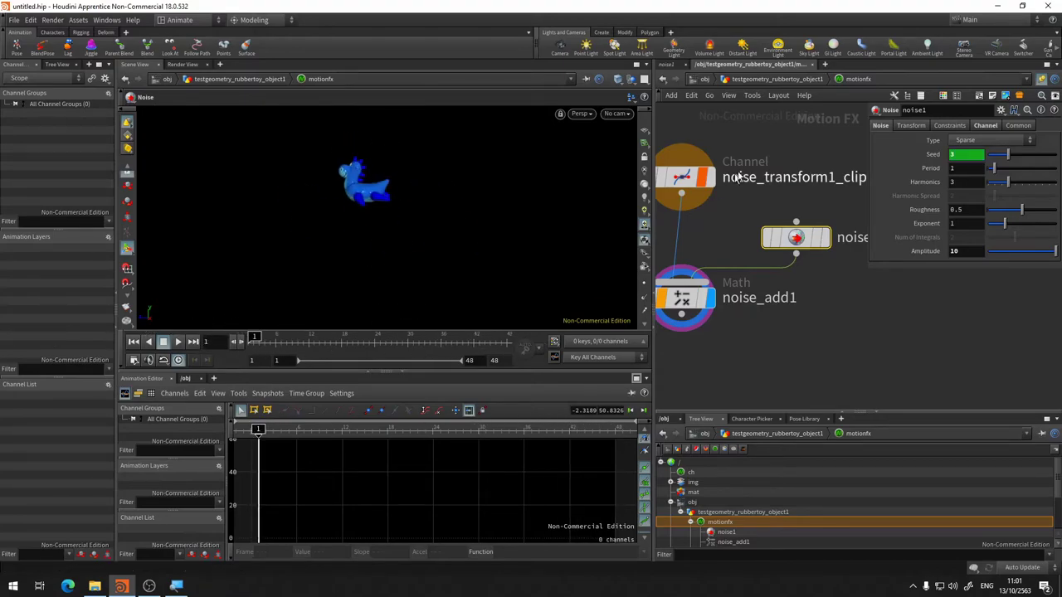
{"action": "left_click", "coordinate": [768, 236]}
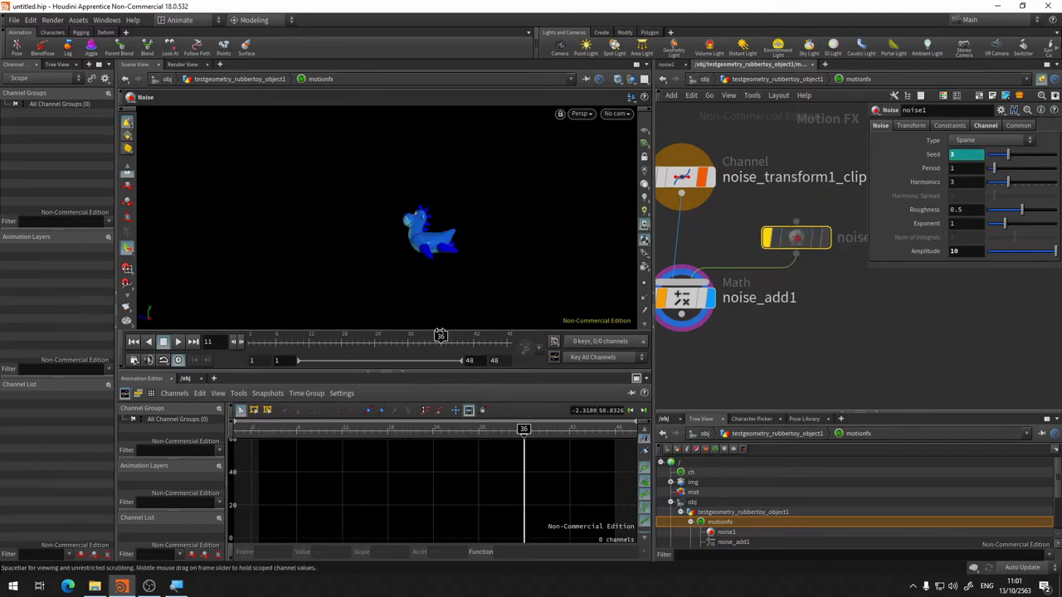
{"action": "left_click", "coordinate": [682, 177]}
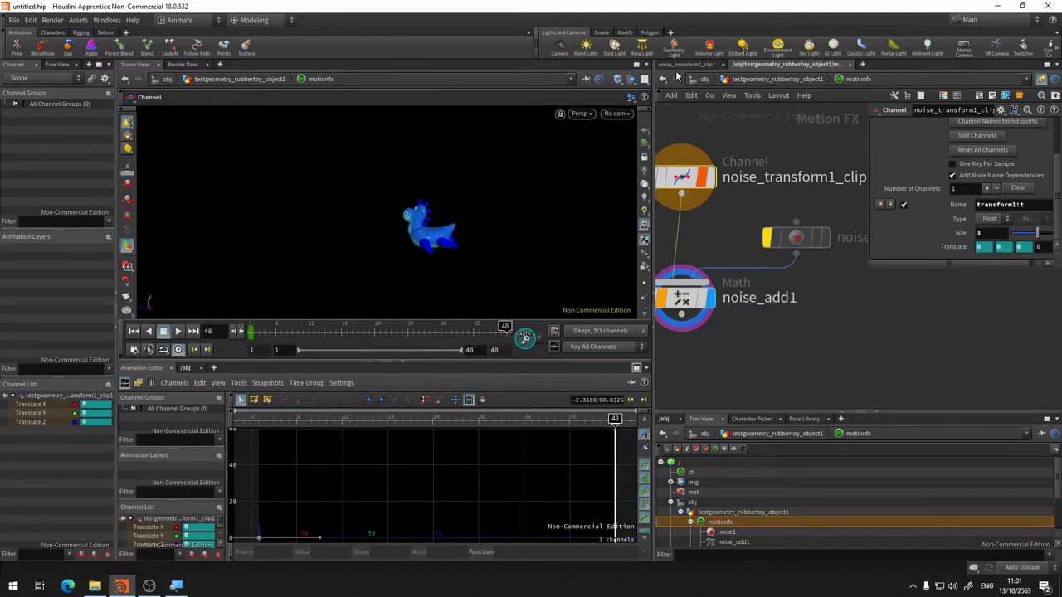
{"action": "left_click", "coordinate": [959, 249], "text": "alt"}
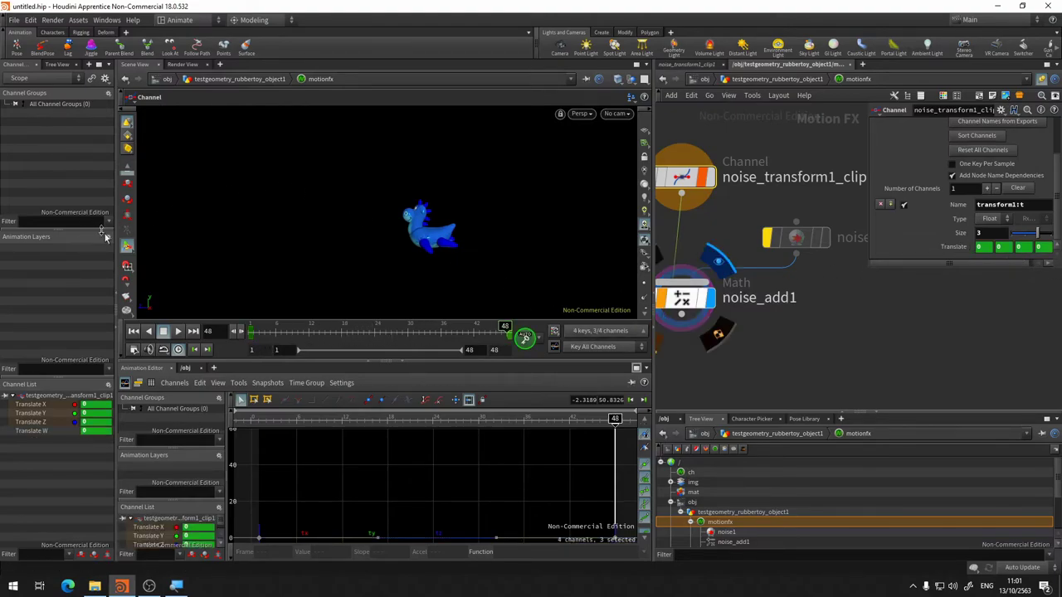
Step: Return to the object level and select the rubber toy's transform1 node
{"action": "left_click", "coordinate": [676, 65]}
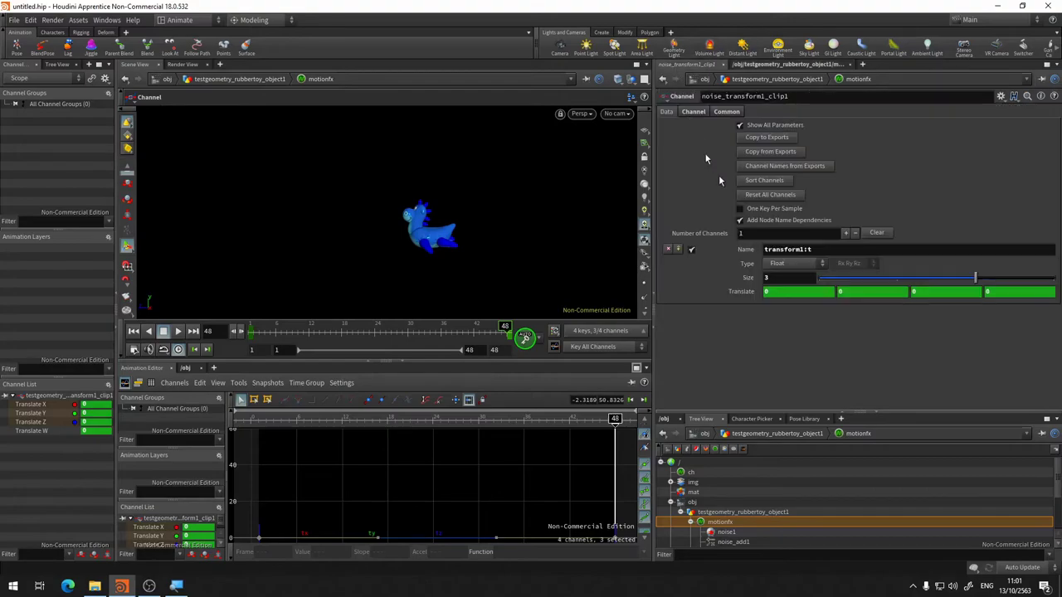
{"action": "left_click", "coordinate": [713, 67]}
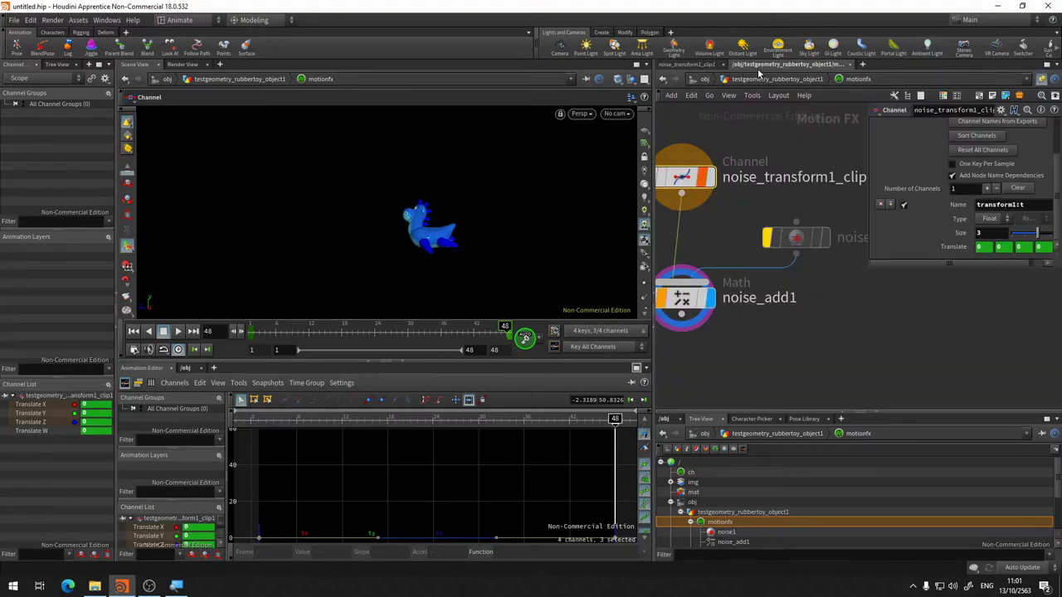
{"action": "left_click", "coordinate": [705, 79]}
{"action": "double_click", "coordinate": [834, 250]}
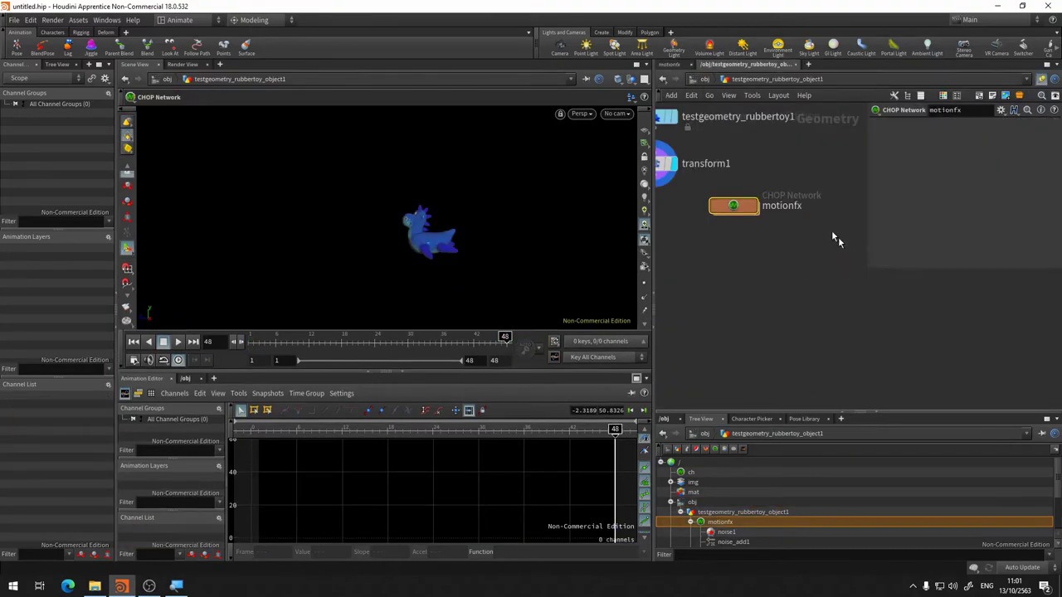
{"action": "left_click", "coordinate": [724, 173]}
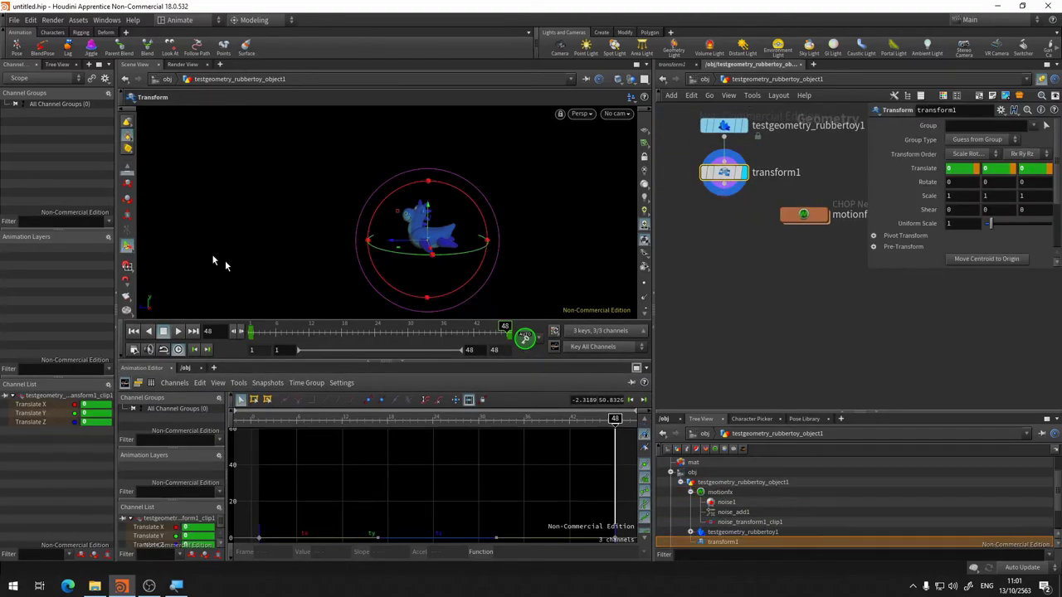
Step: Slide the toy left, return to frame 1, and scrub inside motionfx to check the motion
{"action": "left_click_drag", "start_coordinate": [396, 248], "coordinate": [216, 245]}
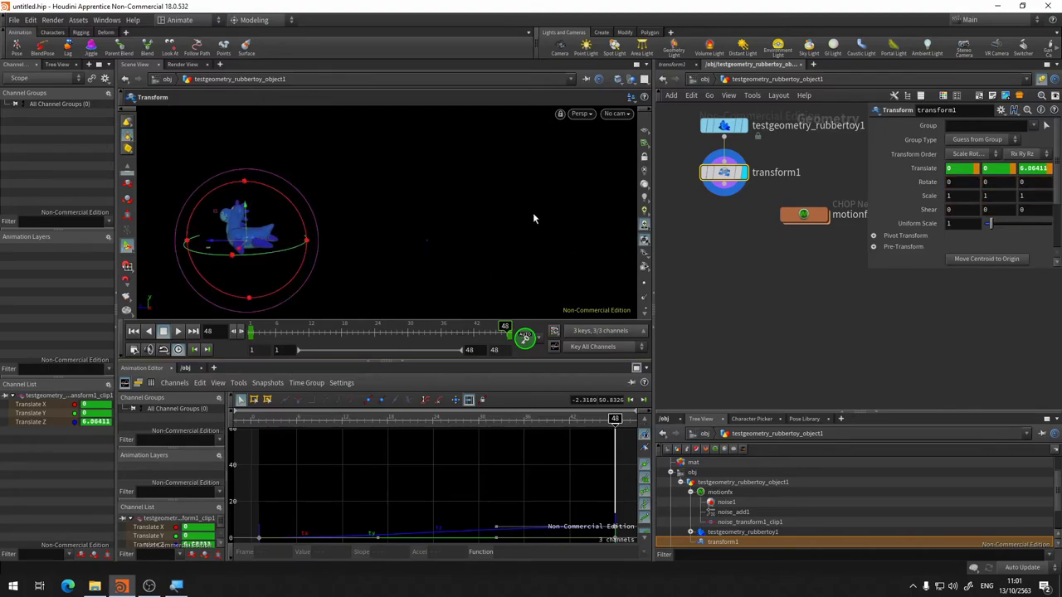
{"action": "left_click", "coordinate": [249, 330]}
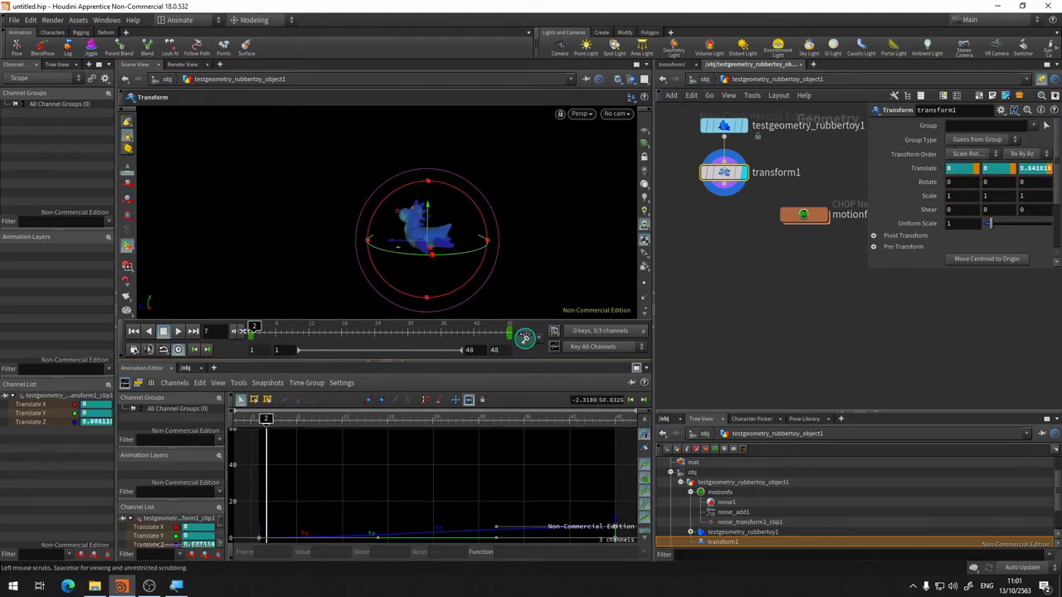
{"action": "double_click", "coordinate": [802, 231]}
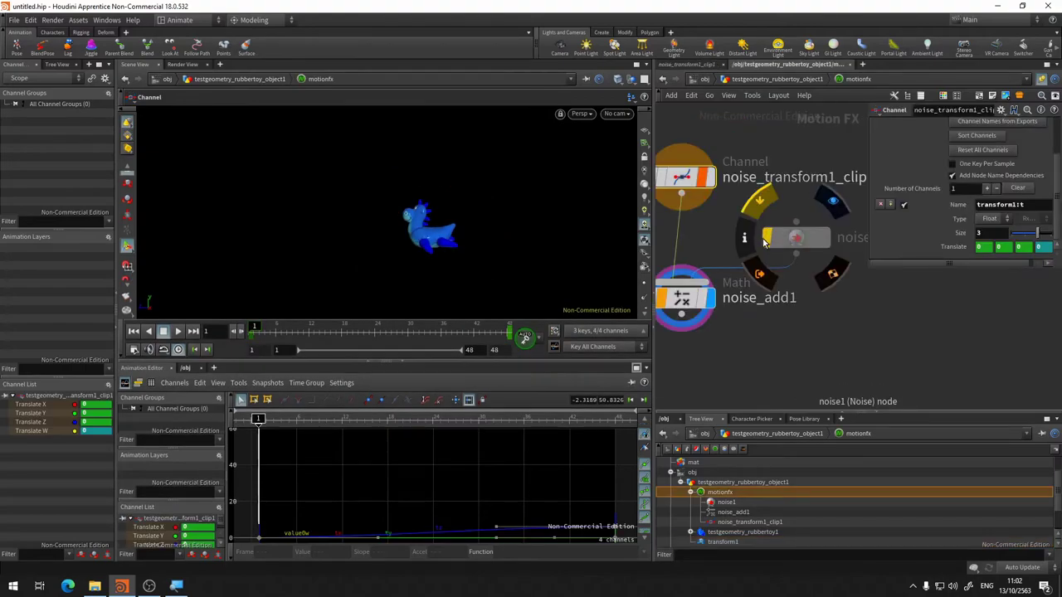
{"action": "mouse_move", "coordinate": [341, 342]}
{"action": "left_mouse_down"}
{"action": "mouse_move", "coordinate": [417, 341]}
{"action": "mouse_move", "coordinate": [269, 326]}
{"action": "mouse_move", "coordinate": [578, 345]}
{"action": "left_mouse_up"}
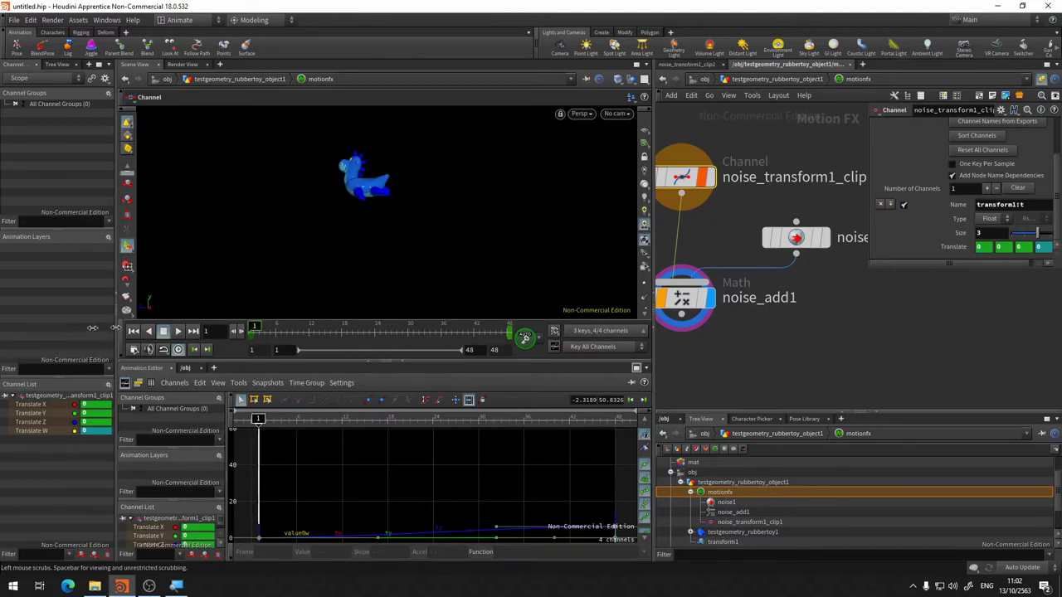
Step: Review noise_add1's Multi-Add values: Pre-Add 0, Multiply 1, Post-Add 0
{"action": "left_click", "coordinate": [686, 299]}
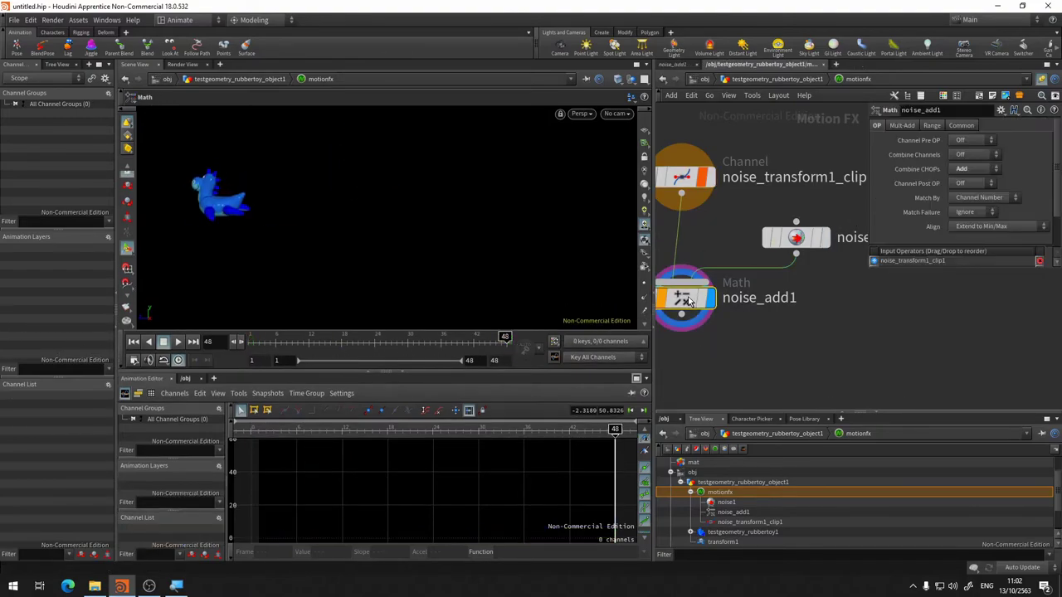
{"action": "left_click", "coordinate": [902, 125]}
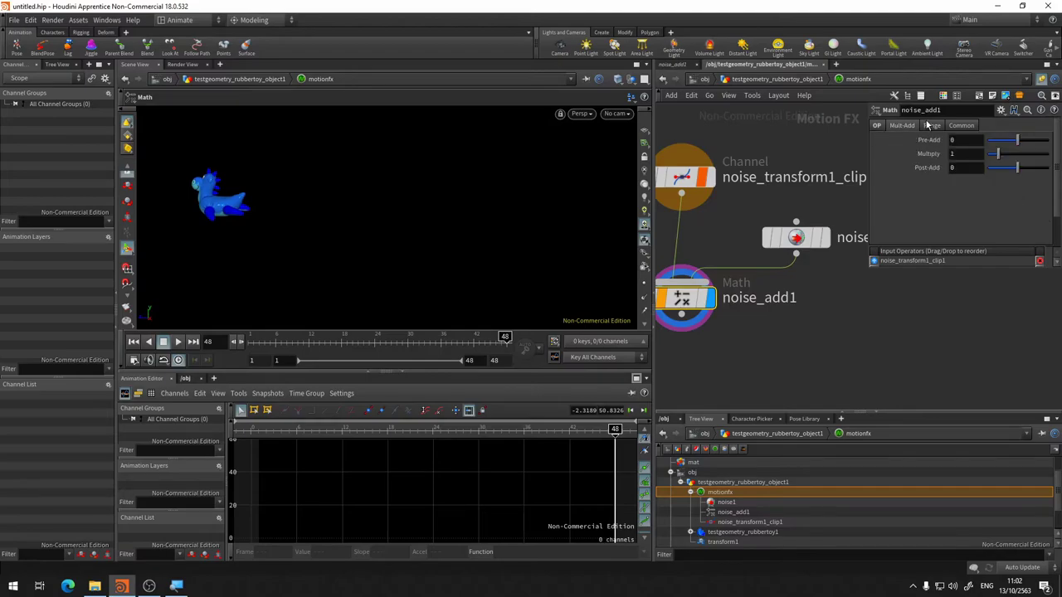
{"action": "left_click", "coordinate": [931, 126]}
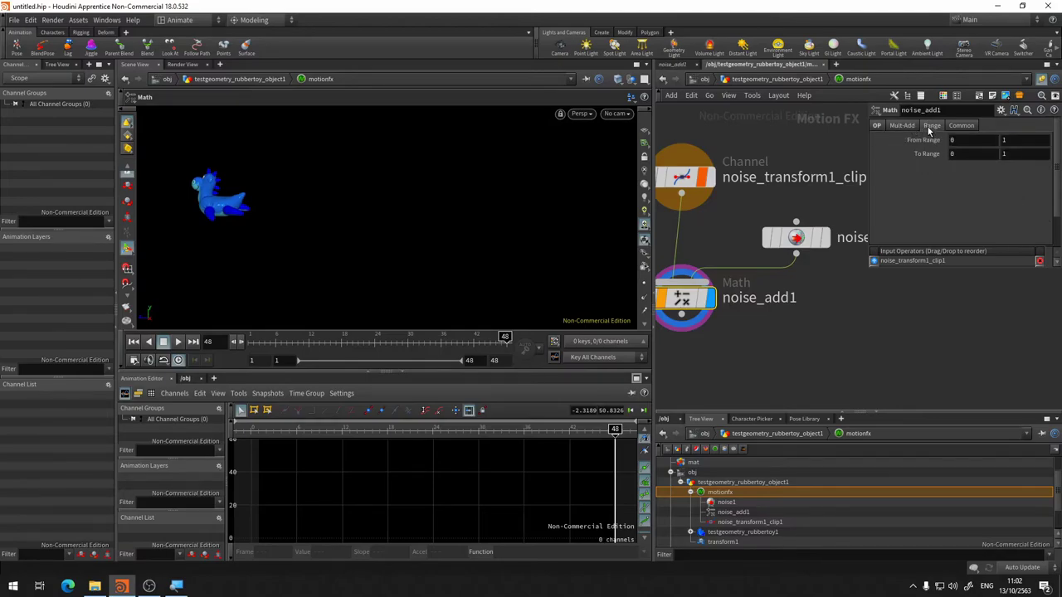
{"action": "left_click", "coordinate": [899, 125]}
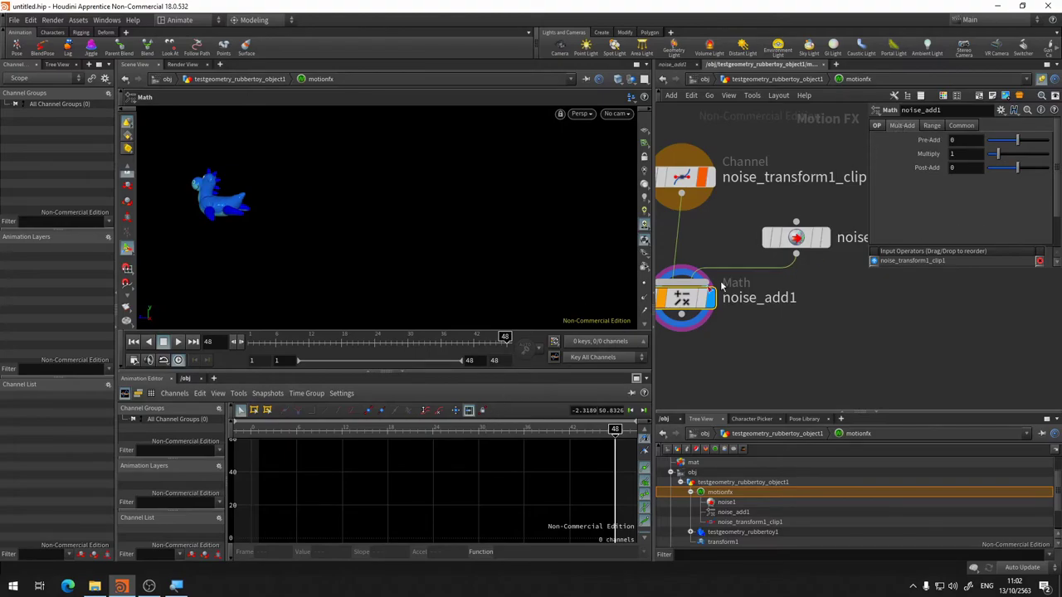
{"action": "left_click", "coordinate": [797, 237]}
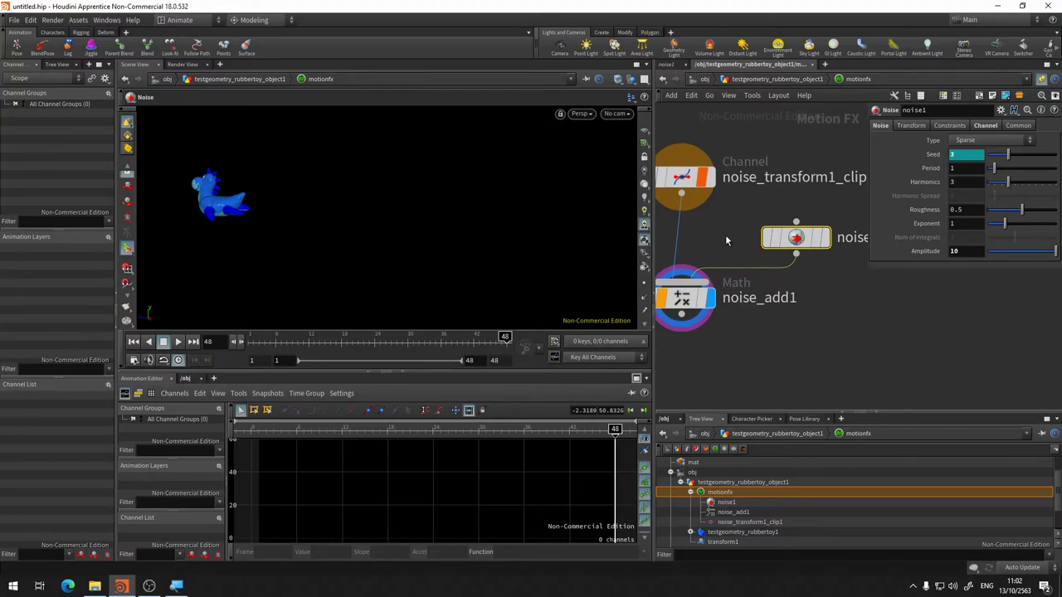
{"action": "left_click", "coordinate": [682, 297]}
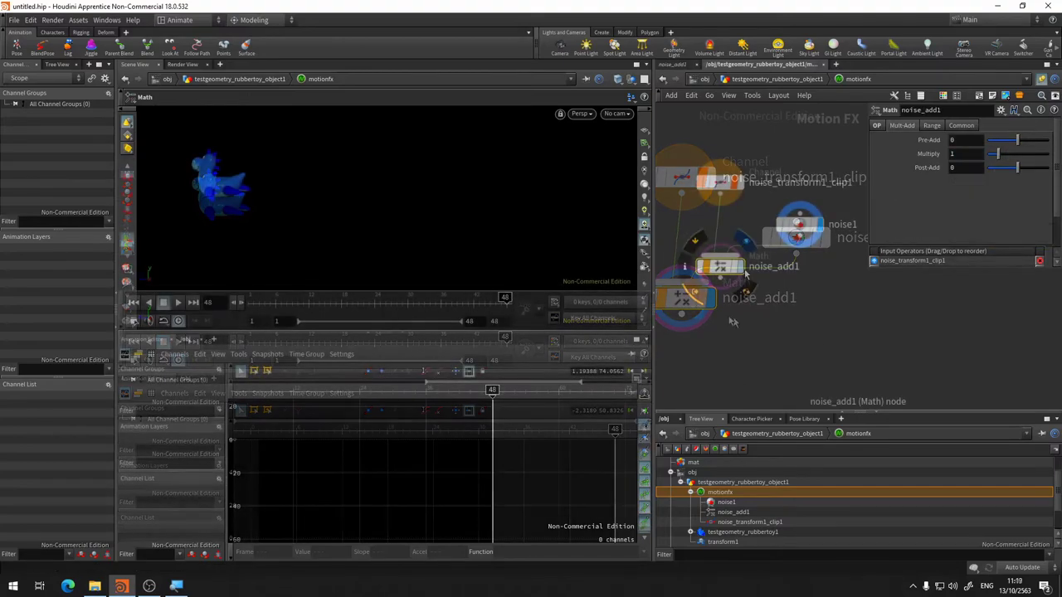
{"action": "scroll", "coordinate": [743, 271], "scroll_direction": "down", "scroll_amount": 3}
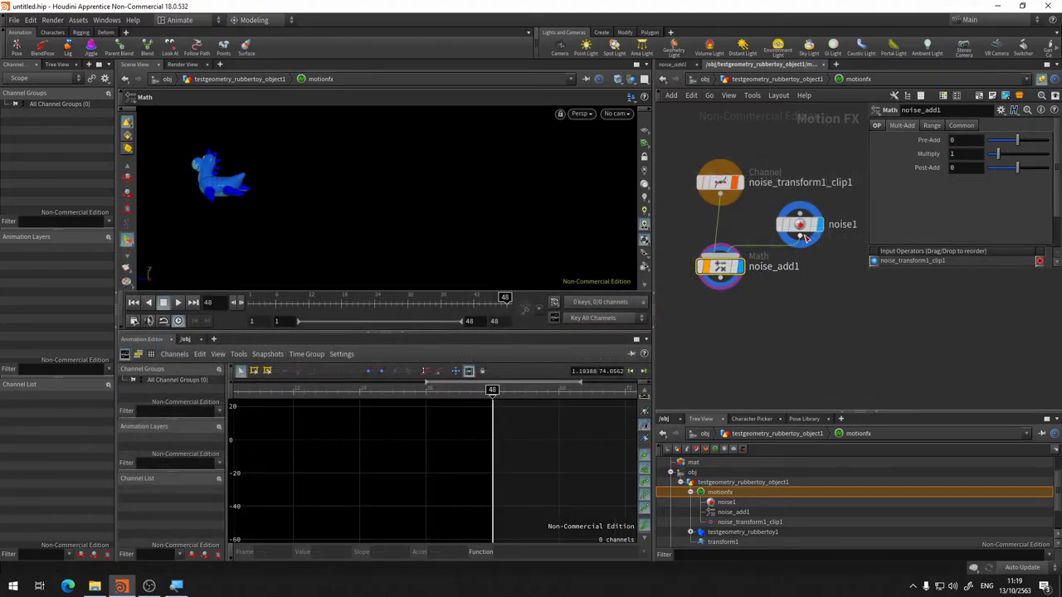
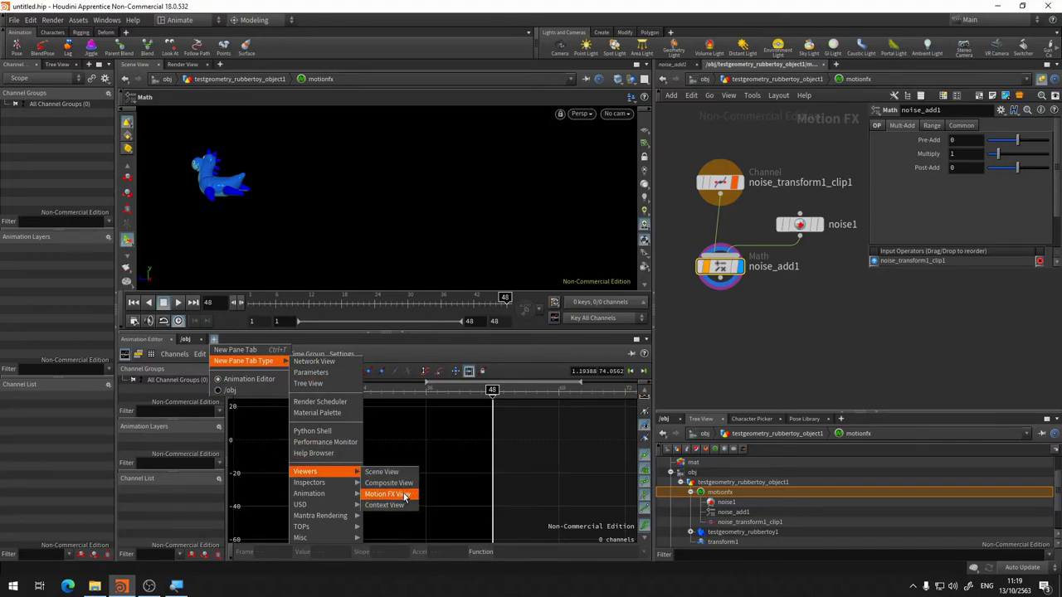
Step: Open a Motion FX View pane graphing noise_transform1_clip1's transform curves instead of noise_add1's
{"action": "left_click", "coordinate": [405, 496]}
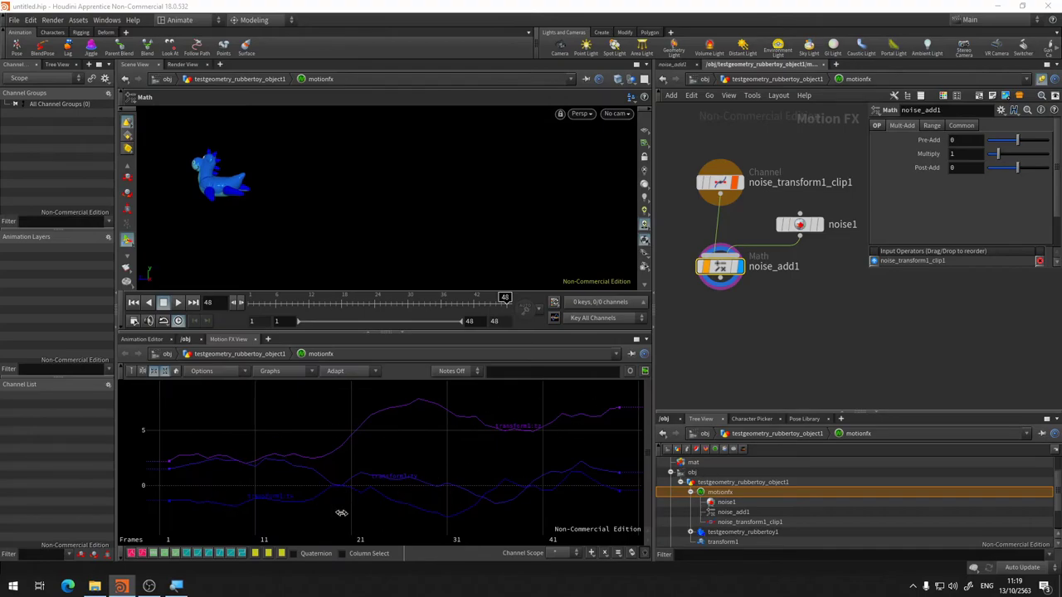
{"action": "mouse_move", "coordinate": [720, 183]}
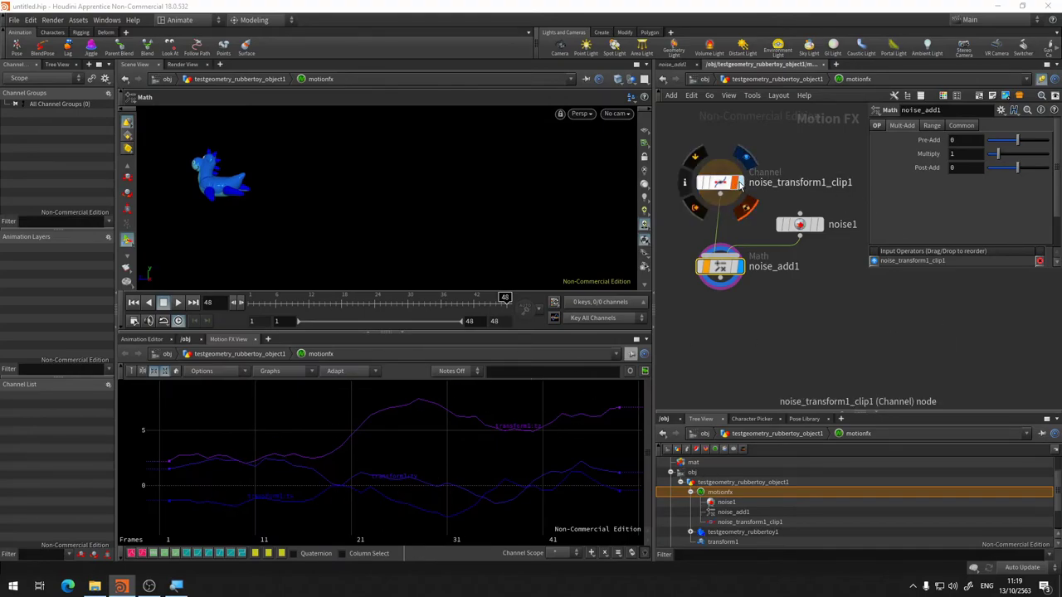
{"action": "mouse_move", "coordinate": [720, 267]}
{"action": "left_click", "coordinate": [740, 268]}
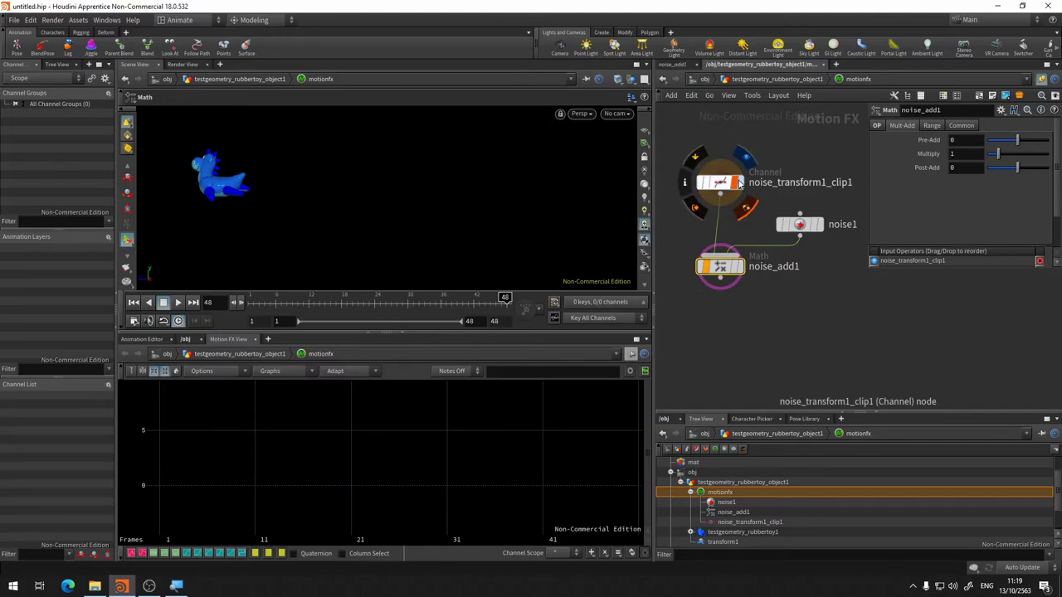
{"action": "mouse_move", "coordinate": [799, 224]}
{"action": "scroll", "coordinate": [809, 254], "scroll_direction": "up", "scroll_amount": 3}
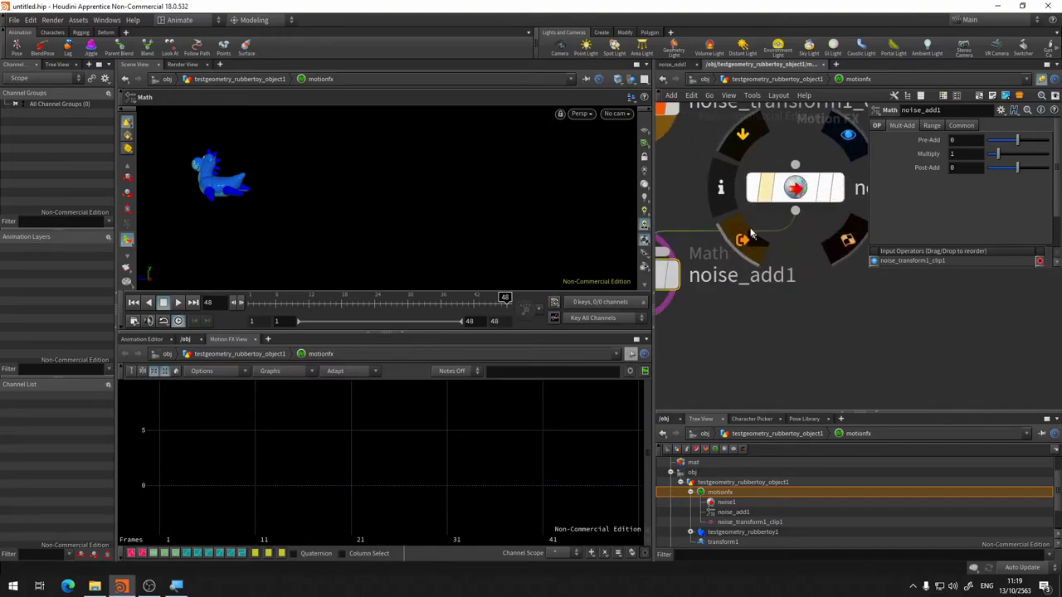
{"action": "left_click", "coordinate": [760, 183]}
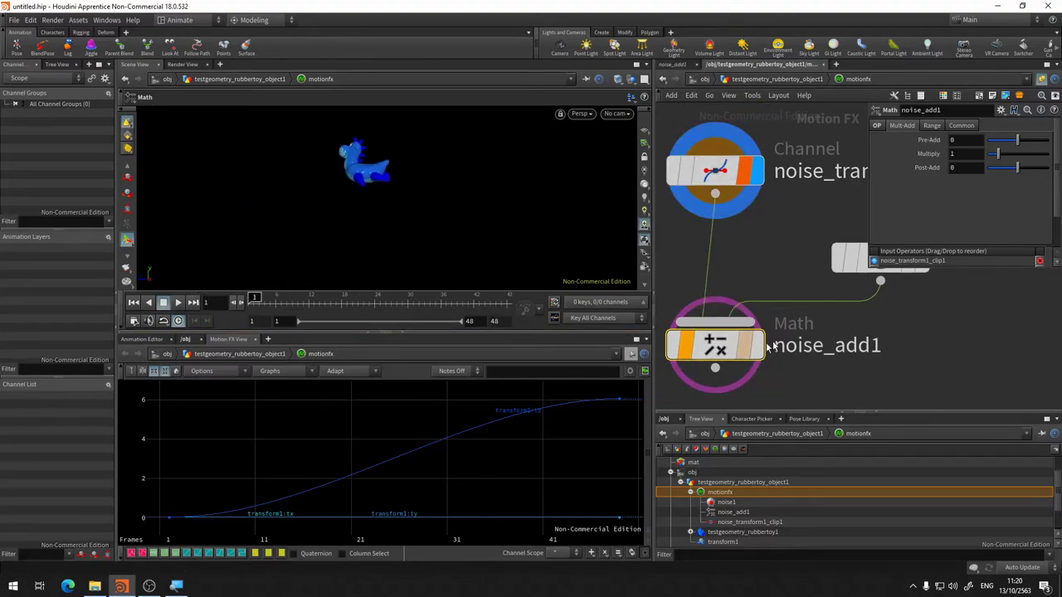
Step: Bring noise_add1 to the middle of the network and graph its output curves
{"action": "middle_click_drag", "start_coordinate": [768, 347], "coordinate": [722, 353]}
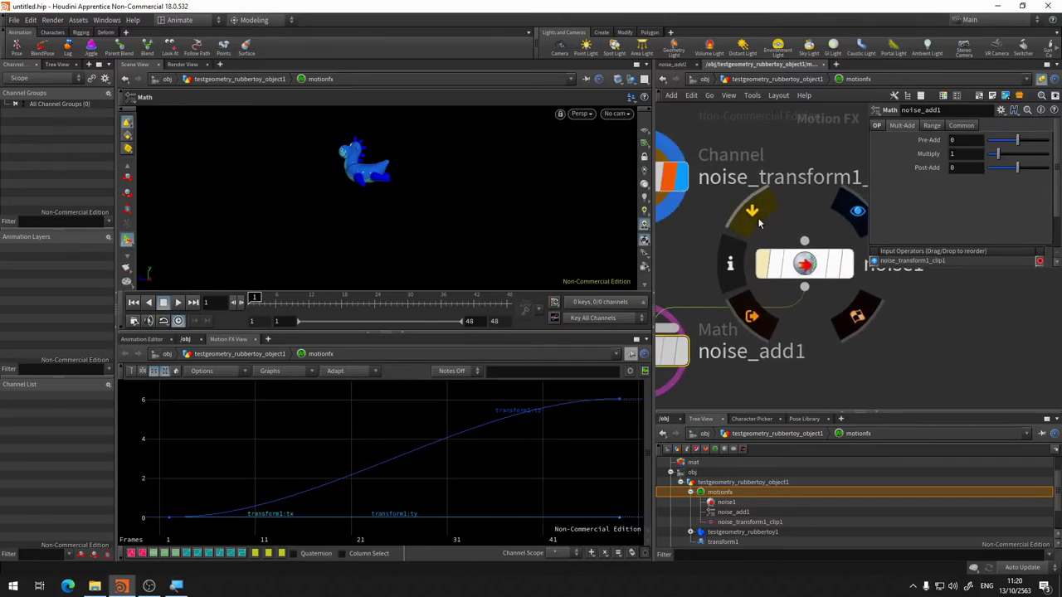
{"action": "left_click", "coordinate": [850, 266]}
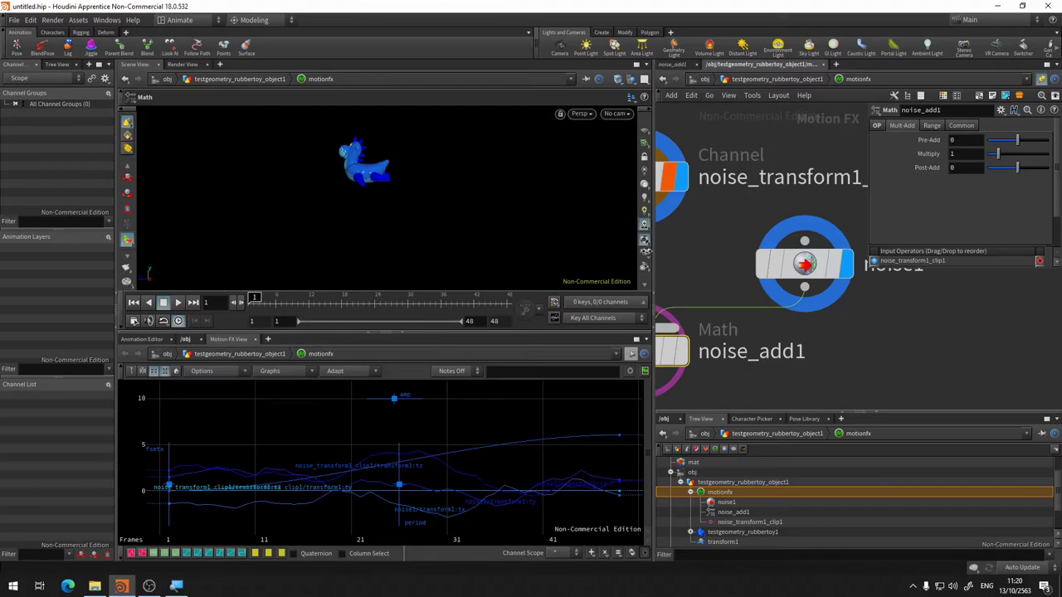
{"action": "middle_click_drag", "start_coordinate": [734, 274], "coordinate": [800, 205]}
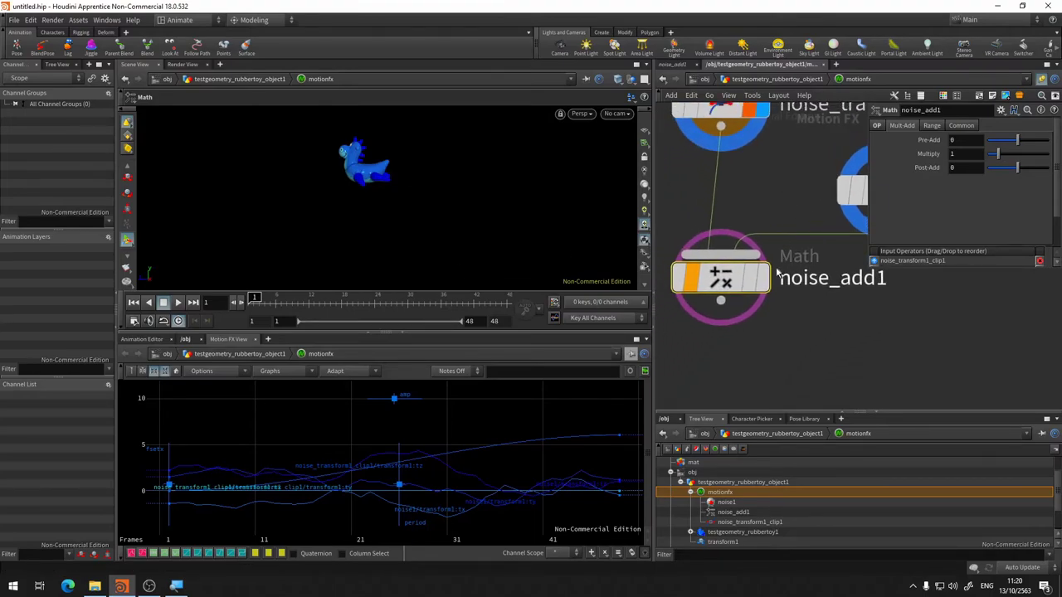
{"action": "mouse_move", "coordinate": [769, 282]}
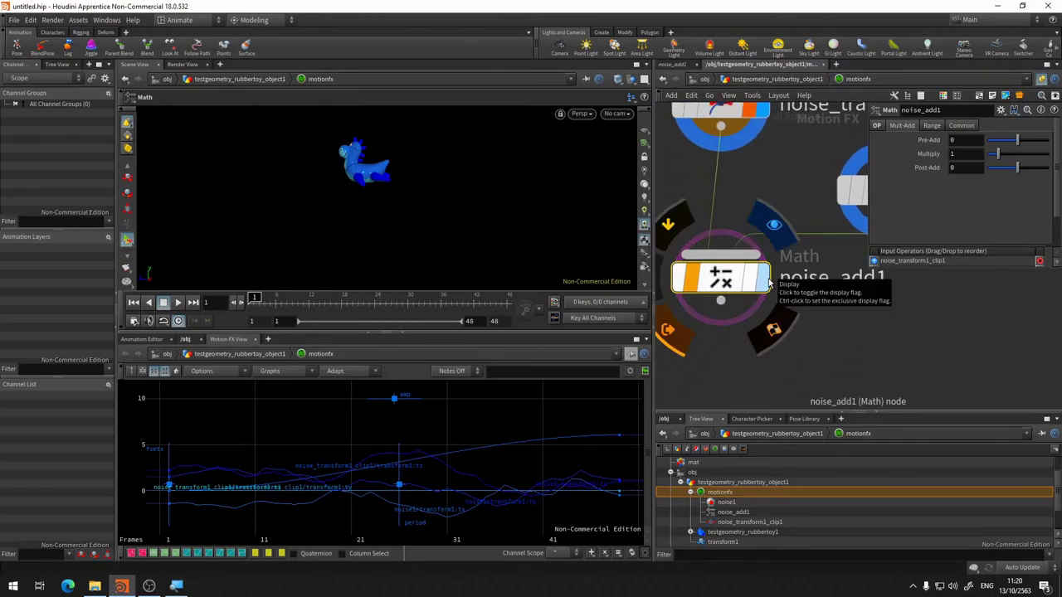
{"action": "left_click", "coordinate": [768, 282]}
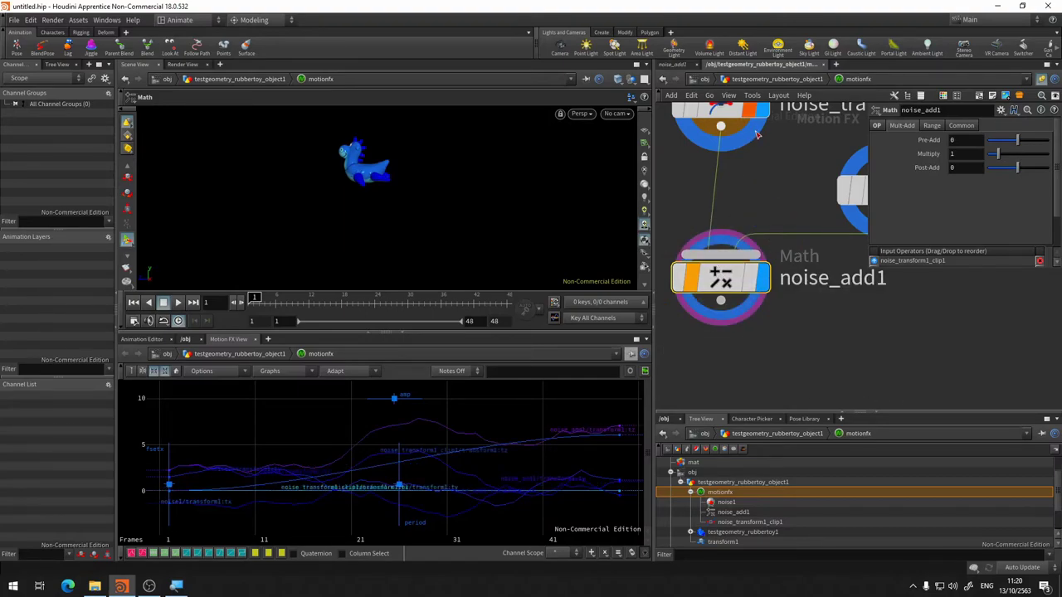
Step: Briefly overlay the channel node's curves, then show noise1's parameters (Sparse, seed 3, amplitude 10)
{"action": "scroll", "coordinate": [741, 274], "scroll_direction": "up", "scroll_amount": 2}
{"action": "mouse_move", "coordinate": [695, 158]}
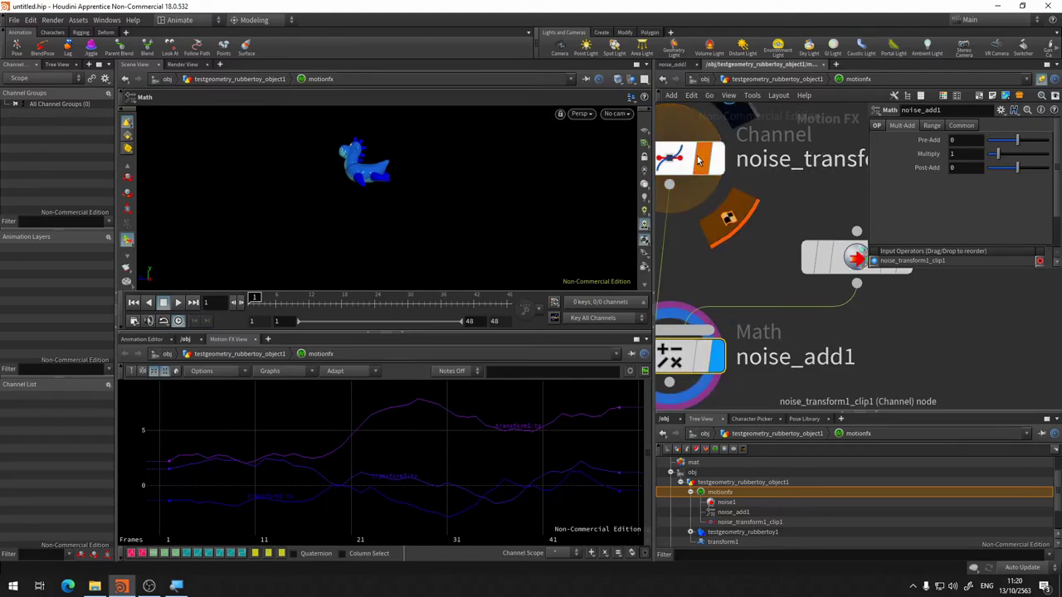
{"action": "left_click", "coordinate": [722, 161]}
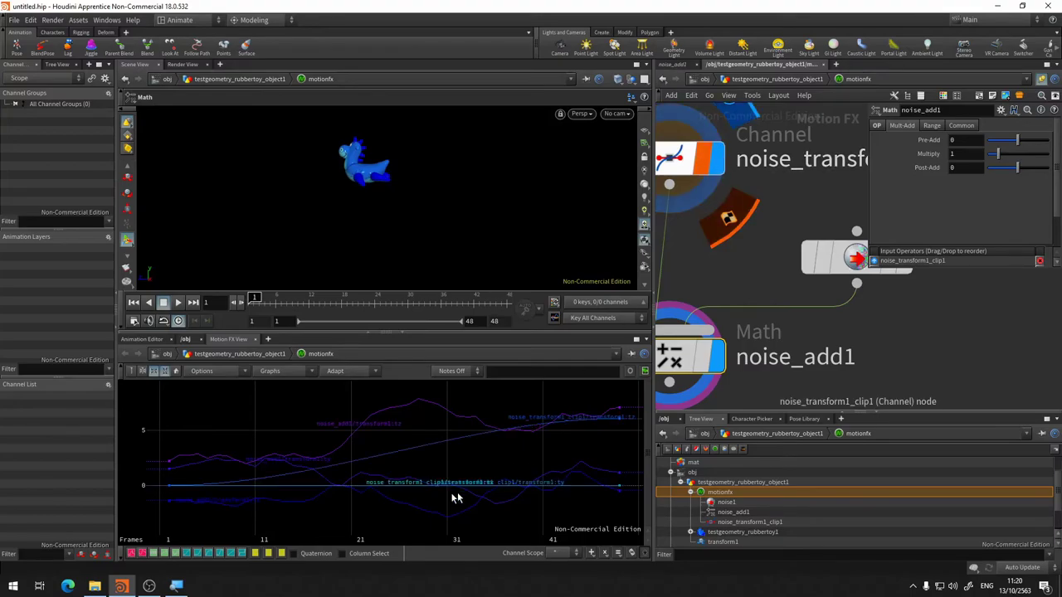
{"action": "left_click", "coordinate": [719, 161]}
{"action": "mouse_move", "coordinate": [835, 258]}
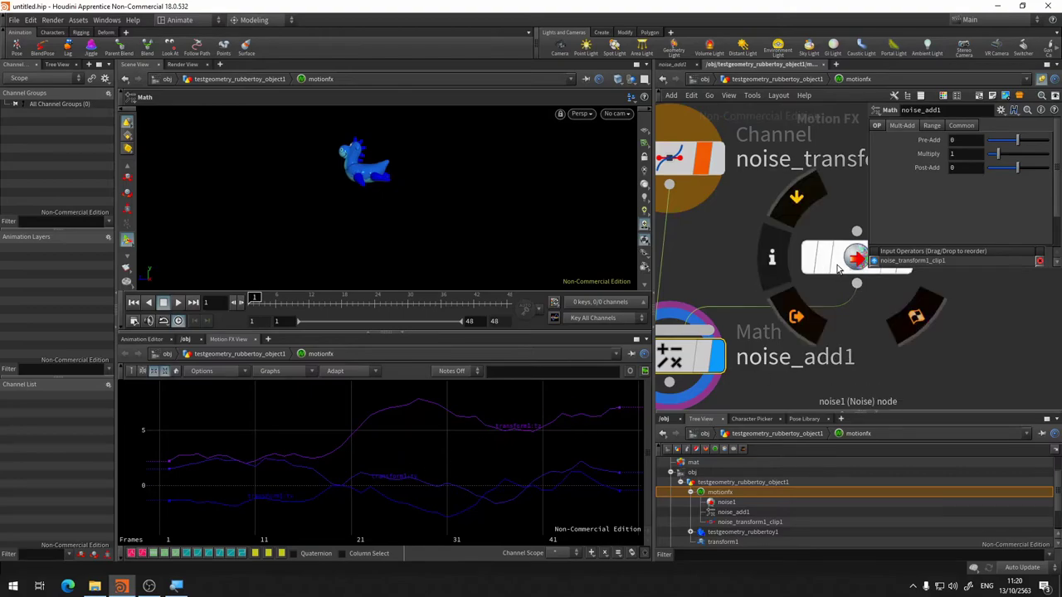
{"action": "left_click", "coordinate": [843, 273]}
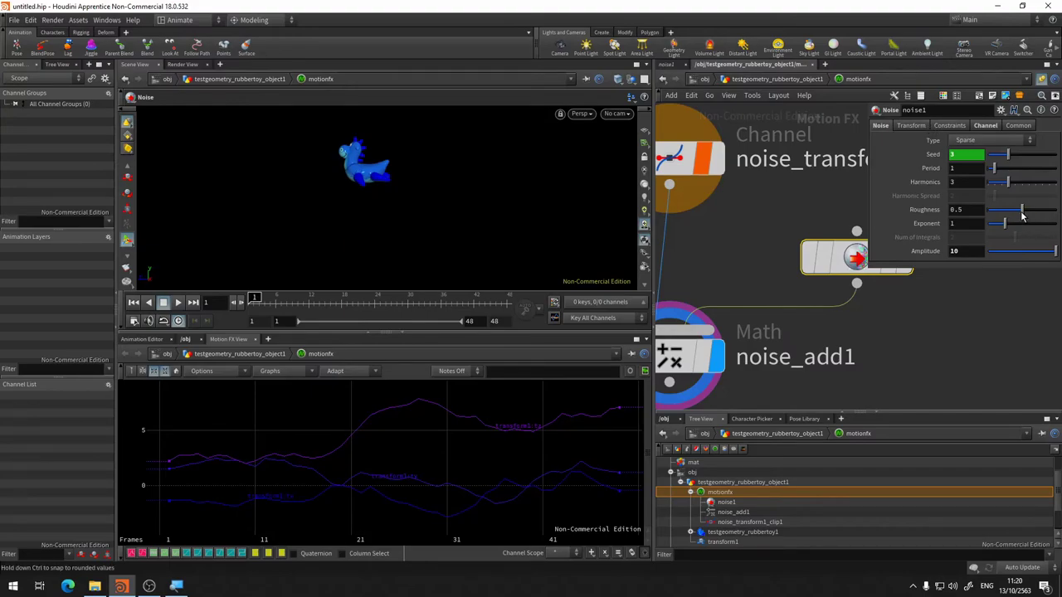
Step: Set noise1's Roughness to 0.837 for jagged curves and move the noise1 node higher
{"action": "mouse_move", "coordinate": [1022, 213]}
{"action": "left_mouse_down"}
{"action": "mouse_move", "coordinate": [974, 216]}
{"action": "mouse_move", "coordinate": [1058, 210]}
{"action": "mouse_move", "coordinate": [997, 217]}
{"action": "left_mouse_up"}
{"action": "mouse_move", "coordinate": [257, 297]}
{"action": "left_mouse_down"}
{"action": "mouse_move", "coordinate": [525, 311]}
{"action": "mouse_move", "coordinate": [255, 297]}
{"action": "mouse_move", "coordinate": [497, 297]}
{"action": "mouse_move", "coordinate": [255, 297]}
{"action": "left_mouse_up"}
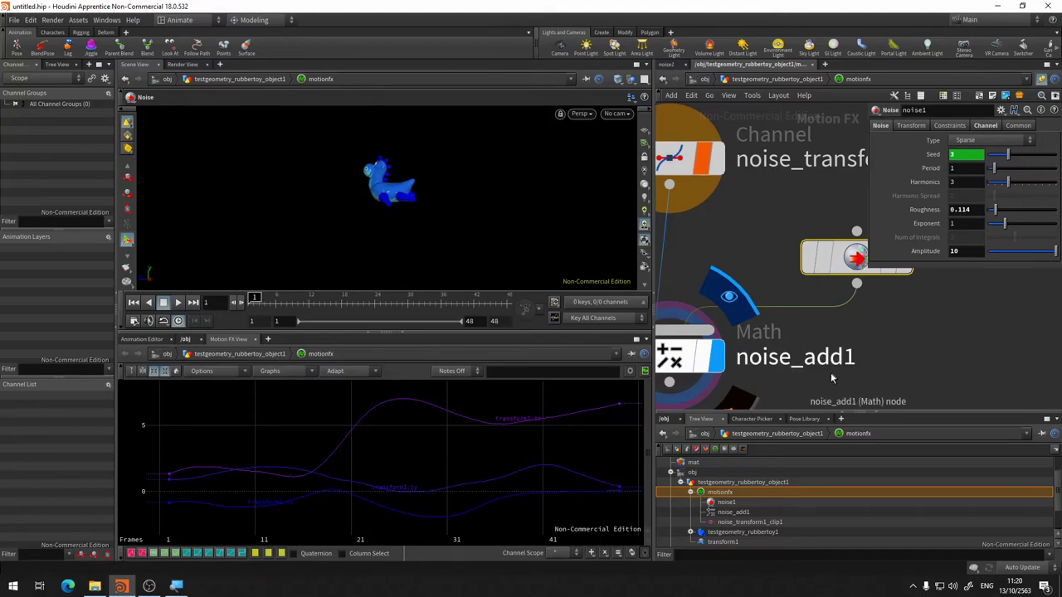
{"action": "middle_click_drag", "start_coordinate": [832, 379], "coordinate": [928, 358]}
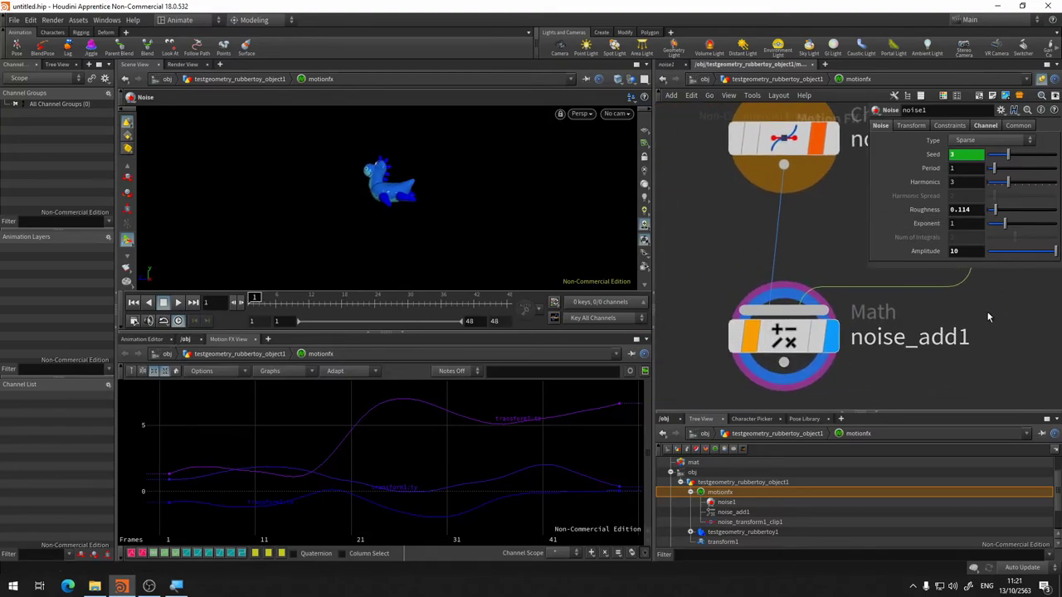
{"action": "middle_click_drag", "start_coordinate": [988, 317], "coordinate": [897, 328]}
{"action": "mouse_move", "coordinate": [1000, 210]}
{"action": "left_mouse_down"}
{"action": "mouse_move", "coordinate": [1037, 209]}
{"action": "mouse_move", "coordinate": [989, 211]}
{"action": "mouse_move", "coordinate": [1043, 210]}
{"action": "left_mouse_up"}
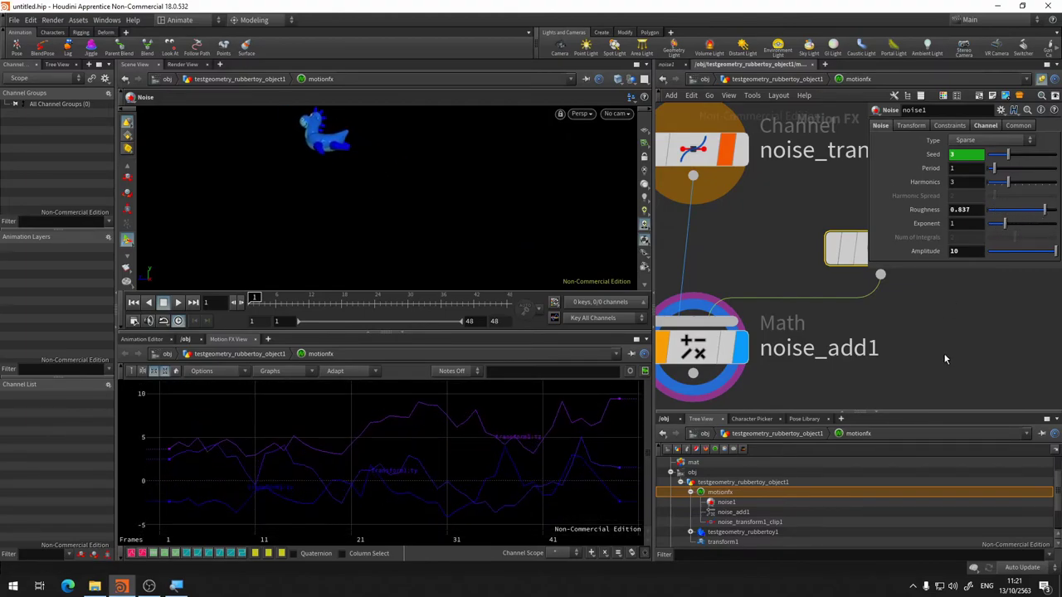
{"action": "scroll", "coordinate": [854, 320], "scroll_direction": "down", "scroll_amount": 3}
{"action": "mouse_move", "coordinate": [838, 232]}
{"action": "middle_mouse_down"}
{"action": "mouse_move", "coordinate": [855, 314]}
{"action": "mouse_move", "coordinate": [816, 323]}
{"action": "middle_mouse_up"}
{"action": "left_click_drag", "start_coordinate": [816, 322], "coordinate": [816, 226]}
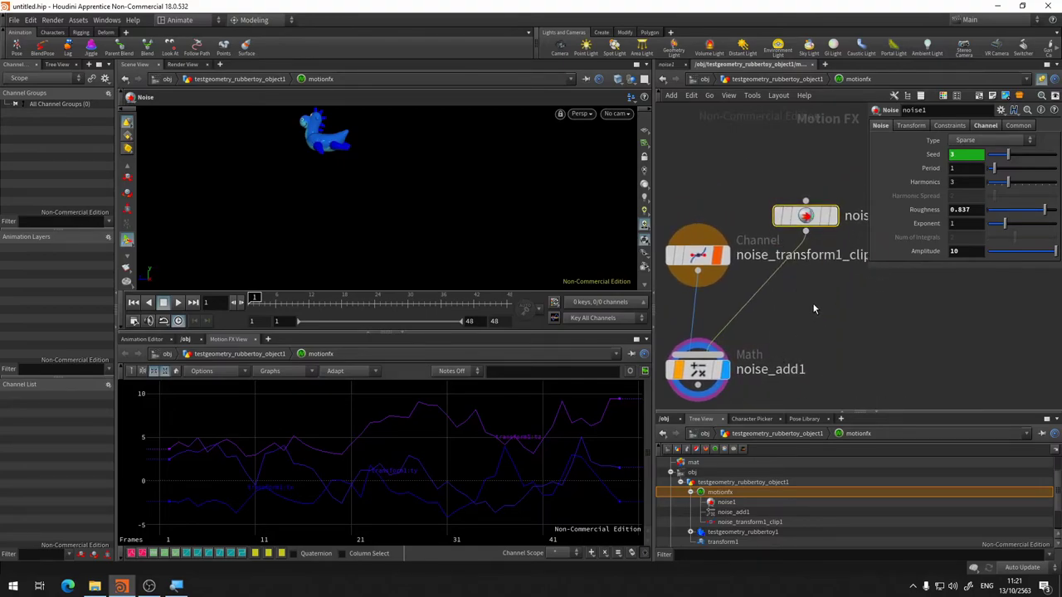
{"action": "key", "text": "Tab"}
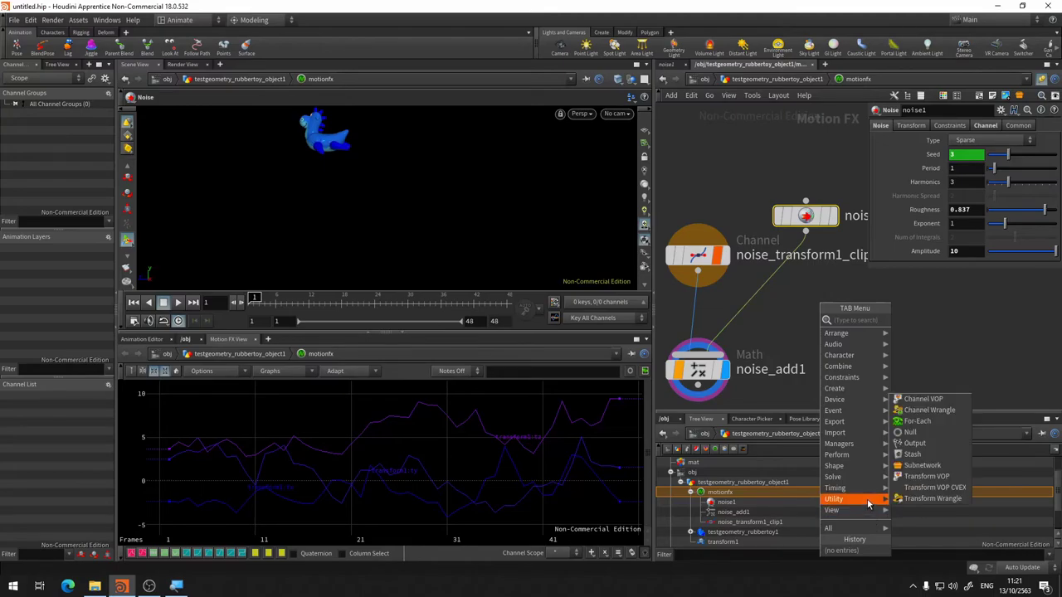
{"action": "mouse_move", "coordinate": [838, 456]}
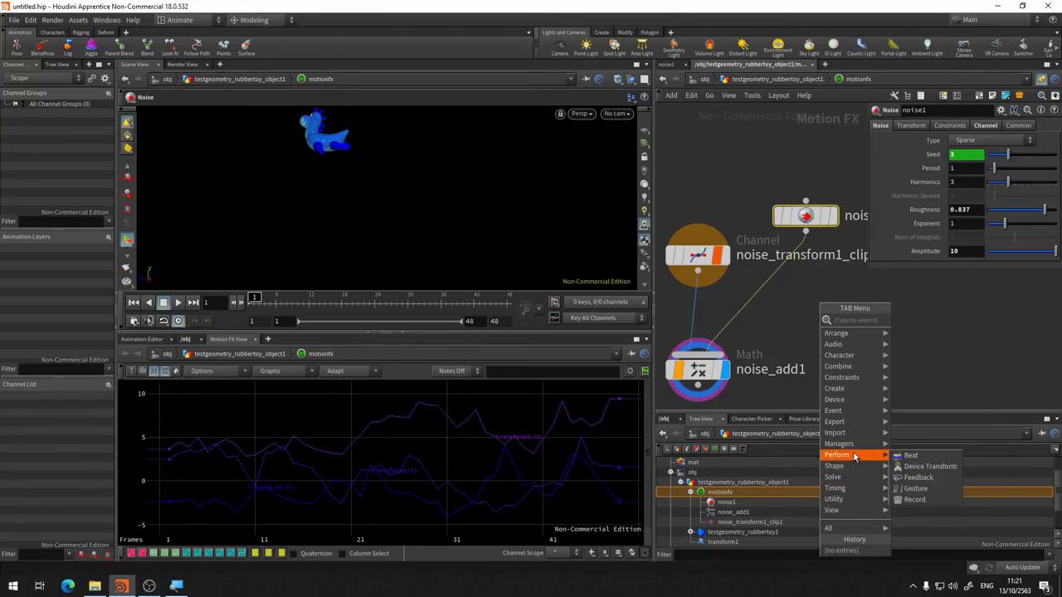
Step: Add a Wave node wave1, graph its sine curve, and wire it into noise_add1
{"action": "type", "text": "wa"}
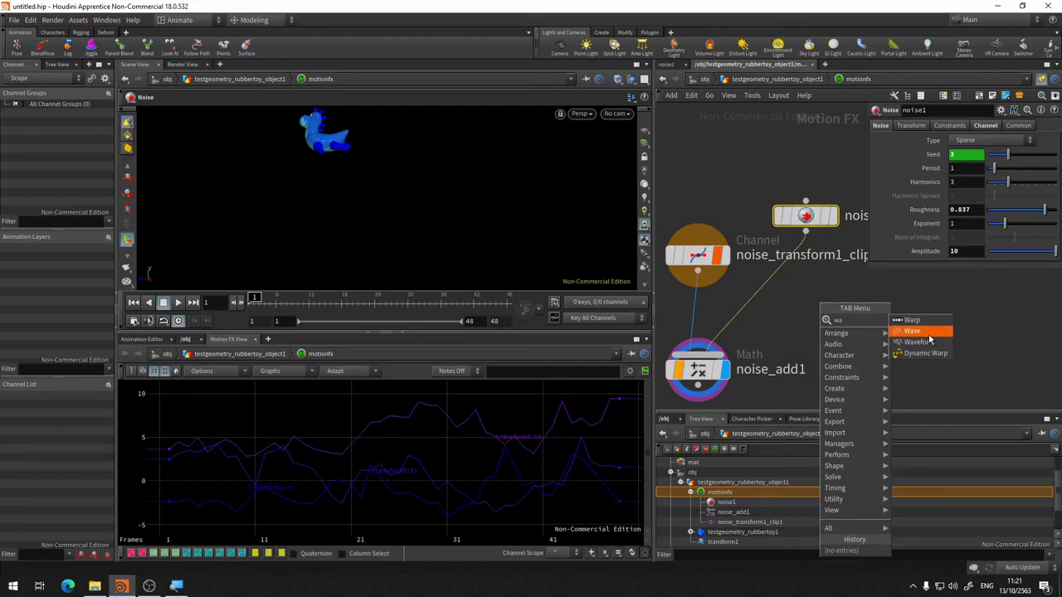
{"action": "left_click", "coordinate": [928, 334]}
{"action": "left_click", "coordinate": [846, 303]}
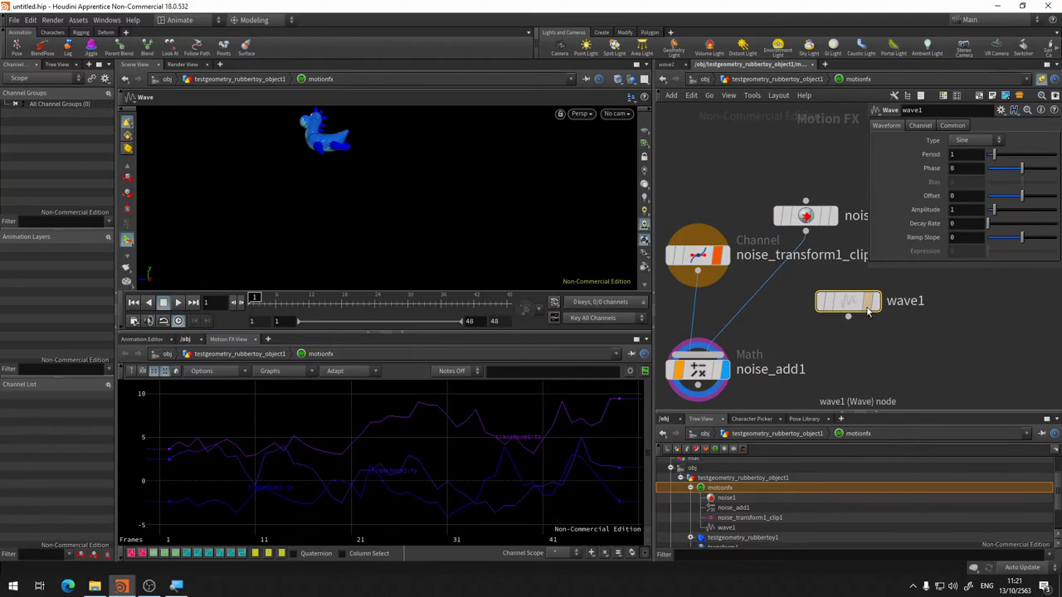
{"action": "left_click", "coordinate": [878, 308]}
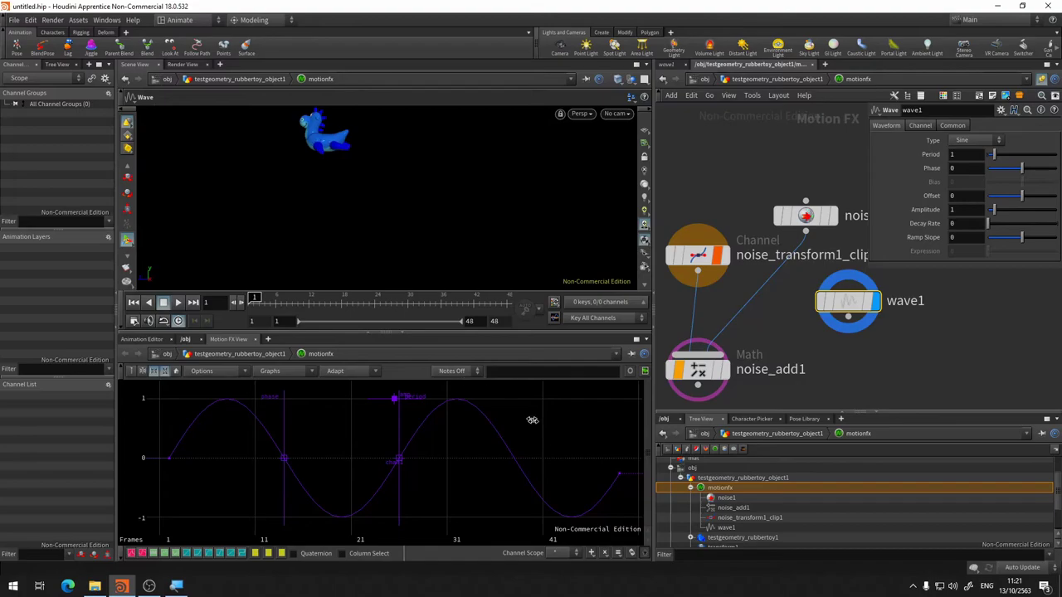
{"action": "left_click", "coordinate": [848, 317]}
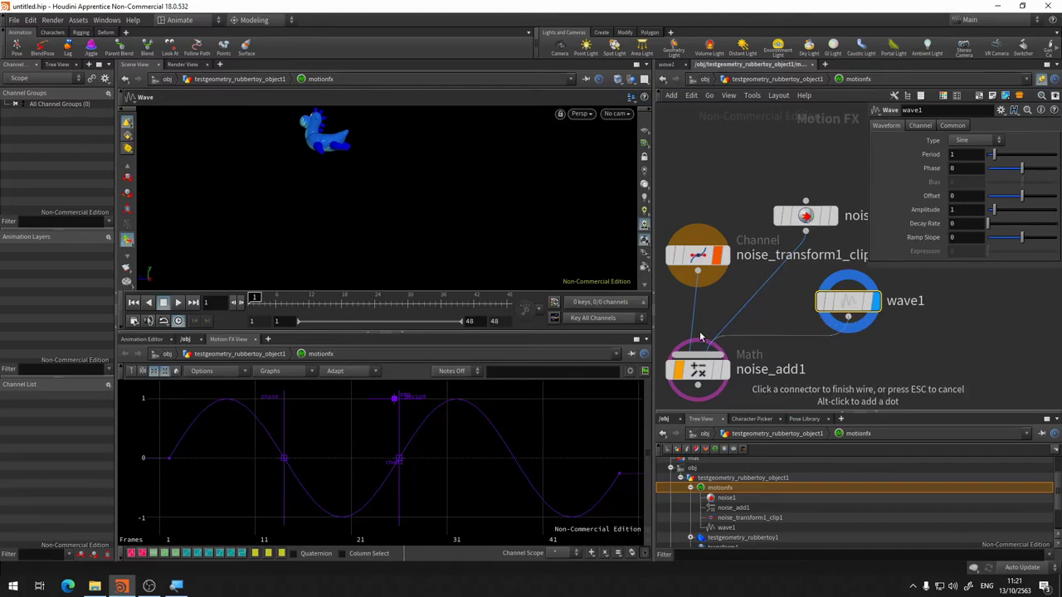
{"action": "left_click", "coordinate": [698, 345]}
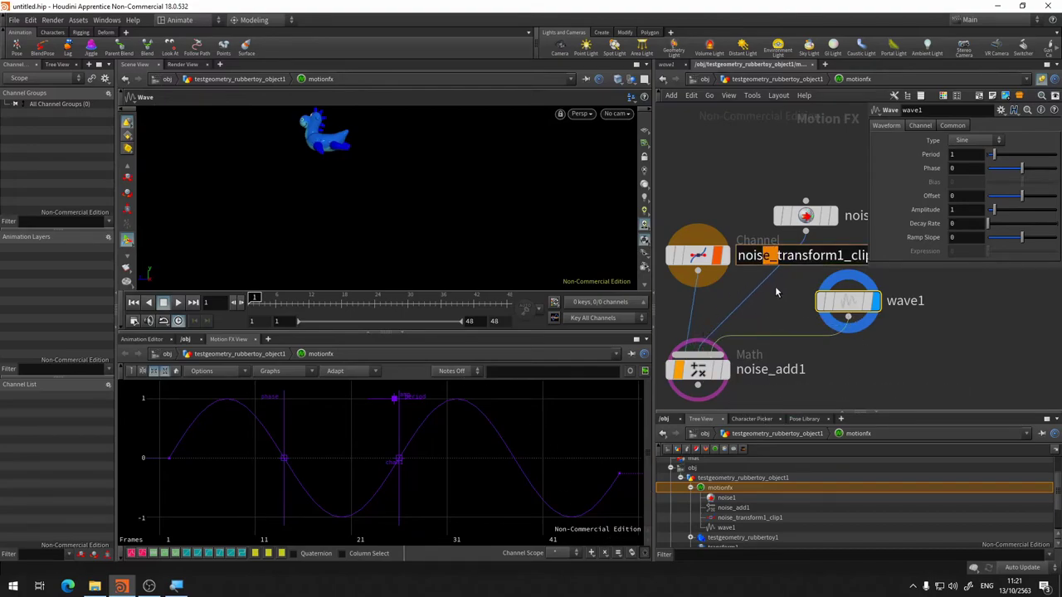
Step: Delete the noise1 wire into noise_add1 and scrub the frames to preview the motion
{"action": "left_click", "coordinate": [744, 300]}
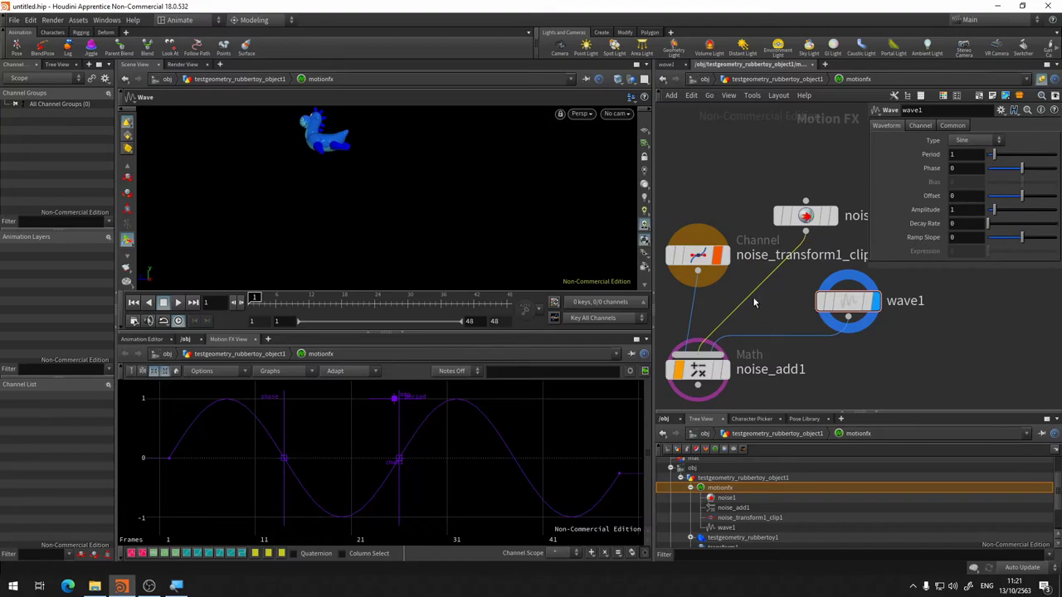
{"action": "key", "text": "Delete"}
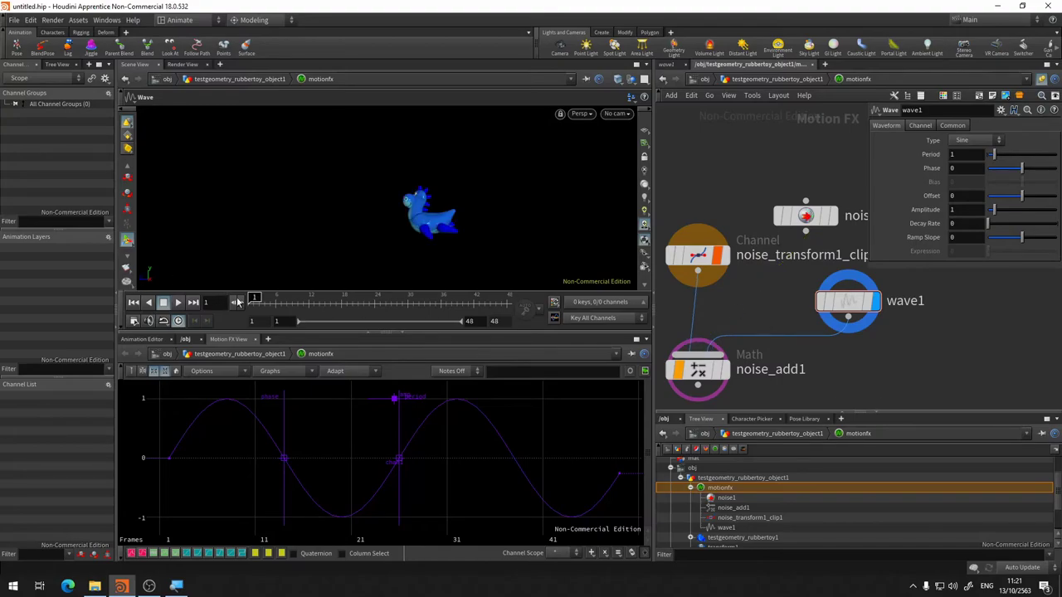
{"action": "mouse_move", "coordinate": [249, 300]}
{"action": "left_mouse_down"}
{"action": "mouse_move", "coordinate": [451, 279]}
{"action": "mouse_move", "coordinate": [597, 294]}
{"action": "mouse_move", "coordinate": [91, 346]}
{"action": "left_mouse_up"}
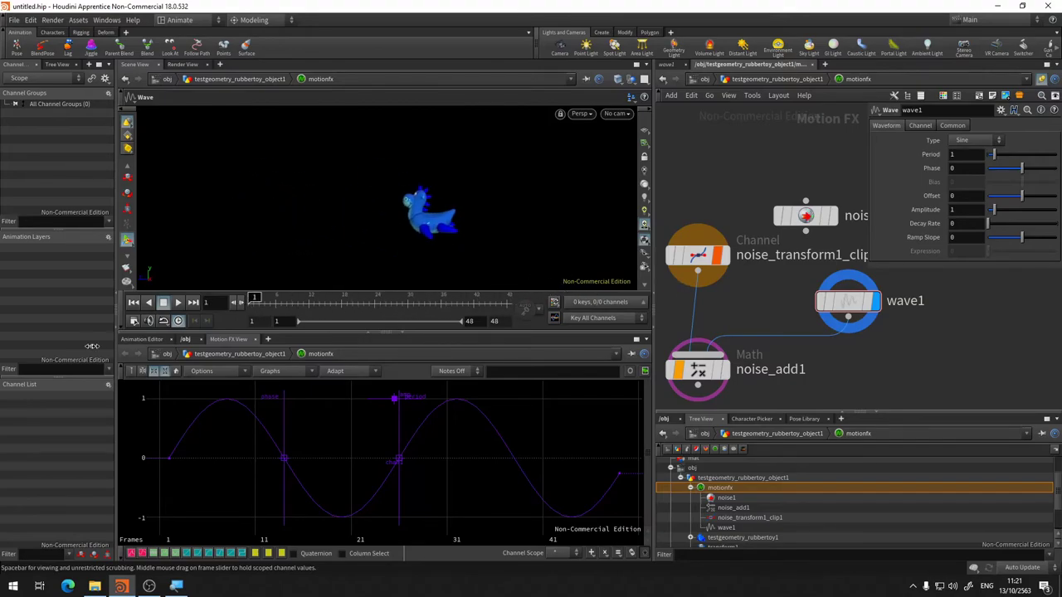
{"action": "key", "text": "Right"}
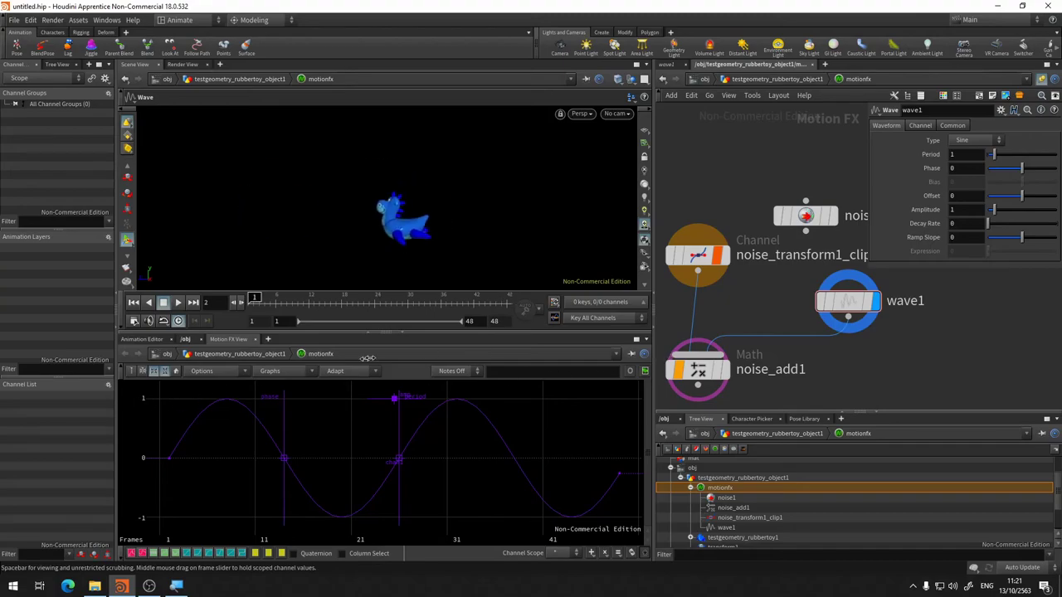
{"action": "key", "text": "Left"}
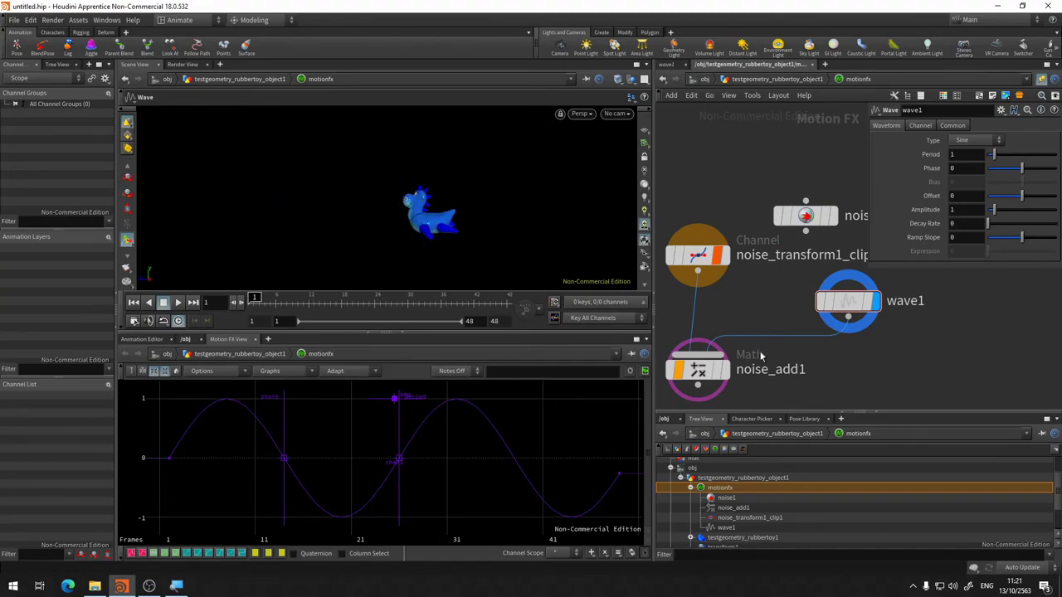
{"action": "middle_click_drag", "start_coordinate": [760, 355], "coordinate": [794, 291]}
Step: Move noise1 beside noise_add1 and add a Math node math1 below noise_add1
{"action": "scroll", "coordinate": [797, 303], "scroll_direction": "down", "scroll_amount": 2}
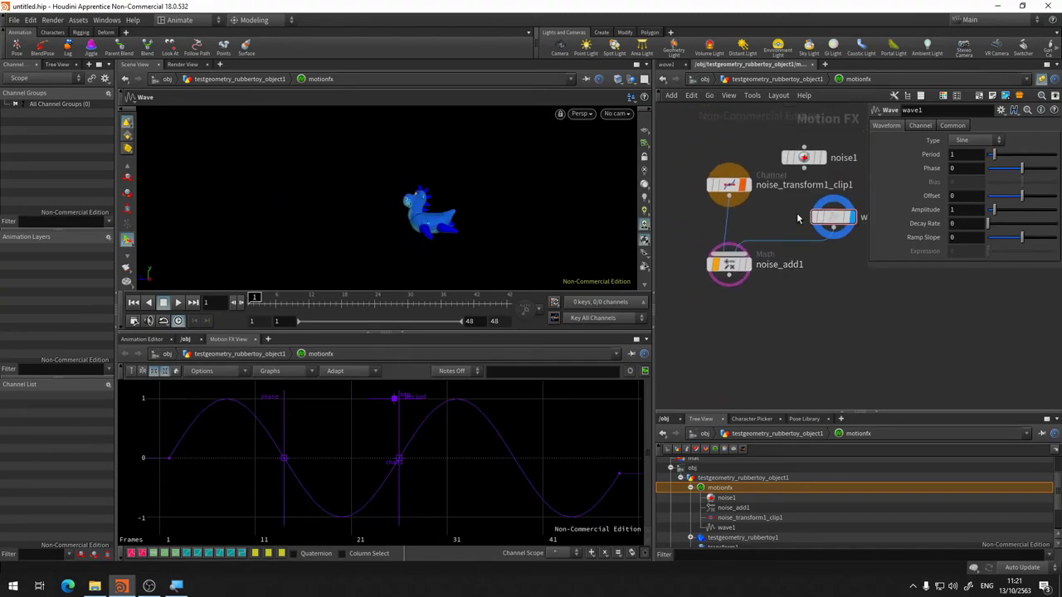
{"action": "mouse_move", "coordinate": [804, 163]}
{"action": "left_mouse_down"}
{"action": "mouse_move", "coordinate": [898, 288]}
{"action": "mouse_move", "coordinate": [879, 276]}
{"action": "left_mouse_up"}
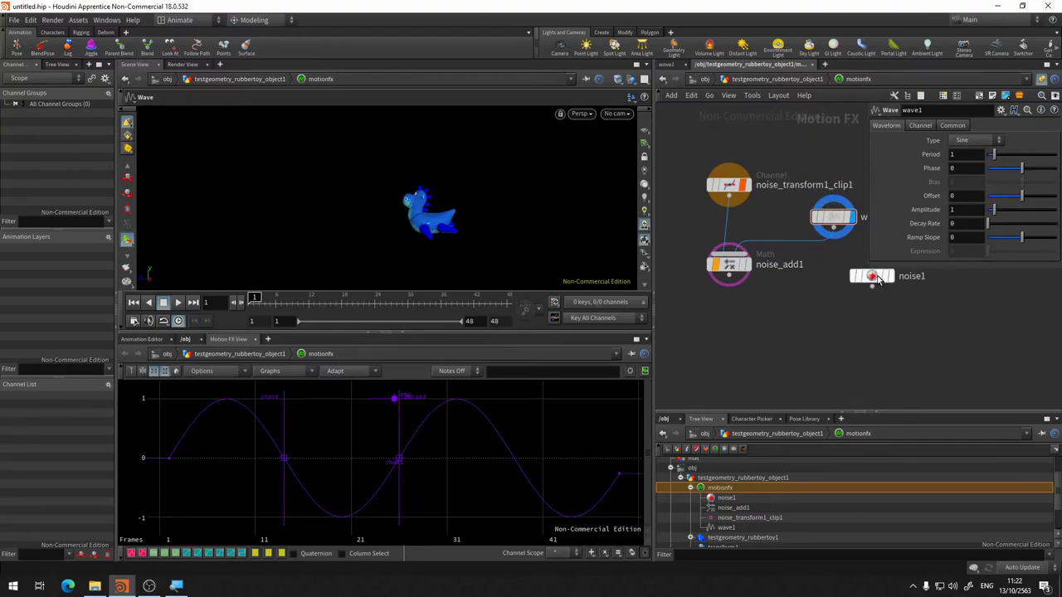
{"action": "left_click", "coordinate": [729, 279]}
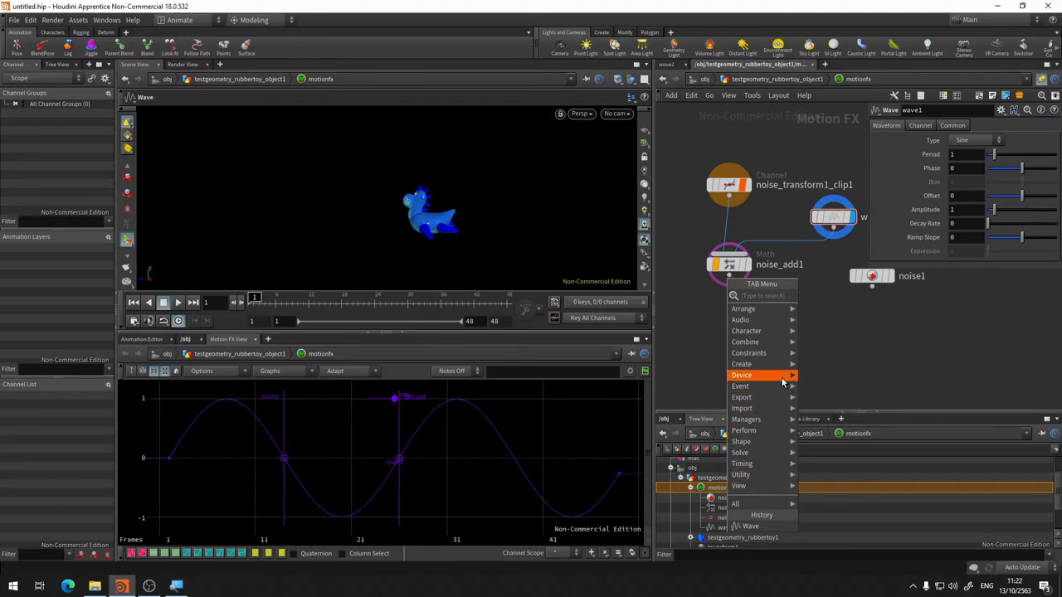
{"action": "type", "text": "mat"}
{"action": "left_click", "coordinate": [855, 295]}
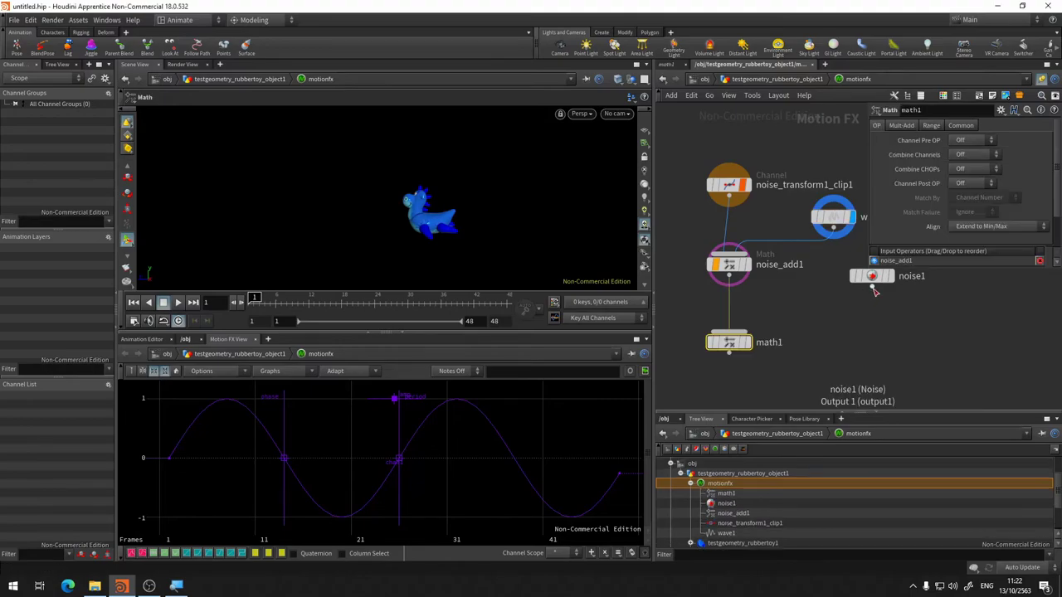
{"action": "left_click", "coordinate": [871, 287]}
Step: Wire noise1 and noise_add1 into math1, display its output, and play the animation
{"action": "left_click", "coordinate": [729, 333]}
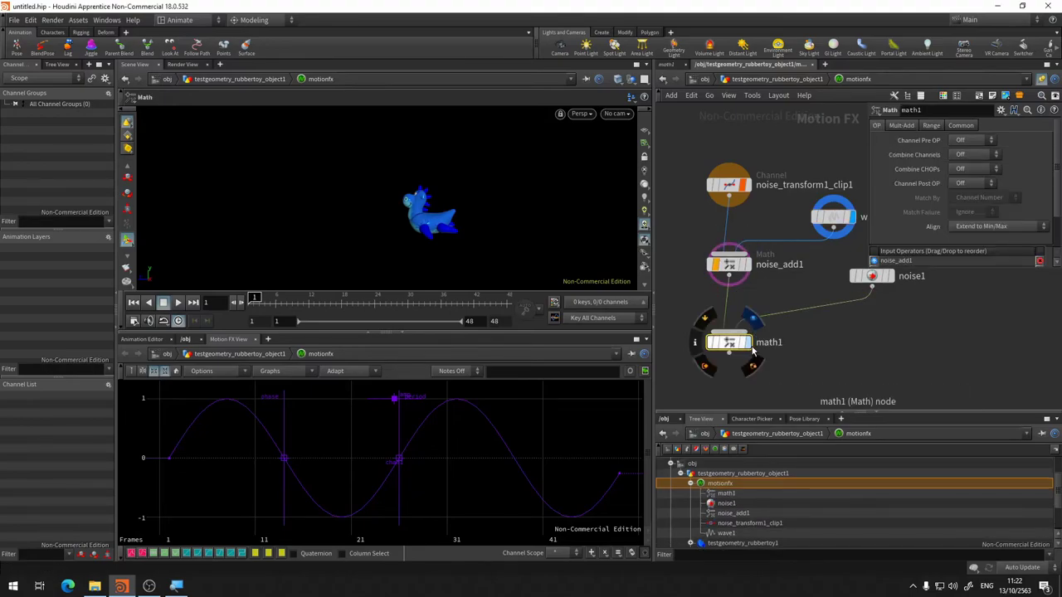
{"action": "left_click", "coordinate": [751, 324]}
{"action": "left_click_drag", "start_coordinate": [732, 266], "coordinate": [762, 330]}
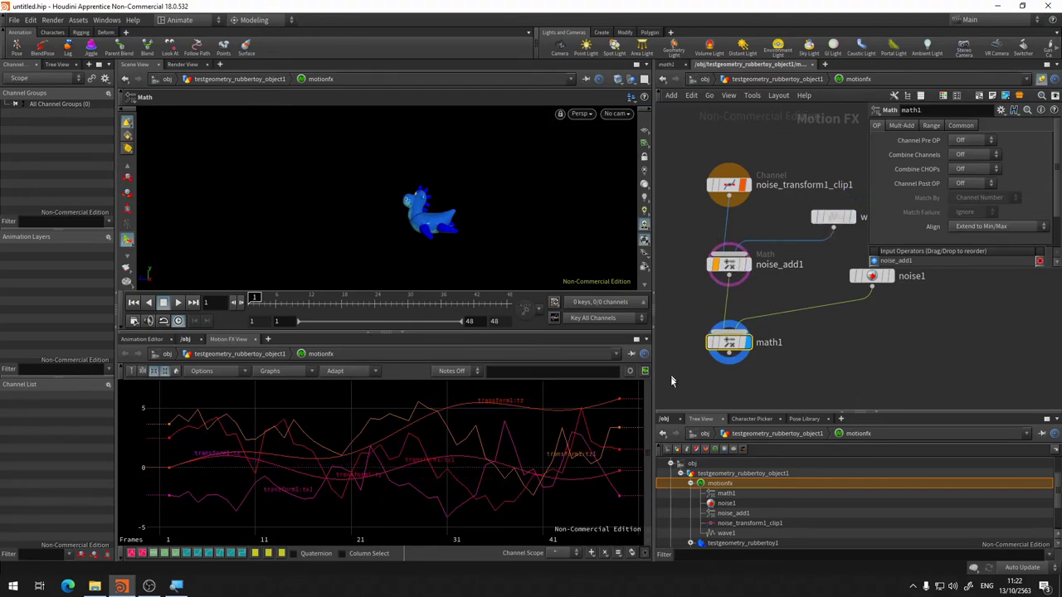
{"action": "mouse_move", "coordinate": [792, 332]}
{"action": "middle_mouse_down"}
{"action": "mouse_move", "coordinate": [870, 302]}
{"action": "mouse_move", "coordinate": [845, 327]}
{"action": "middle_mouse_up"}
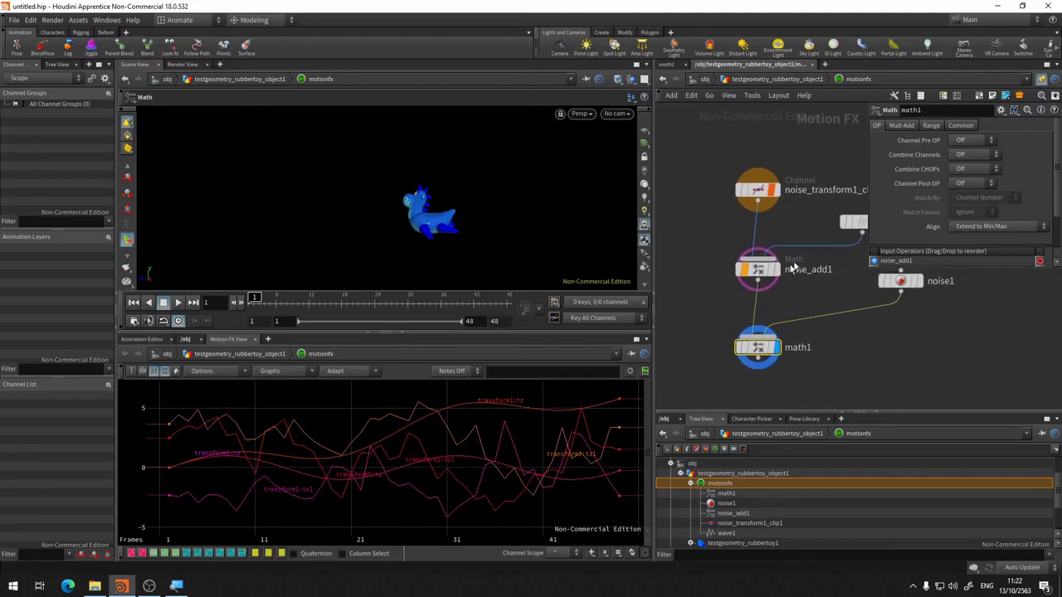
{"action": "key", "text": "Up"}
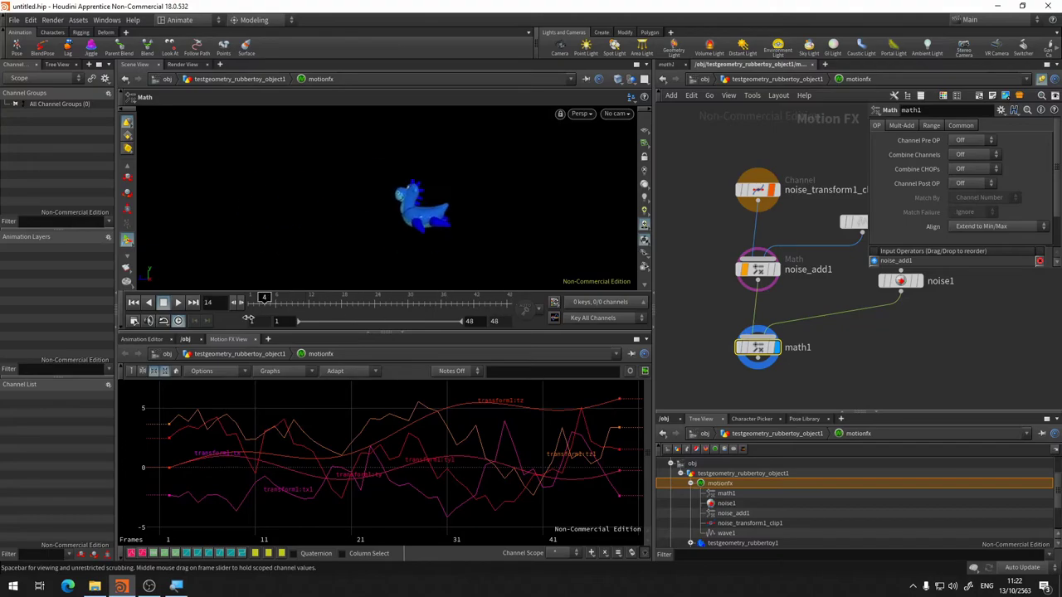
Step: Move the export flag from noise_add1 to math1 so math1 drives the toy's motion
{"action": "scroll", "coordinate": [788, 264], "scroll_direction": "up", "scroll_amount": 2}
{"action": "scroll", "coordinate": [790, 262], "scroll_direction": "up", "scroll_amount": 2}
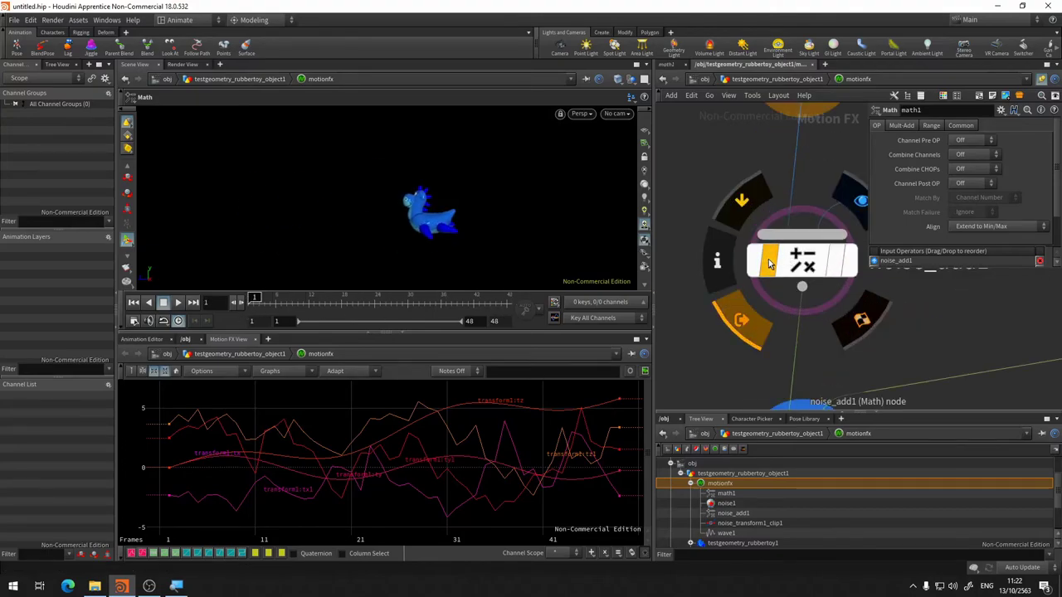
{"action": "left_click", "coordinate": [770, 264]}
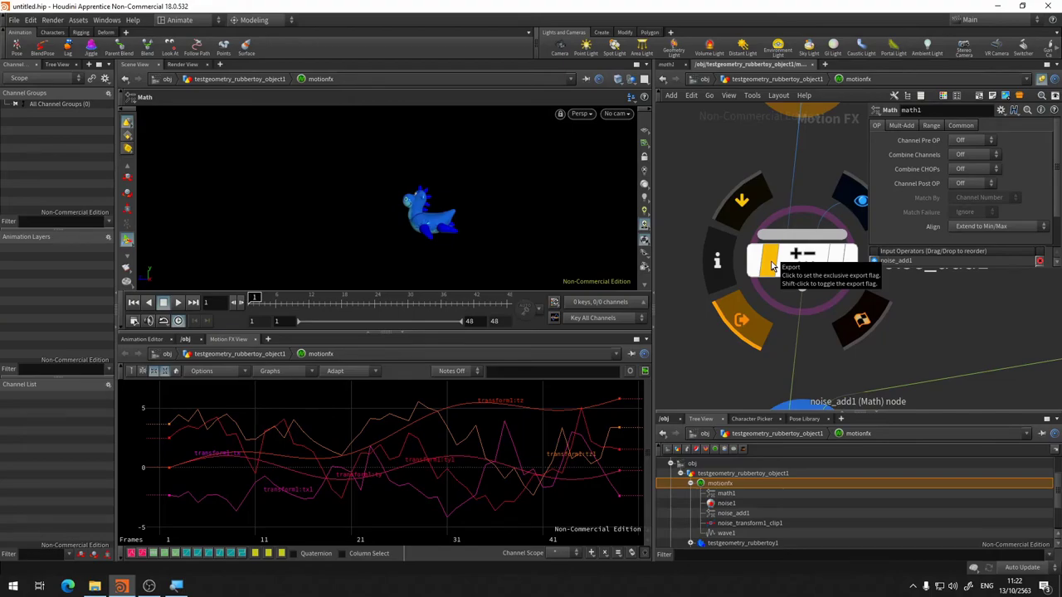
{"action": "scroll", "coordinate": [767, 280], "scroll_direction": "down", "scroll_amount": 2}
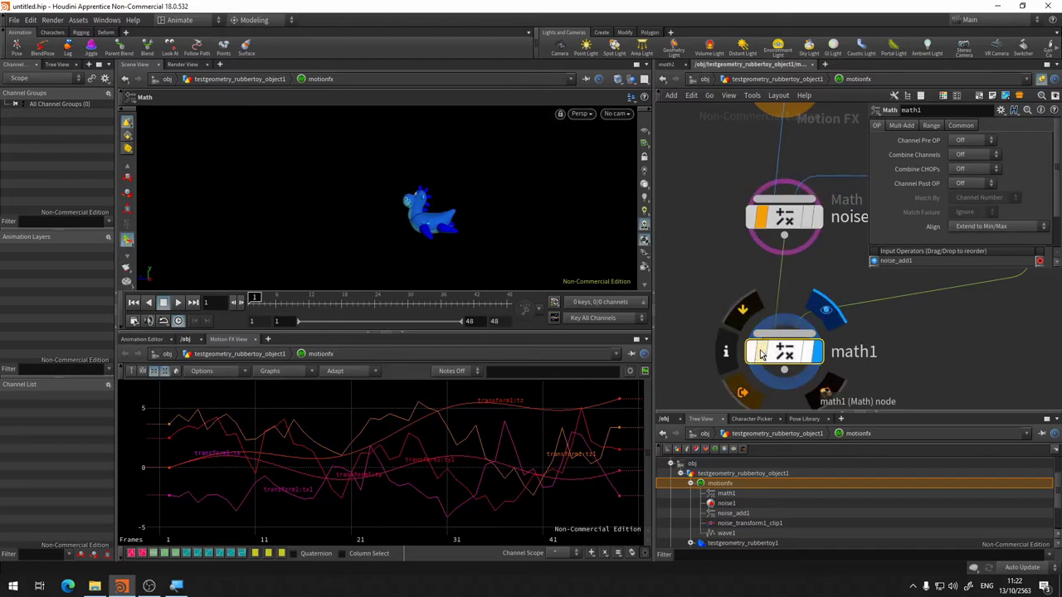
{"action": "left_click", "coordinate": [825, 311]}
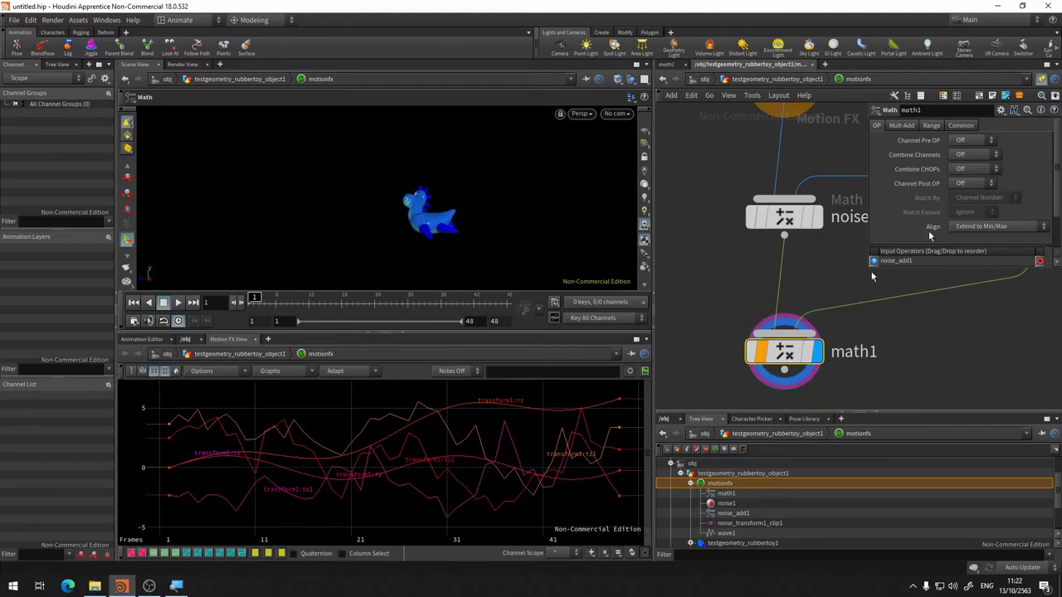
Step: Set math1's Combine CHOPs to Add and lower noise1's Roughness to smooth the curves
{"action": "left_click", "coordinate": [982, 171]}
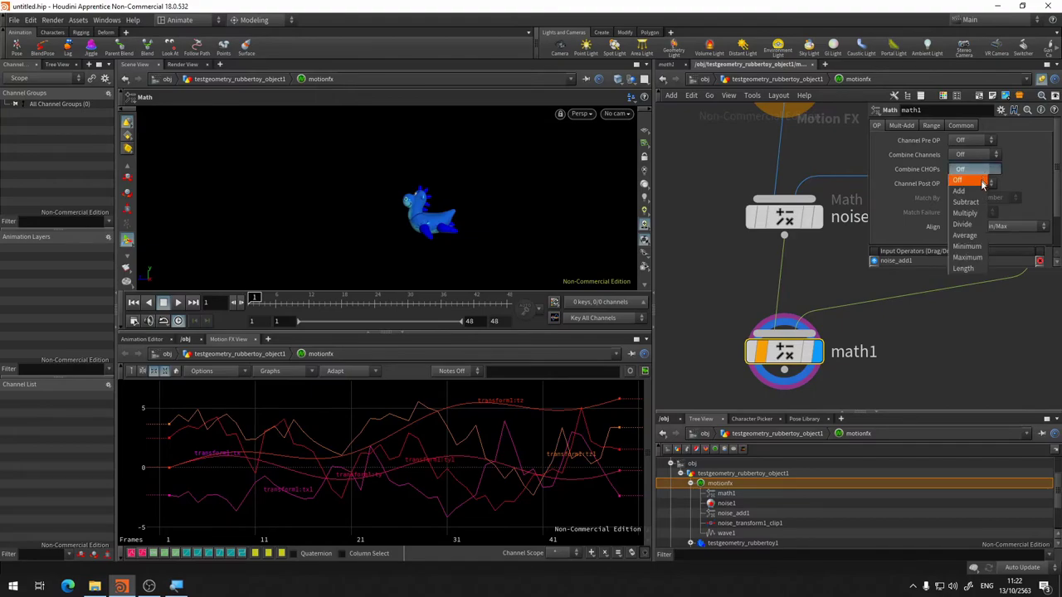
{"action": "left_click", "coordinate": [976, 192]}
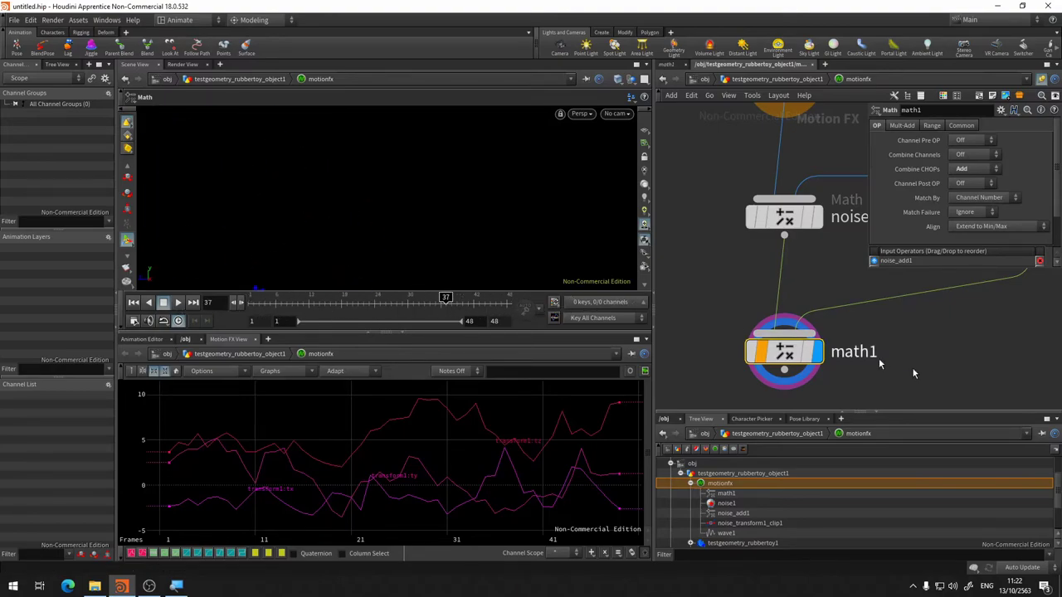
{"action": "mouse_move", "coordinate": [882, 367]}
{"action": "middle_mouse_down"}
{"action": "mouse_move", "coordinate": [846, 334]}
{"action": "mouse_move", "coordinate": [742, 328]}
{"action": "middle_mouse_up"}
{"action": "middle_click_drag", "start_coordinate": [838, 326], "coordinate": [726, 328]}
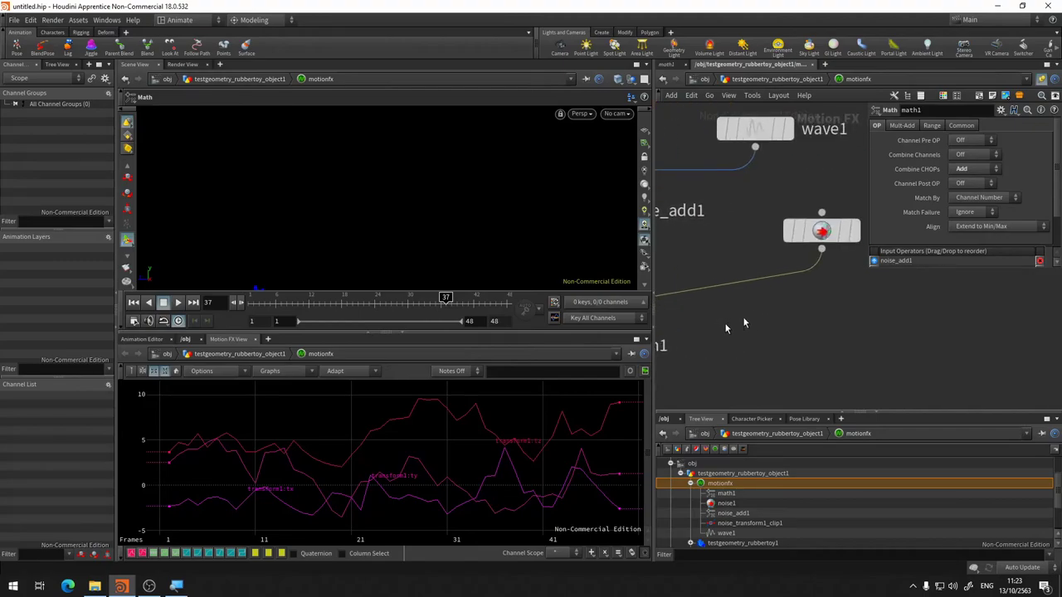
{"action": "left_click", "coordinate": [832, 238]}
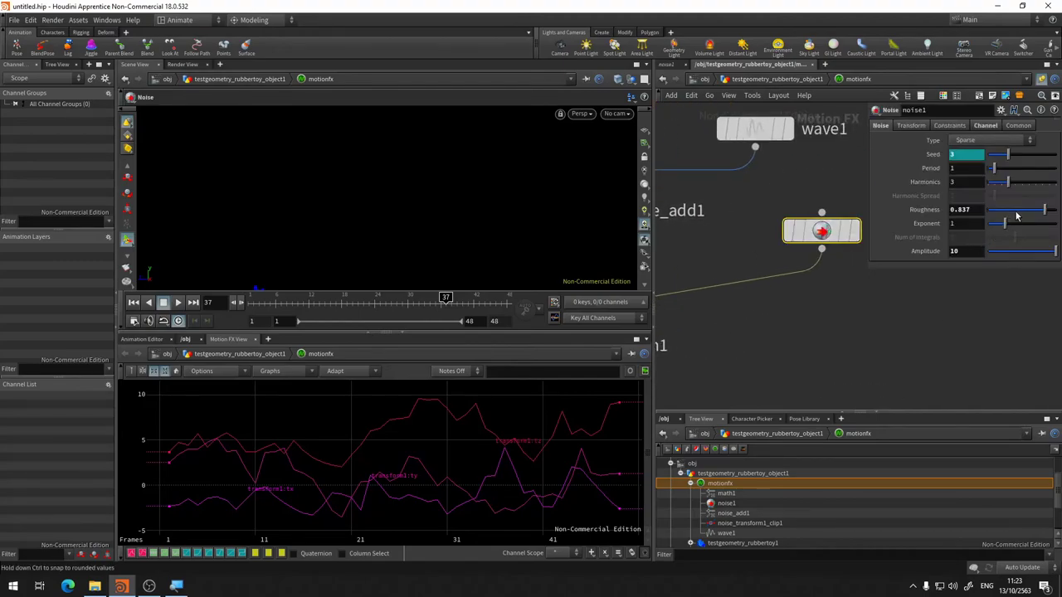
{"action": "left_click_drag", "start_coordinate": [1017, 216], "coordinate": [976, 211]}
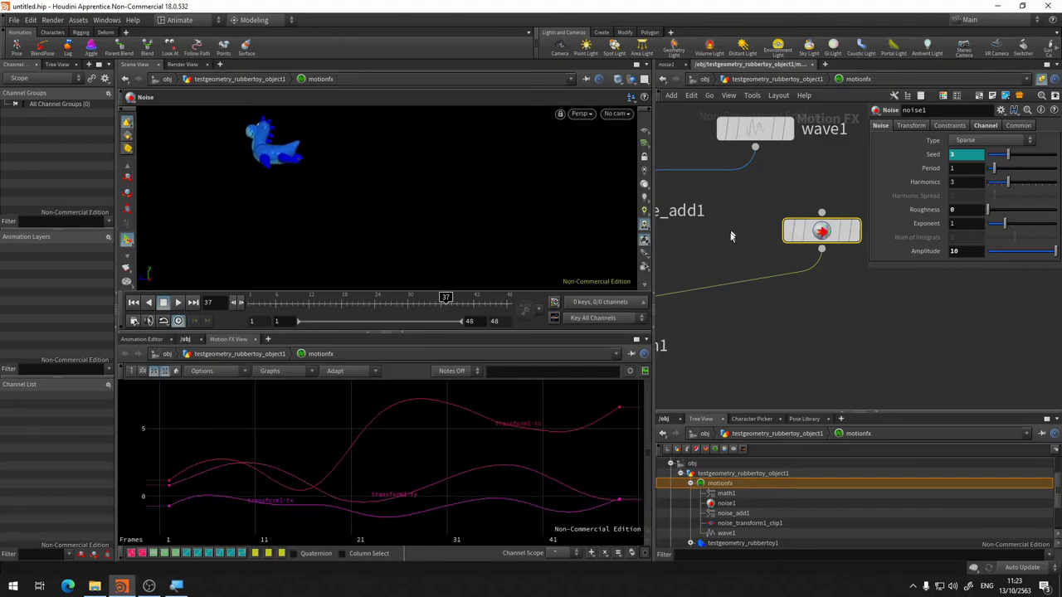
Step: Select noise_add1 and toggle noise_transform1, noise_add1 and math1 curves in the graph
{"action": "middle_click_drag", "start_coordinate": [733, 239], "coordinate": [816, 258]}
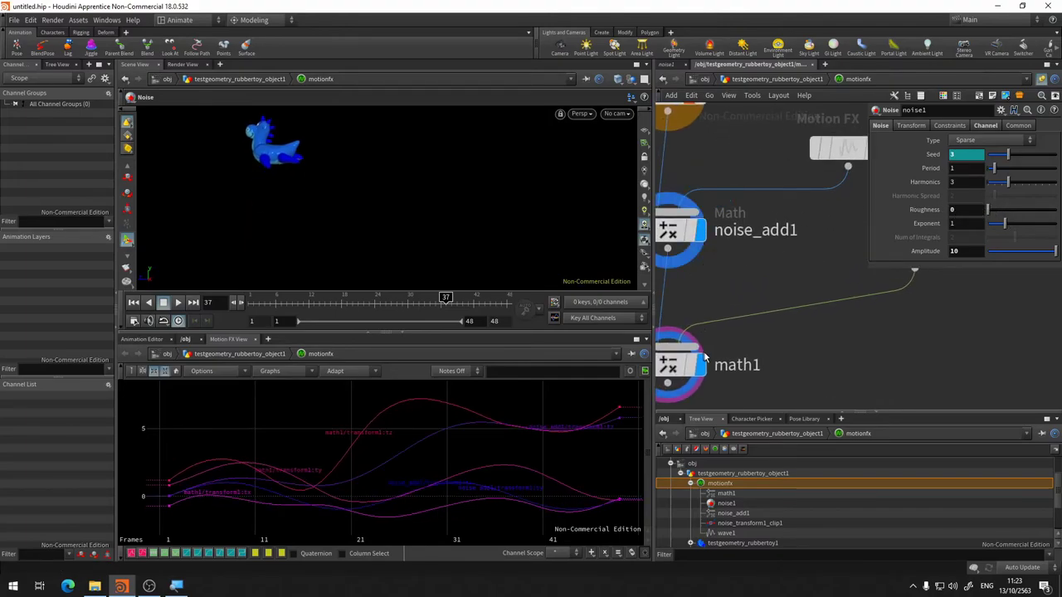
{"action": "middle_click_drag", "start_coordinate": [683, 244], "coordinate": [717, 249]}
{"action": "left_click", "coordinate": [717, 249]}
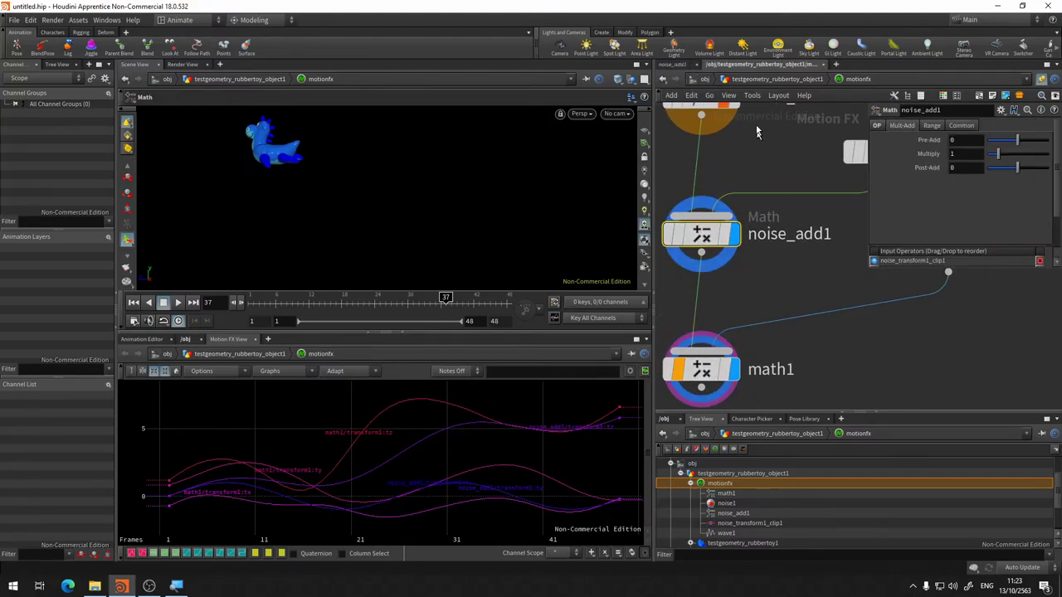
{"action": "middle_click_drag", "start_coordinate": [733, 236], "coordinate": [733, 277]}
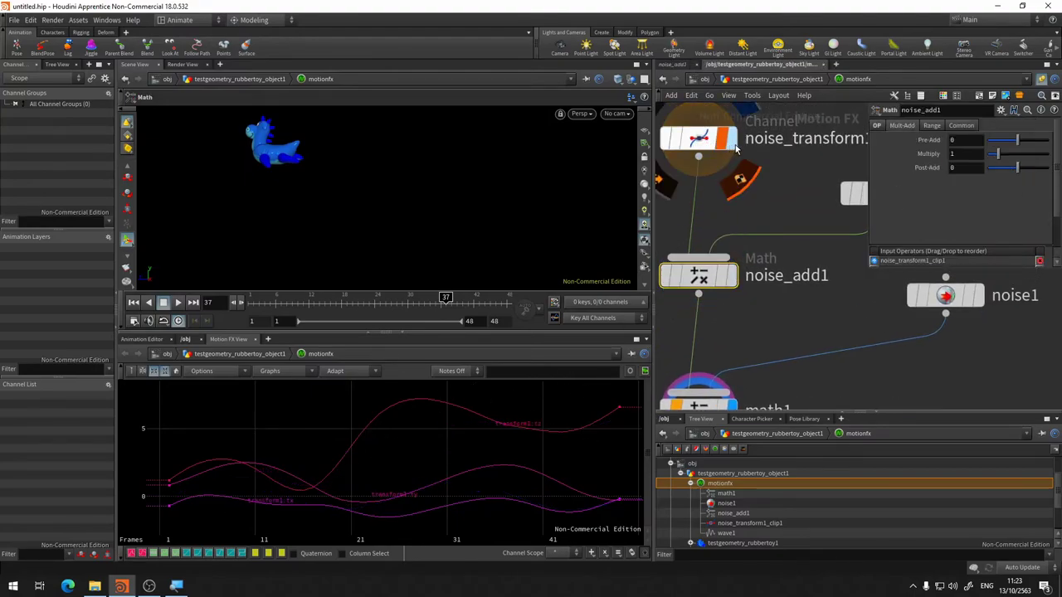
{"action": "left_click", "coordinate": [726, 141]}
{"action": "left_click", "coordinate": [724, 143]}
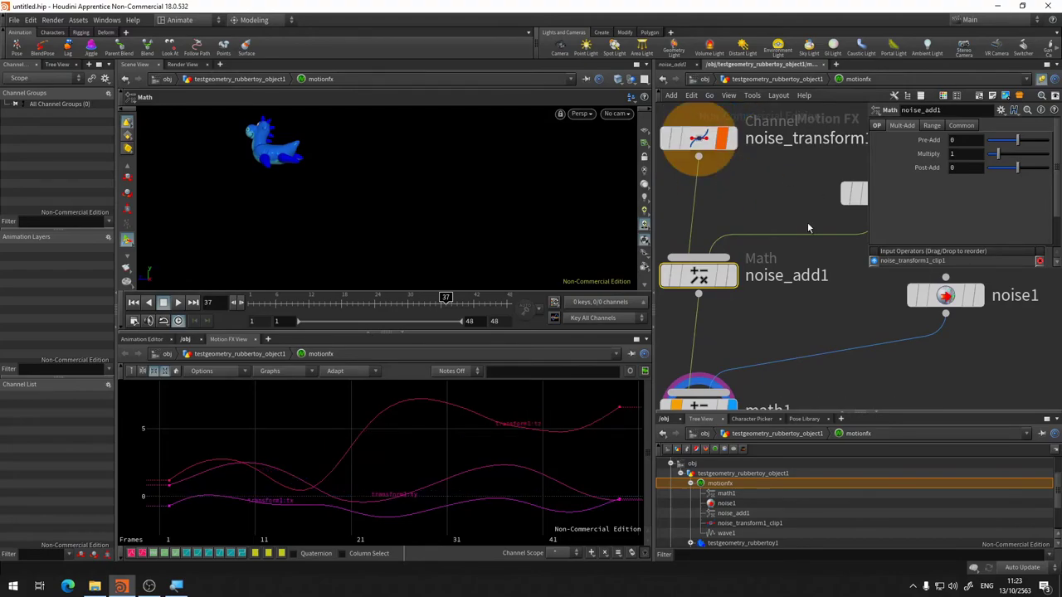
{"action": "left_click", "coordinate": [729, 286]}
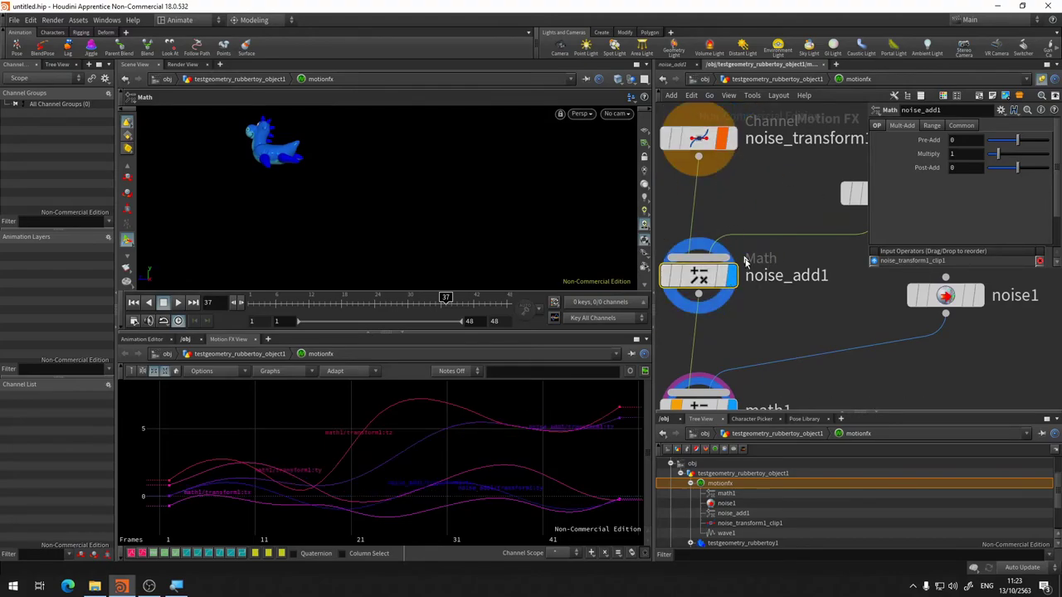
{"action": "middle_click_drag", "start_coordinate": [745, 312], "coordinate": [719, 247]}
{"action": "left_click", "coordinate": [710, 345]}
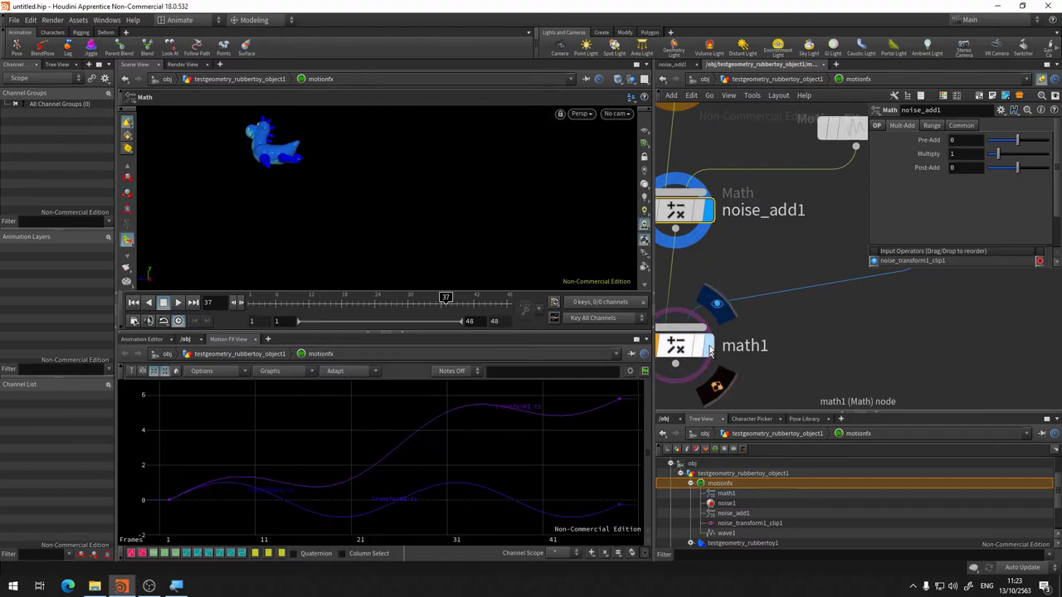
Step: Graph noise_transform1, noise_add1 and math1 curves together to compare, then select math1
{"action": "middle_click_drag", "start_coordinate": [746, 265], "coordinate": [784, 343]}
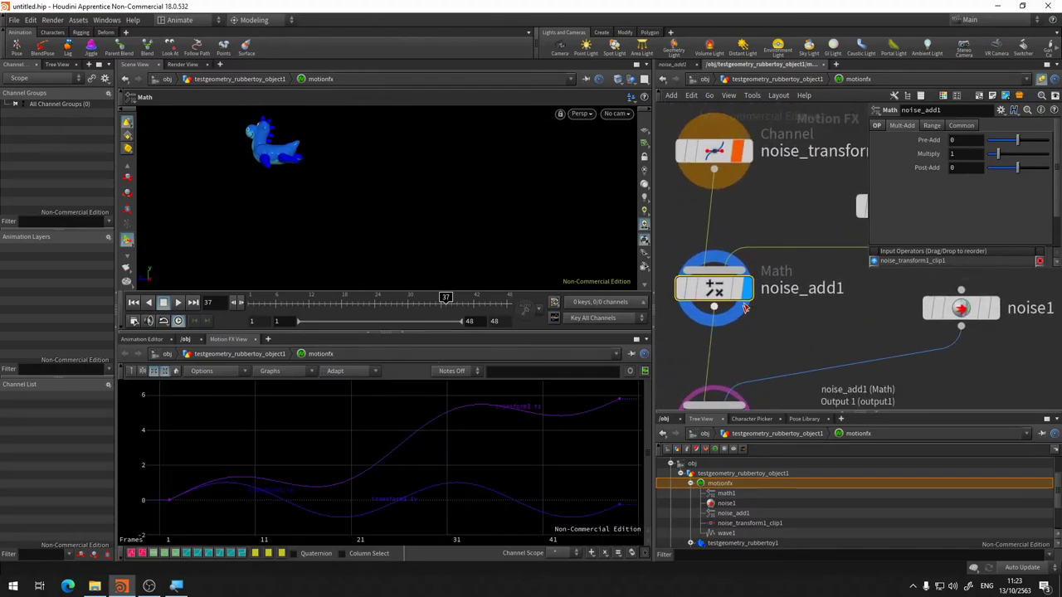
{"action": "left_click", "coordinate": [746, 288]}
{"action": "left_click", "coordinate": [748, 152]}
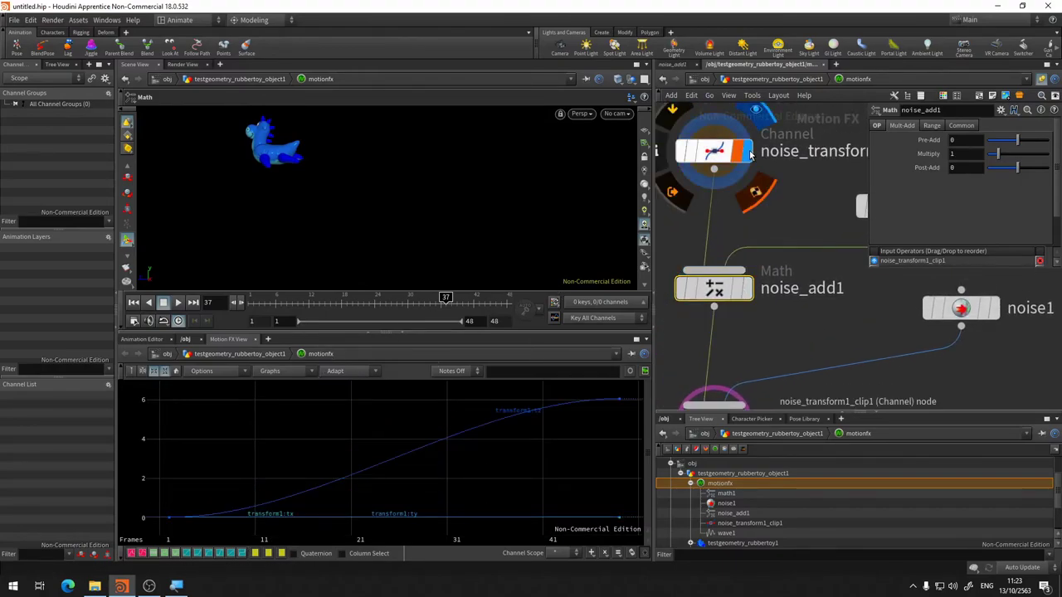
{"action": "left_click", "coordinate": [750, 288]}
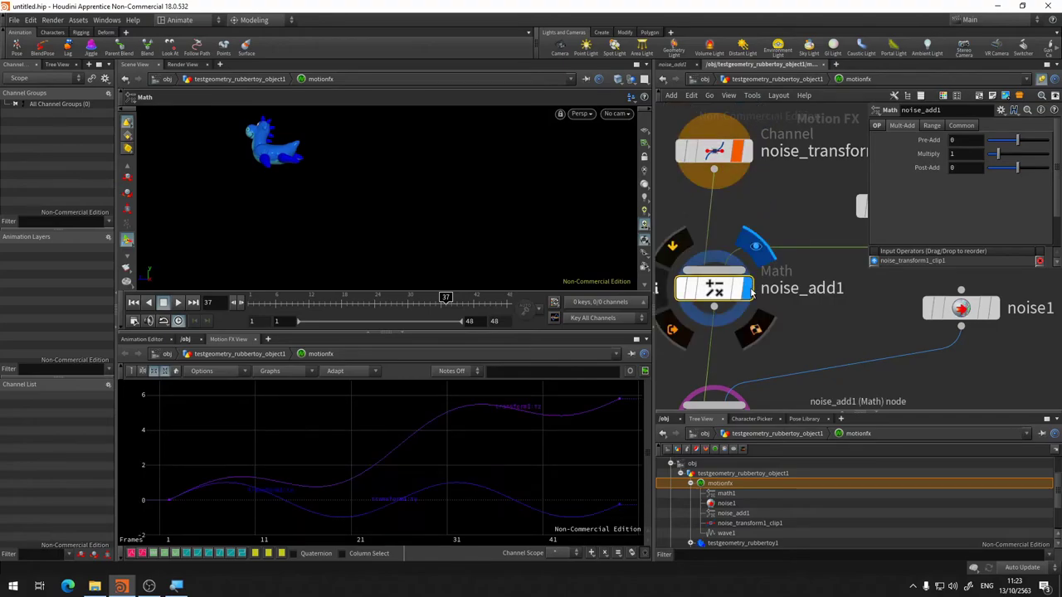
{"action": "middle_click_drag", "start_coordinate": [759, 334], "coordinate": [767, 218]}
{"action": "left_click", "coordinate": [752, 308]}
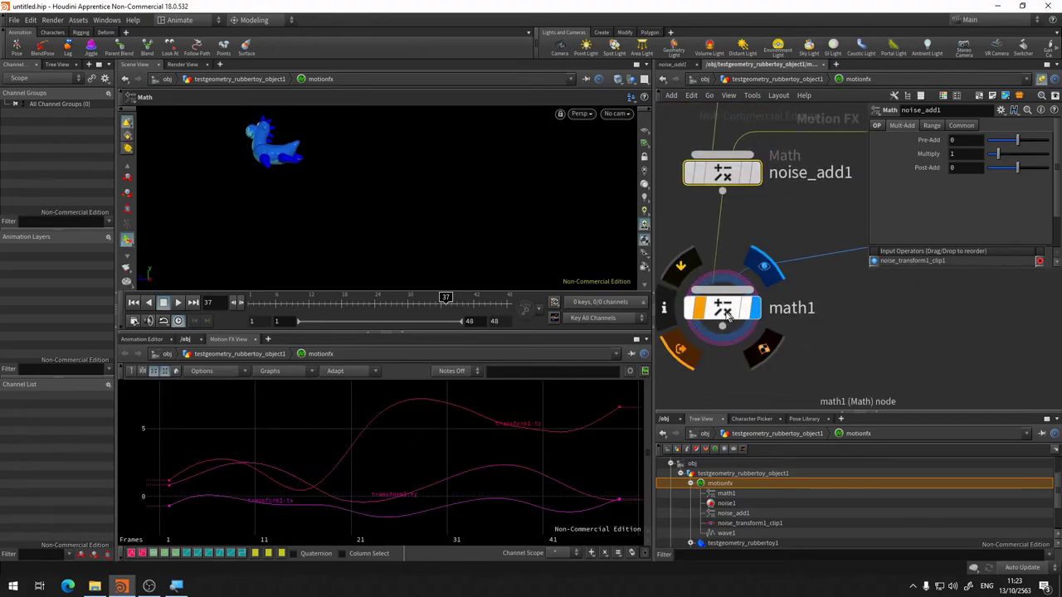
{"action": "left_click", "coordinate": [727, 318]}
Step: Raise noise1's Roughness to 0.61 to make the transform curves jagged again
{"action": "mouse_move", "coordinate": [821, 330]}
{"action": "middle_mouse_down"}
{"action": "mouse_move", "coordinate": [798, 249]}
{"action": "mouse_move", "coordinate": [786, 248]}
{"action": "middle_mouse_up"}
{"action": "left_click", "coordinate": [834, 226]}
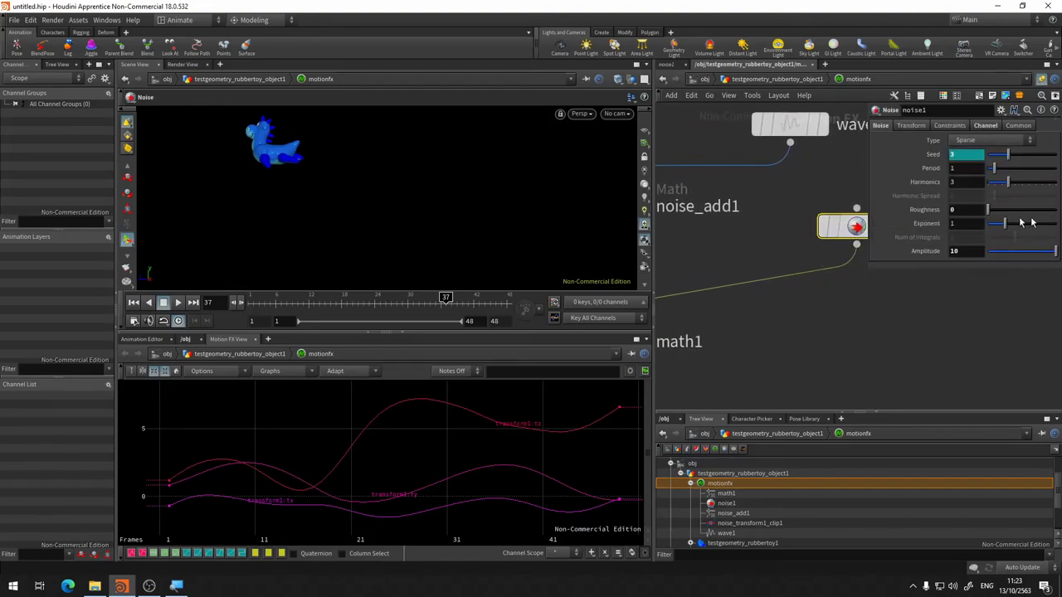
{"action": "left_click_drag", "start_coordinate": [988, 211], "coordinate": [1030, 208]}
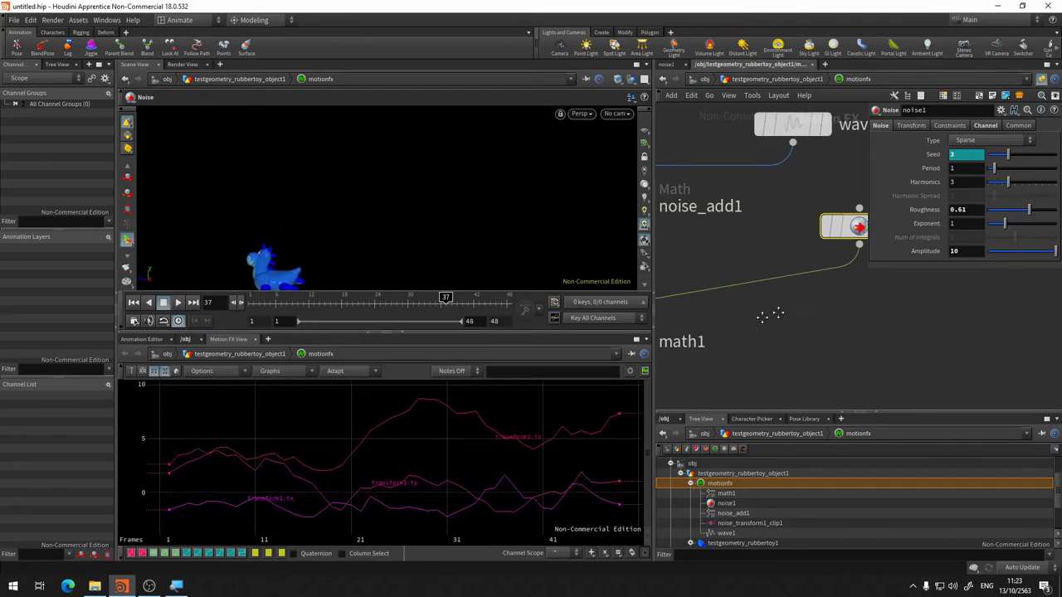
{"action": "middle_click_drag", "start_coordinate": [646, 333], "coordinate": [855, 274]}
Step: Switch math1's Combine CHOPs from Add to Subtract and frame math1 in the network view
{"action": "left_click", "coordinate": [847, 281]}
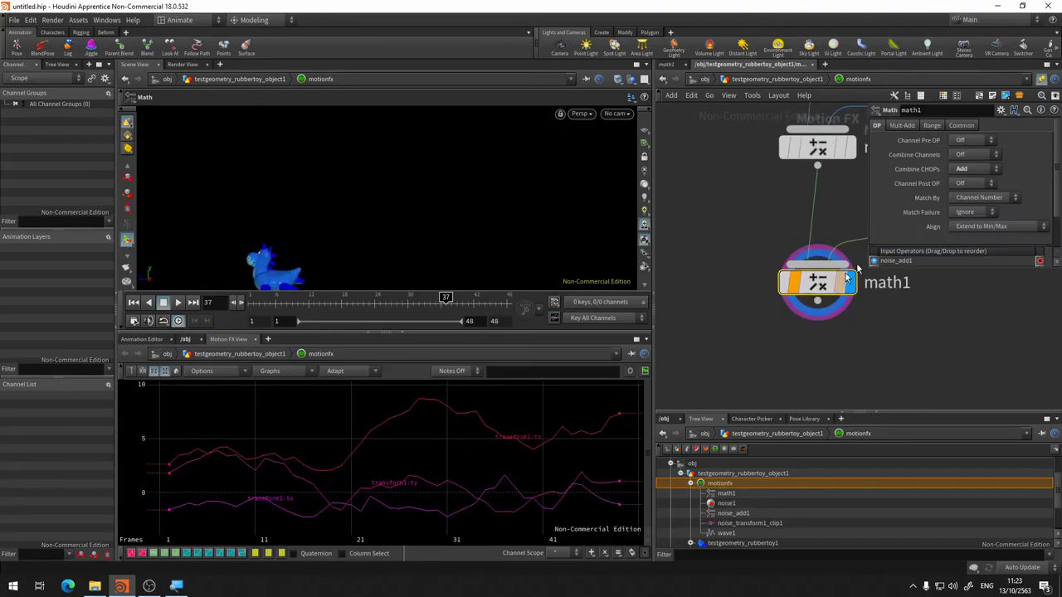
{"action": "left_click", "coordinate": [976, 169]}
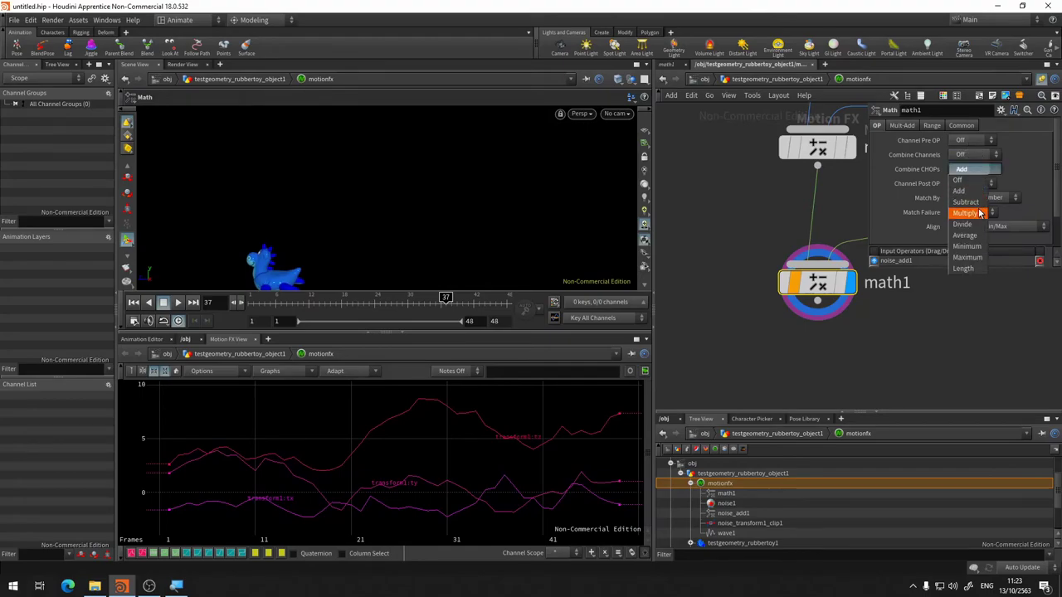
{"action": "left_click", "coordinate": [971, 207]}
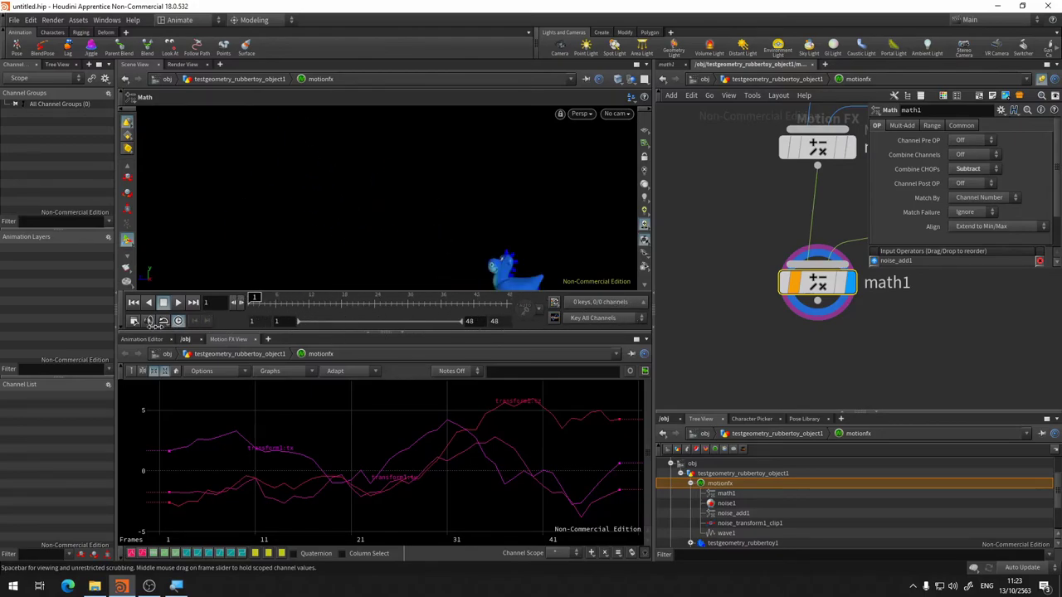
{"action": "middle_click_drag", "start_coordinate": [837, 338], "coordinate": [798, 328]}
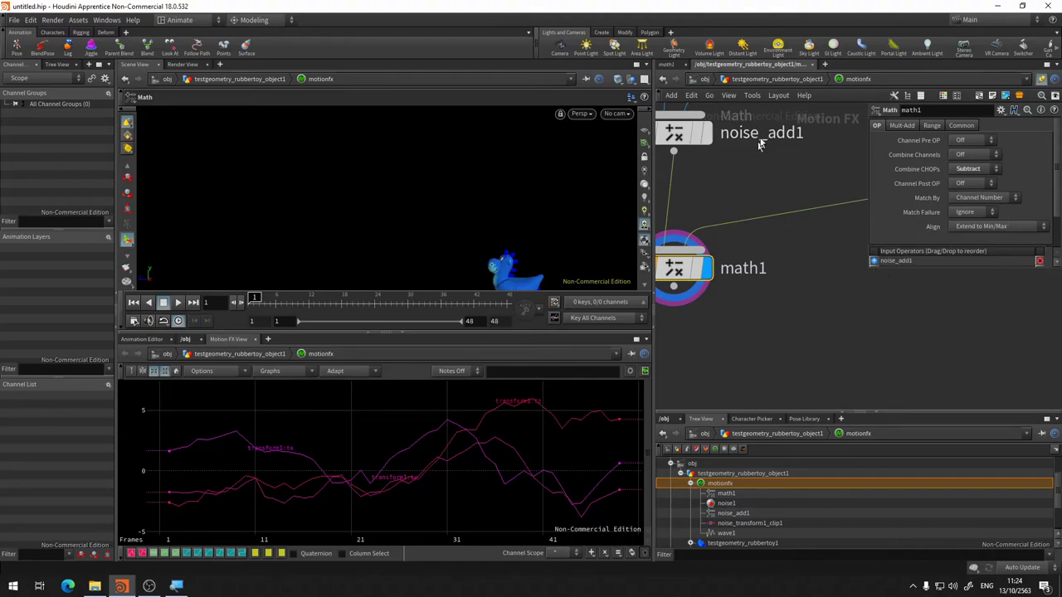
{"action": "key", "text": "f"}
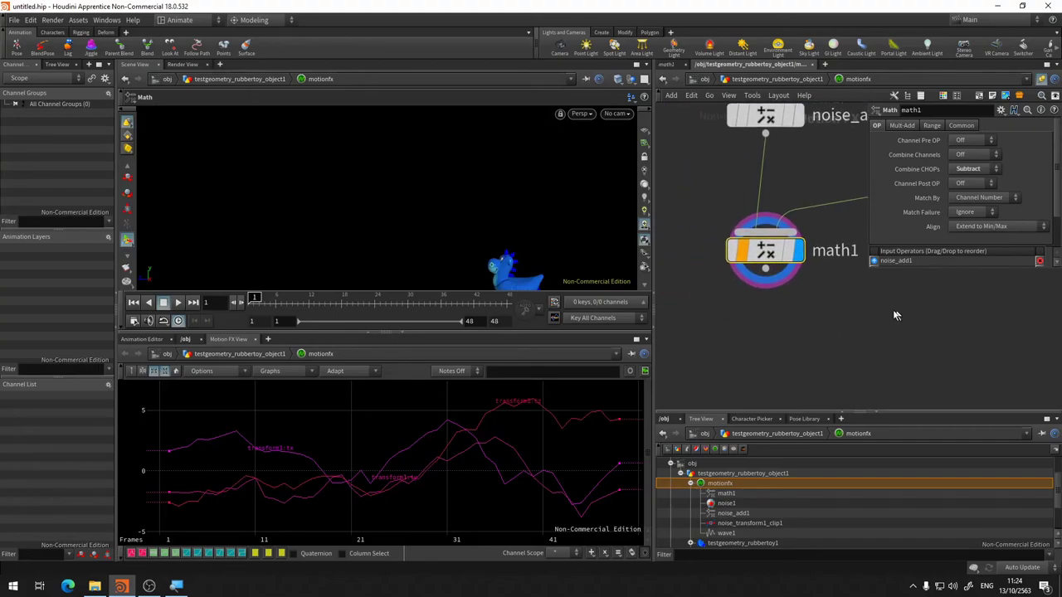
Step: Add a Filter node filter1 below math1's output
{"action": "left_click", "coordinate": [767, 273]}
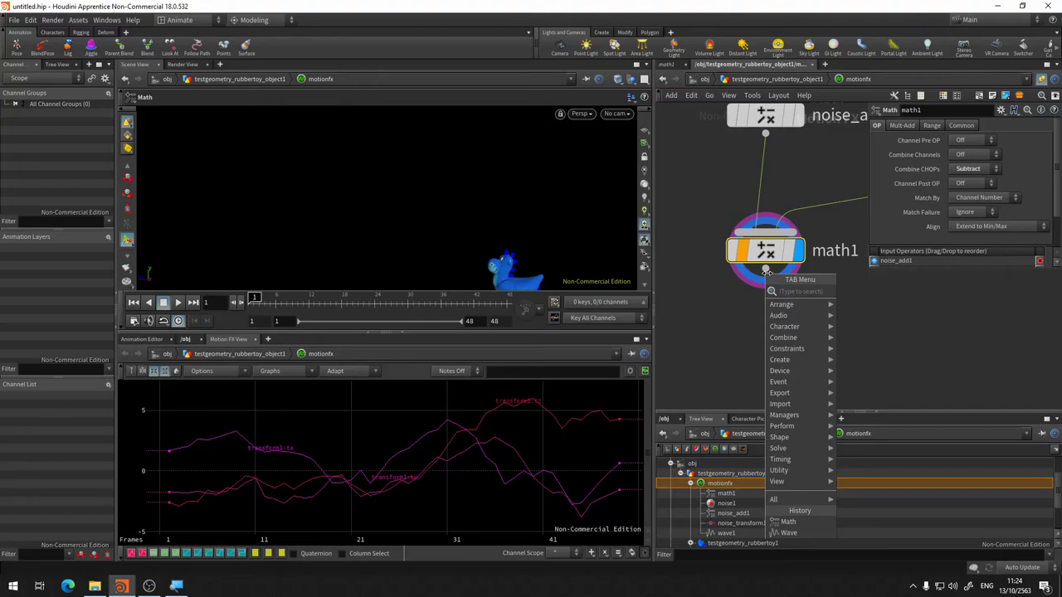
{"action": "type", "text": "filter"}
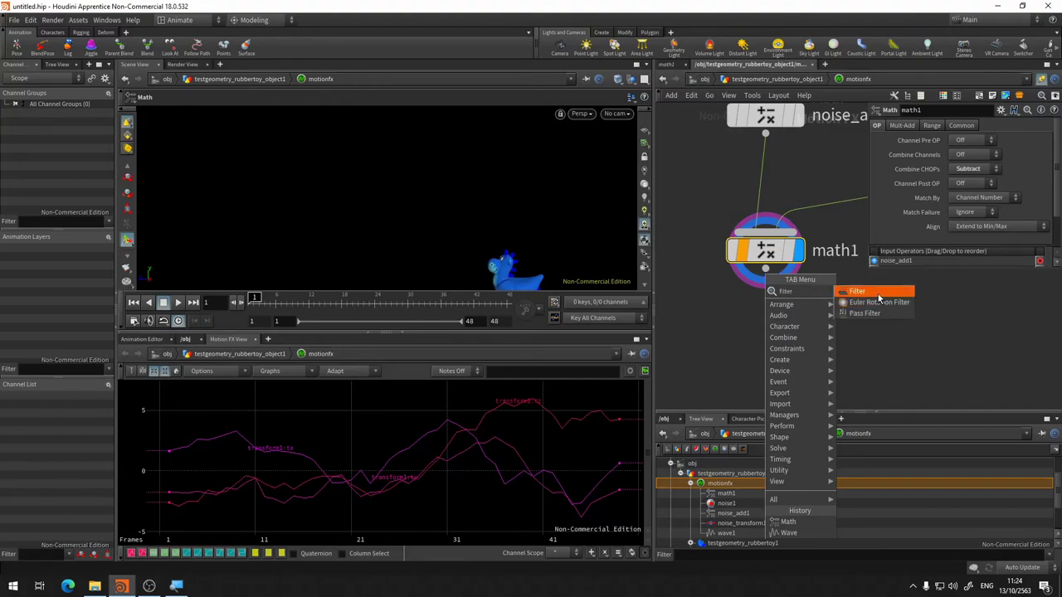
{"action": "left_click", "coordinate": [878, 292]}
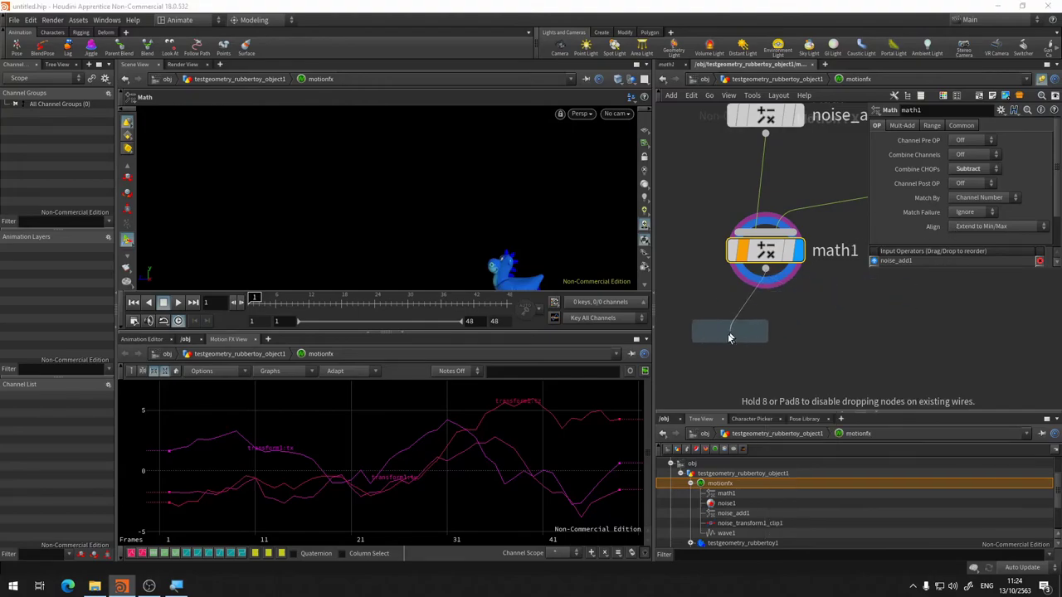
{"action": "left_click", "coordinate": [768, 358]}
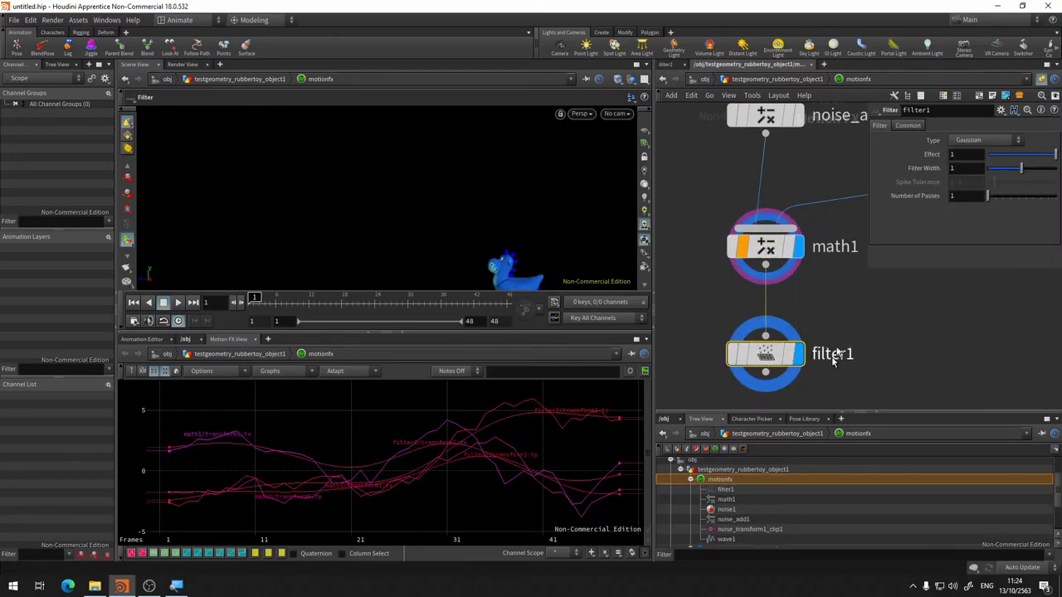
{"action": "mouse_move", "coordinate": [834, 357]}
{"action": "middle_mouse_down"}
{"action": "mouse_move", "coordinate": [763, 307]}
{"action": "mouse_move", "coordinate": [889, 274]}
{"action": "middle_mouse_up"}
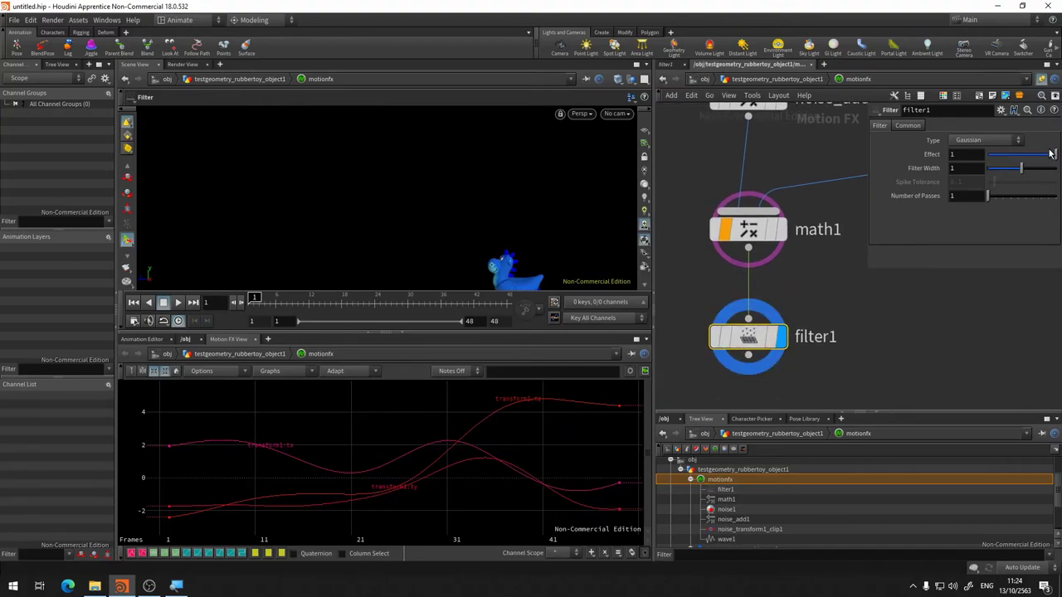
Step: Display filter1, set its Effect to 0.569 while scrubbing to preview, and return to /obj
{"action": "left_click_drag", "start_coordinate": [1053, 156], "coordinate": [1037, 156]}
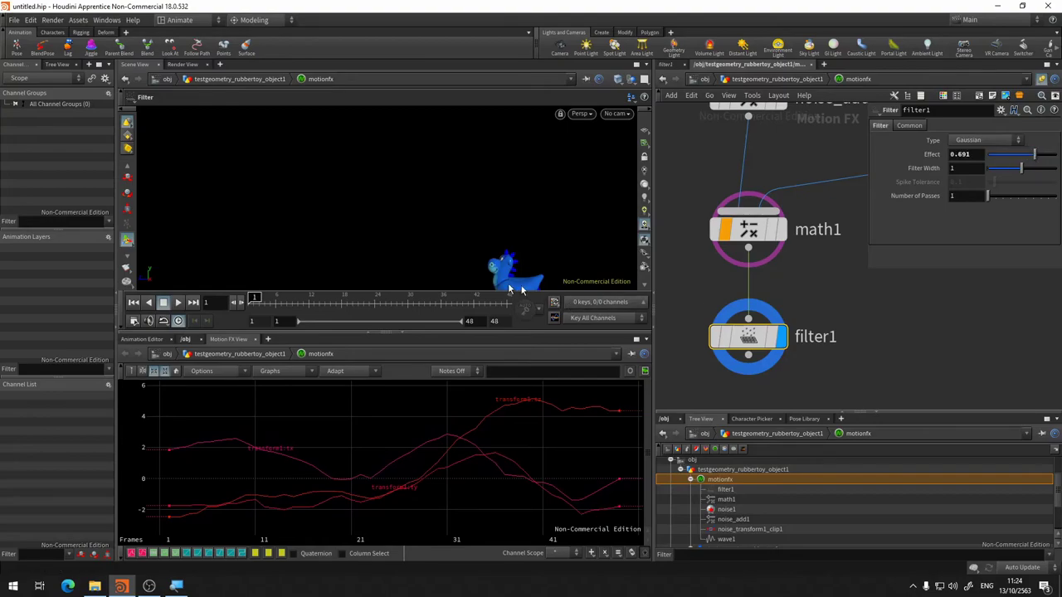
{"action": "left_click_drag", "start_coordinate": [260, 300], "coordinate": [386, 300]}
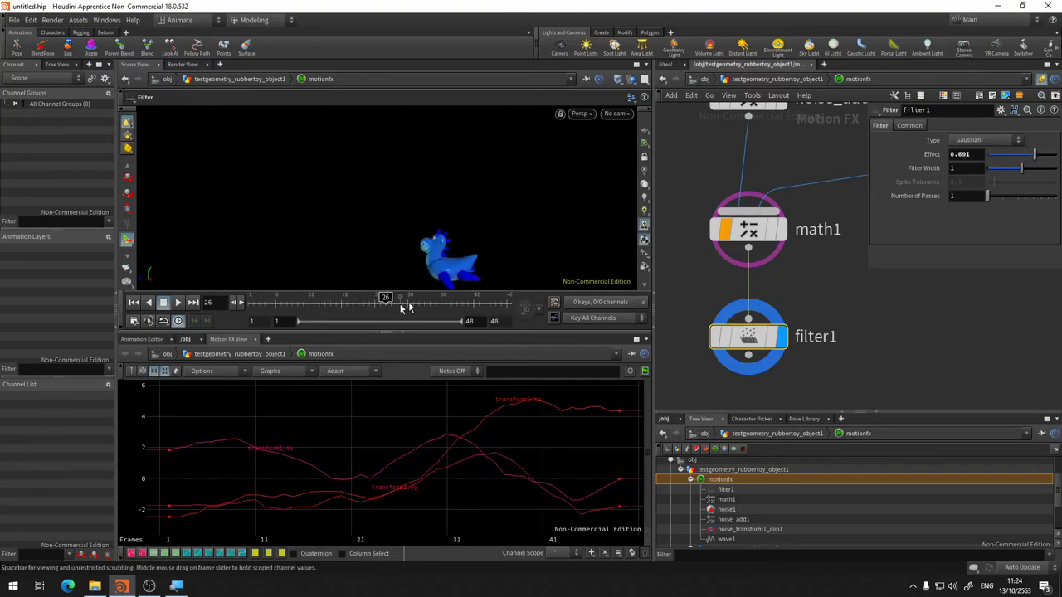
{"action": "left_click_drag", "start_coordinate": [1042, 160], "coordinate": [1052, 156]}
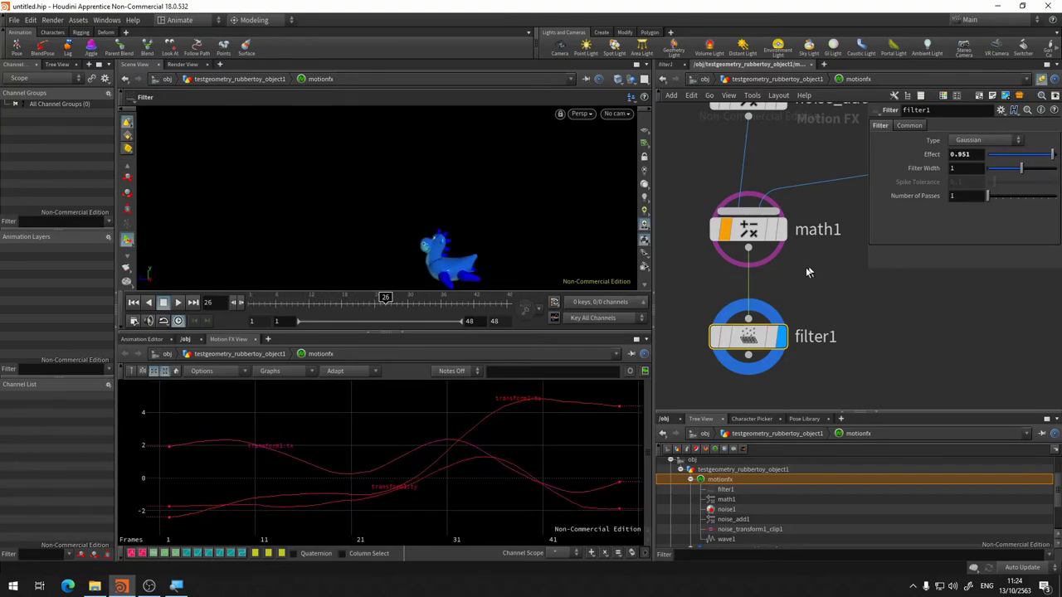
{"action": "left_click", "coordinate": [724, 340]}
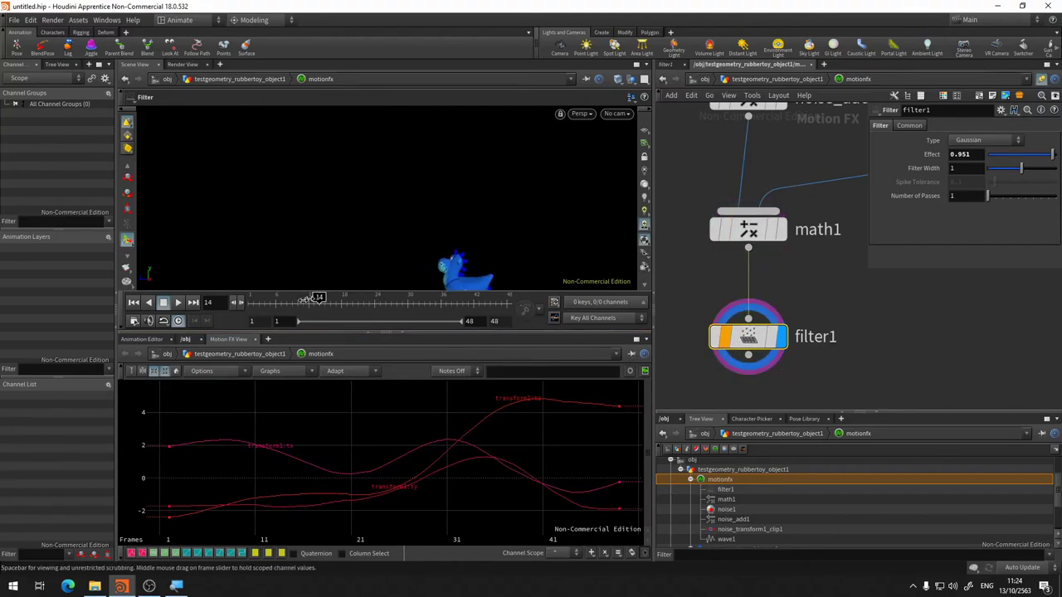
{"action": "mouse_move", "coordinate": [311, 300]}
{"action": "left_mouse_down"}
{"action": "mouse_move", "coordinate": [510, 299]}
{"action": "mouse_move", "coordinate": [462, 298]}
{"action": "left_mouse_up"}
{"action": "left_click_drag", "start_coordinate": [1053, 156], "coordinate": [1025, 156]}
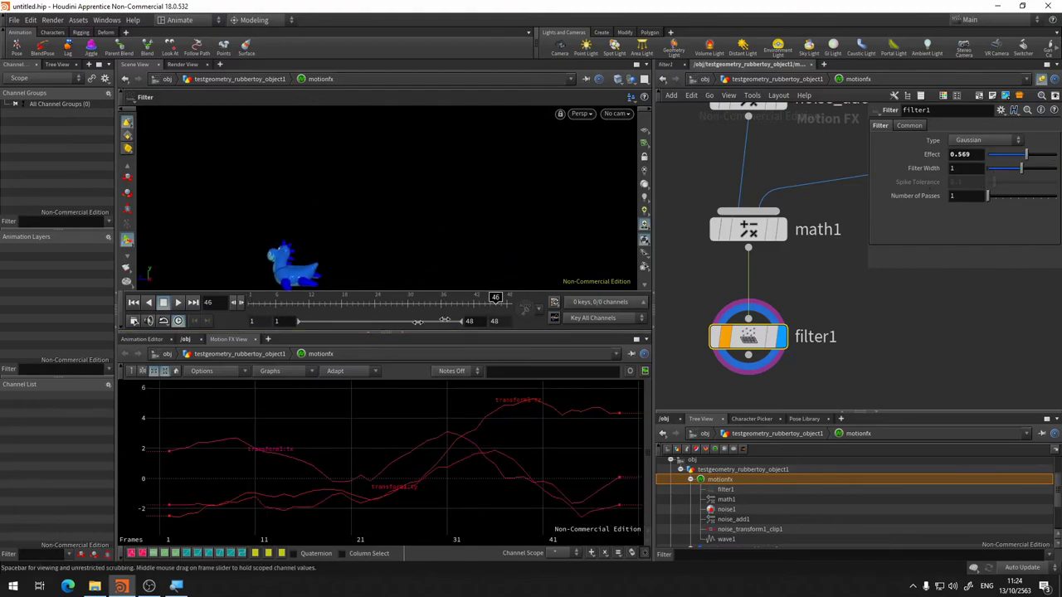
{"action": "scroll", "coordinate": [722, 380], "scroll_direction": "up", "scroll_amount": 2}
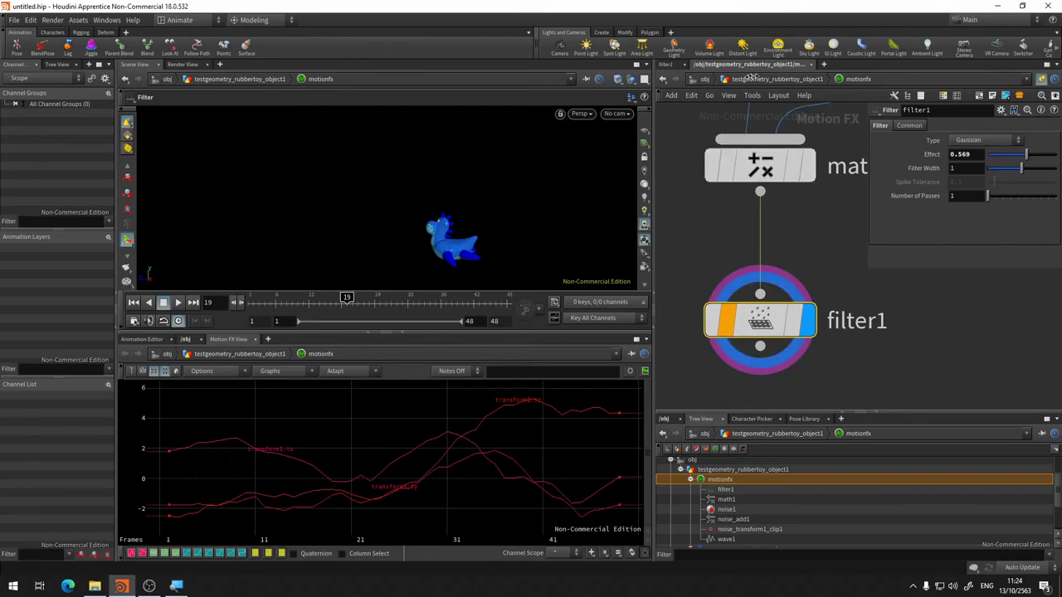
{"action": "left_click", "coordinate": [709, 79]}
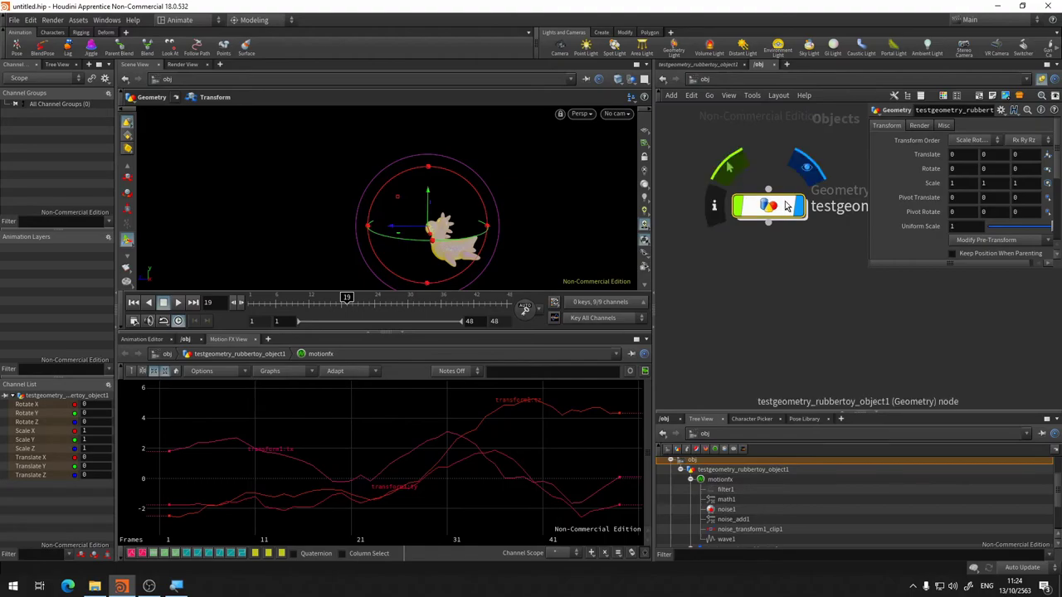
Step: Delete the rubber toy object and place a Test Geometry: Pig Head object
{"action": "key", "text": "Delete"}
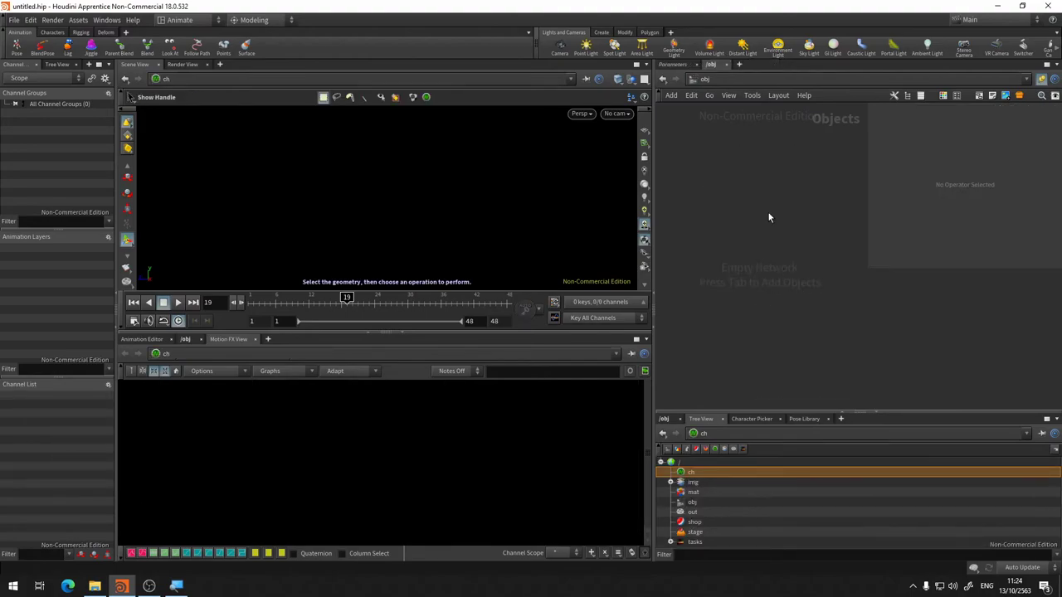
{"action": "key", "text": "Tab"}
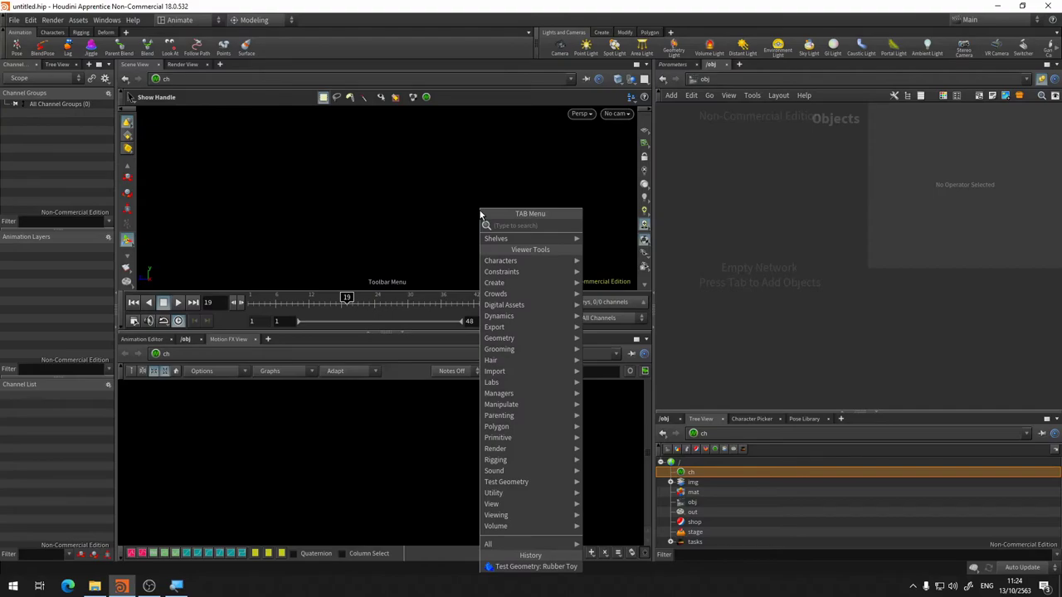
{"action": "type", "text": "p"}
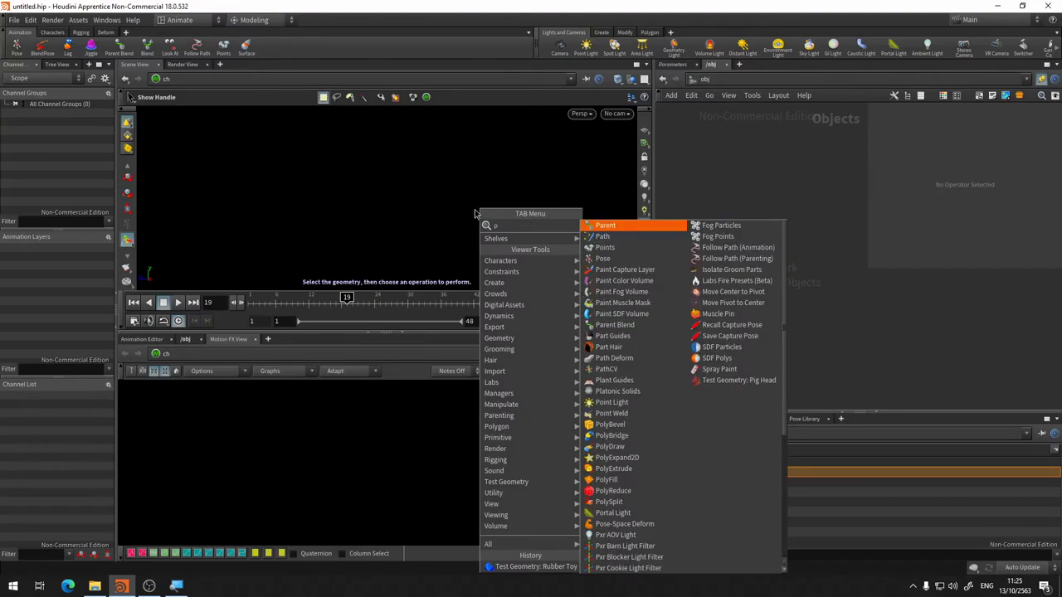
{"action": "type", "text": "ih"}
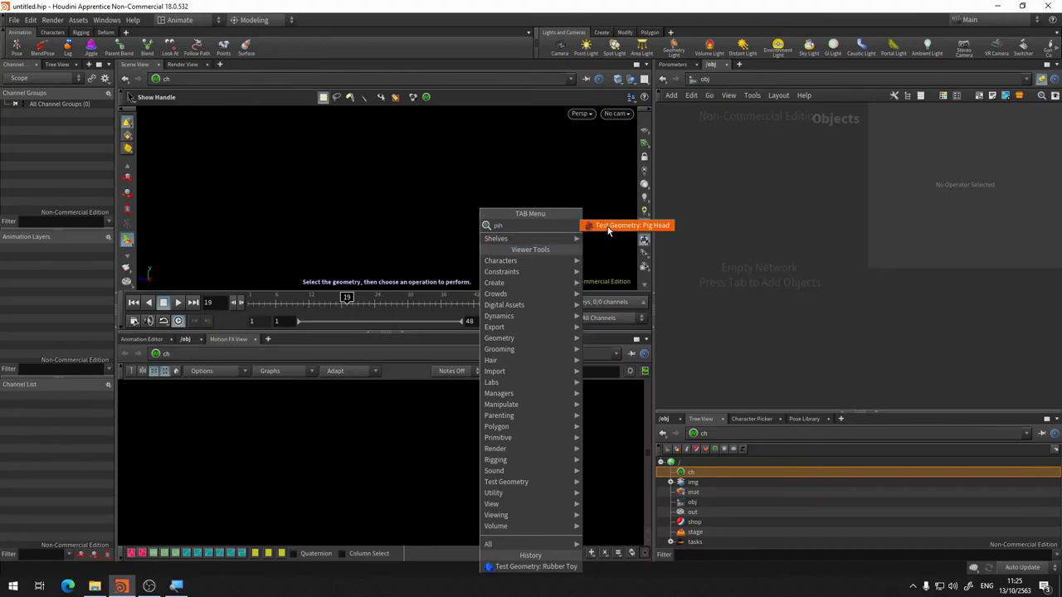
{"action": "left_click", "coordinate": [607, 227]}
{"action": "left_click", "coordinate": [415, 218]}
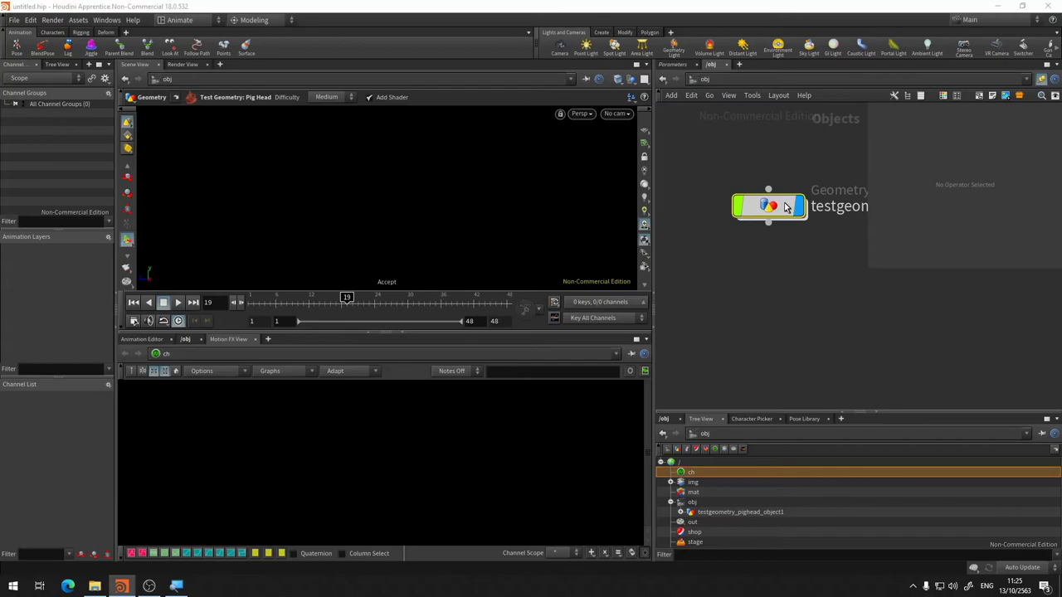
{"action": "left_click", "coordinate": [786, 207]}
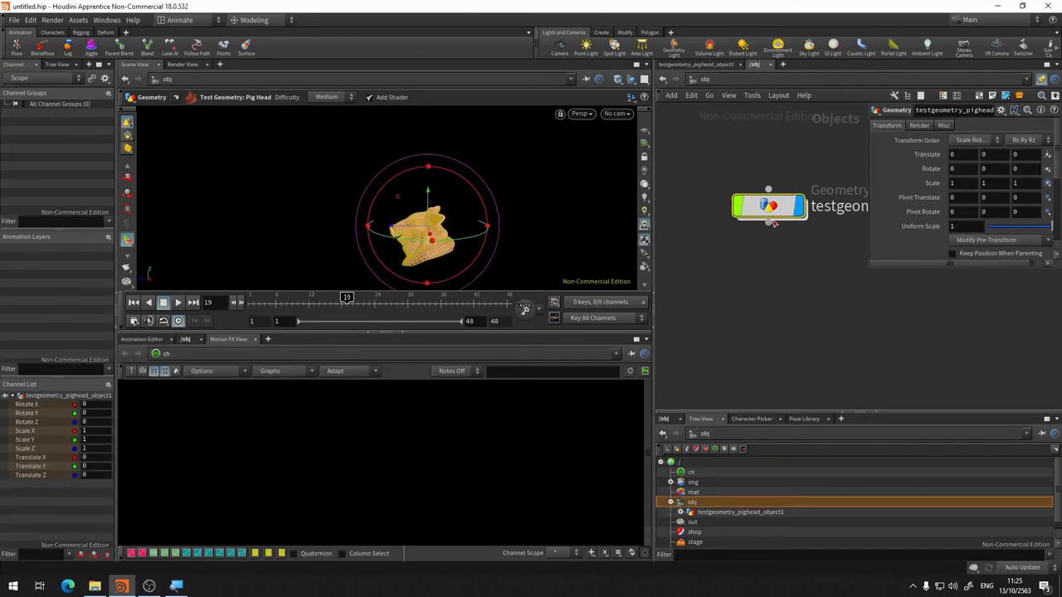
Step: Search the object-level node list for 'tr' and 'tra', cancelling both searches
{"action": "key", "text": "Tab"}
{"action": "type", "text": "tr"}
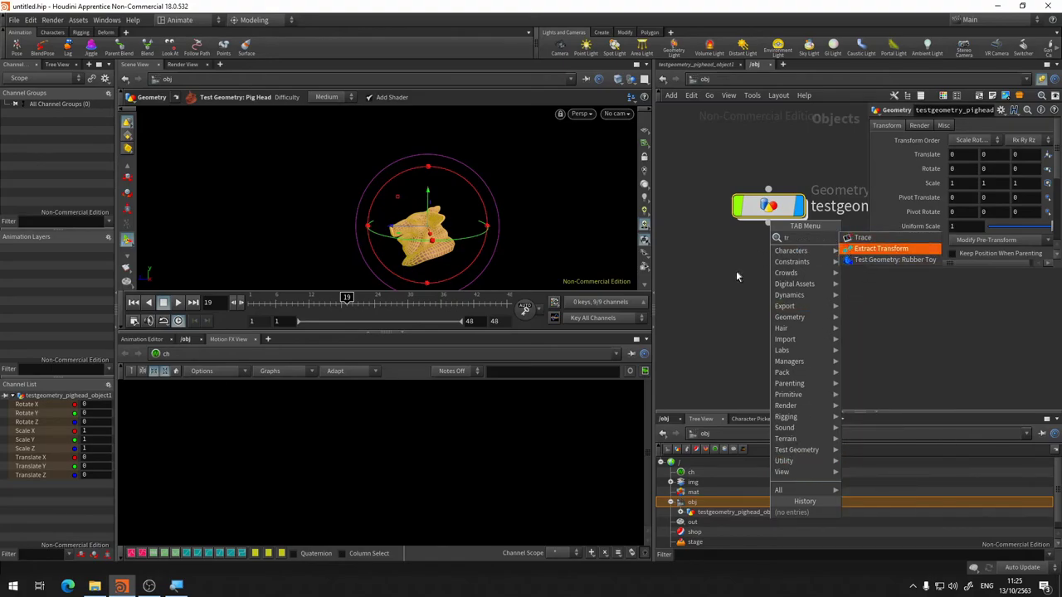
{"action": "key", "text": "Escape"}
{"action": "key", "text": "Tab"}
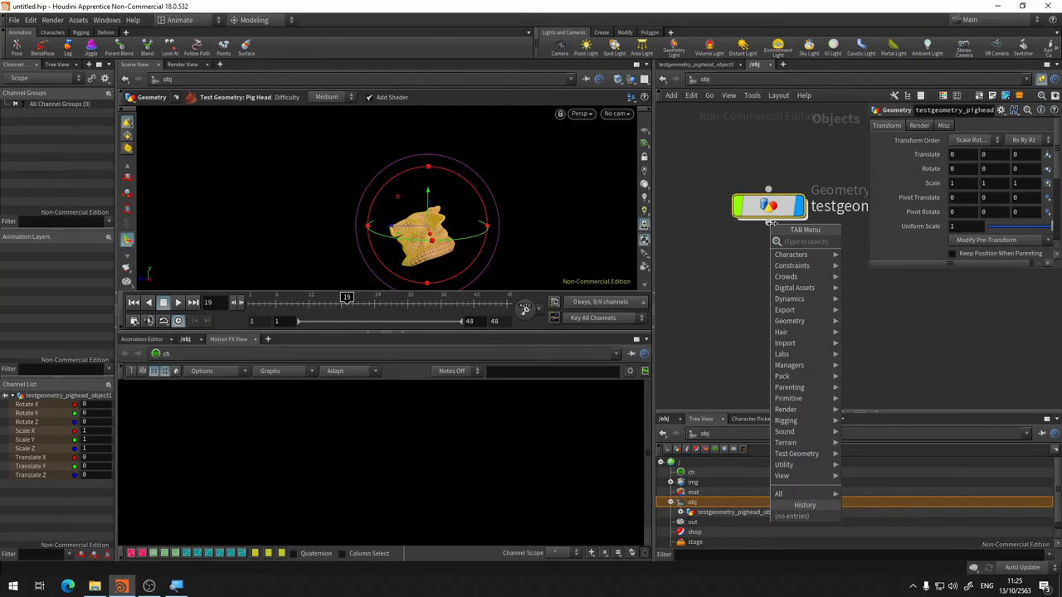
{"action": "type", "text": "tra"}
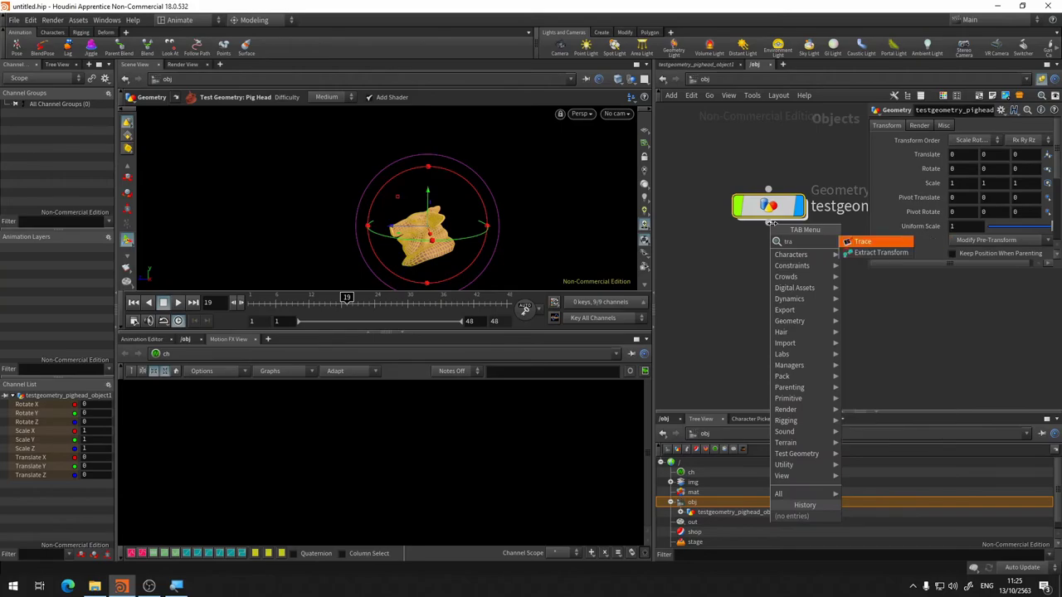
{"action": "key", "text": "Escape"}
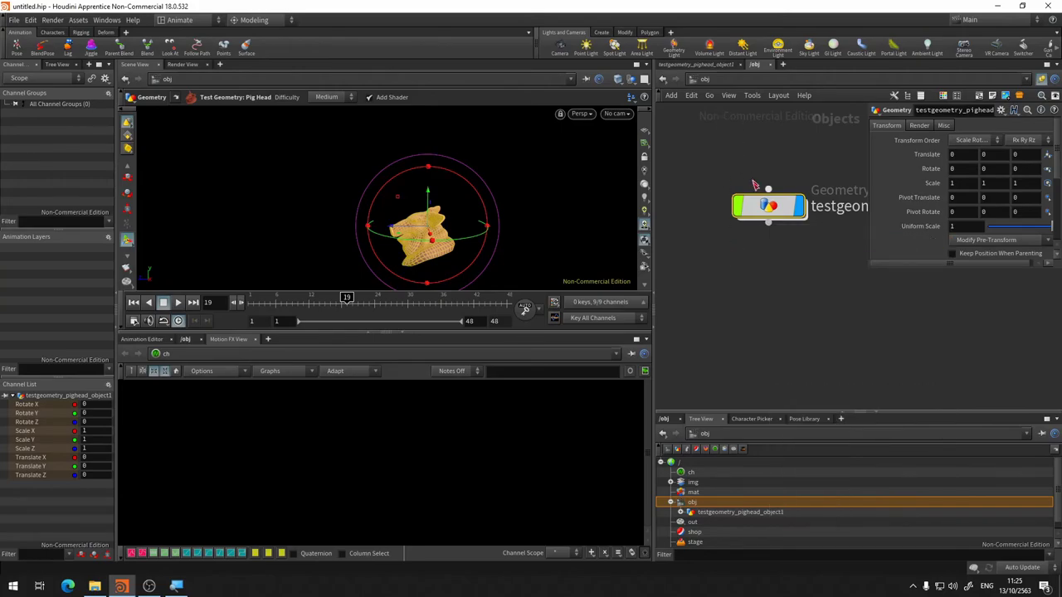
Step: Inside the pig head object, add a transform1 Transform node below pighead1
{"action": "double_click", "coordinate": [780, 211]}
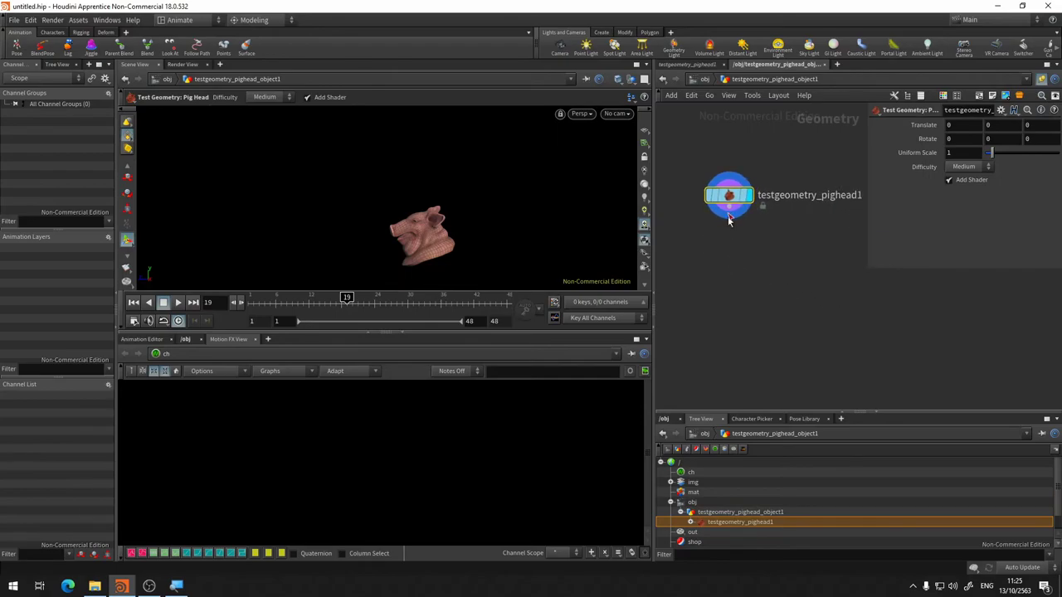
{"action": "key", "text": "Tab"}
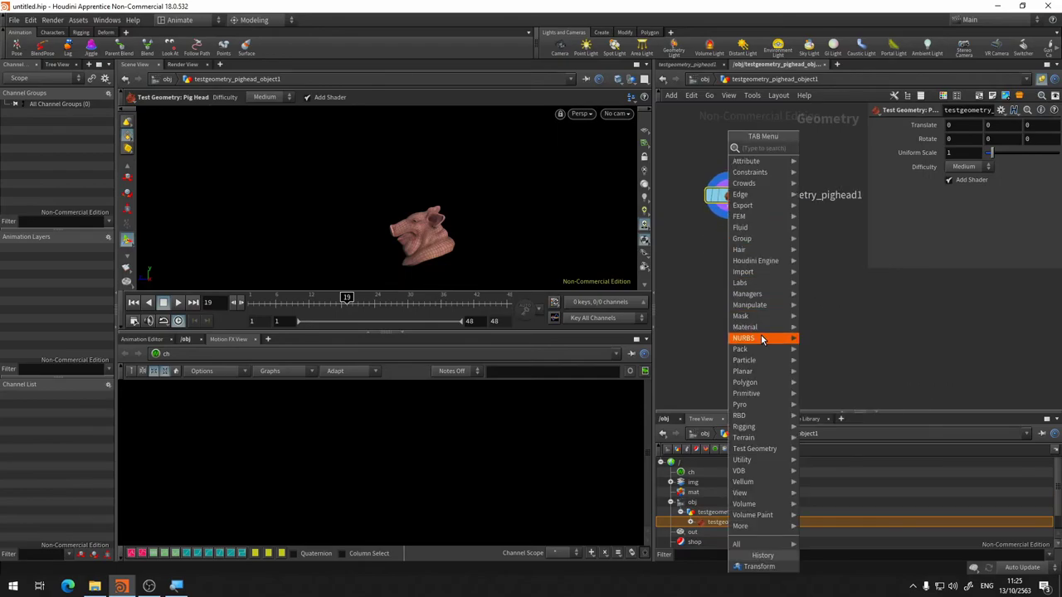
{"action": "left_click", "coordinate": [830, 163]}
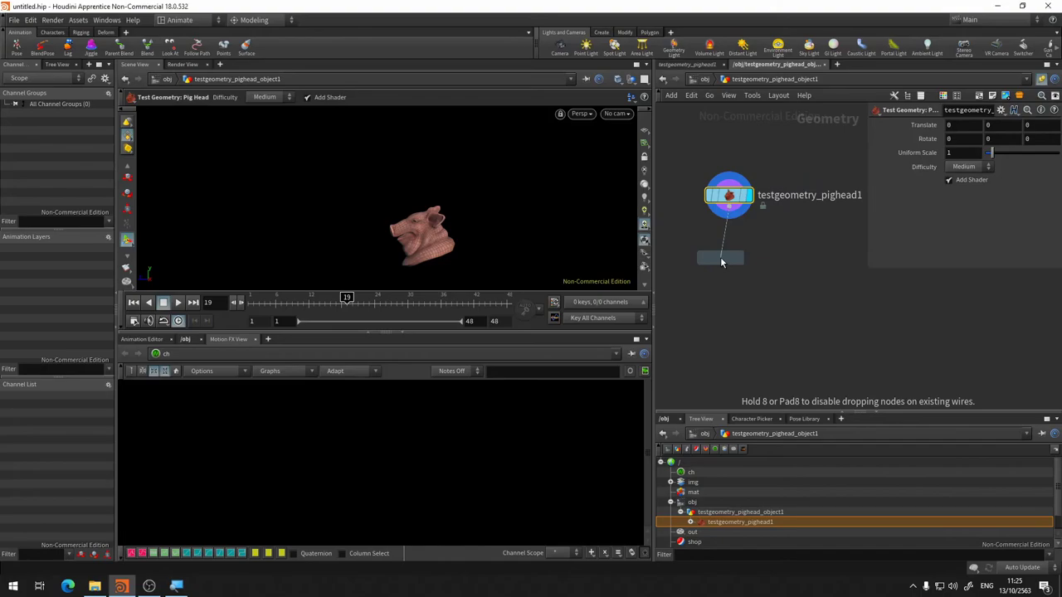
{"action": "left_click", "coordinate": [745, 265]}
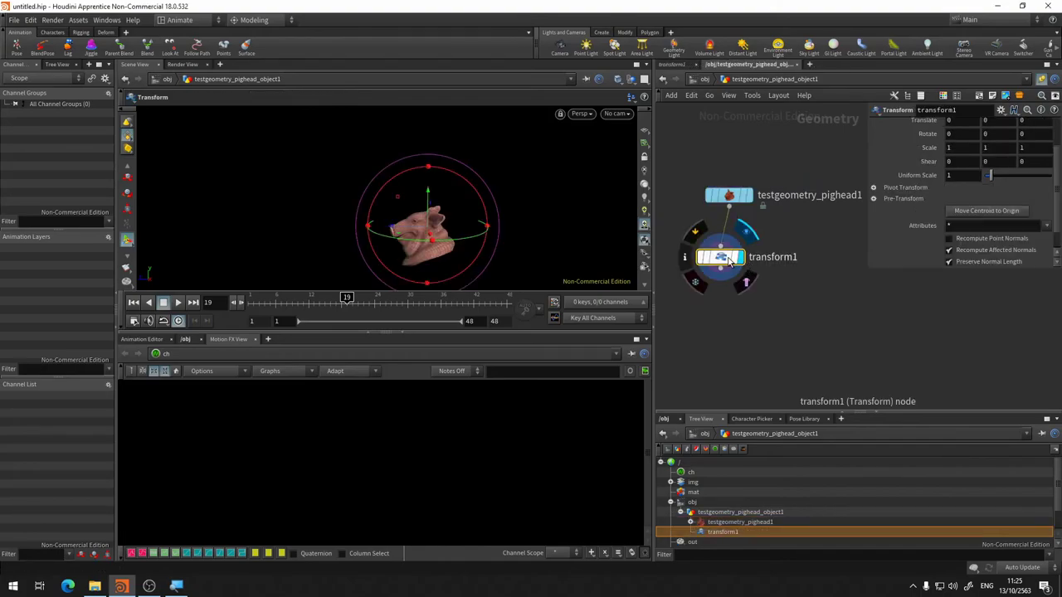
Step: Drive transform1's Translate with a Motion FX Noise effect
{"action": "scroll", "coordinate": [943, 161], "scroll_direction": "up", "scroll_amount": 2}
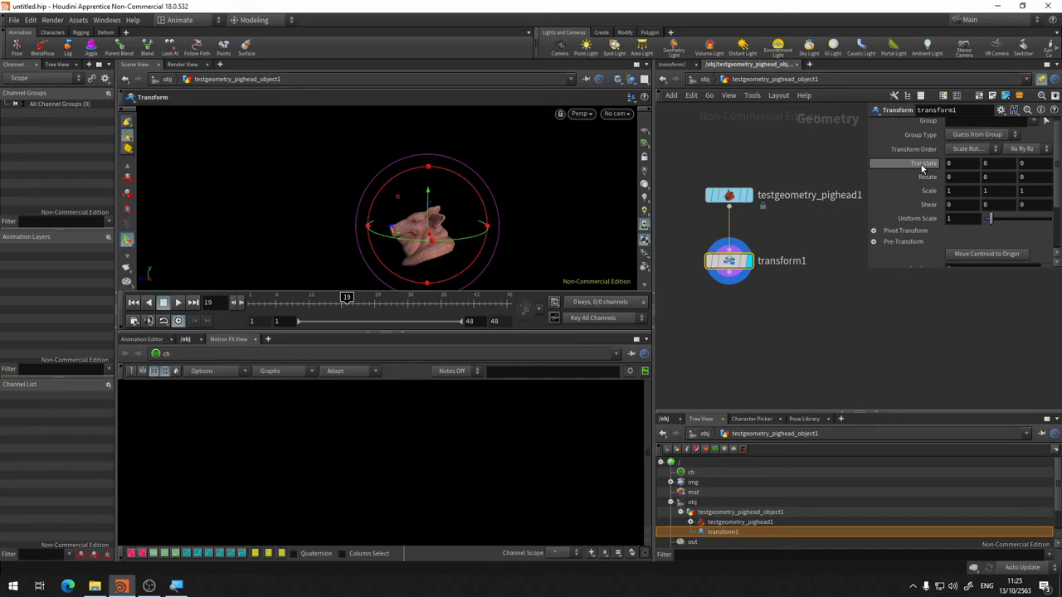
{"action": "right_click", "coordinate": [922, 169]}
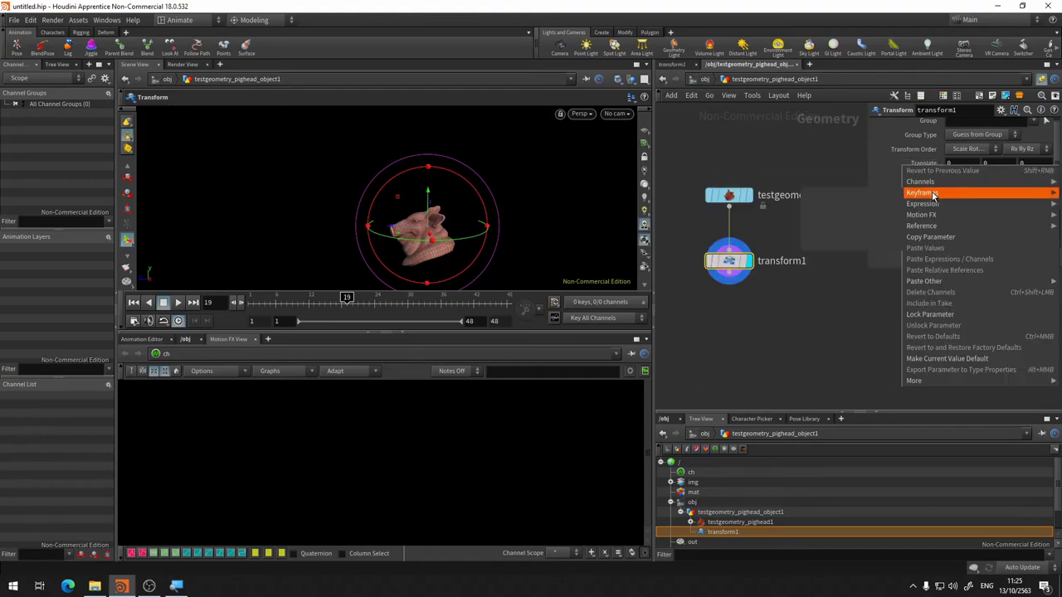
{"action": "mouse_move", "coordinate": [922, 215]}
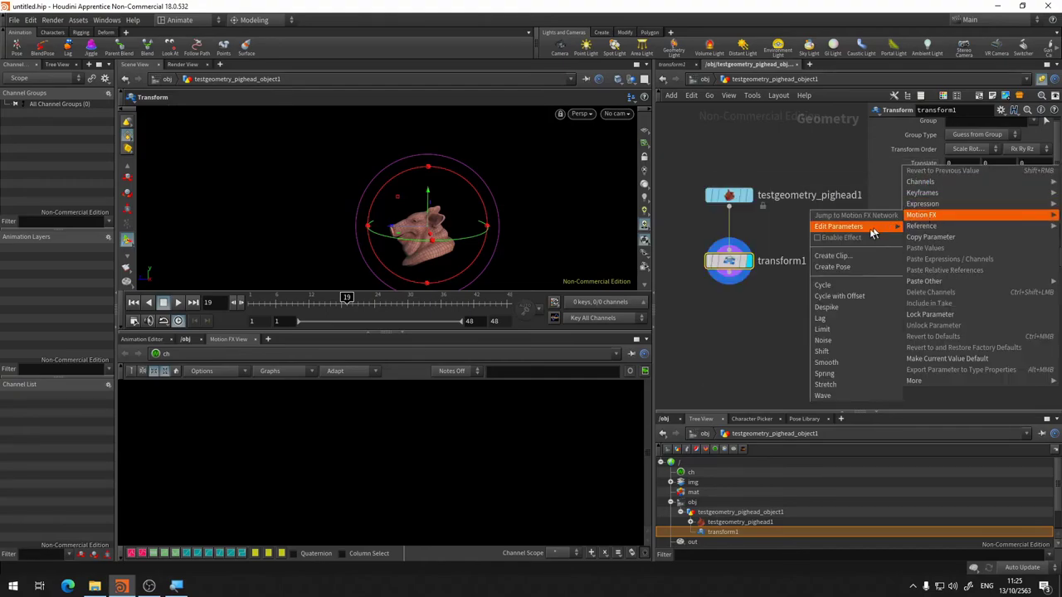
{"action": "left_click", "coordinate": [839, 343]}
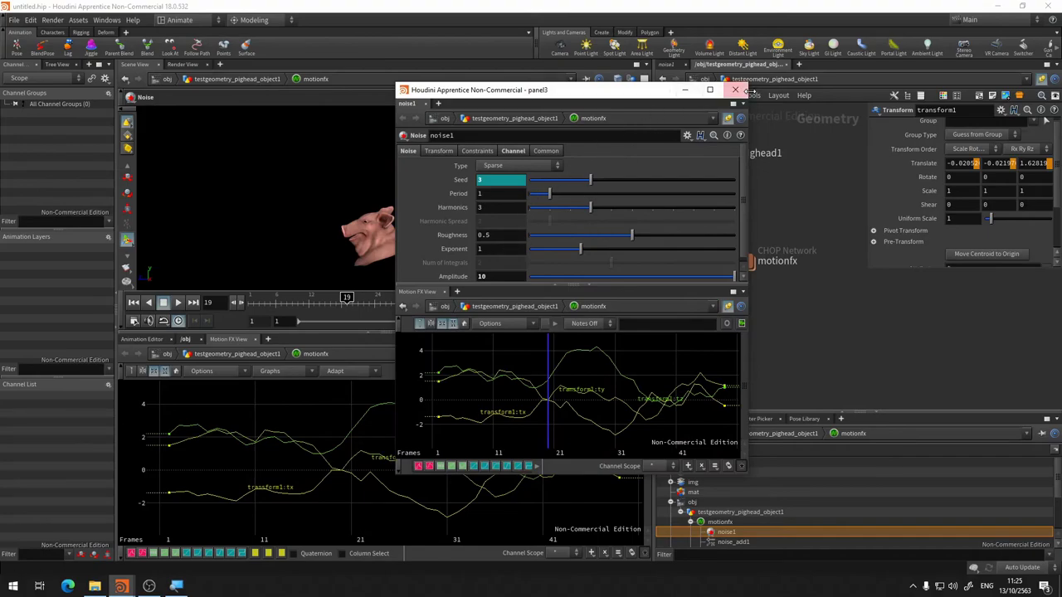
Step: Close the Noise panel, select motionfx, and scrub frames to preview the pig head's jitter
{"action": "left_click", "coordinate": [739, 91]}
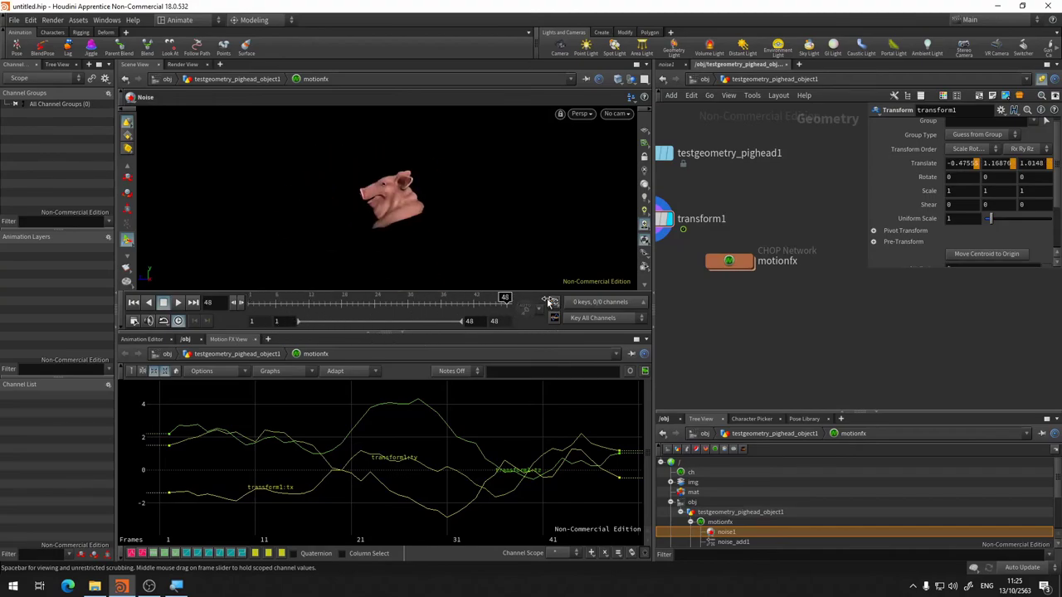
{"action": "left_click", "coordinate": [711, 261]}
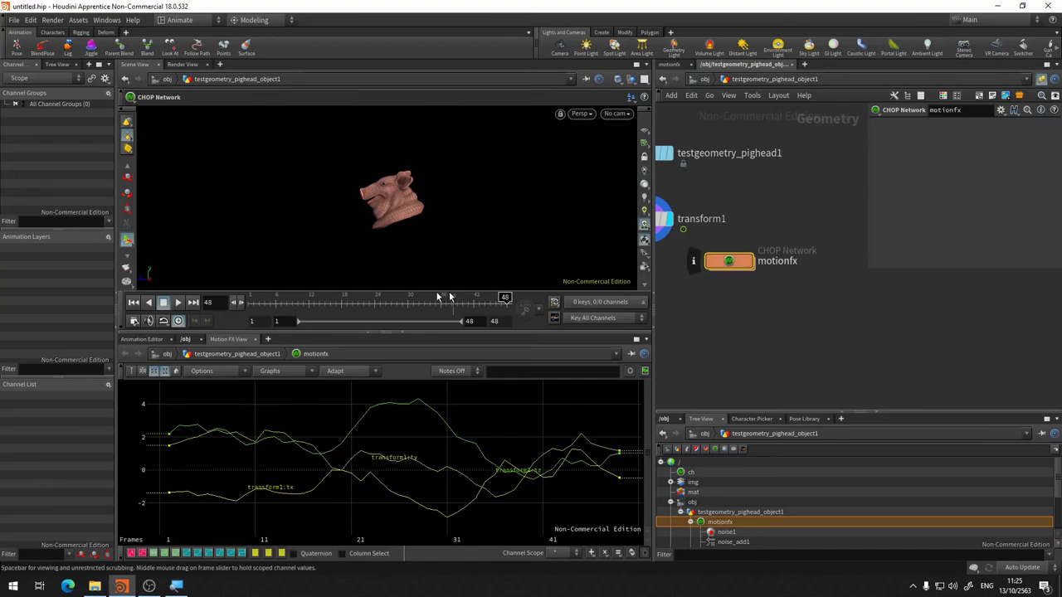
{"action": "mouse_move", "coordinate": [378, 303]}
{"action": "left_mouse_down"}
{"action": "mouse_move", "coordinate": [296, 297]}
{"action": "mouse_move", "coordinate": [548, 315]}
{"action": "left_mouse_up"}
{"action": "mouse_move", "coordinate": [344, 313]}
{"action": "left_mouse_down"}
{"action": "mouse_move", "coordinate": [303, 299]}
{"action": "mouse_move", "coordinate": [503, 303]}
{"action": "mouse_move", "coordinate": [275, 299]}
{"action": "left_mouse_up"}
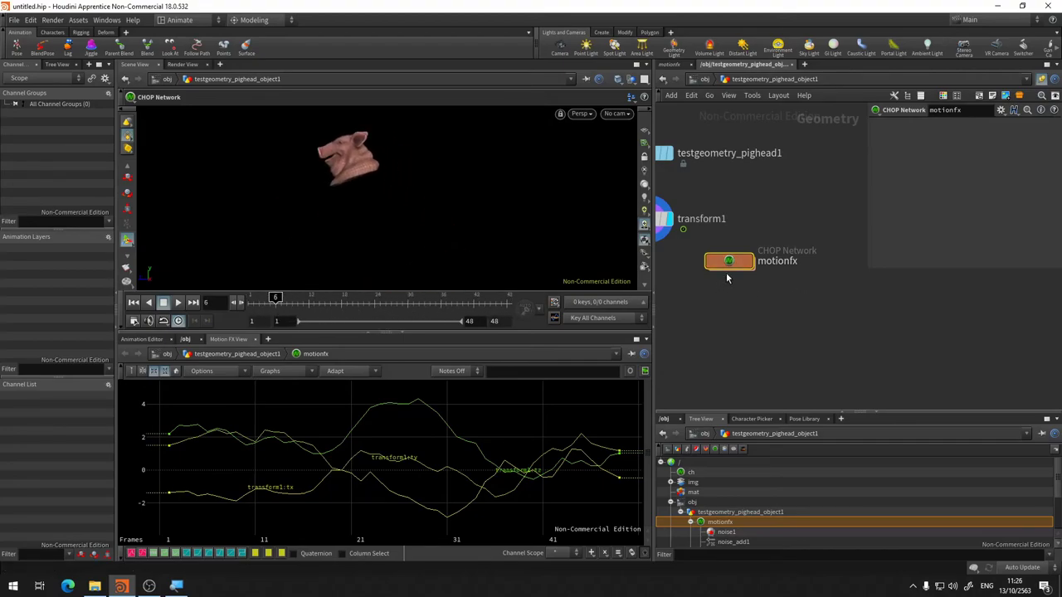
Step: Delete the transform1 and motionfx nodes, leaving only testgeometry_pighead1
{"action": "key", "text": "h"}
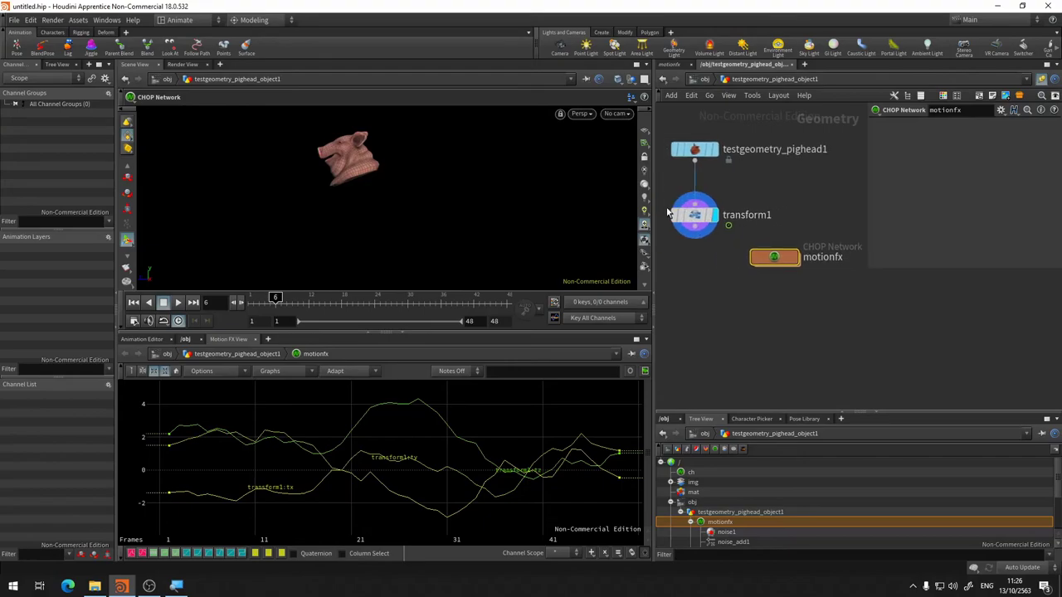
{"action": "left_click", "coordinate": [697, 216]}
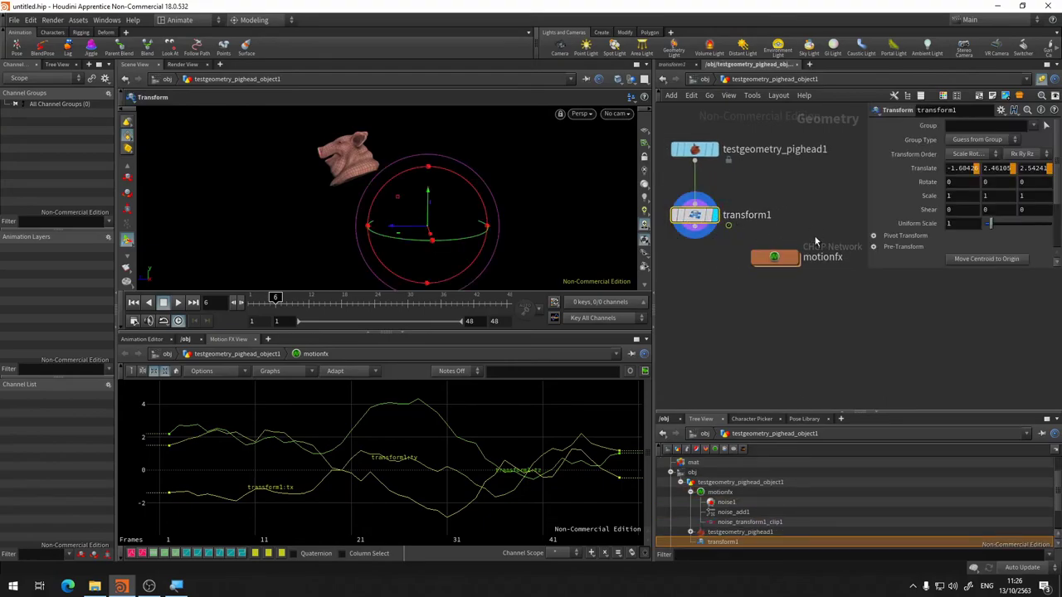
{"action": "key", "text": "Delete"}
{"action": "left_click", "coordinate": [775, 256]}
{"action": "key", "text": "Delete"}
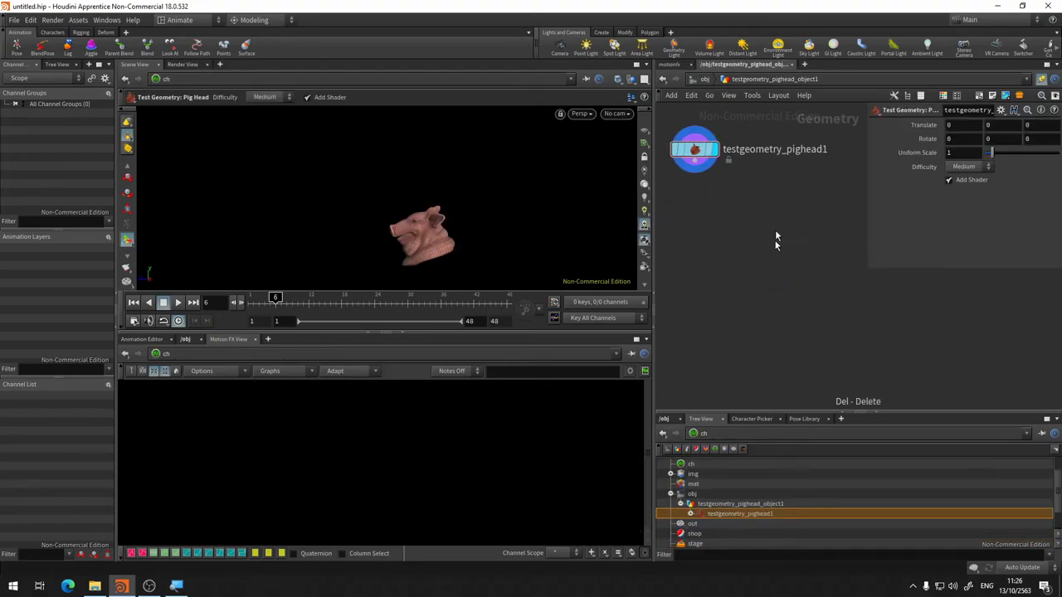
Step: Tumble the viewport around the pig head, then dive into its geometry network
{"action": "left_click", "coordinate": [695, 164]}
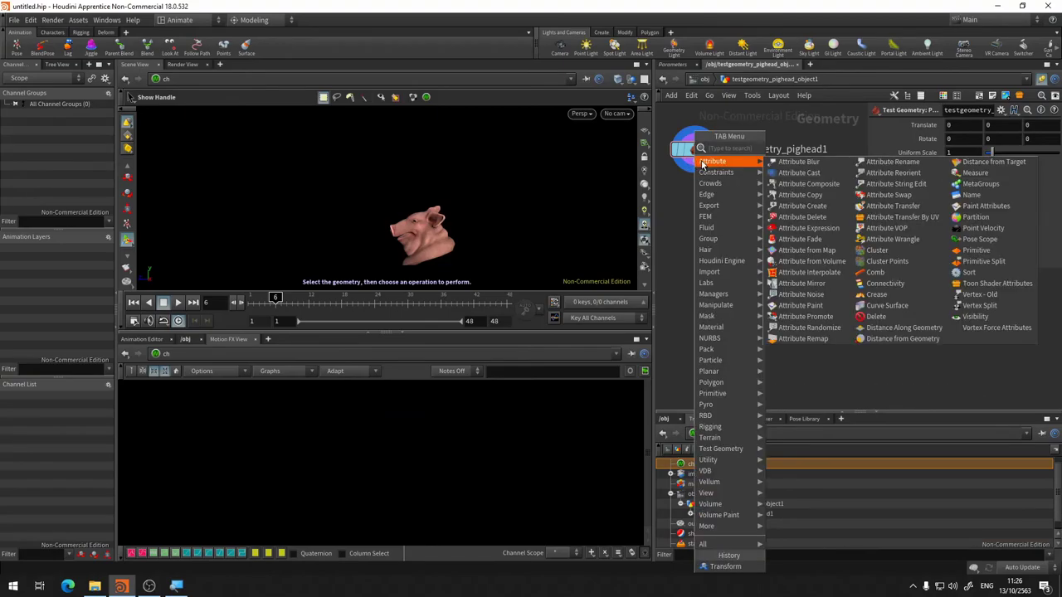
{"action": "scroll", "coordinate": [417, 252], "scroll_direction": "up", "scroll_amount": 5}
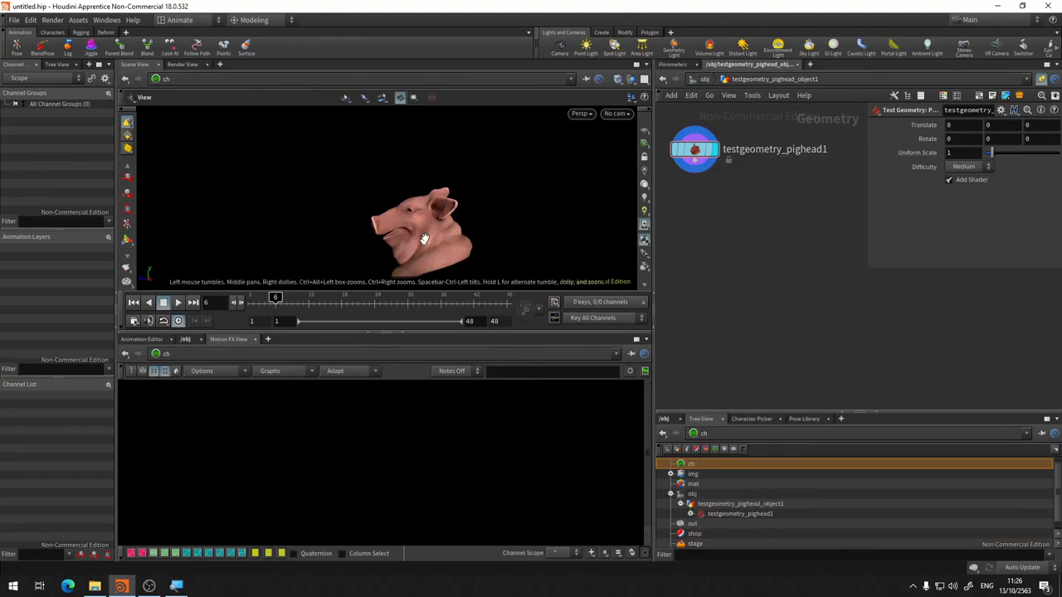
{"action": "left_click_drag", "start_coordinate": [421, 238], "coordinate": [531, 225]}
{"action": "key", "text": "Return"}
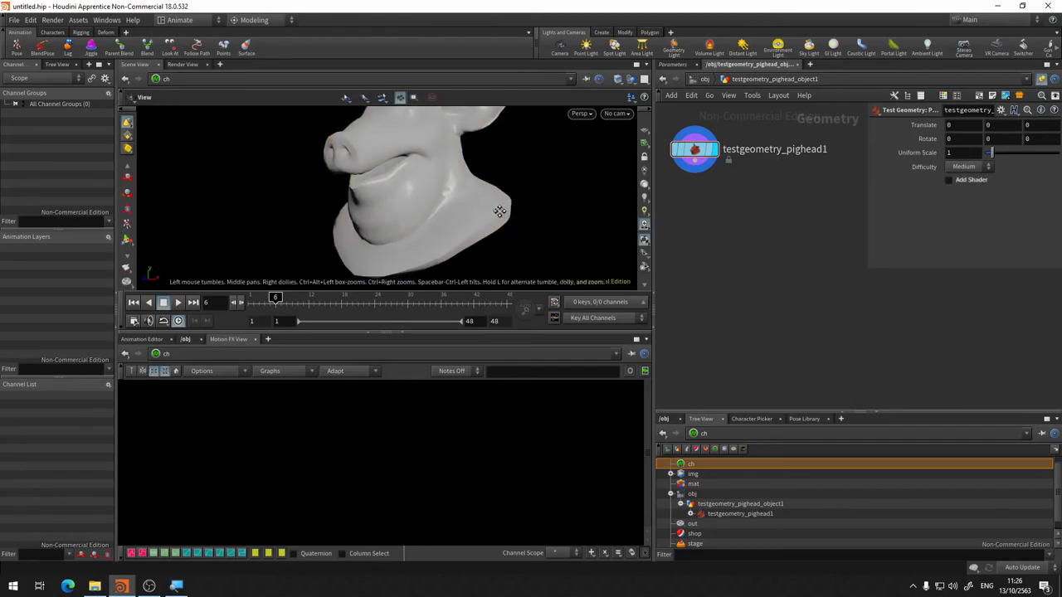
{"action": "left_click_drag", "start_coordinate": [451, 200], "coordinate": [423, 190]}
{"action": "key", "text": "Return"}
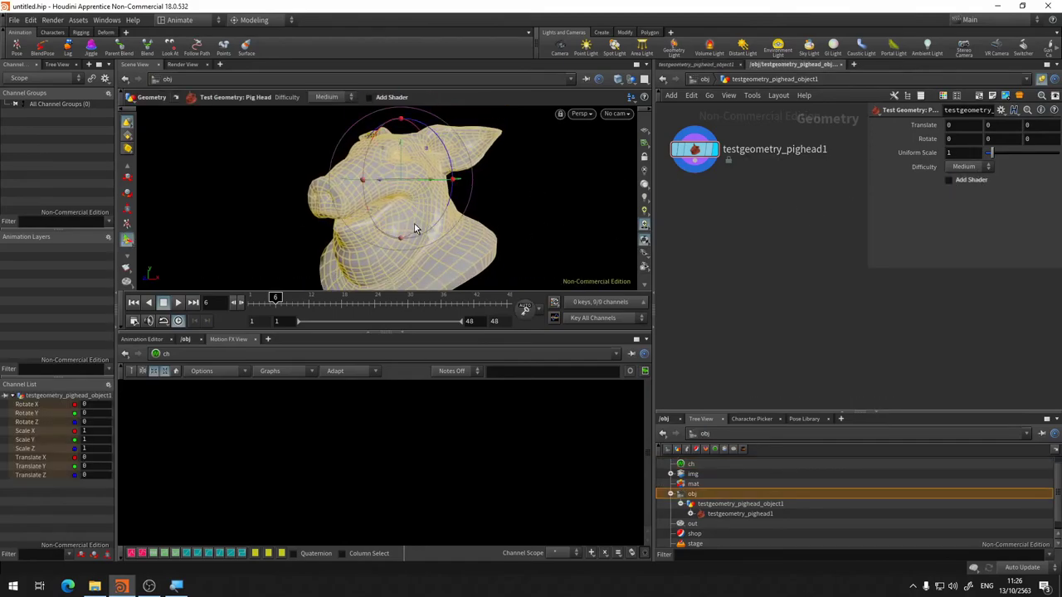
{"action": "right_click", "coordinate": [399, 219]}
{"action": "left_click", "coordinate": [374, 201]}
{"action": "double_click", "coordinate": [335, 238]}
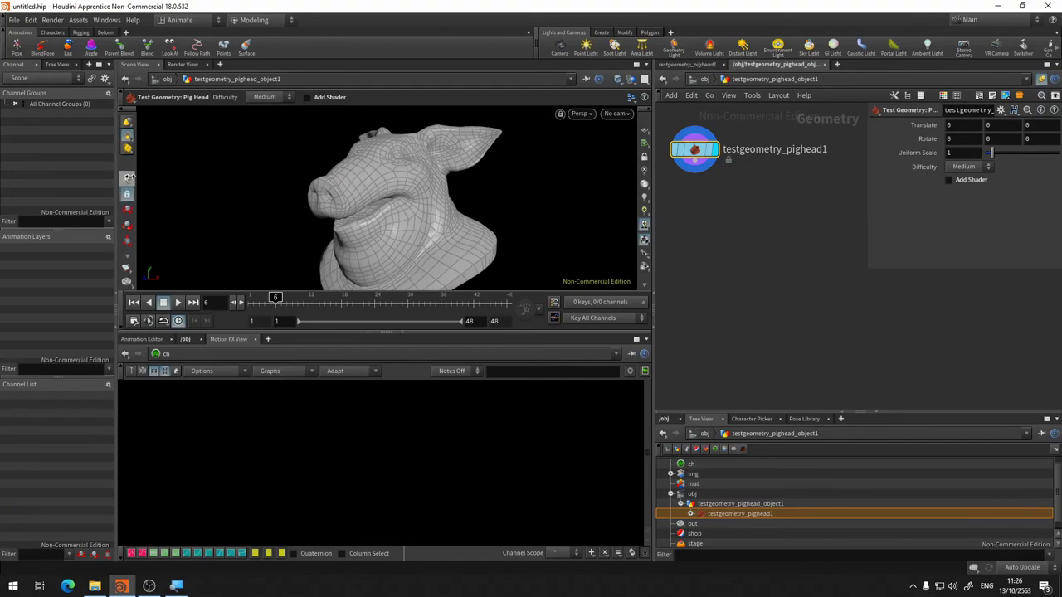
Step: Box-select the polygons around the pig's ear and back of head
{"action": "left_click", "coordinate": [127, 178]}
{"action": "mouse_move", "coordinate": [532, 127]}
{"action": "left_mouse_down"}
{"action": "mouse_move", "coordinate": [427, 182]}
{"action": "mouse_move", "coordinate": [268, 232]}
{"action": "left_mouse_up"}
{"action": "key", "text": "Escape"}
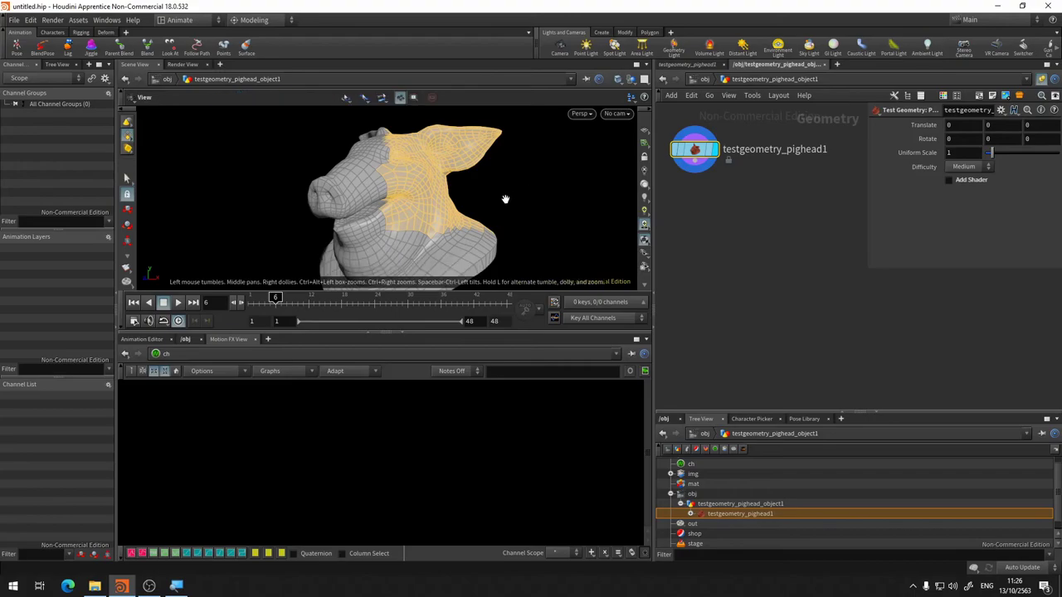
{"action": "scroll", "coordinate": [441, 202], "scroll_direction": "up", "scroll_amount": 5}
{"action": "scroll", "coordinate": [269, 196], "scroll_direction": "up", "scroll_amount": 5}
{"action": "mouse_move", "coordinate": [268, 196]}
{"action": "left_mouse_down"}
{"action": "mouse_move", "coordinate": [449, 204]}
{"action": "mouse_move", "coordinate": [389, 209]}
{"action": "left_mouse_up"}
Step: Add a PolyExtrude to the selected faces with Inset -0.2 and Distance about 0.0957
{"action": "key", "text": "s"}
{"action": "key", "text": "Tab"}
{"action": "type", "text": "ex"}
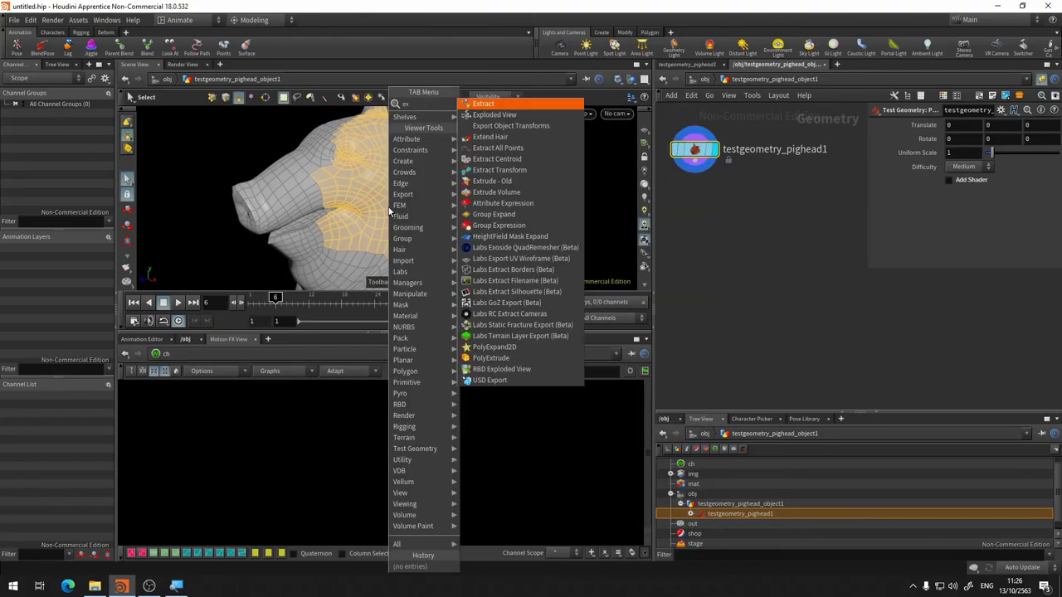
{"action": "type", "text": "tr"}
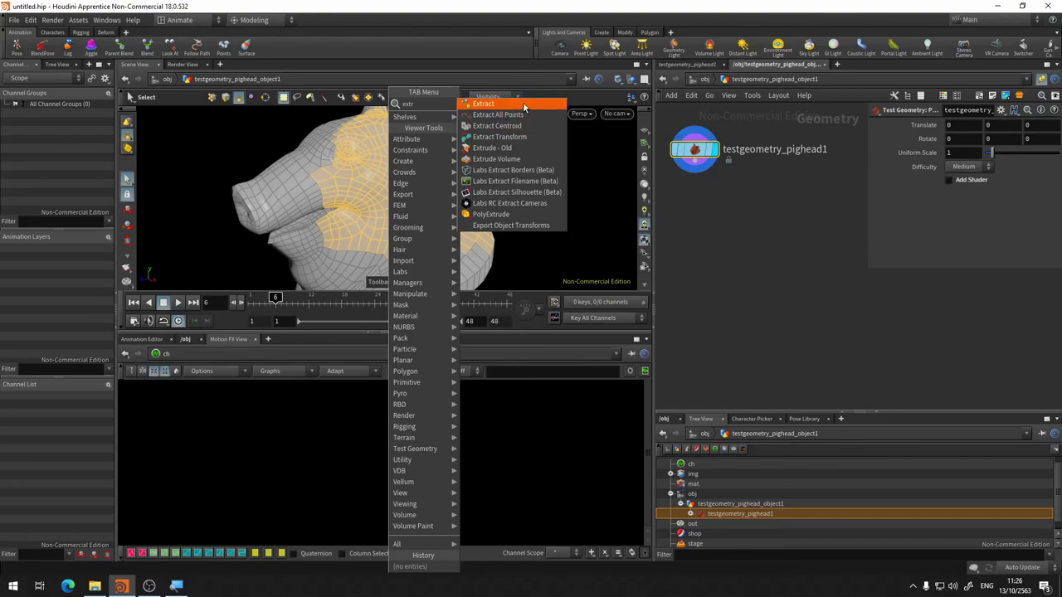
{"action": "left_click", "coordinate": [500, 215]}
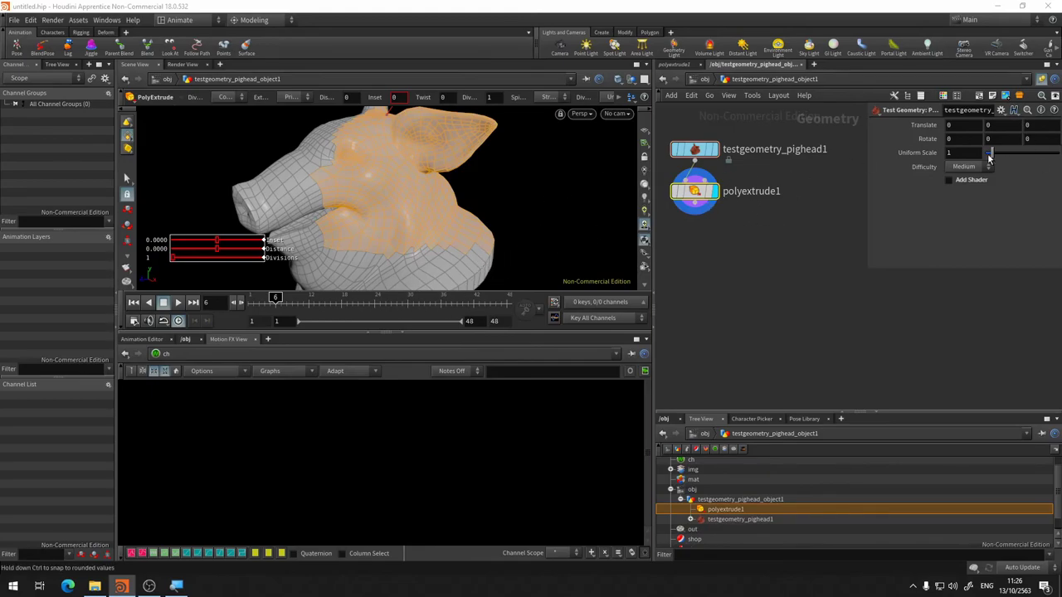
{"action": "mouse_move", "coordinate": [405, 199]}
{"action": "left_mouse_down"}
{"action": "mouse_move", "coordinate": [405, 189]}
{"action": "mouse_move", "coordinate": [369, 186]}
{"action": "left_mouse_up"}
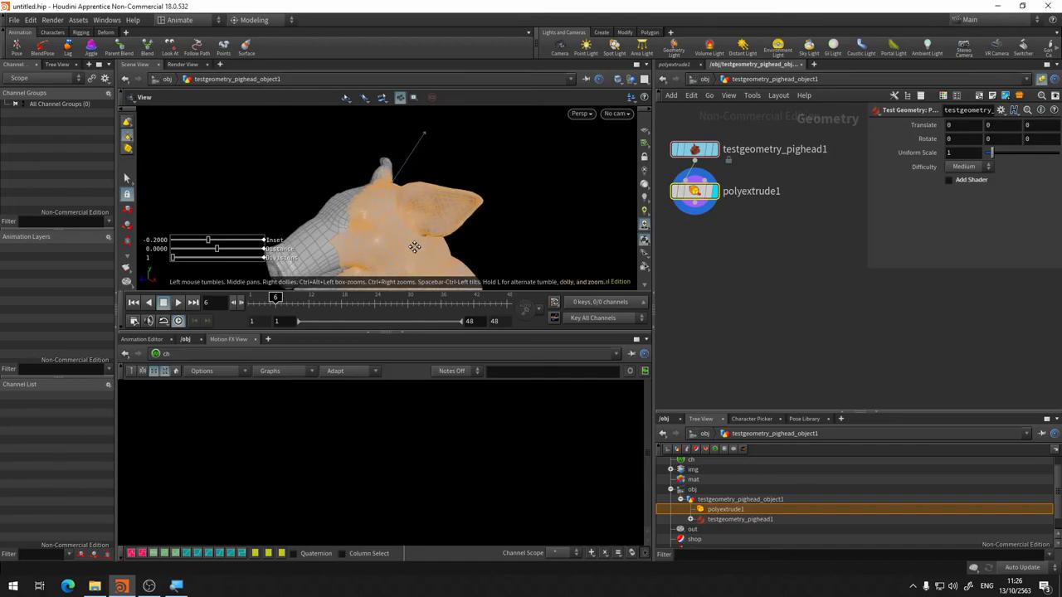
{"action": "left_click_drag", "start_coordinate": [409, 156], "coordinate": [411, 154]}
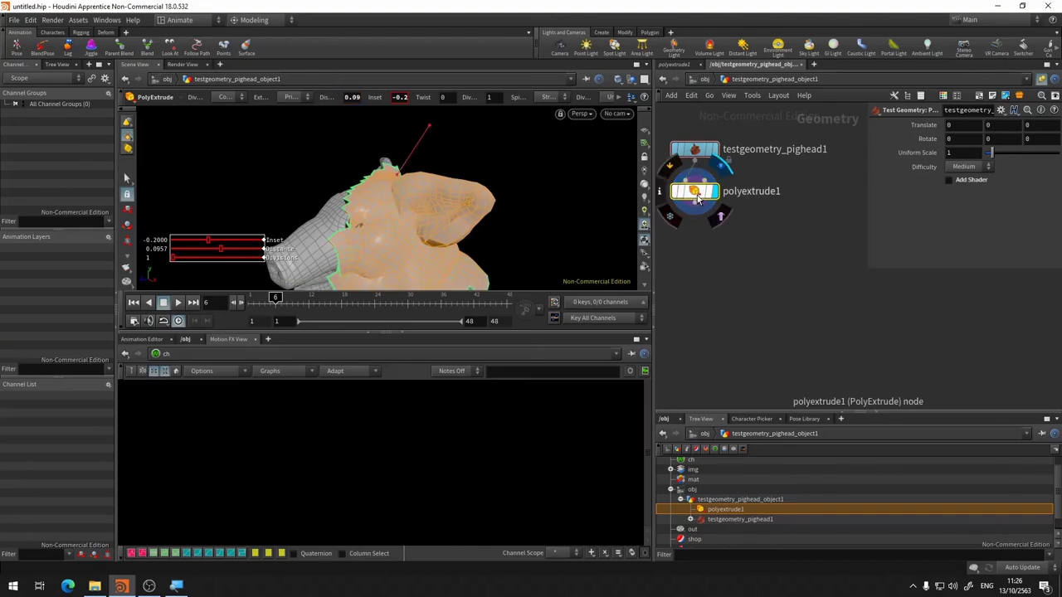
Step: Browse polyextrude1's parameters, including its Local Control and Spine Control tabs
{"action": "left_click", "coordinate": [697, 194]}
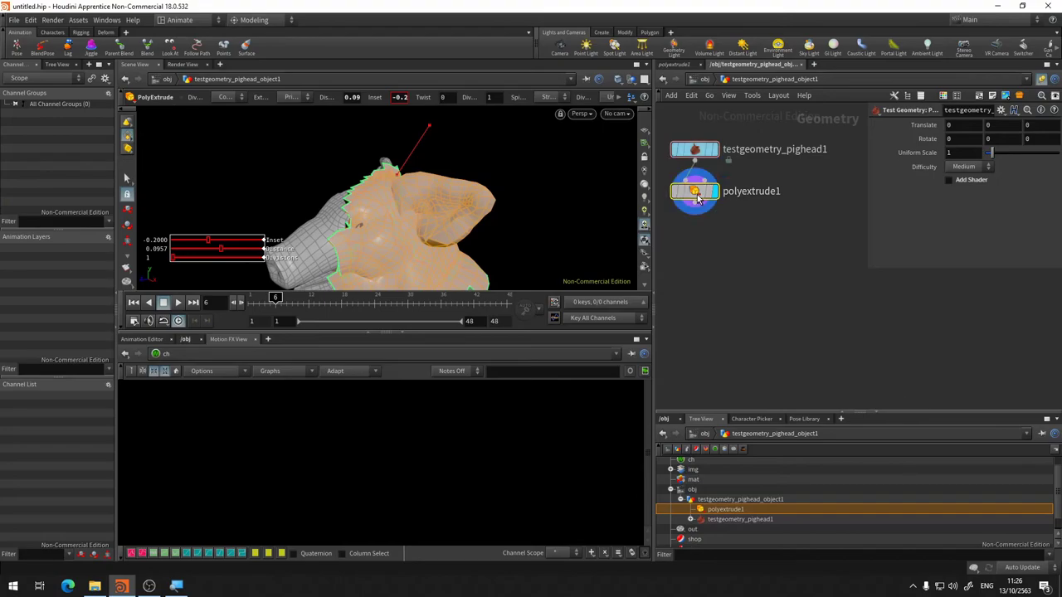
{"action": "scroll", "coordinate": [963, 241], "scroll_direction": "down", "scroll_amount": 2}
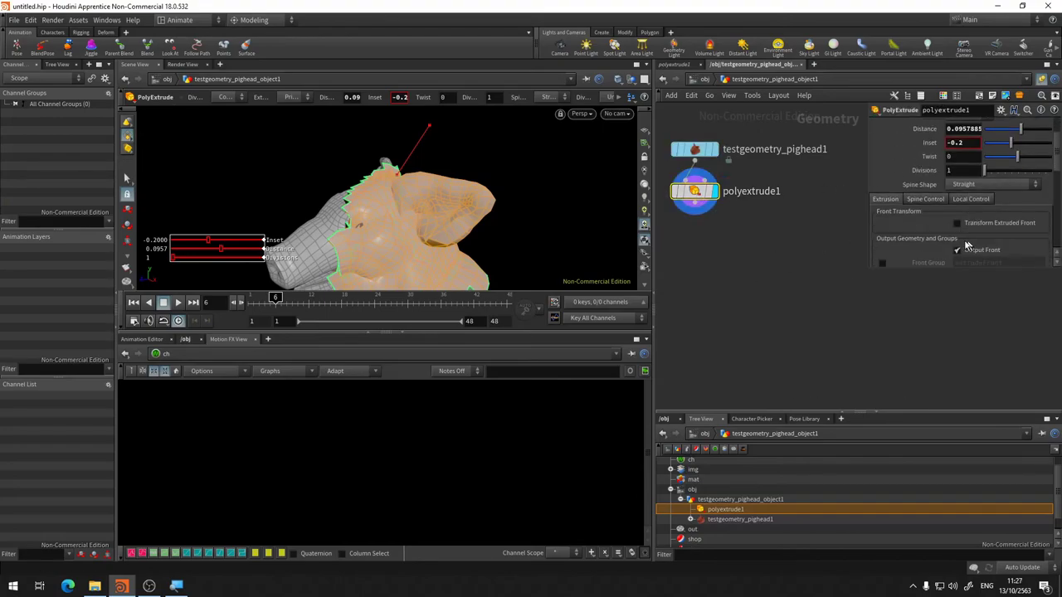
{"action": "scroll", "coordinate": [934, 238], "scroll_direction": "down", "scroll_amount": 1}
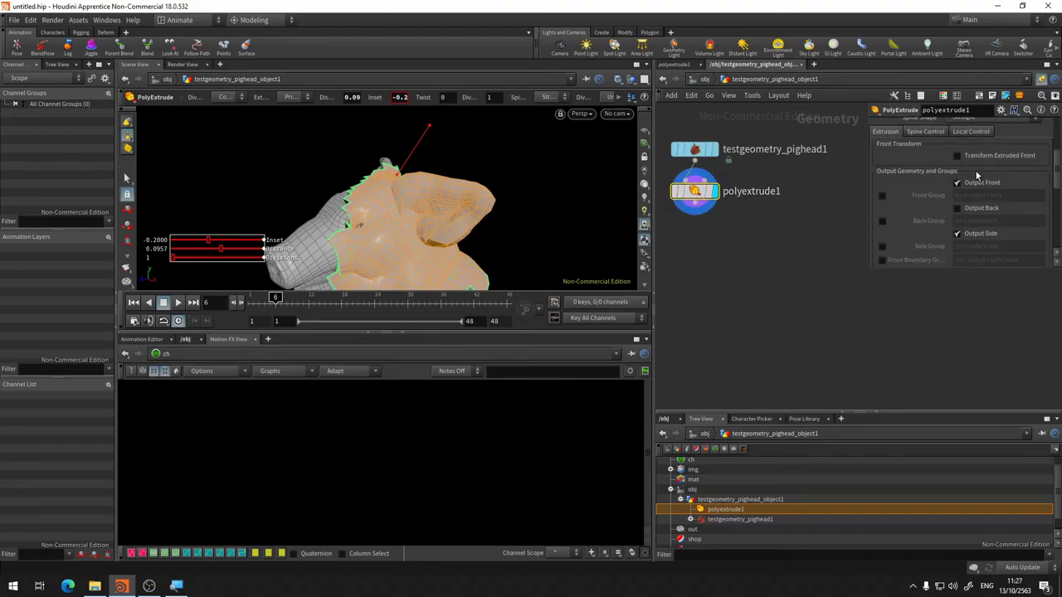
{"action": "scroll", "coordinate": [971, 179], "scroll_direction": "up", "scroll_amount": 1}
{"action": "scroll", "coordinate": [946, 191], "scroll_direction": "up", "scroll_amount": 2}
{"action": "scroll", "coordinate": [933, 200], "scroll_direction": "up", "scroll_amount": 1}
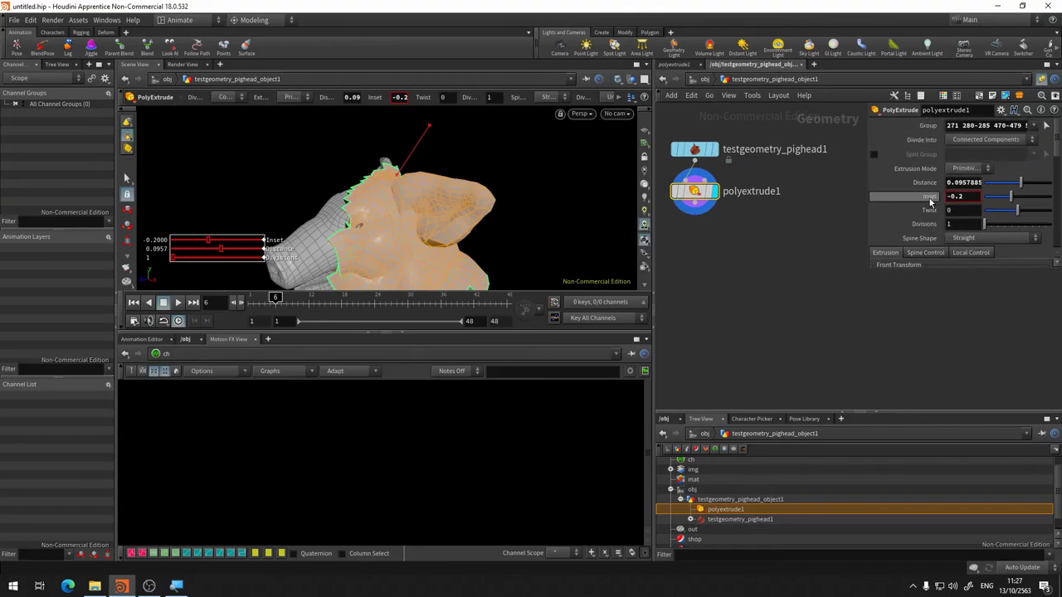
{"action": "scroll", "coordinate": [929, 203], "scroll_direction": "down", "scroll_amount": 1}
{"action": "scroll", "coordinate": [927, 204], "scroll_direction": "down", "scroll_amount": 1}
{"action": "scroll", "coordinate": [954, 166], "scroll_direction": "down", "scroll_amount": 1}
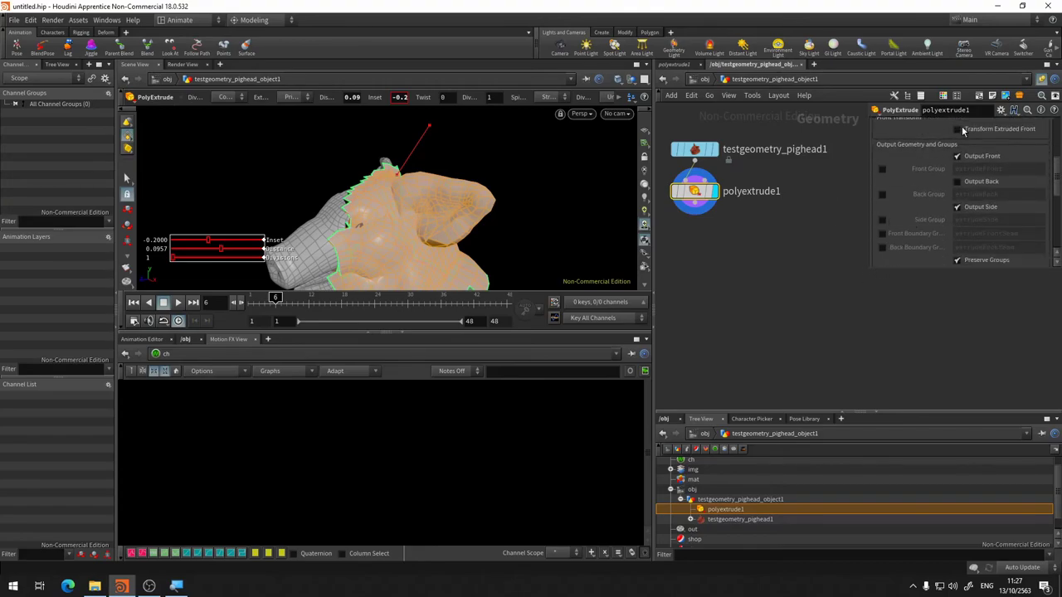
{"action": "scroll", "coordinate": [952, 169], "scroll_direction": "down", "scroll_amount": 1}
{"action": "scroll", "coordinate": [952, 169], "scroll_direction": "down", "scroll_amount": 1}
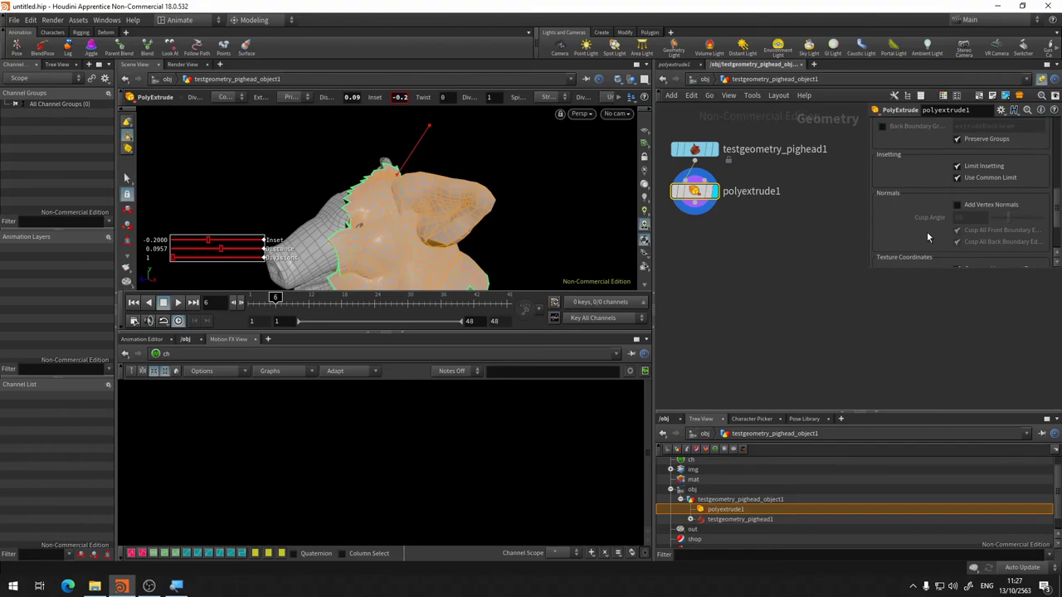
{"action": "scroll", "coordinate": [927, 231], "scroll_direction": "up", "scroll_amount": 1}
{"action": "scroll", "coordinate": [927, 232], "scroll_direction": "up", "scroll_amount": 1}
{"action": "scroll", "coordinate": [924, 226], "scroll_direction": "up", "scroll_amount": 1}
{"action": "scroll", "coordinate": [925, 226], "scroll_direction": "up", "scroll_amount": 3}
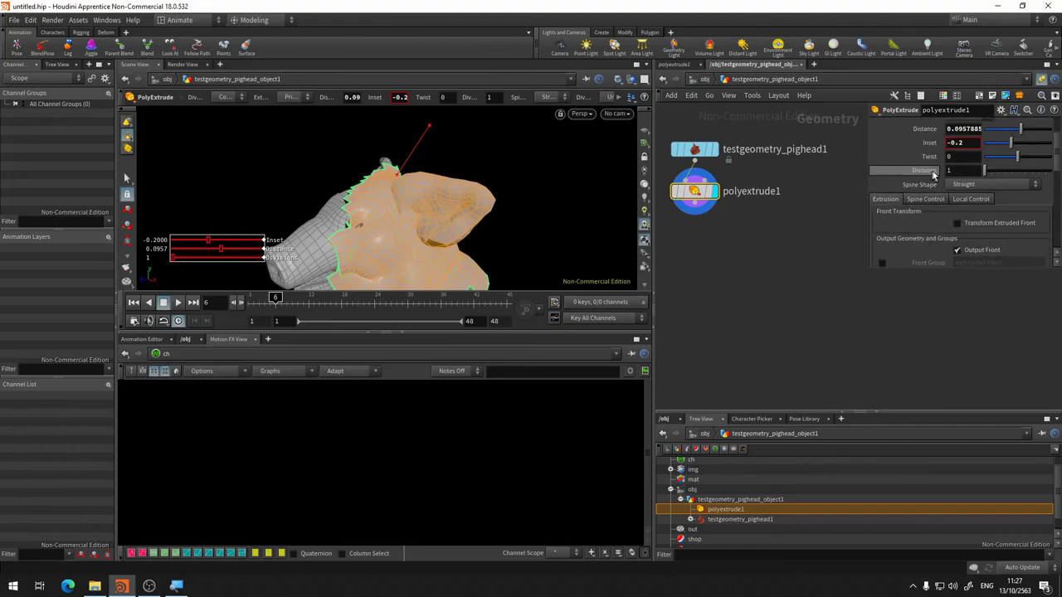
{"action": "left_click", "coordinate": [970, 196]}
{"action": "scroll", "coordinate": [974, 231], "scroll_direction": "down", "scroll_amount": 2}
{"action": "scroll", "coordinate": [971, 226], "scroll_direction": "up", "scroll_amount": 2}
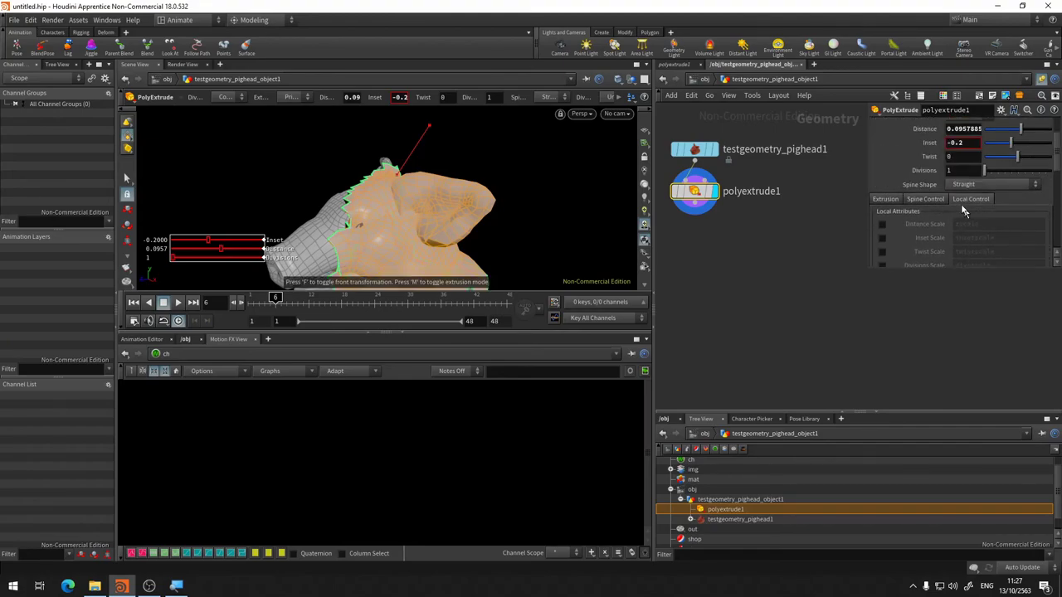
{"action": "left_click", "coordinate": [907, 199]}
{"action": "left_click", "coordinate": [888, 200]}
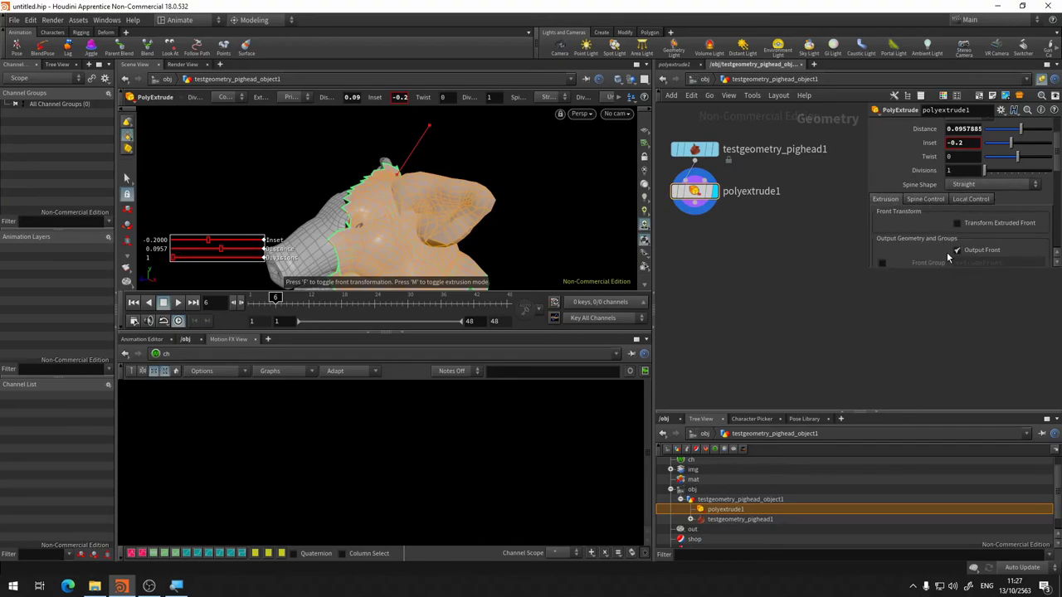
{"action": "scroll", "coordinate": [948, 258], "scroll_direction": "down", "scroll_amount": 2}
{"action": "scroll", "coordinate": [956, 224], "scroll_direction": "down", "scroll_amount": 3}
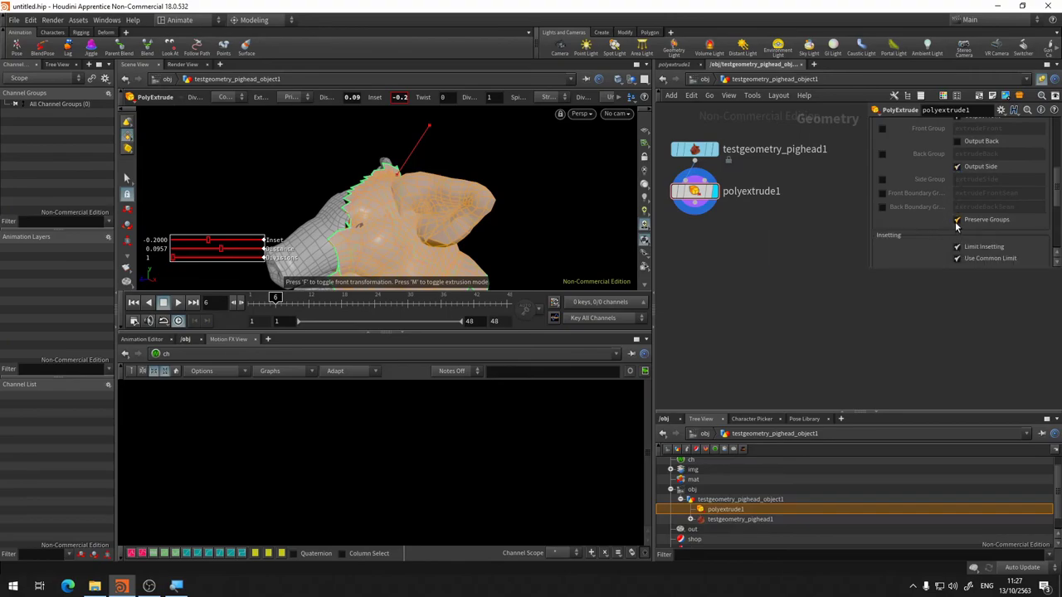
{"action": "scroll", "coordinate": [956, 236], "scroll_direction": "down", "scroll_amount": 2}
{"action": "scroll", "coordinate": [956, 240], "scroll_direction": "down", "scroll_amount": 2}
{"action": "scroll", "coordinate": [956, 247], "scroll_direction": "down", "scroll_amount": 2}
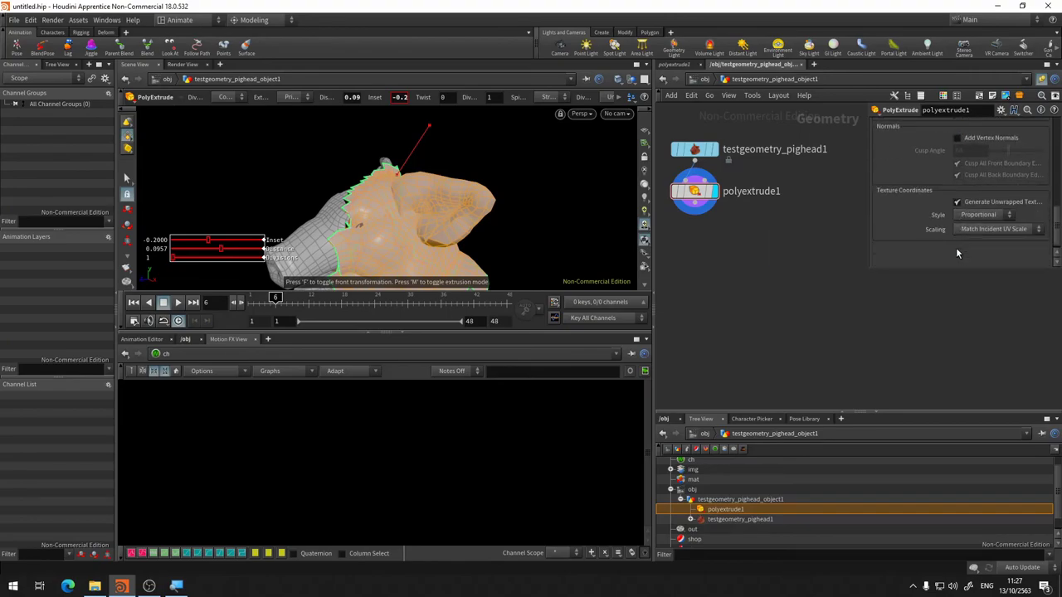
{"action": "scroll", "coordinate": [956, 249], "scroll_direction": "down", "scroll_amount": 2}
{"action": "left_click_drag", "start_coordinate": [1058, 239], "coordinate": [1058, 124]}
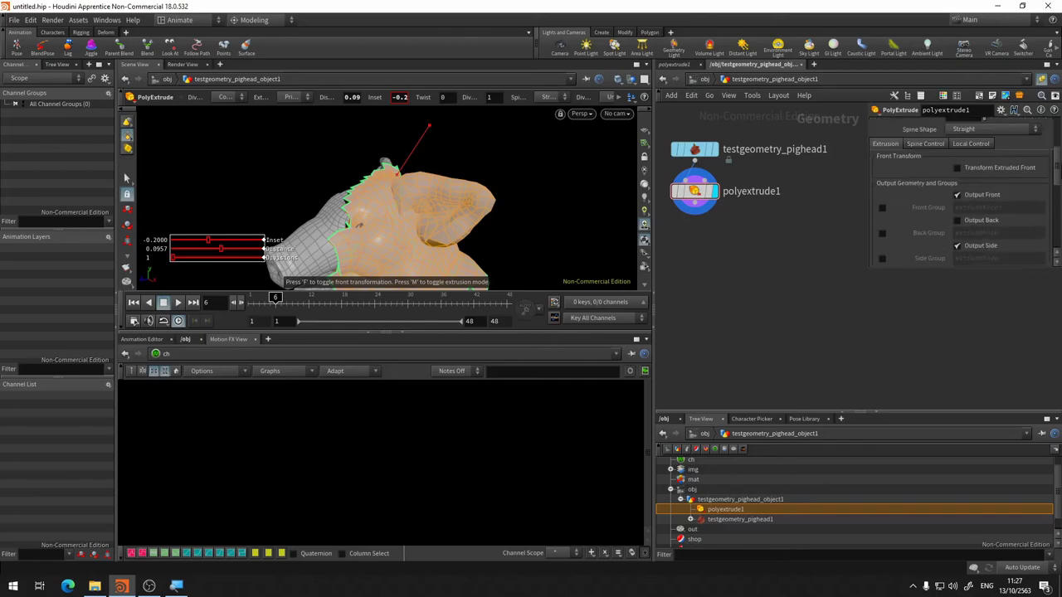
{"action": "scroll", "coordinate": [995, 182], "scroll_direction": "down", "scroll_amount": 2}
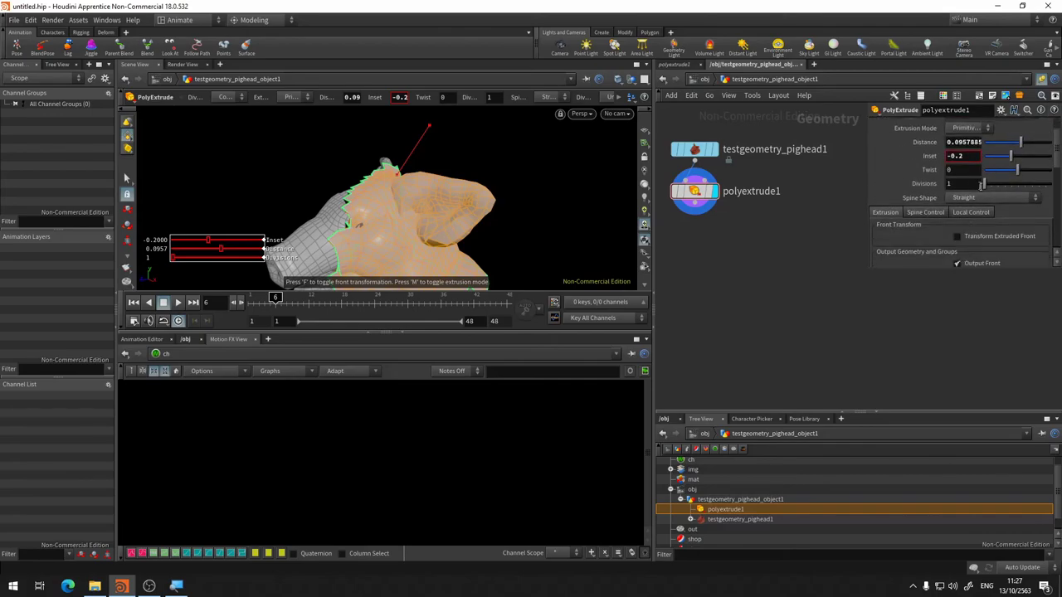
Step: Keep polyextrude1's Spine Shape set to Straight
{"action": "left_click", "coordinate": [989, 196]}
{"action": "left_click", "coordinate": [987, 222]}
{"action": "left_click", "coordinate": [988, 197]}
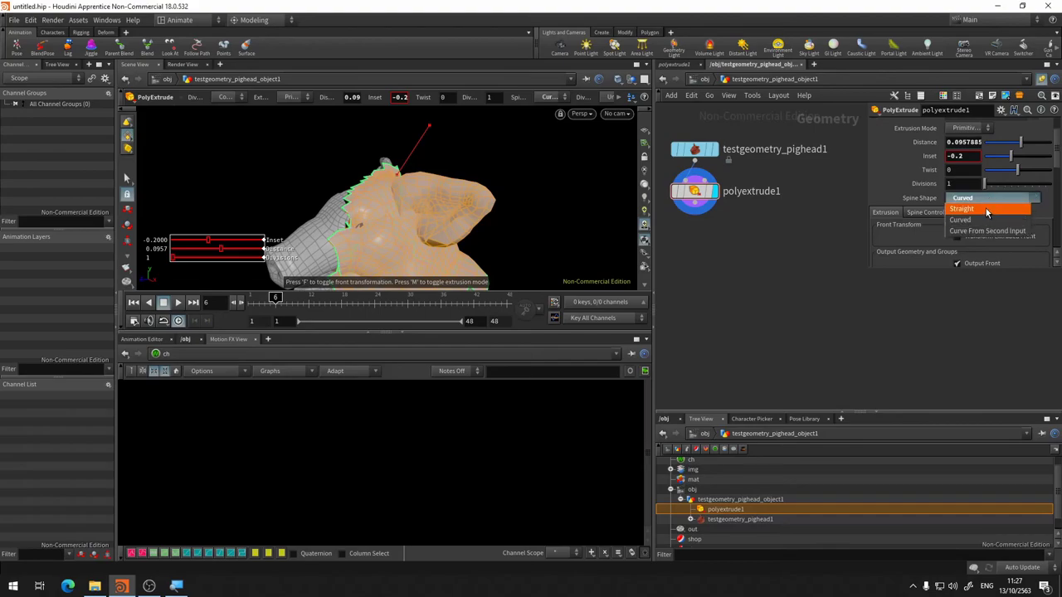
{"action": "left_click", "coordinate": [963, 209]}
Step: Keep uniform division spacing and lower Thickness Scale to about 0.81
{"action": "left_click", "coordinate": [921, 213]}
{"action": "scroll", "coordinate": [896, 215], "scroll_direction": "down", "scroll_amount": 2}
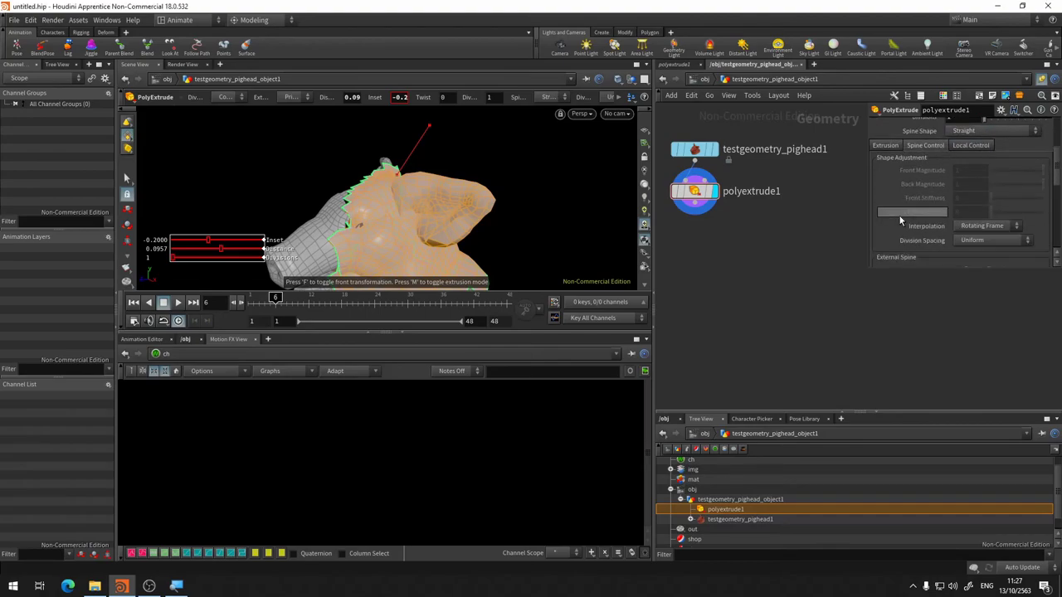
{"action": "scroll", "coordinate": [900, 216], "scroll_direction": "down", "scroll_amount": 4}
{"action": "left_click", "coordinate": [984, 175]}
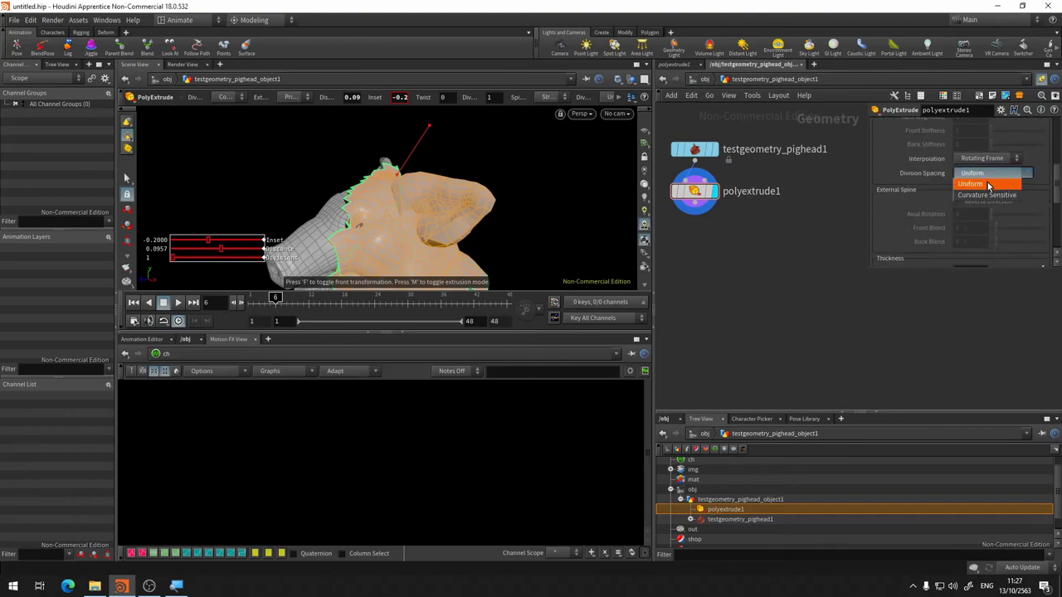
{"action": "left_click", "coordinate": [976, 237]}
{"action": "scroll", "coordinate": [975, 236], "scroll_direction": "down", "scroll_amount": 5}
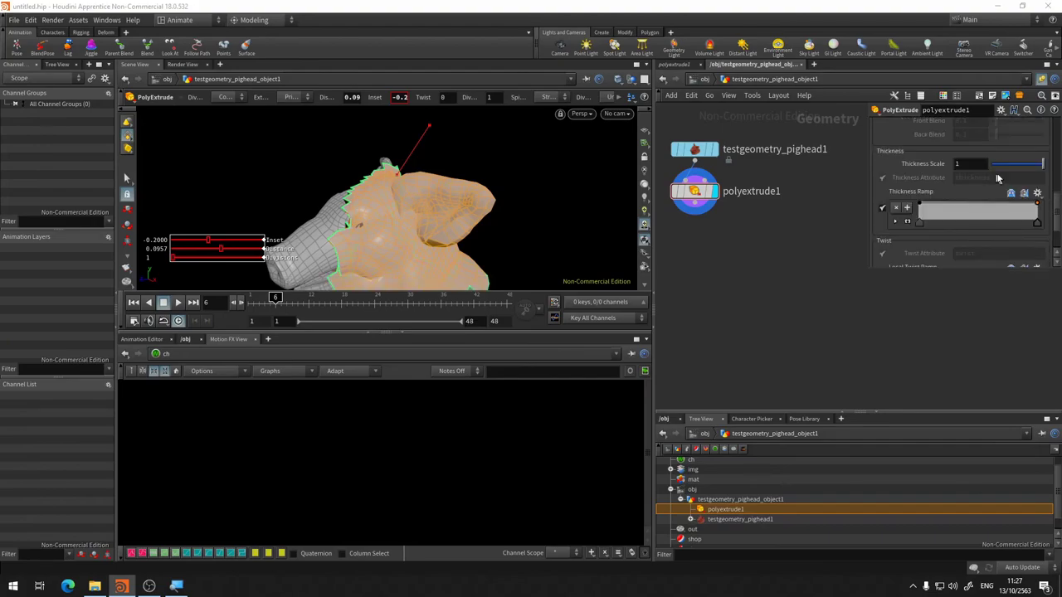
{"action": "mouse_move", "coordinate": [1043, 164]}
{"action": "left_mouse_down"}
{"action": "mouse_move", "coordinate": [1026, 170]}
{"action": "mouse_move", "coordinate": [1037, 170]}
{"action": "left_mouse_up"}
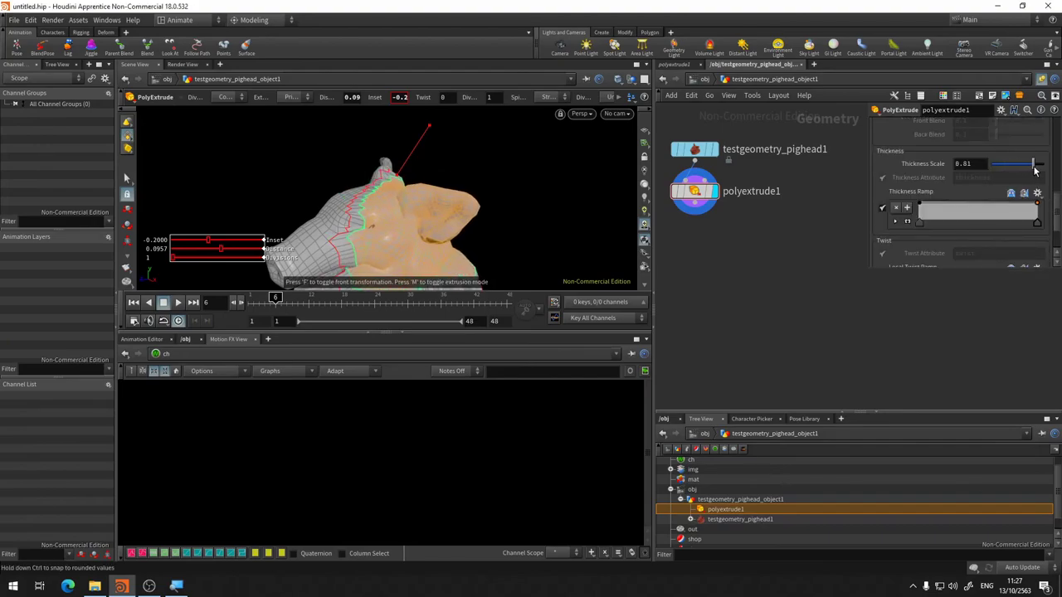
{"action": "scroll", "coordinate": [996, 181], "scroll_direction": "up", "scroll_amount": 3}
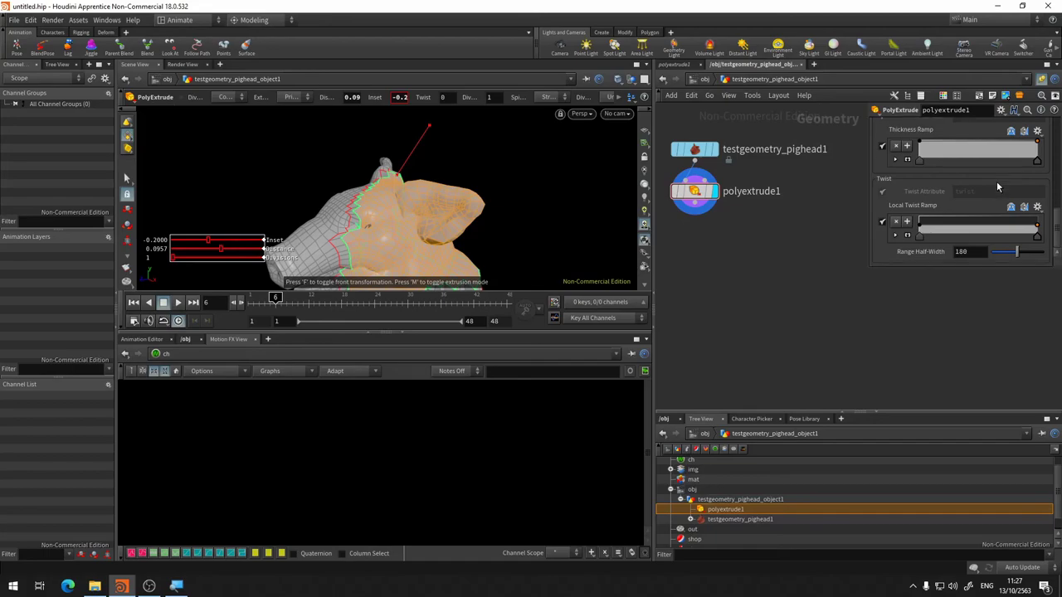
{"action": "scroll", "coordinate": [975, 152], "scroll_direction": "up", "scroll_amount": 2}
{"action": "scroll", "coordinate": [975, 152], "scroll_direction": "up", "scroll_amount": 2}
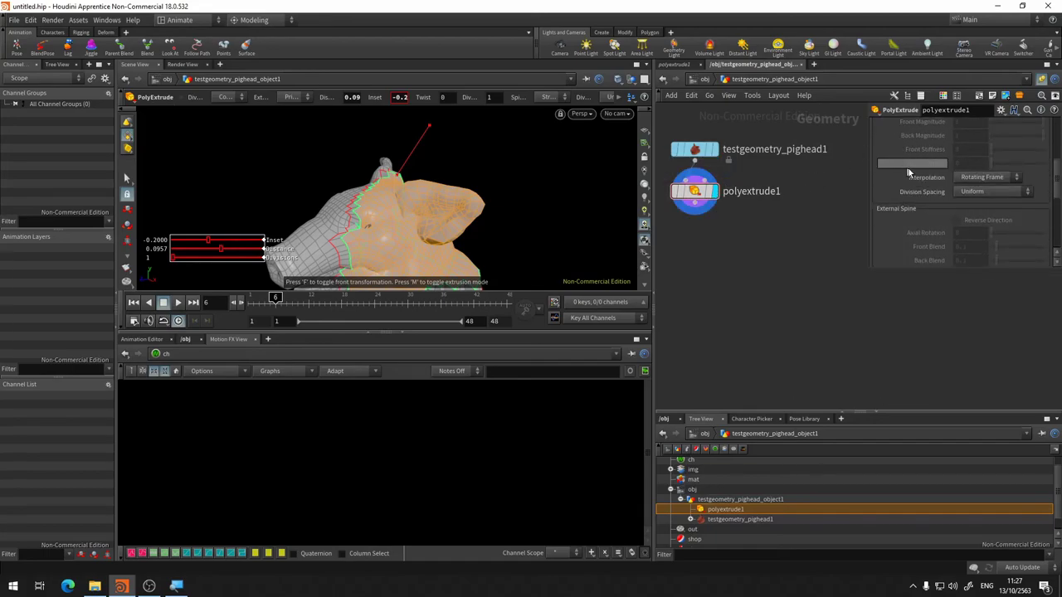
{"action": "scroll", "coordinate": [927, 178], "scroll_direction": "up", "scroll_amount": 3}
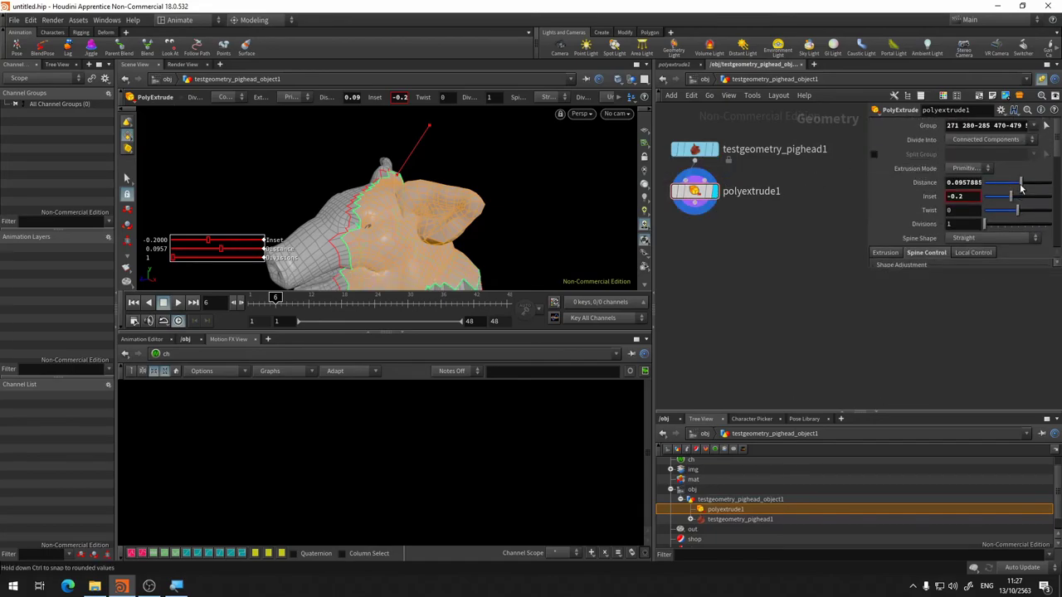
Step: Set polyextrude1 to Distance 0.12, Inset -0.27 and Twist -3
{"action": "left_click_drag", "start_coordinate": [1020, 184], "coordinate": [1022, 191]}
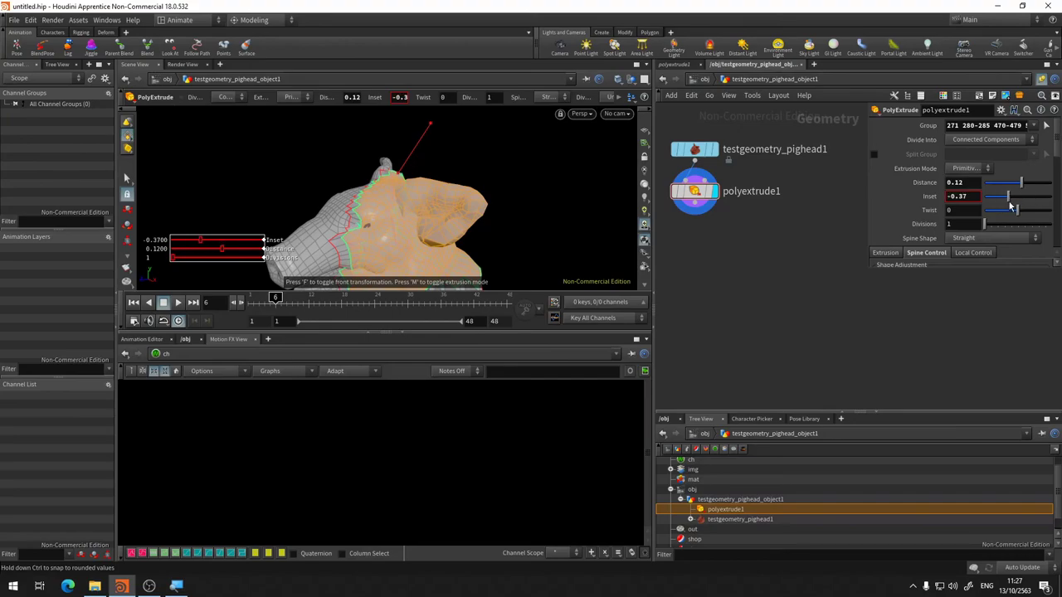
{"action": "left_click_drag", "start_coordinate": [1019, 212], "coordinate": [1018, 211]}
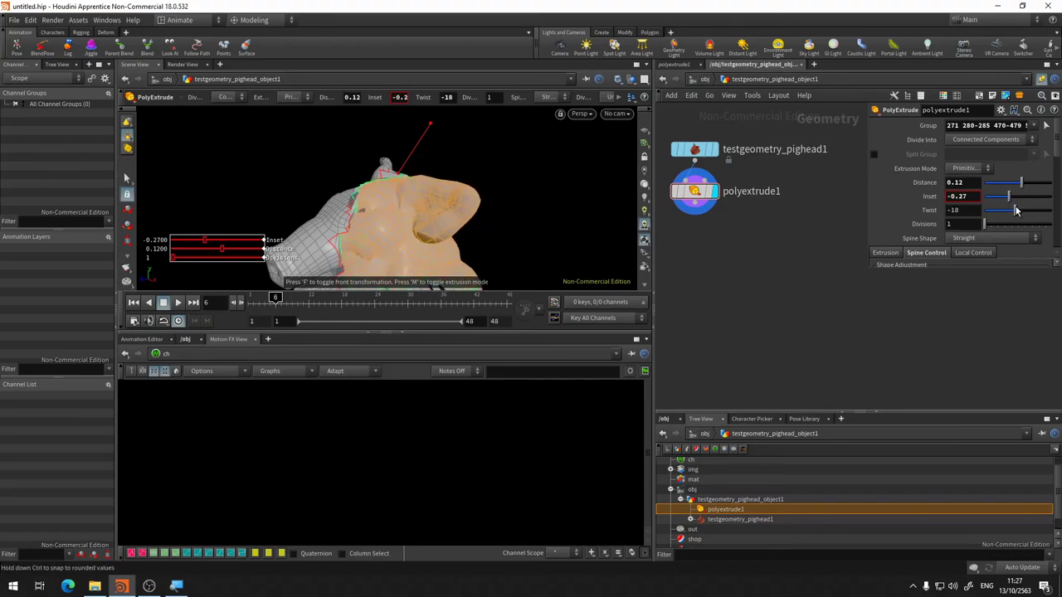
Step: Drive polyextrude1's Distance with a Motion FX Noise and lower Roughness to 0.423
{"action": "right_click", "coordinate": [929, 186]}
{"action": "mouse_move", "coordinate": [946, 233]}
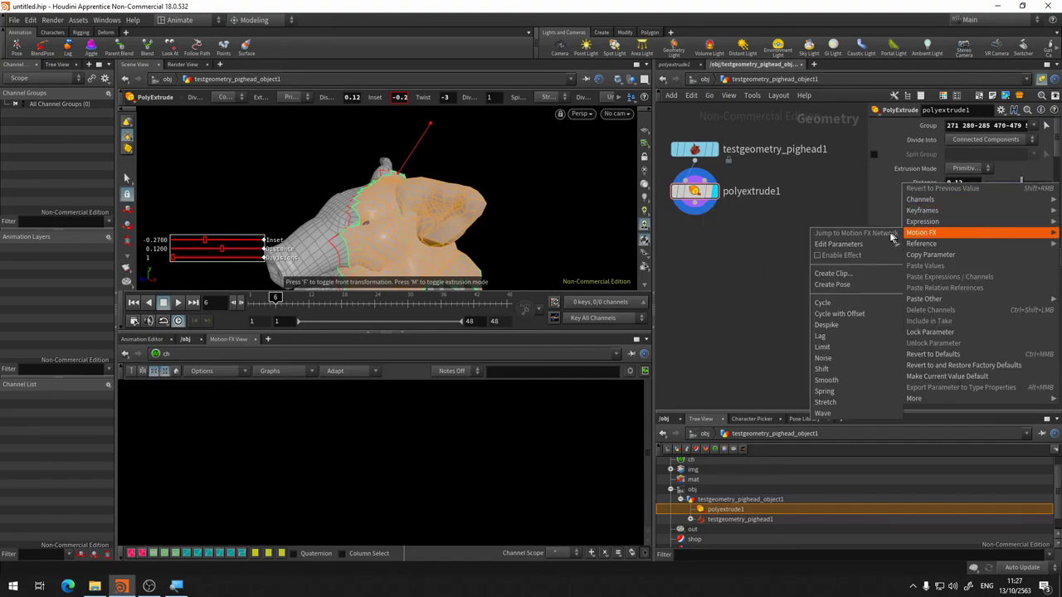
{"action": "left_click", "coordinate": [855, 359]}
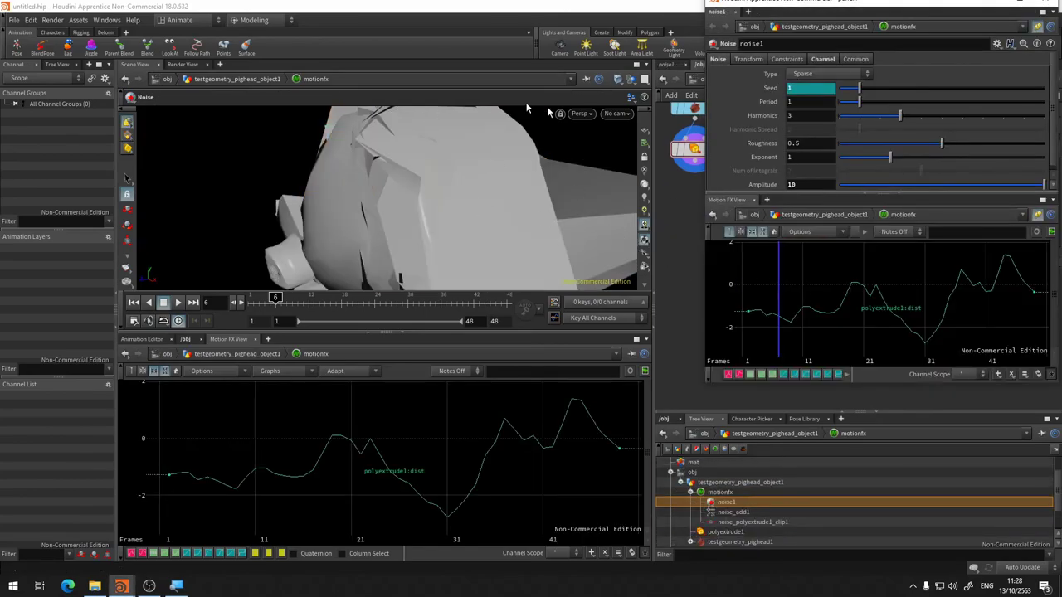
{"action": "mouse_move", "coordinate": [886, 147]}
{"action": "left_mouse_down"}
{"action": "mouse_move", "coordinate": [847, 147]}
{"action": "mouse_move", "coordinate": [925, 147]}
{"action": "left_mouse_up"}
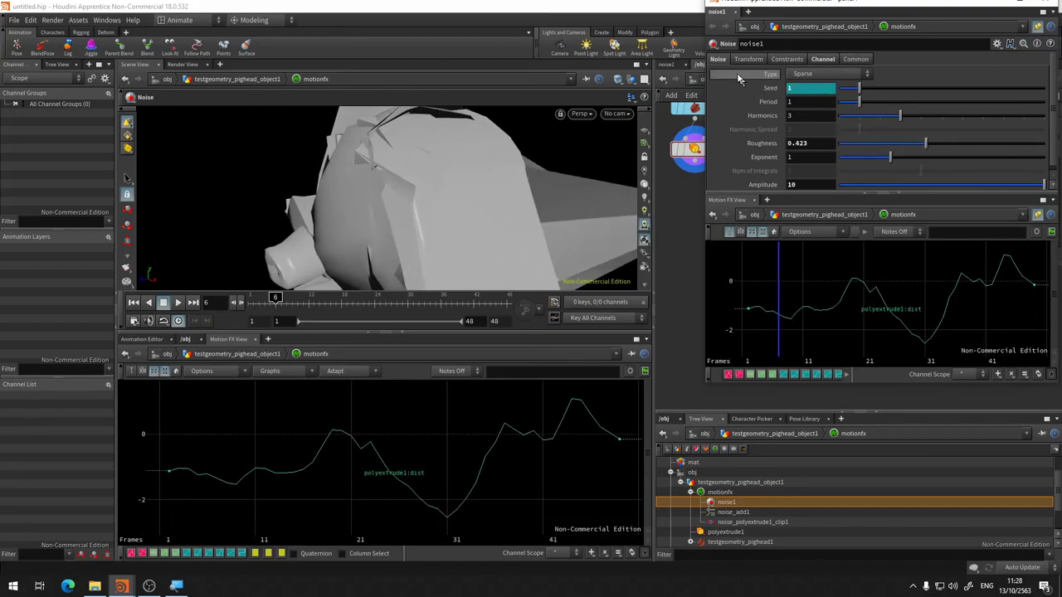
Step: Orbit around the pig head and play from frame 1 to watch the pulsing extrusion
{"action": "left_click_drag", "start_coordinate": [339, 300], "coordinate": [297, 300]}
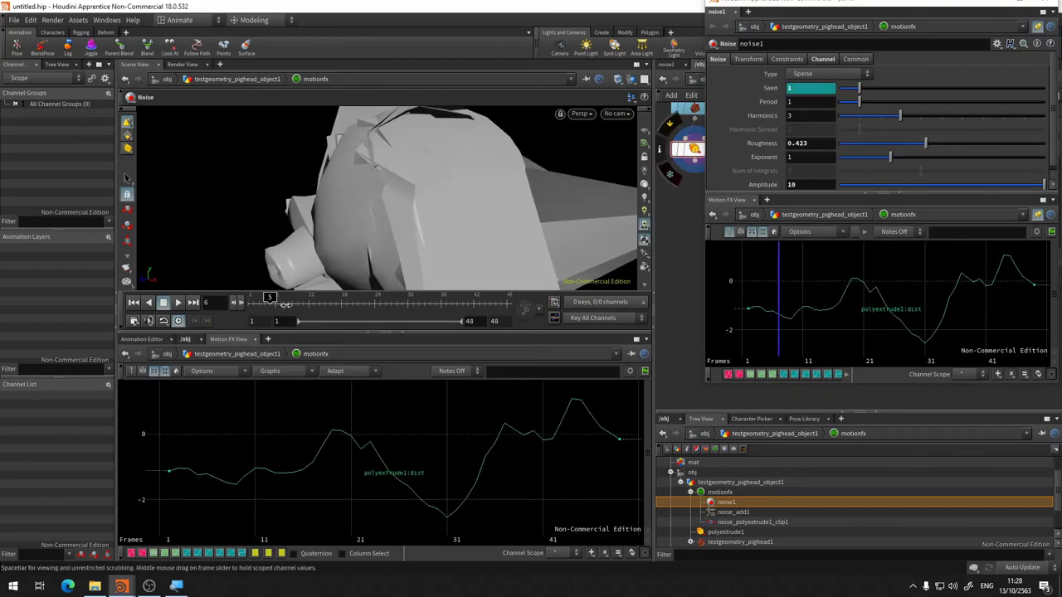
{"action": "key", "text": "Escape"}
{"action": "mouse_move", "coordinate": [415, 221]}
{"action": "left_mouse_down"}
{"action": "mouse_move", "coordinate": [478, 206]}
{"action": "mouse_move", "coordinate": [420, 244]}
{"action": "mouse_move", "coordinate": [441, 171]}
{"action": "left_mouse_up"}
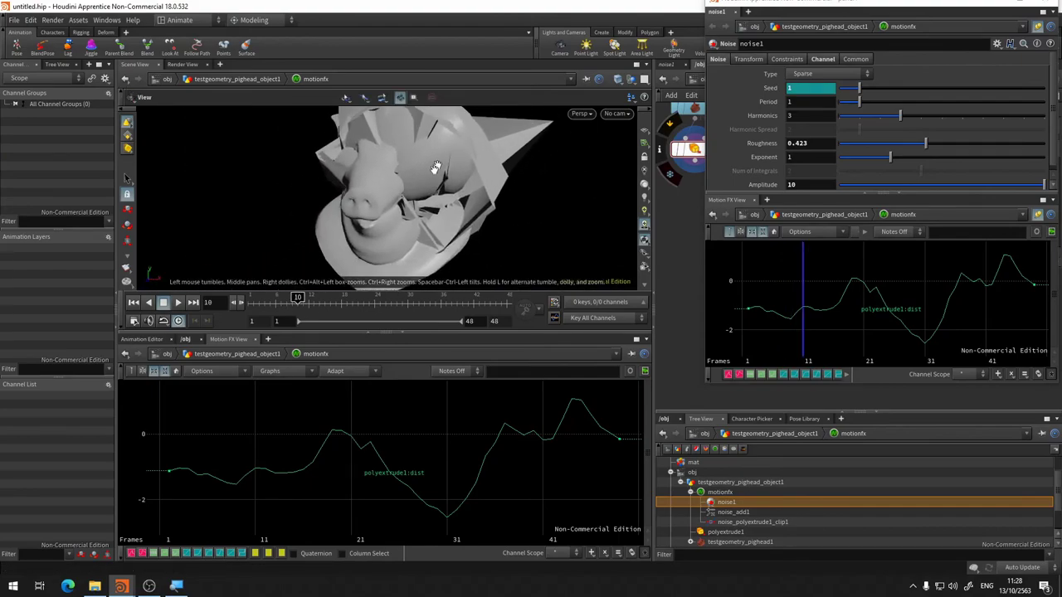
{"action": "key", "text": "Return"}
{"action": "left_click_drag", "start_coordinate": [336, 315], "coordinate": [218, 305]}
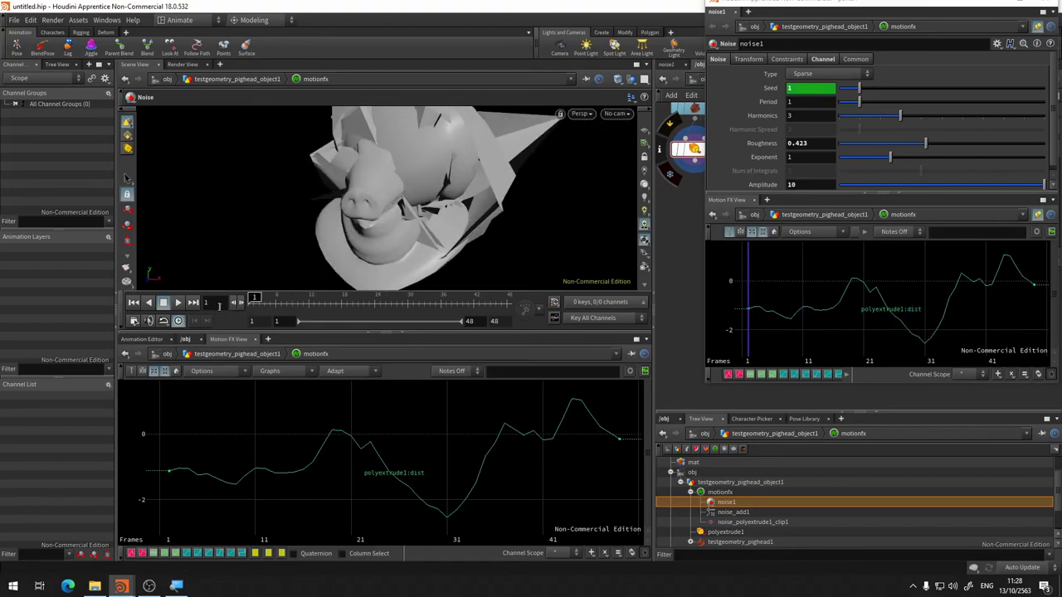
{"action": "left_click", "coordinate": [177, 304]}
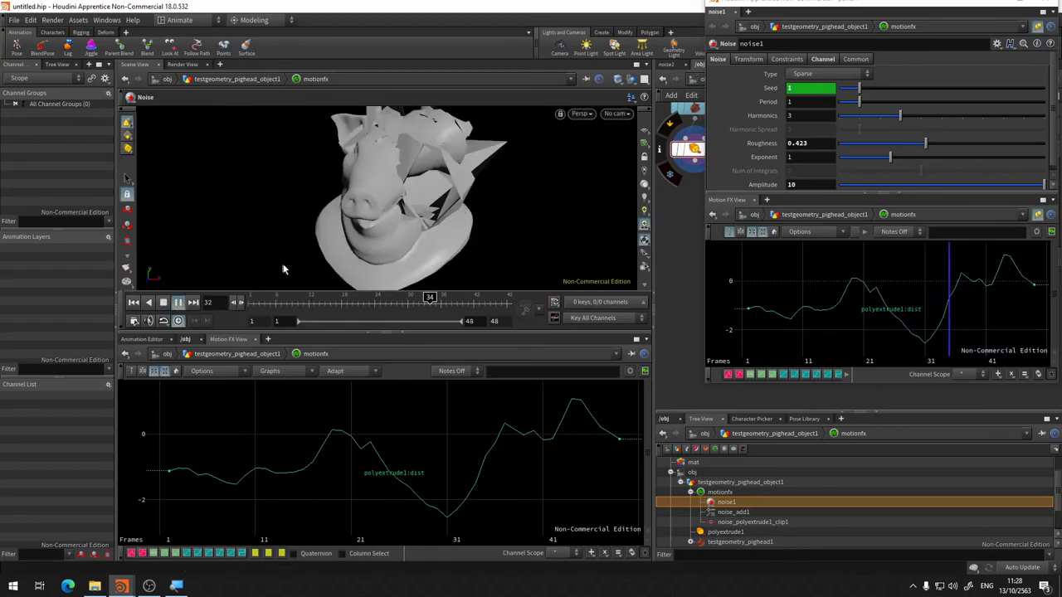
{"action": "left_click", "coordinate": [178, 302]}
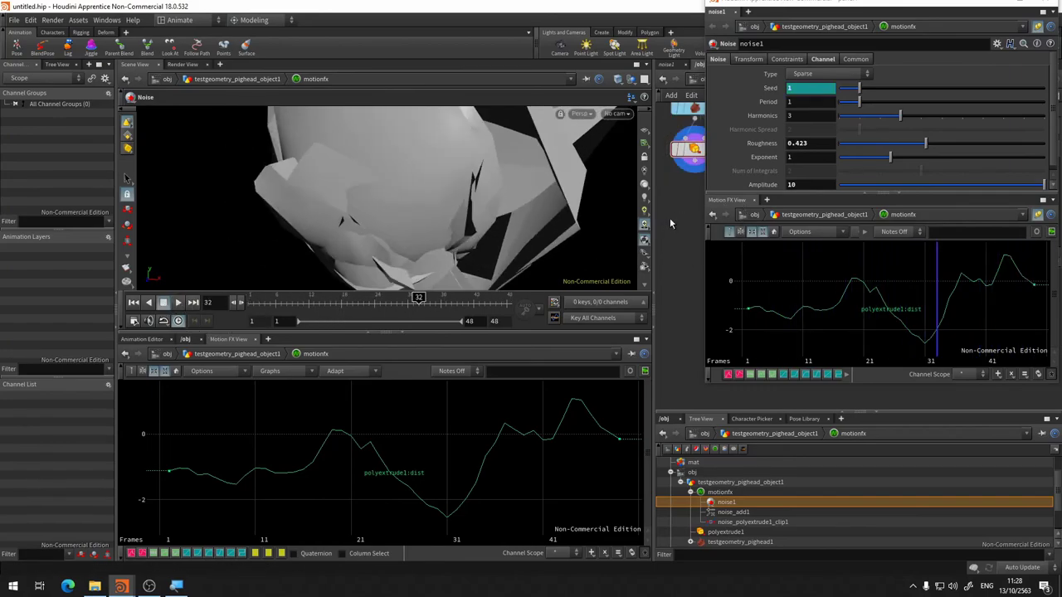
Step: Set the noise Exponent to 1.7 and Amplitude to 1.54, then close the noise window
{"action": "scroll", "coordinate": [672, 215], "scroll_direction": "down", "scroll_amount": 2}
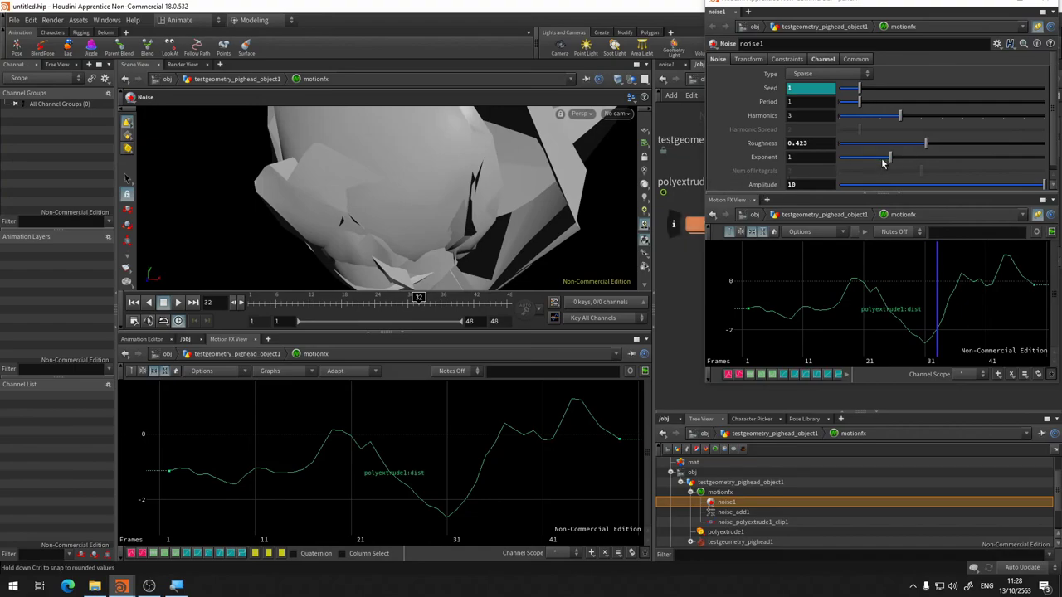
{"action": "mouse_move", "coordinate": [882, 163]}
{"action": "left_mouse_down"}
{"action": "mouse_move", "coordinate": [941, 160]}
{"action": "mouse_move", "coordinate": [926, 158]}
{"action": "left_mouse_up"}
{"action": "left_click", "coordinate": [295, 308]}
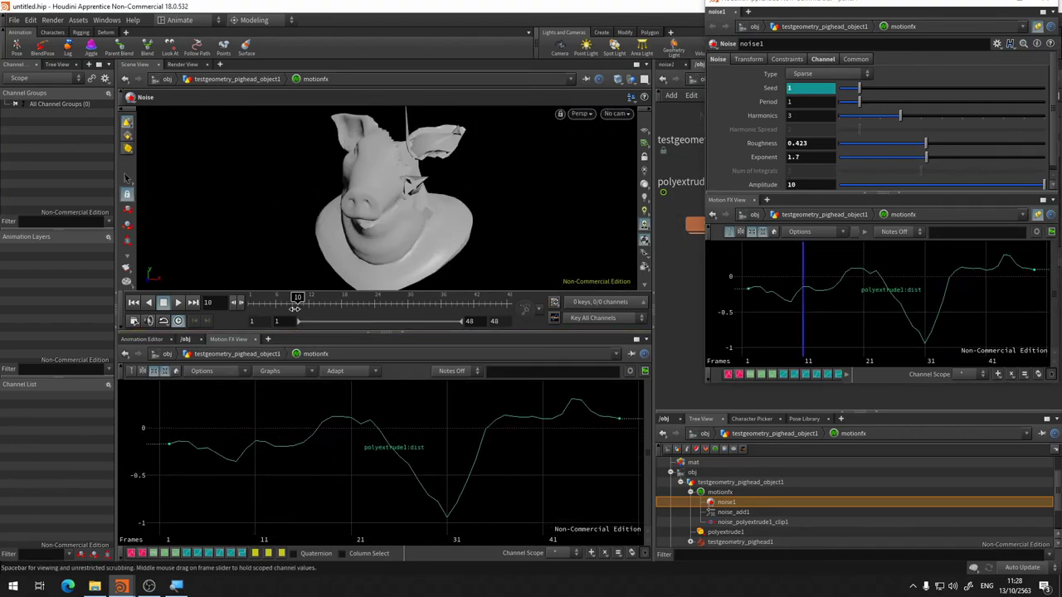
{"action": "mouse_move", "coordinate": [295, 308]}
{"action": "left_mouse_down"}
{"action": "mouse_move", "coordinate": [468, 299]}
{"action": "mouse_move", "coordinate": [445, 298]}
{"action": "left_mouse_up"}
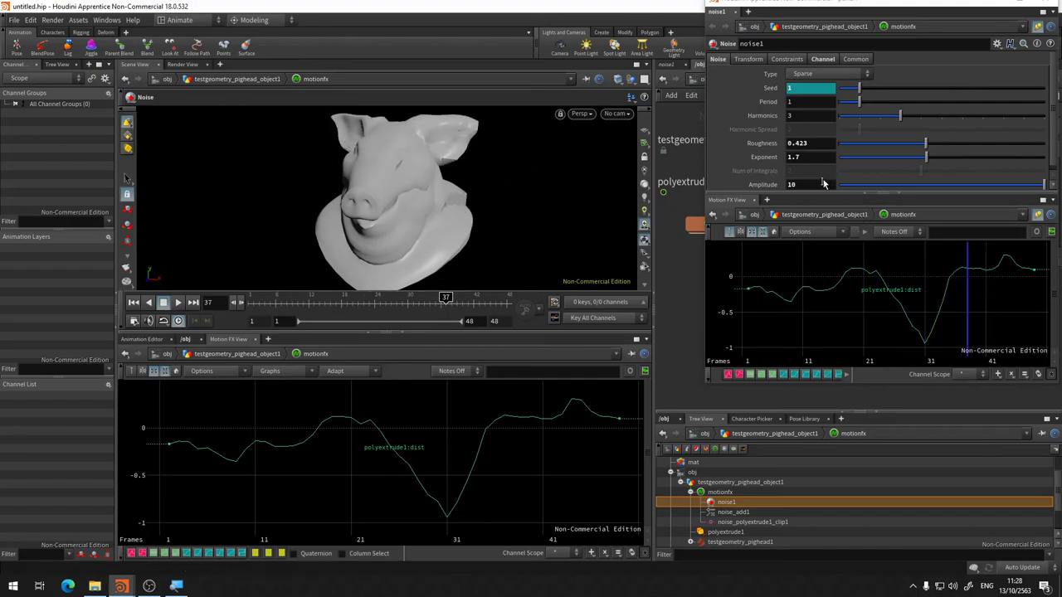
{"action": "left_click_drag", "start_coordinate": [995, 188], "coordinate": [866, 190]}
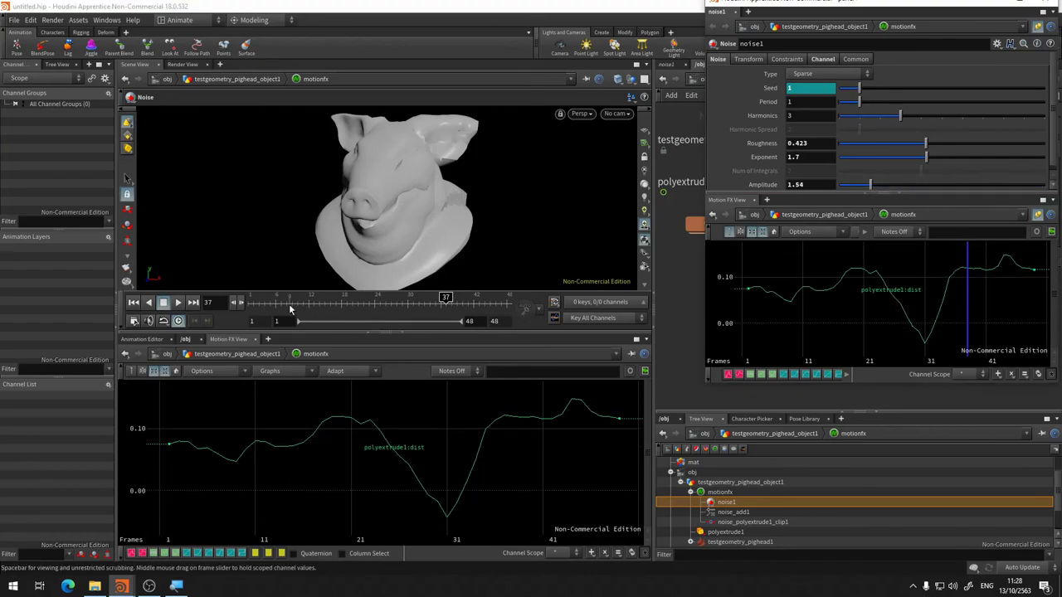
{"action": "left_click_drag", "start_coordinate": [271, 299], "coordinate": [303, 298]}
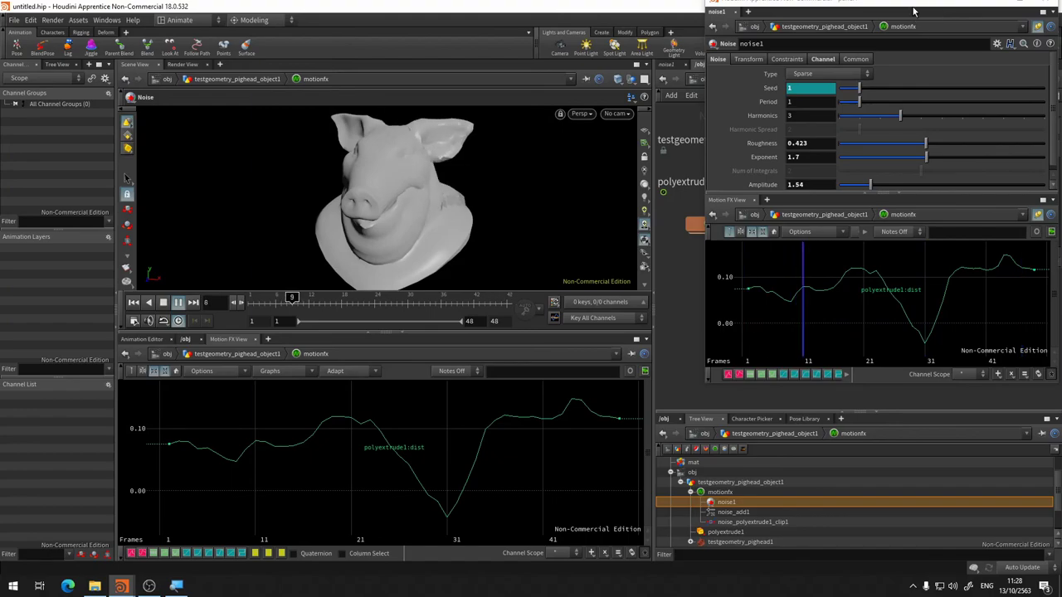
{"action": "left_click_drag", "start_coordinate": [913, 10], "coordinate": [820, 58]}
{"action": "left_click", "coordinate": [947, 52]}
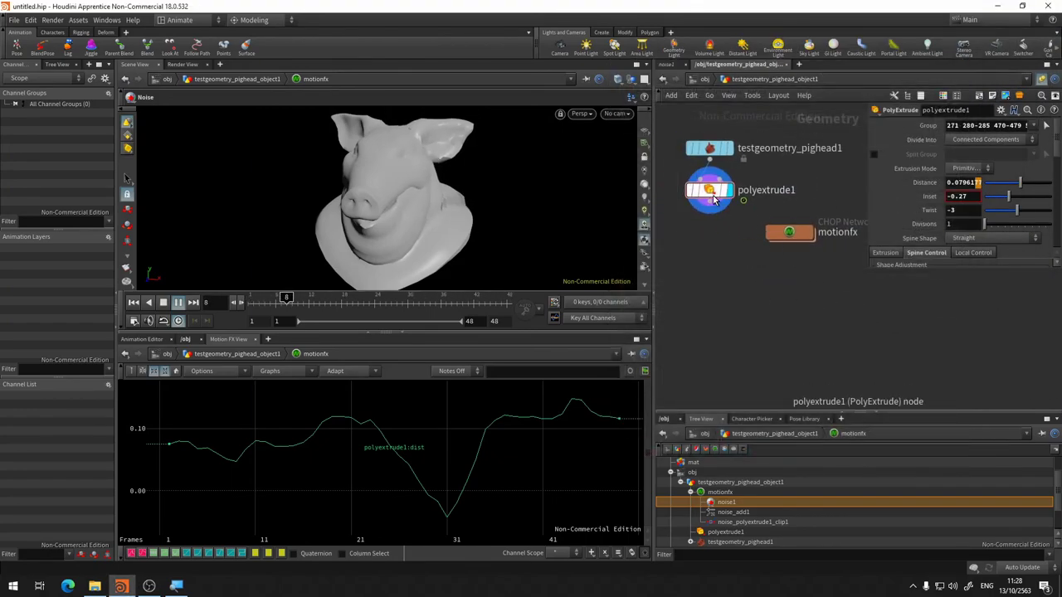
Step: Delete the polyextrude1 and motionfx nodes
{"action": "left_click", "coordinate": [713, 192]}
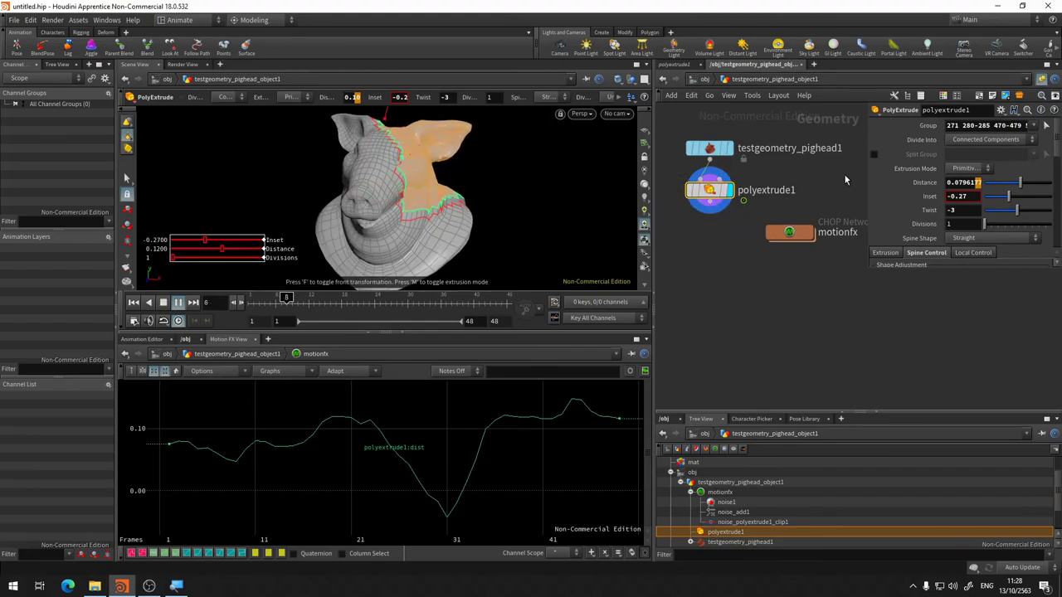
{"action": "left_click_drag", "start_coordinate": [846, 179], "coordinate": [748, 268]}
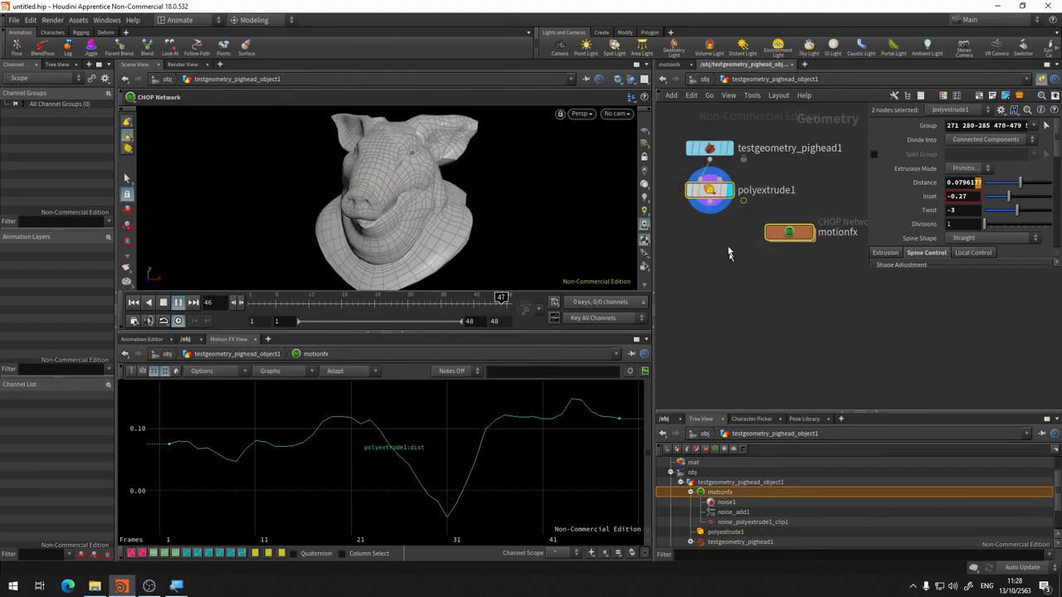
{"action": "key", "text": "Delete"}
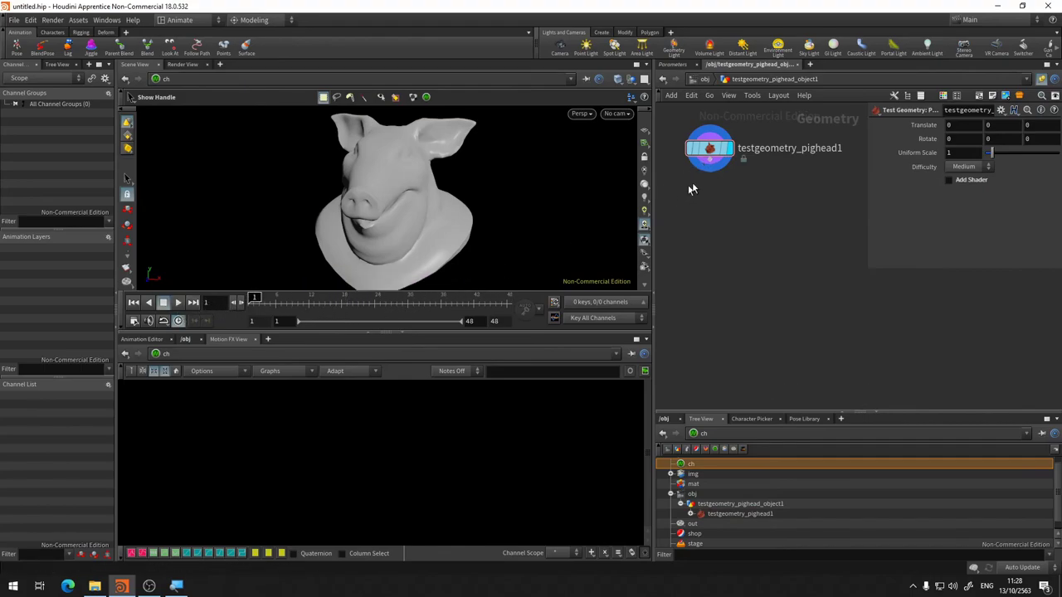
Step: Add a mountain1 Mountain node below pighead1 and lower its Height to 0.25
{"action": "key", "text": "Tab"}
{"action": "type", "text": "m"}
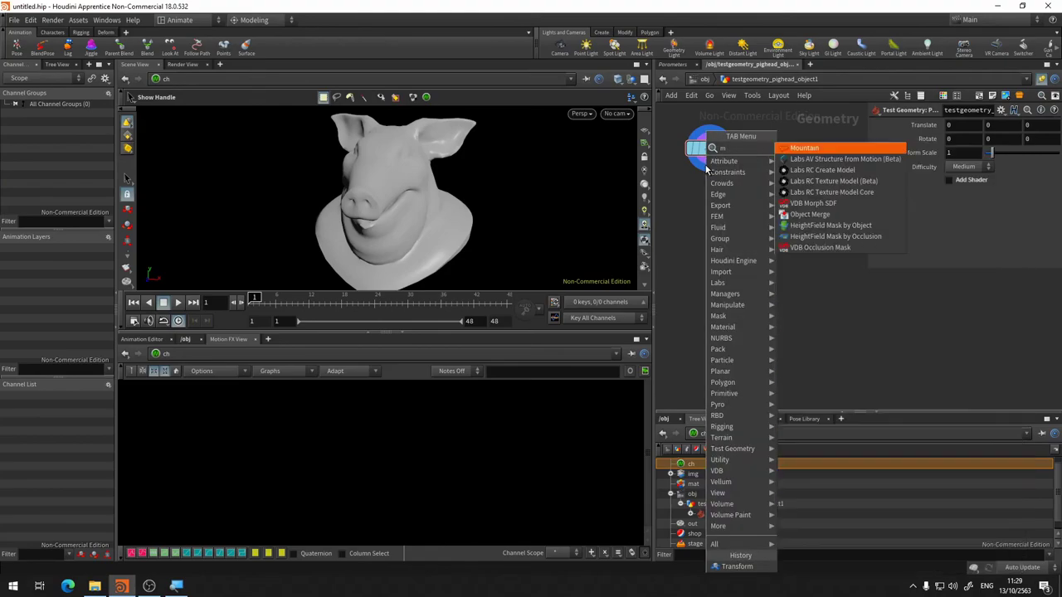
{"action": "key", "text": "Return"}
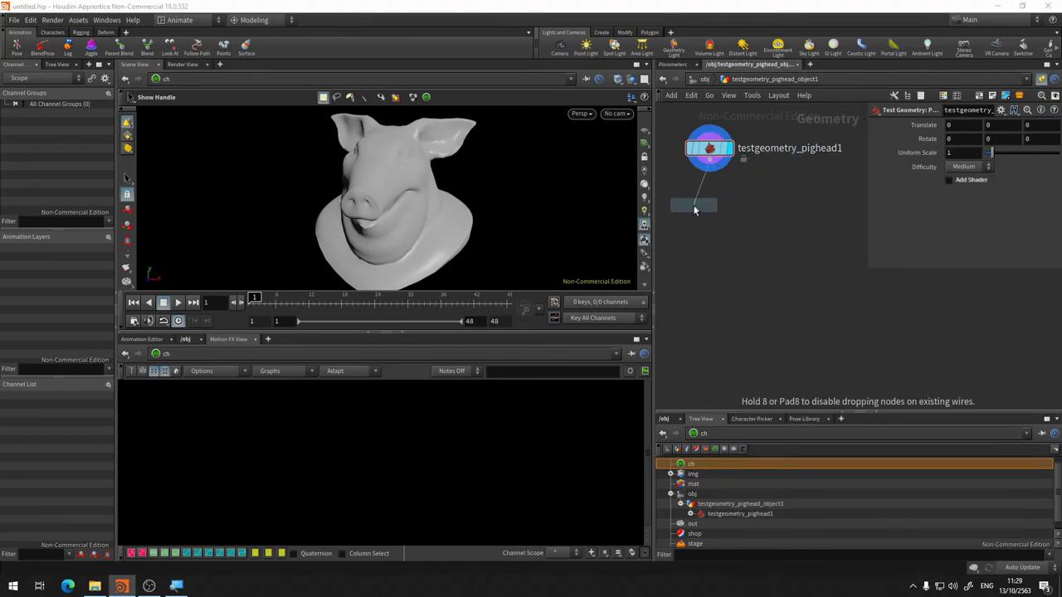
{"action": "left_click", "coordinate": [695, 209]}
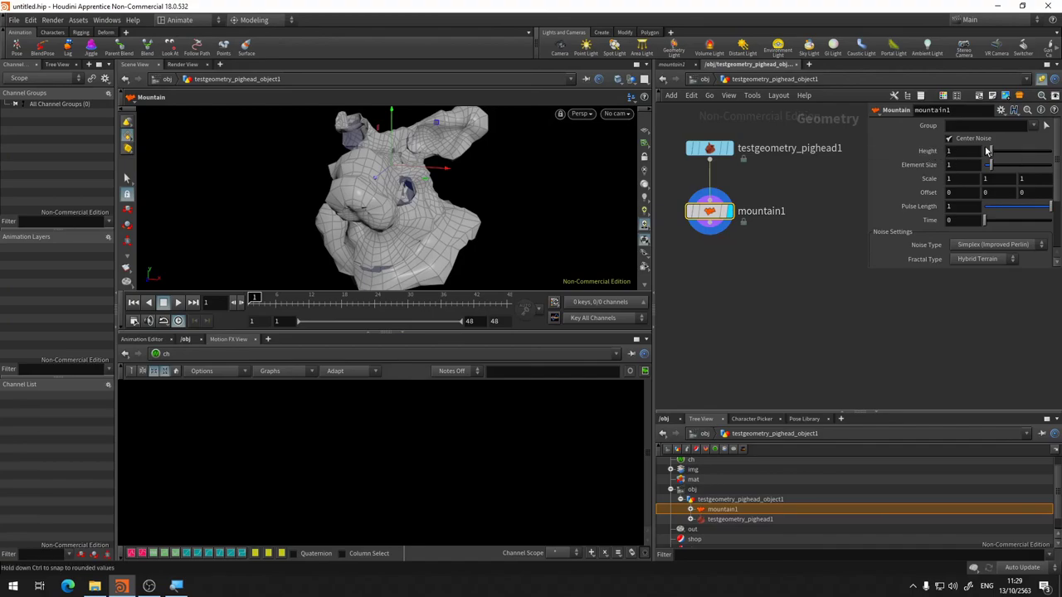
{"action": "left_click_drag", "start_coordinate": [989, 153], "coordinate": [990, 156]}
Step: Drive mountain1's Height with a Motion FX Noise and play it back to preview
{"action": "right_click", "coordinate": [936, 154]}
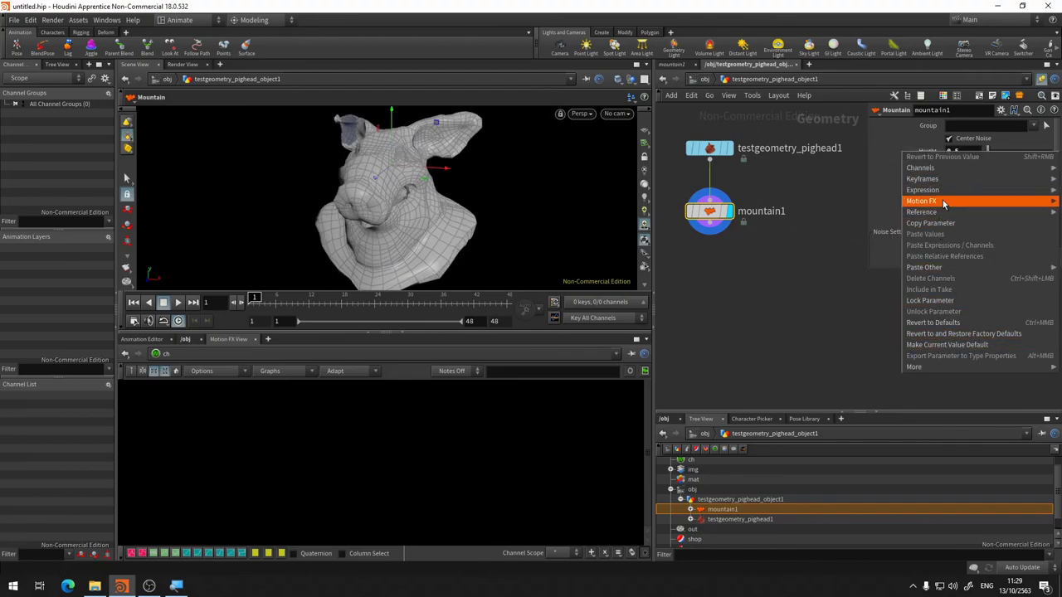
{"action": "mouse_move", "coordinate": [921, 201]}
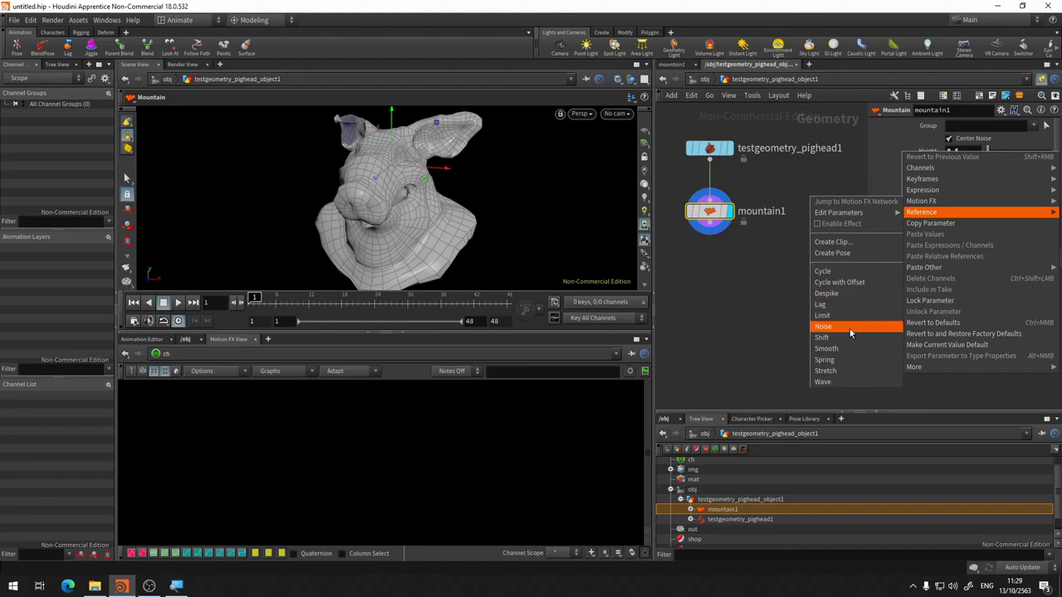
{"action": "left_click", "coordinate": [849, 328]}
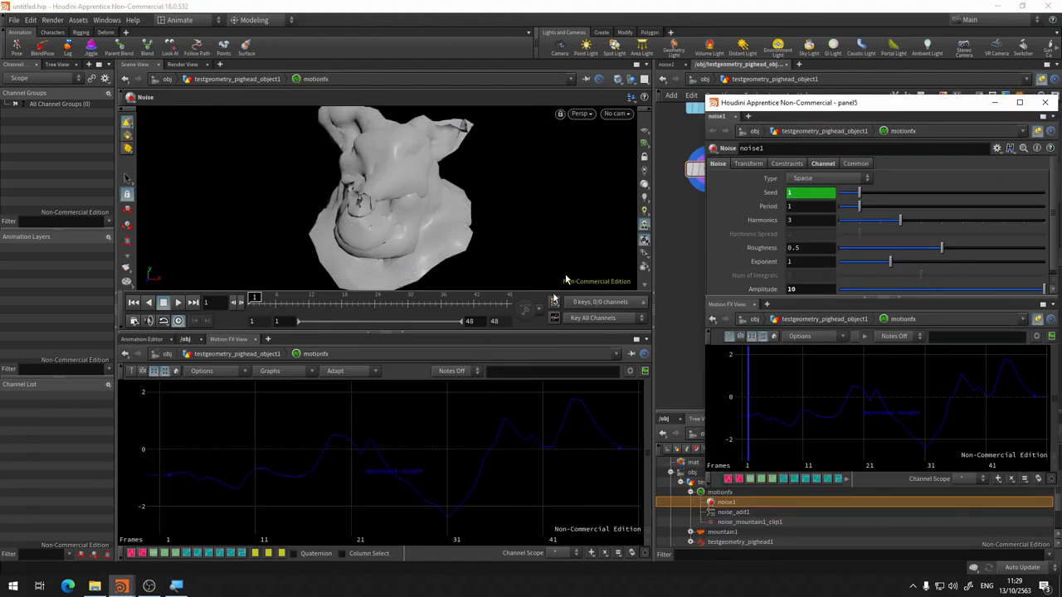
{"action": "mouse_move", "coordinate": [264, 304]}
{"action": "left_mouse_down"}
{"action": "mouse_move", "coordinate": [396, 311]}
{"action": "mouse_move", "coordinate": [206, 304]}
{"action": "left_mouse_up"}
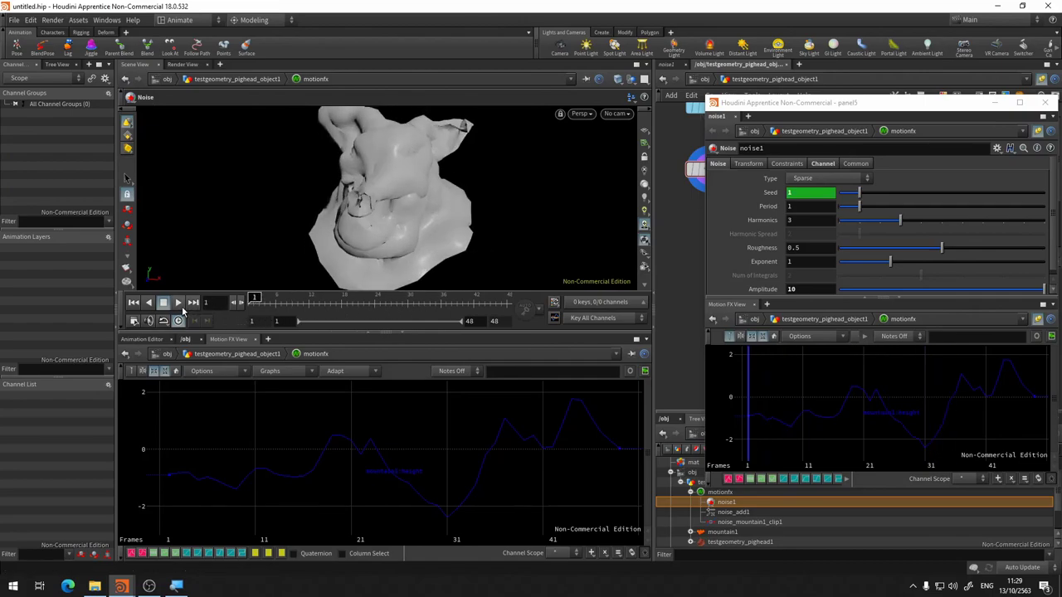
{"action": "left_click", "coordinate": [179, 304]}
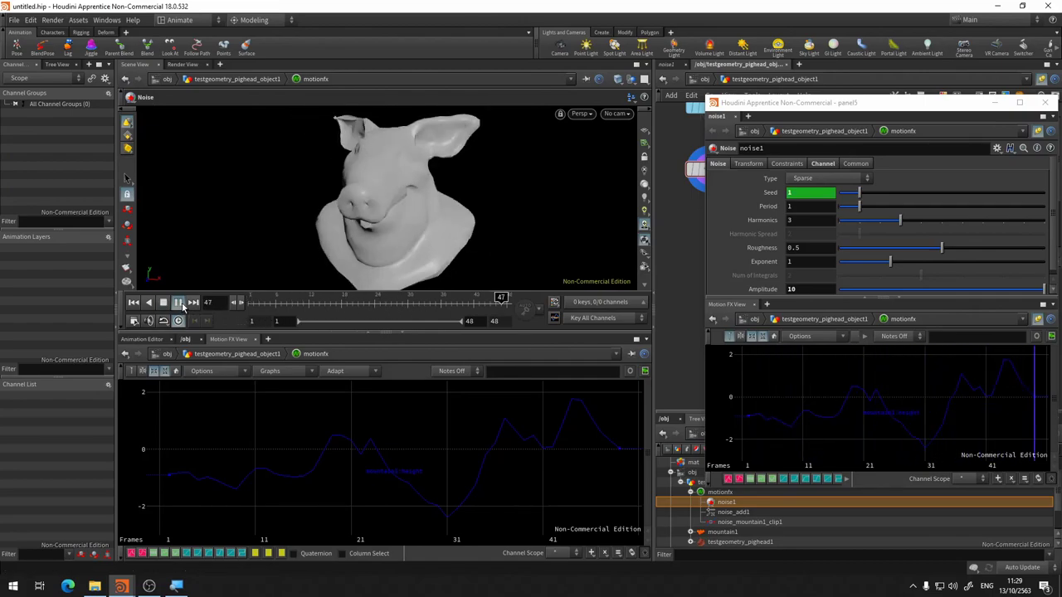
{"action": "left_click", "coordinate": [309, 306]}
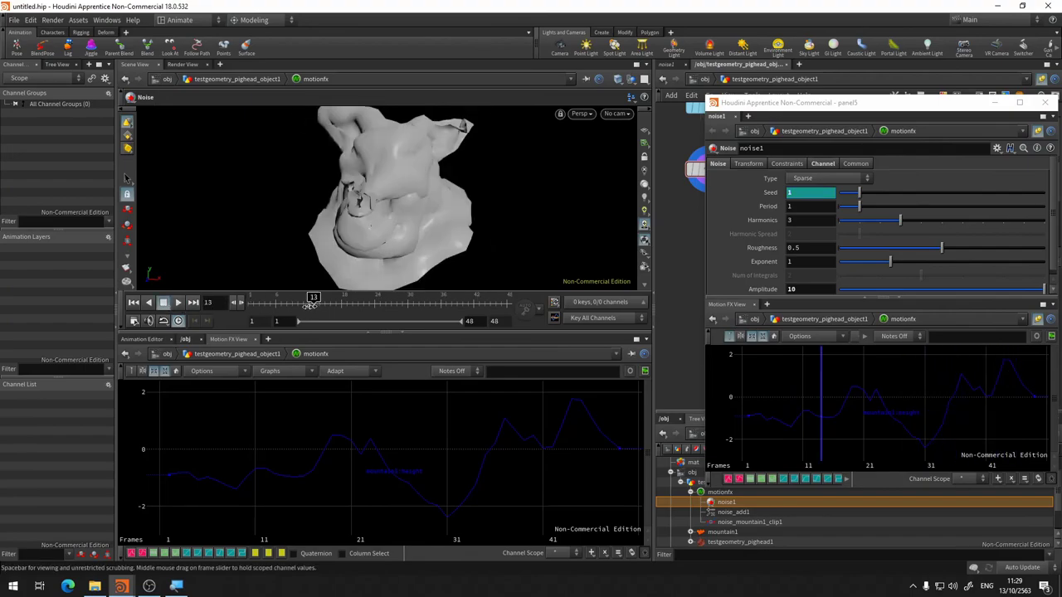
{"action": "left_click", "coordinate": [253, 303]}
Step: Lower the noise Amplitude to 1.97, replay from frame 1, and close the noise window
{"action": "left_click_drag", "start_coordinate": [956, 287], "coordinate": [879, 292]}
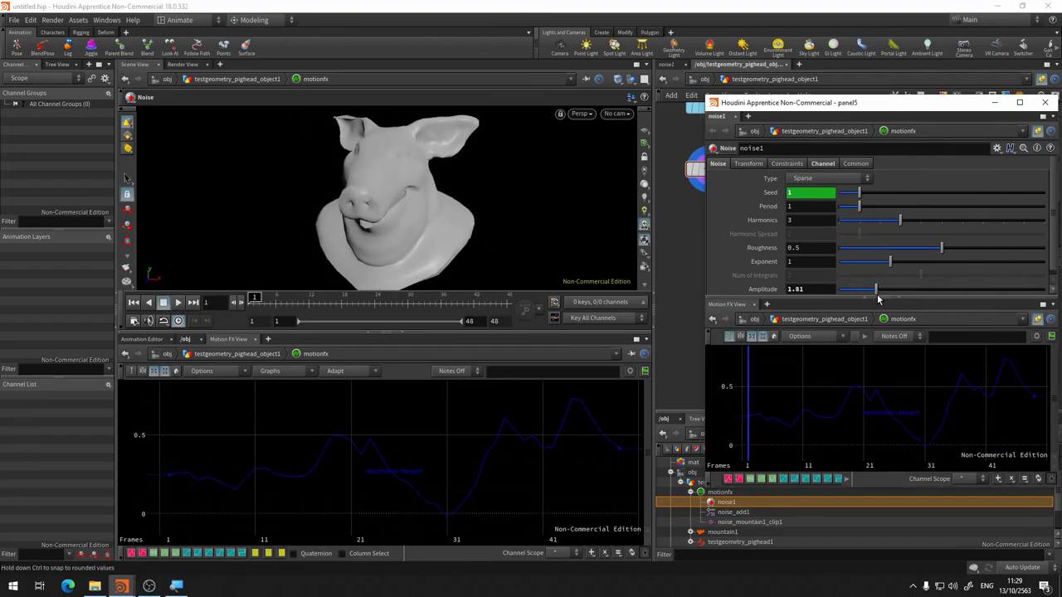
{"action": "left_click", "coordinate": [281, 300]}
{"action": "left_click", "coordinate": [253, 300]}
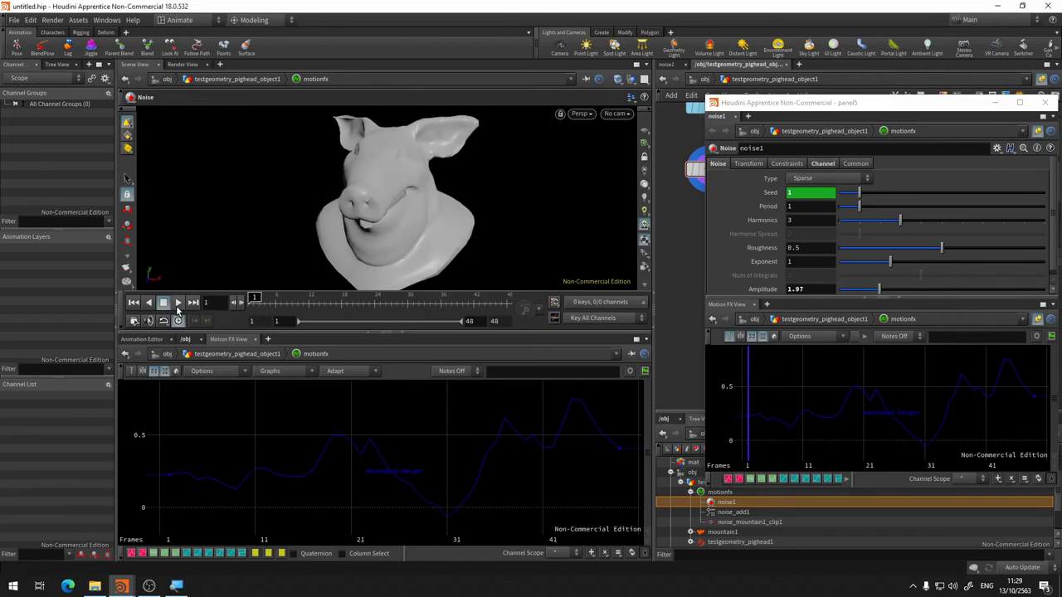
{"action": "left_click", "coordinate": [177, 305]}
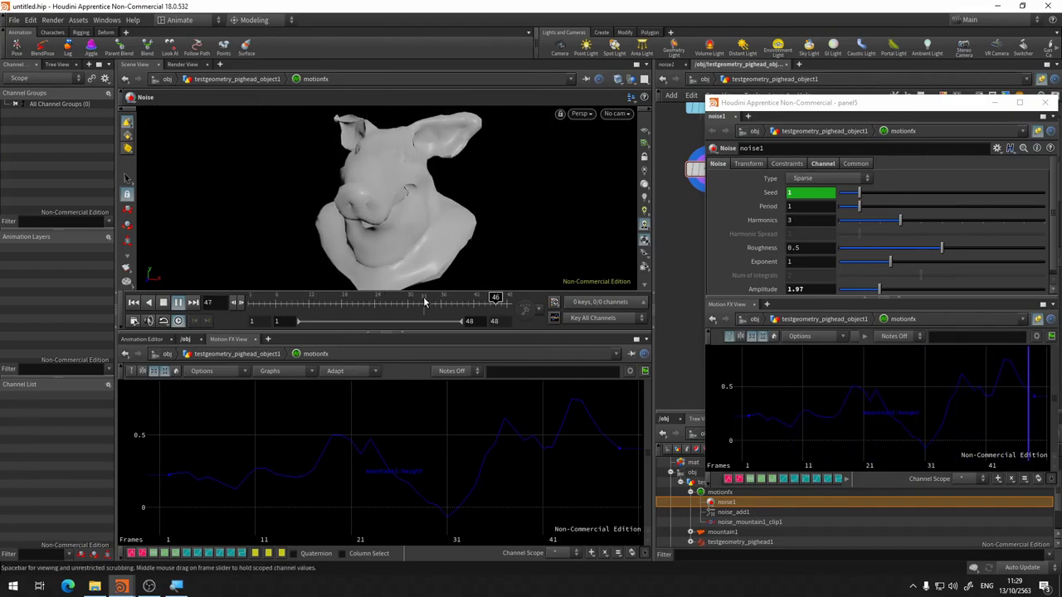
{"action": "left_click_drag", "start_coordinate": [426, 300], "coordinate": [205, 320]}
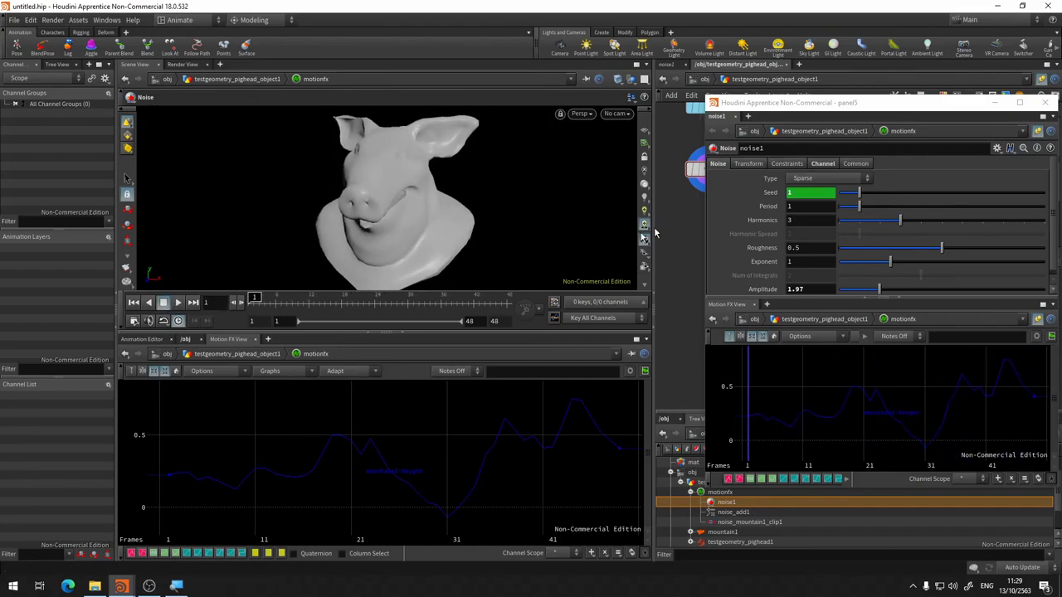
{"action": "left_click", "coordinate": [1043, 103]}
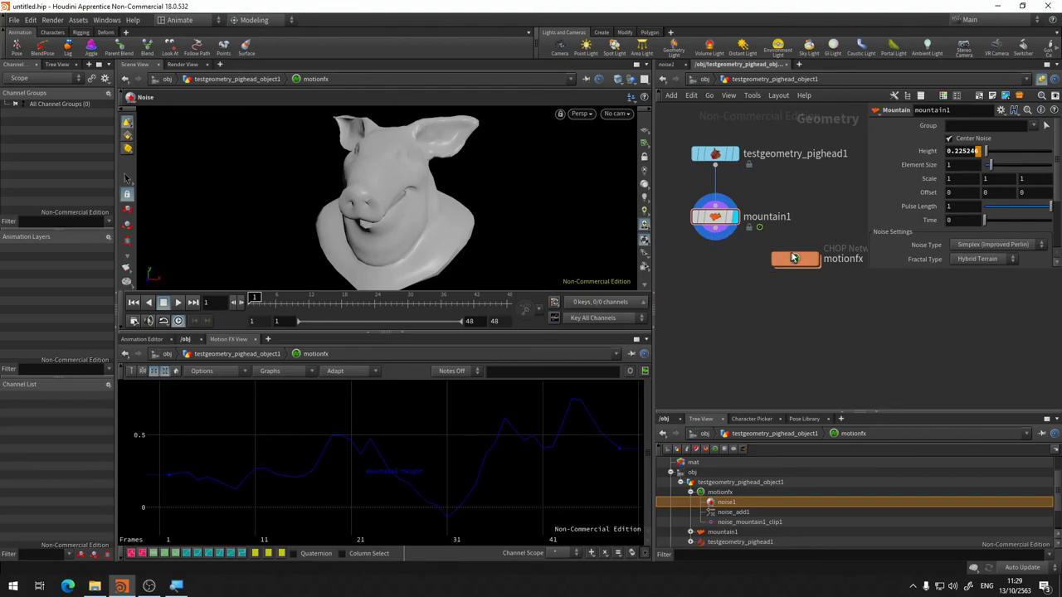
{"action": "double_click", "coordinate": [795, 258]}
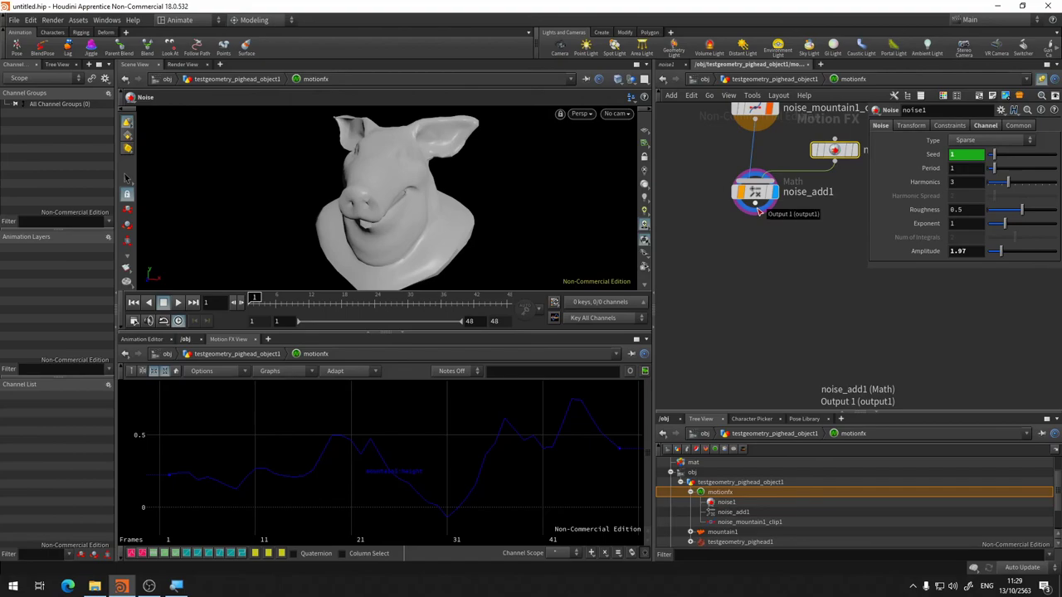
{"action": "left_click", "coordinate": [757, 209]}
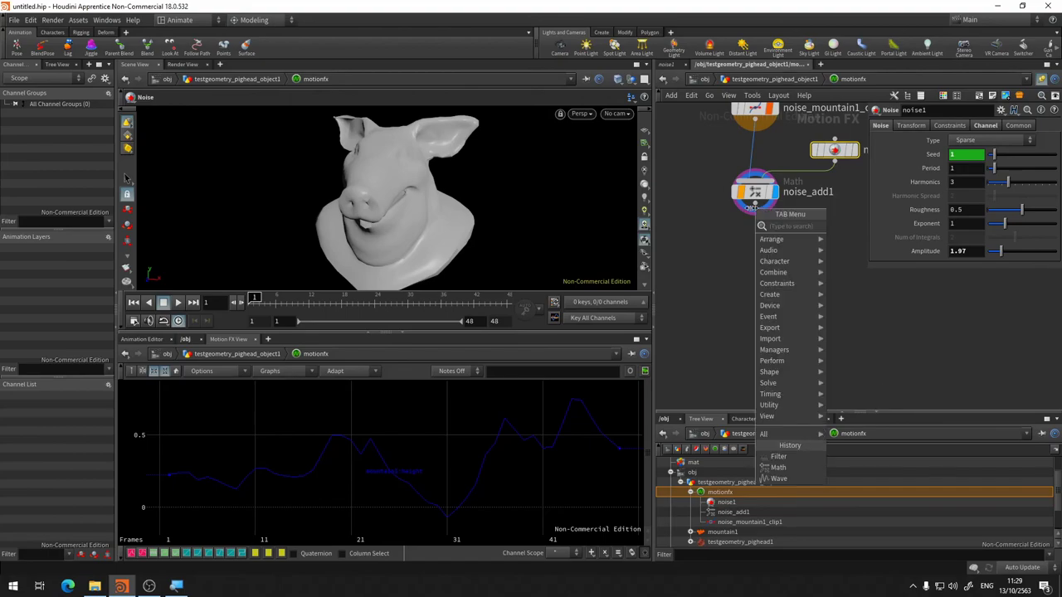
{"action": "key", "text": "Escape"}
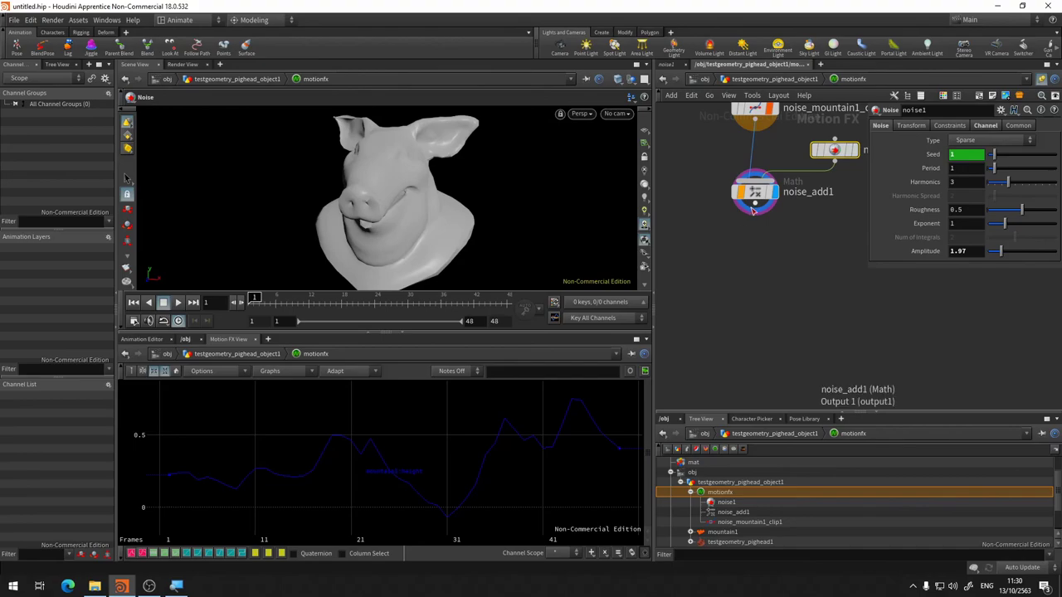
{"action": "left_click", "coordinate": [754, 210]}
{"action": "mouse_move", "coordinate": [762, 250]}
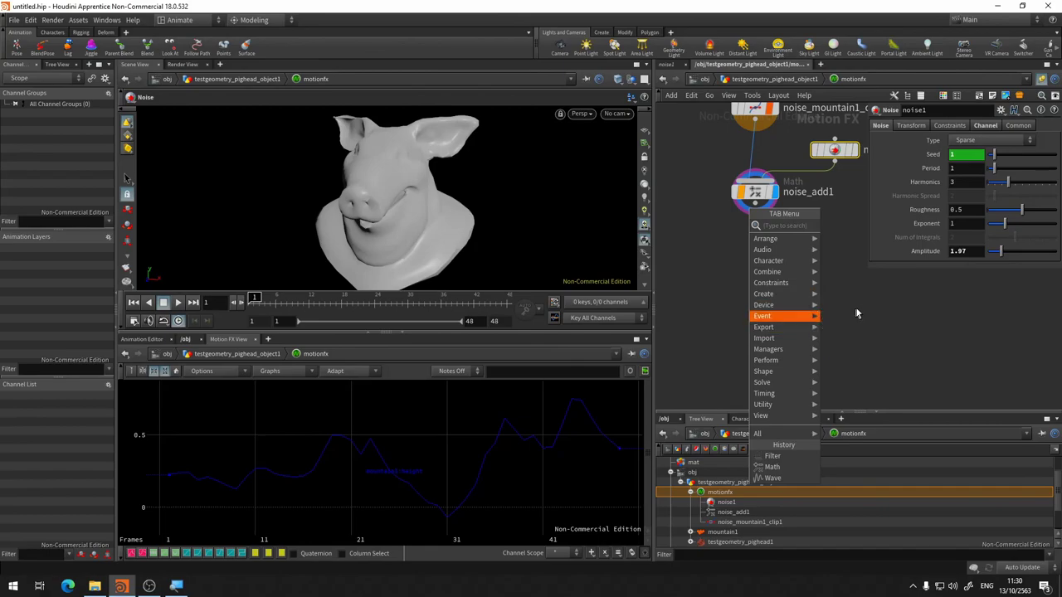
{"action": "left_click", "coordinate": [949, 324]}
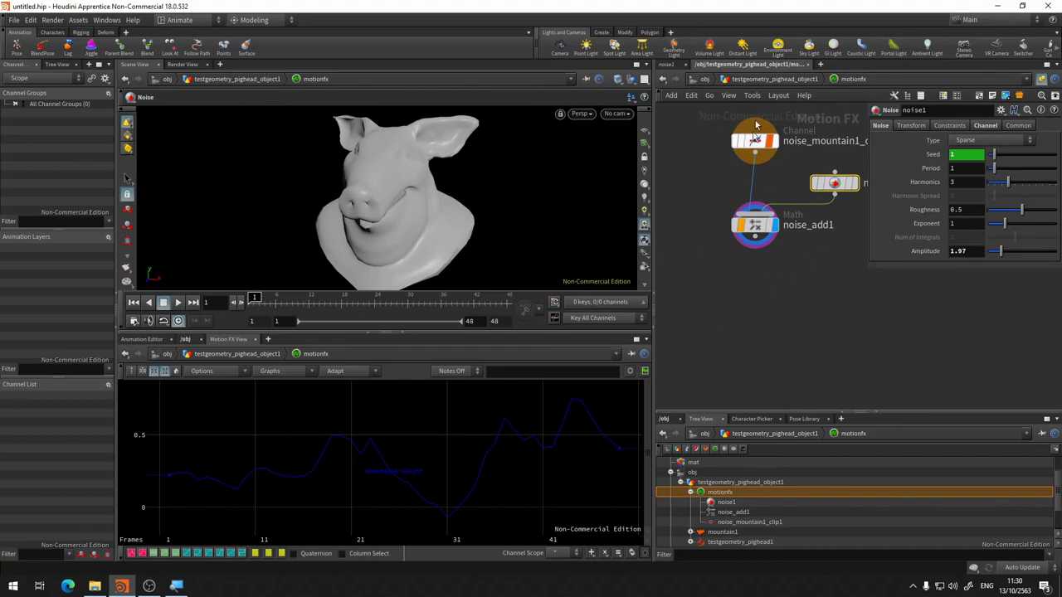
{"action": "left_click", "coordinate": [749, 79]}
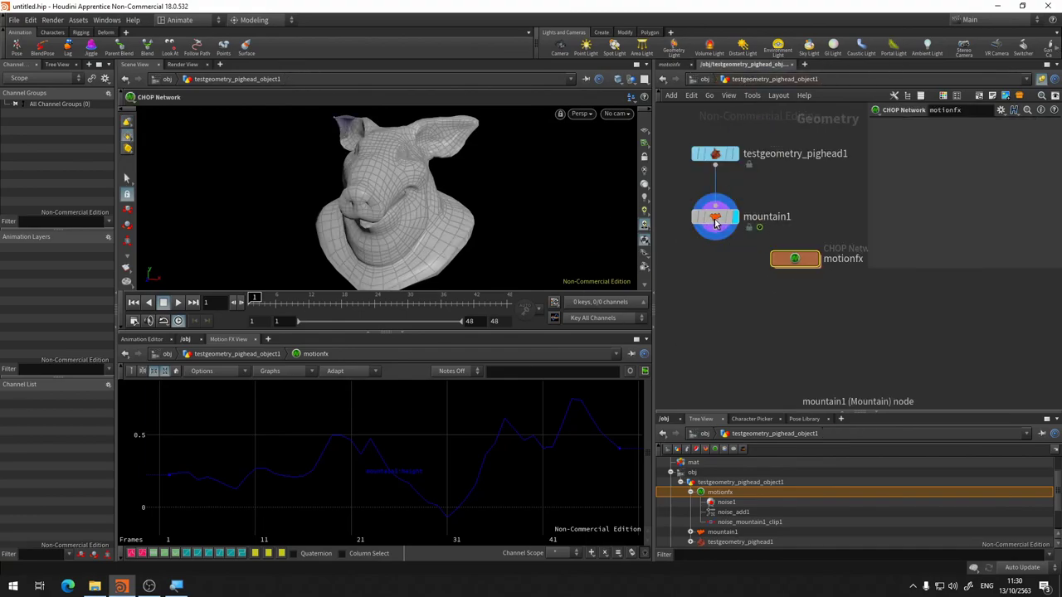
{"action": "left_click", "coordinate": [715, 220]}
Step: Add a Motion FX Smooth filter to mountain1's Height animation
{"action": "right_click", "coordinate": [931, 155]}
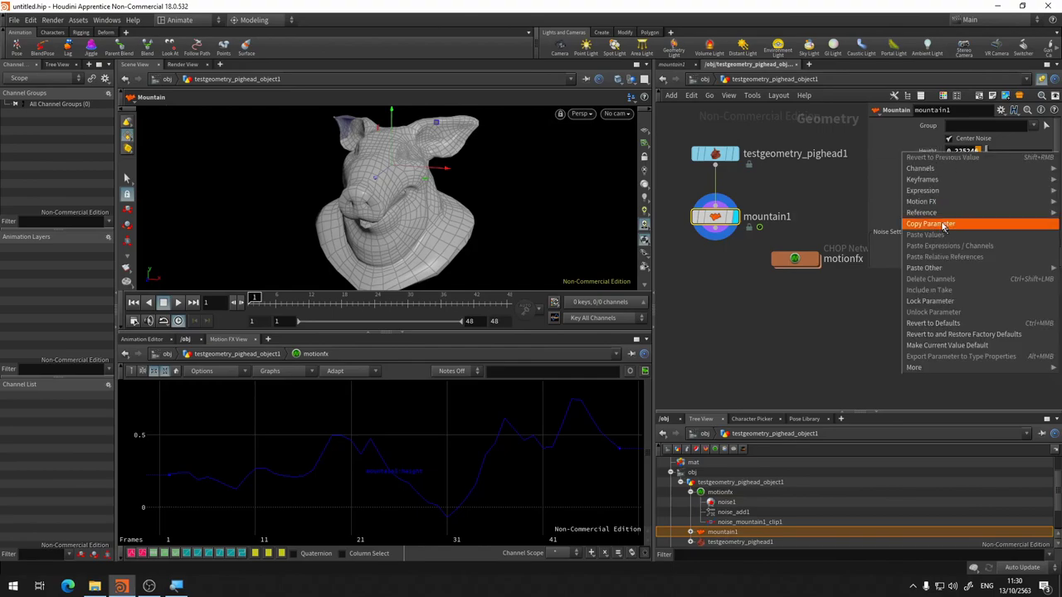
{"action": "mouse_move", "coordinate": [938, 201]}
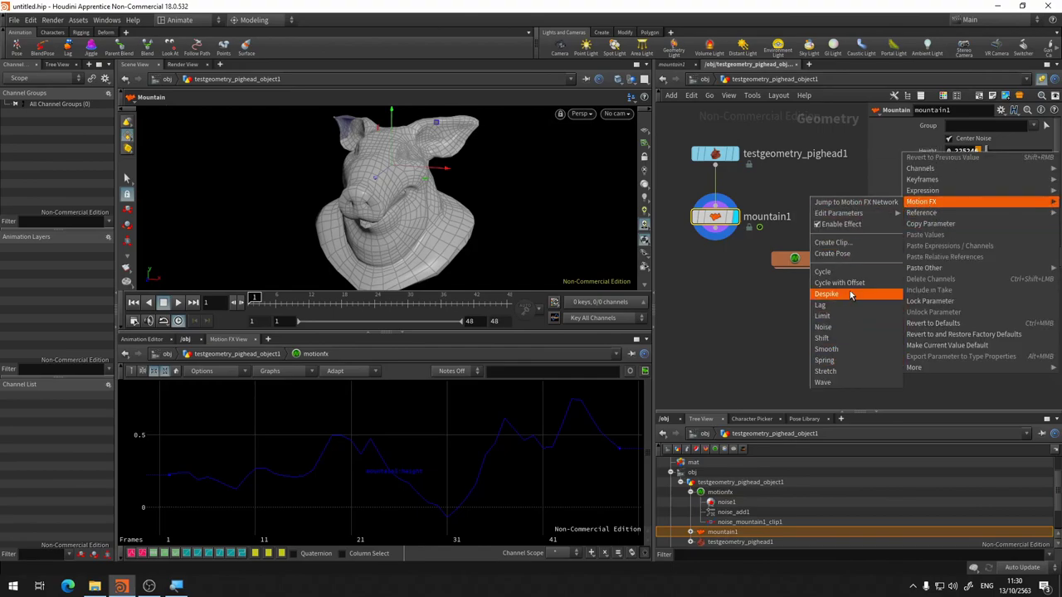
{"action": "left_click", "coordinate": [847, 355]}
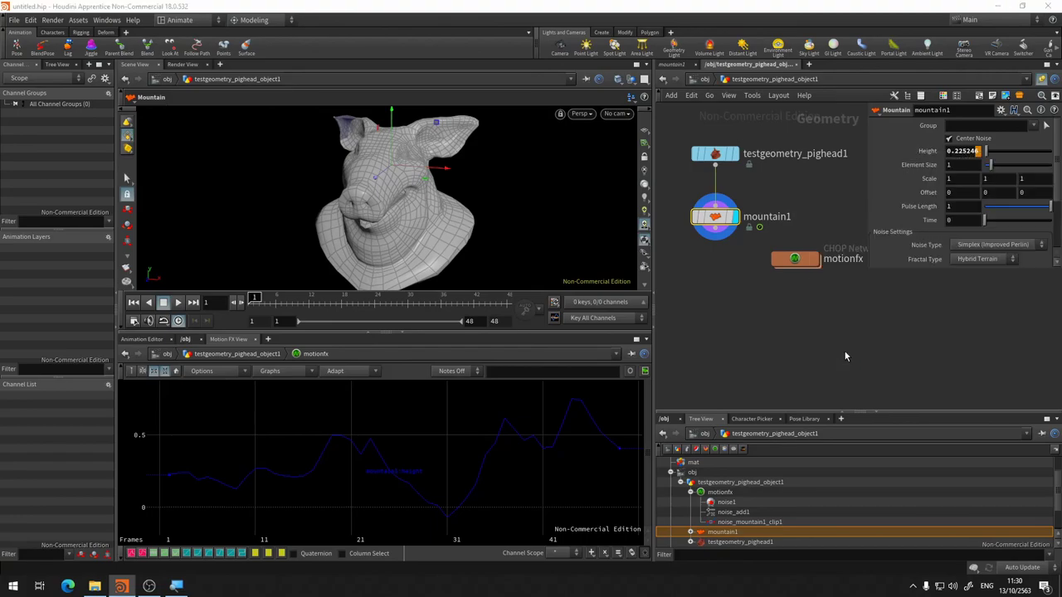
{"action": "left_click", "coordinate": [898, 135]}
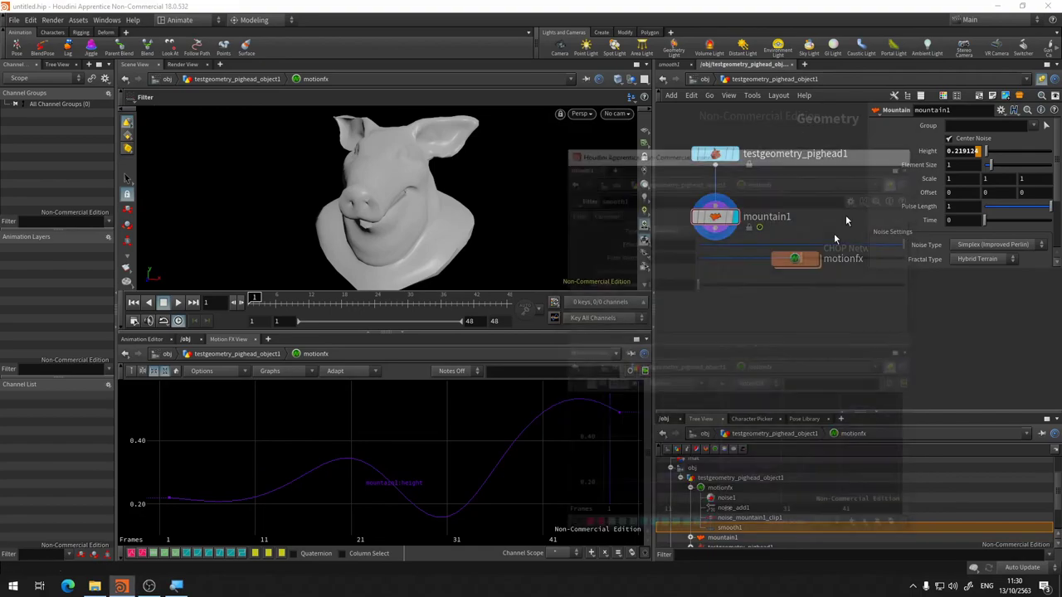
Step: Inside motionfx, keep smooth1 on Gaussian and set its Effect to 0.756 while playing
{"action": "double_click", "coordinate": [772, 255]}
{"action": "scroll", "coordinate": [800, 279], "scroll_direction": "up", "scroll_amount": 3}
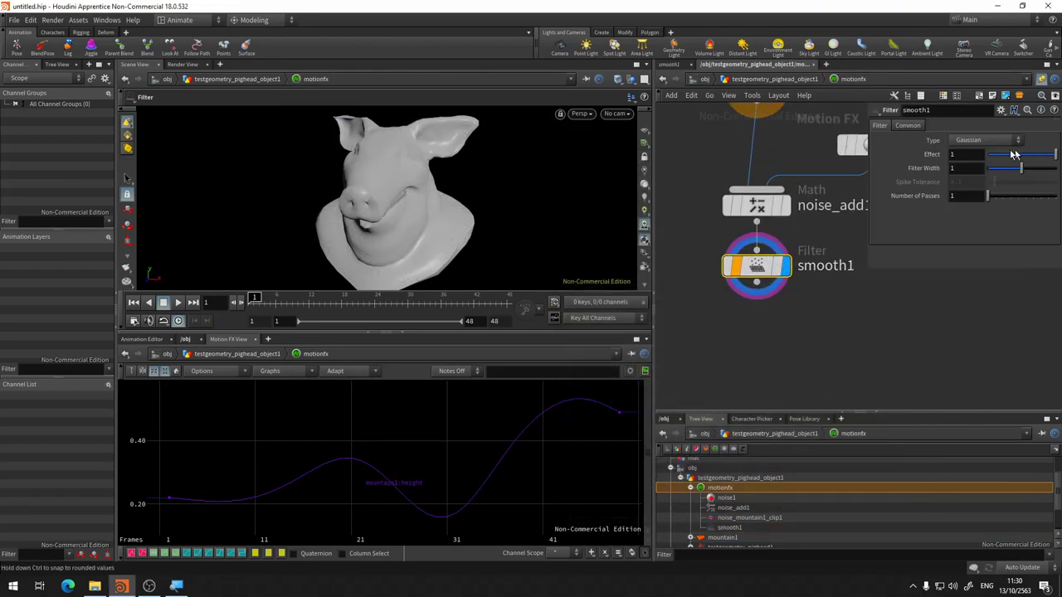
{"action": "left_click", "coordinate": [984, 142]}
{"action": "left_click", "coordinate": [984, 150]}
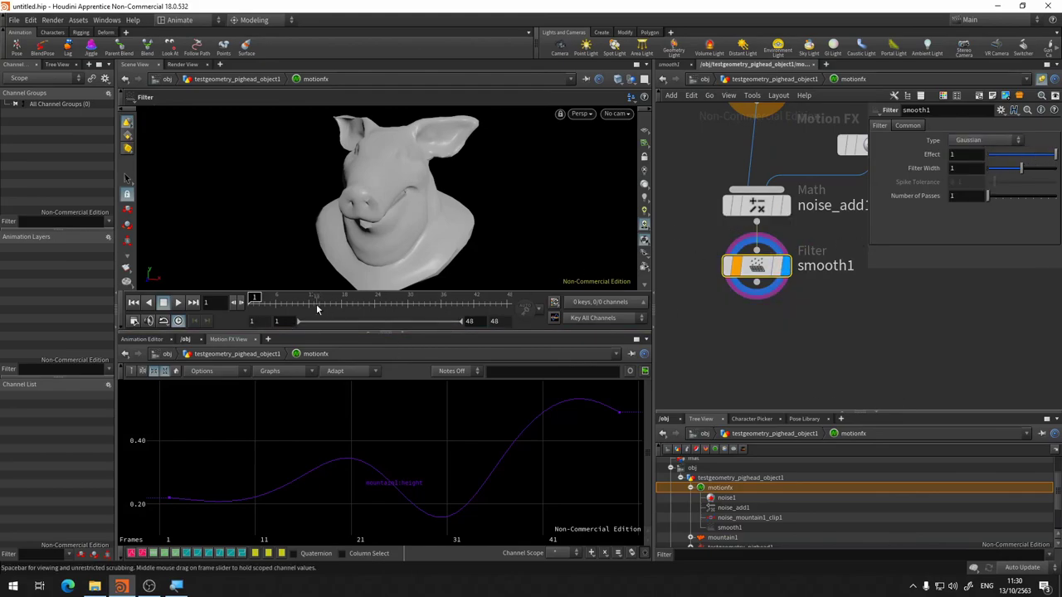
{"action": "left_click", "coordinate": [178, 302]}
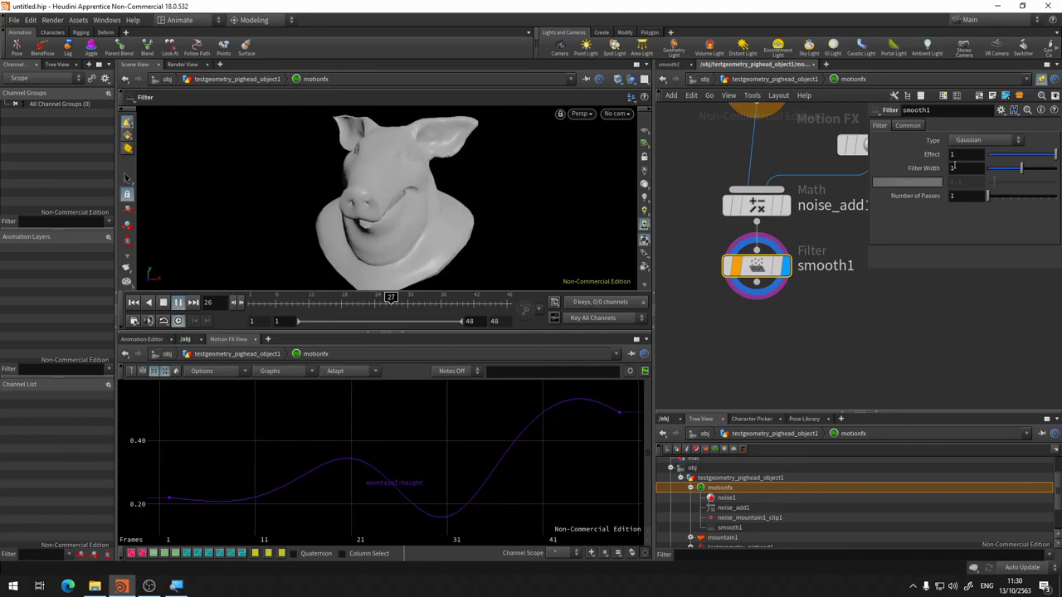
{"action": "left_click_drag", "start_coordinate": [986, 156], "coordinate": [1019, 158]}
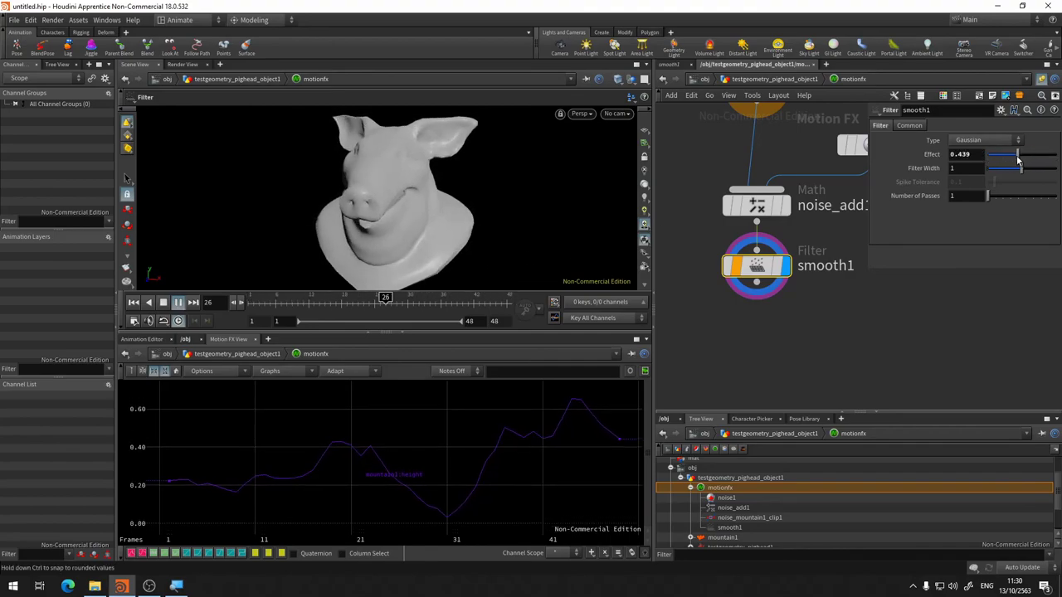
{"action": "left_click_drag", "start_coordinate": [1042, 163], "coordinate": [1038, 155]}
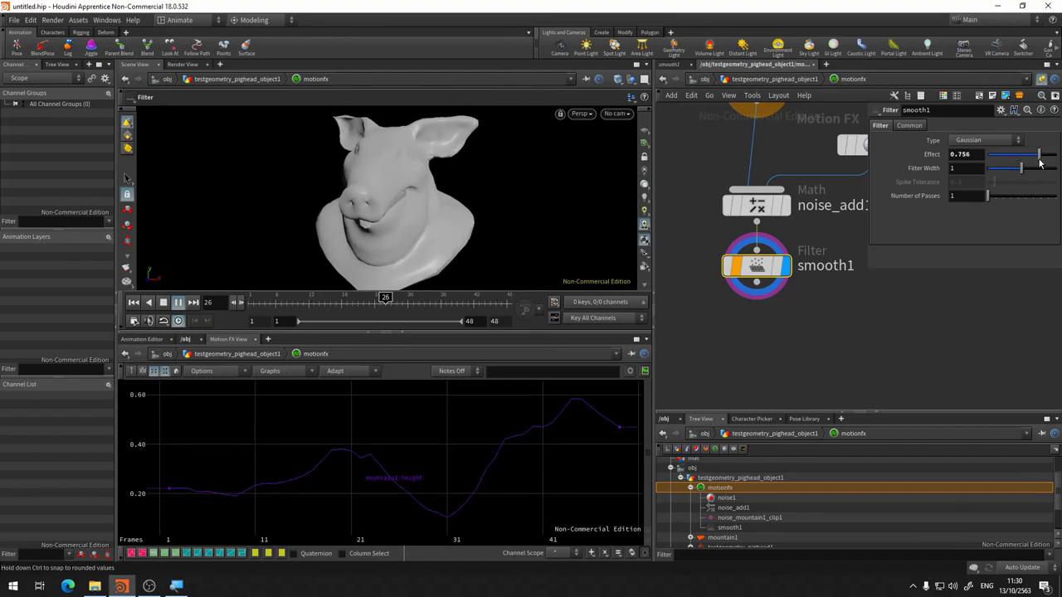
{"action": "left_click", "coordinate": [170, 303]}
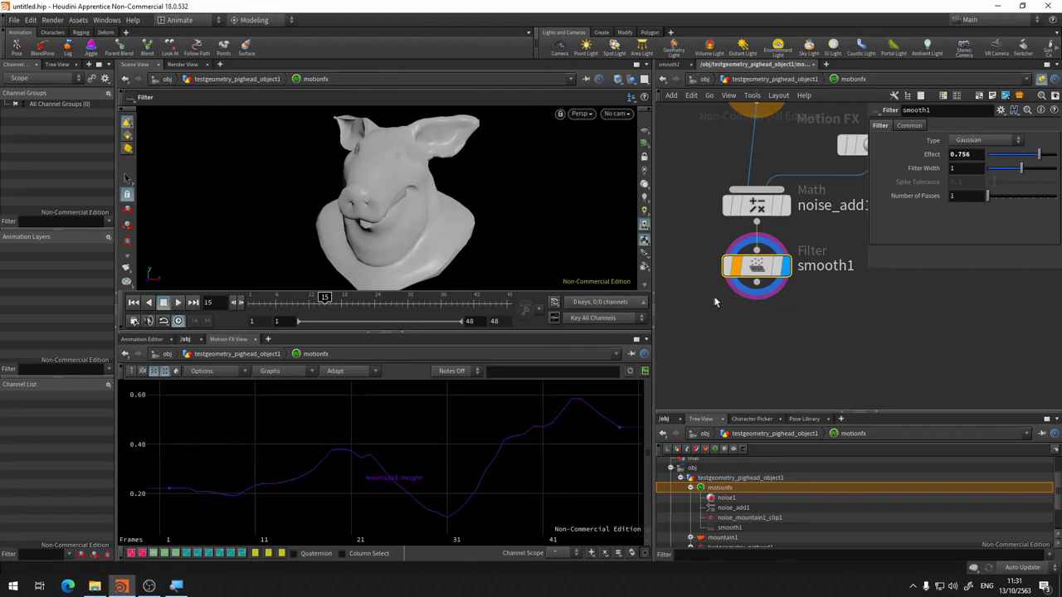
Step: Return to the pig head object's network and frame all nodes
{"action": "middle_click_drag", "start_coordinate": [773, 322], "coordinate": [751, 354]}
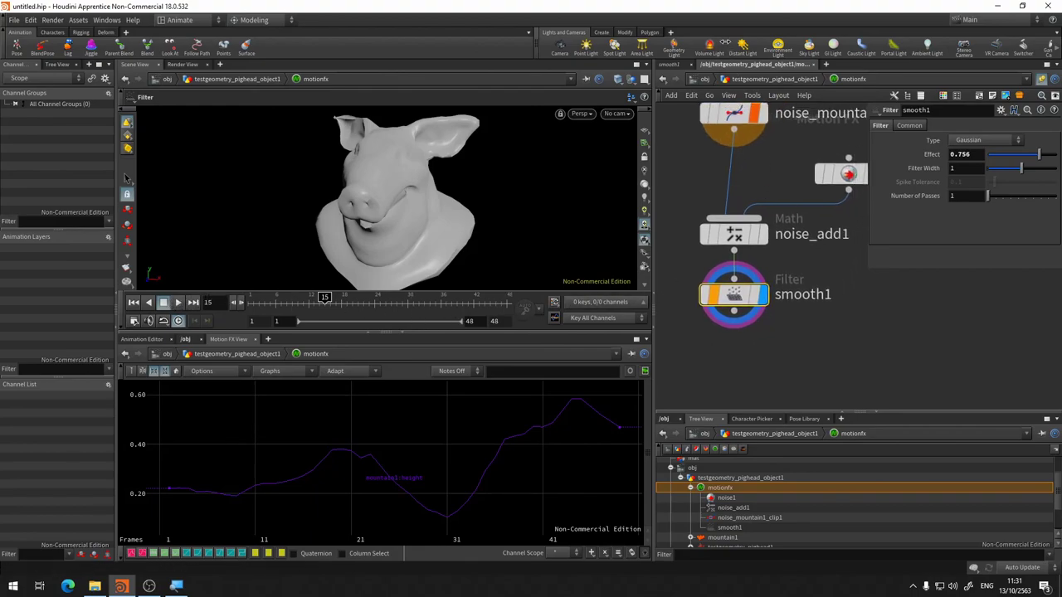
{"action": "left_click", "coordinate": [745, 79]}
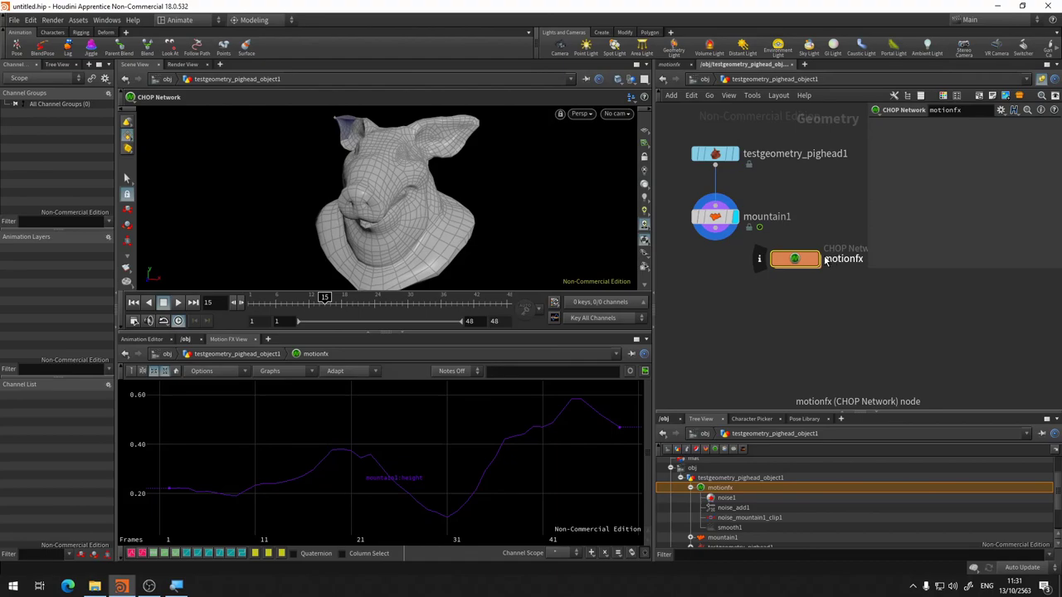
{"action": "key", "text": "h"}
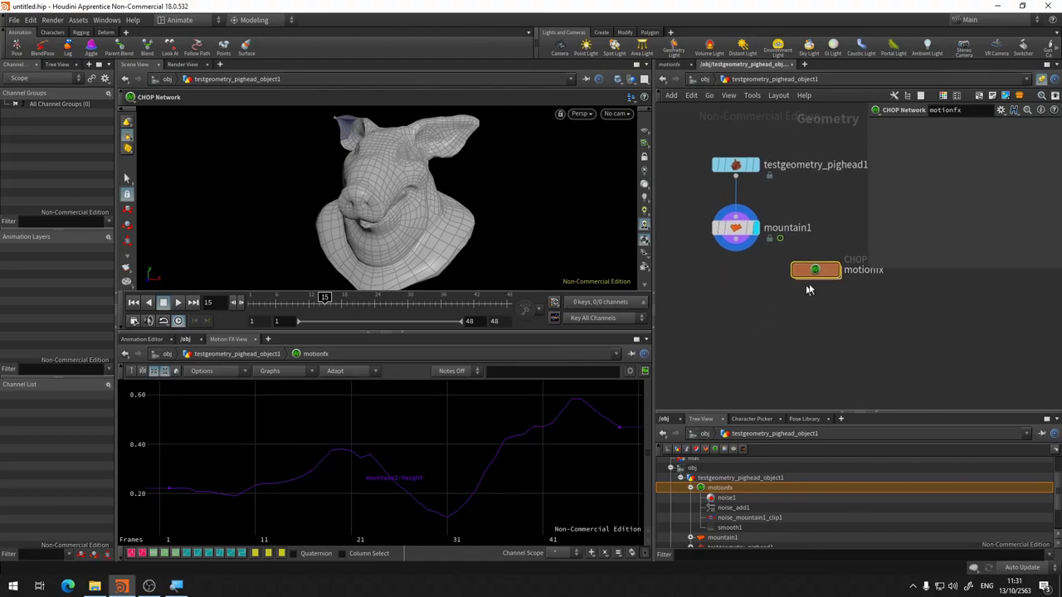